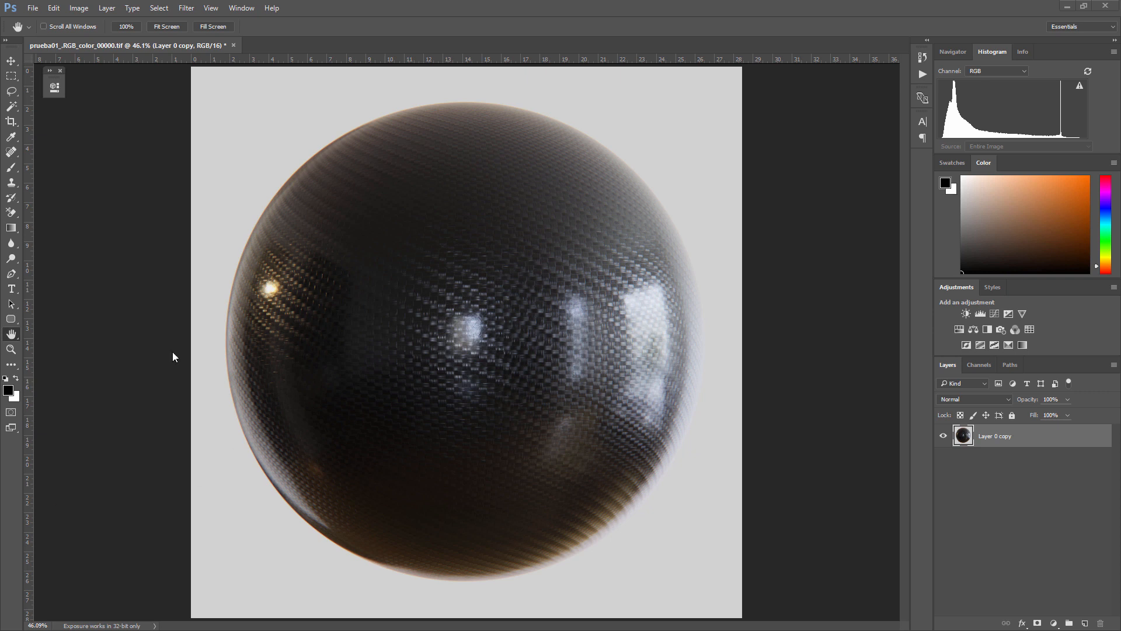
left_click(11, 349)
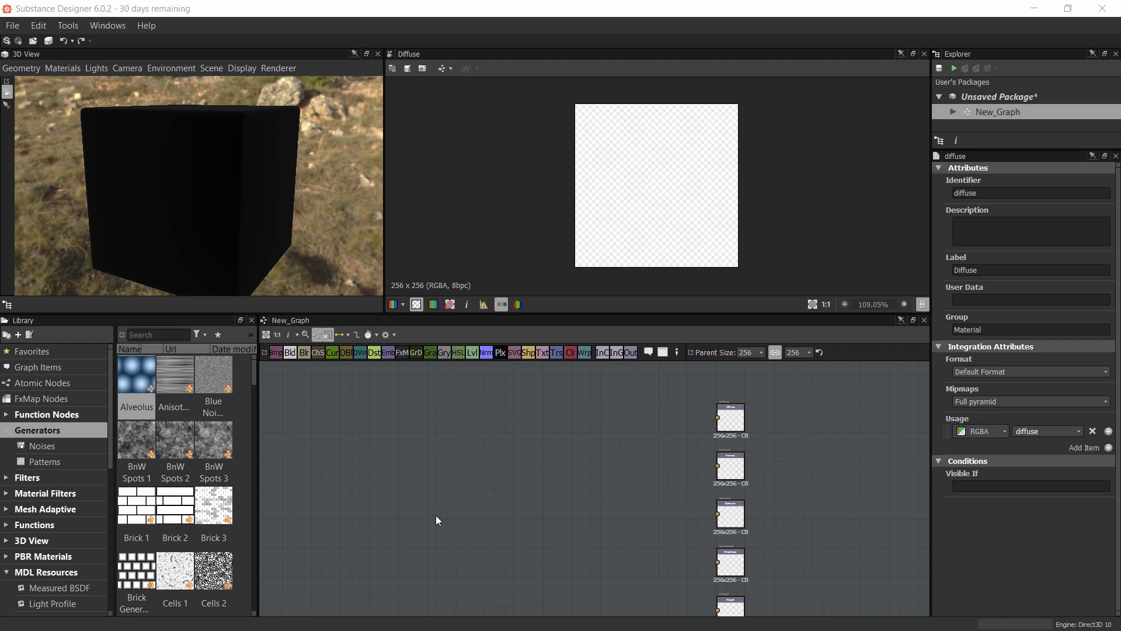
middle_click_drag(426, 510, 448, 492)
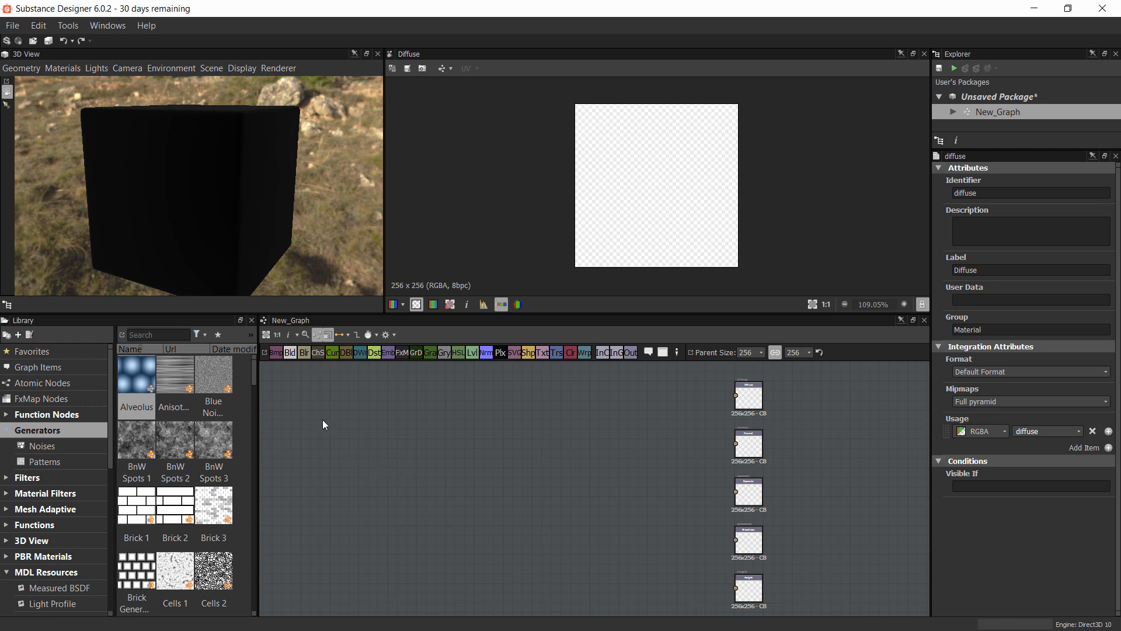
left_click_drag(320, 281, 250, 210)
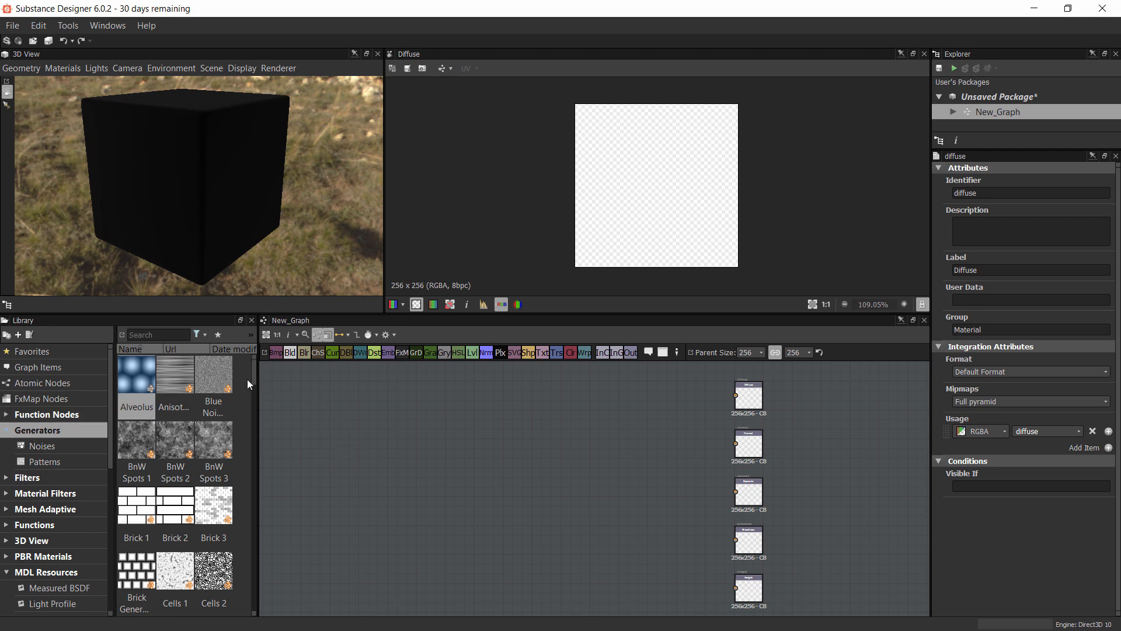
Add a Weave Generator node from the Generators library to the graph and set its Gap X and Y to 0
left_click_drag(253, 363, 253, 608)
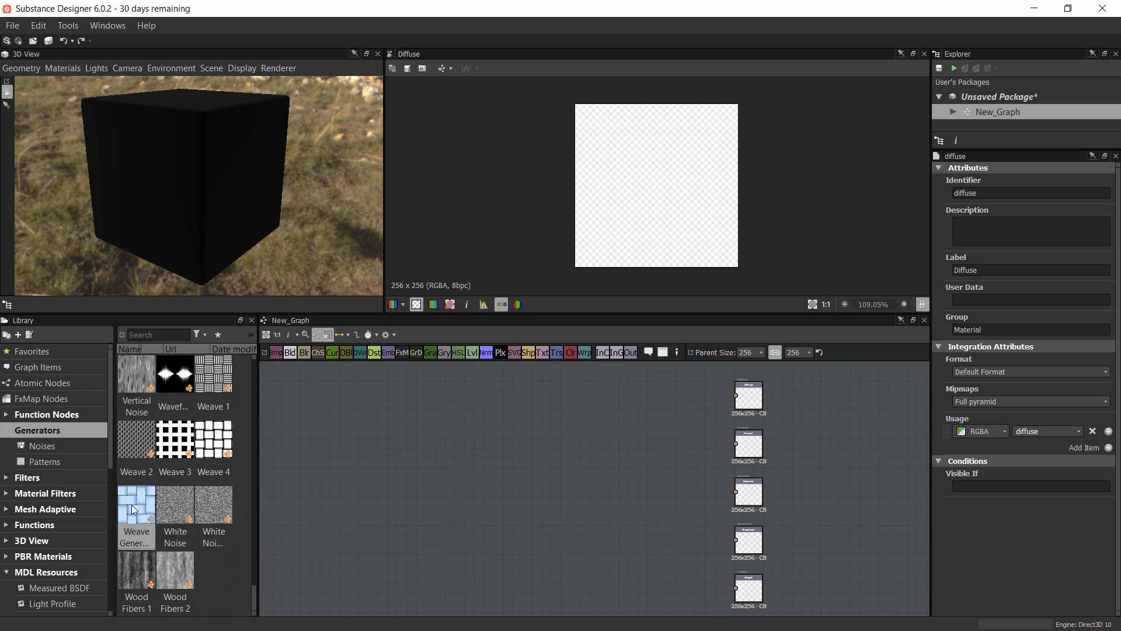
left_click_drag(139, 507, 429, 471)
scroll(432, 476, "up", 5)
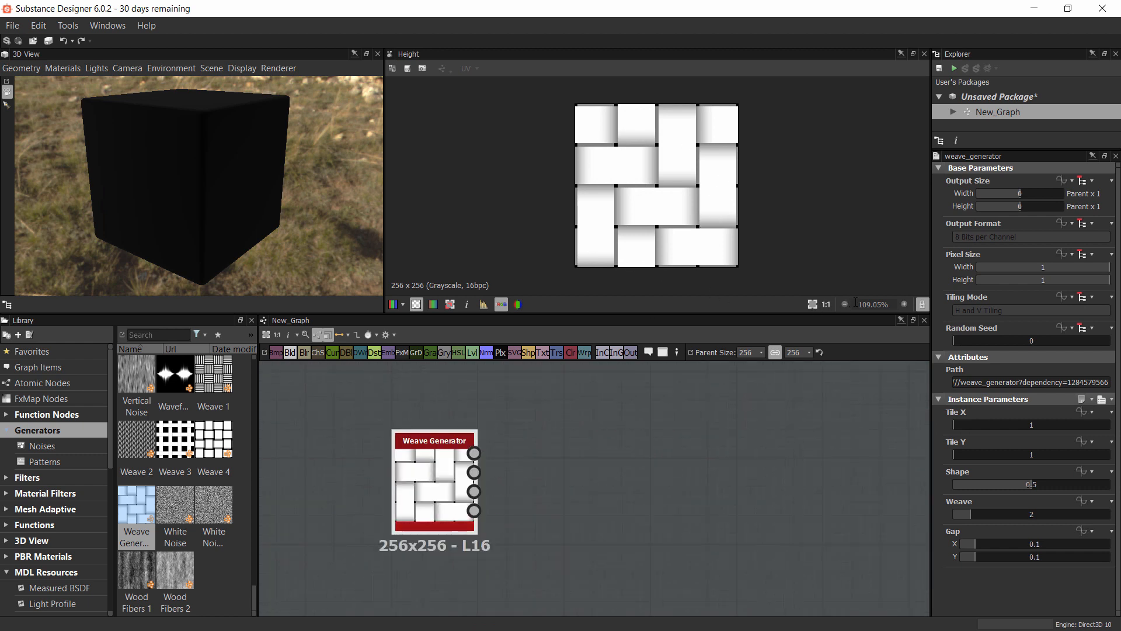
left_click_drag(972, 544, 920, 556)
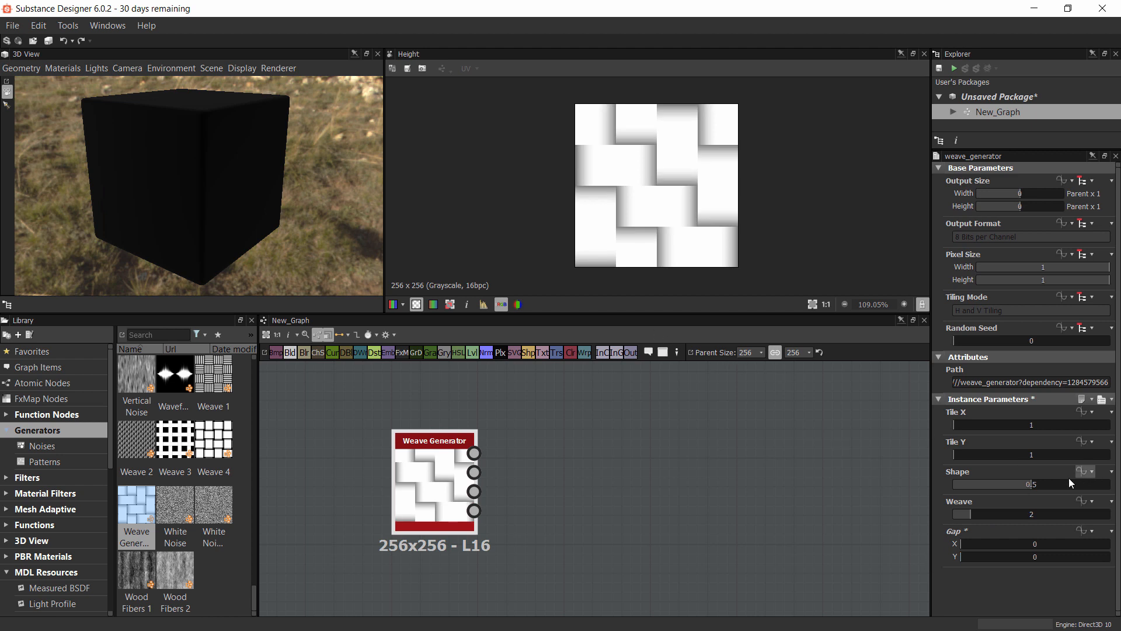
Set the Weave Generator's Tile X and Tile Y to 2 and inspect the pattern in the 2D view
left_click_drag(959, 430, 1036, 425)
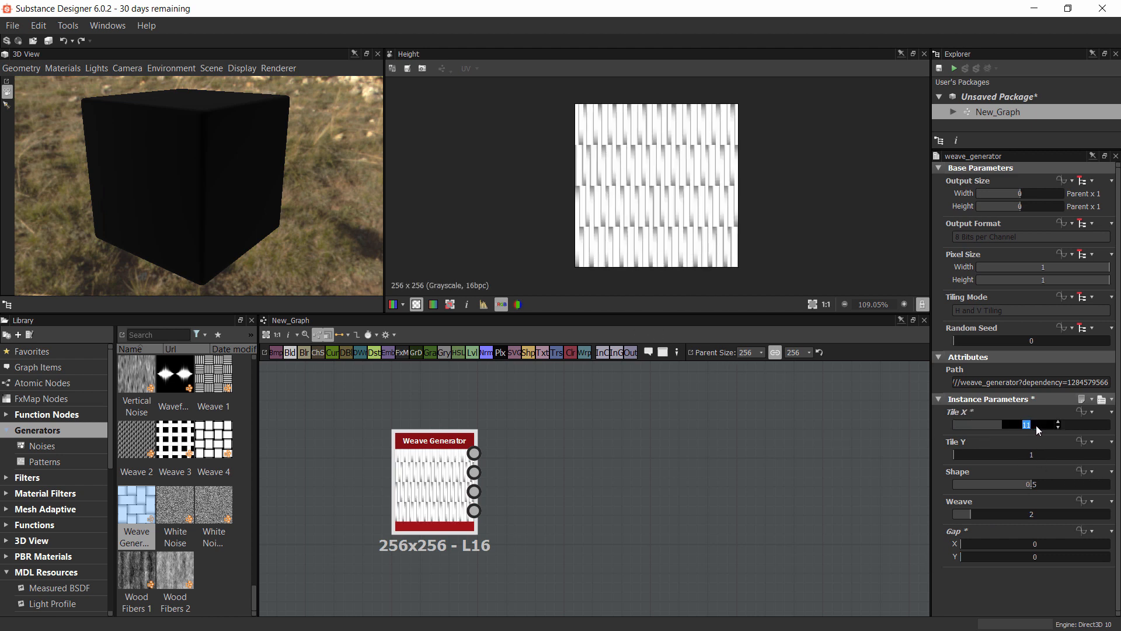
type("2")
key("Tab")
type("2")
key("Return")
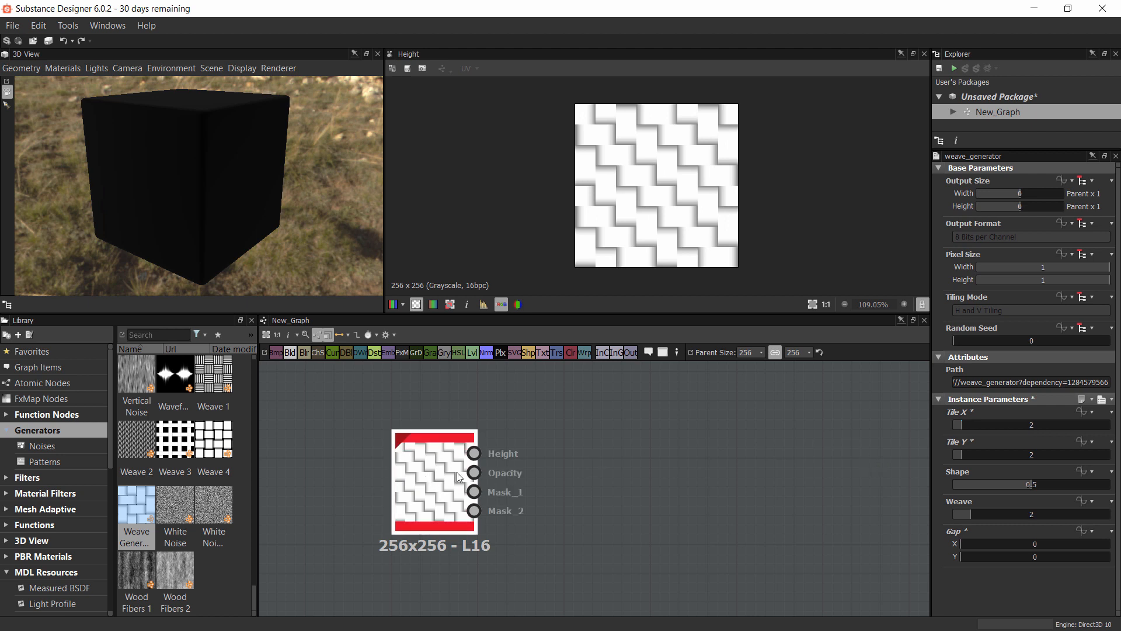
left_click_drag(431, 480, 431, 468)
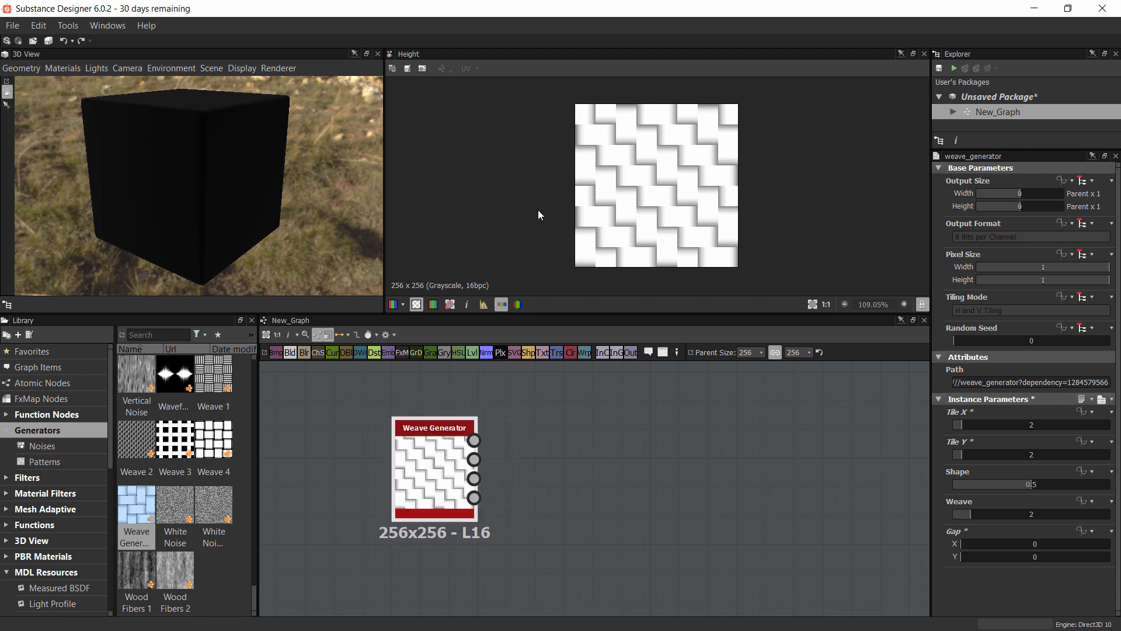
scroll(650, 183, "up", 2)
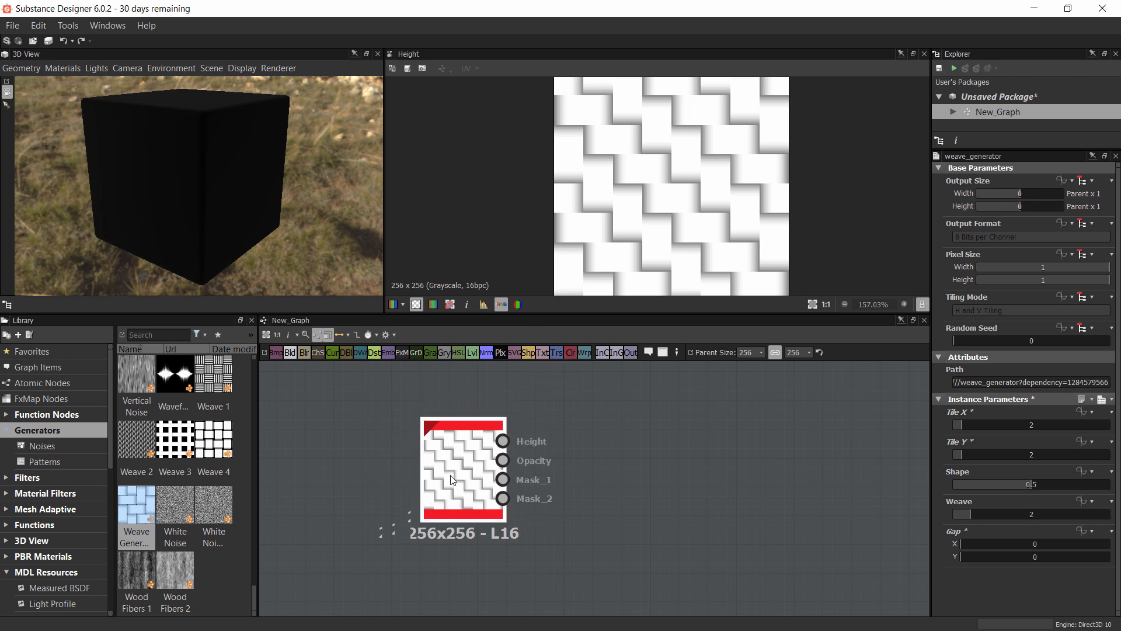
Delete the Weave Generator node and set the graph's parent size to 2048
key("Delete")
left_click(761, 352)
left_click(749, 429)
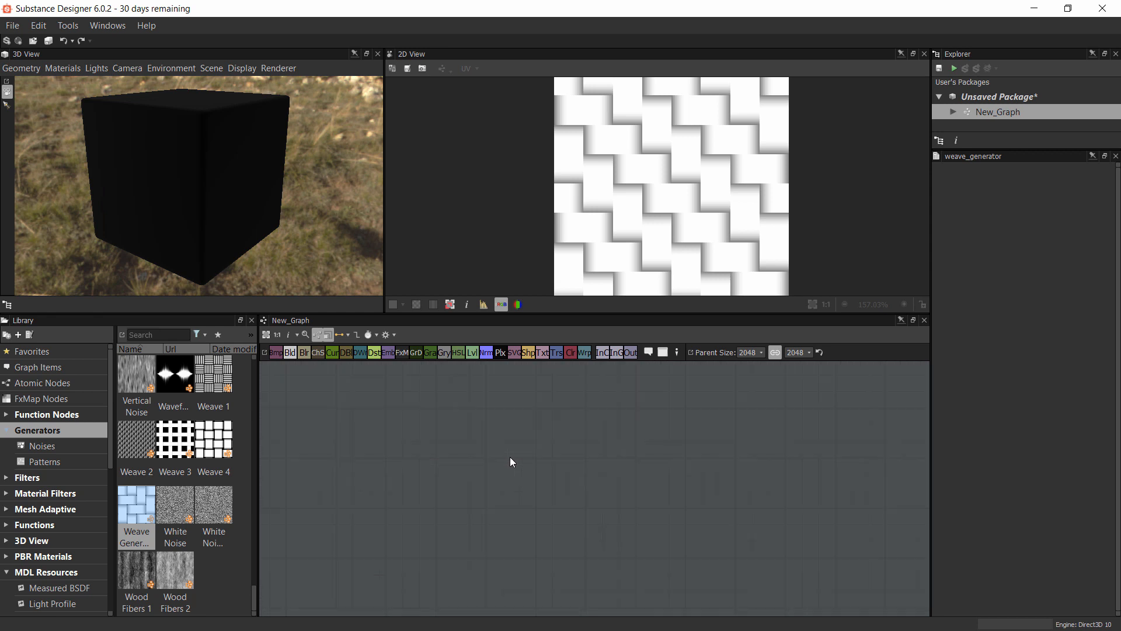
Add a Tile Generator node to the graph and show its output in the 2D view
key("space")
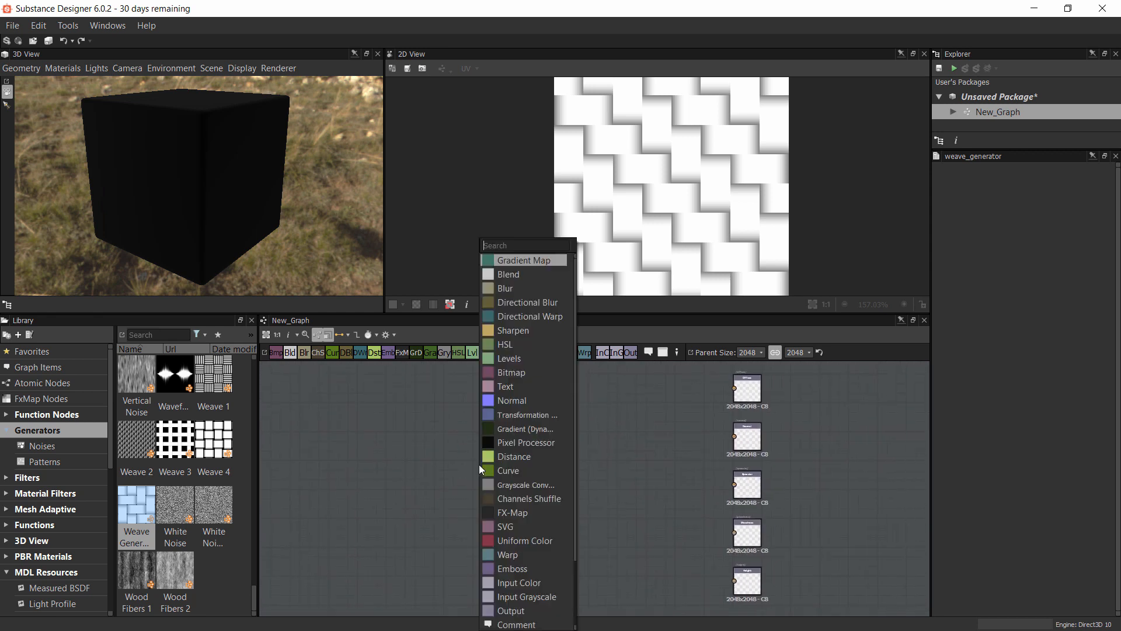
type("tile")
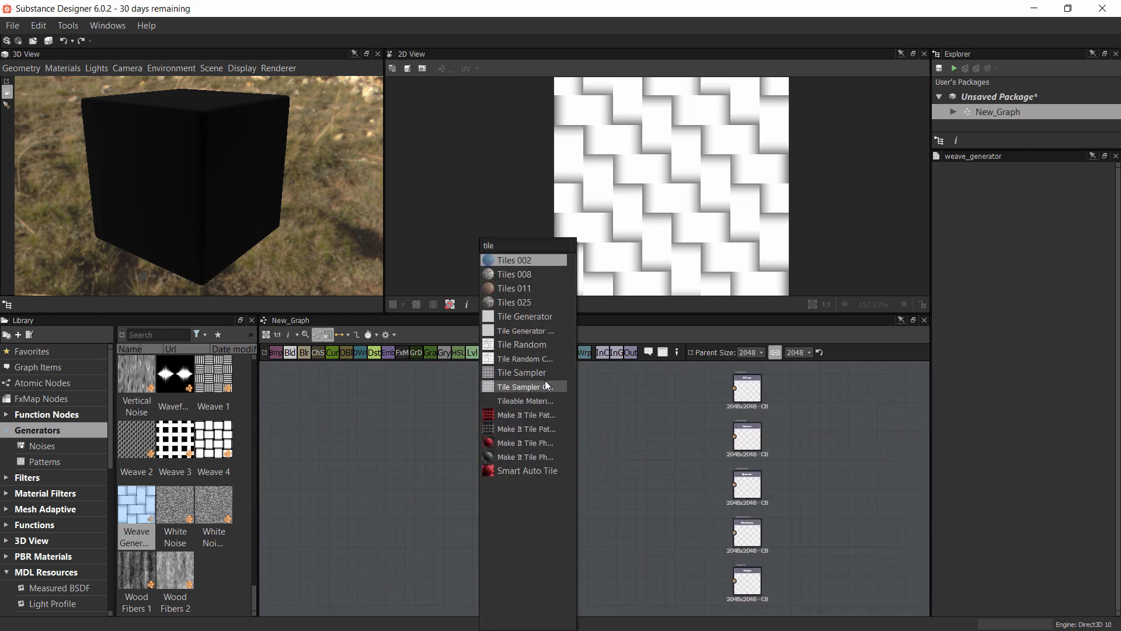
left_click(525, 319)
double_click(484, 470)
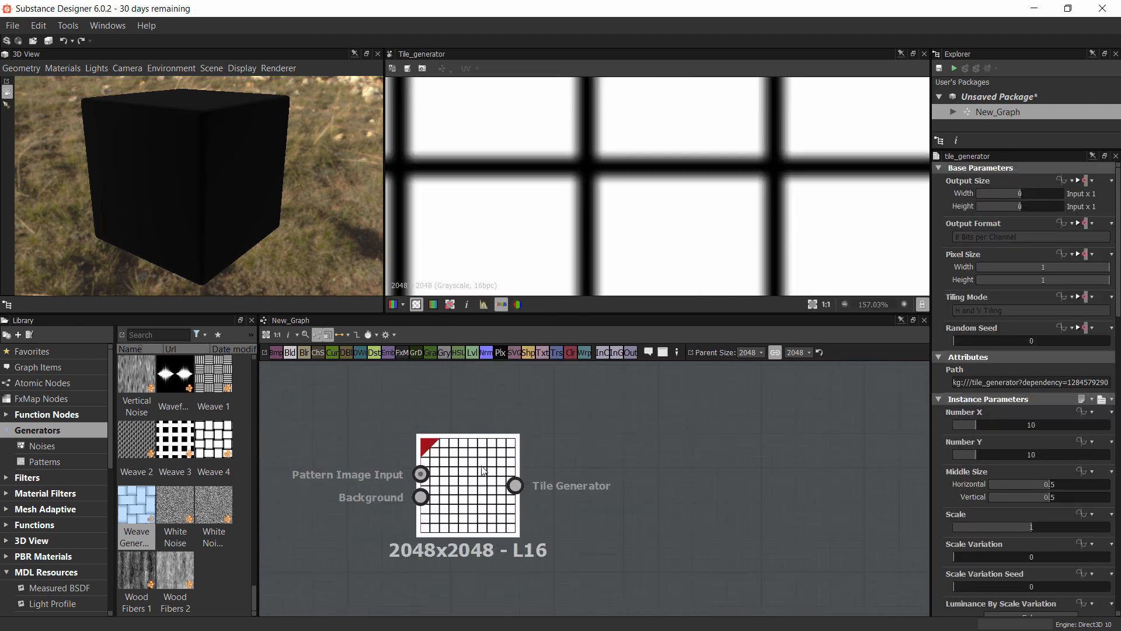
scroll(484, 468, "down", 4)
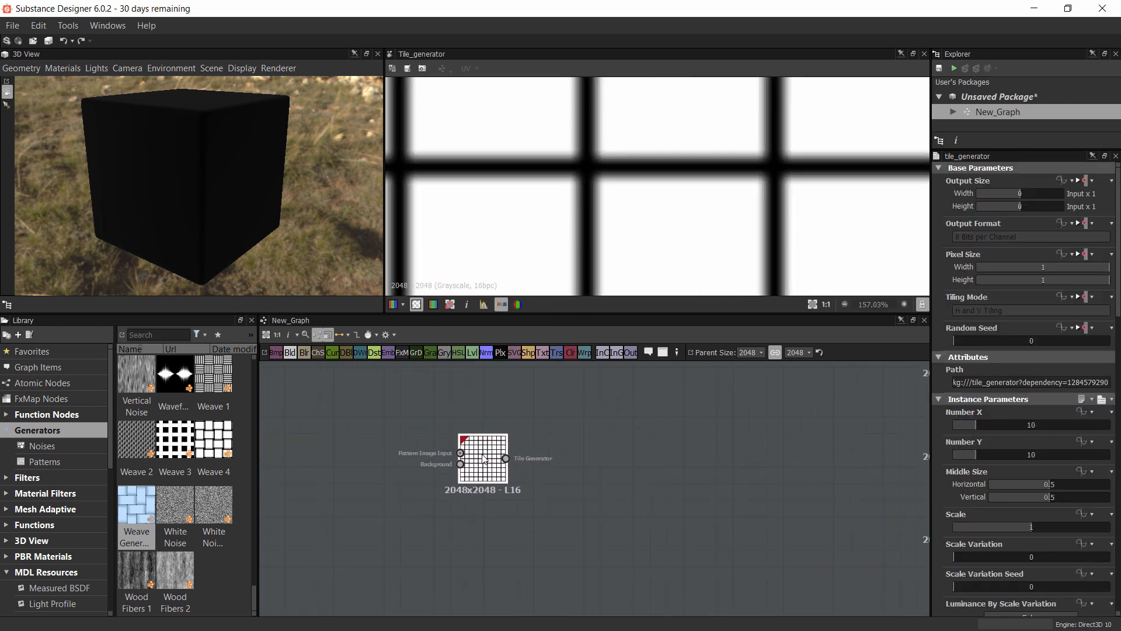
scroll(645, 225, "down", 10)
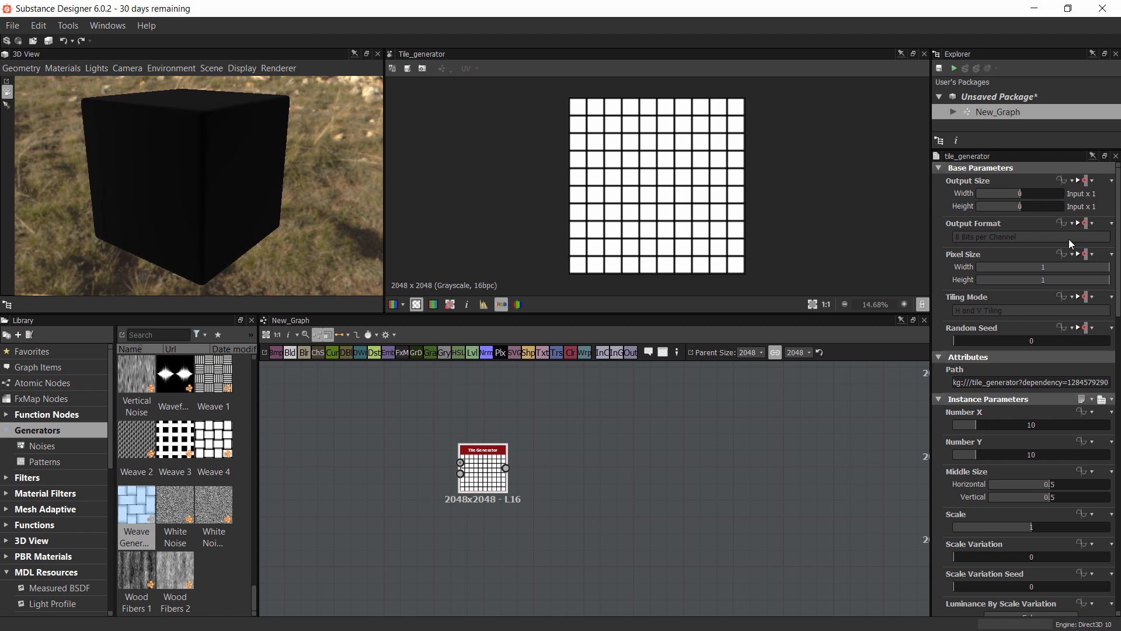
Set the Tile Generator's Number X to 8 and Number Y to 16
double_click(1035, 425)
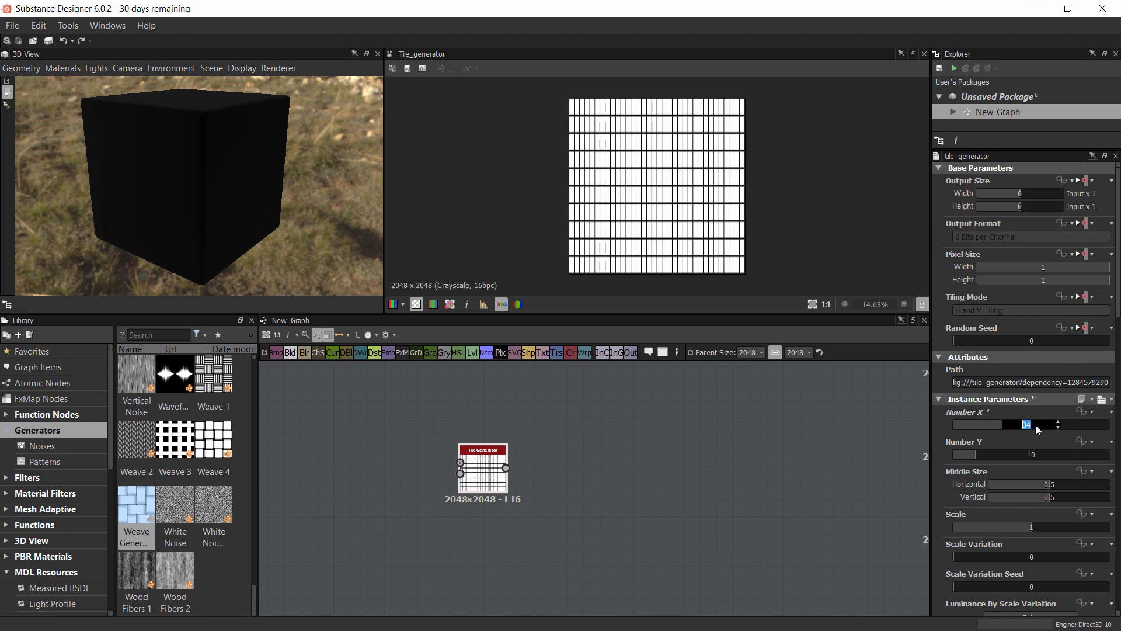
type("8")
key("Tab")
type("16")
key("Return")
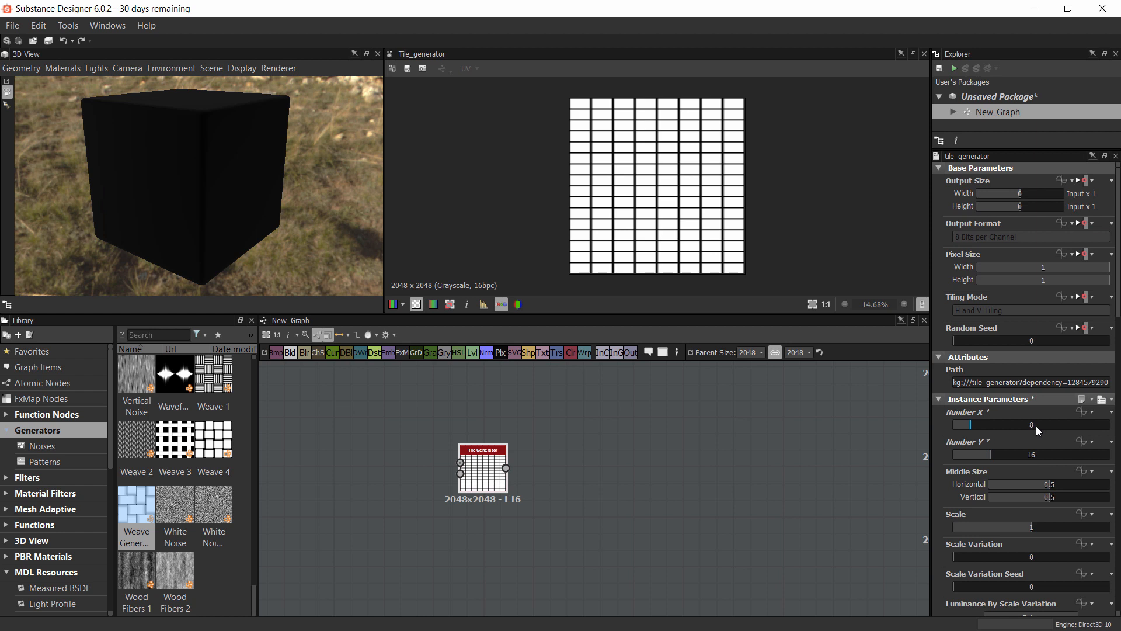
Try a Tile Generator layout of Number X 4 and Number Y 8, and restore the values to 8 and 16
type("4")
key("Return")
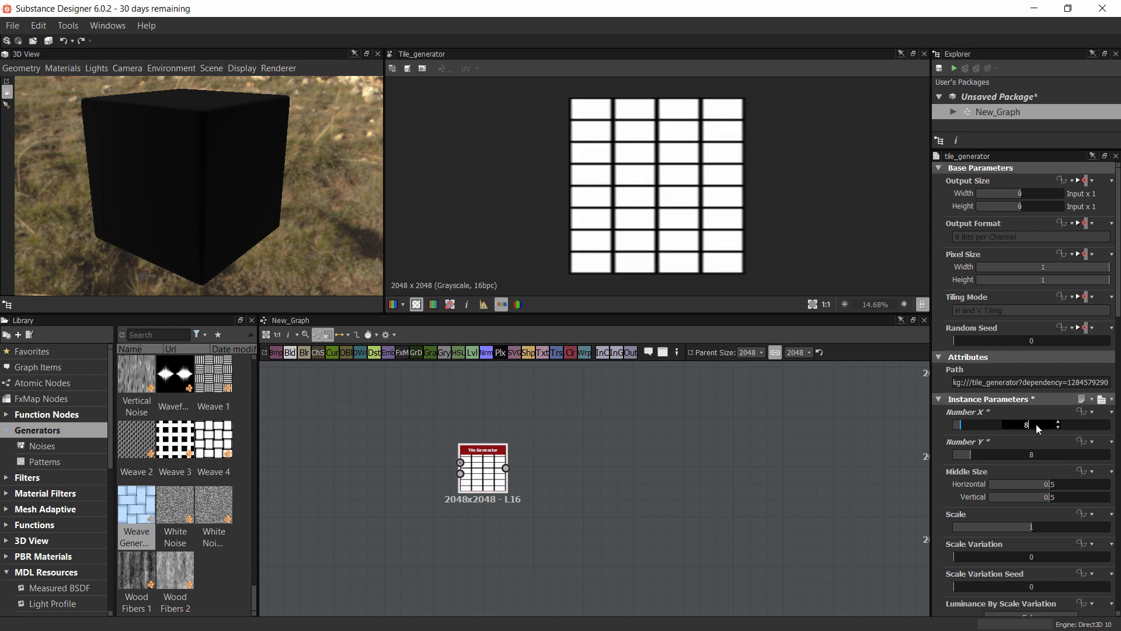
type("8")
key("Tab")
type("16")
key("Return")
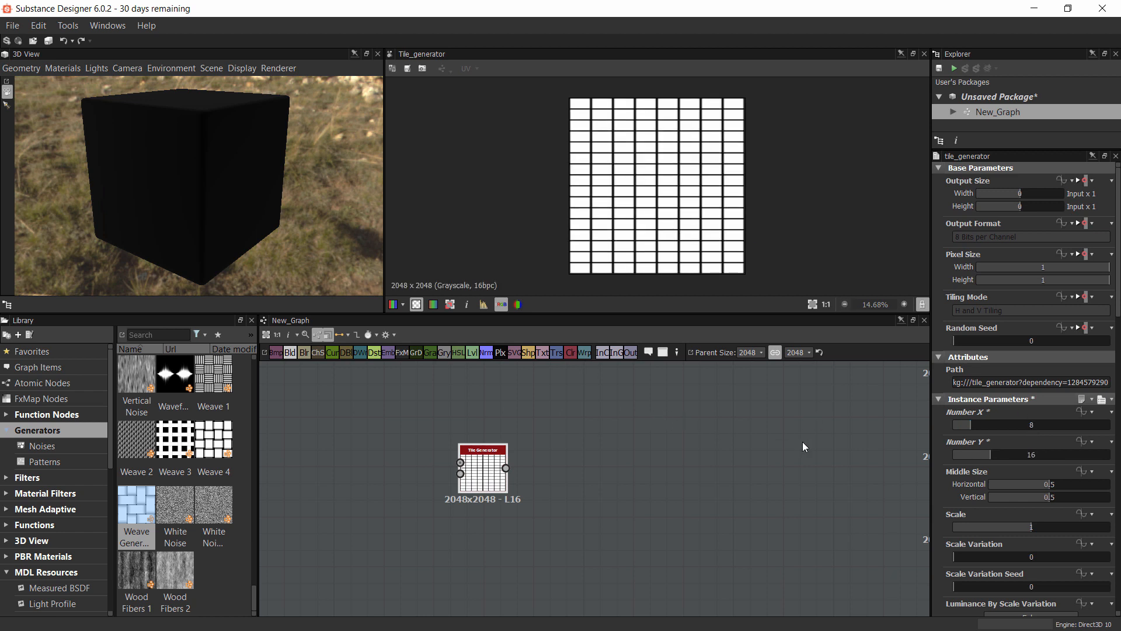
Set the Tile Generator's Offset to 0.5 to stagger alternate rows like bricks
scroll(658, 493, "up", 3)
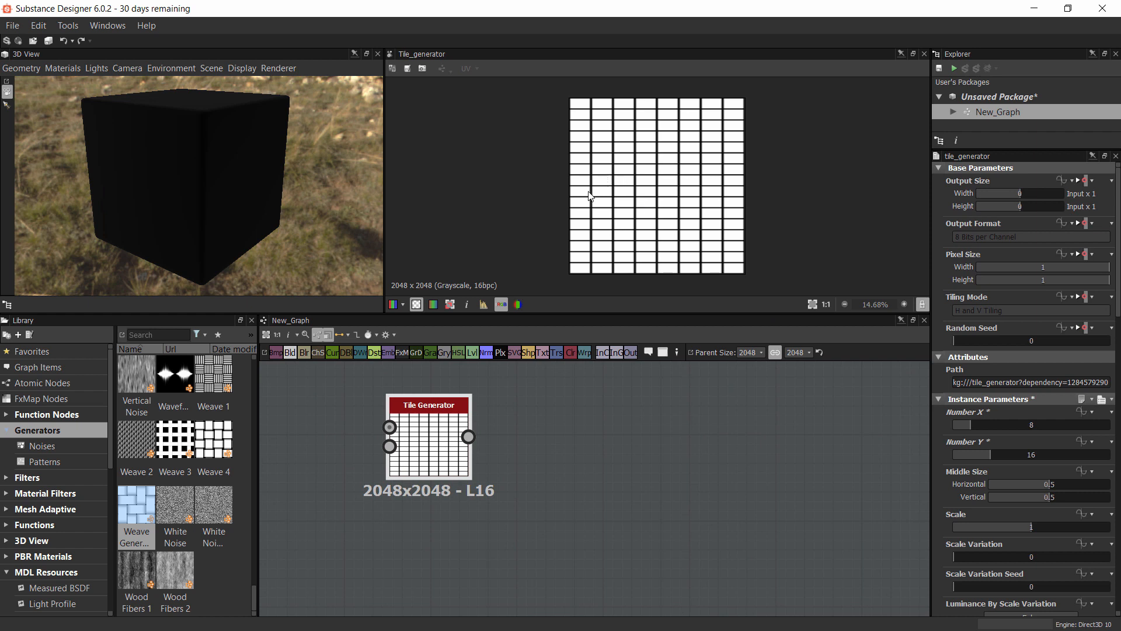
scroll(589, 196, "up", 2)
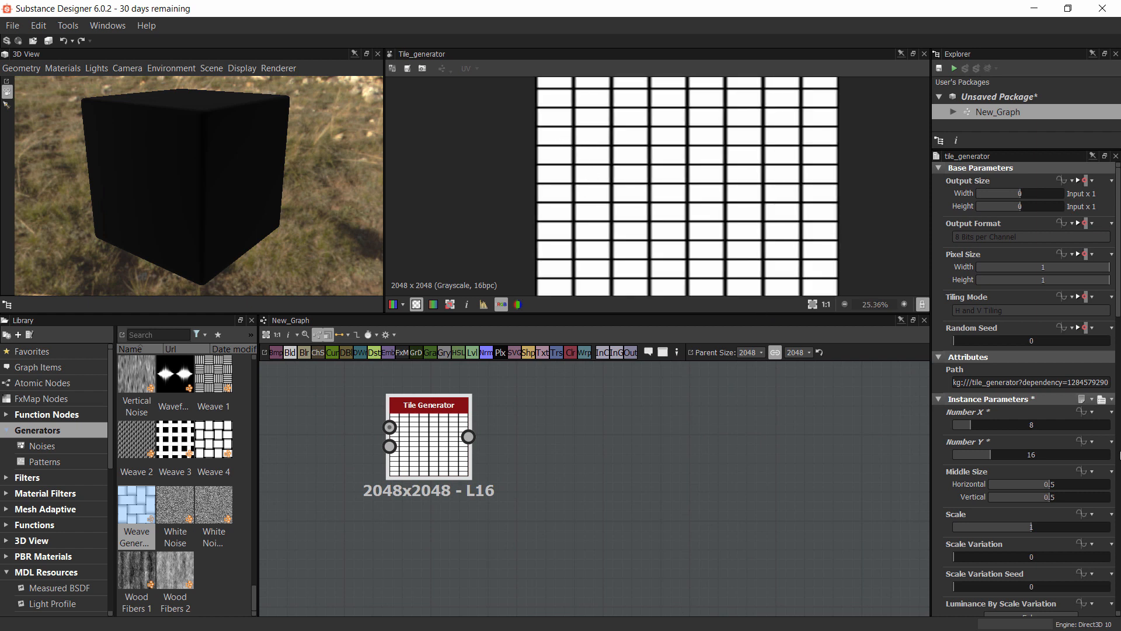
scroll(1117, 403, "down", 6)
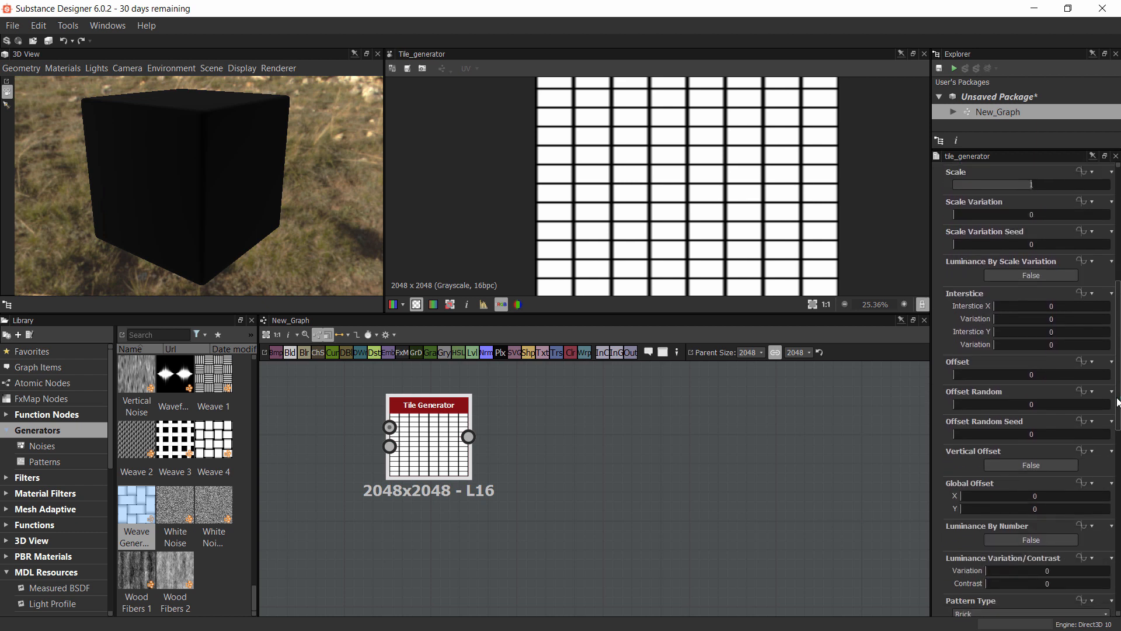
scroll(1118, 403, "down", 1)
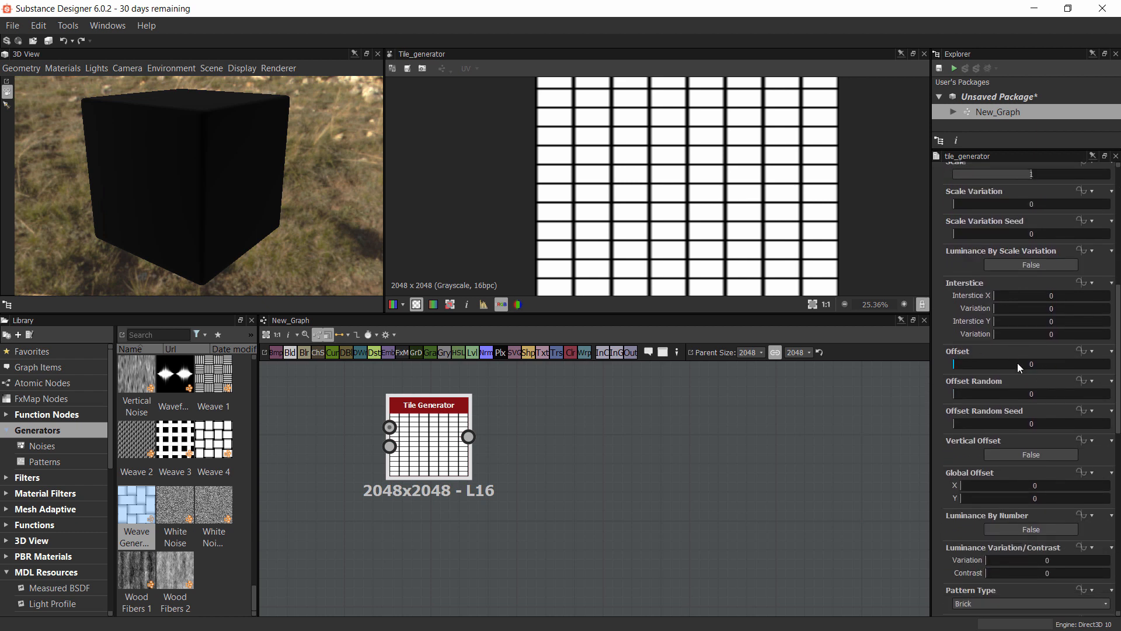
double_click(1018, 362)
type("0.5")
key("Return")
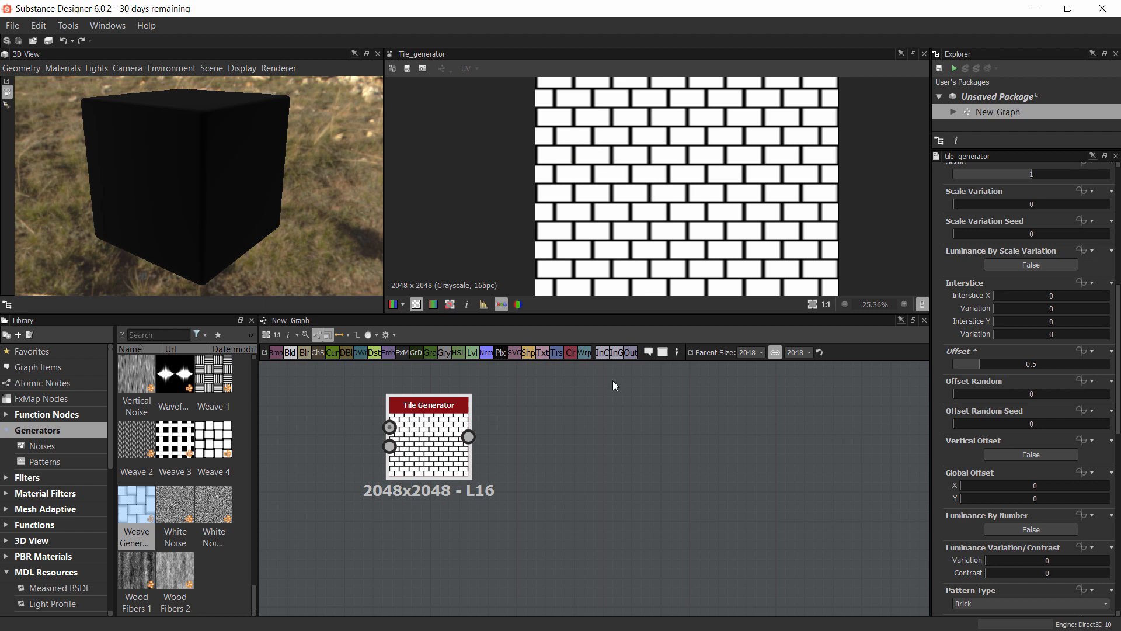
Set the Tile Generator's Vertical Mask to True and inspect the diagonal pattern in the 2D view
left_click_drag(1119, 367, 1119, 549)
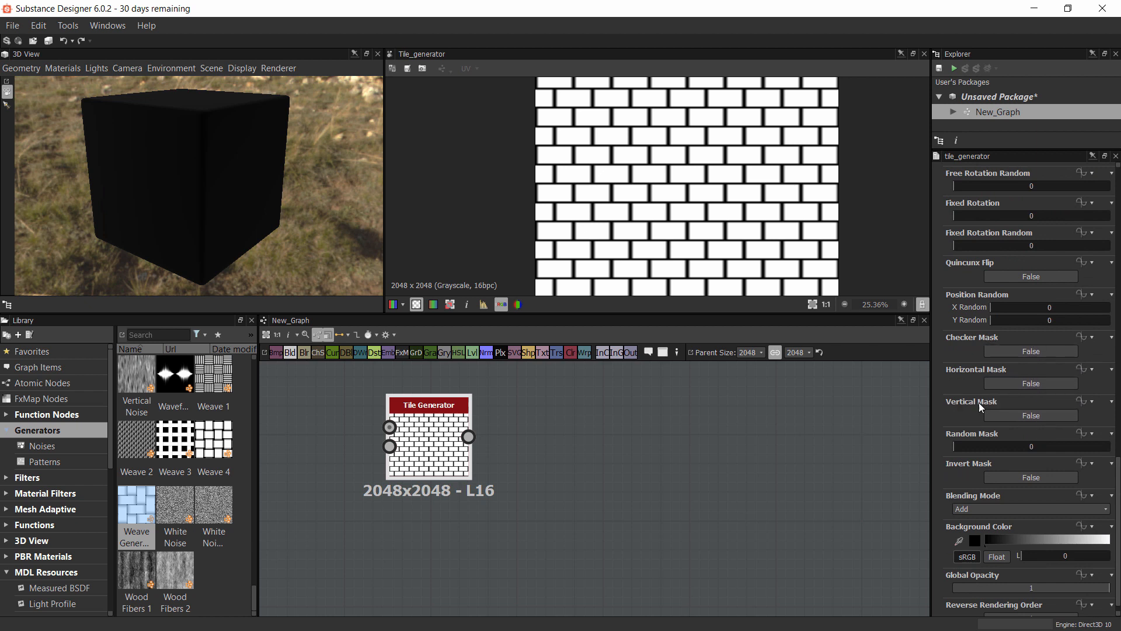
left_click(1011, 415)
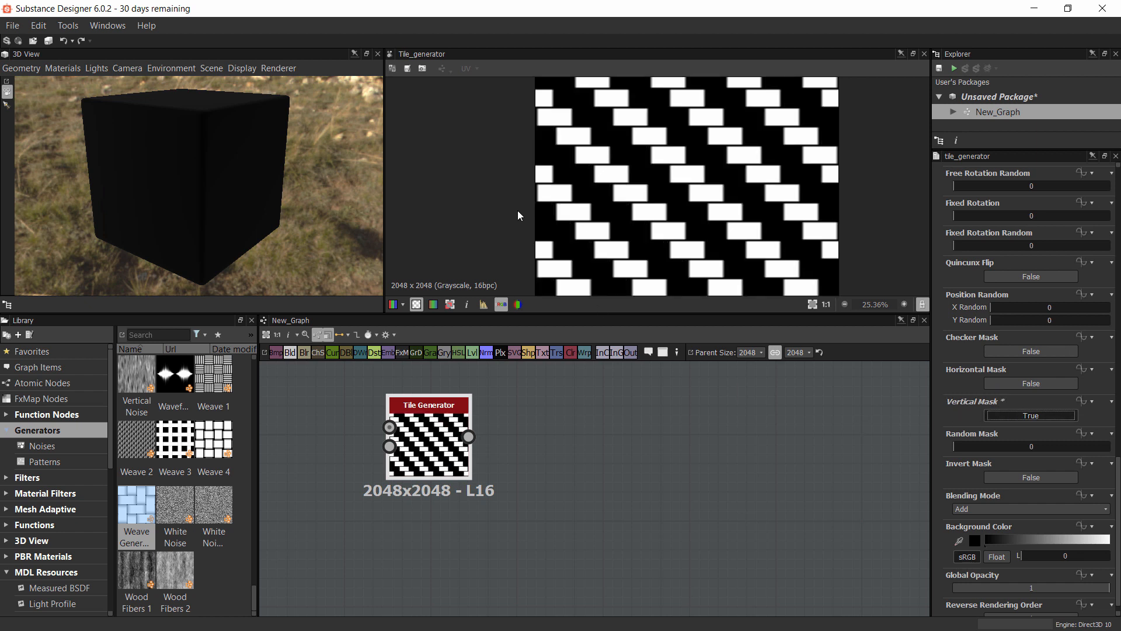
scroll(678, 199, "down", 3)
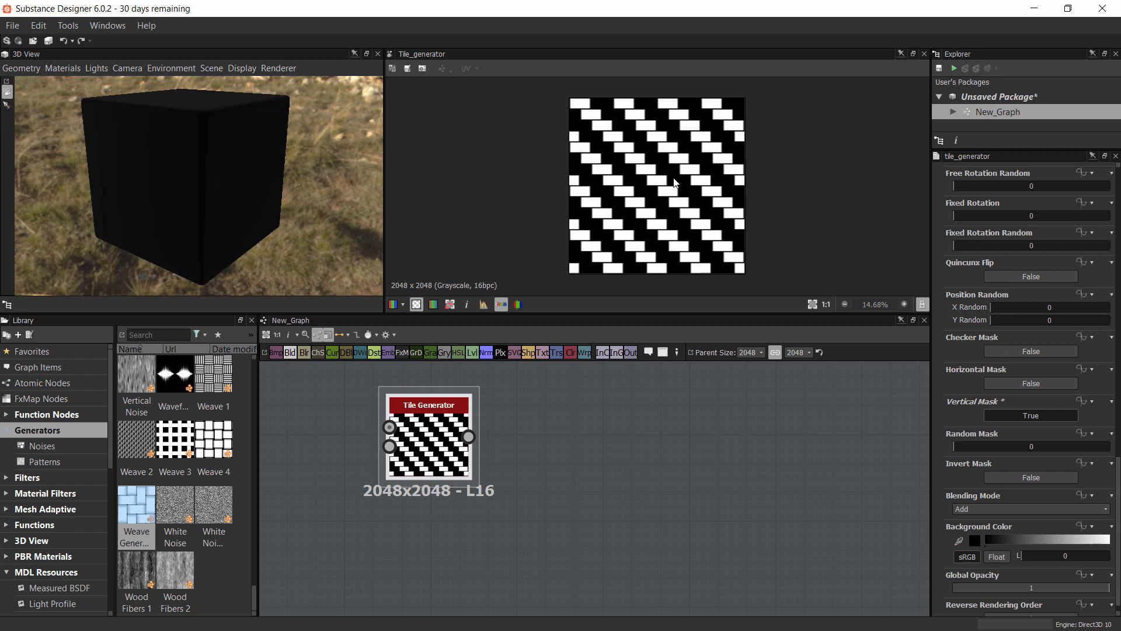
scroll(674, 183, "up", 2)
scroll(597, 203, "up", 3)
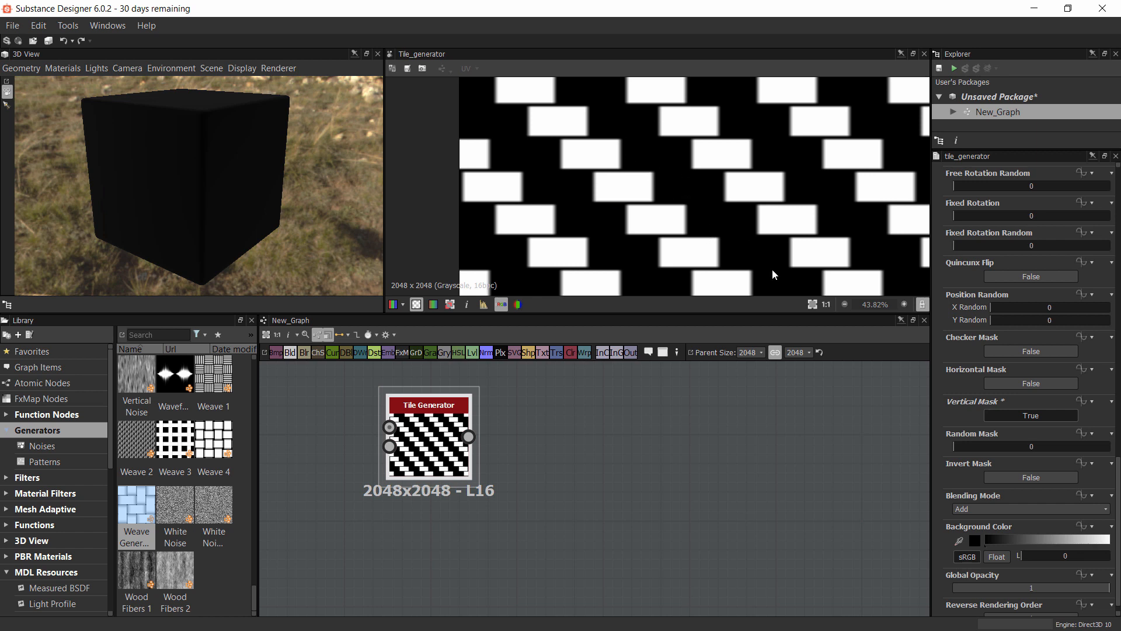
scroll(851, 229, "down", 3)
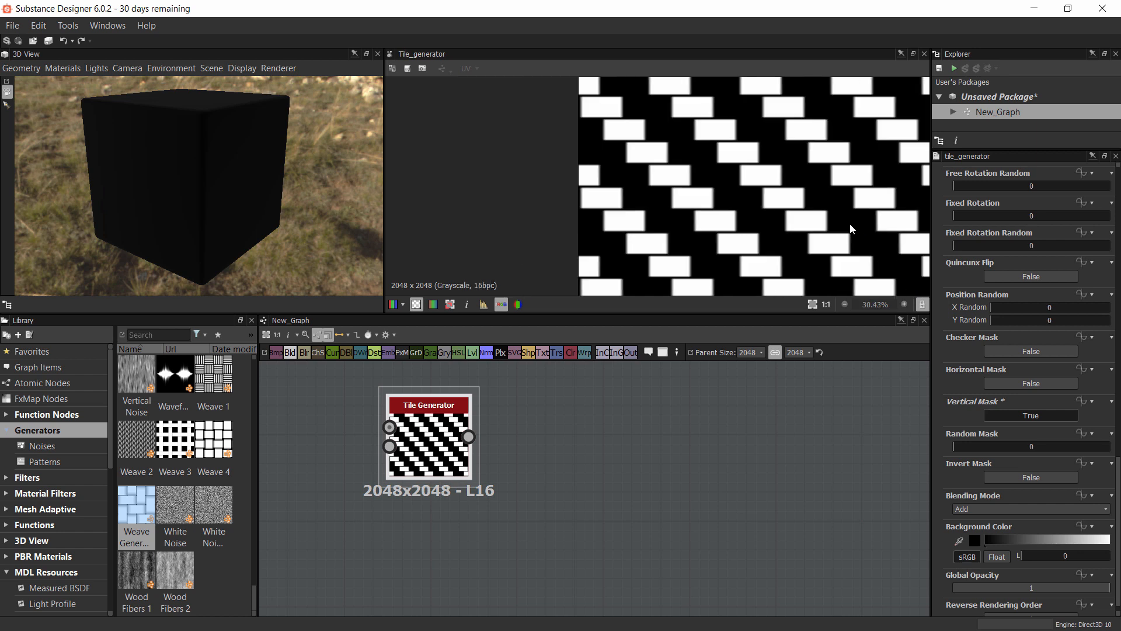
scroll(749, 199, "down", 2)
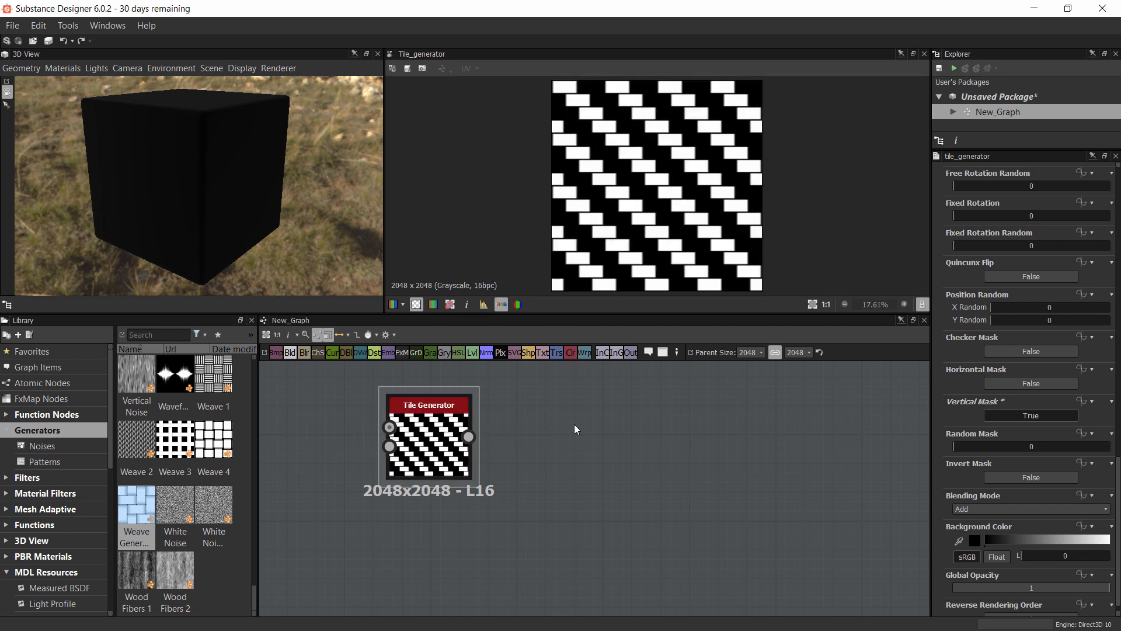
key("space")
type("vtransf")
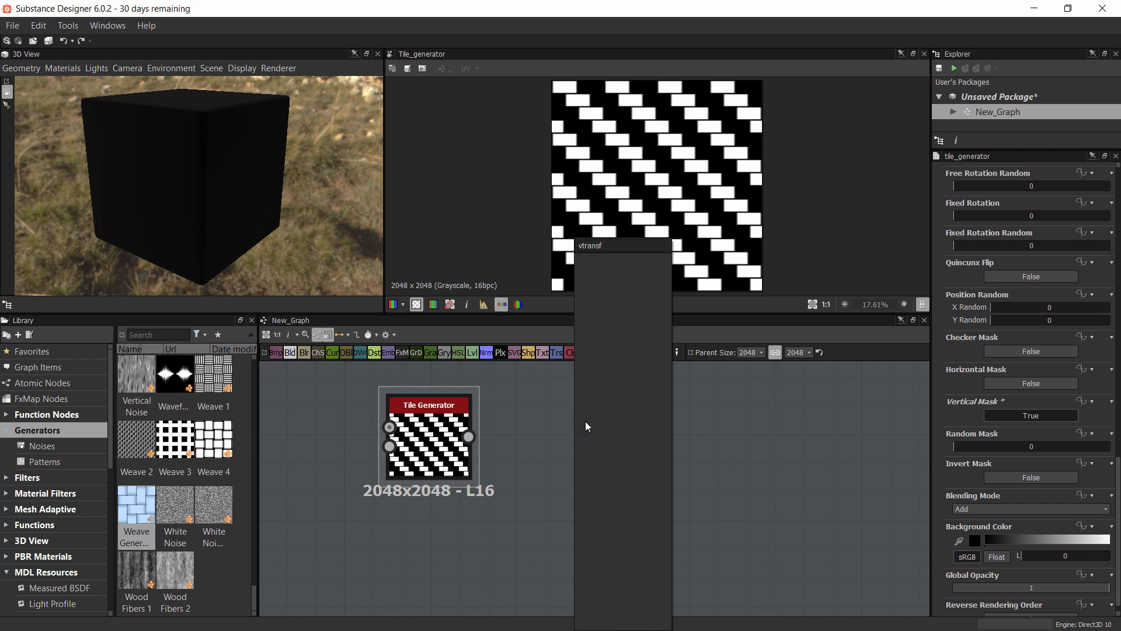
left_click(759, 412)
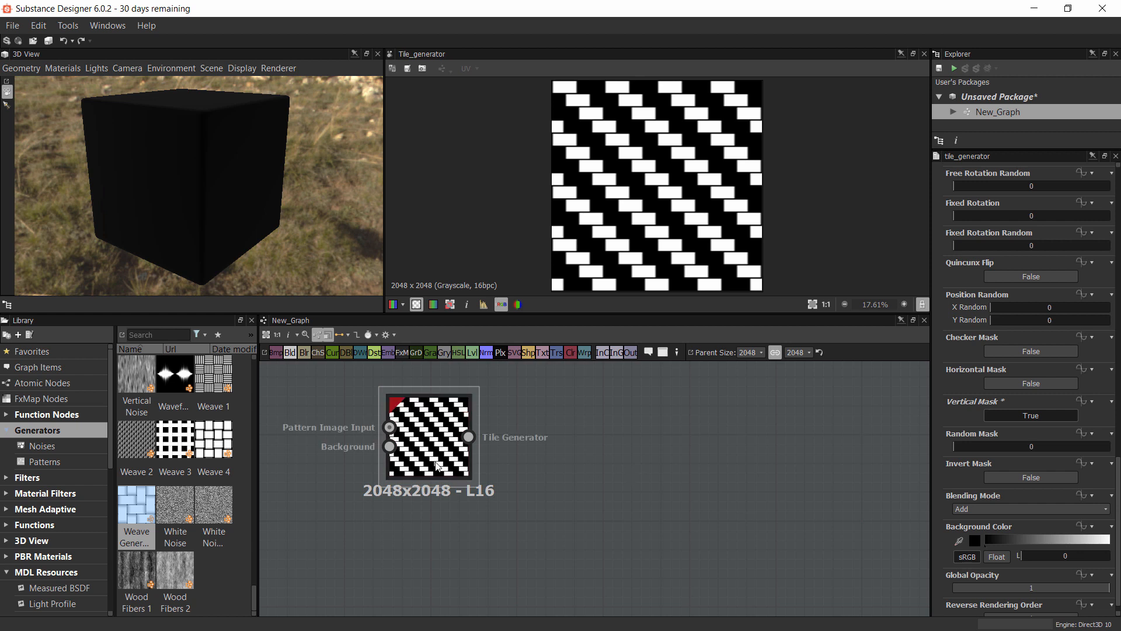
Duplicate the Tile Generator node with copy and paste, keeping its settings
scroll(478, 448, "down", 2)
middle_click_drag(477, 447, 452, 442)
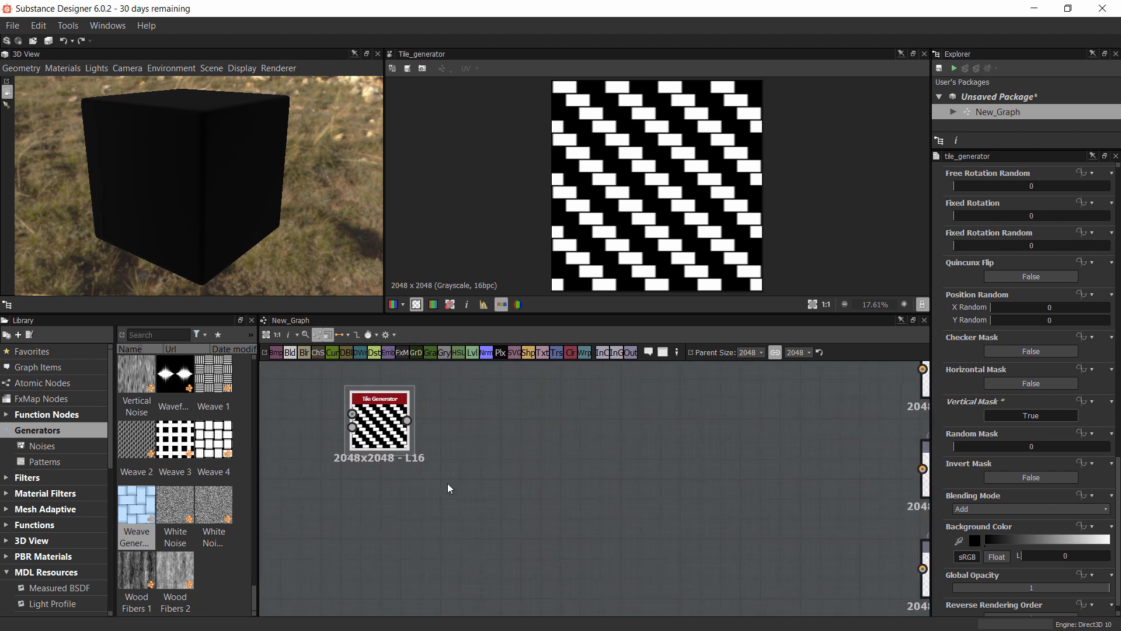
left_click(383, 431)
key("ctrl+c")
left_click(370, 493)
key("ctrl+v")
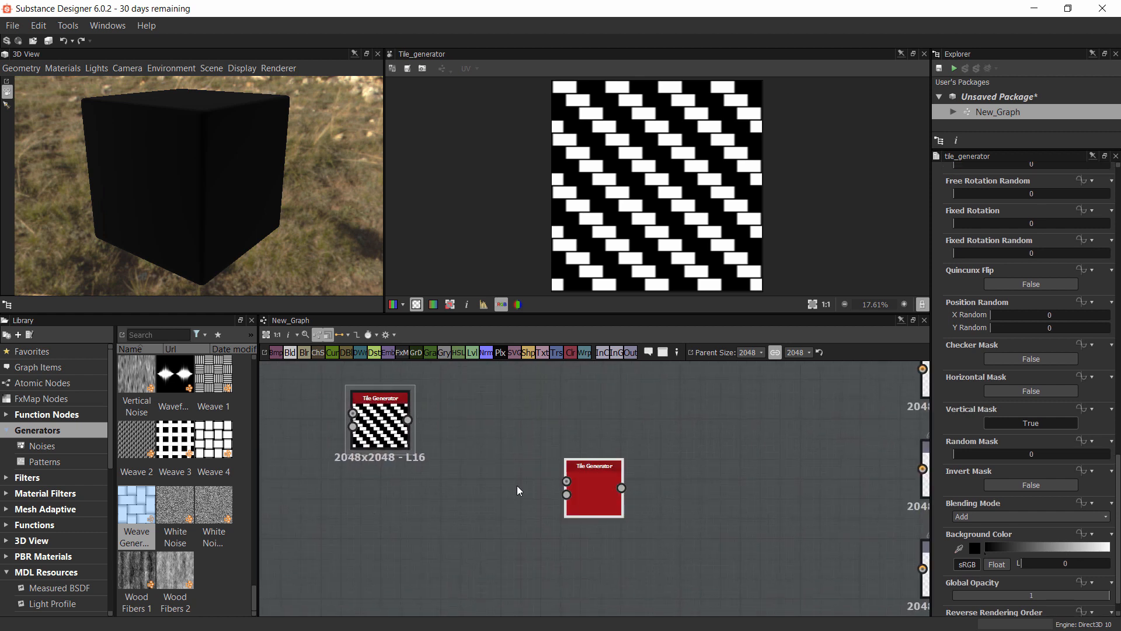
Place the duplicated Tile Generator below the original and set its Number X to 16 and Number Y to 8
left_click_drag(584, 490, 370, 511)
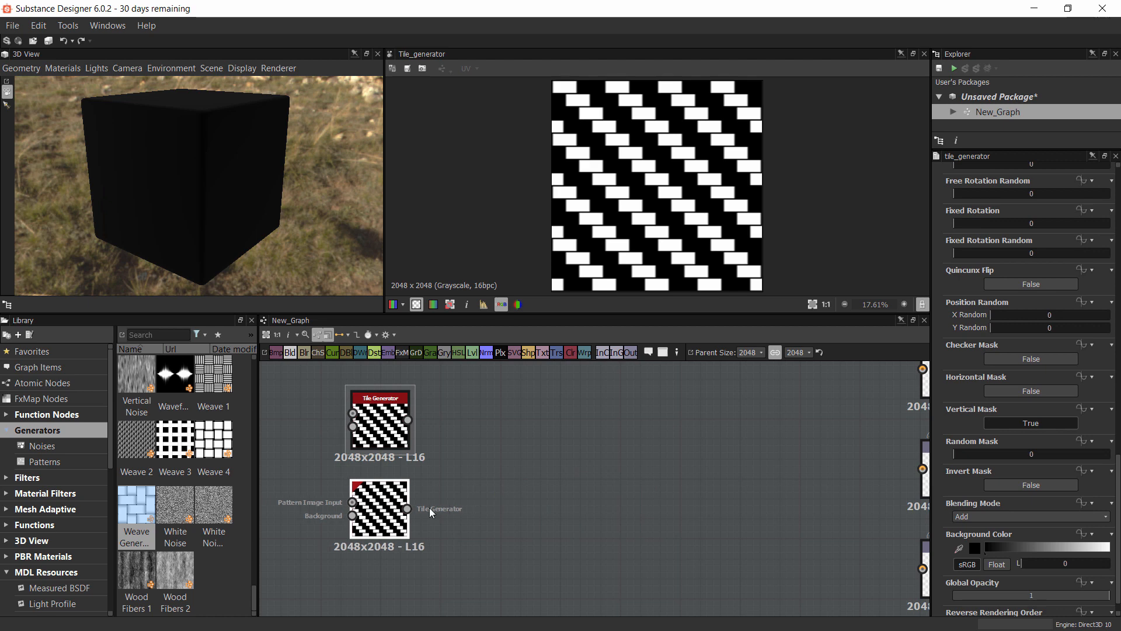
scroll(1072, 233, "up", 10)
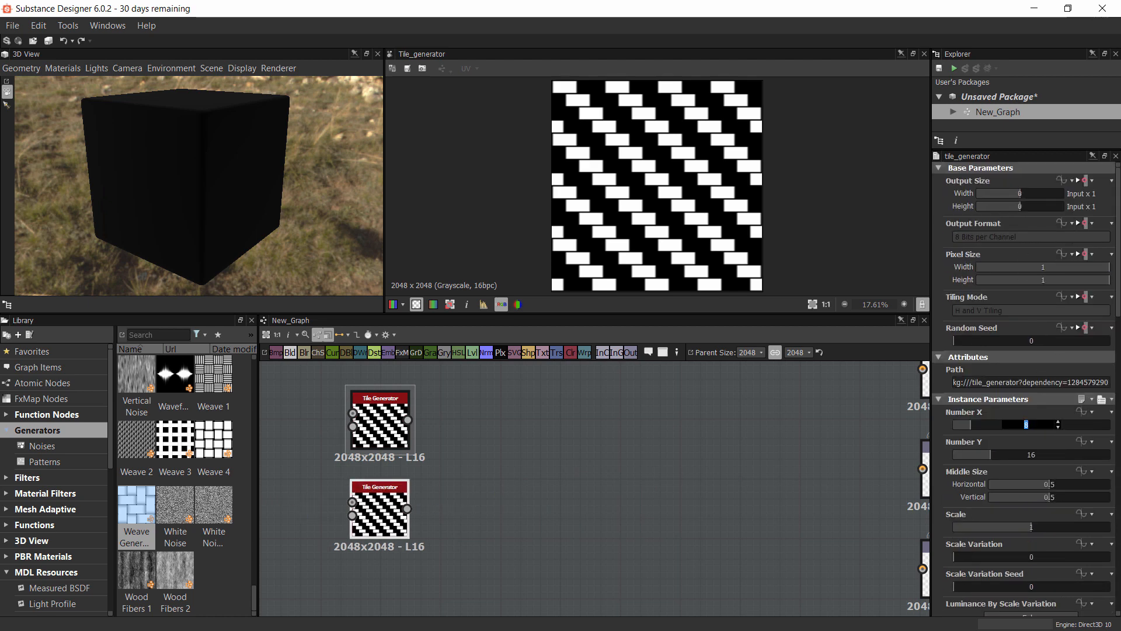
type("16")
key("Tab")
type("8")
key("Return")
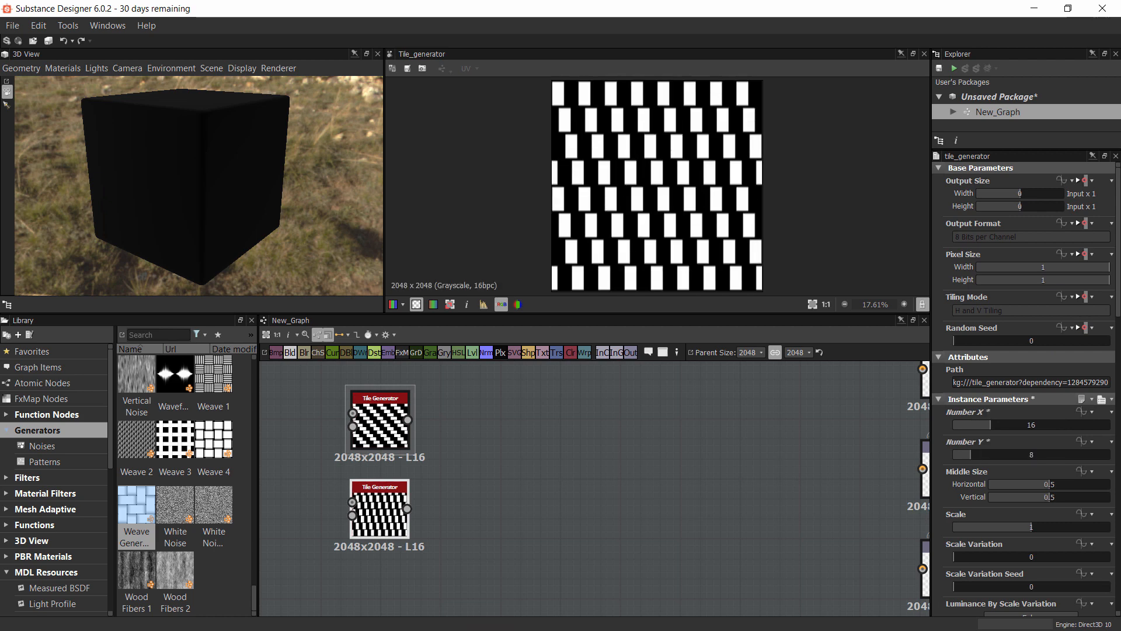
Set the duplicated Tile Generator's Vertical Mask to False
scroll(1071, 502, "down", 10)
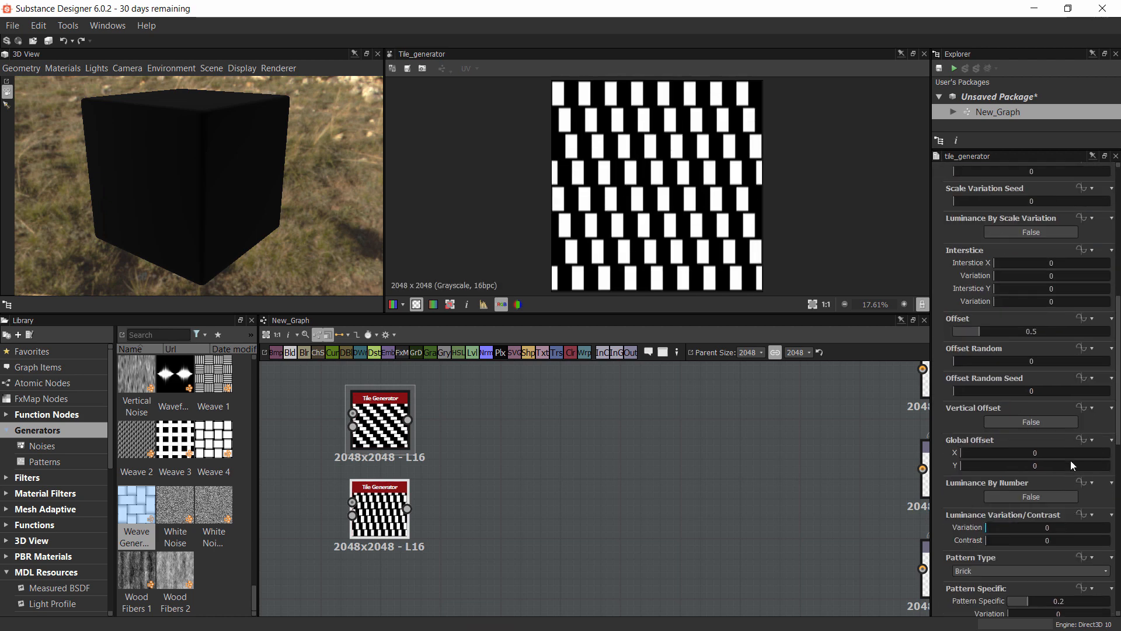
scroll(1070, 461, "up", 8)
scroll(1071, 455, "down", 14)
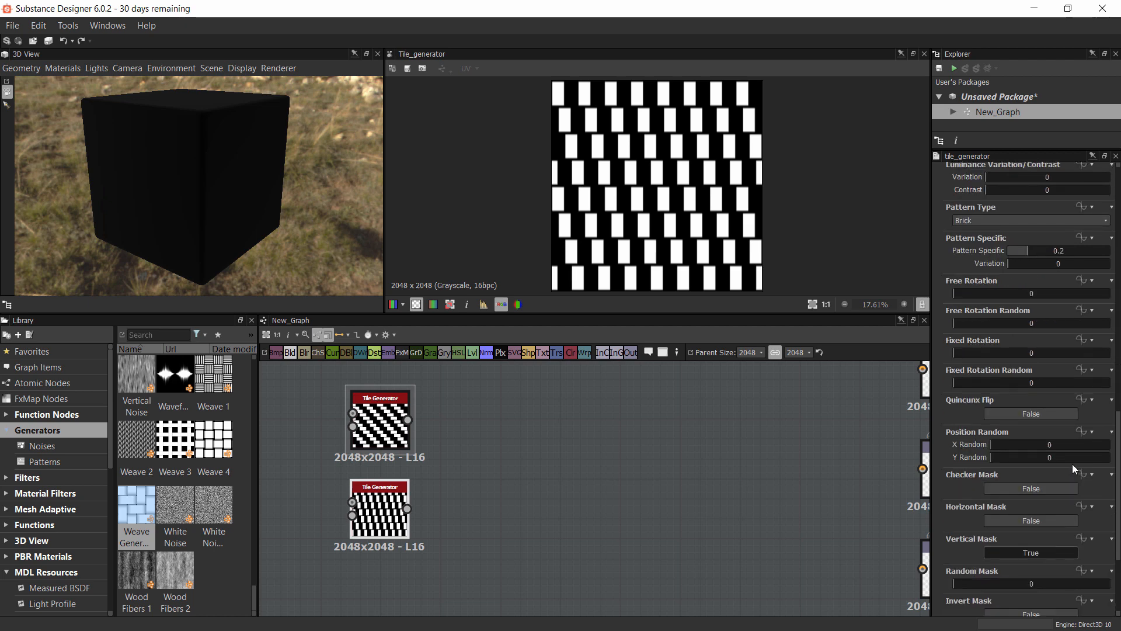
scroll(1073, 467, "down", 3)
left_click(1060, 402)
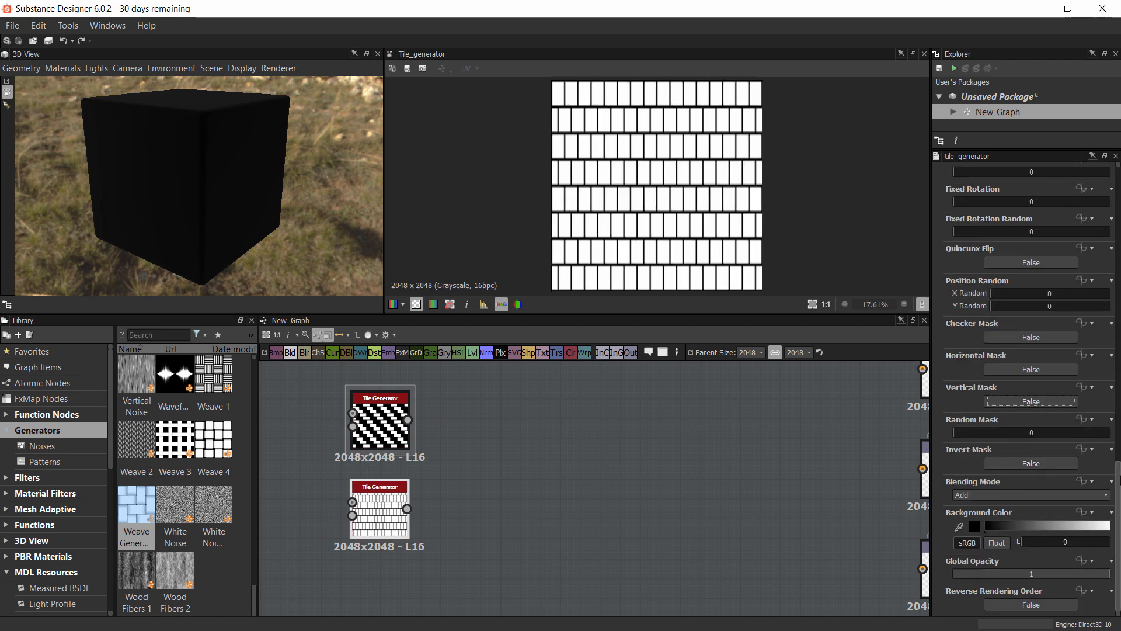
Set the duplicated Tile Generator's Vertical Offset to True so that alternate columns are staggered
scroll(1072, 467, "up", 15)
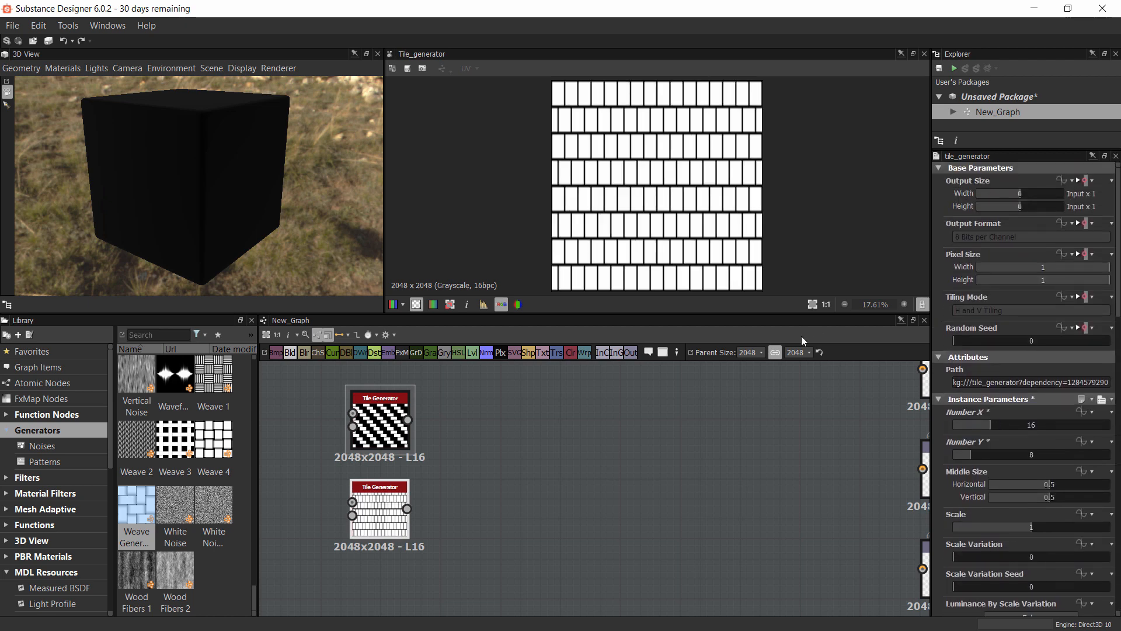
scroll(695, 175, "up", 3)
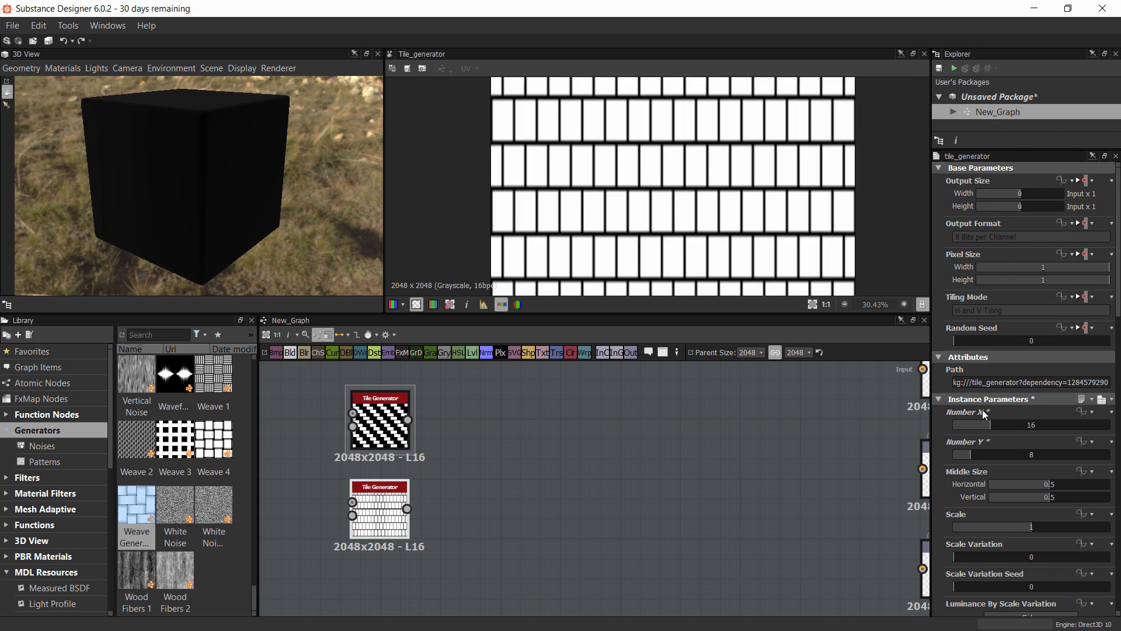
scroll(986, 427, "down", 4)
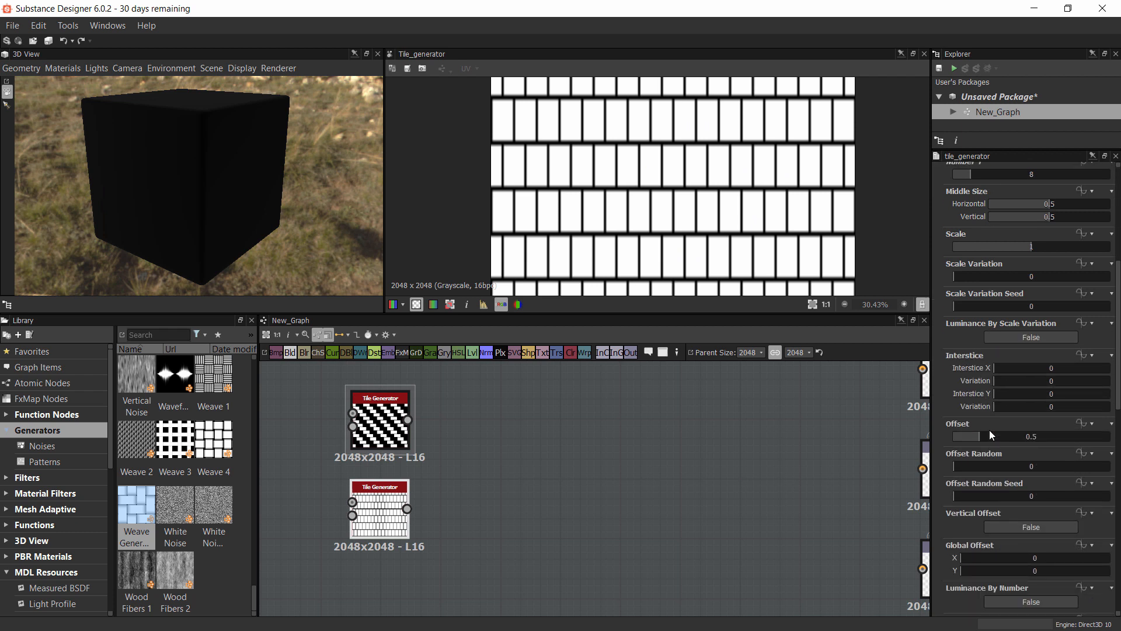
scroll(990, 430, "down", 1)
left_click(1034, 457)
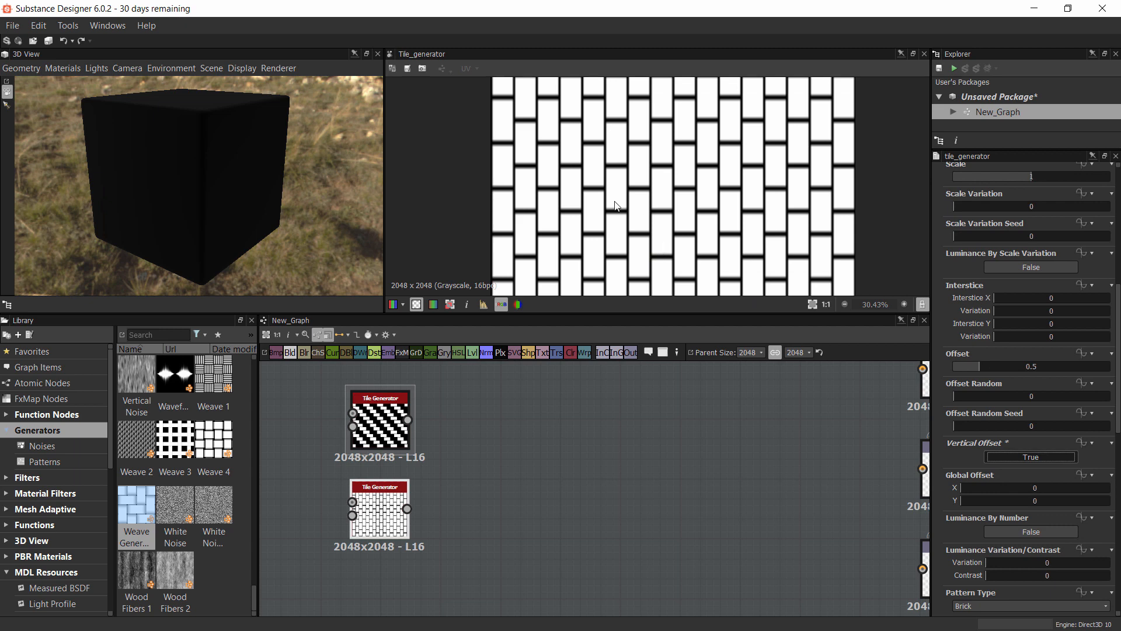
Set the duplicated Tile Generator's Horizontal Mask to True to get a diagonal pattern of upright tiles
scroll(623, 204, "down", 3)
scroll(623, 204, "up", 1)
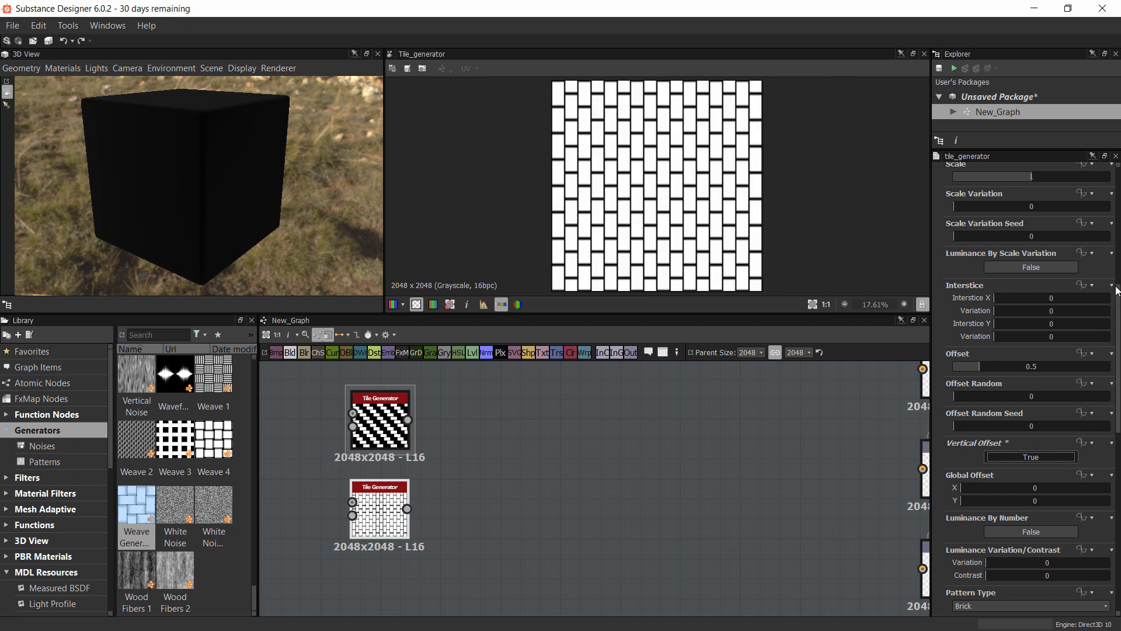
left_click_drag(1117, 356, 1118, 491)
scroll(1037, 389, "down", 5)
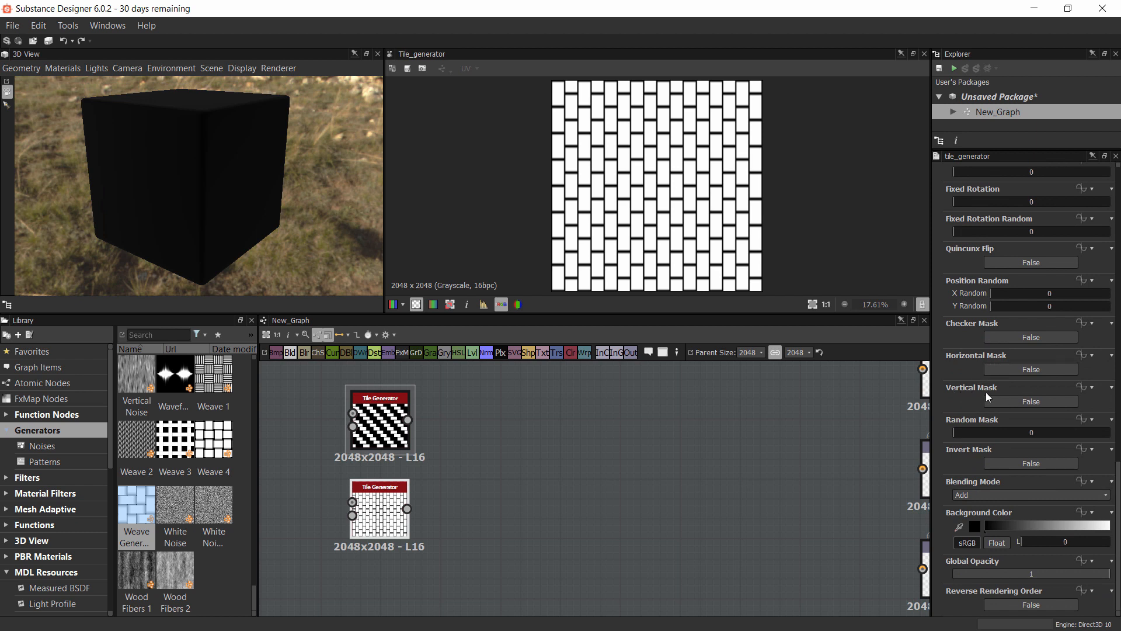
left_click(1013, 367)
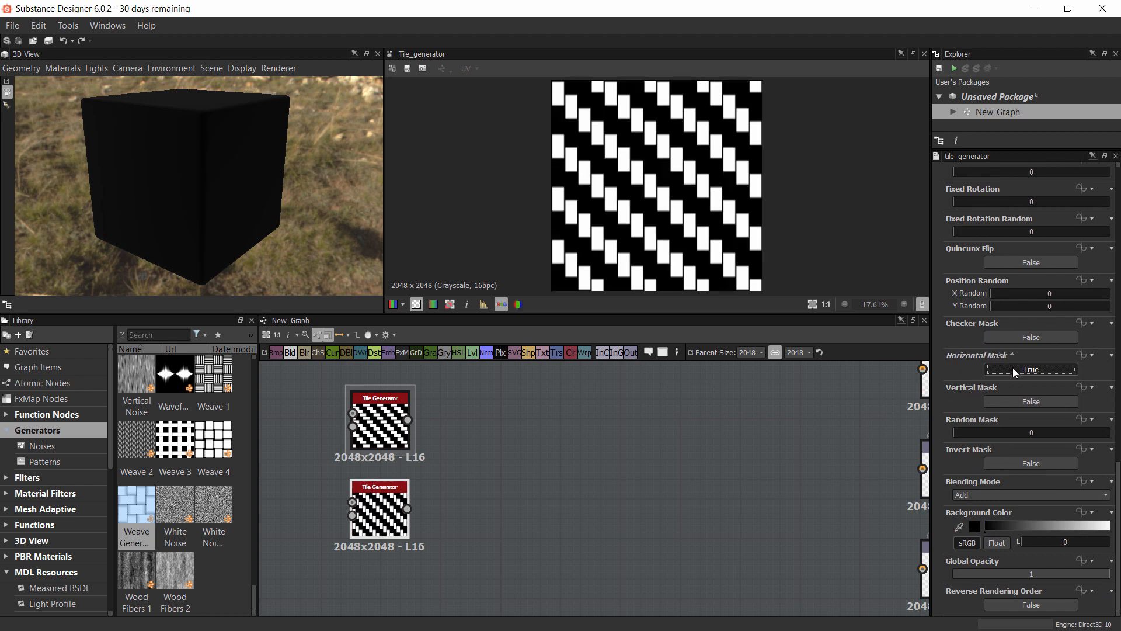
Compare the patterns of the original and duplicated Tile Generators by viewing them alternately in the 2D view
double_click(394, 418)
double_click(388, 422)
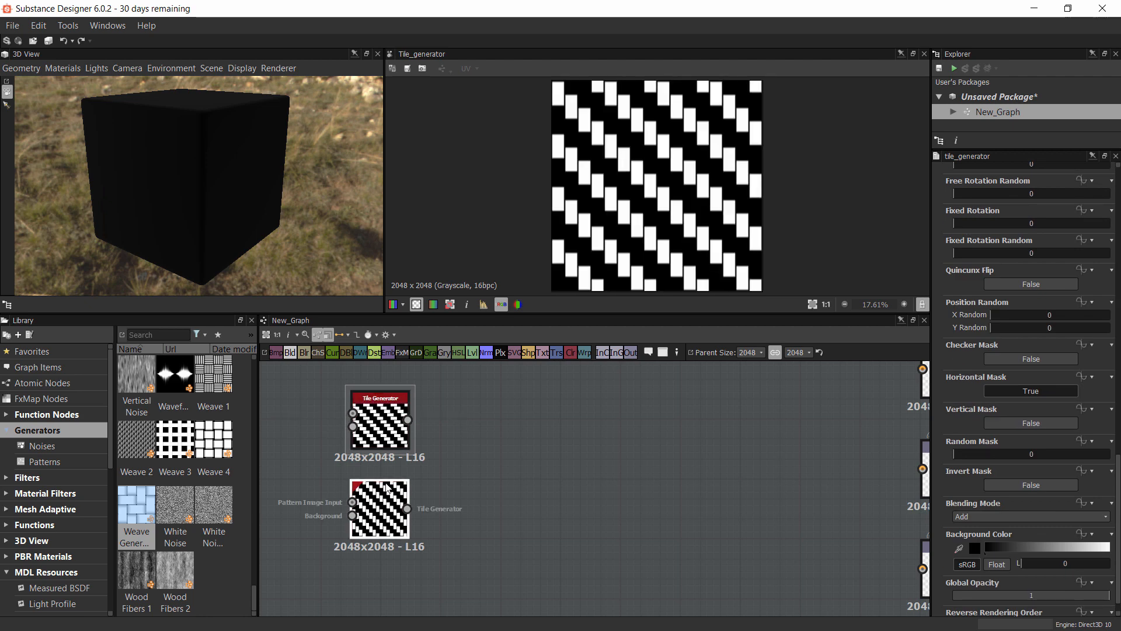
double_click(379, 429)
double_click(380, 431)
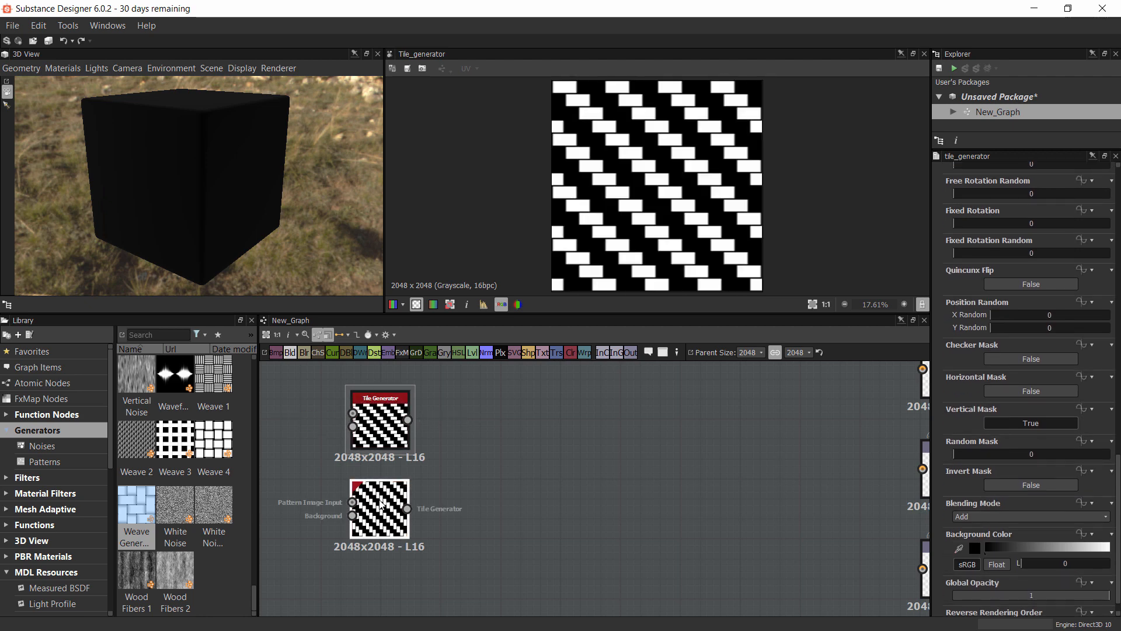
double_click(380, 430)
double_click(379, 430)
double_click(377, 429)
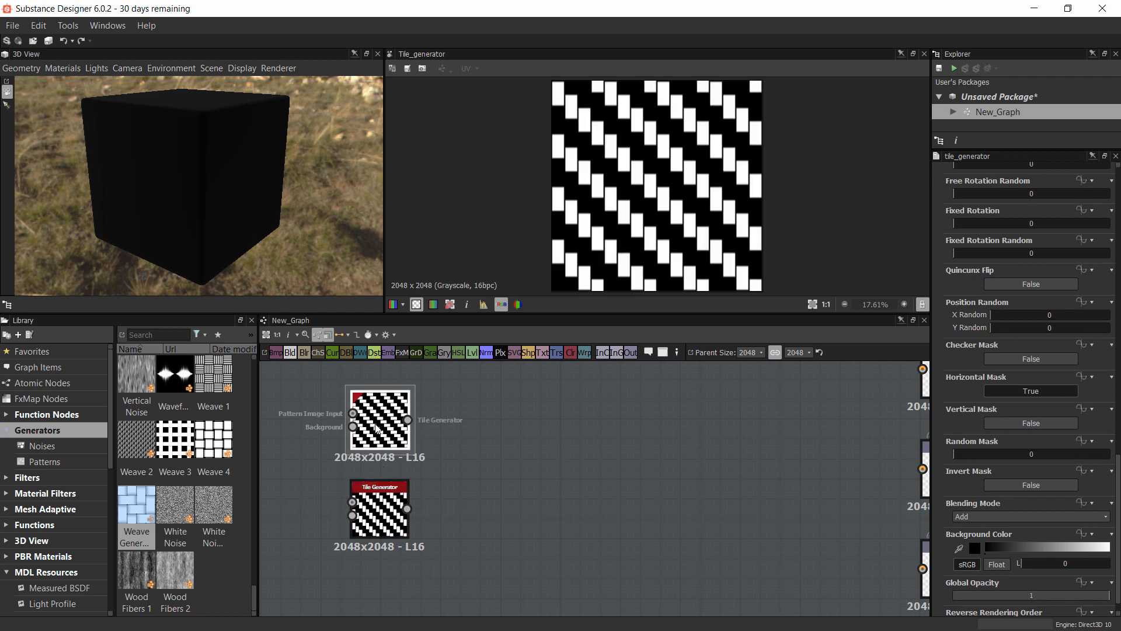
double_click(374, 508)
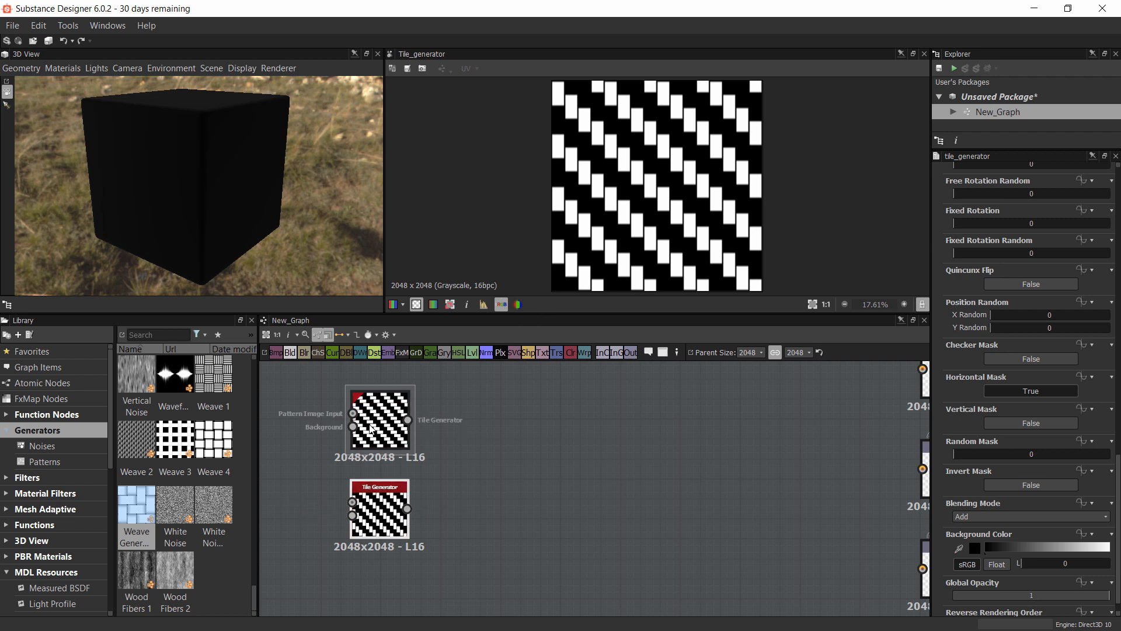
Add a Blend node with the original Tile Generator as foreground, the duplicate as background, and blending mode Add (Linear Dodge)
left_click(296, 354)
scroll(409, 508, "up", 3)
left_click_drag(404, 517, 648, 434)
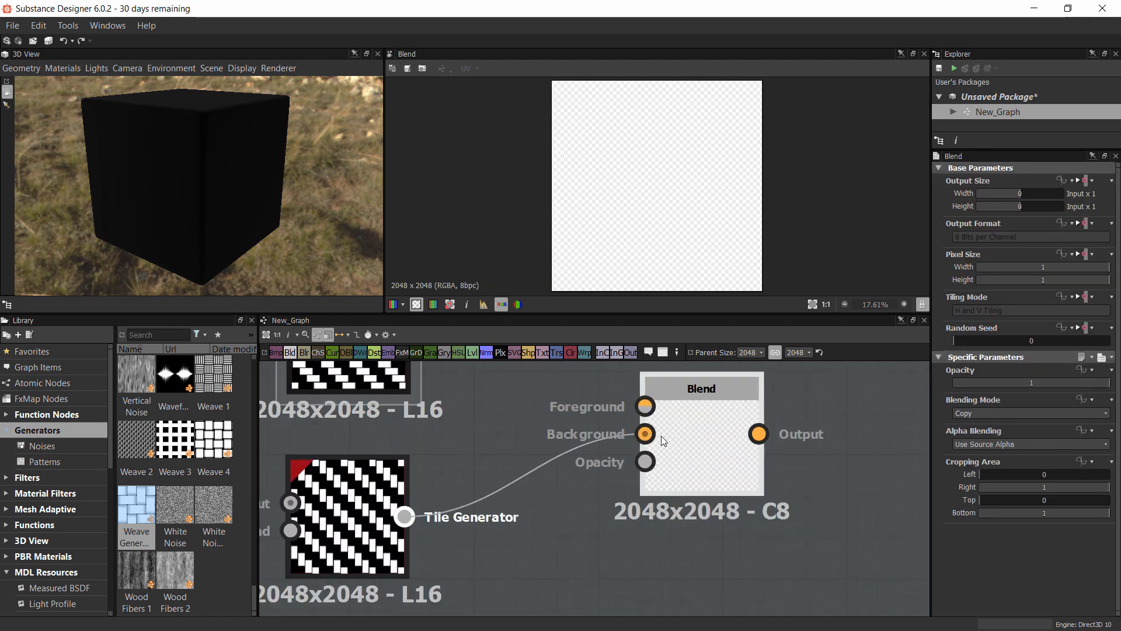
scroll(661, 441, "down", 3)
left_click_drag(430, 399, 594, 449)
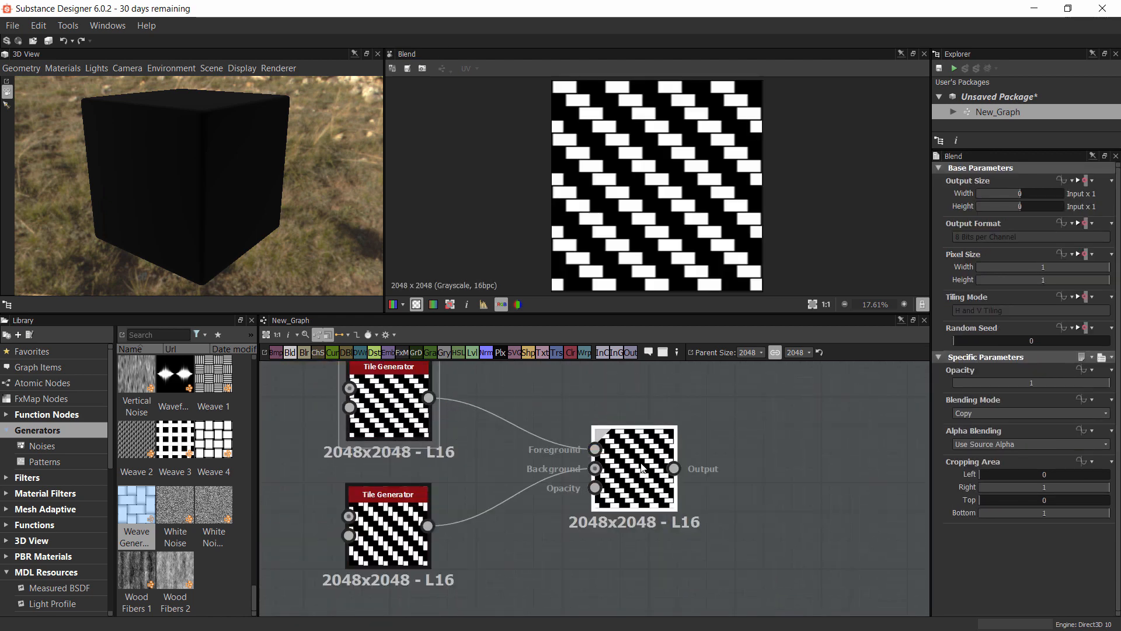
left_click(987, 412)
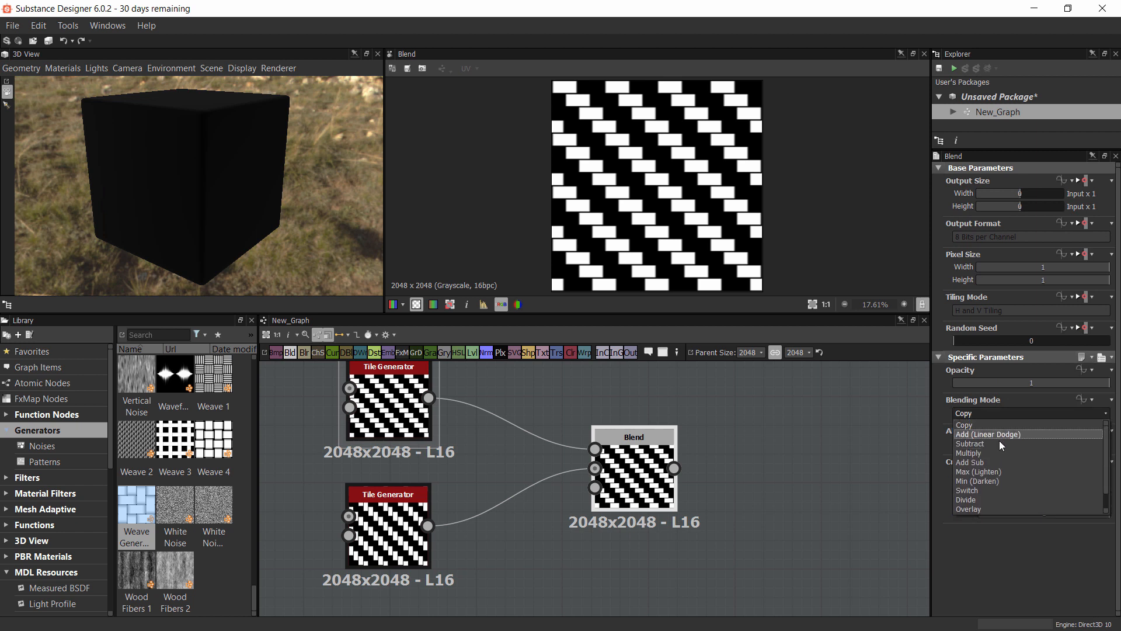
left_click(1001, 432)
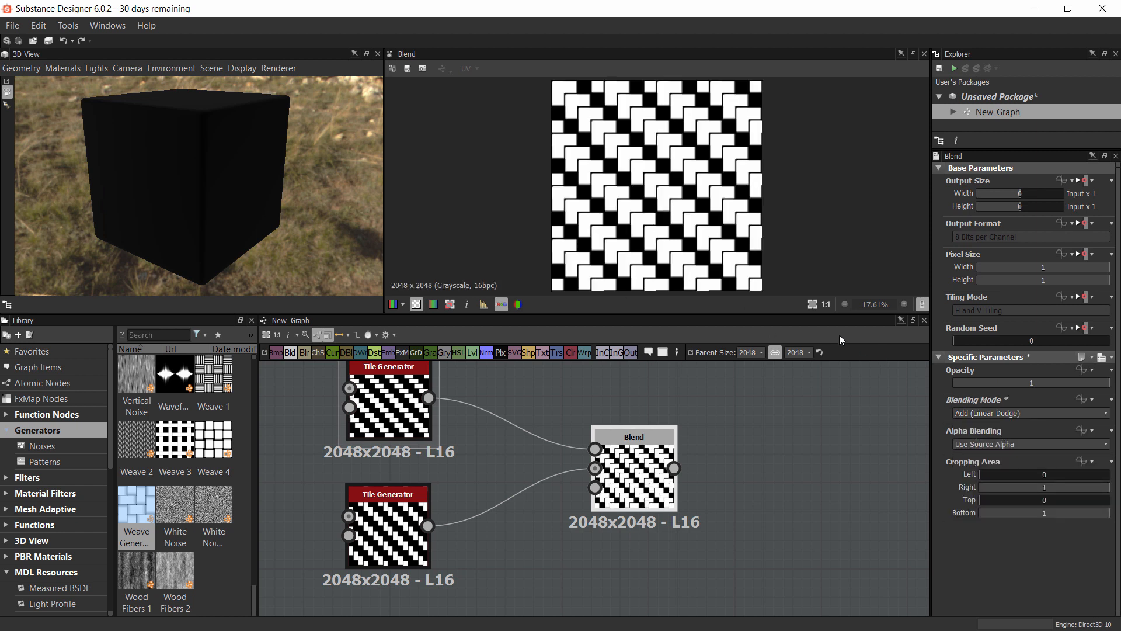
Try a Global Offset Y of 0.14 on the duplicated Tile Generator and preview the Blend output in the 2D view
left_click_drag(389, 409, 391, 422)
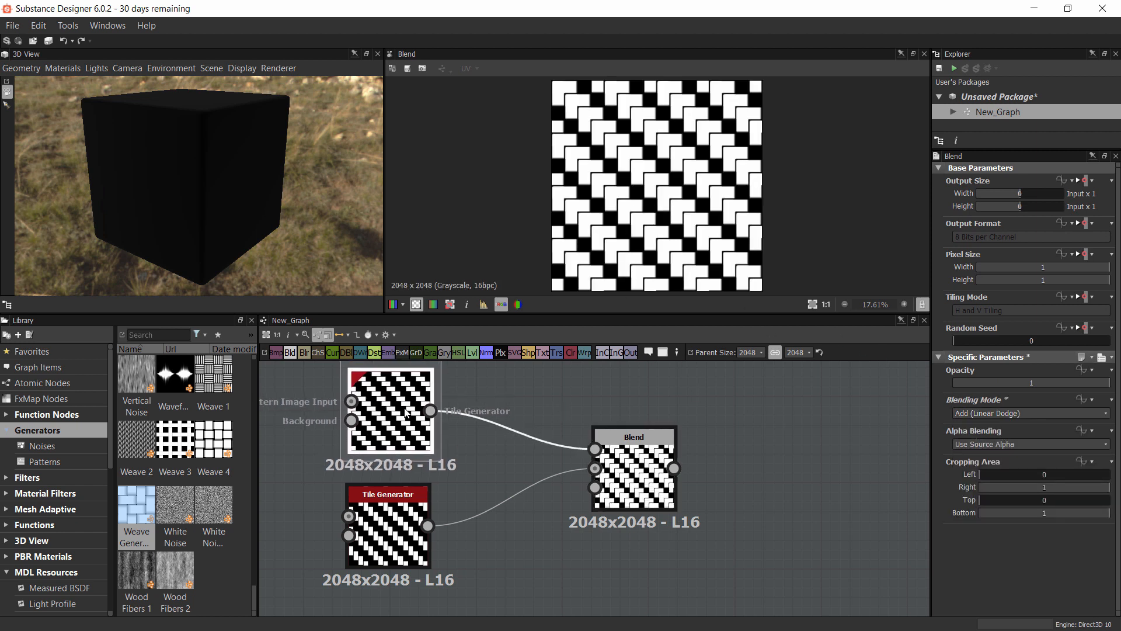
scroll(374, 541, "up", 1)
left_click(375, 540)
double_click(380, 540)
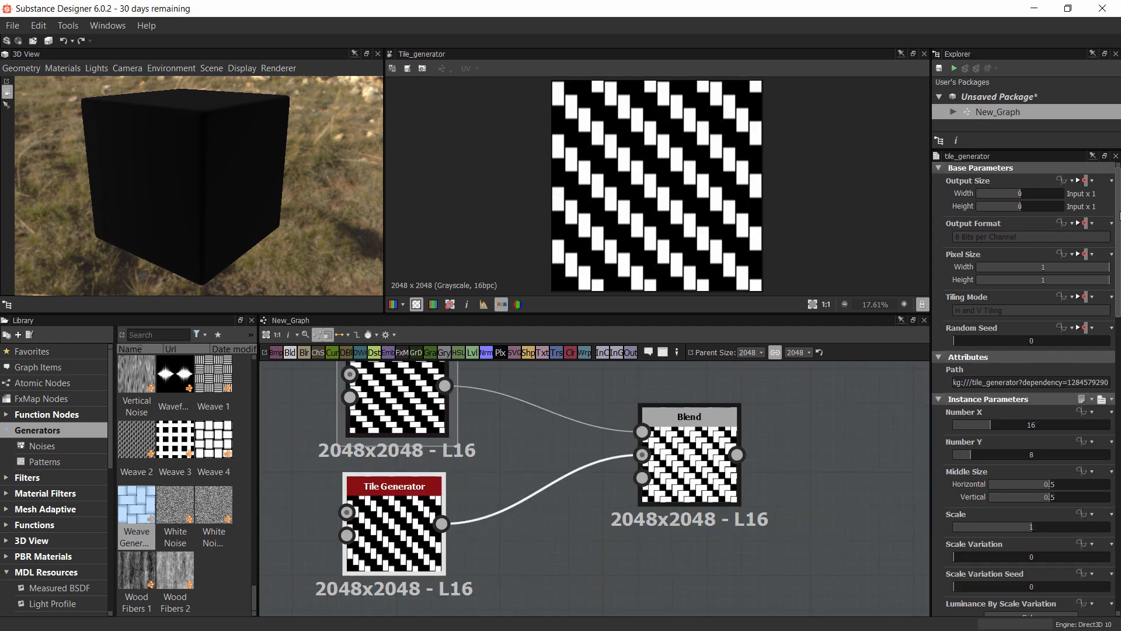
scroll(1028, 386, "down", 6)
scroll(1031, 169, "down", 2)
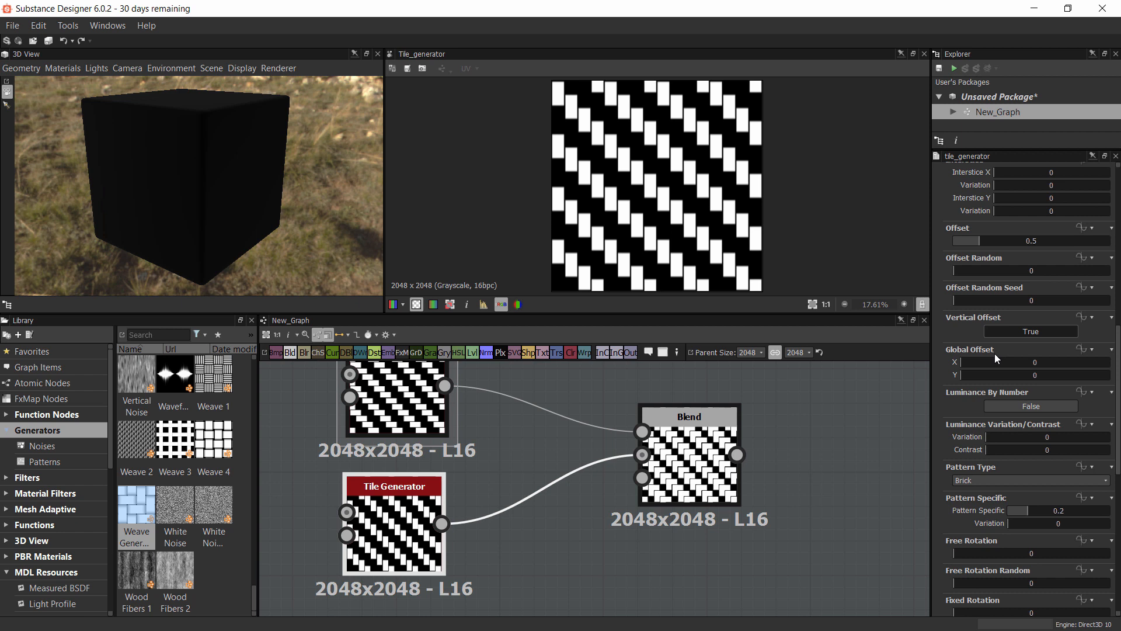
left_click_drag(966, 377, 980, 375)
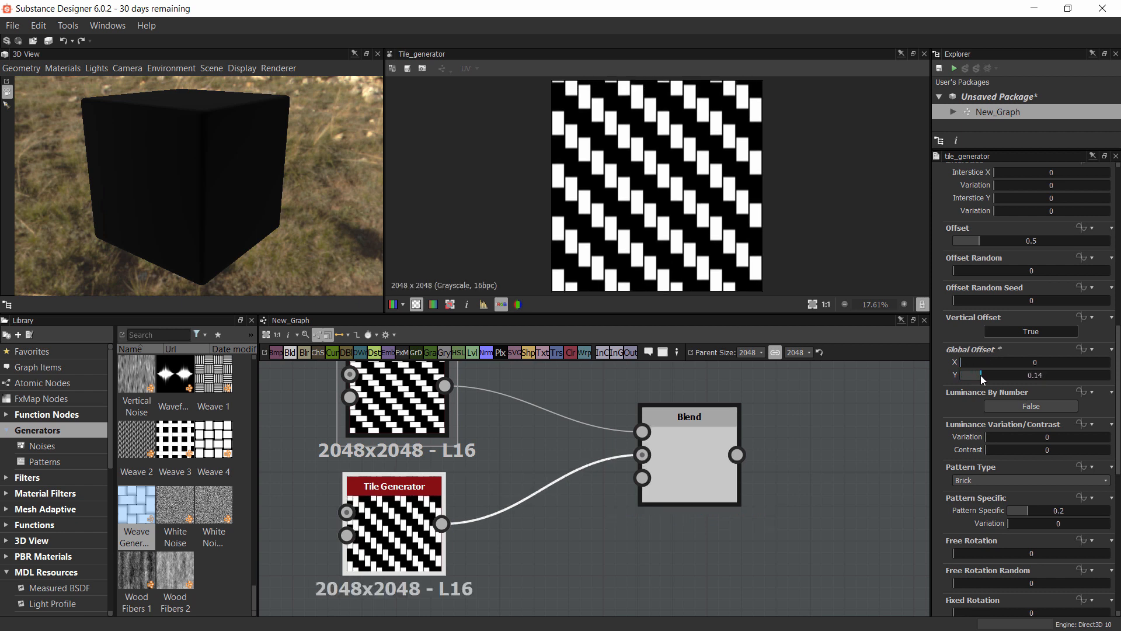
double_click(689, 461)
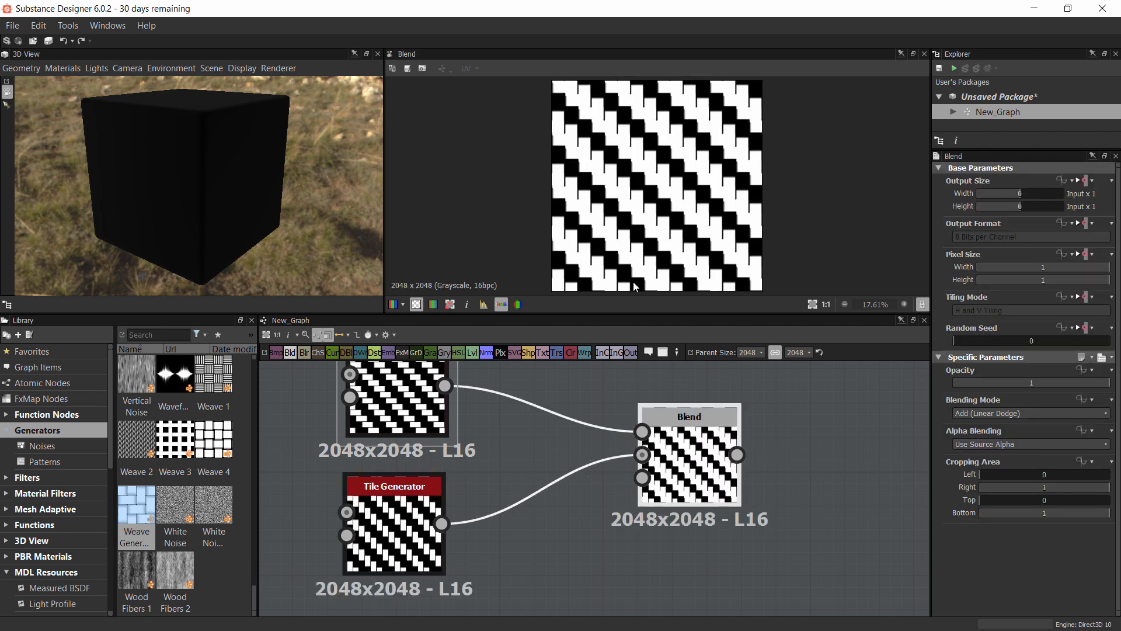
Set the duplicated Tile Generator's Global Offset Y to 0.07 and inspect how the tiles interlock in the Blend preview
left_click(394, 514)
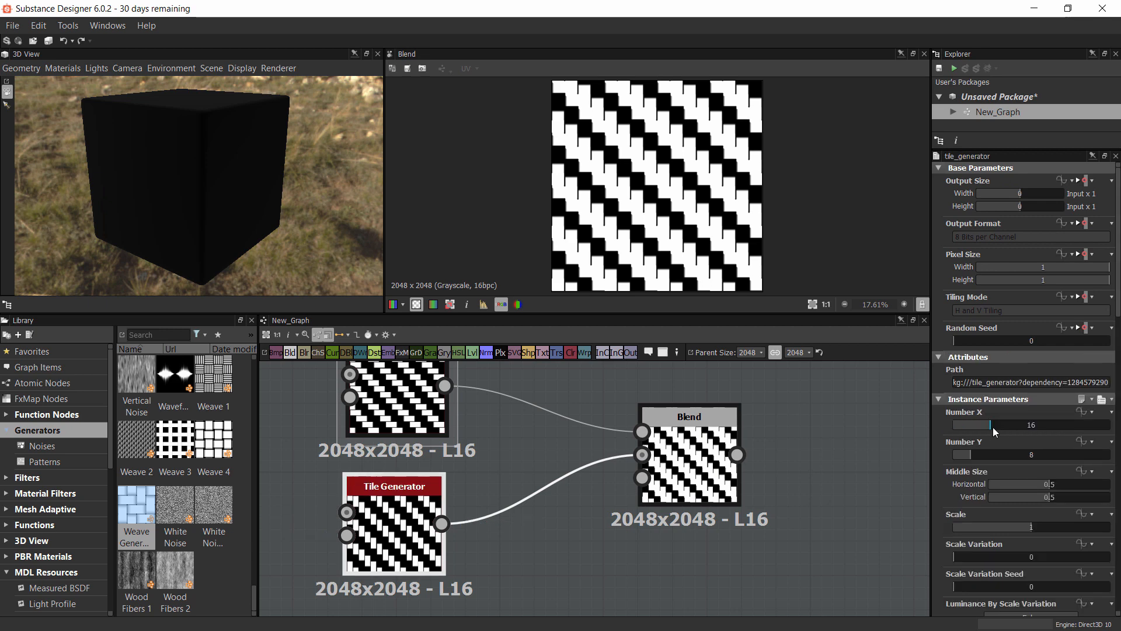
scroll(1039, 501, "down", 8)
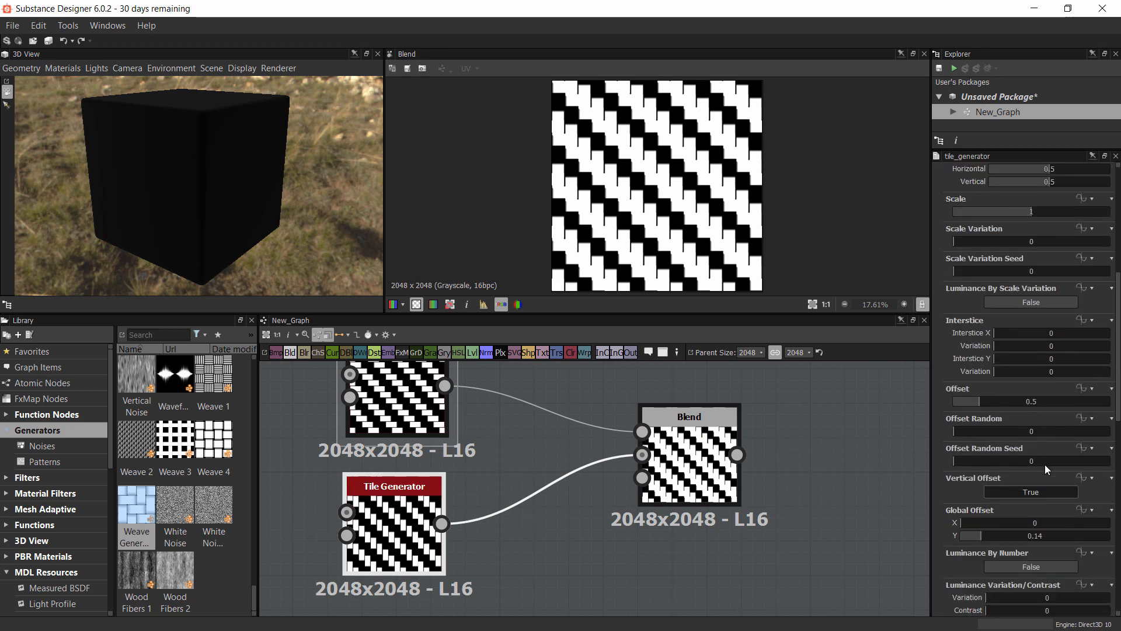
scroll(1045, 464, "down", 2)
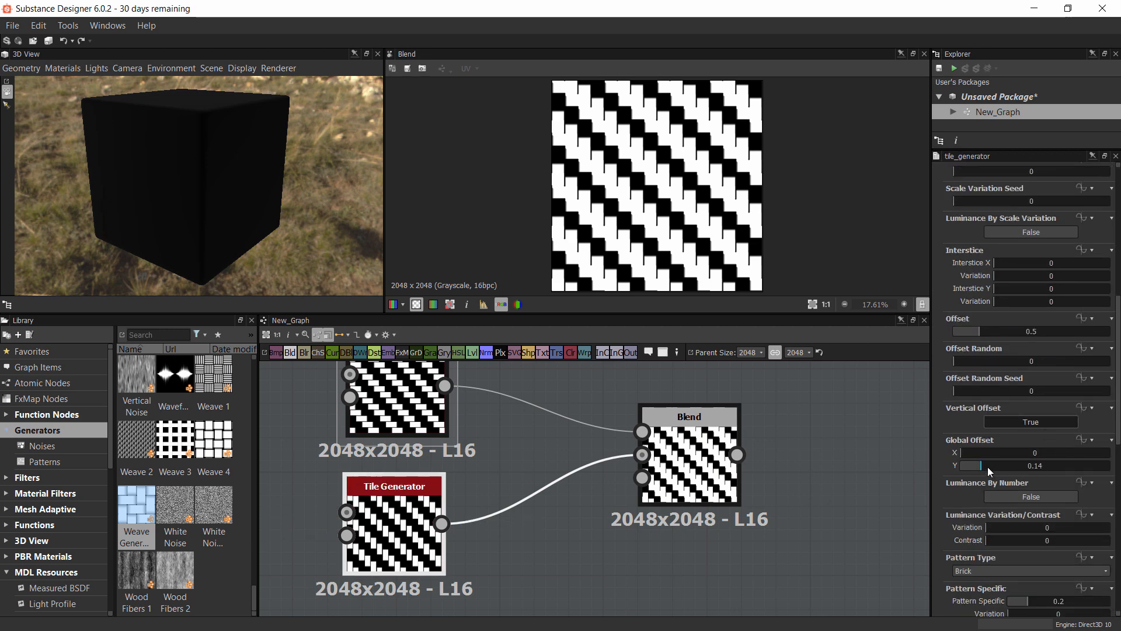
left_click_drag(982, 466, 970, 465)
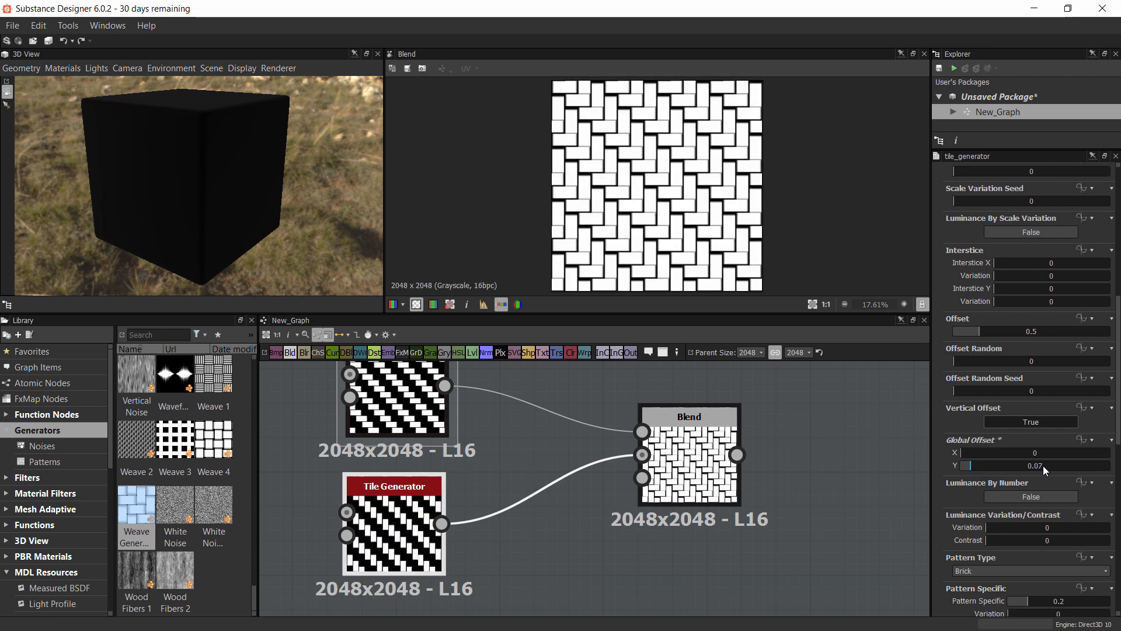
scroll(694, 198, "up", 2)
scroll(719, 195, "down", 3)
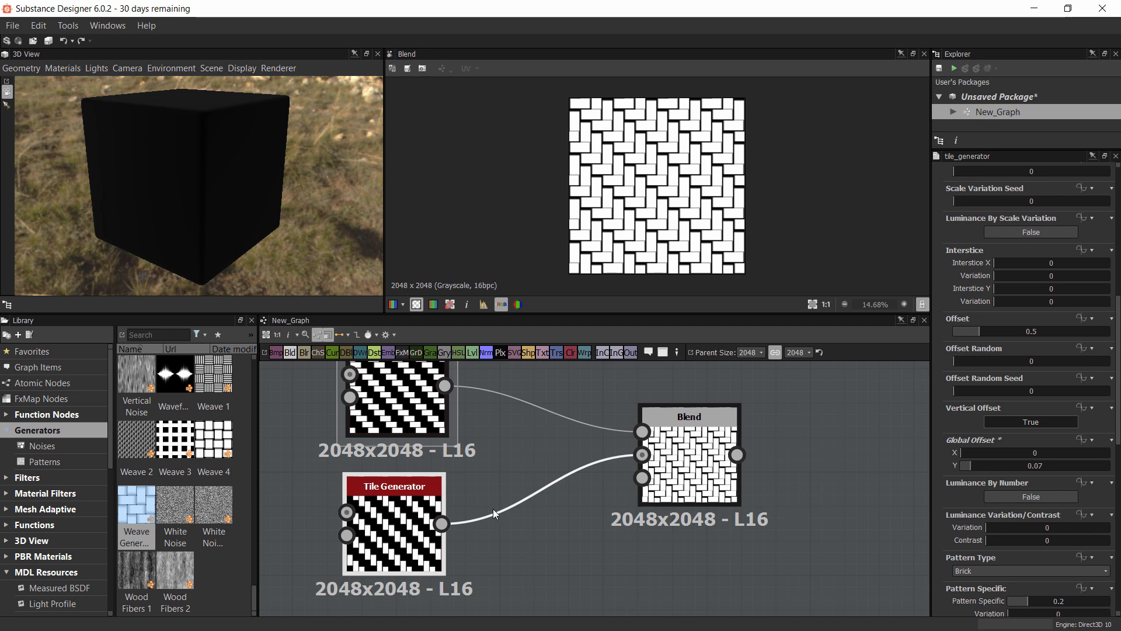
Set the original Tile Generator's Number X to 16 and Number Y to 32 for a finer pattern
scroll(397, 427, "down", 1)
double_click(397, 427)
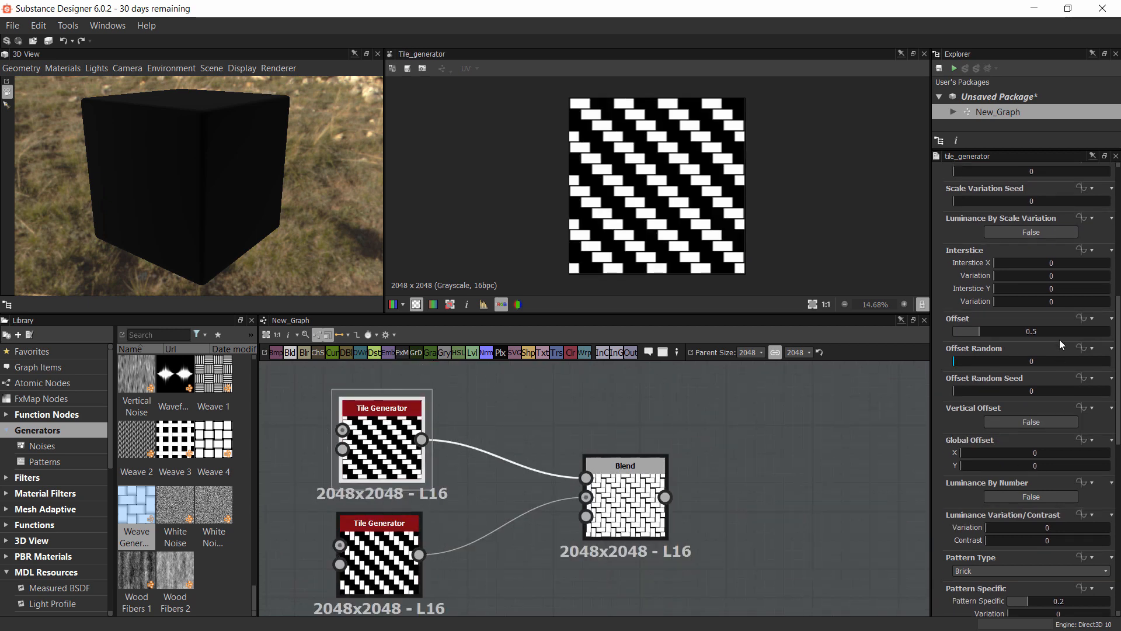
scroll(1059, 339, "up", 5)
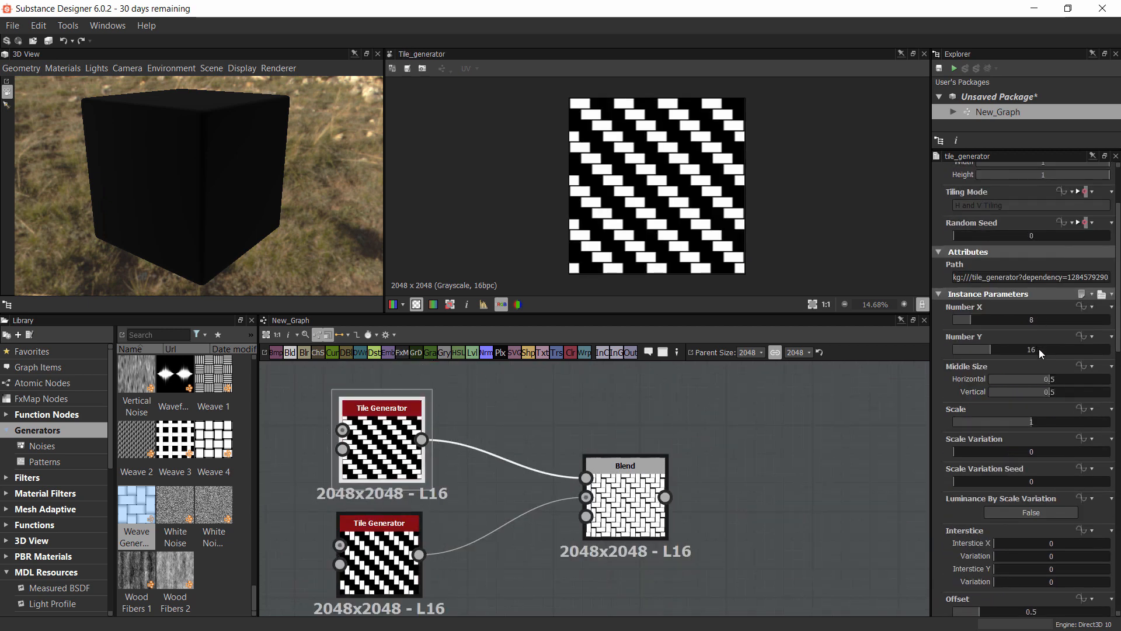
type("16")
key("Tab")
type("32")
key("Return")
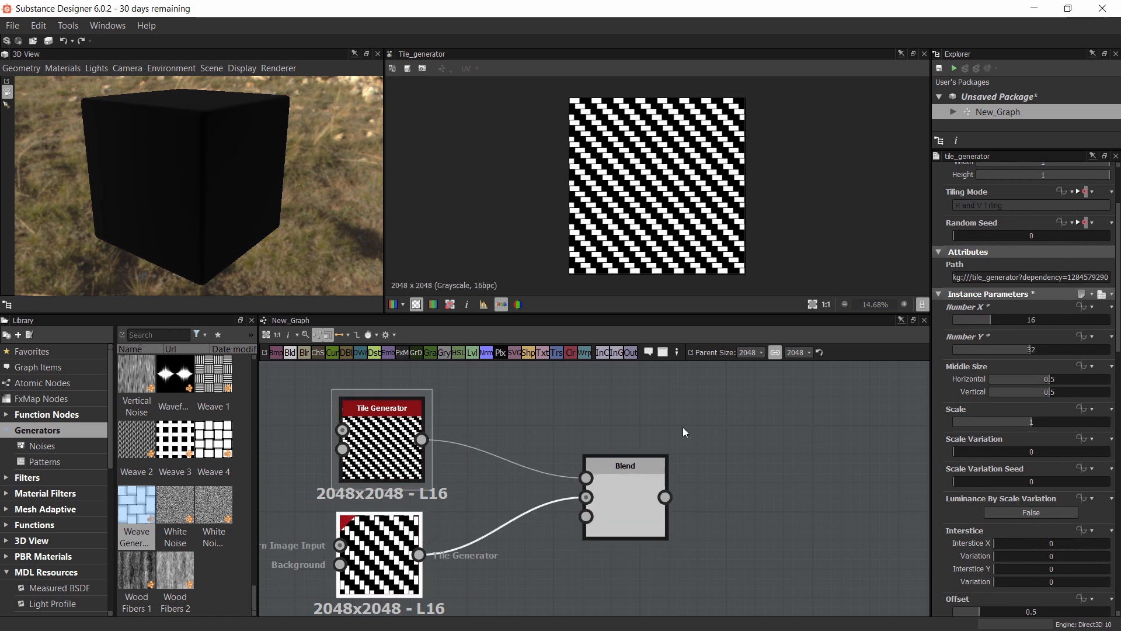
Set the duplicated Tile Generator's Number X to 32 and Number Y to 16
double_click(376, 561)
double_click(1030, 320)
type("32")
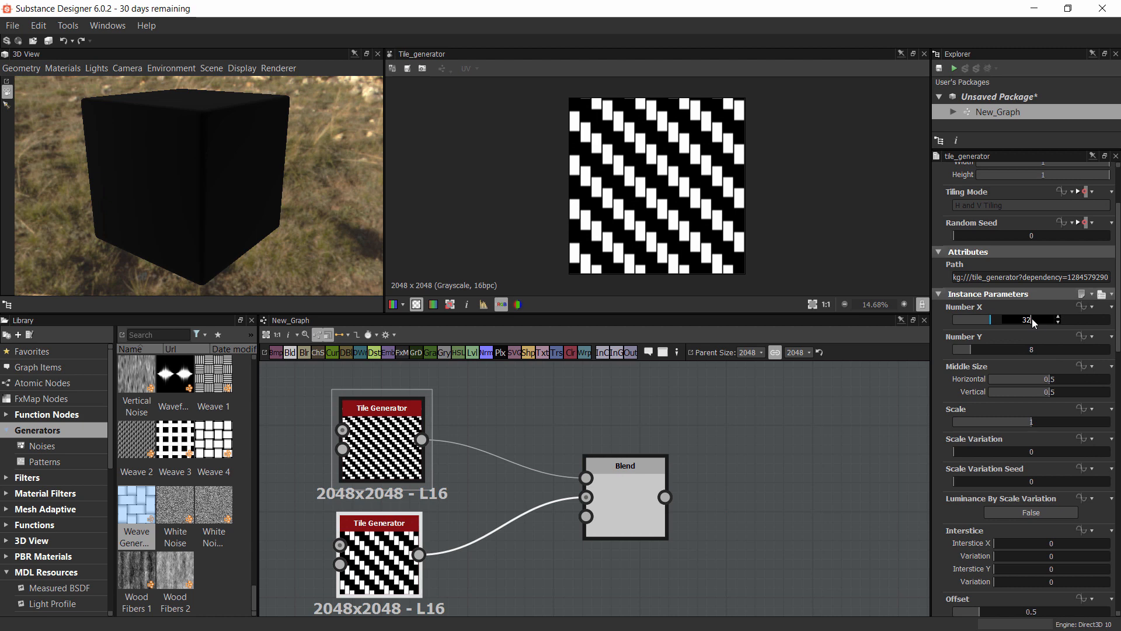
key("Tab")
type("16")
key("Return")
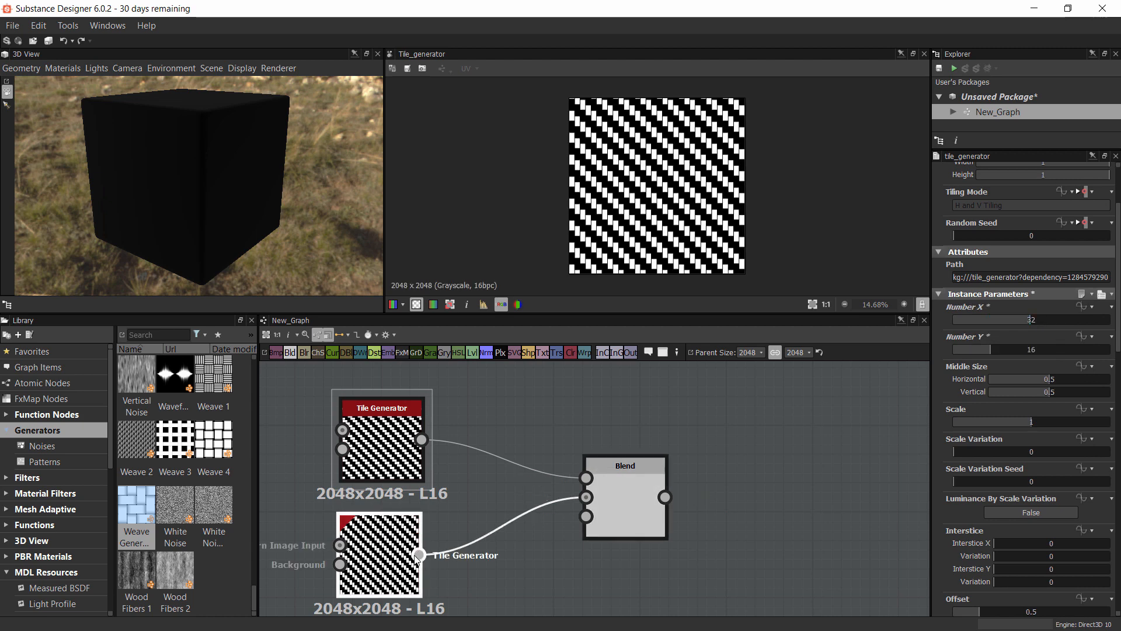
Preview the Blend output in the 2D view and inspect how the finer horizontal and vertical tiles meet
double_click(622, 512)
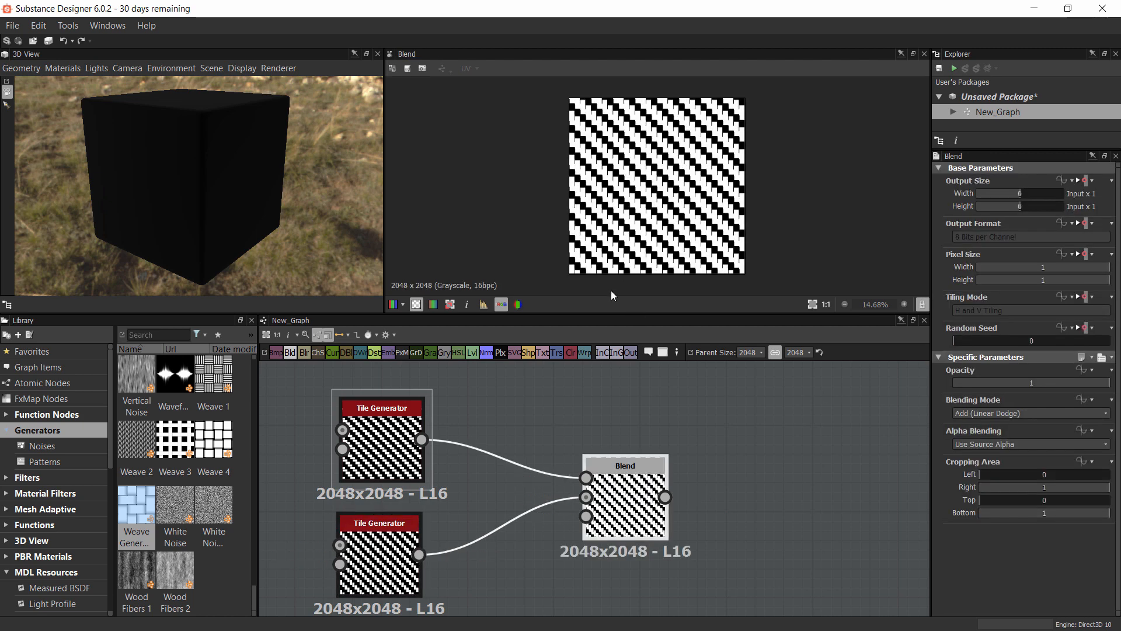
scroll(603, 250, "up", 3)
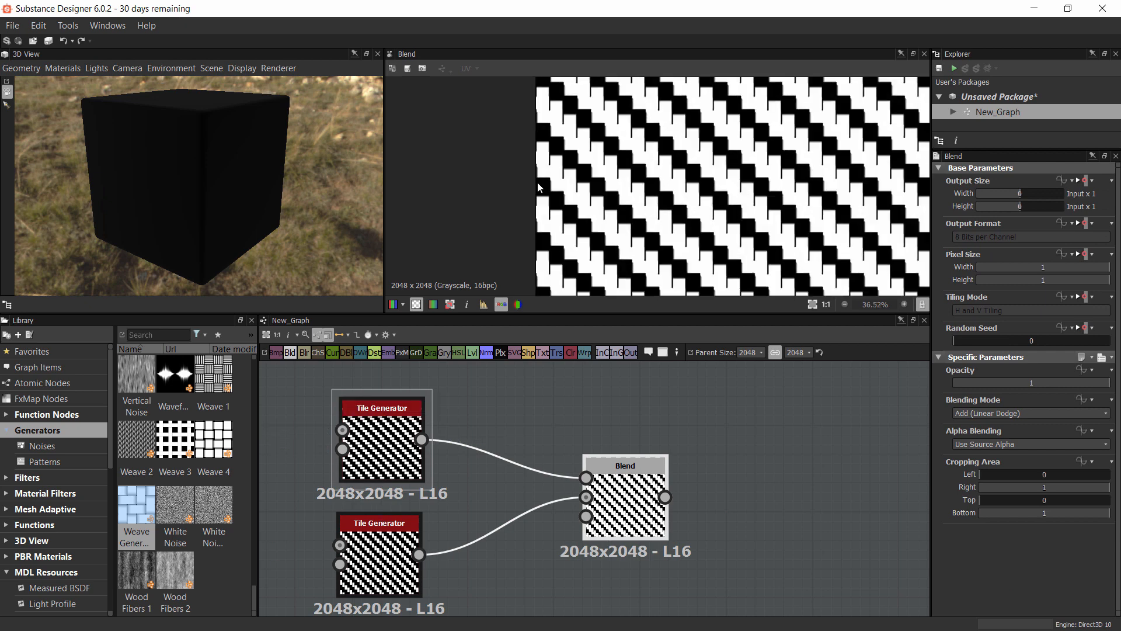
scroll(645, 265, "down", 1)
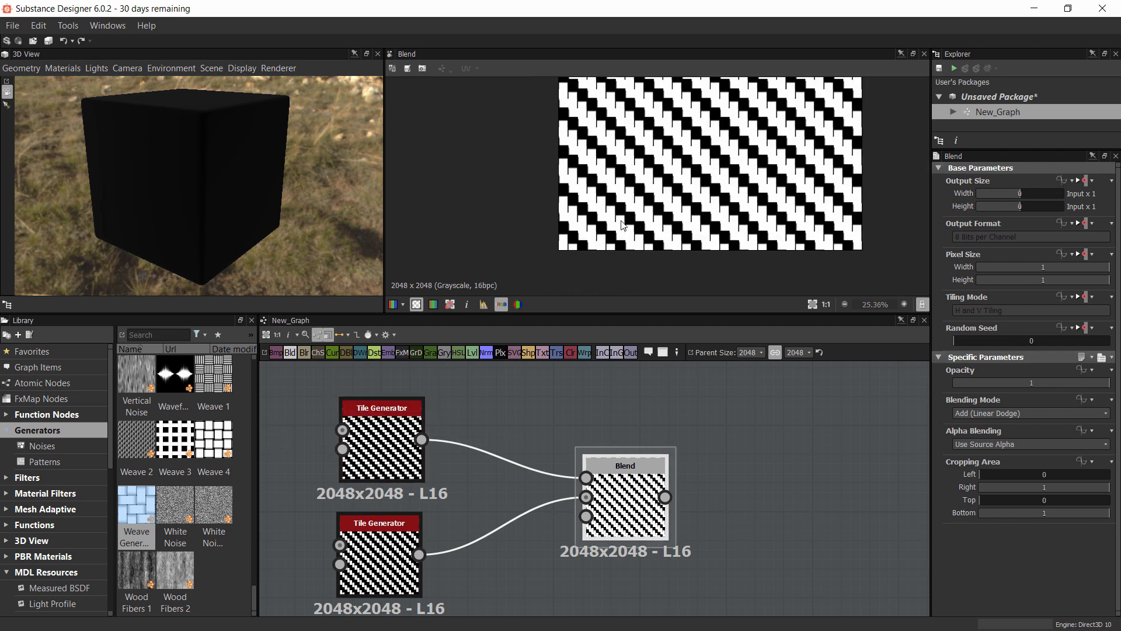
scroll(618, 246, "down", 4)
scroll(633, 236, "up", 1)
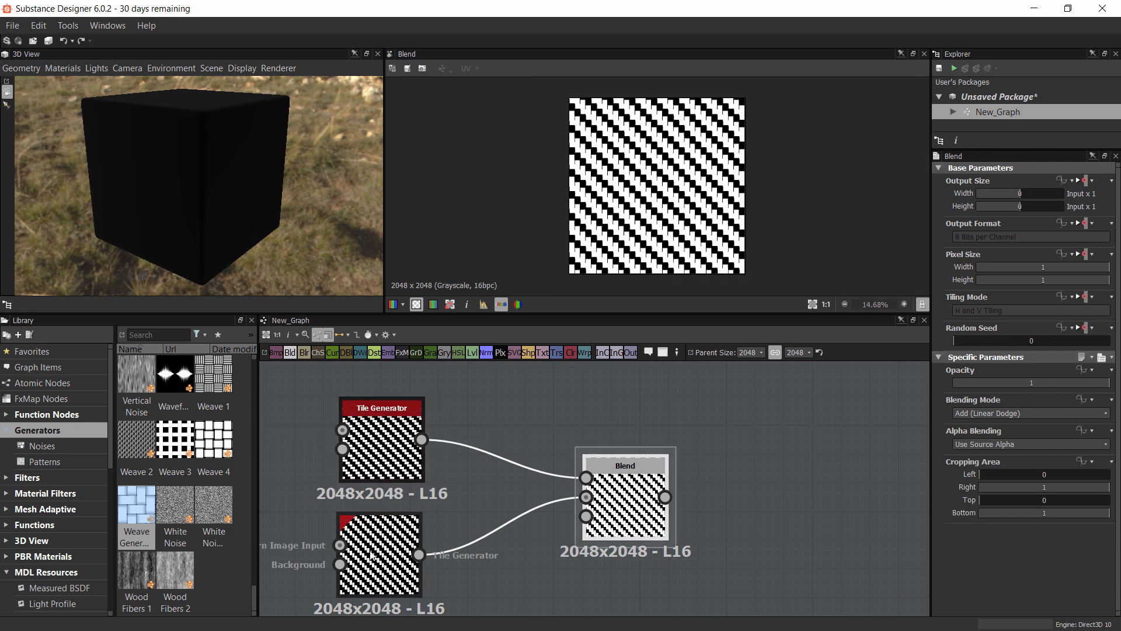
Set the duplicated Tile Generator's Global Offset Y to 0
left_click(377, 560)
left_click(382, 450)
left_click(372, 554)
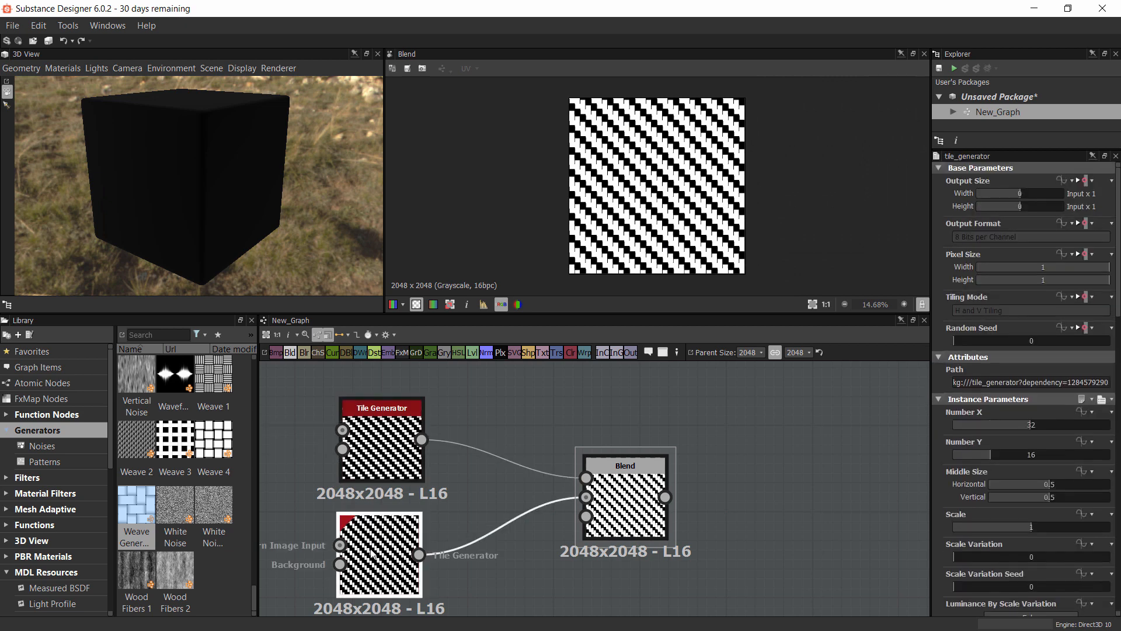
double_click(372, 554)
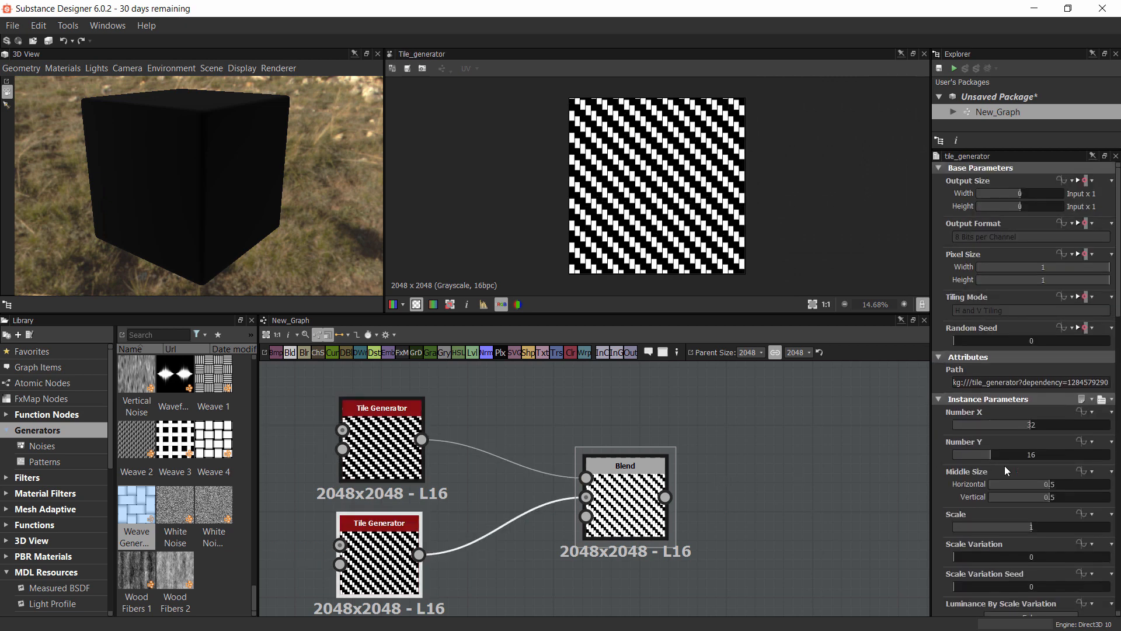
scroll(1054, 478, "down", 14)
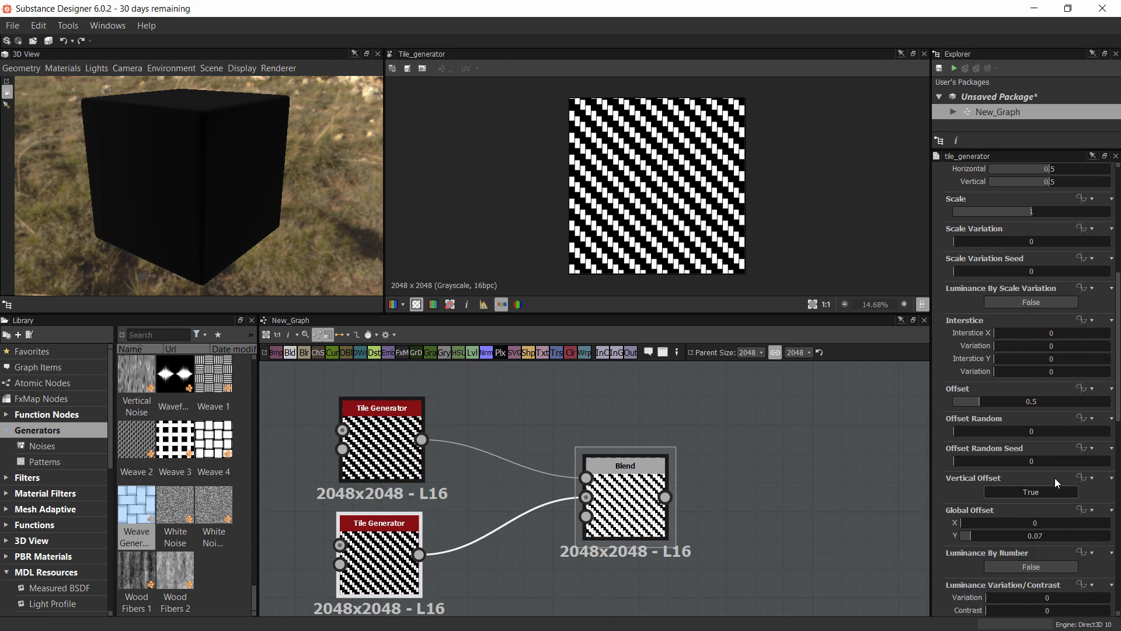
left_click_drag(993, 362, 872, 362)
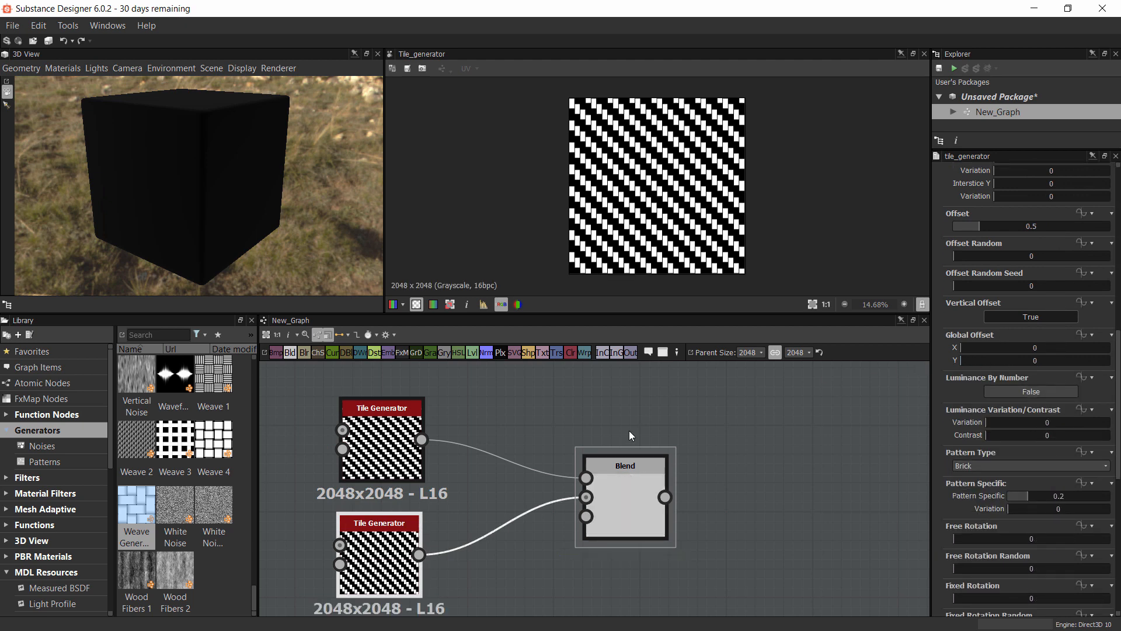
Preview the original Tile Generator with its parameters and align the two Tile Generator nodes vertically in the graph
left_click(457, 481)
scroll(458, 481, "down", 2)
middle_click_drag(478, 454, 514, 472)
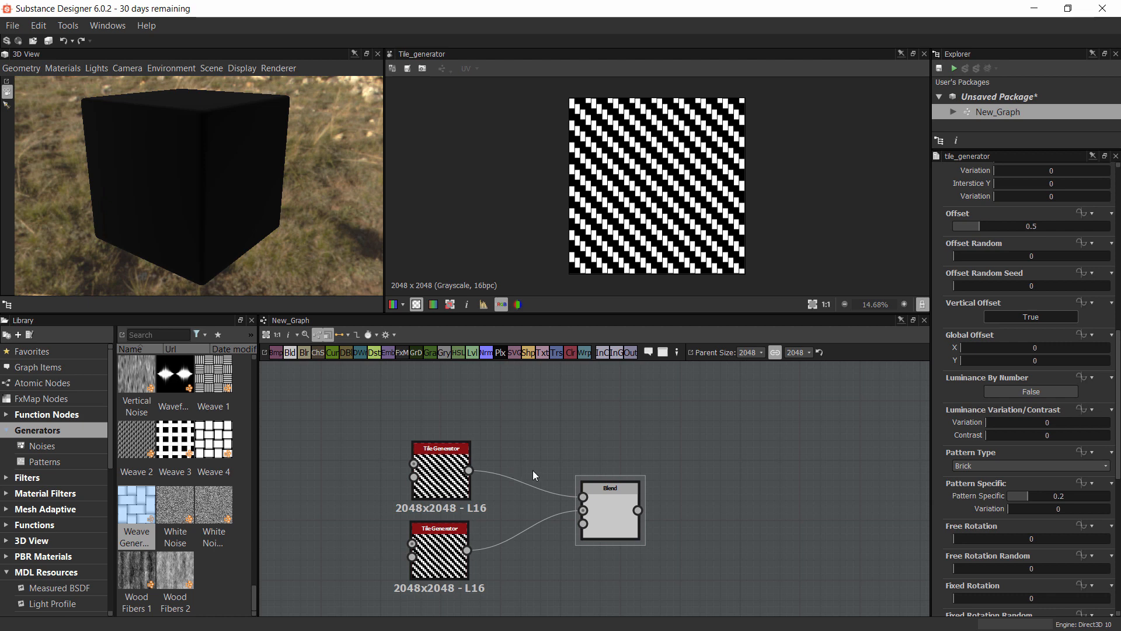
left_click(451, 475)
double_click(450, 475)
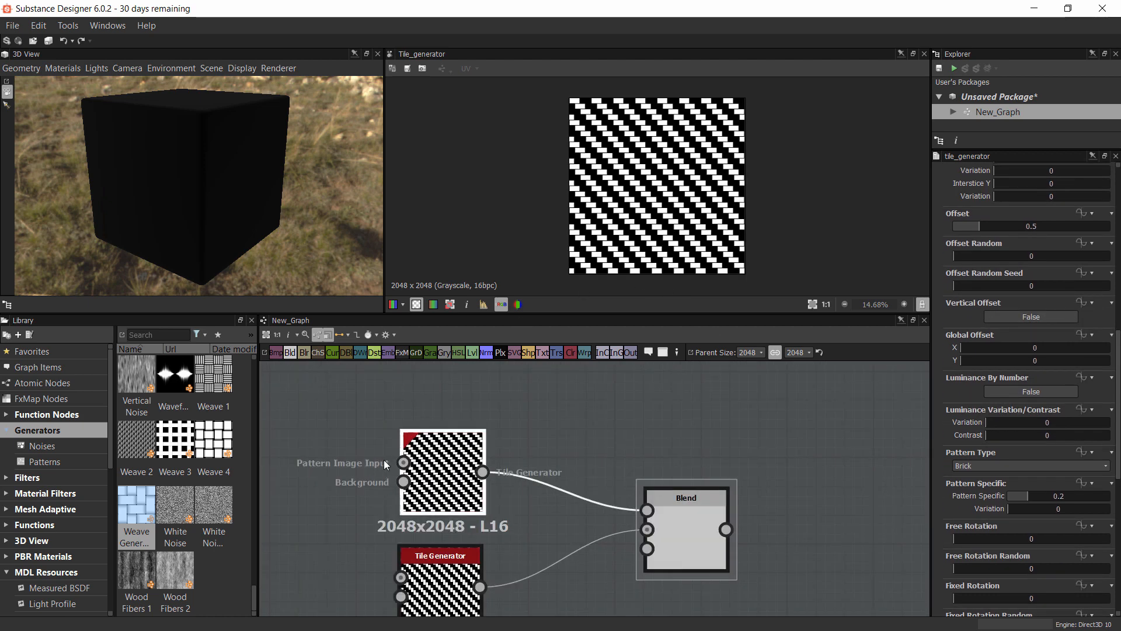
scroll(462, 467, "up", 2)
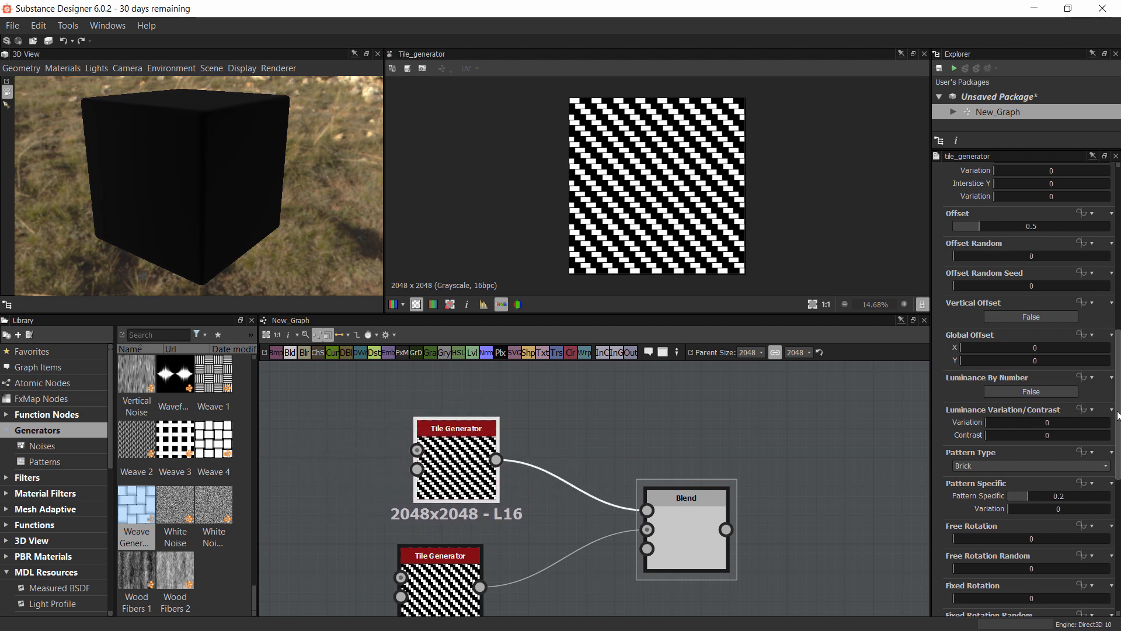
scroll(1119, 415, "up", 10)
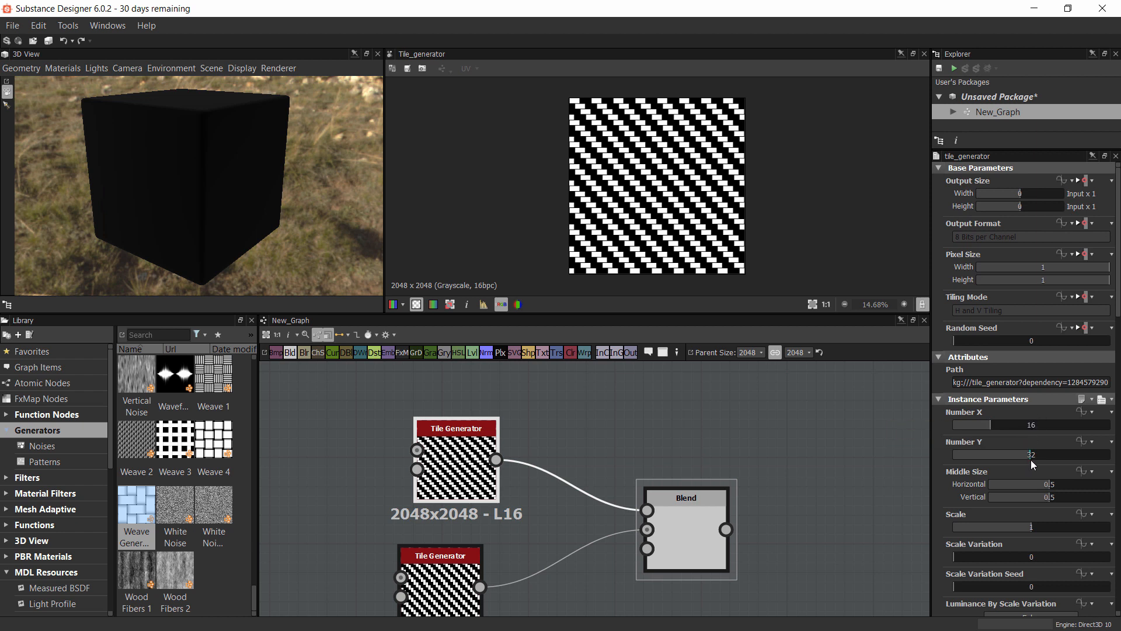
left_click_drag(441, 584, 456, 584)
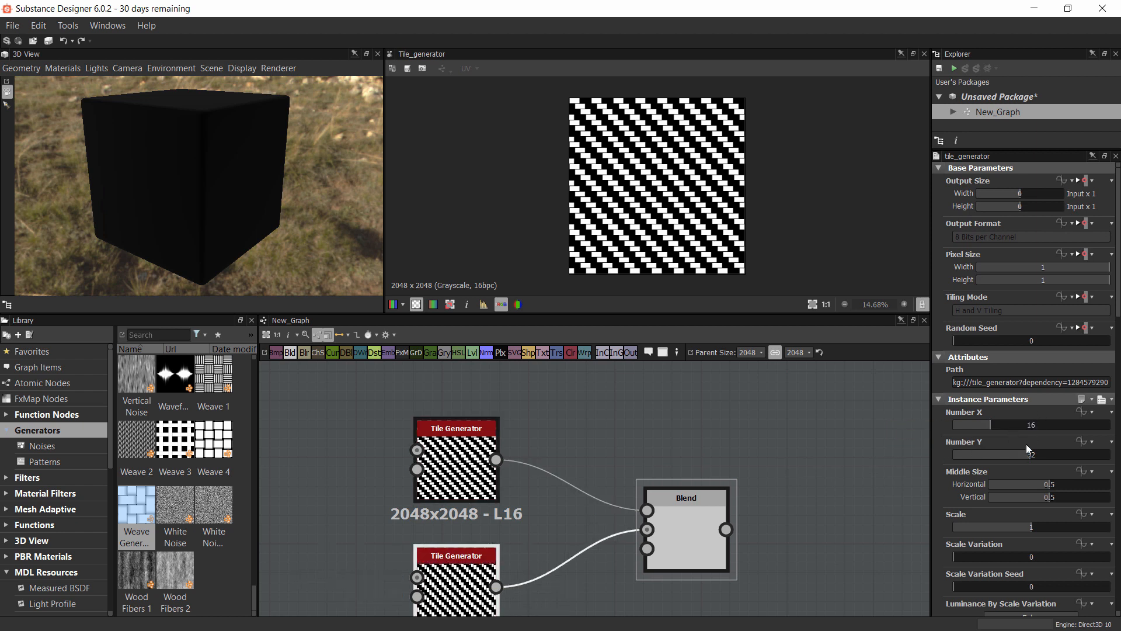
Expose the original Tile Generator's Number X parameter as a new graph input named Tile
scroll(529, 493, "down", 3)
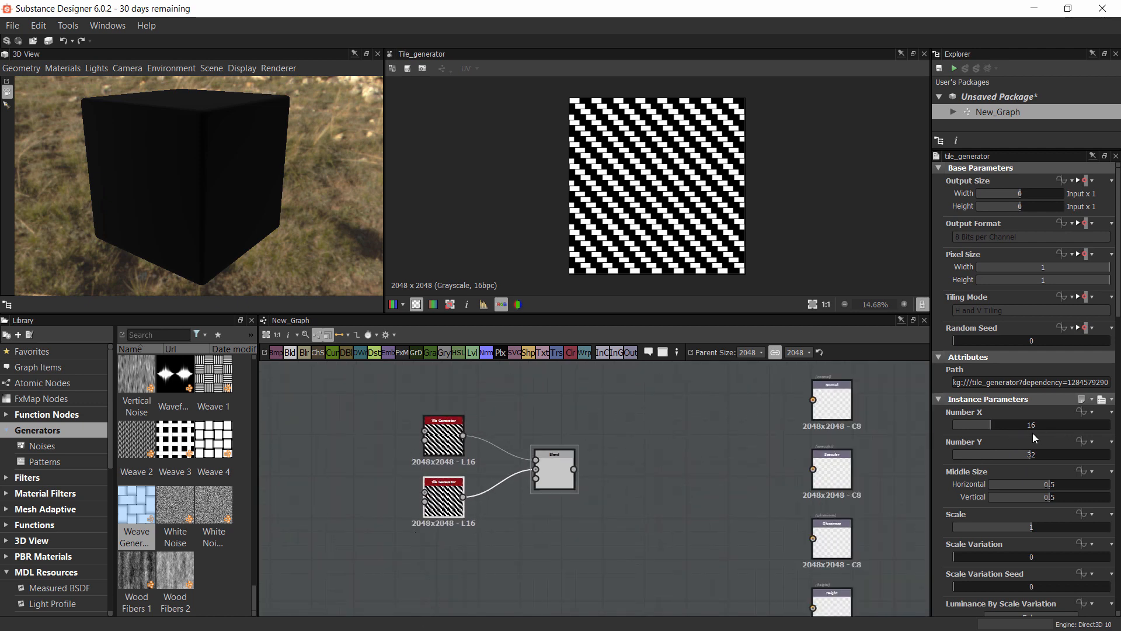
left_click(1093, 414)
left_click(1055, 519)
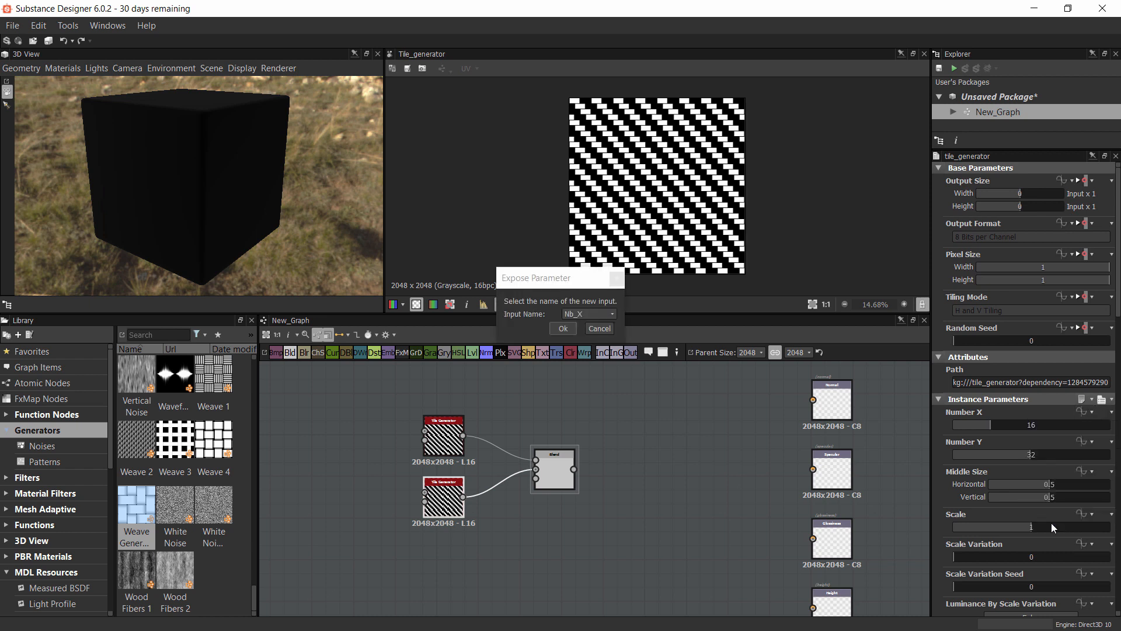
left_click(601, 314)
left_click(587, 332)
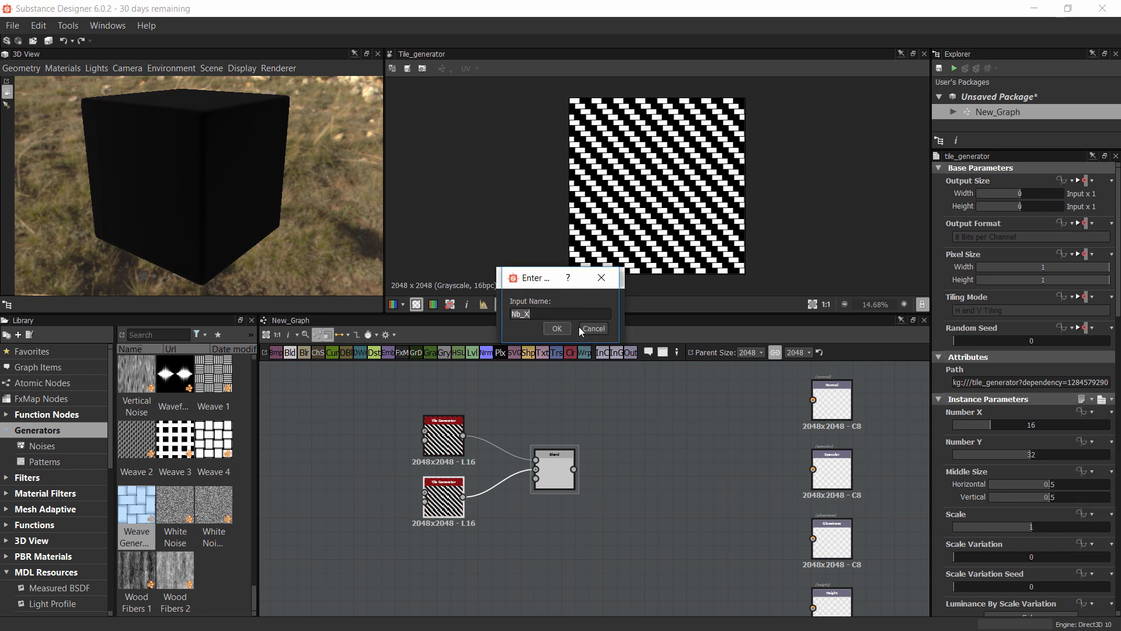
key("BackSpace")
key("BackSpace")
key("BackSpace")
key("BackSpace")
type("Tile")
left_click(560, 328)
left_click(563, 328)
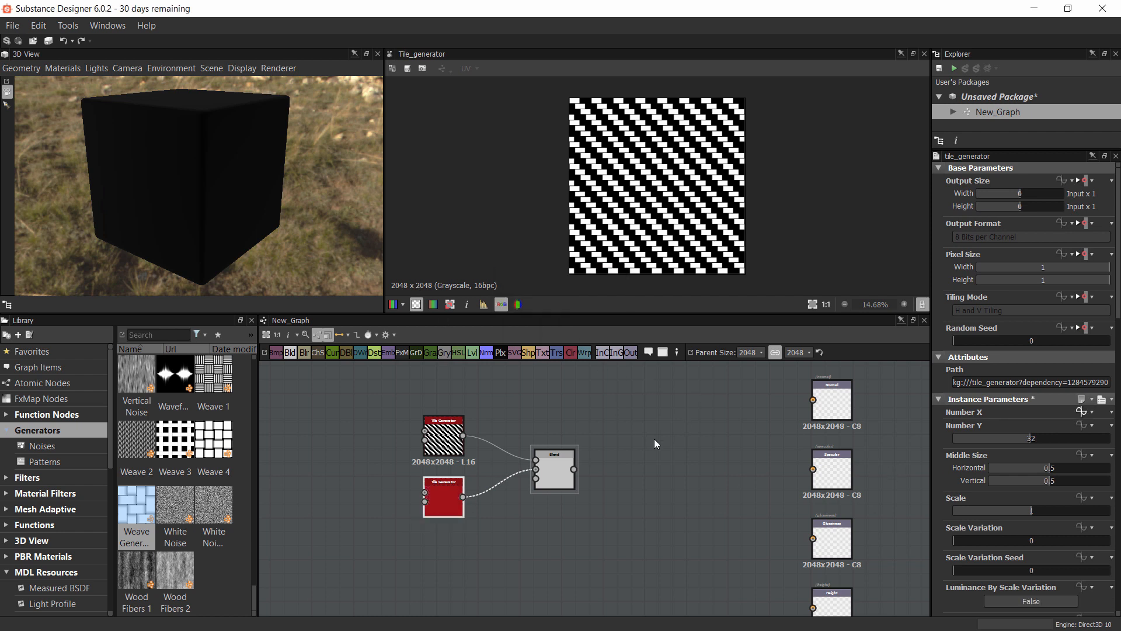
Test the exposed Tile input with default values of 8 and 4, and return its default to 16
middle_click_drag(606, 440, 526, 473)
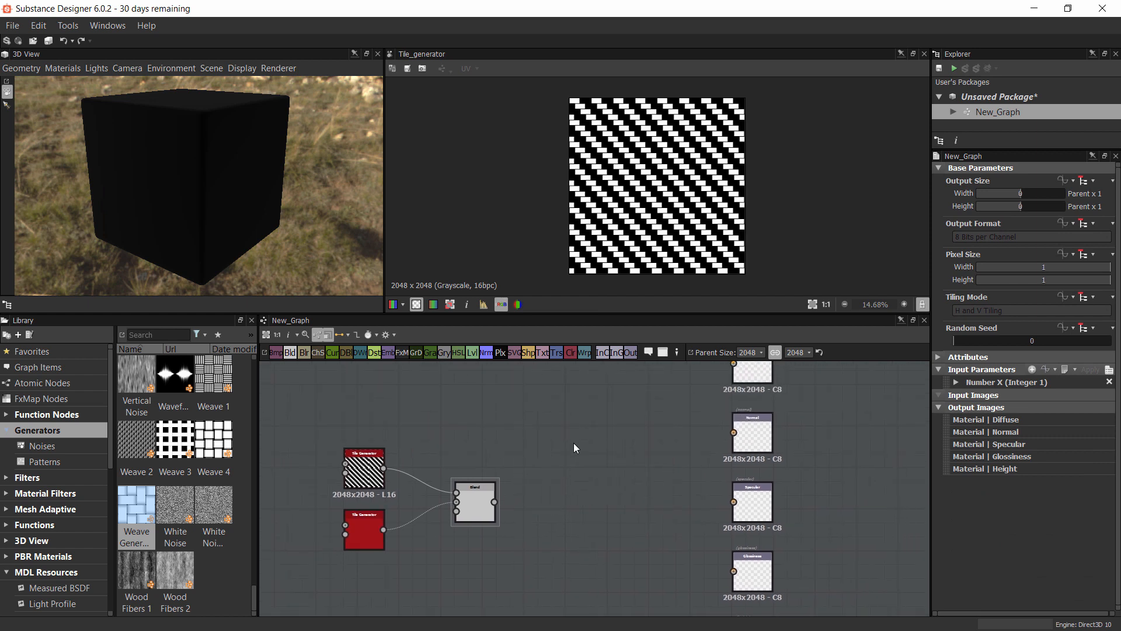
left_click(956, 383)
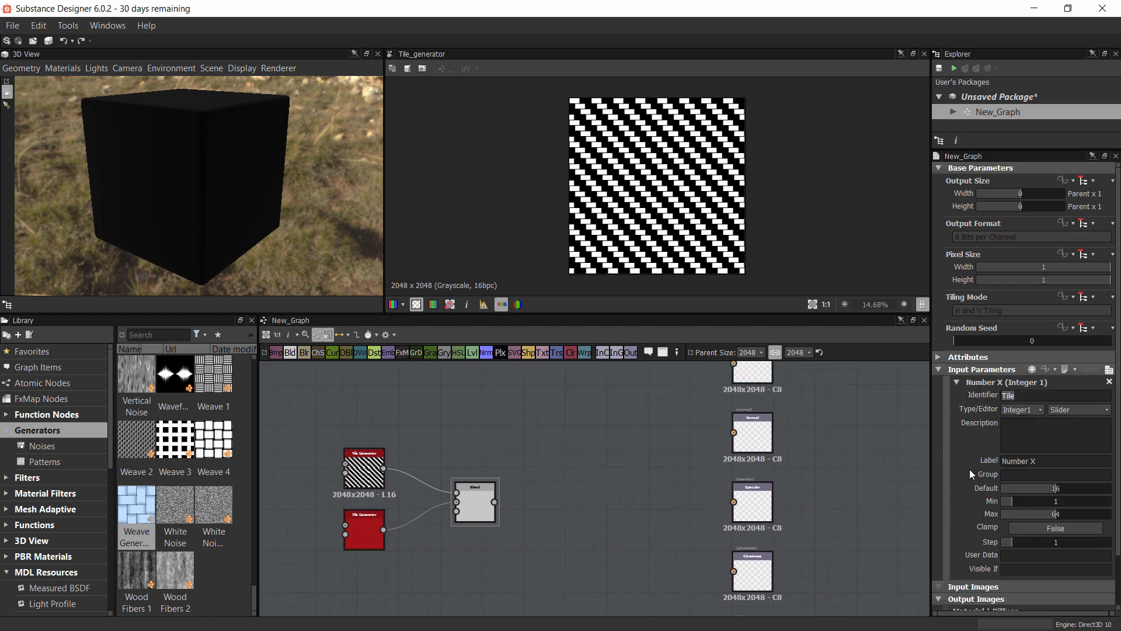
double_click(1056, 489)
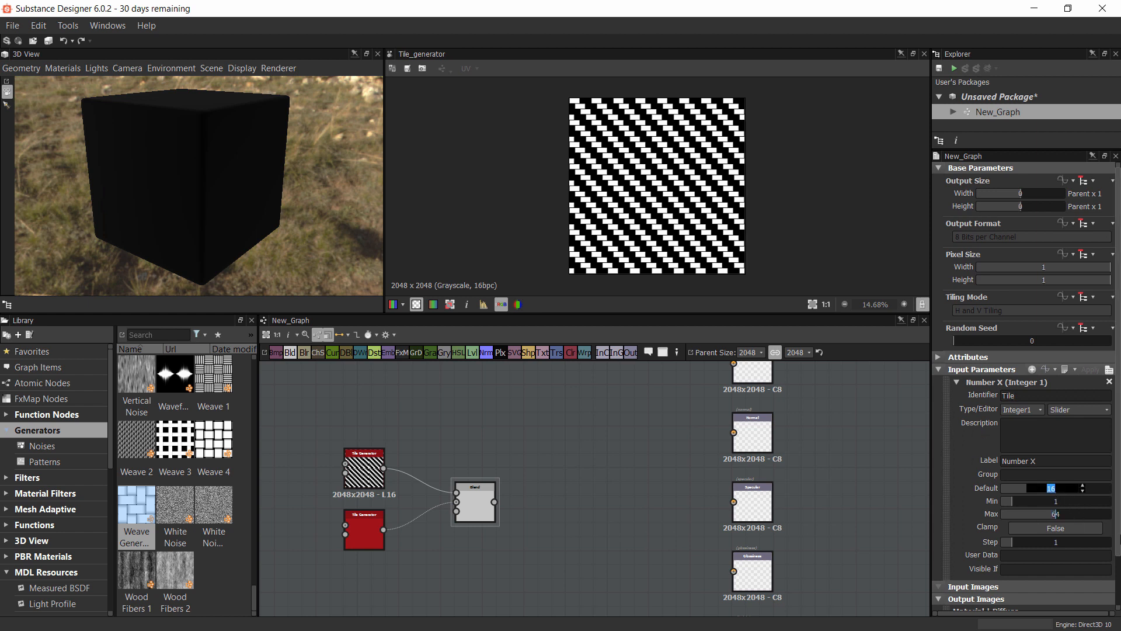
type("8")
key("Return")
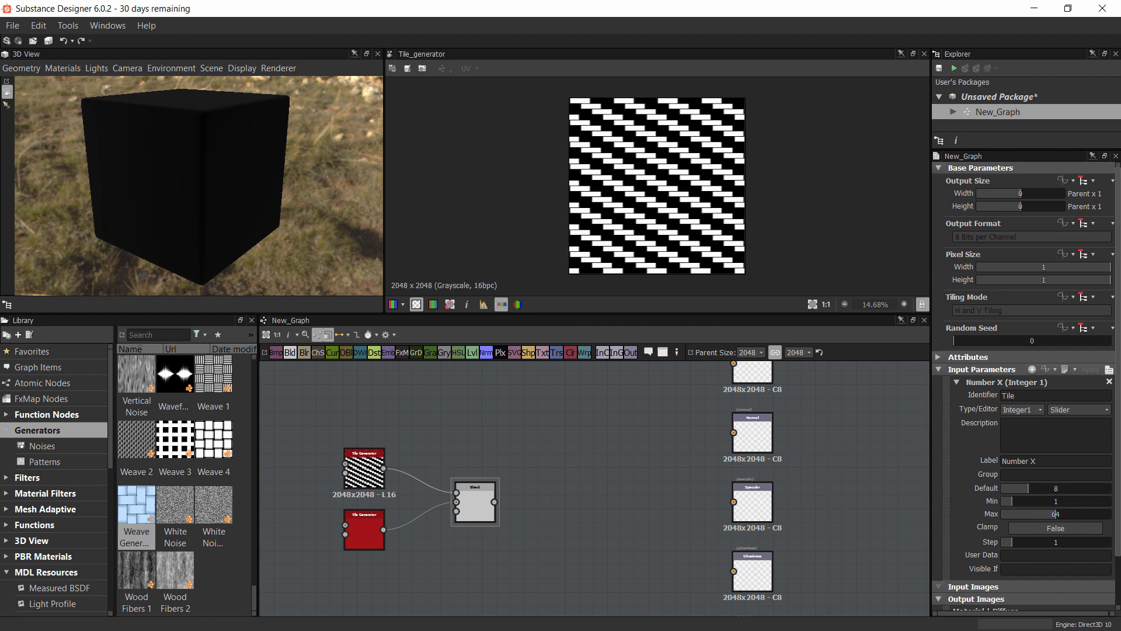
double_click(1071, 491)
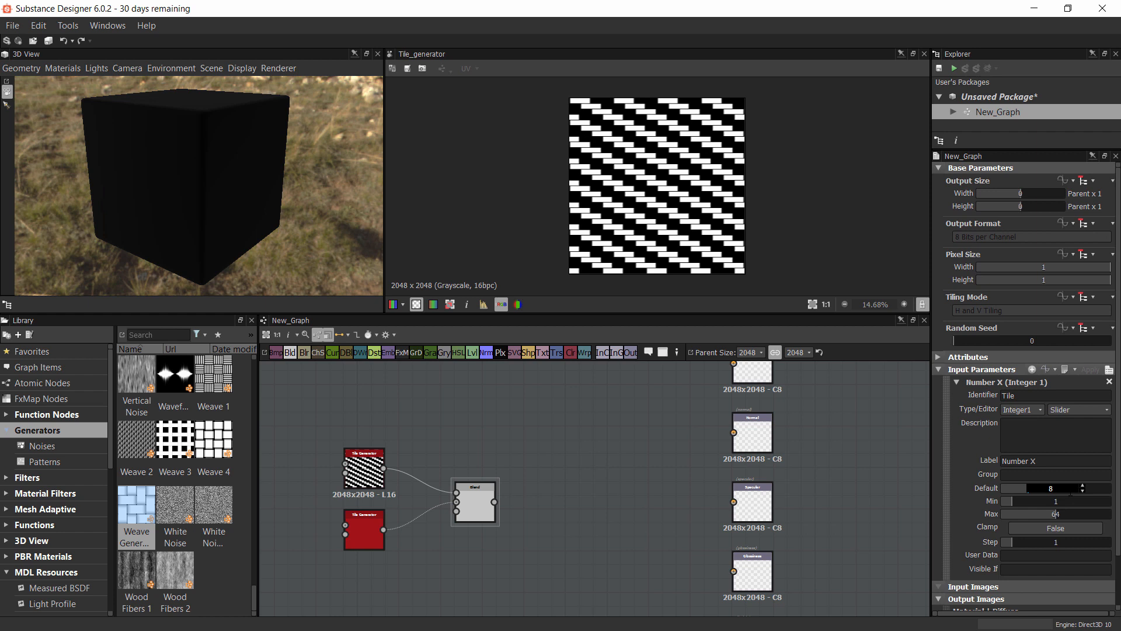
type("4")
key("Return")
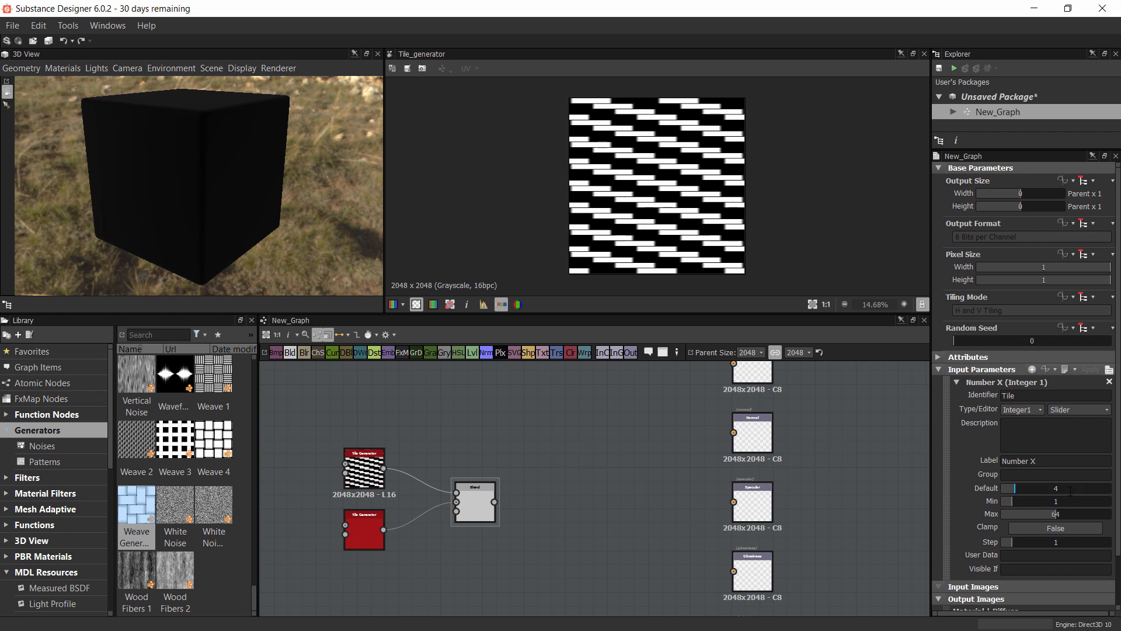
double_click(1071, 491)
type("16")
key("Return")
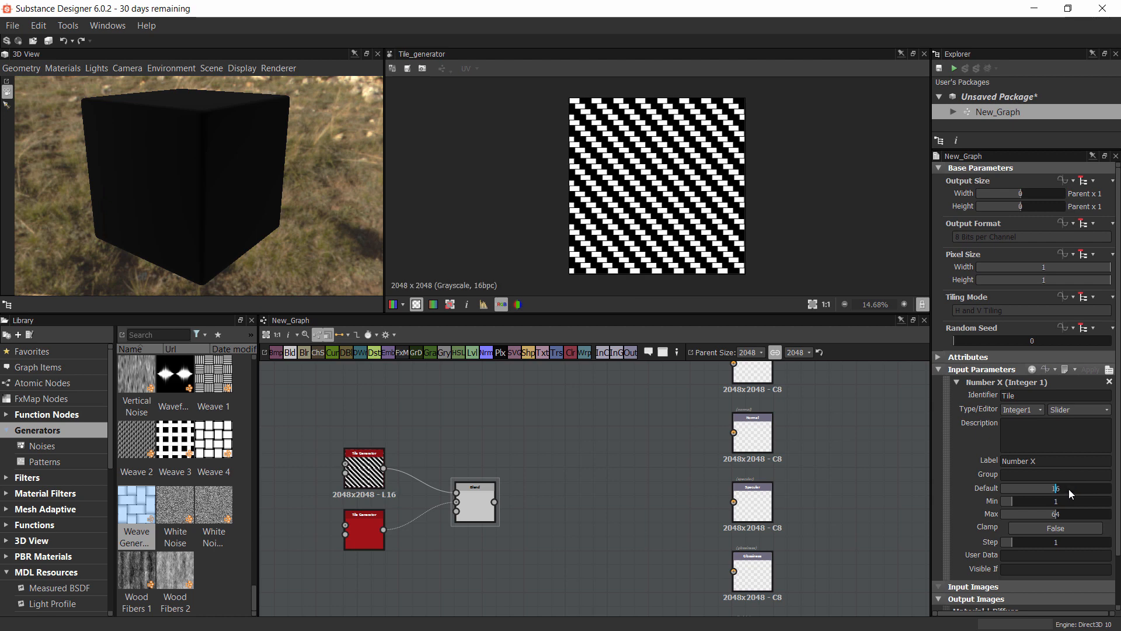
Assign an empty function to the original Tile Generator's Number Y and open that function for editing
left_click(364, 467)
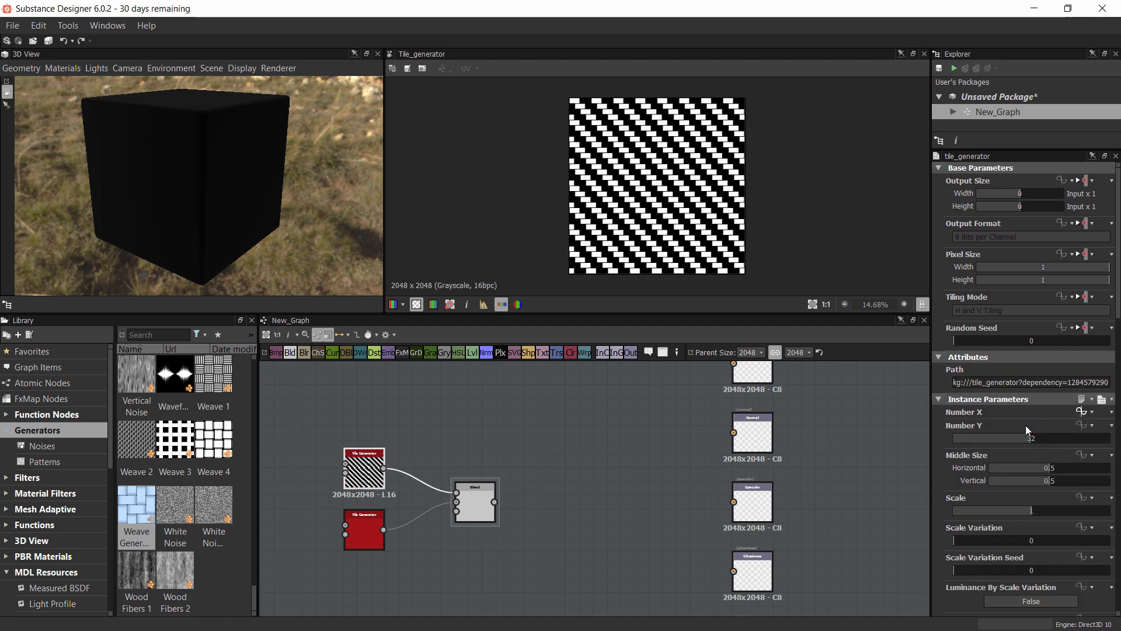
left_click(1091, 425)
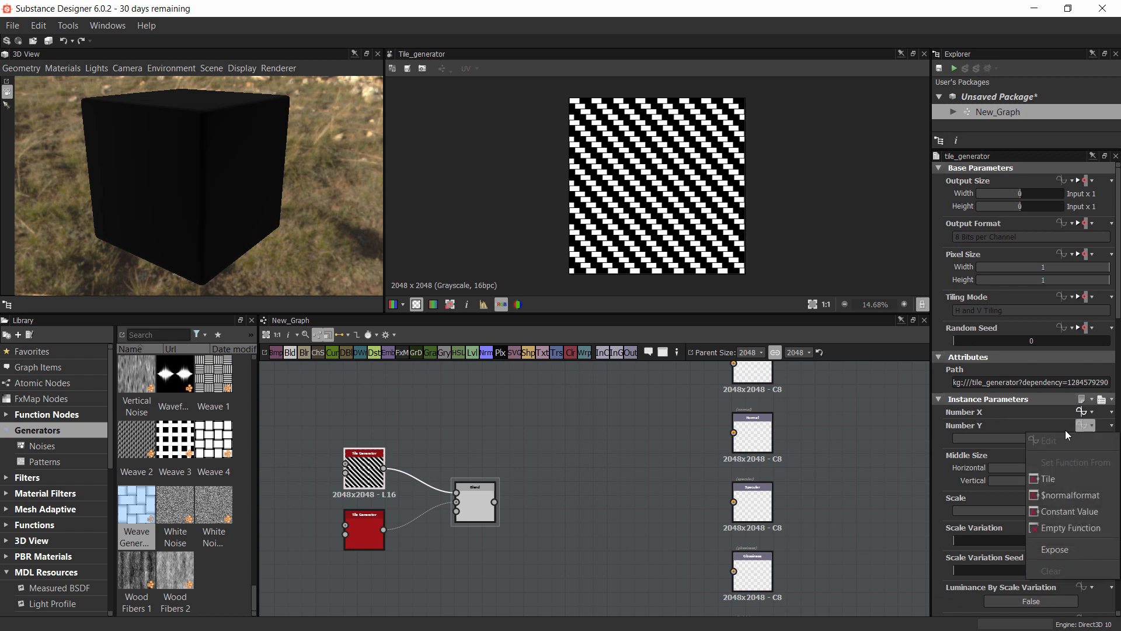
left_click(1054, 528)
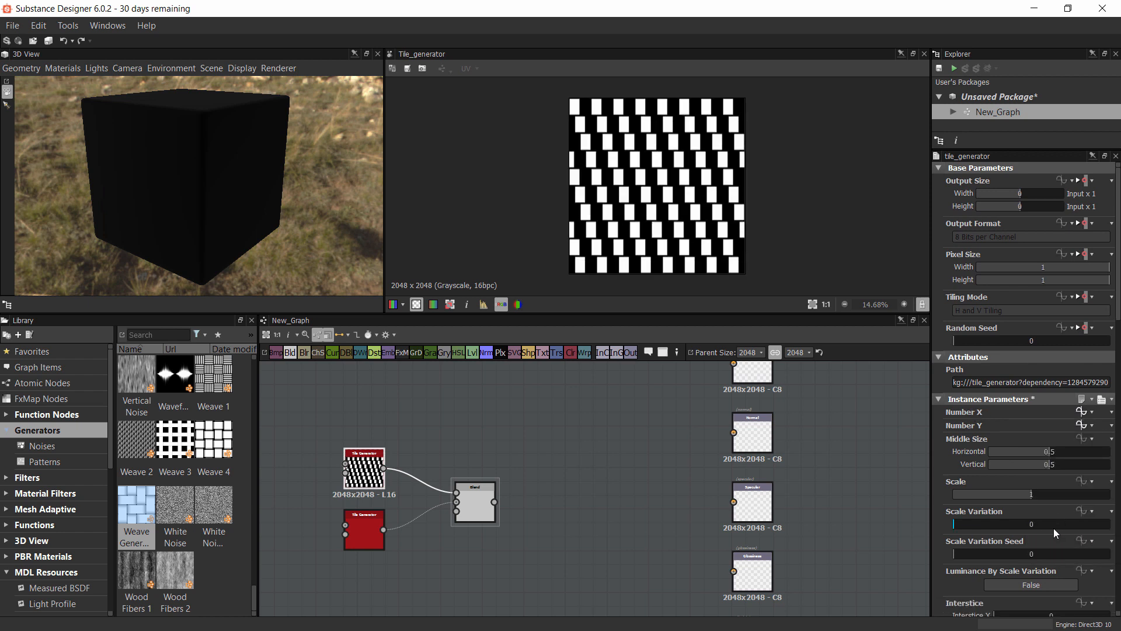
left_click(1081, 425)
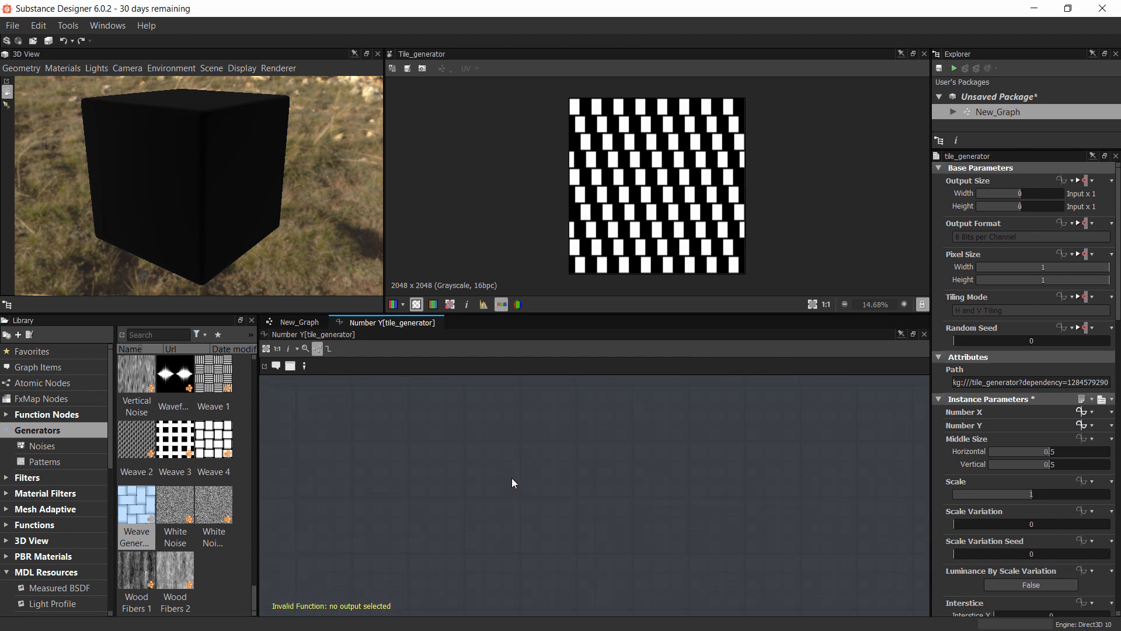
Add a Multiplication operator node to the Number Y function graph
right_click(462, 447)
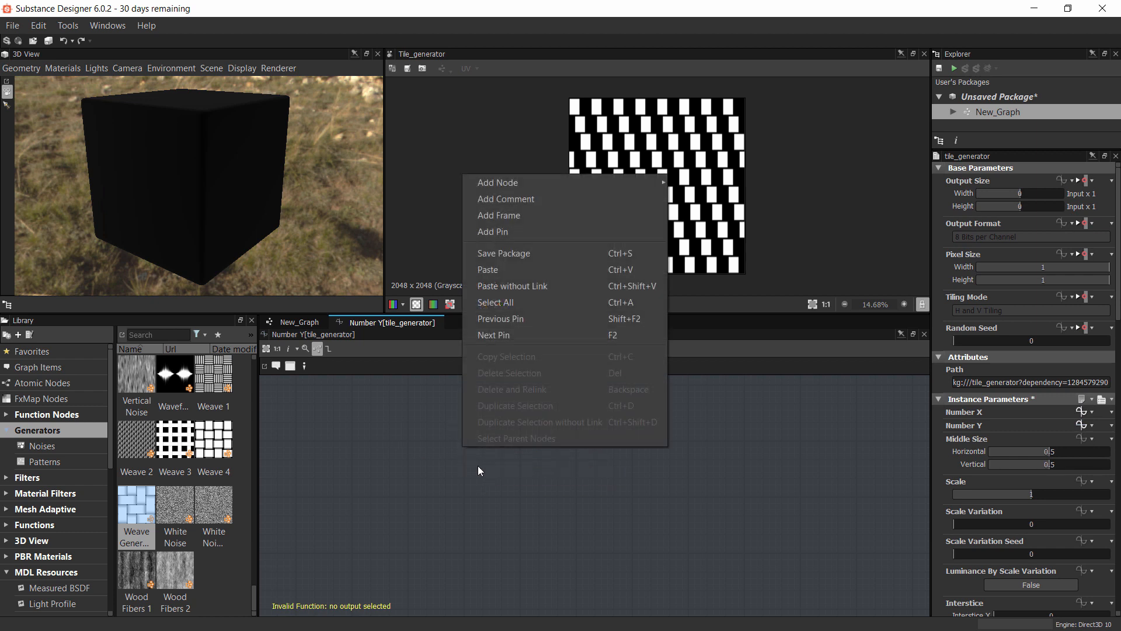
right_click(502, 458)
right_click(502, 458)
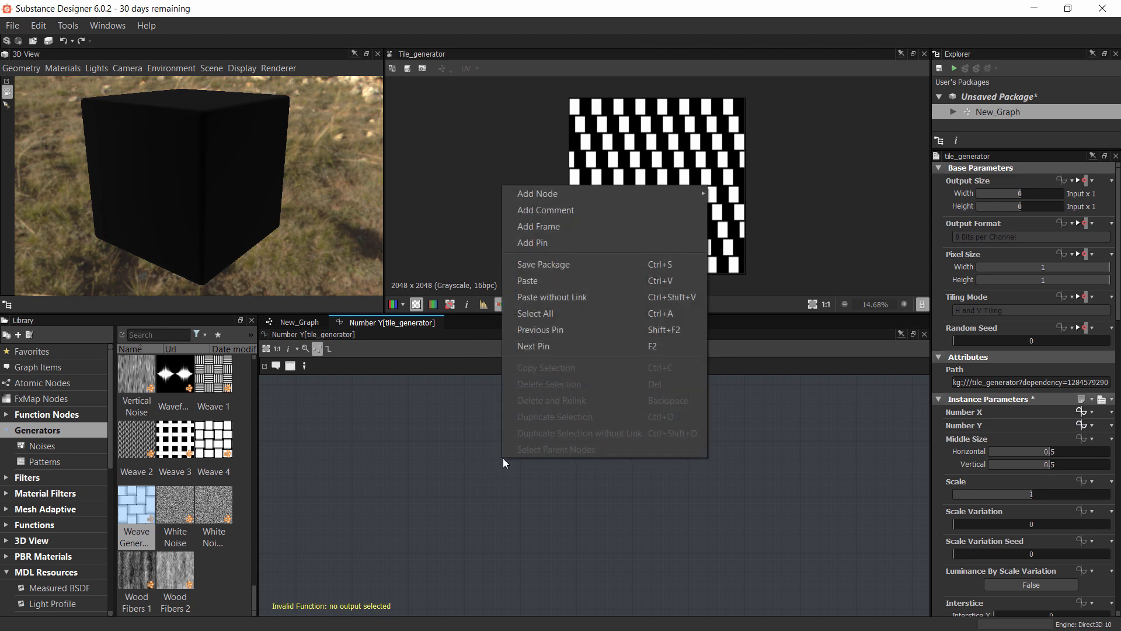
mouse_move(605, 201)
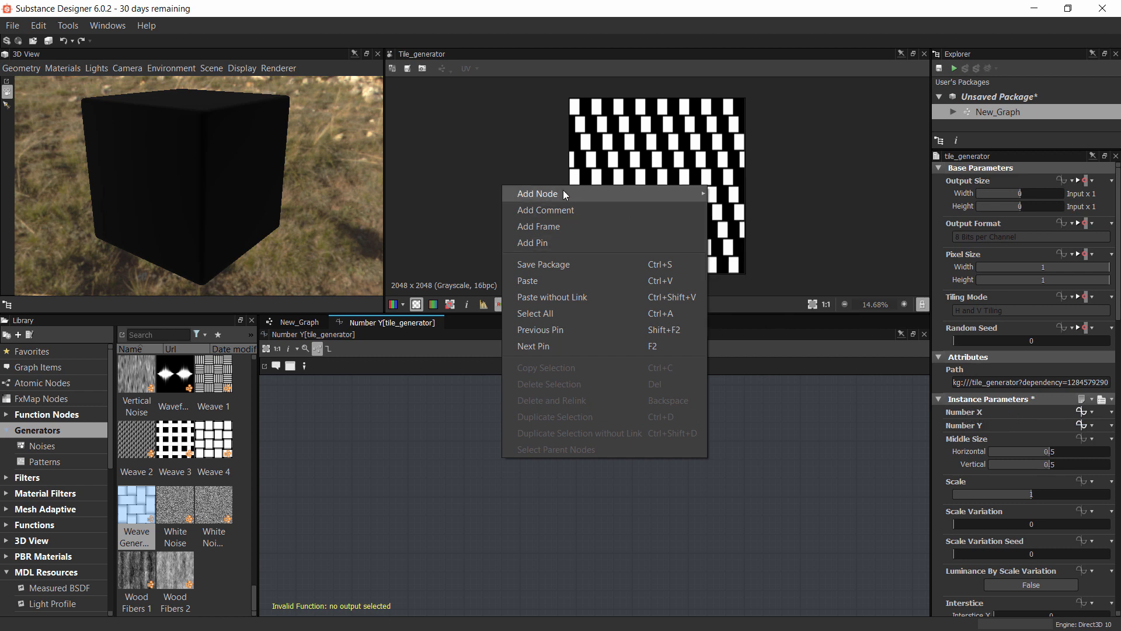
mouse_move(563, 193)
mouse_move(752, 231)
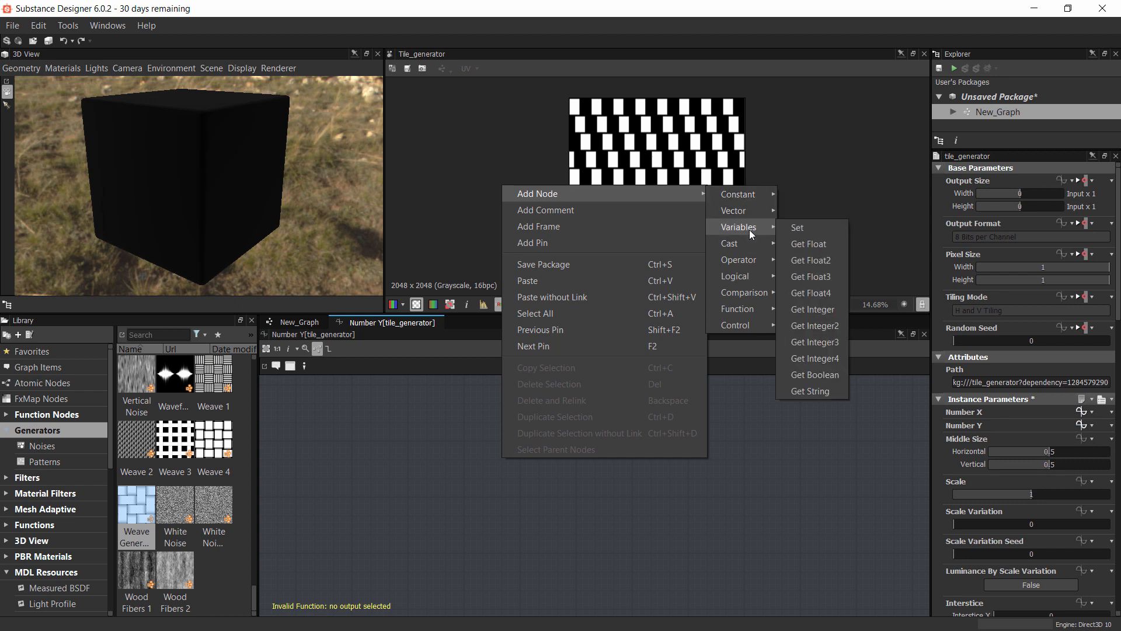
mouse_move(747, 265)
left_click(826, 294)
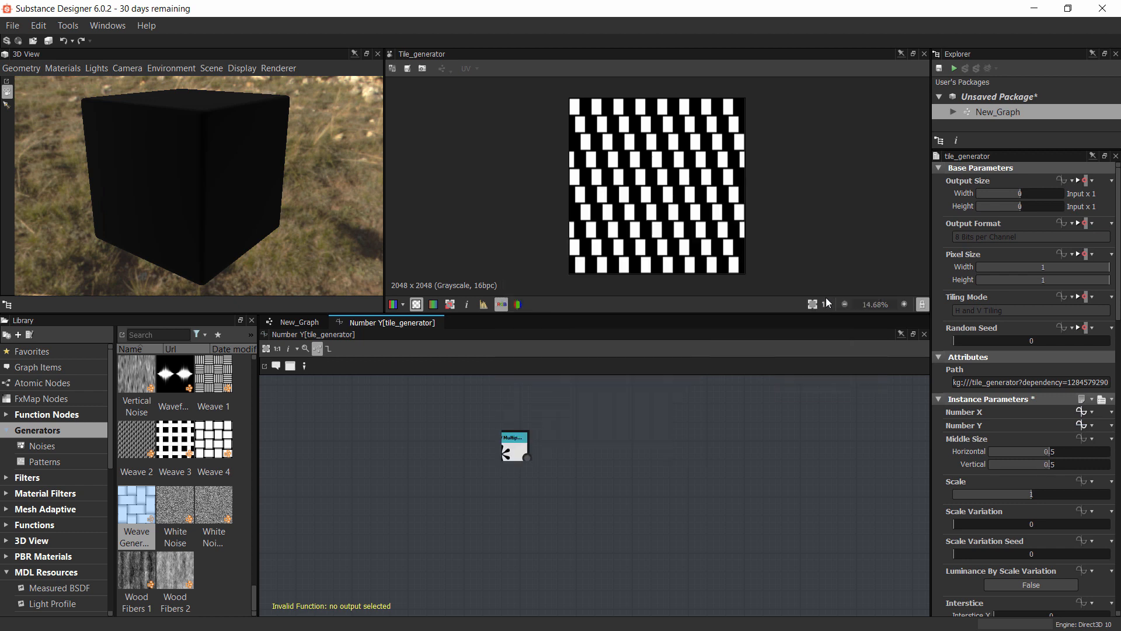
Add a Get Integer variable node reading Tile and connect it to the Multiplication node's first input
left_click_drag(504, 457, 623, 479)
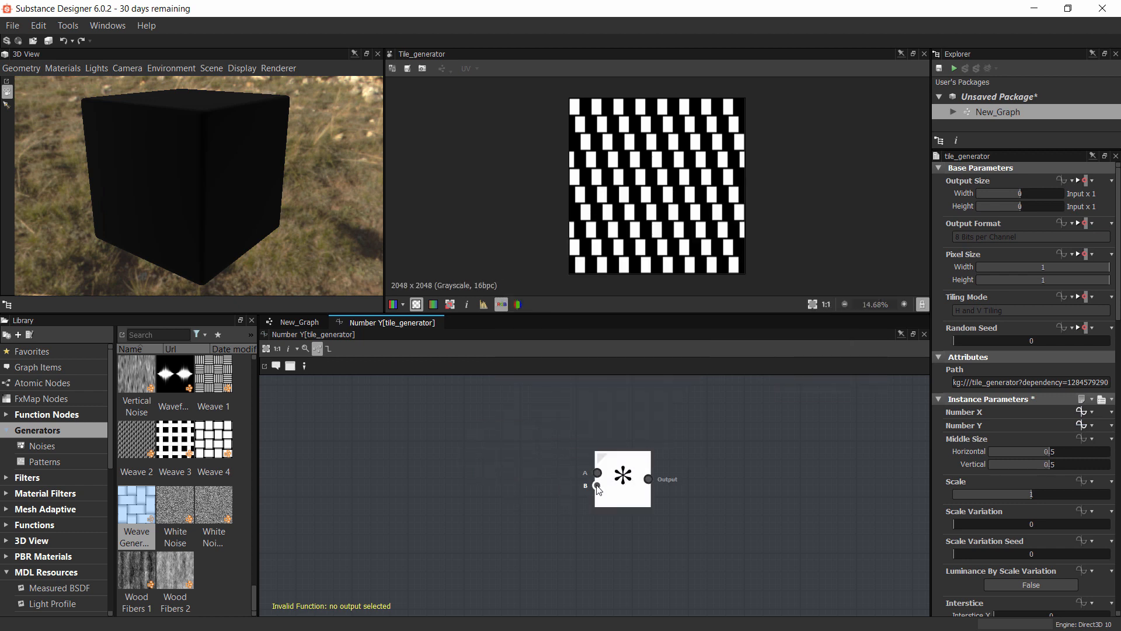
left_click(607, 493)
right_click(448, 423)
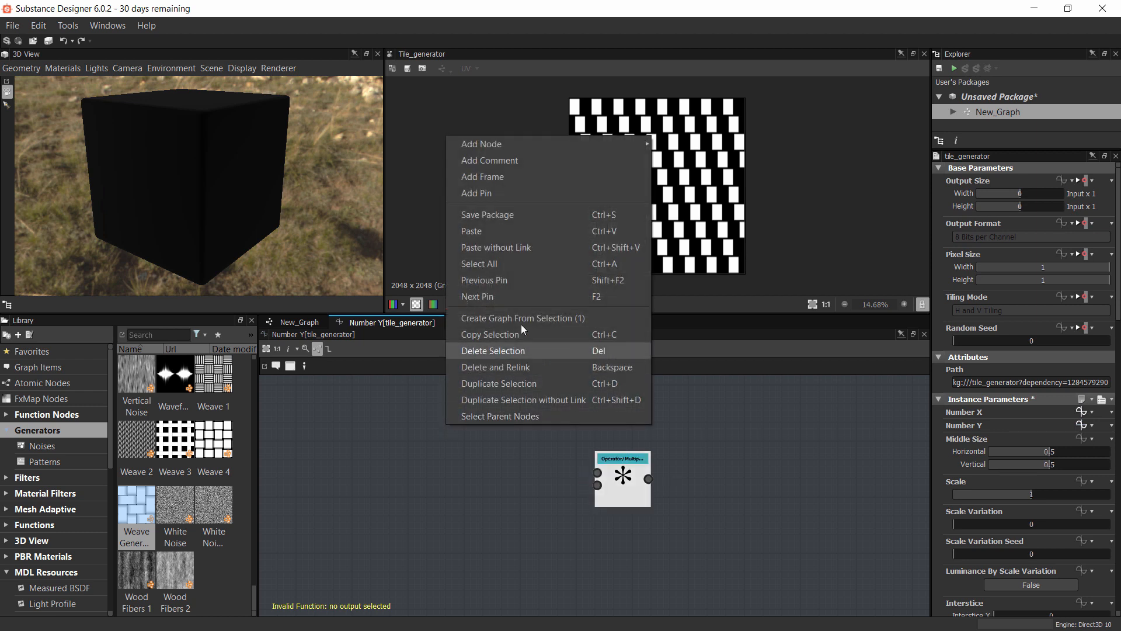
mouse_move(483, 145)
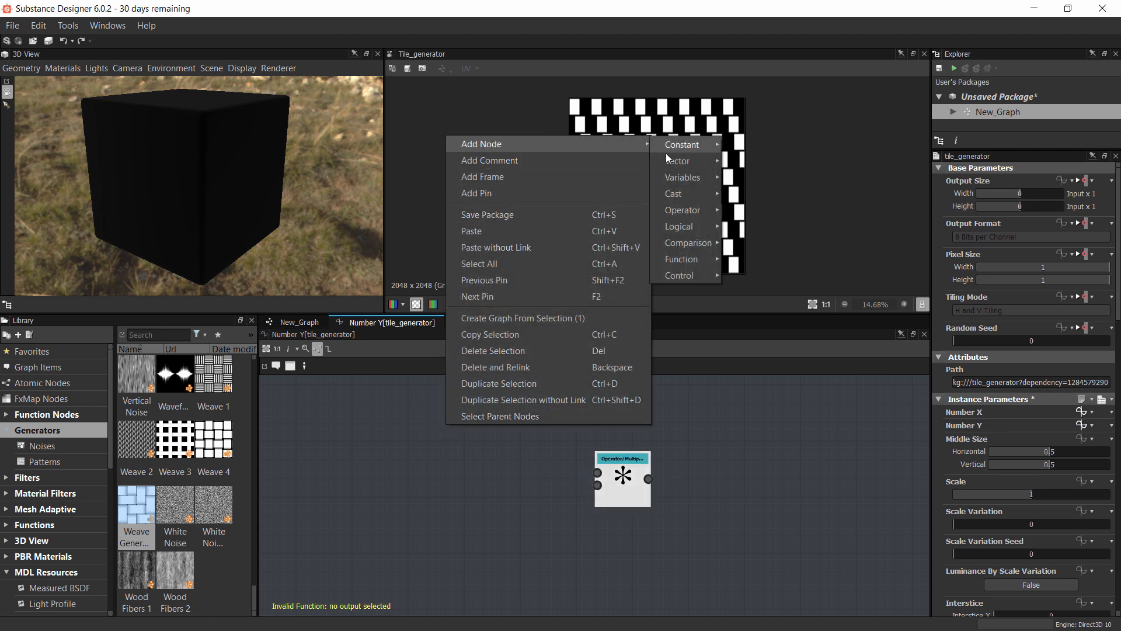
mouse_move(687, 177)
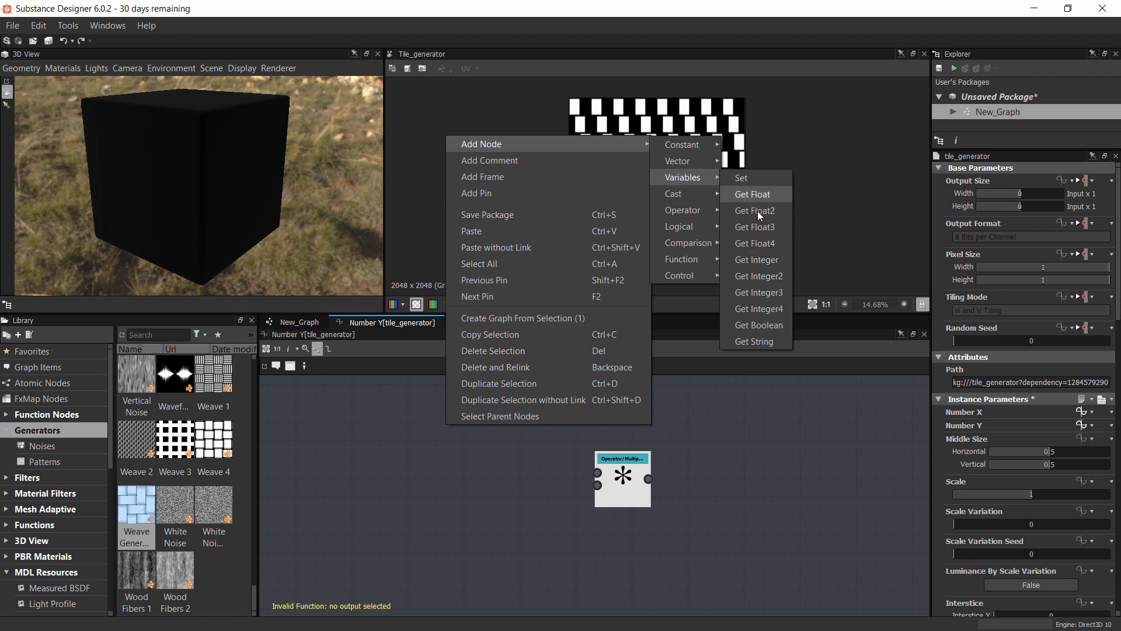
left_click(761, 260)
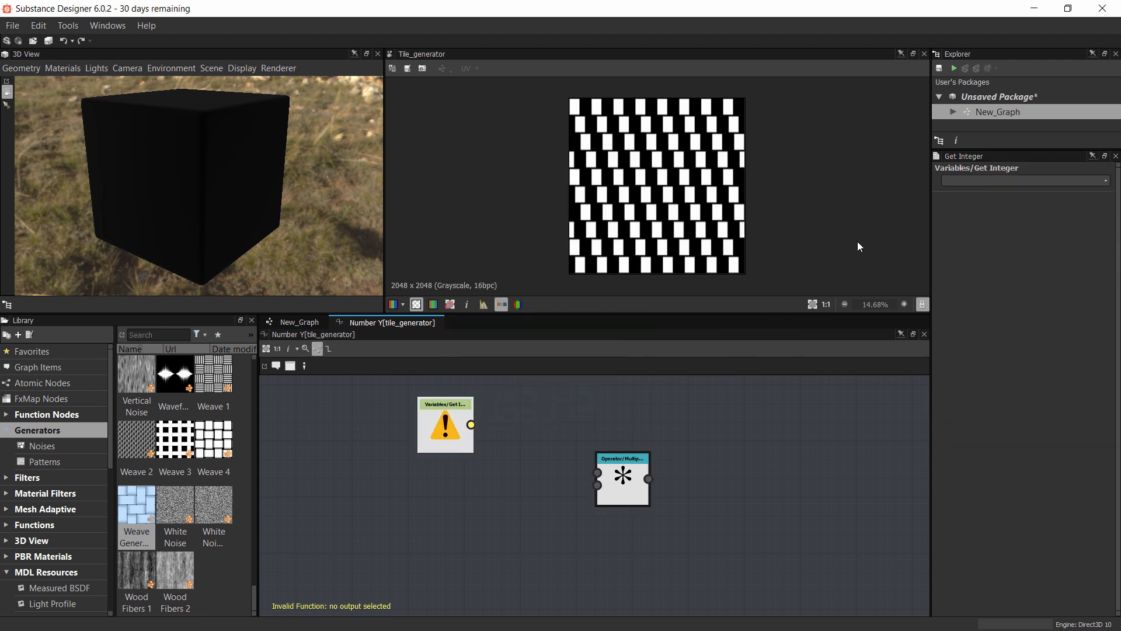
left_click(1093, 185)
left_click(949, 204)
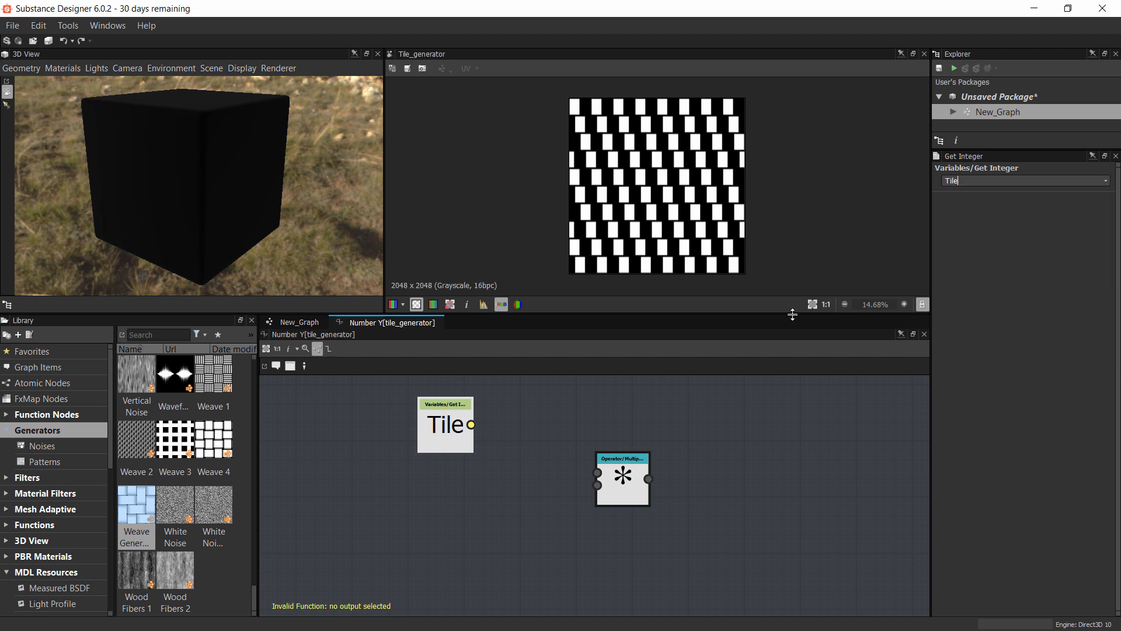
left_click_drag(442, 426, 616, 481)
left_click(619, 468)
Add a constant Integer node with the value 2 and connect it to the Multiplication node's second input
right_click(423, 515)
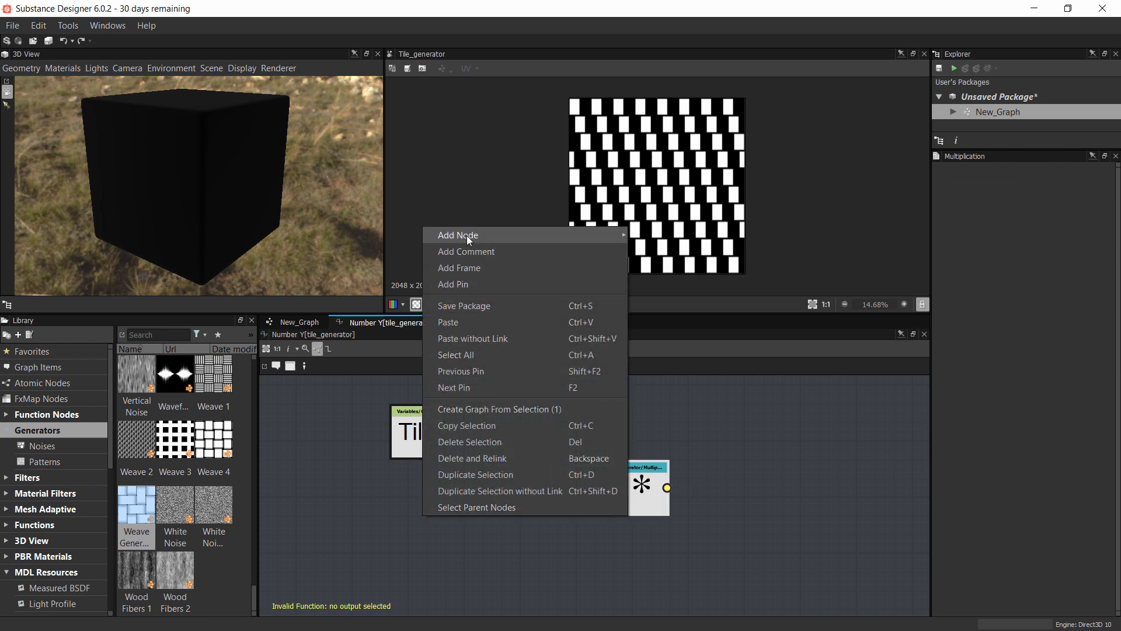
mouse_move(468, 236)
mouse_move(663, 237)
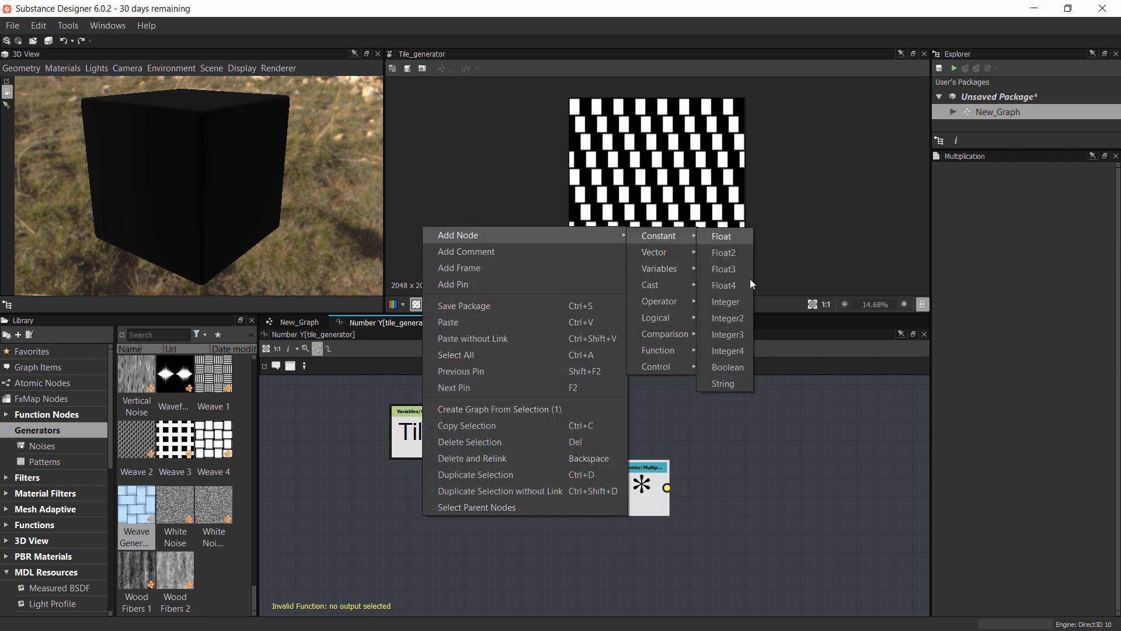
left_click(731, 304)
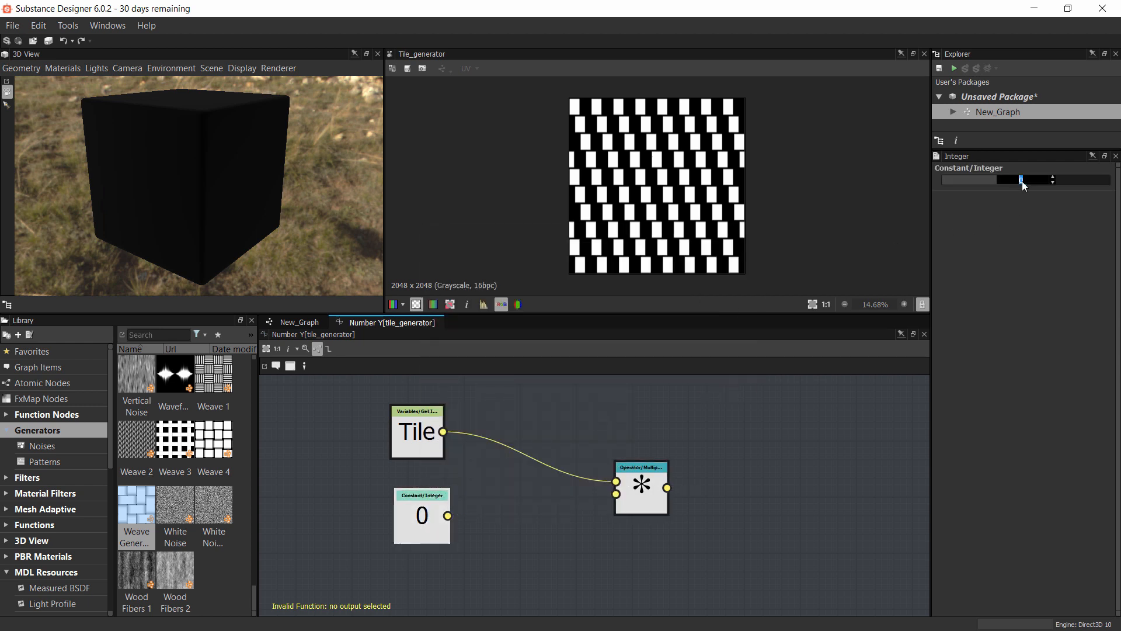
type("2")
key("Return")
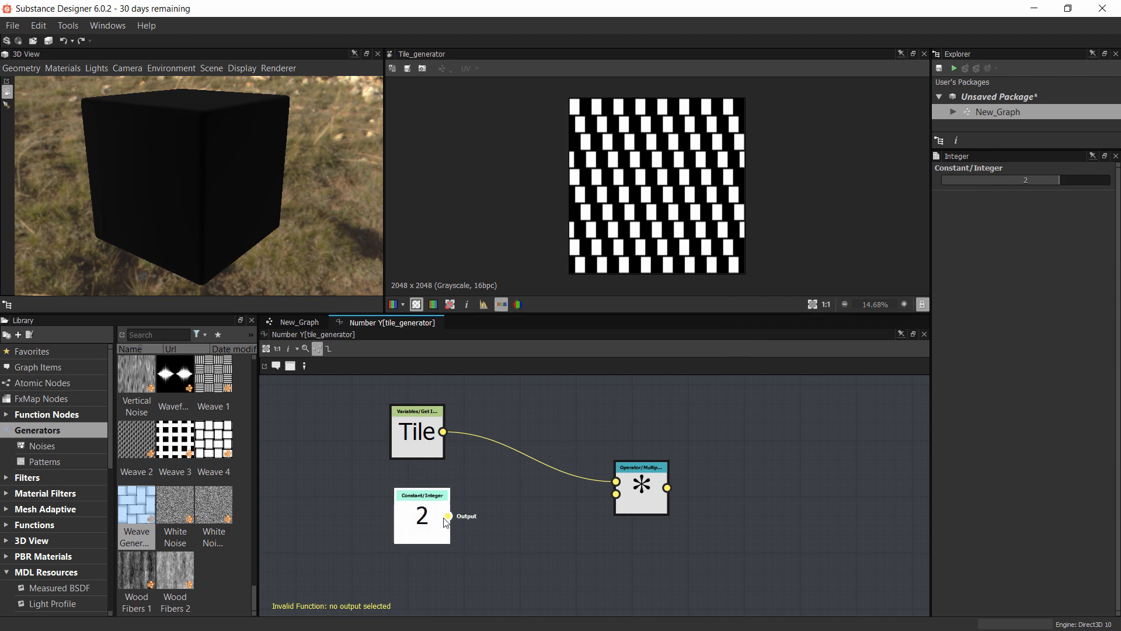
left_click_drag(448, 516, 622, 472)
Set the Multiplication node as the output of the Number Y function and tidy the node layout
right_click(624, 472)
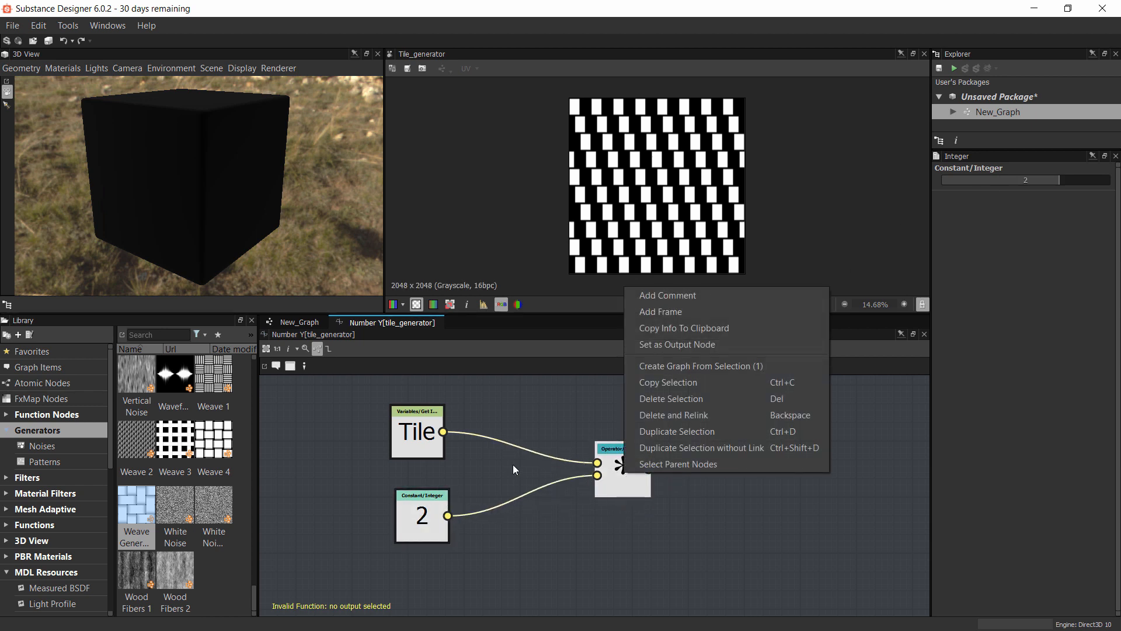
left_click(514, 470)
left_click_drag(421, 528, 417, 528)
right_click(620, 473)
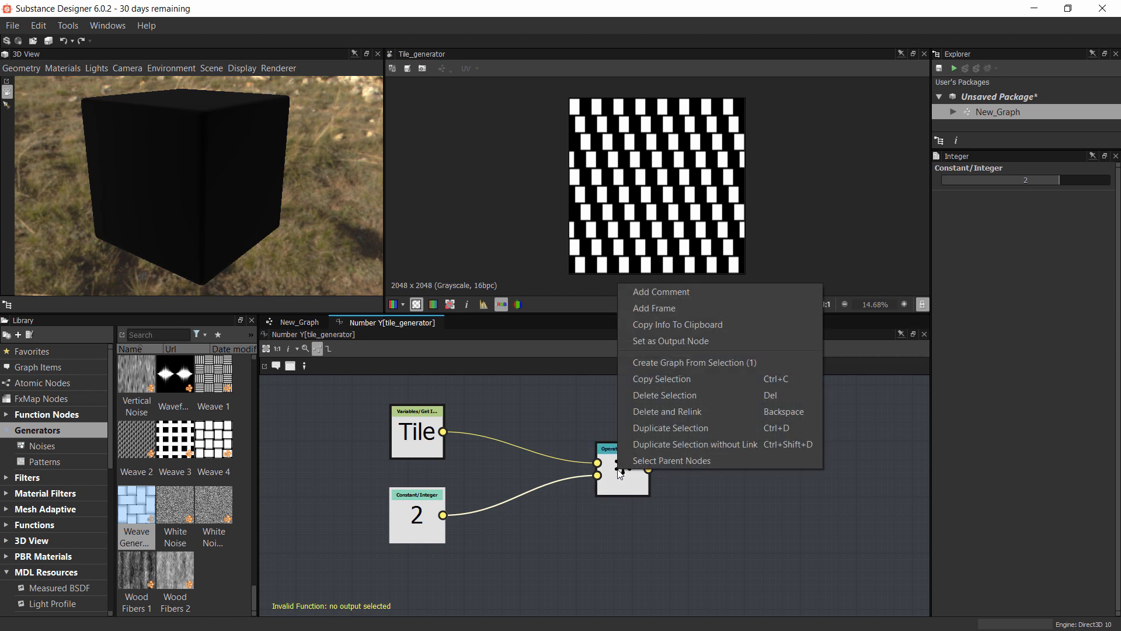
left_click(670, 341)
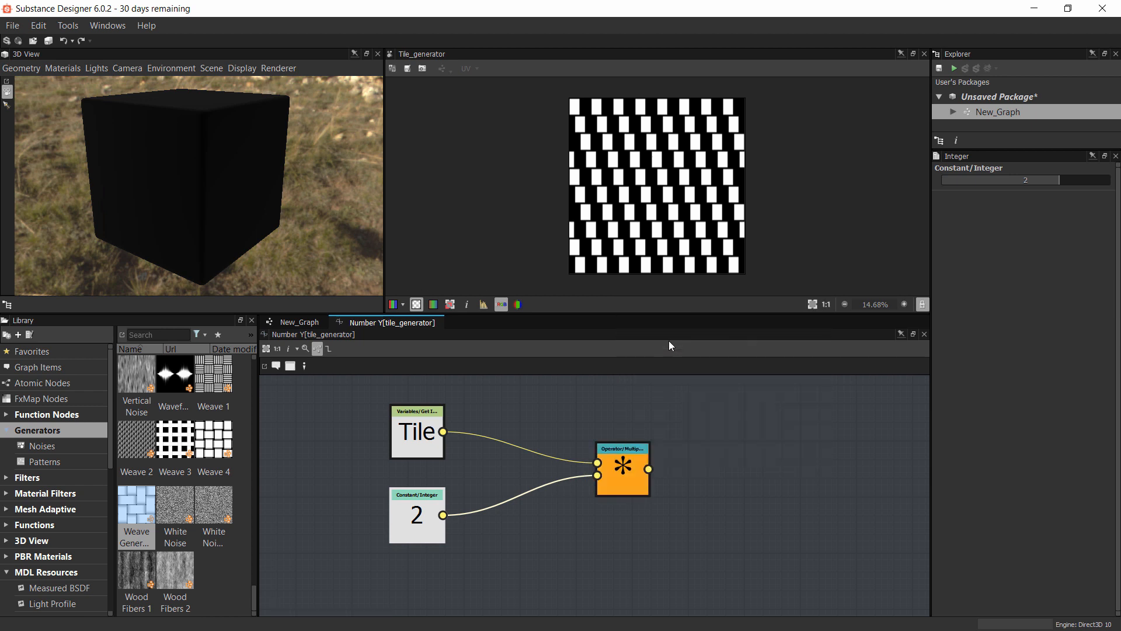
left_click_drag(626, 472, 606, 472)
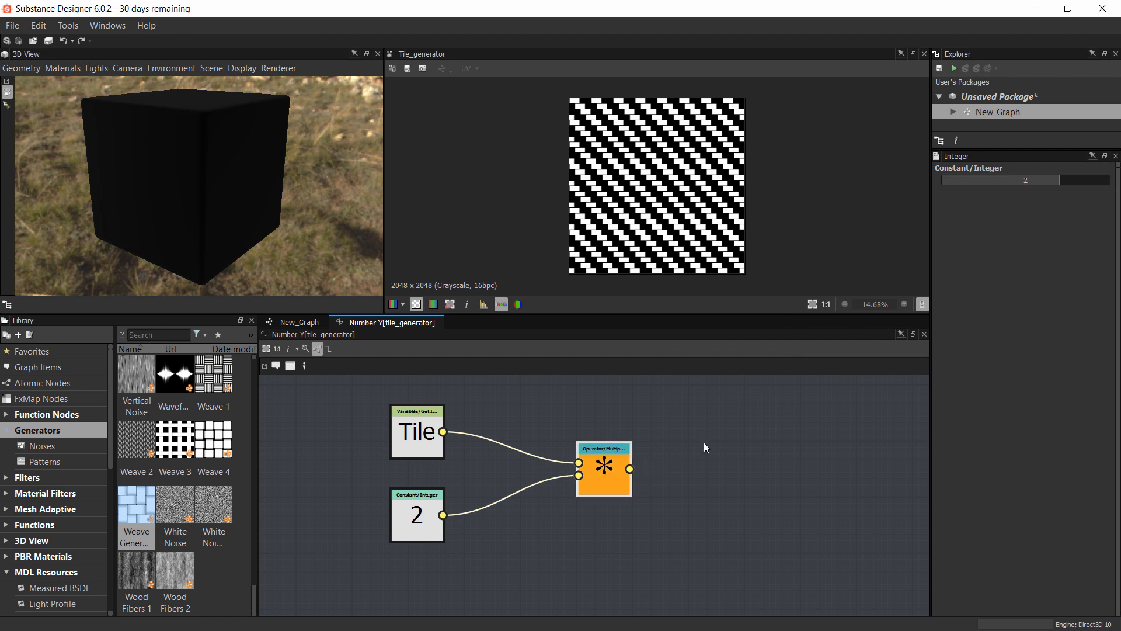
Test the Number Y function in New_Graph with Tile defaults of 8, 4 and 8, and return the default to 16
left_click(299, 323)
left_click(362, 486)
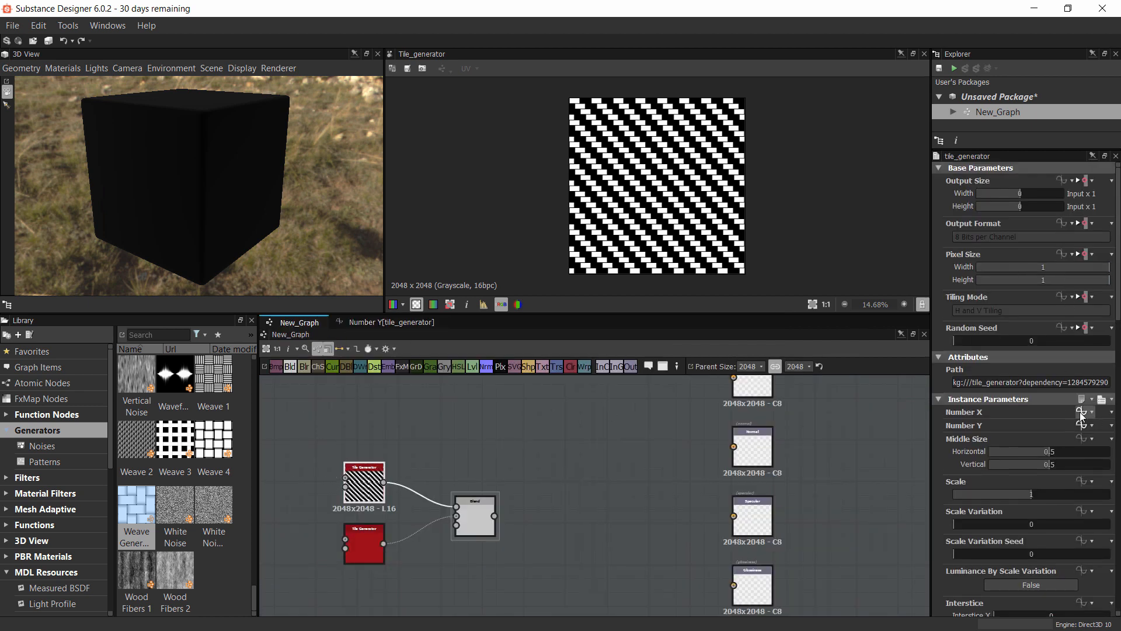
left_click(574, 465)
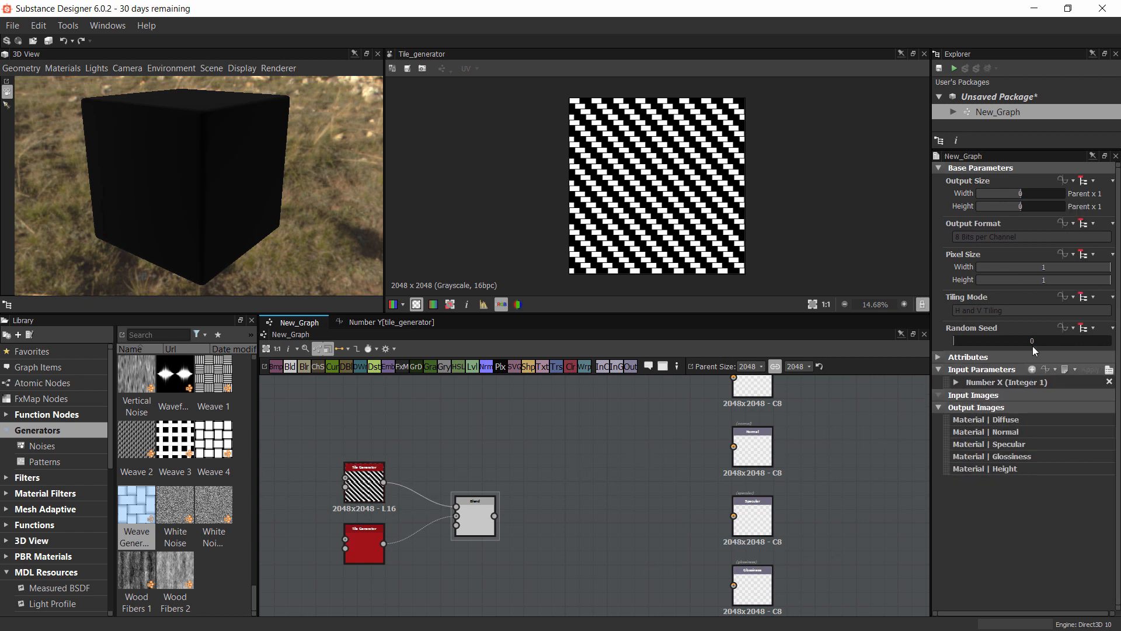
left_click(956, 380)
type("8")
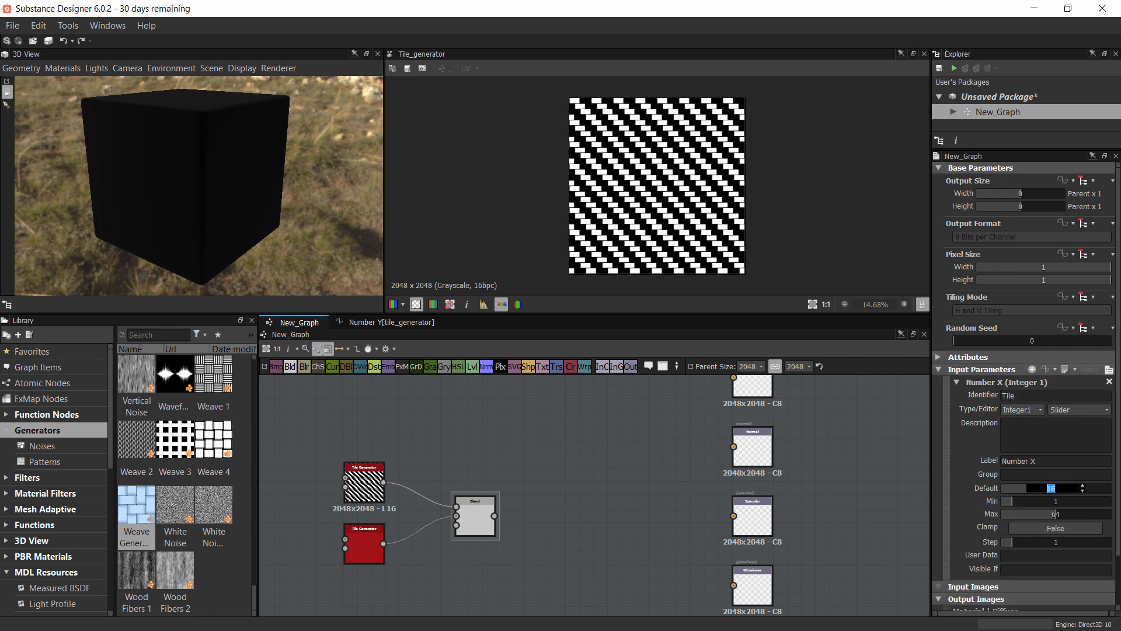
key("Return")
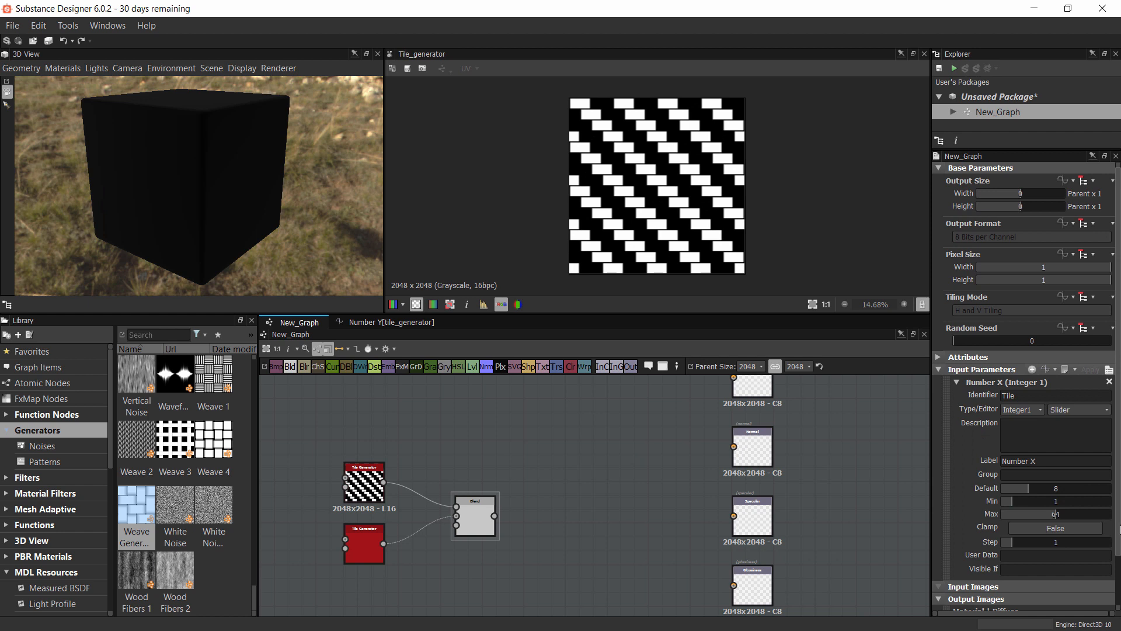
double_click(1060, 491)
key("Return")
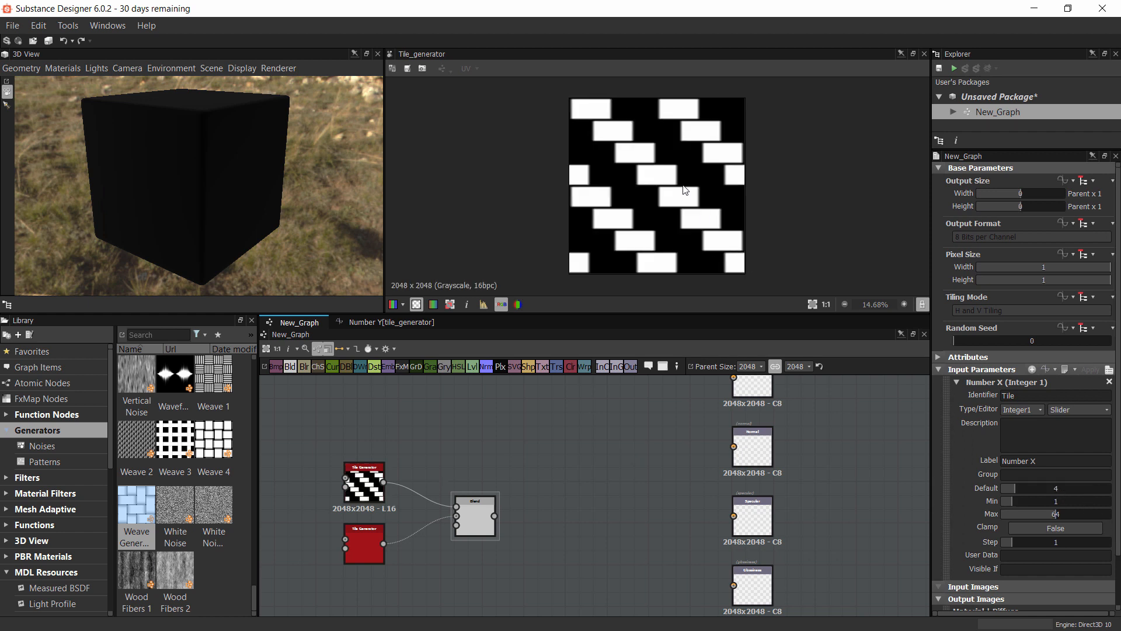
double_click(1070, 488)
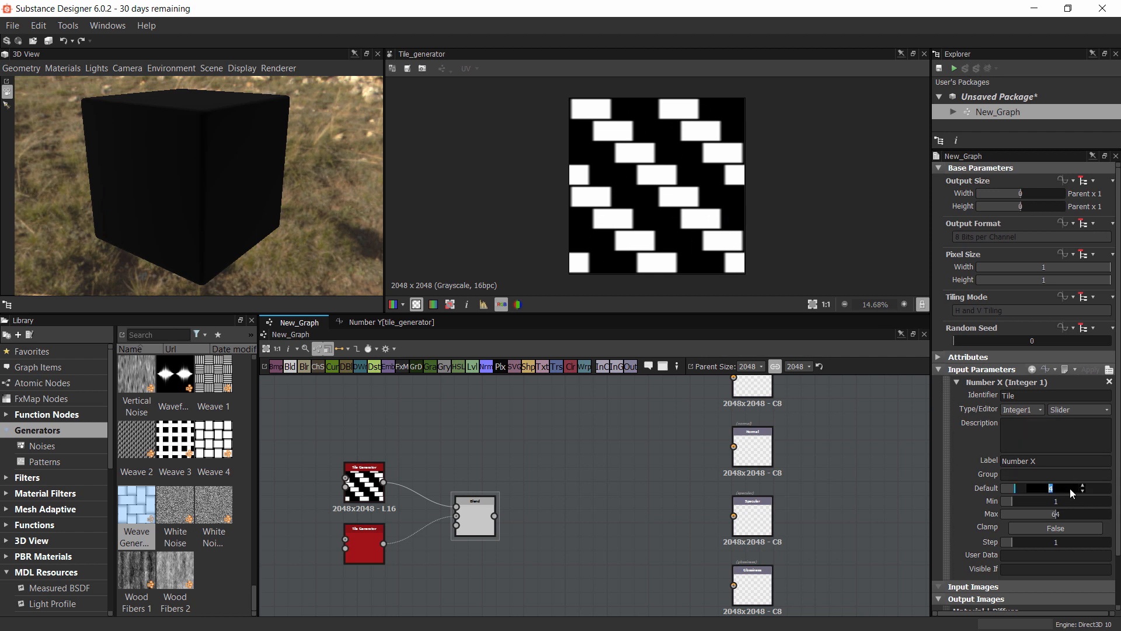
type("8")
key("Return")
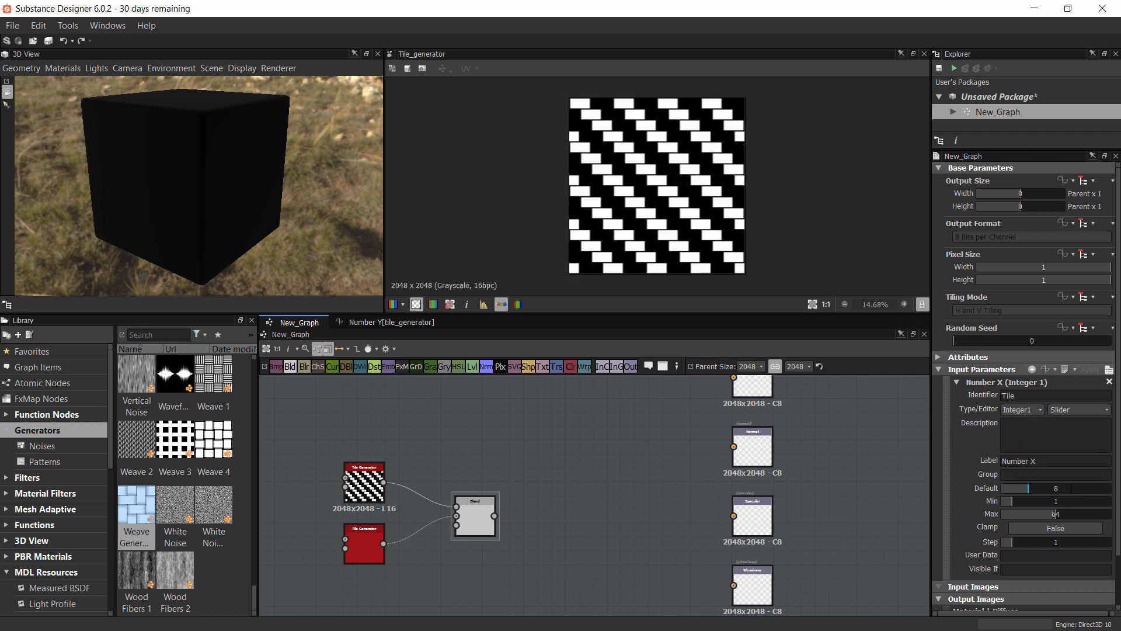
double_click(1070, 488)
type("16")
key("Return")
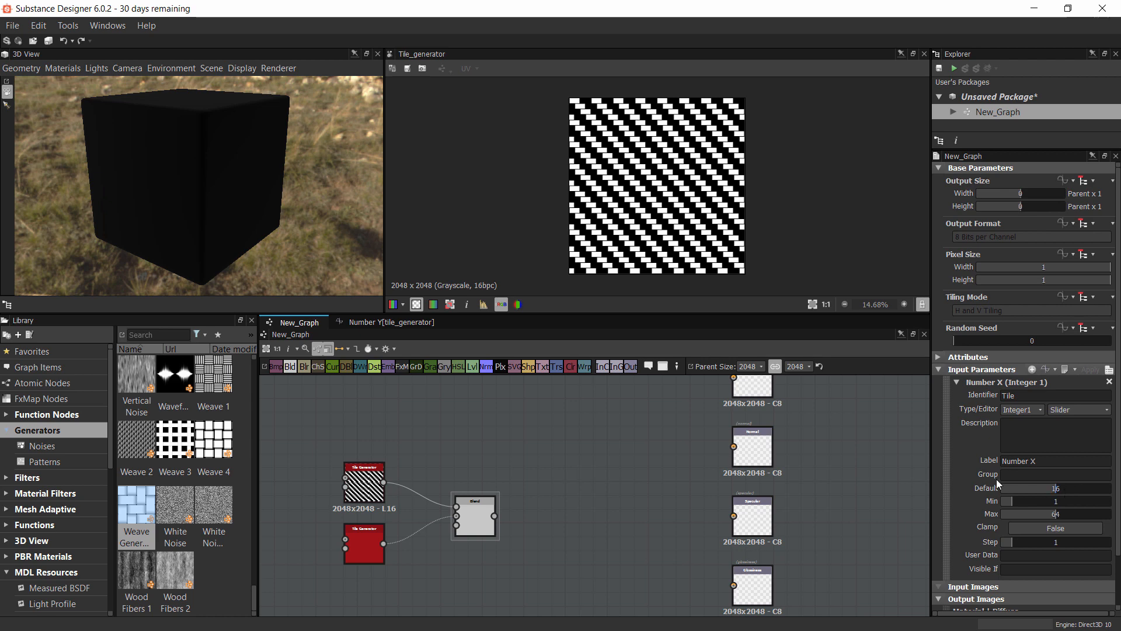
Drive the second Tile Generator's Number Y directly from the Tile input, and check its function graph
middle_click_drag(363, 514, 385, 457)
left_click(384, 484)
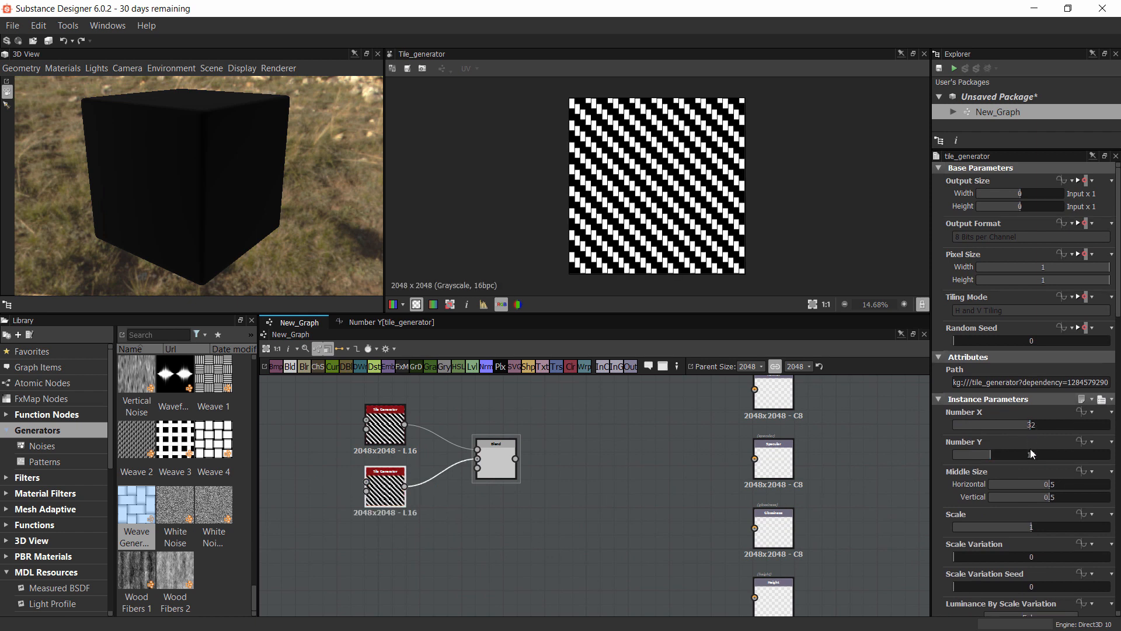
left_click(395, 432)
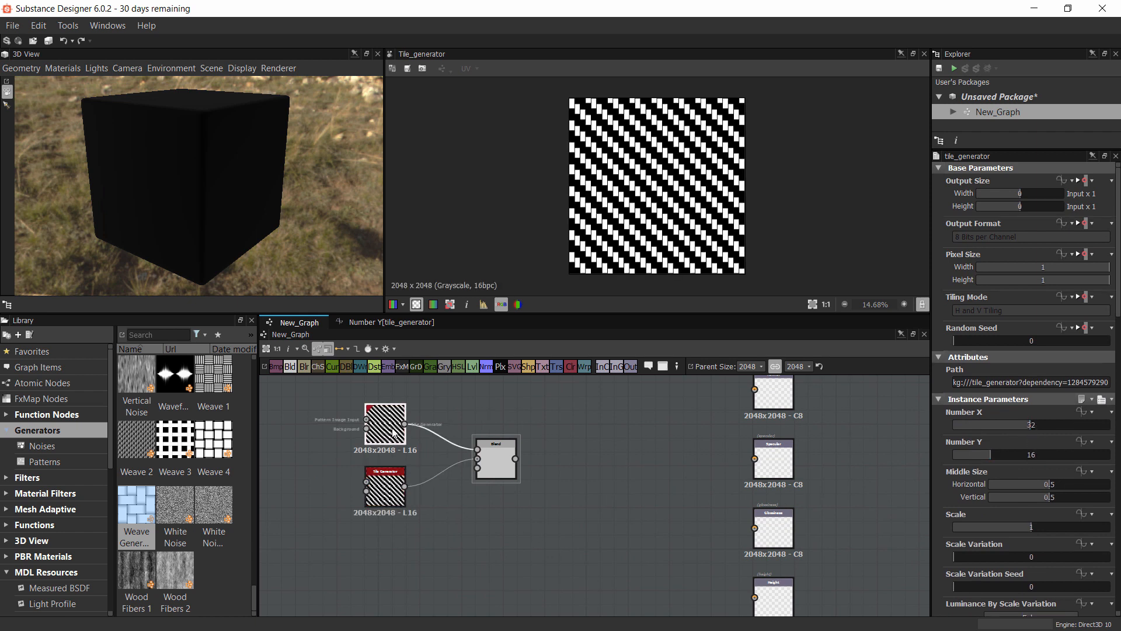
left_click(395, 495)
left_click(1091, 442)
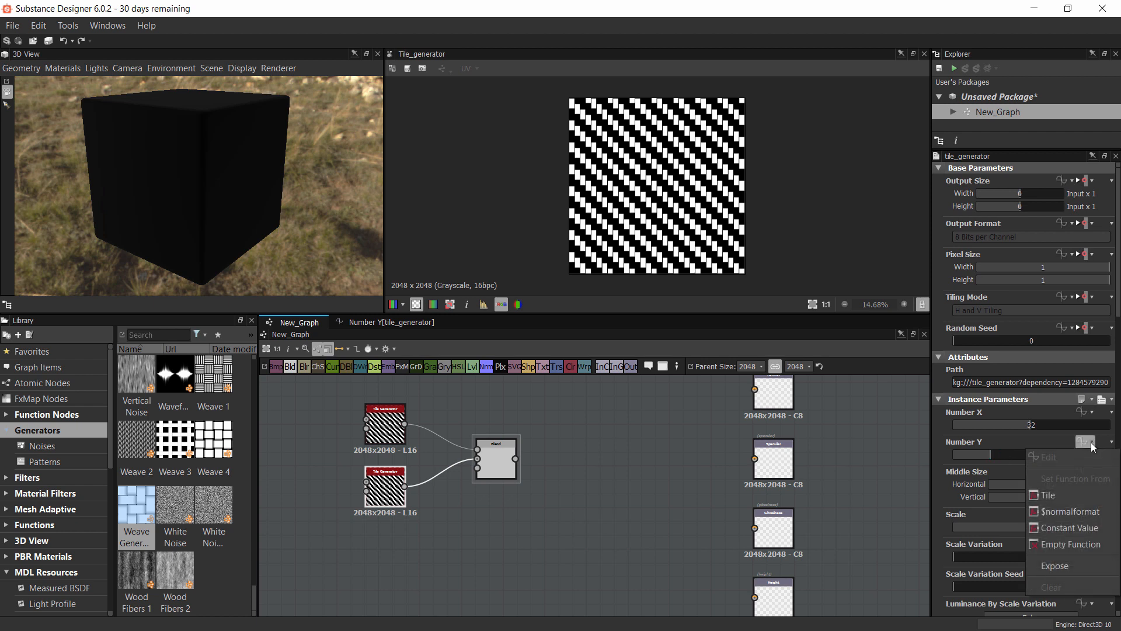
left_click(1047, 493)
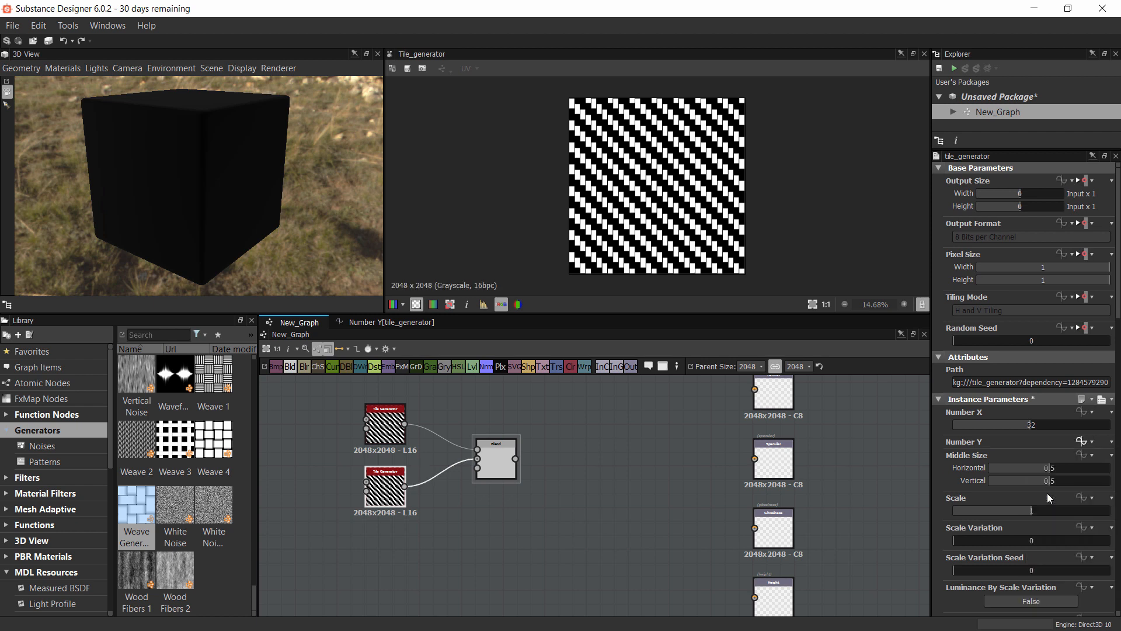
left_click(1082, 441)
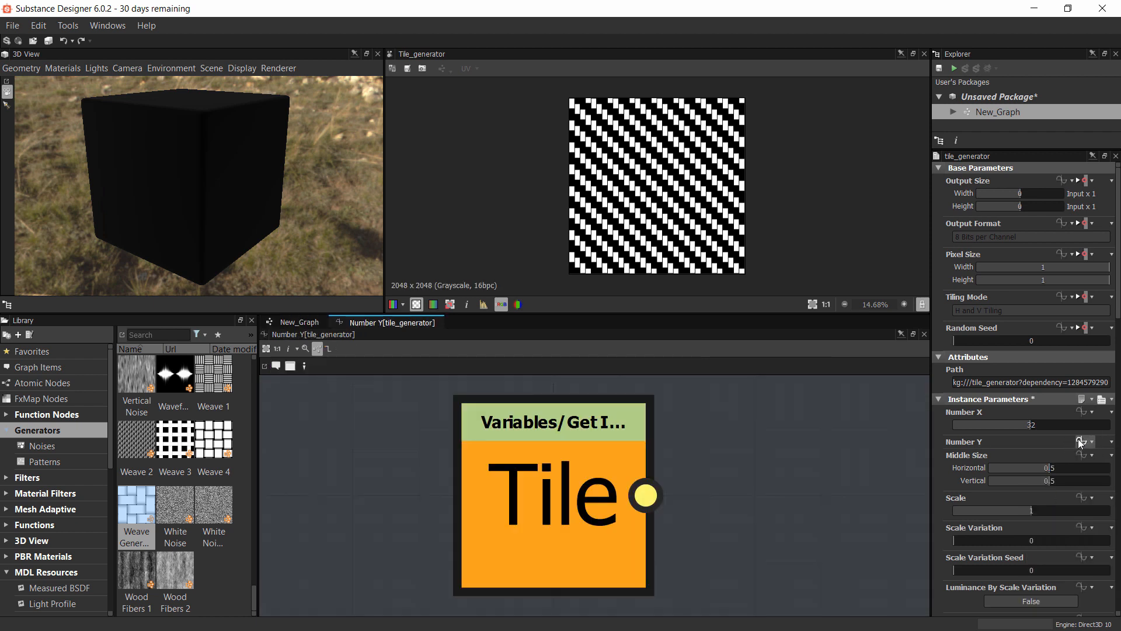
left_click_drag(562, 490, 586, 484)
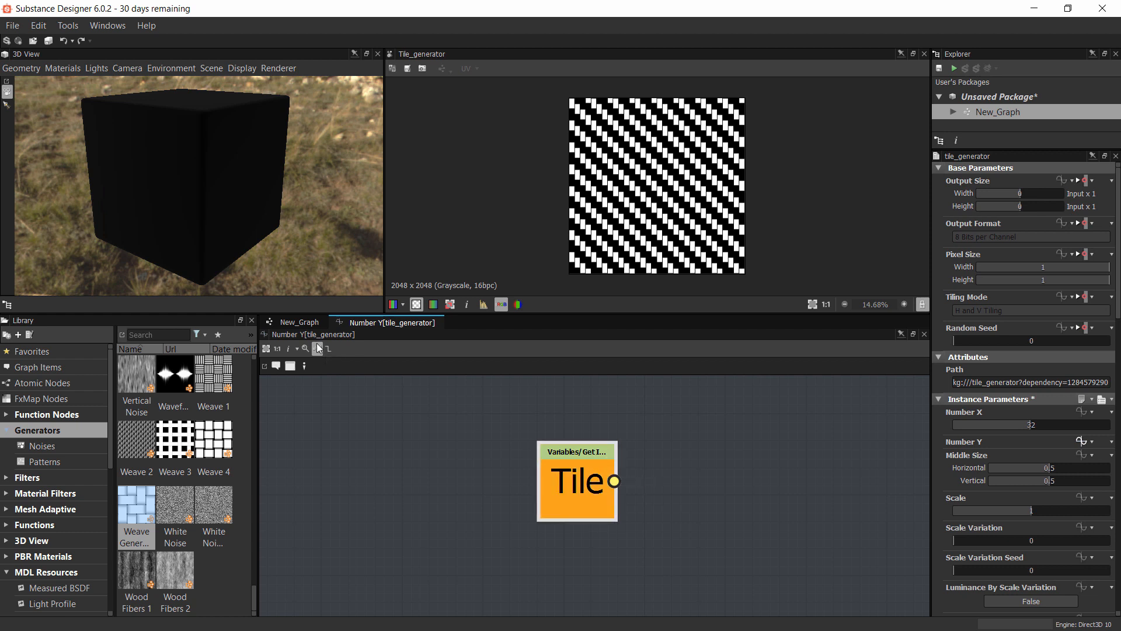
left_click(299, 322)
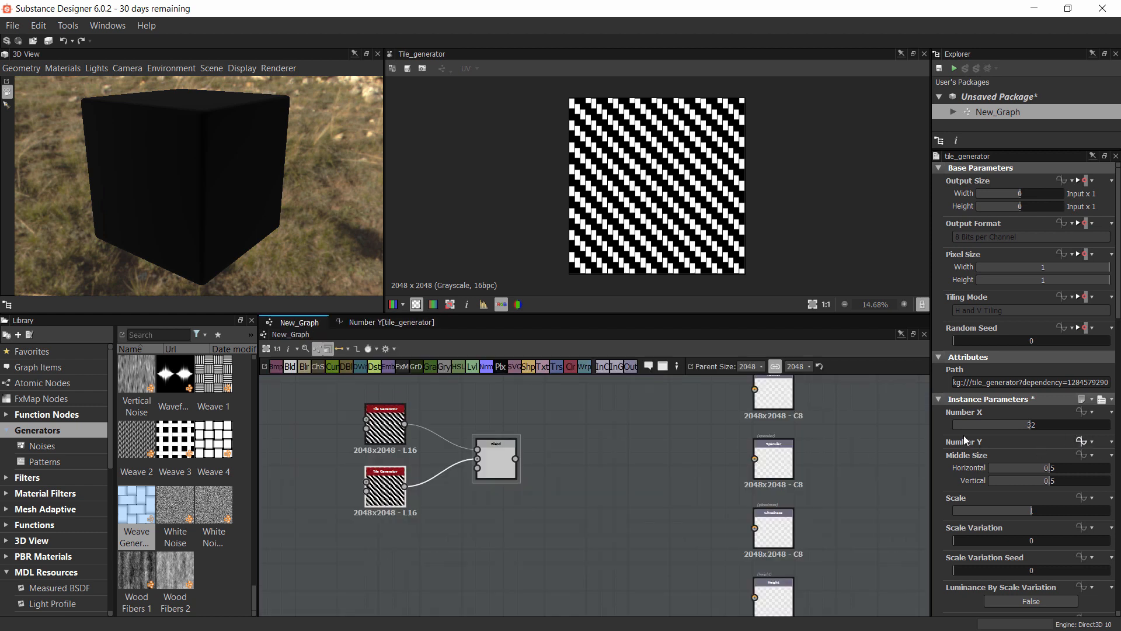
Open the original Tile Generator's Number Y function, copy its Tile-times-2 multiplication nodes, and return to New_Graph
double_click(384, 429)
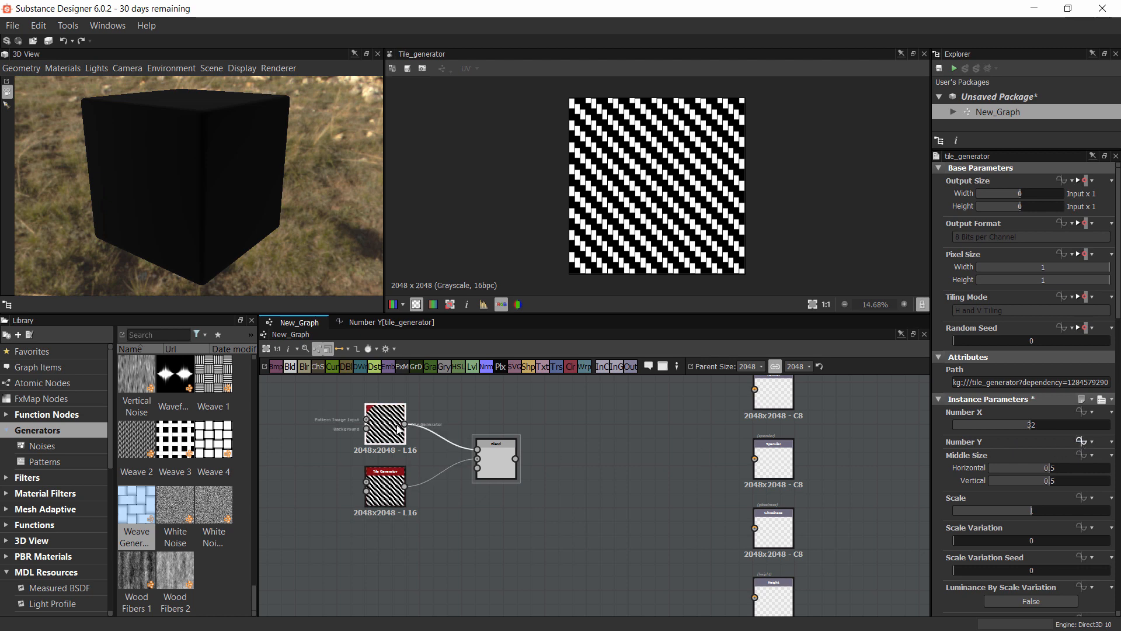
left_click(1080, 426)
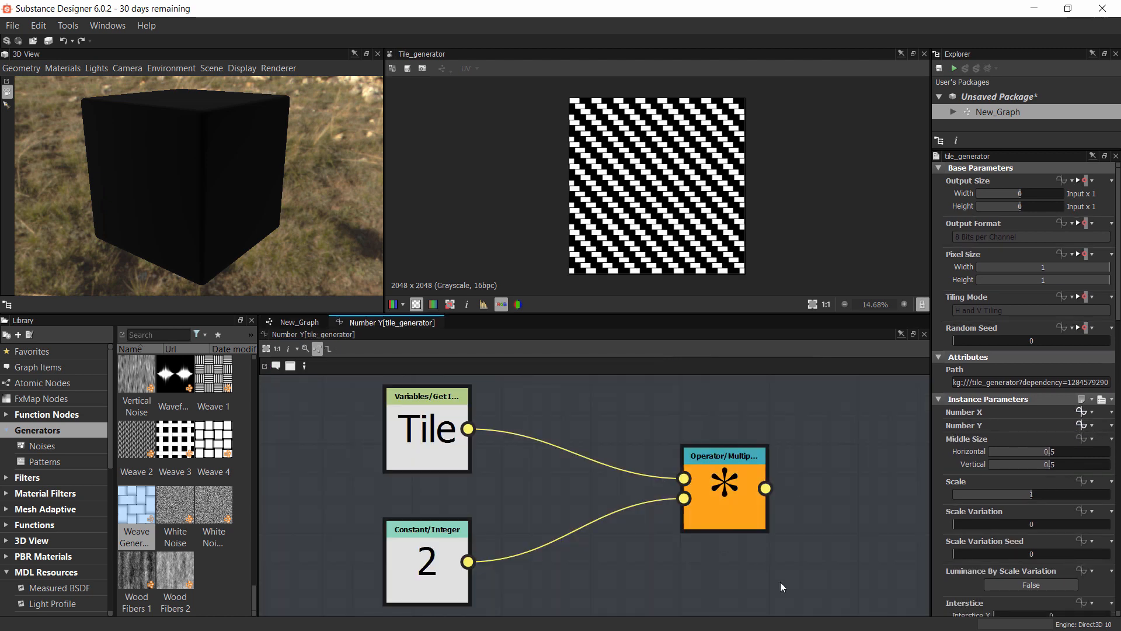
scroll(759, 561, "down", 4)
left_click(295, 323)
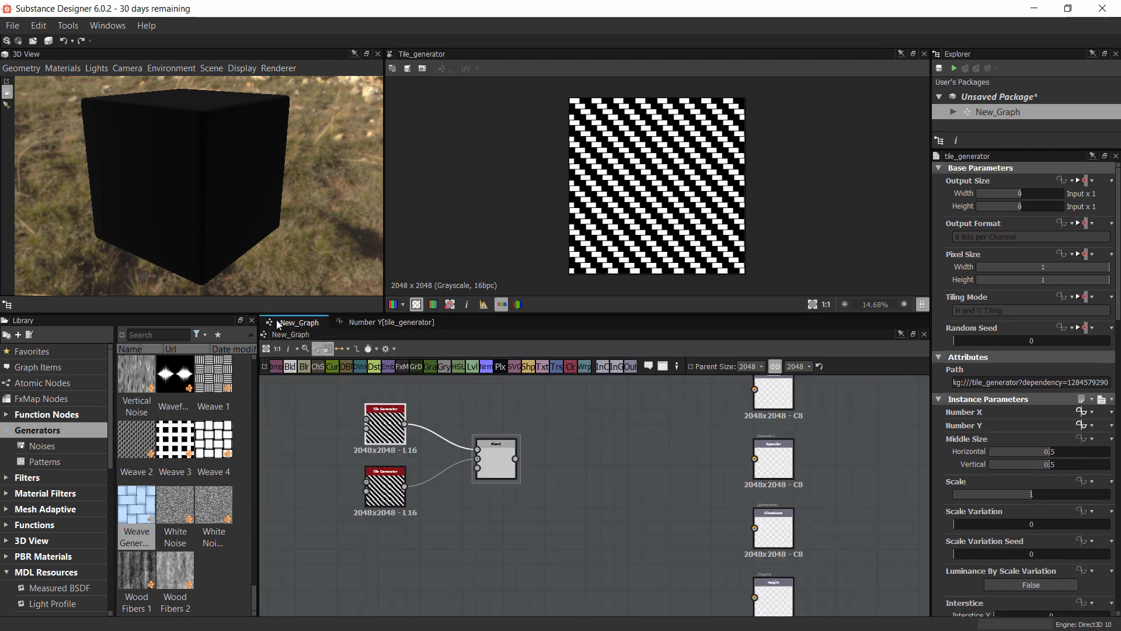
Drive the second Tile Generator's Number X with the copied Tile-times-2 nodes, set the Multiplication node as output, and return to New_Graph
double_click(385, 488)
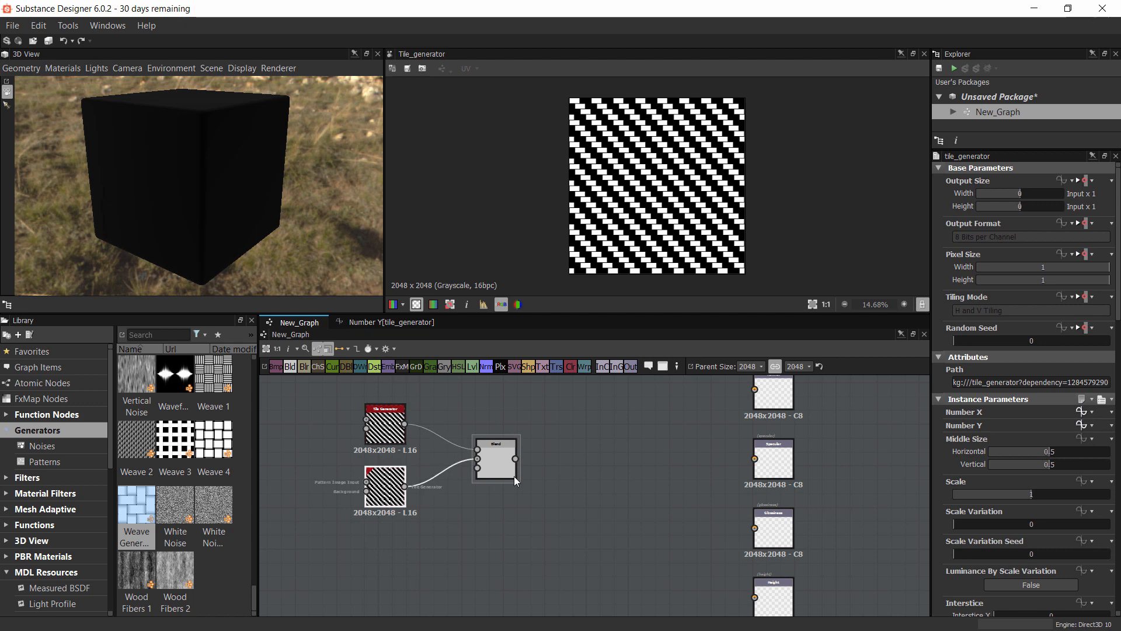
left_click(1089, 412)
left_click(1060, 520)
left_click(1081, 411)
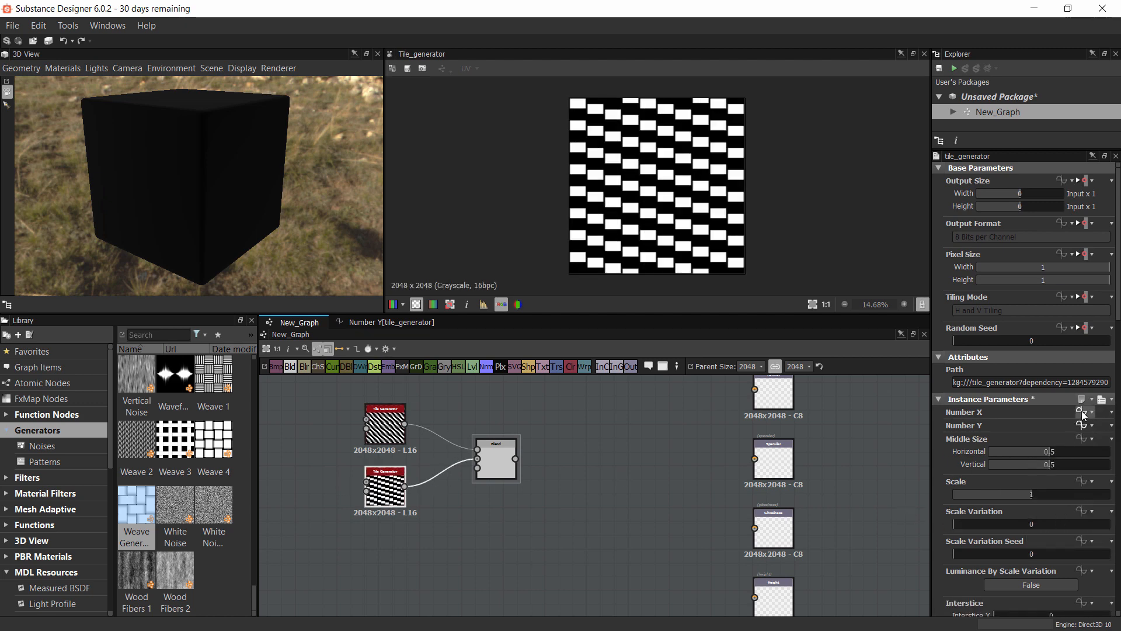
key("f")
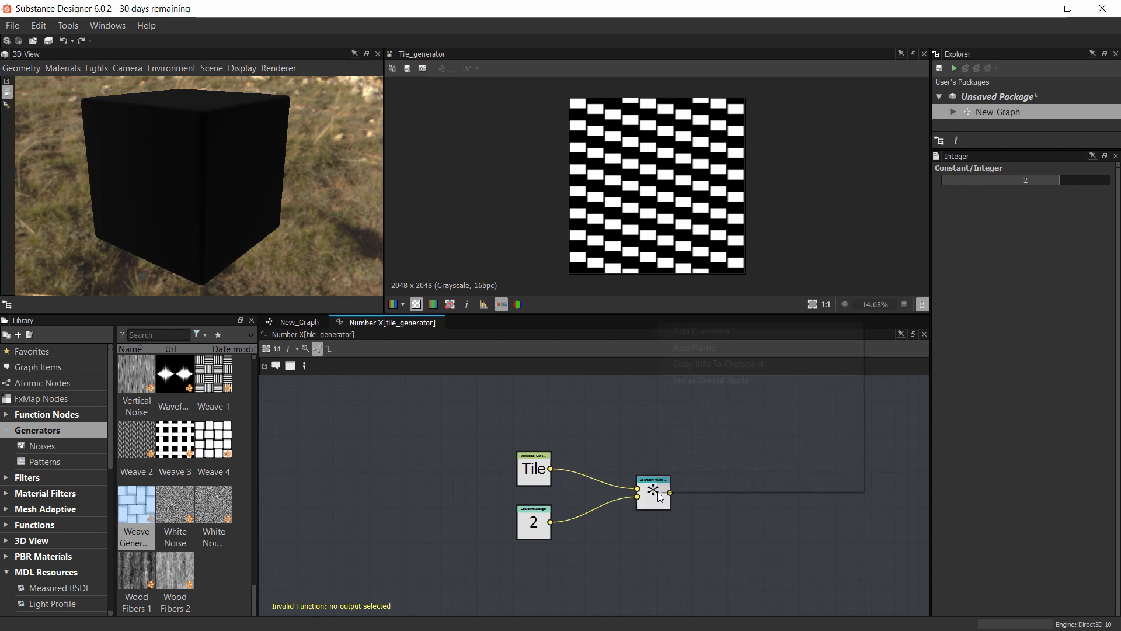
right_click(654, 492)
left_click(715, 383)
left_click(293, 323)
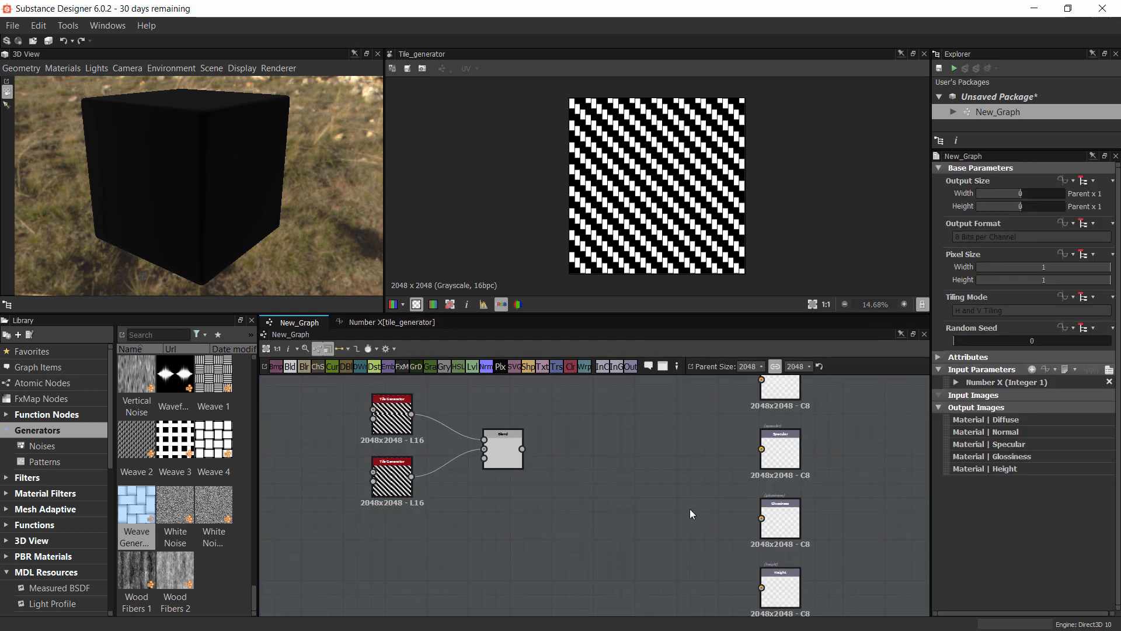
Set the Tile input's default to 8 in New_Graph and inspect the first Tile Generator
left_click(956, 382)
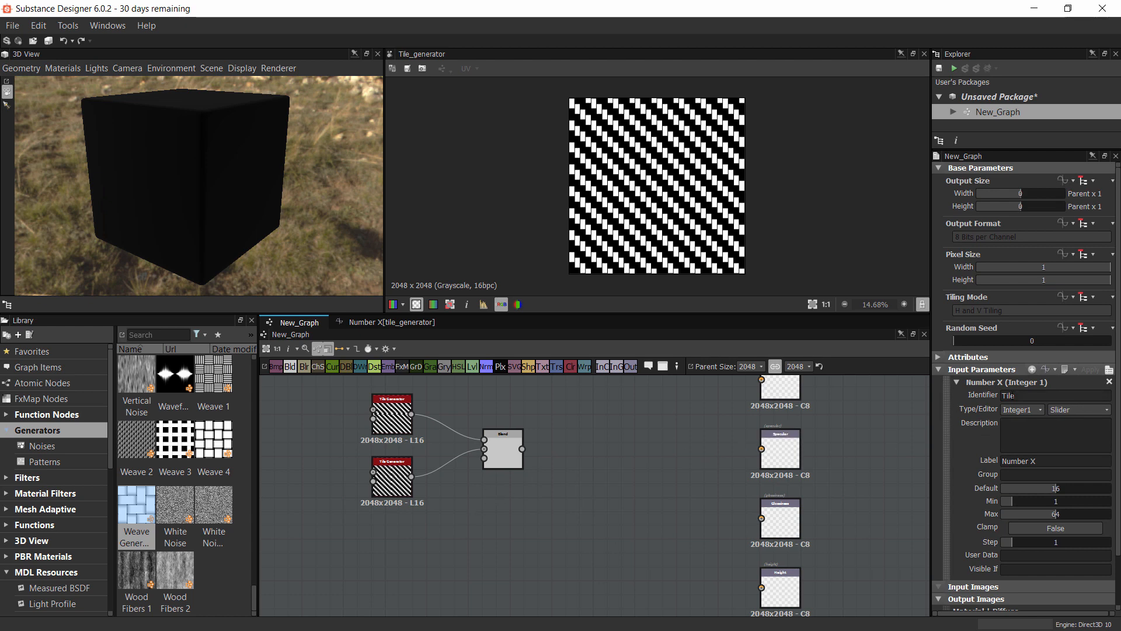
double_click(1080, 489)
type("8")
key("Return")
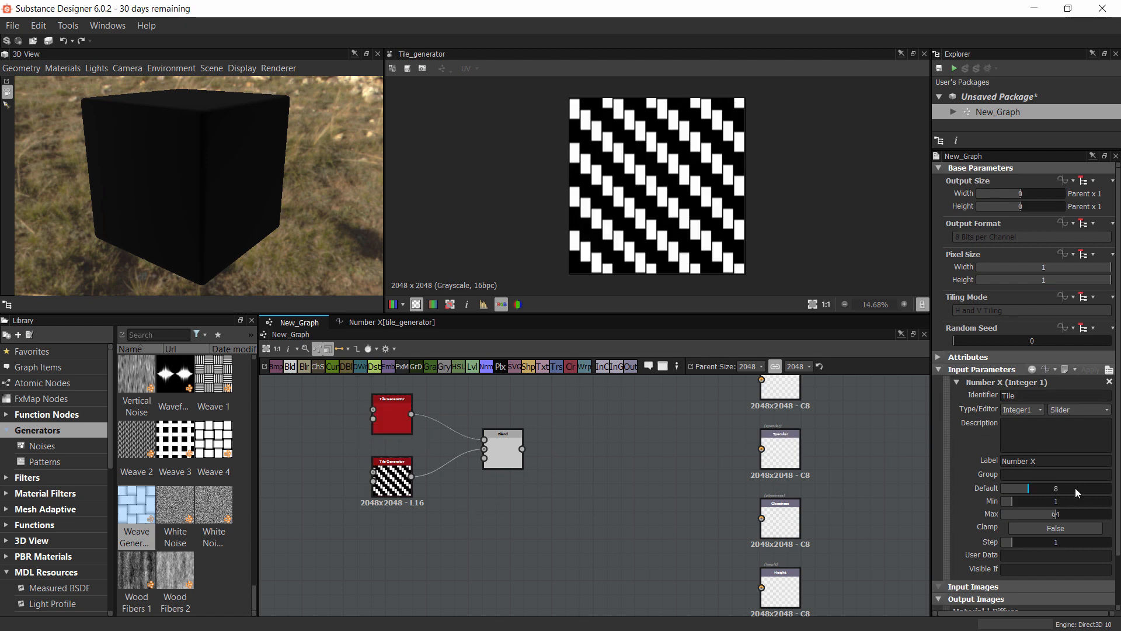
left_click(382, 413)
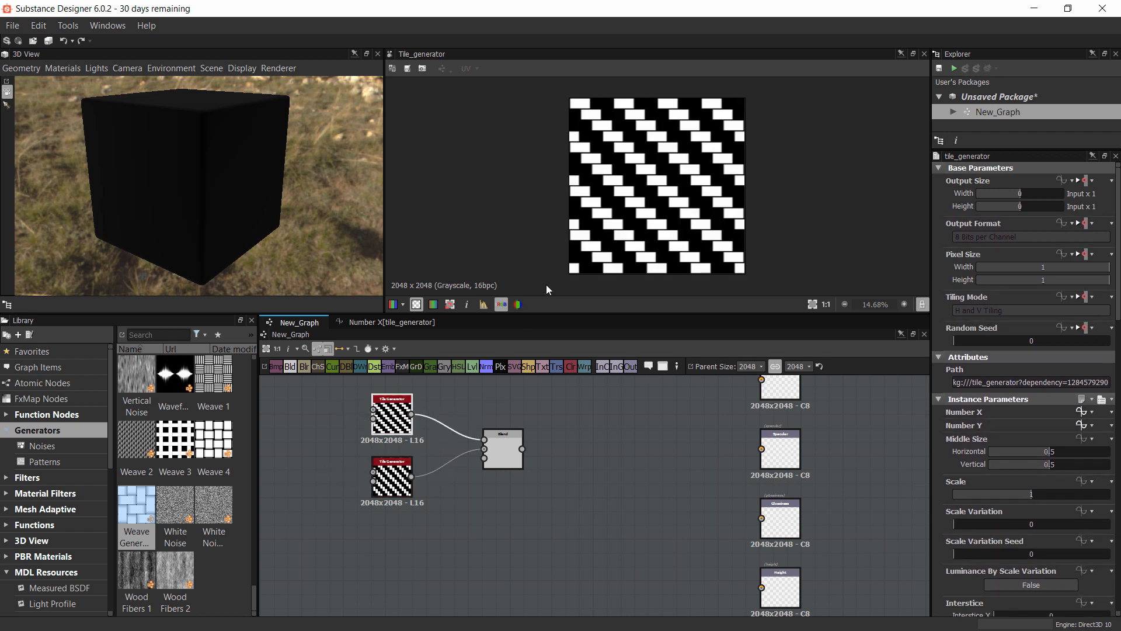
Set Pattern Specific to 0 on both blended Tile Generators to remove the gaps around their bricks
scroll(637, 180, "up", 10)
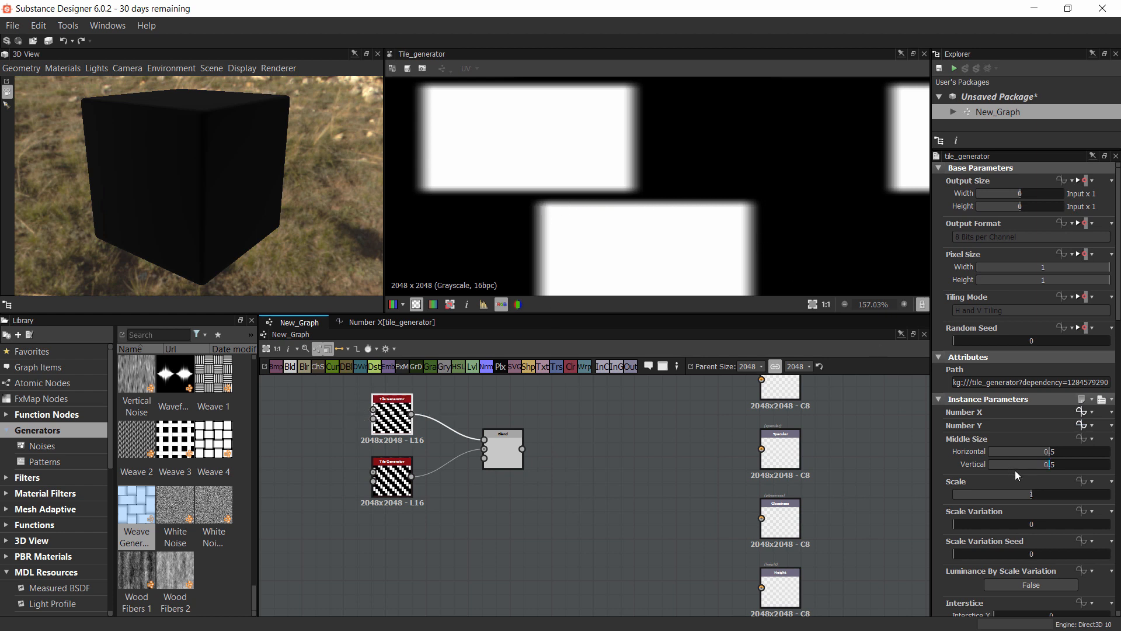
scroll(1026, 386, "down", 10)
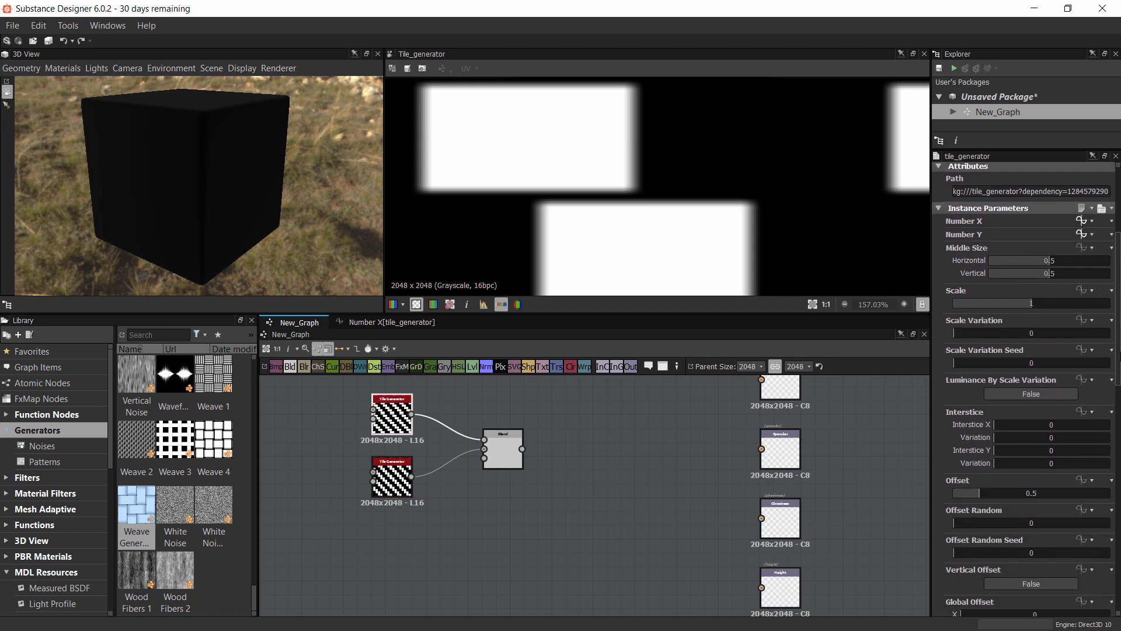
scroll(1030, 394, "down", 4)
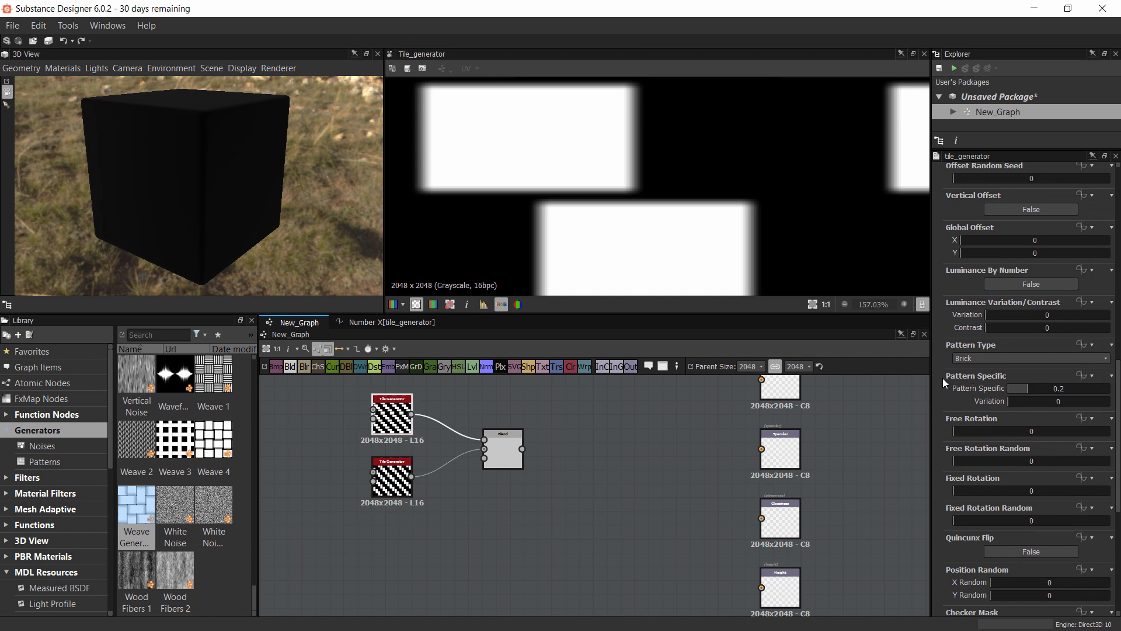
left_click_drag(1028, 388, 991, 388)
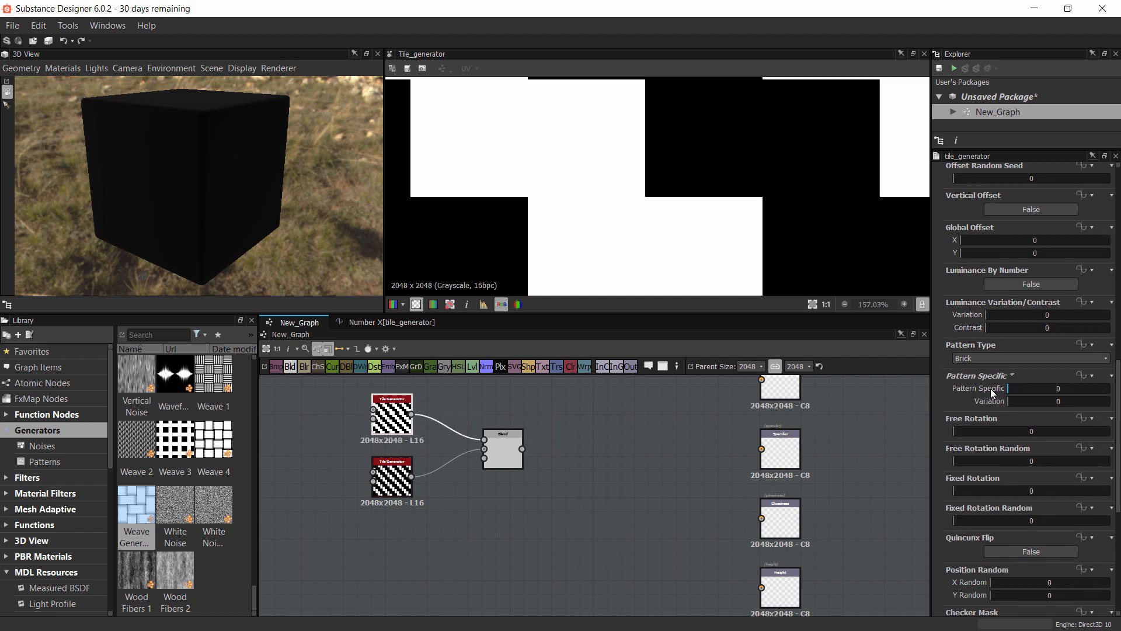
left_click(393, 479)
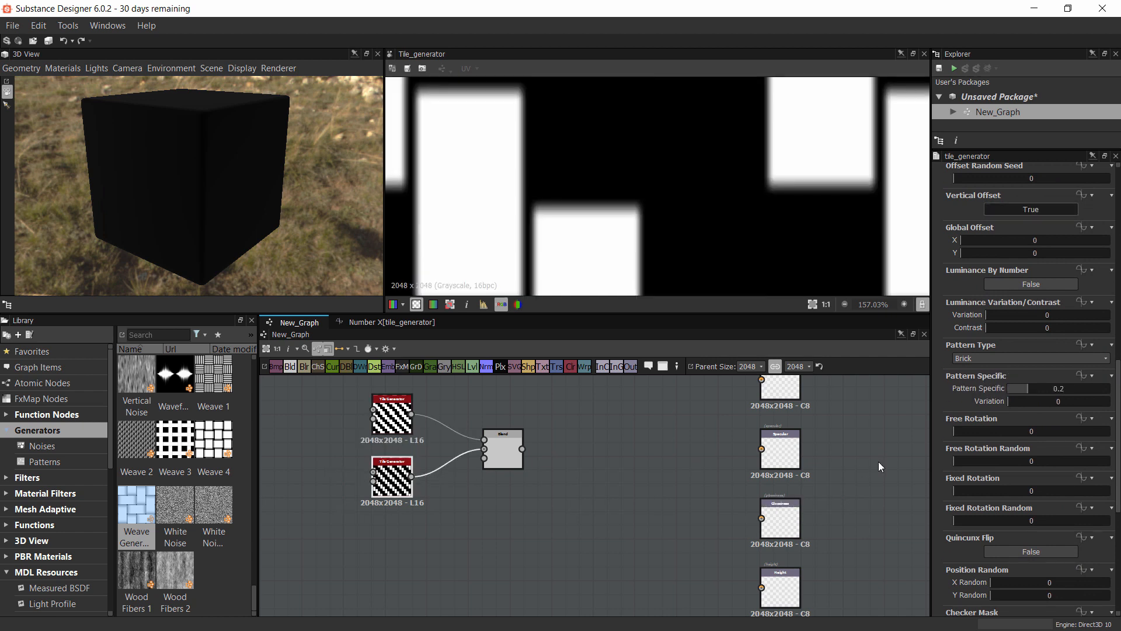
left_click_drag(1026, 389, 964, 389)
scroll(670, 224, "down", 6)
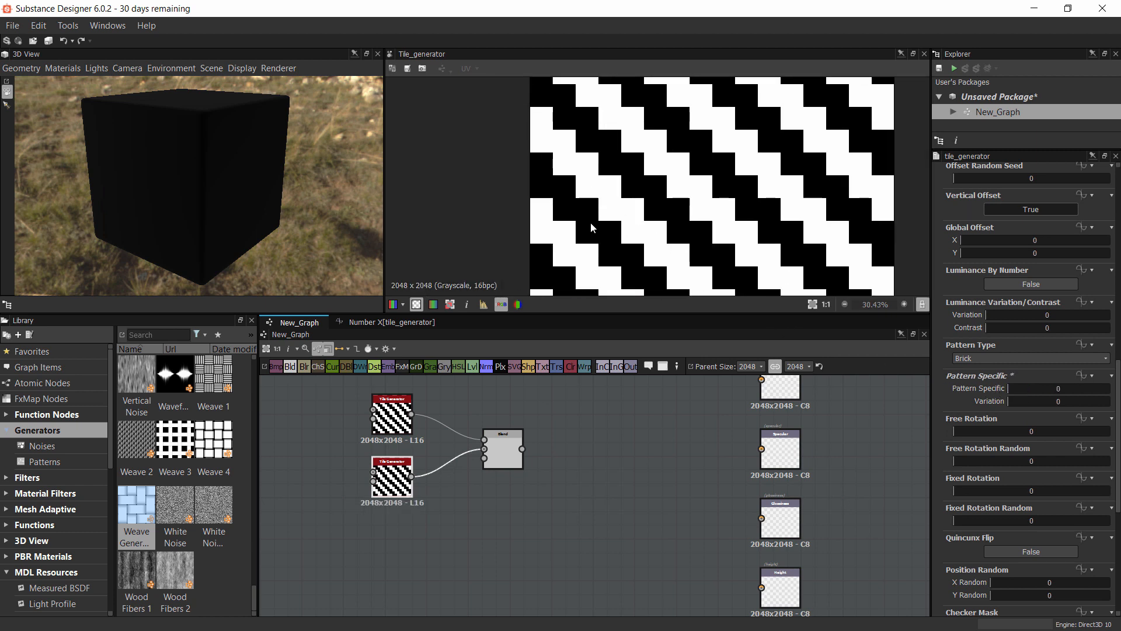
scroll(619, 272, "down", 2)
scroll(643, 231, "up", 5)
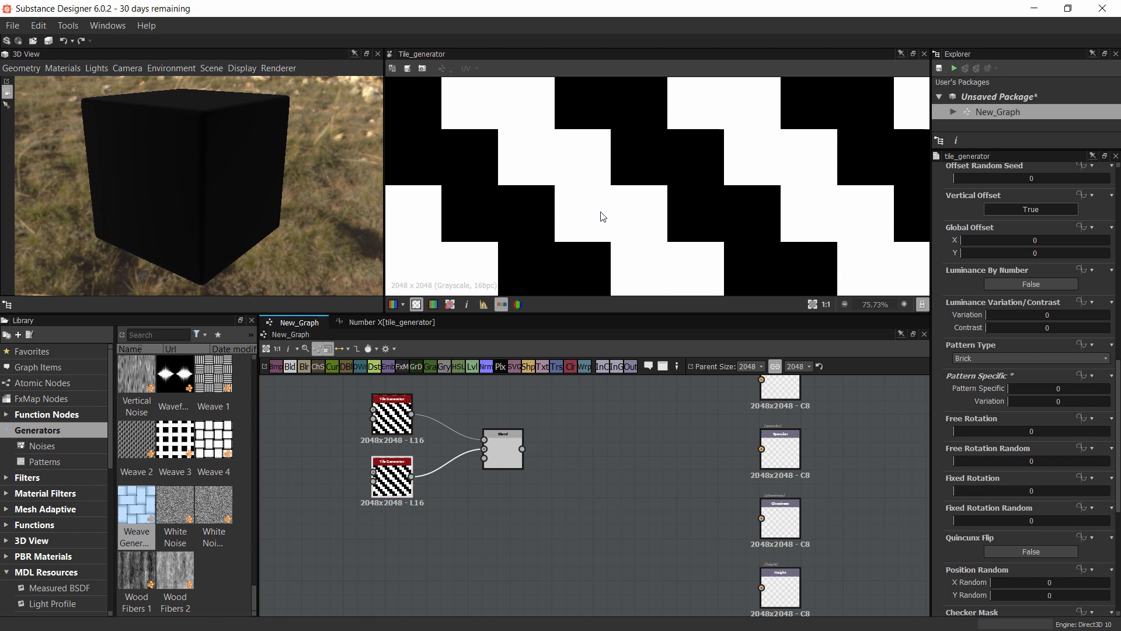
Review the first Tile Generator's brick pattern and its Interstice X and Interstice Y parameters
left_click(403, 422)
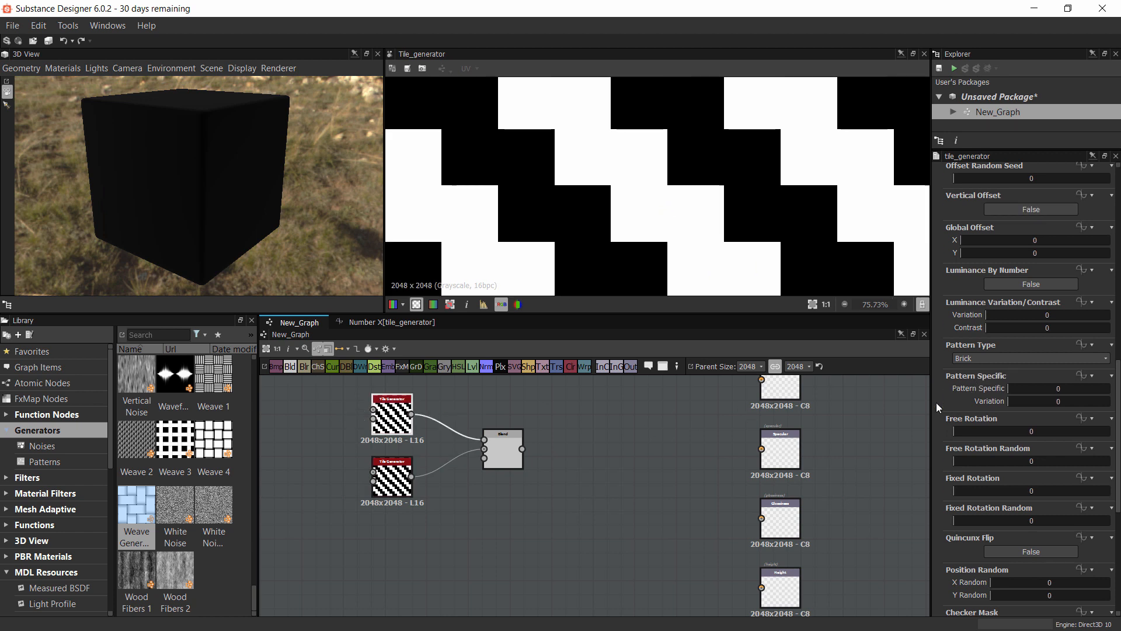
scroll(1057, 403, "up", 2)
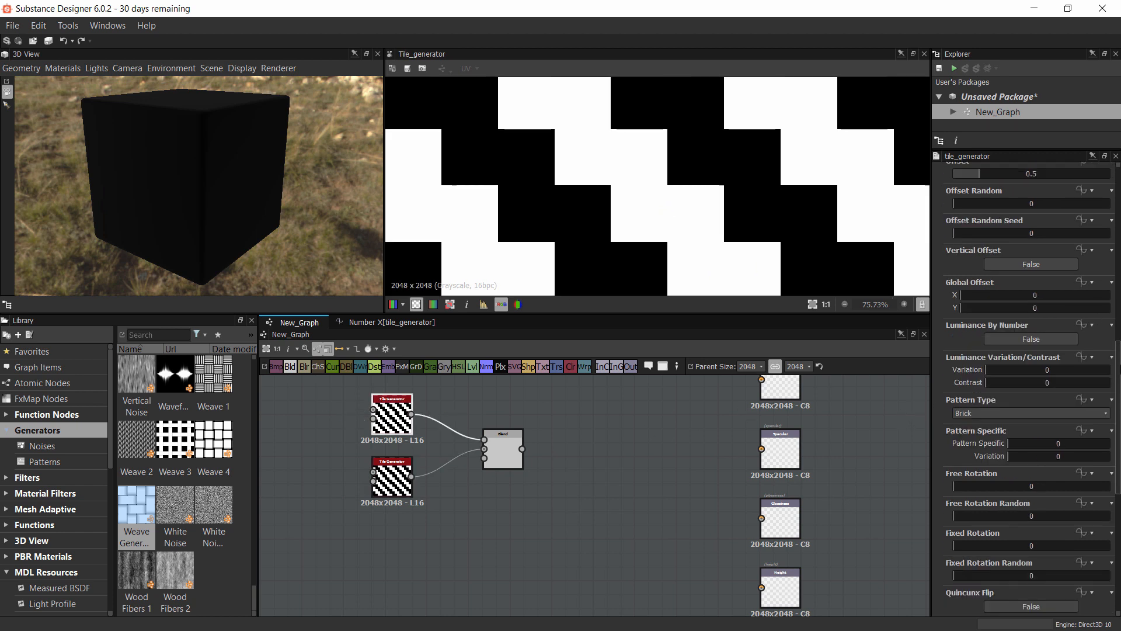
scroll(954, 363, "up", 10)
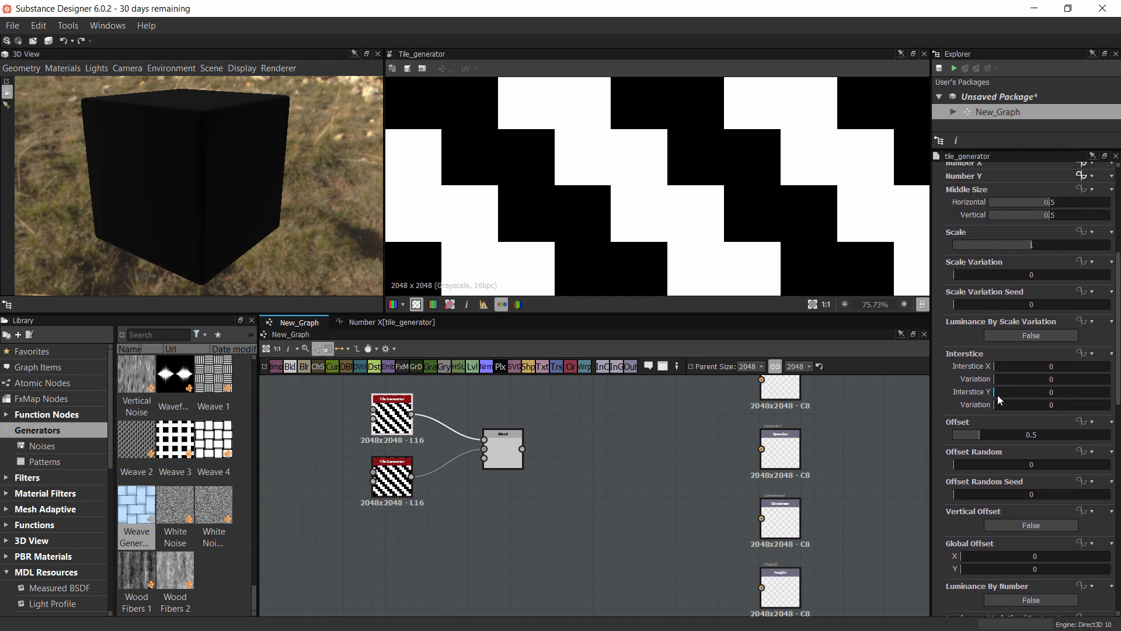
left_click_drag(996, 365, 1005, 394)
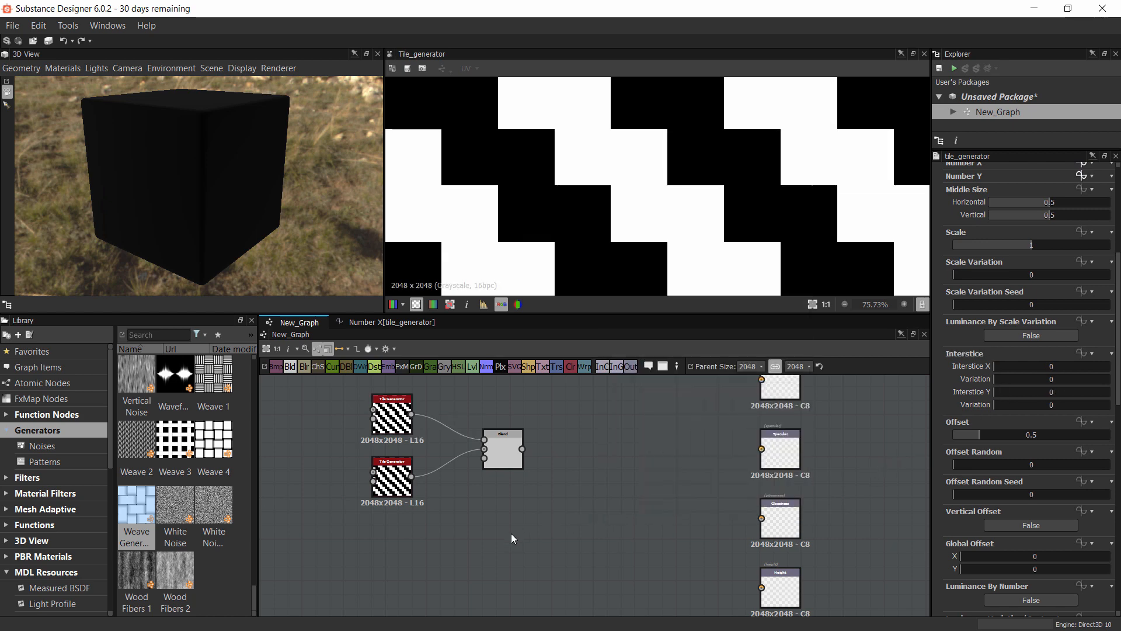
Add a third Tile Generator below the Blend node and set its Pattern Specific to 0
left_click(512, 536)
key("space")
type("tile")
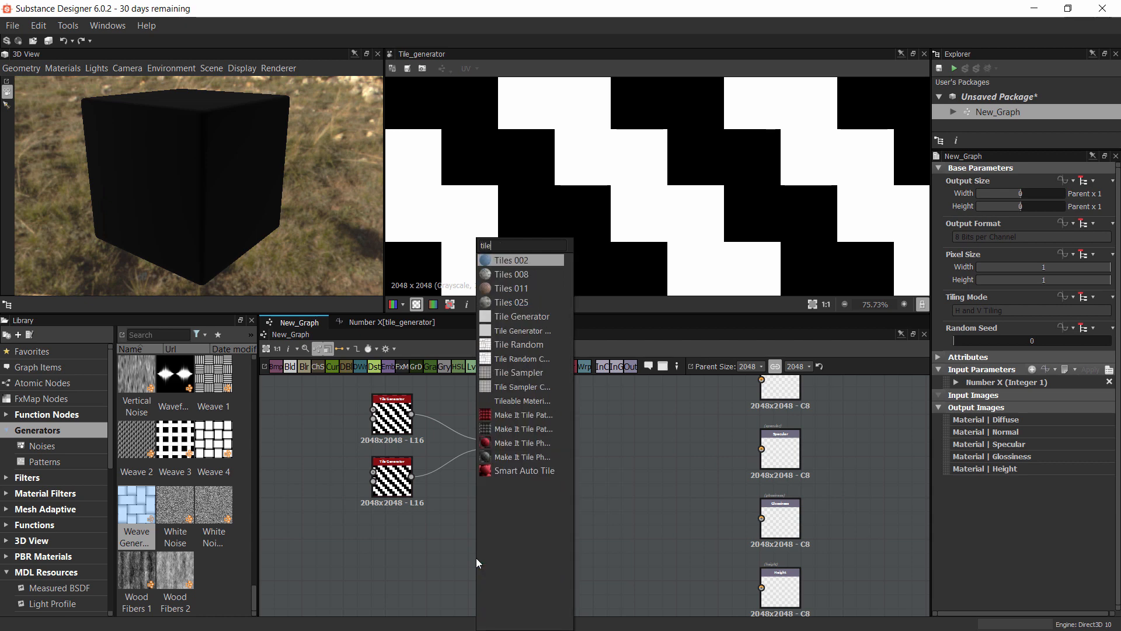
left_click(514, 316)
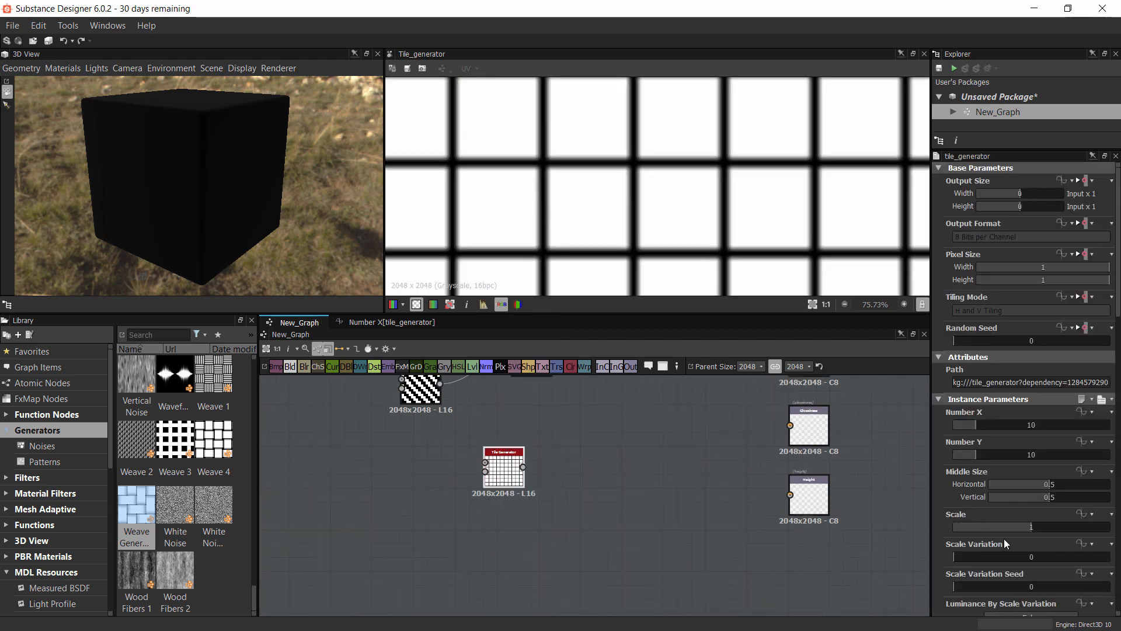
scroll(1049, 536, "down", 12)
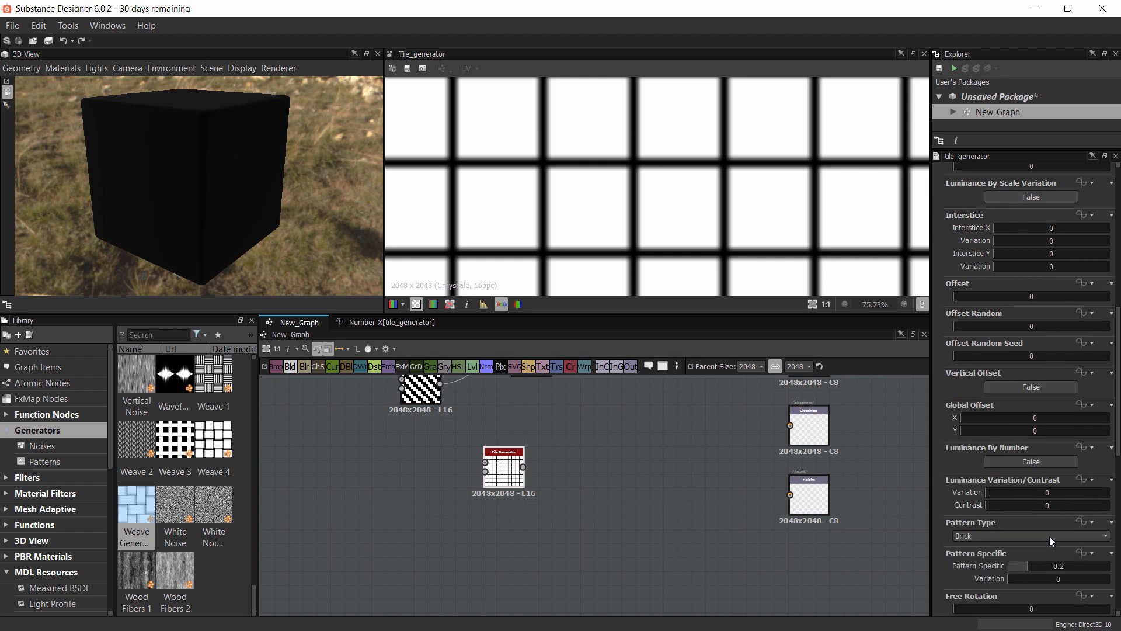
left_click_drag(1022, 565, 986, 554)
Set both Interstice X and Interstice Y of the new Tile Generator to 0.06
scroll(1007, 384, "up", 4)
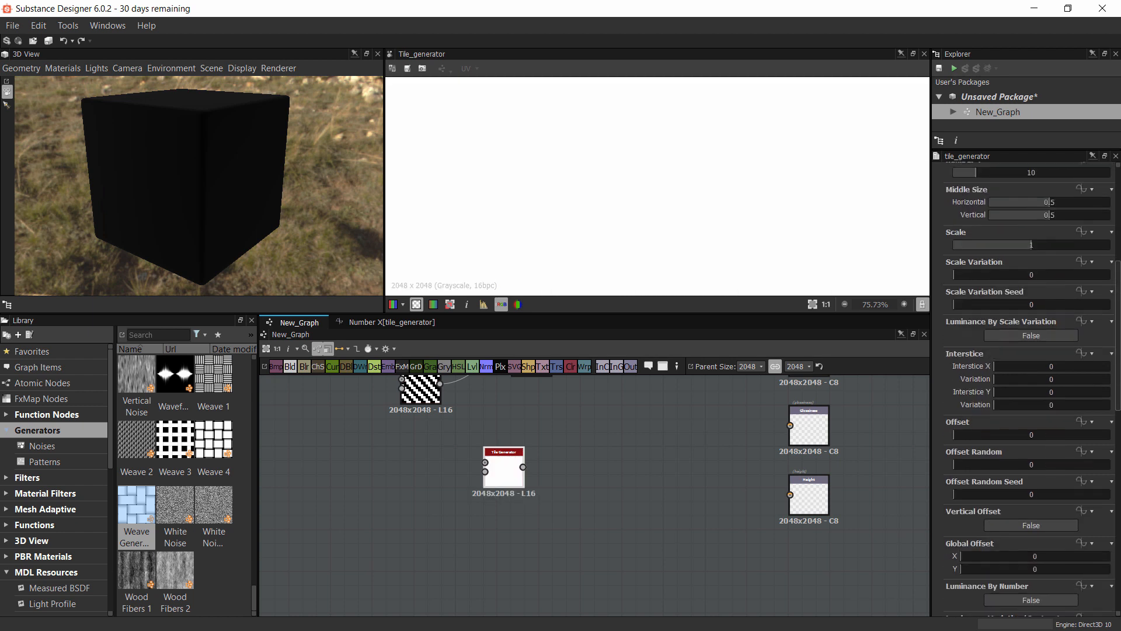
left_click(998, 383)
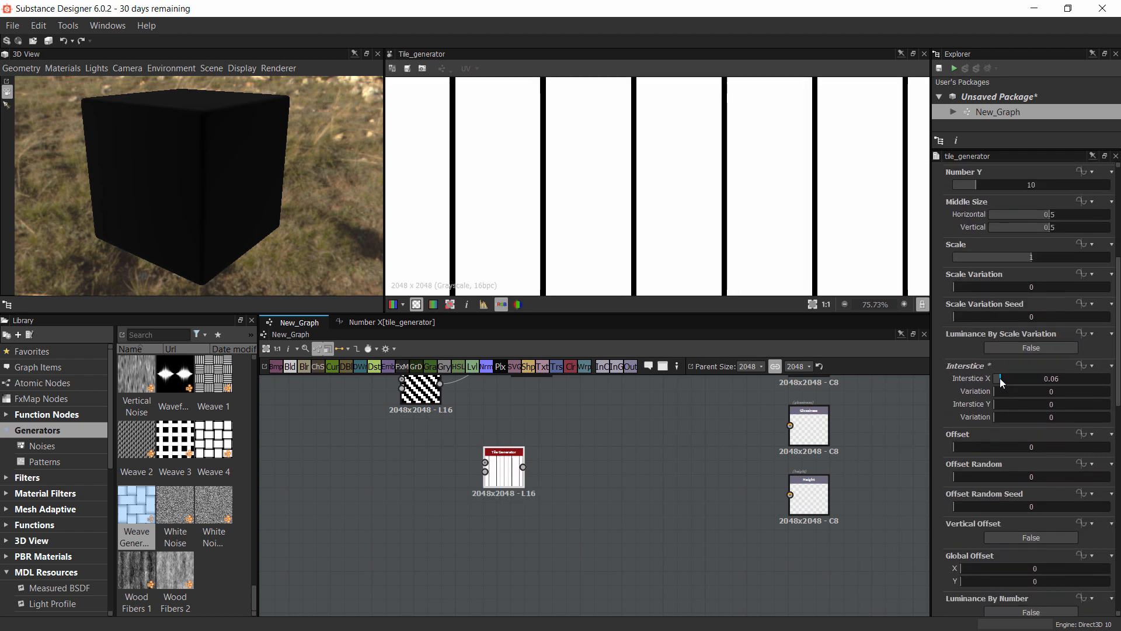
scroll(793, 229, "down", 5)
scroll(793, 229, "up", 7)
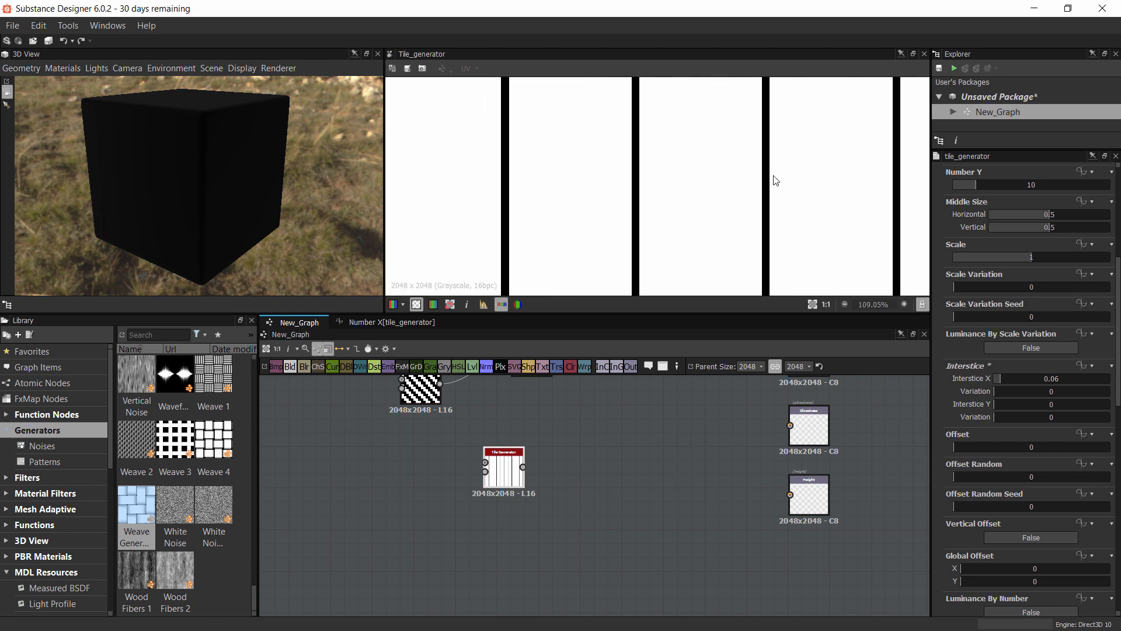
left_click_drag(996, 403, 1000, 401)
middle_click_drag(671, 444, 594, 488)
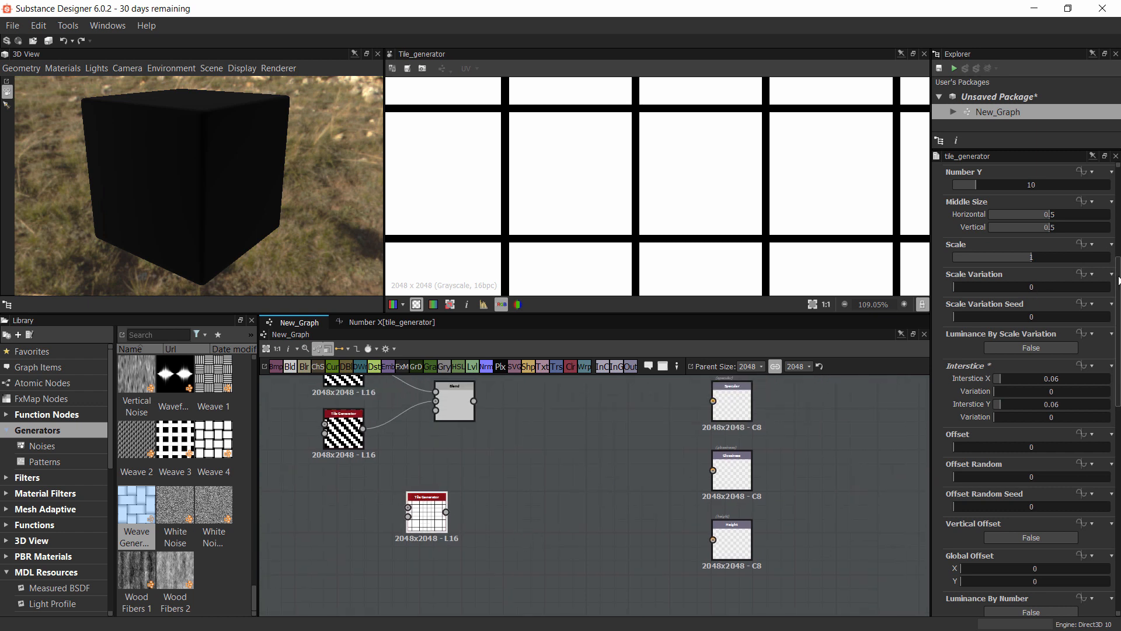
Set the new Tile Generator's Number Y to 20
scroll(1045, 316, "up", 5)
left_click_drag(1032, 384, 1031, 381)
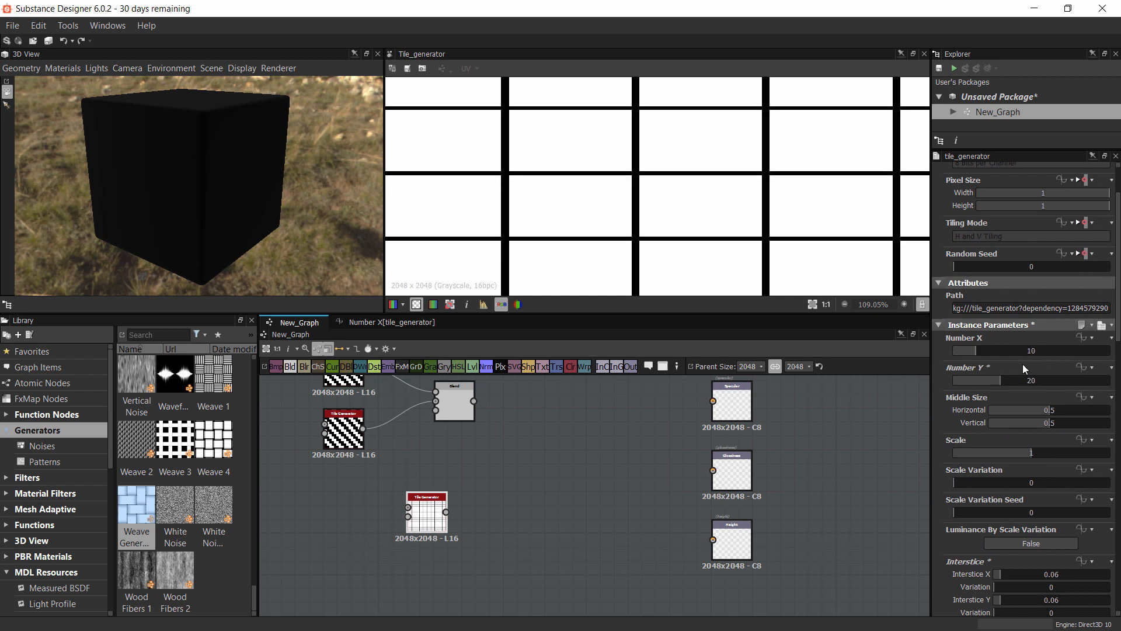
scroll(630, 212, "up", 4)
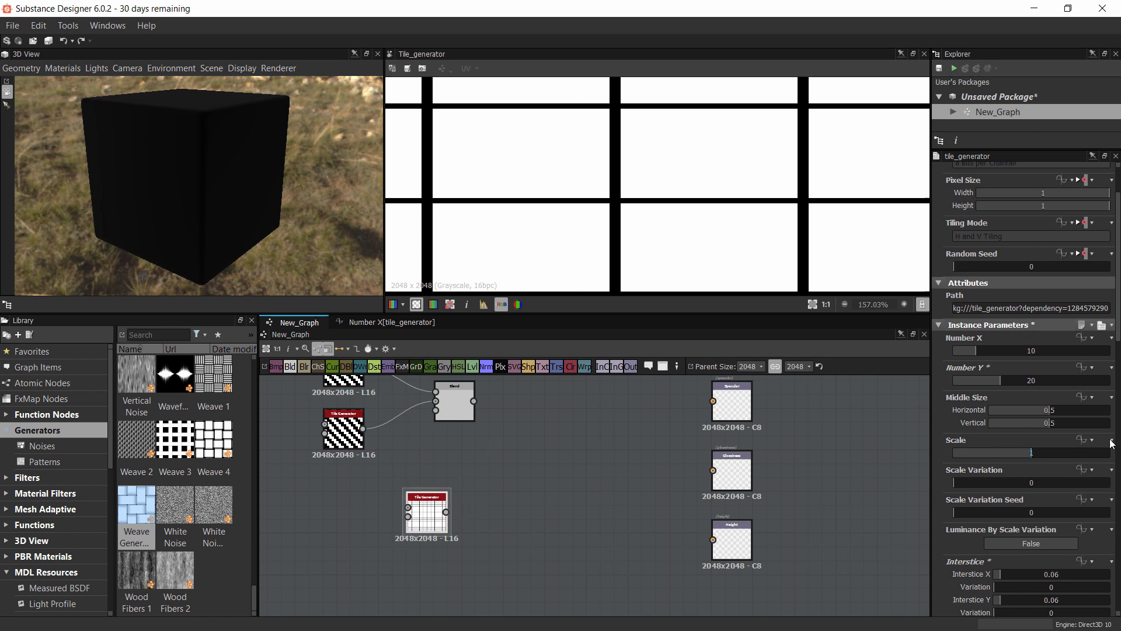
Set the new Tile Generator's Interstice X to 0.03 to even out the vertical and horizontal gaps
scroll(1016, 579, "down", 1)
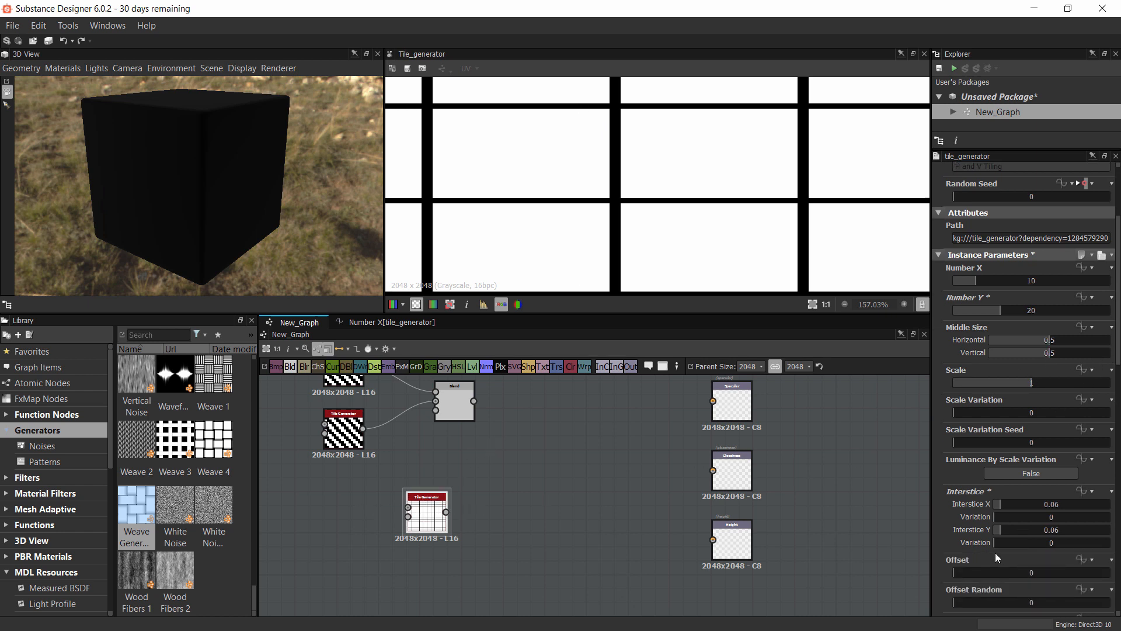
left_click_drag(1001, 530, 997, 506)
key("ctrl+z")
double_click(1046, 506)
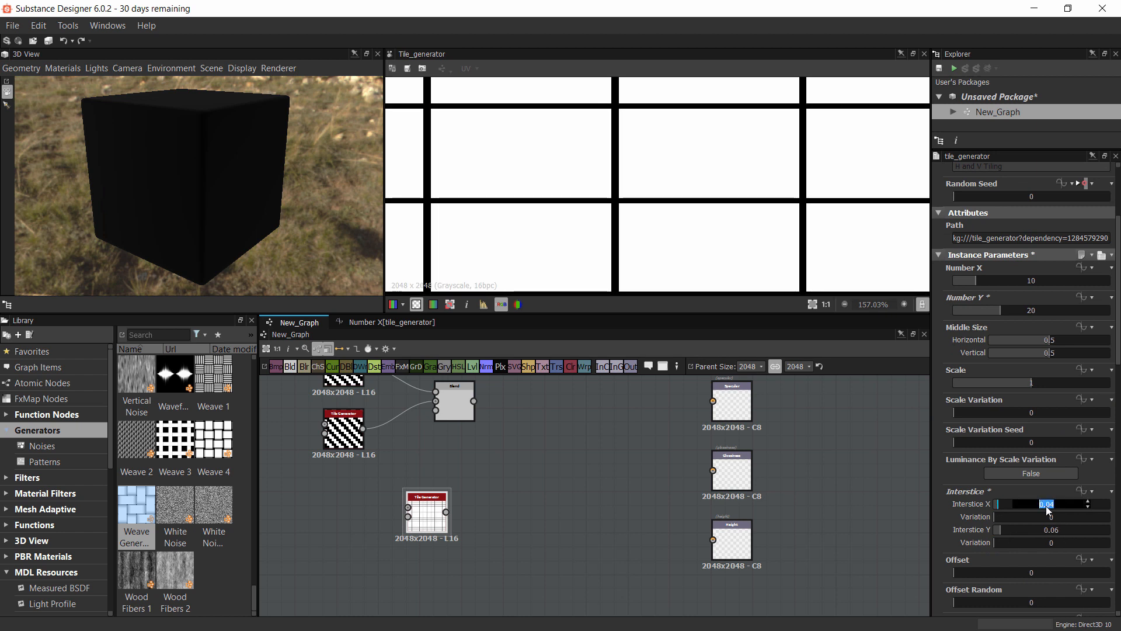
type("0.03")
key("Return")
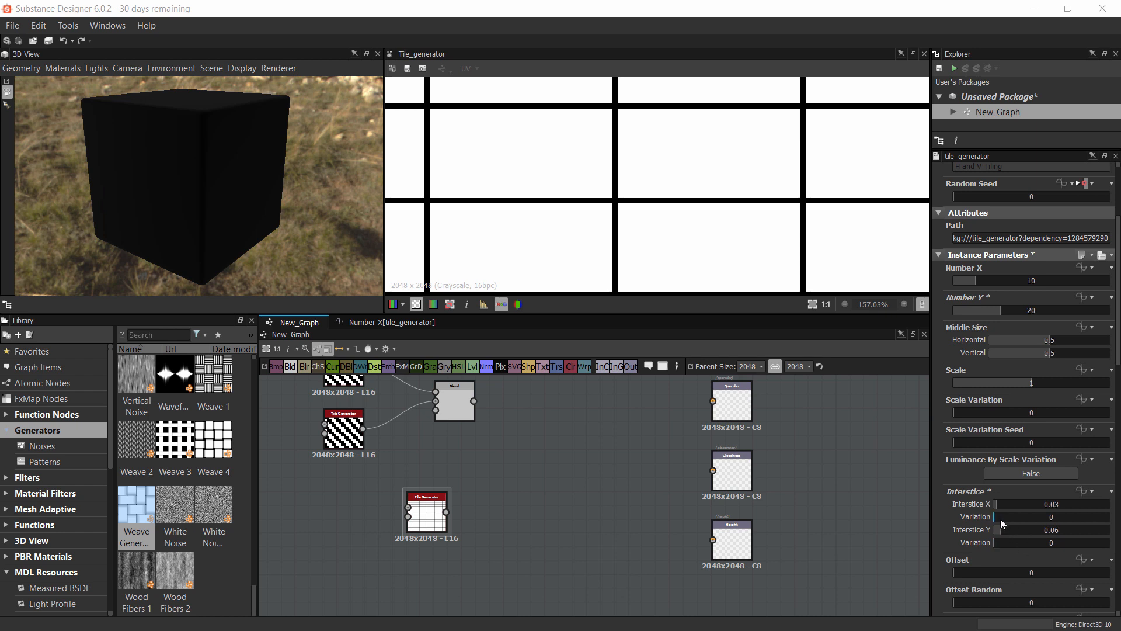
Expose the new Tile Generator's Interstice as a graph input named Interstice and expand its settings in New_Graph
left_click(1090, 491)
left_click(1054, 582)
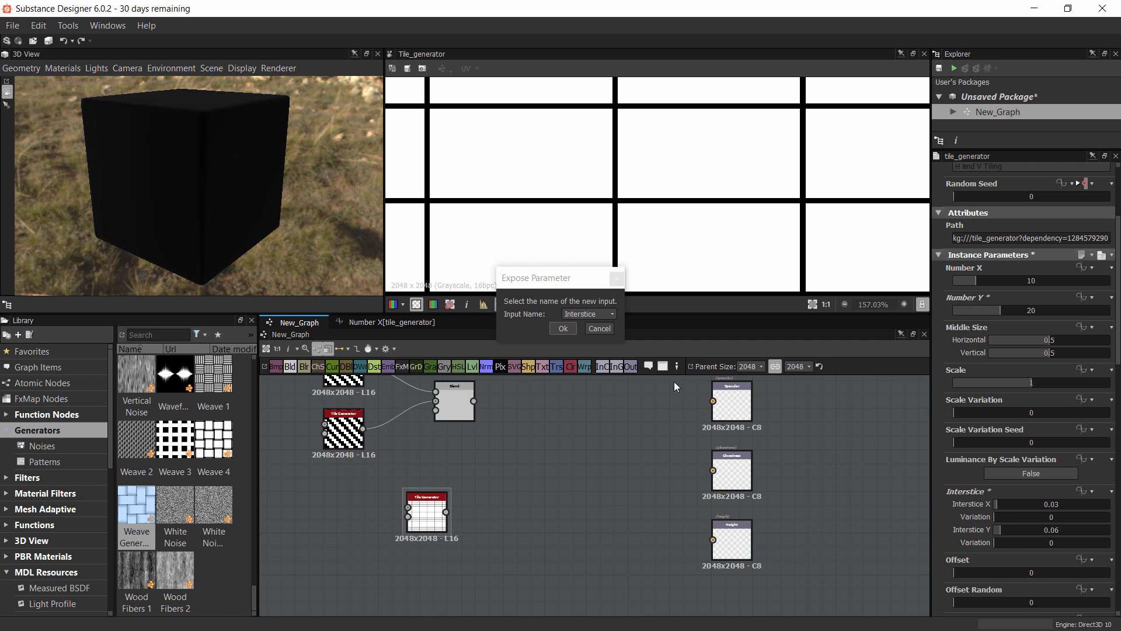
left_click(614, 314)
left_click(570, 330)
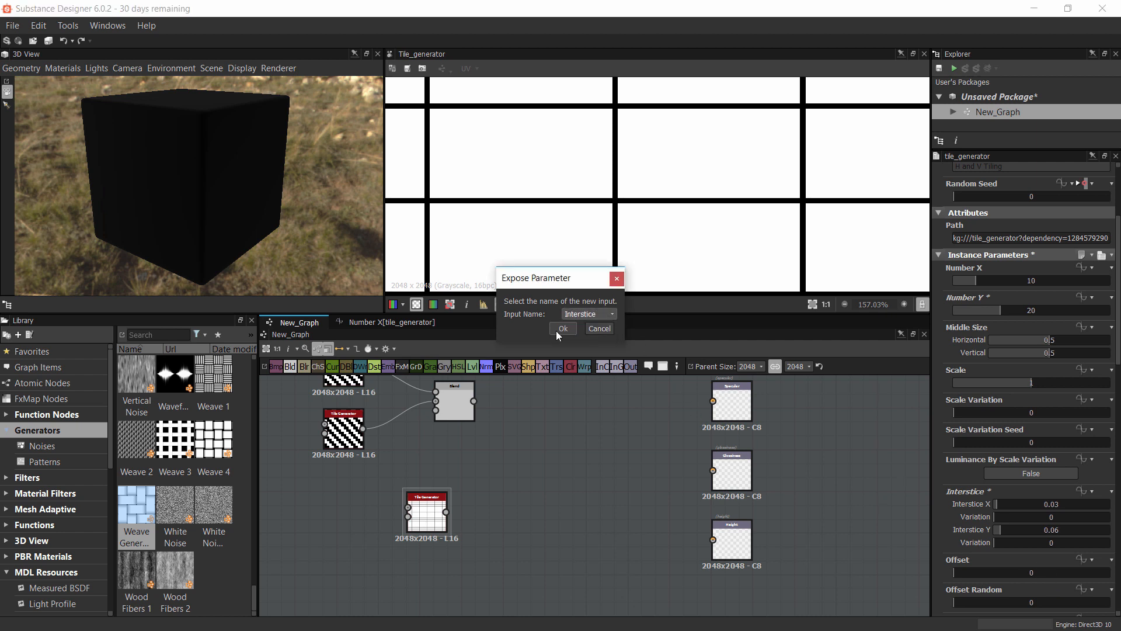
left_click(558, 329)
left_click(592, 476)
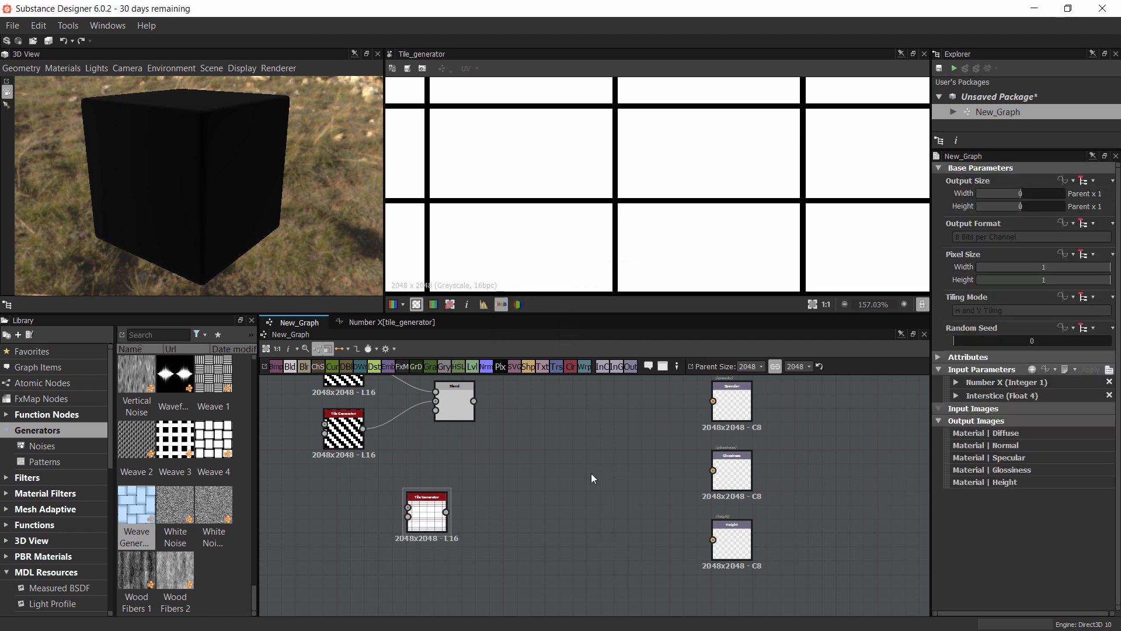
left_click(956, 395)
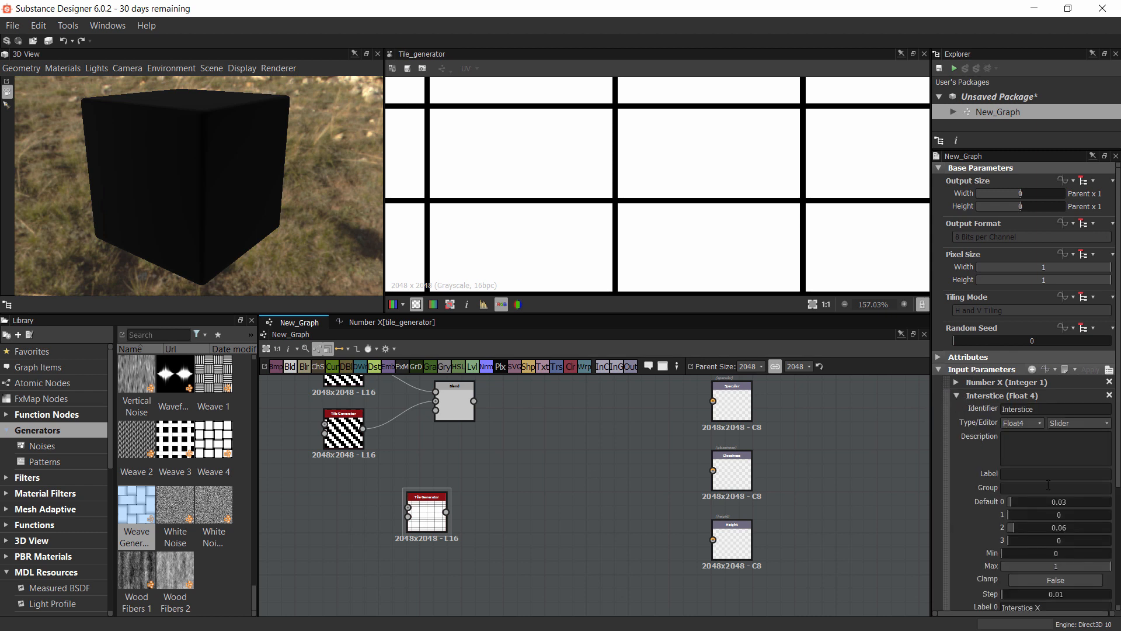
scroll(1049, 454, "down", 2)
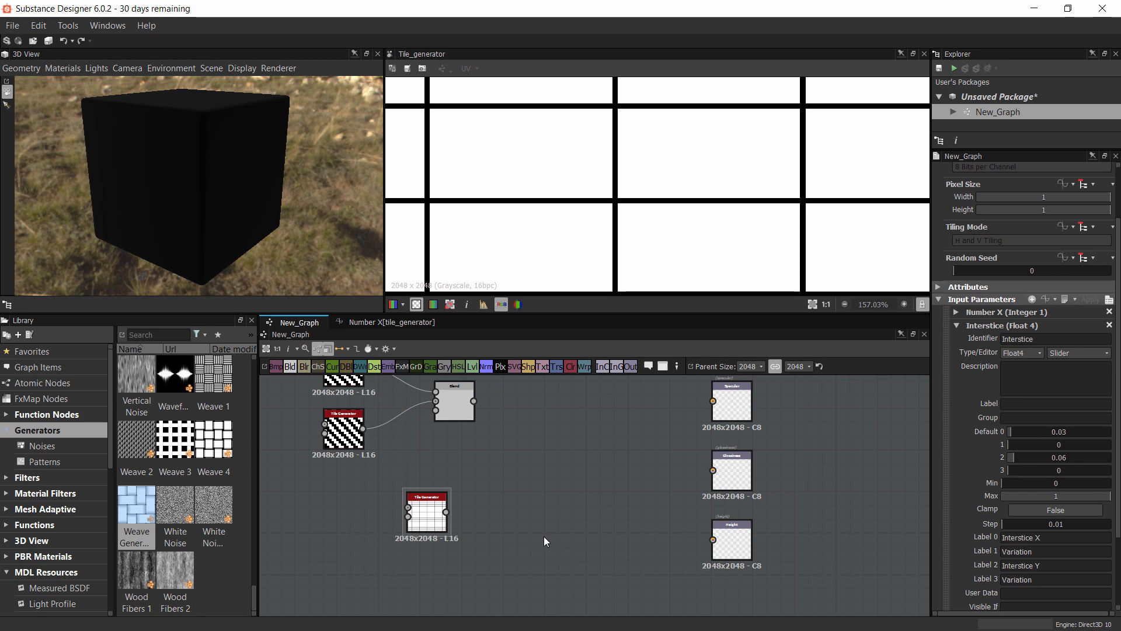
Replace the new Tile Generator's exposed Interstice with an empty user function and open that function for editing
left_click(435, 528)
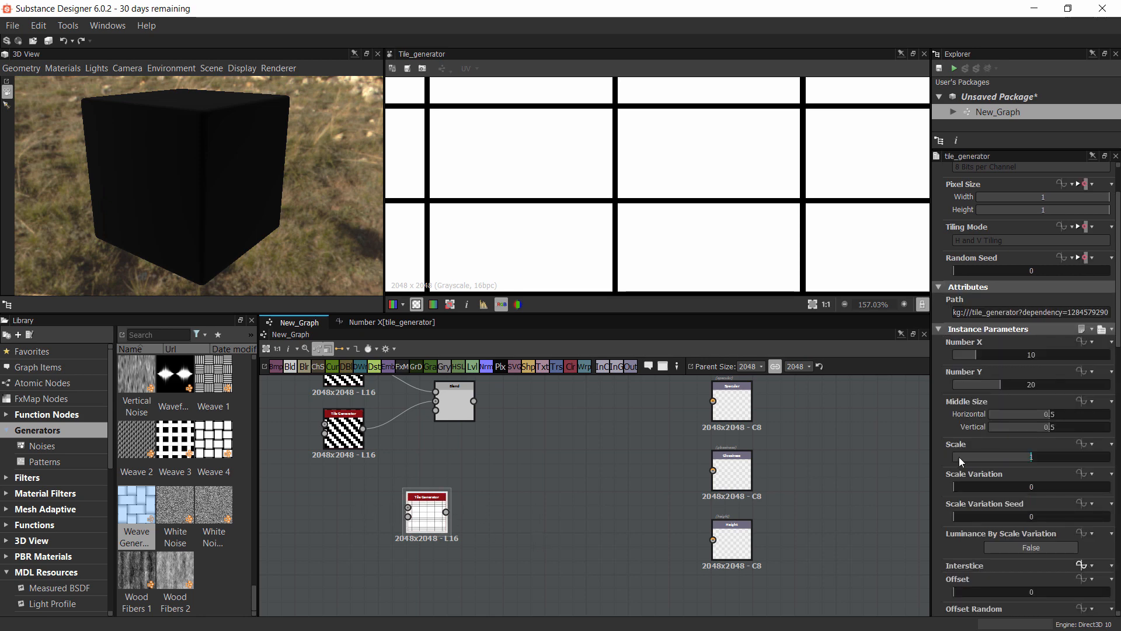
scroll(1035, 495, "down", 8)
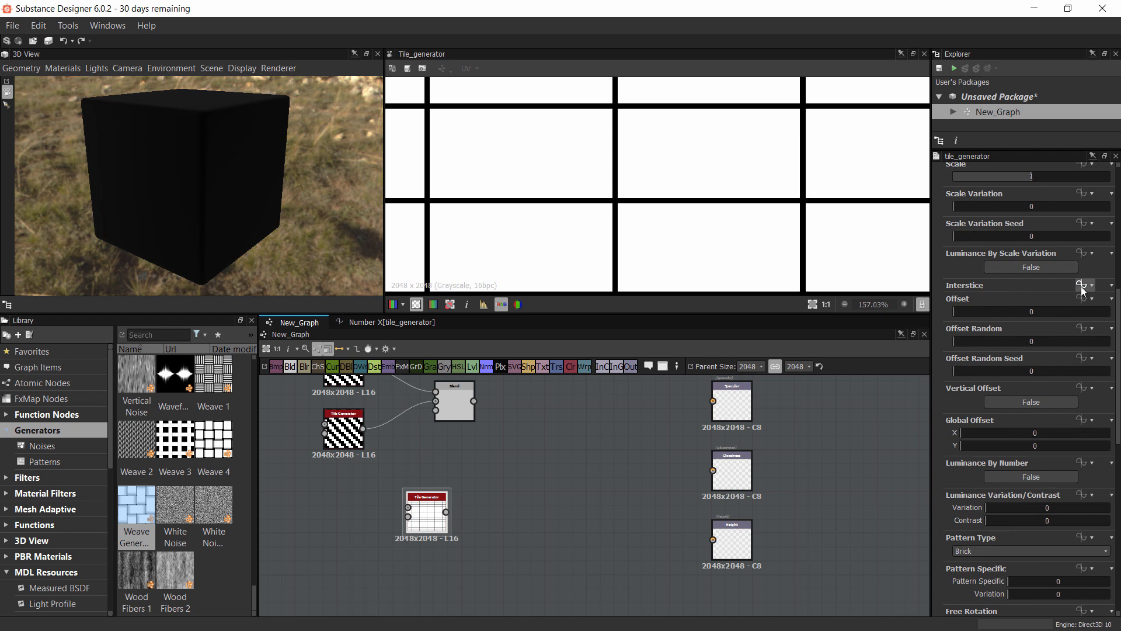
left_click(1088, 285)
left_click(1062, 370)
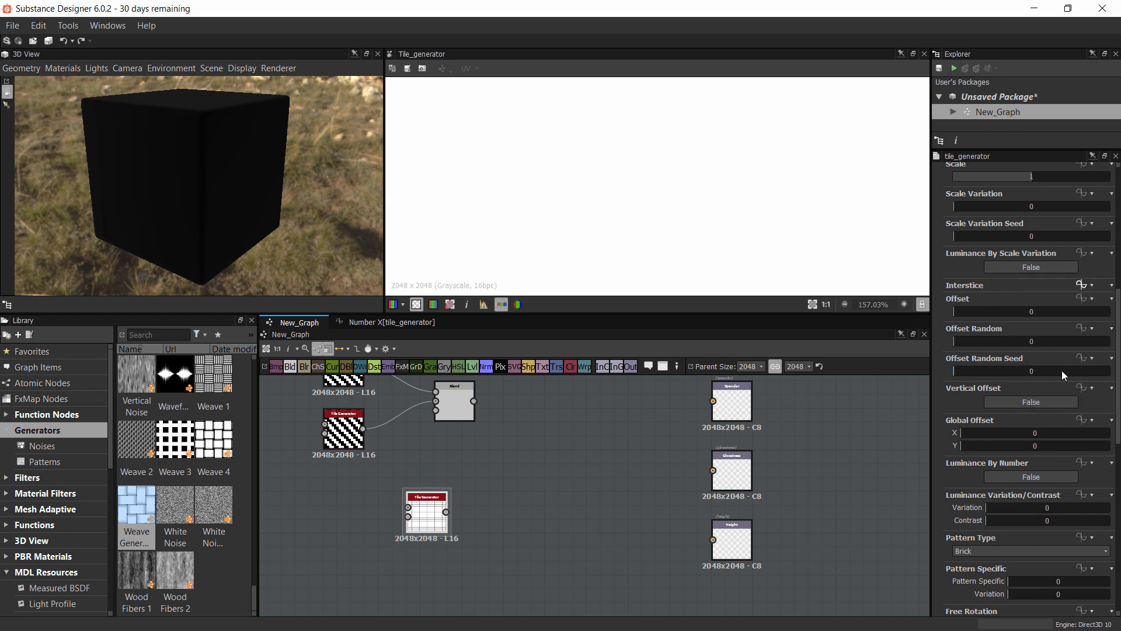
left_click(1081, 285)
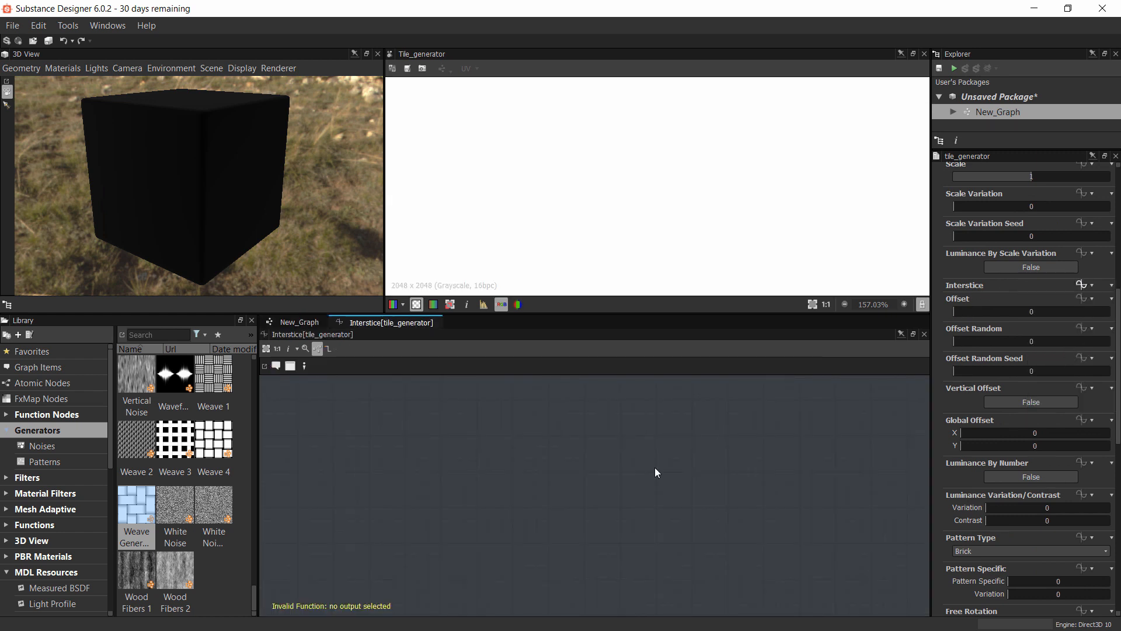
right_click(712, 490)
left_click(650, 491)
right_click(596, 442)
left_click(542, 420)
right_click(527, 446)
left_click(477, 456)
Add a Vector Float4 node to the Interstice function and set it as the output node
right_click(545, 424)
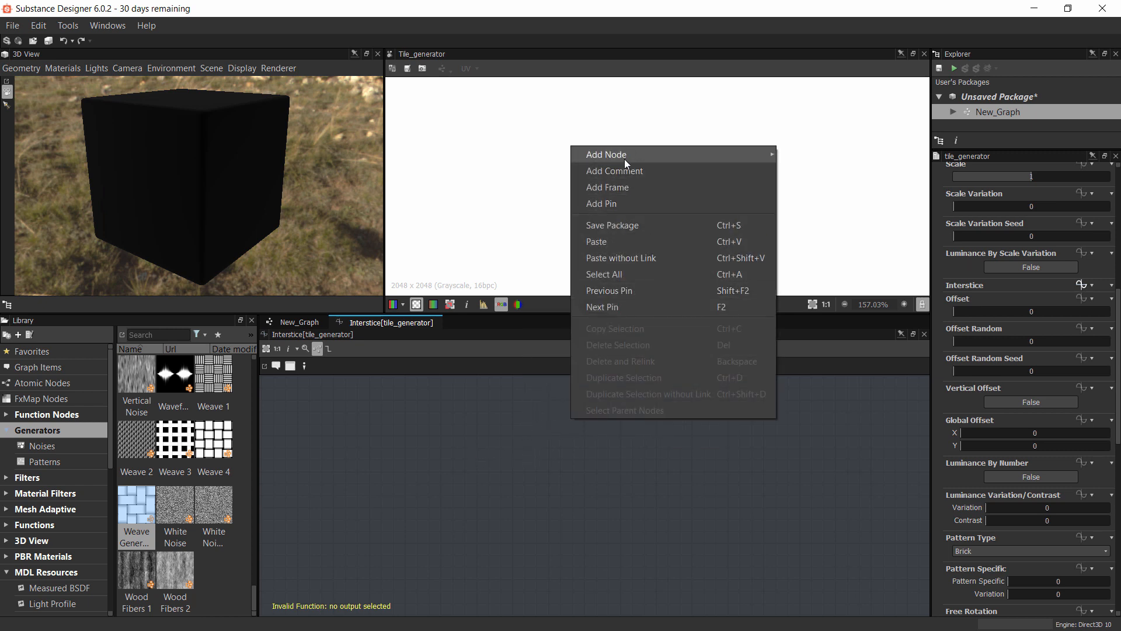
mouse_move(626, 154)
mouse_move(814, 170)
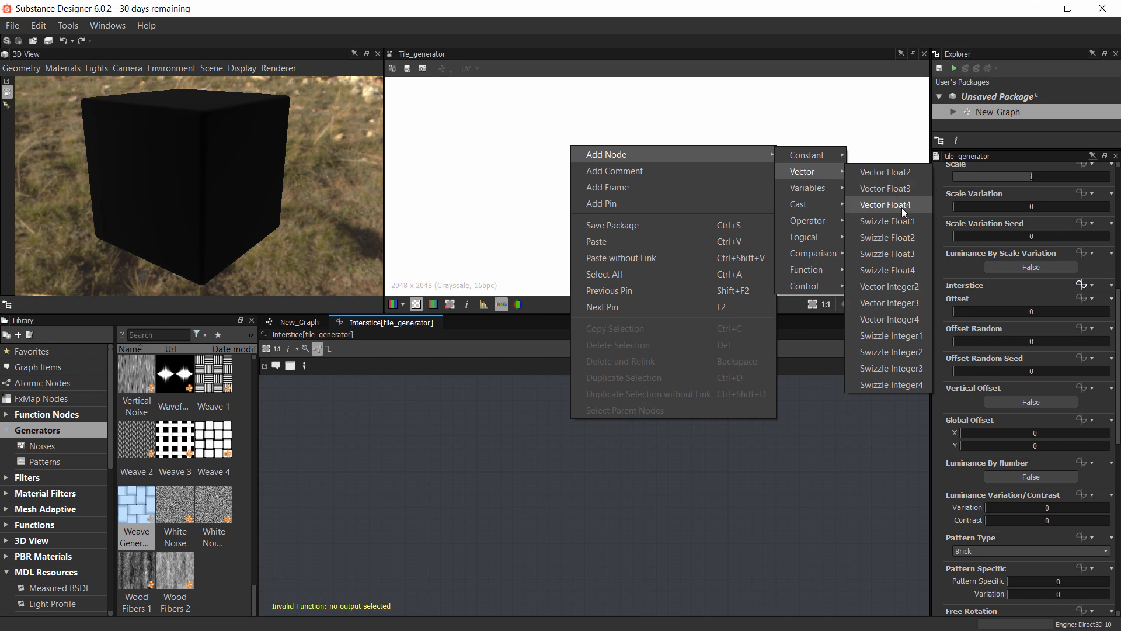
left_click(883, 205)
left_click_drag(571, 418, 818, 477)
right_click(816, 479)
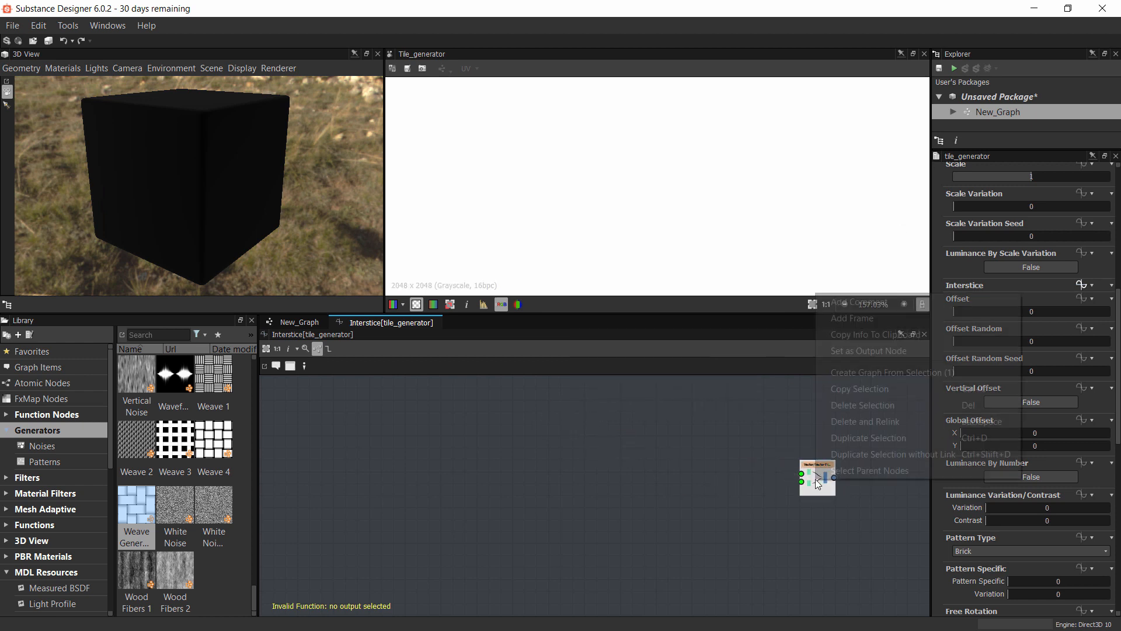
key("Escape")
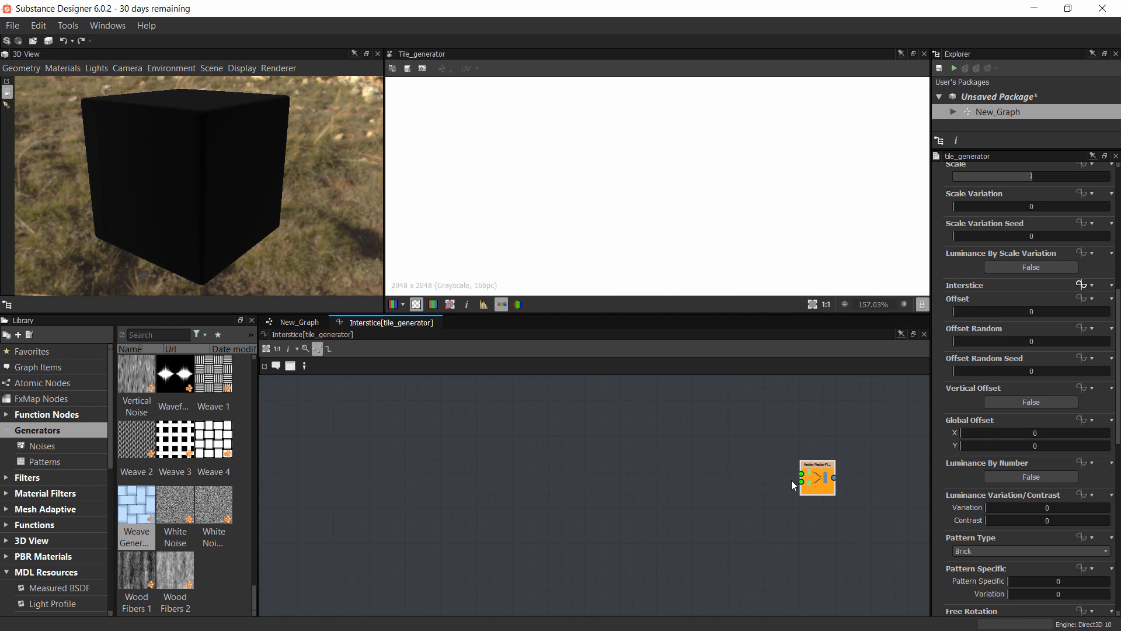
Add a Vector Float2 node, duplicate it, and stack both in front of the Vector Float4 output node
right_click(622, 405)
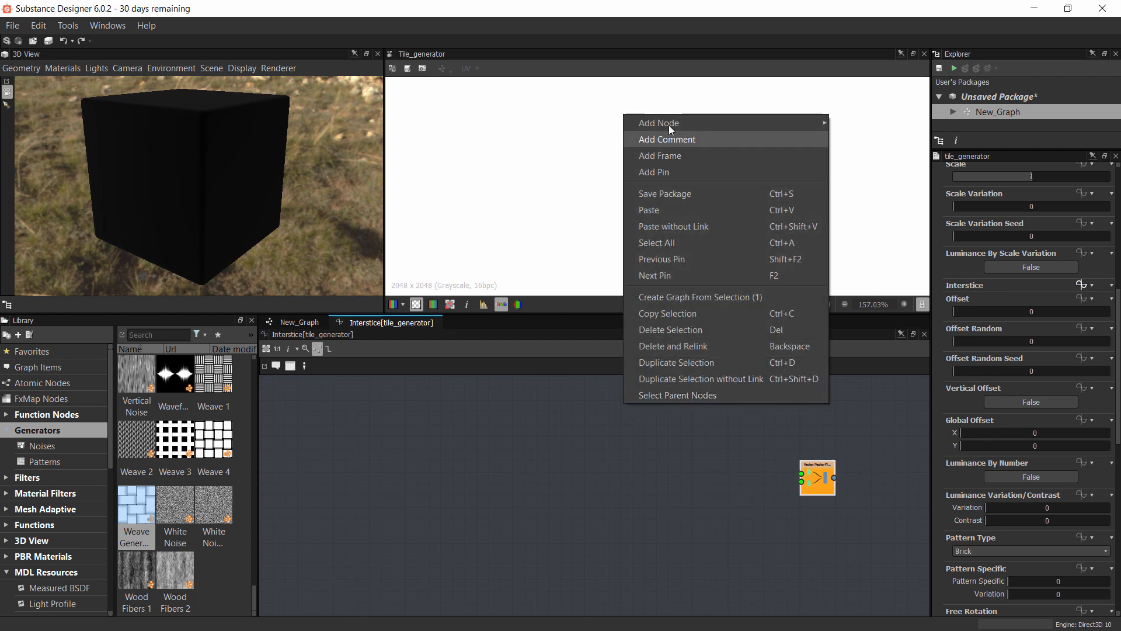
mouse_move(668, 122)
mouse_move(864, 139)
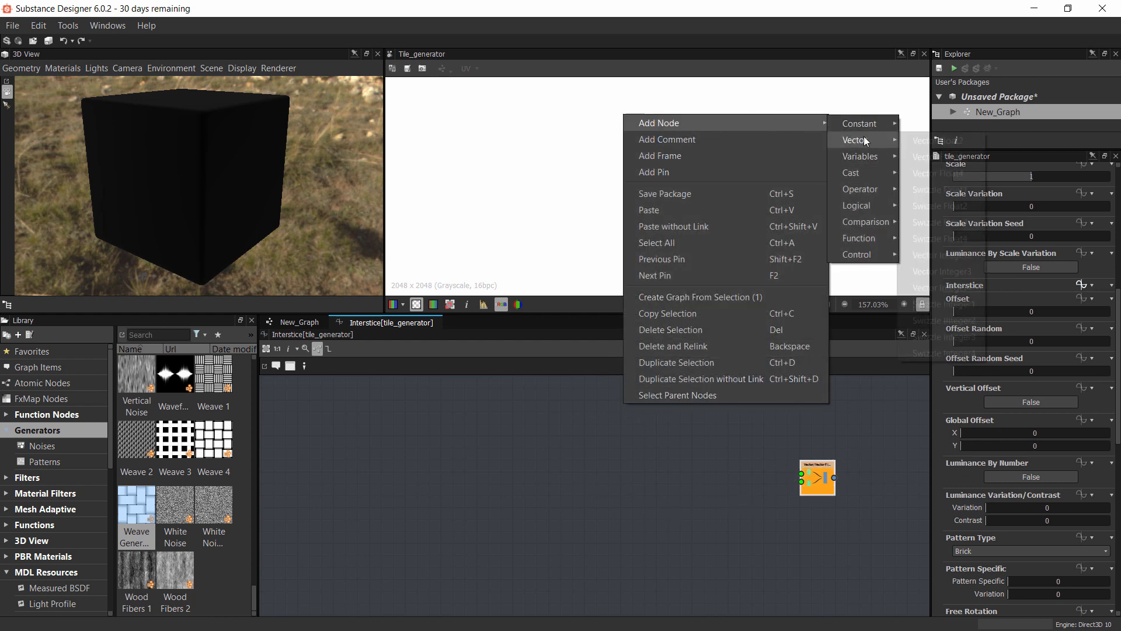
left_click(965, 185)
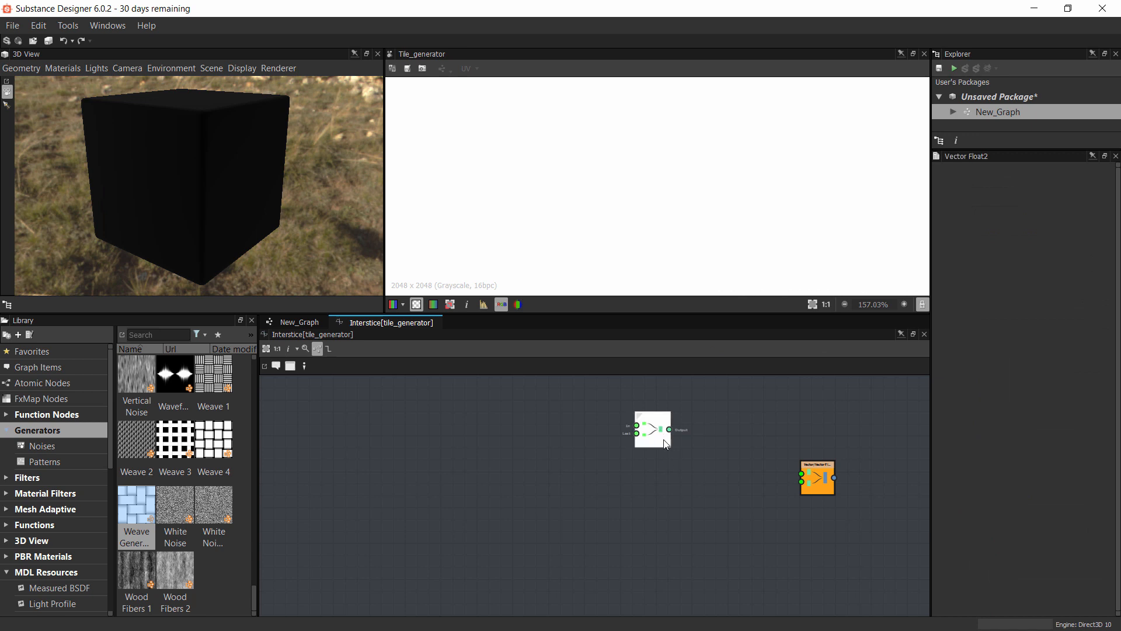
key("ctrl+d")
left_click_drag(611, 497, 664, 510)
left_click_drag(670, 438, 704, 462)
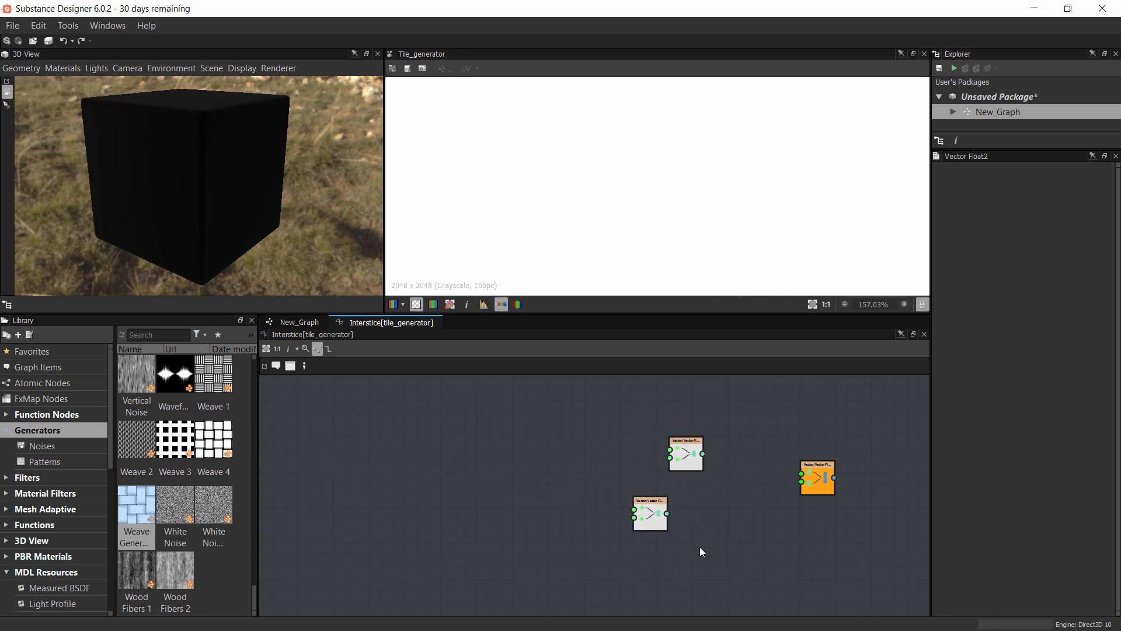
left_click_drag(671, 516, 706, 533)
Connect the upper Vector Float2 to the first input of the Vector Float4 and the lower one to its second input
scroll(726, 482, "up", 3)
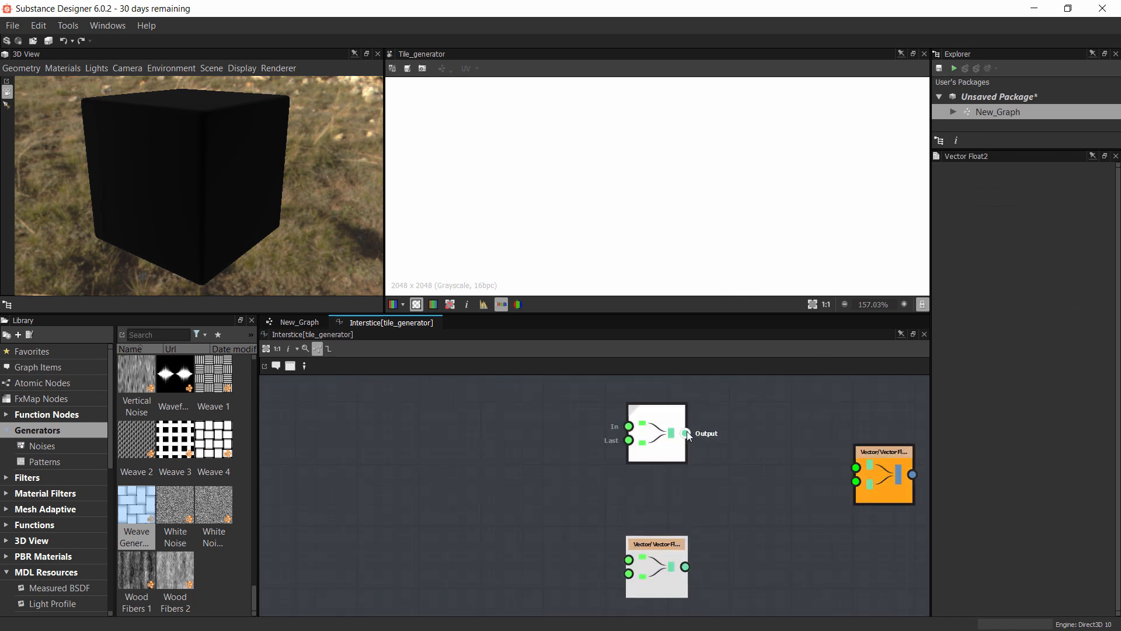
left_click_drag(685, 432, 856, 468)
left_click_drag(685, 566, 856, 481)
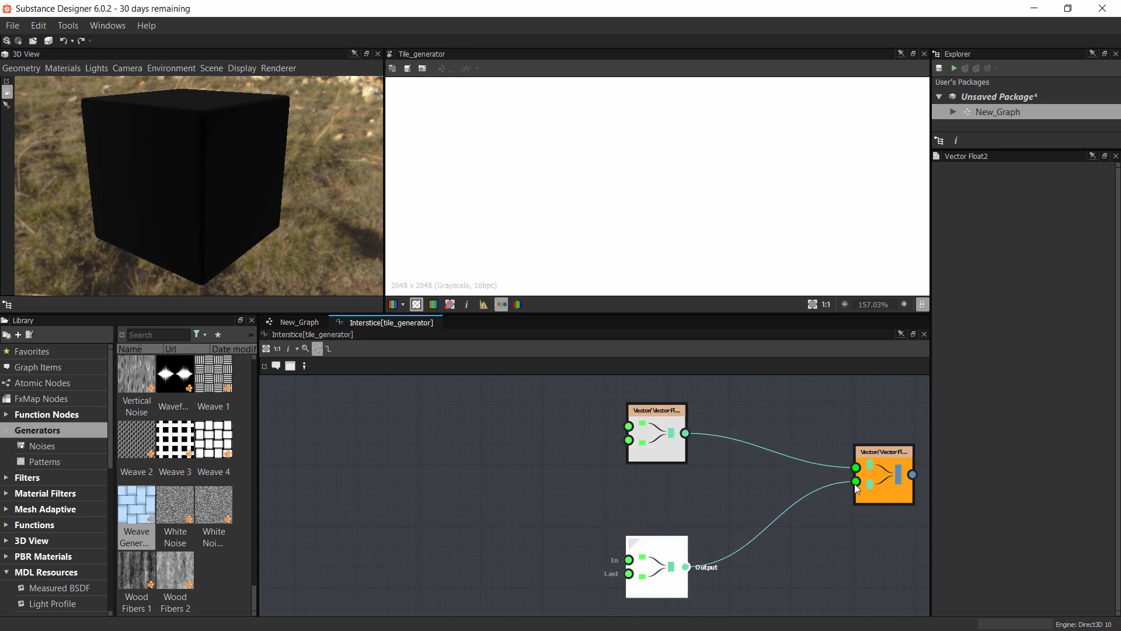
Add a constant Float node and connect it to the Last input of both Vector Float2 nodes
middle_click_drag(633, 476, 685, 467)
scroll(686, 467, "down", 1)
scroll(697, 435, "up", 3)
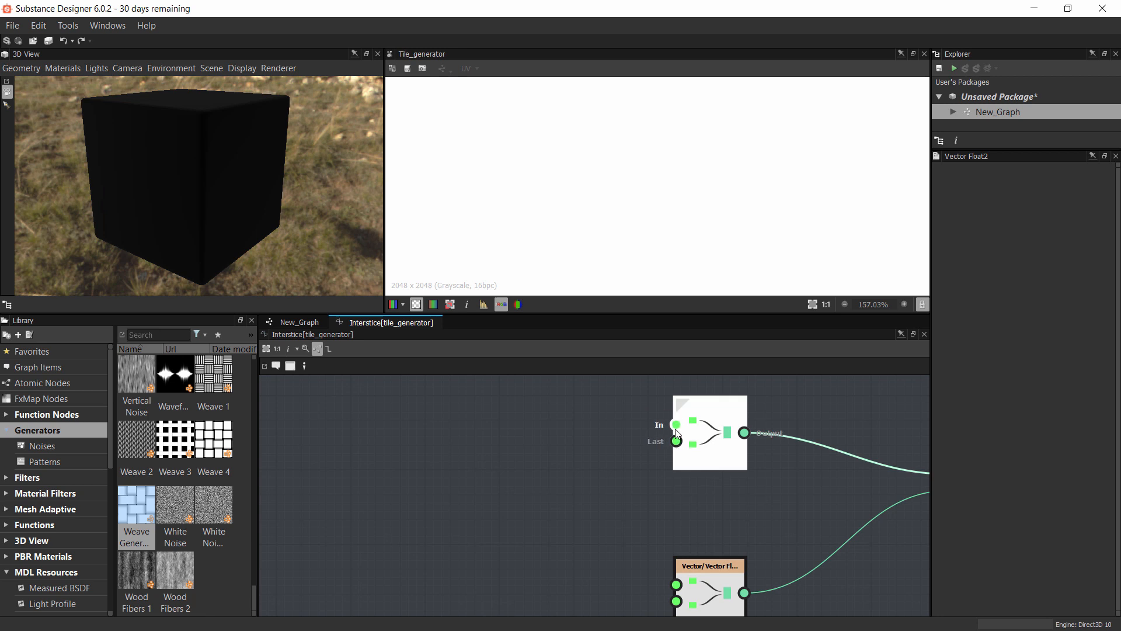
right_click(492, 436)
mouse_move(552, 155)
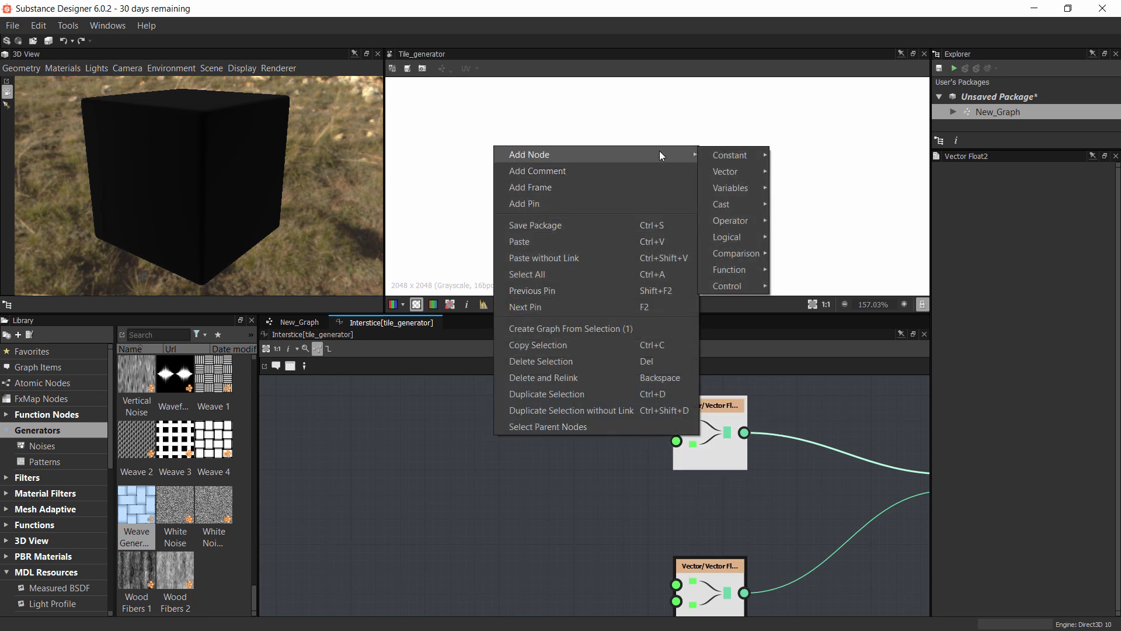
mouse_move(731, 158)
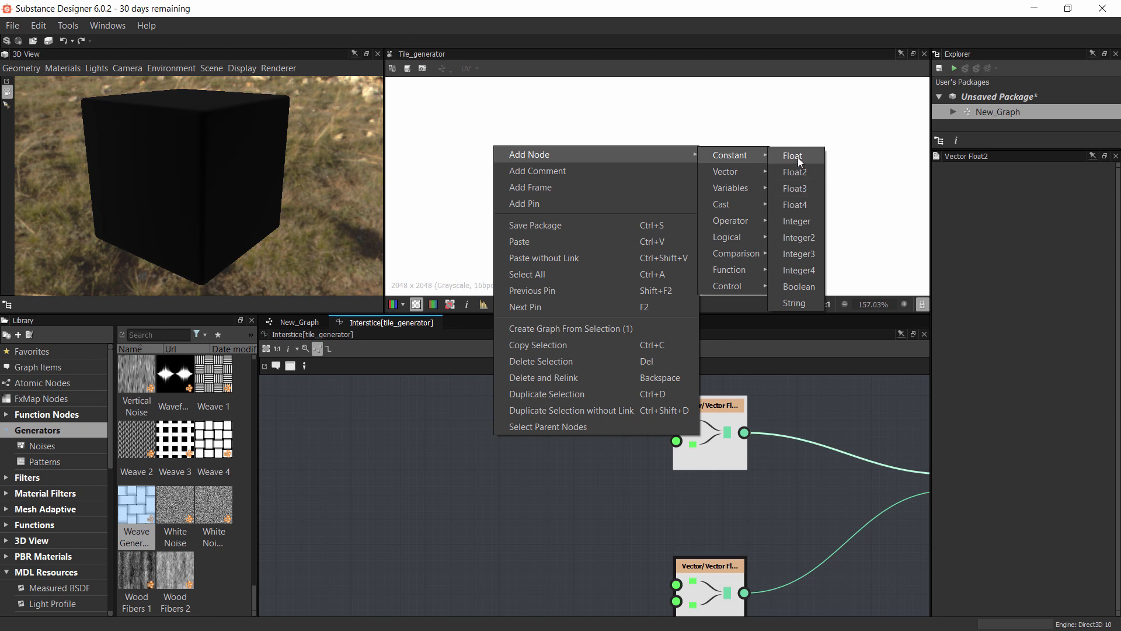
left_click(793, 155)
scroll(509, 465, "down", 1)
left_click_drag(509, 466, 646, 440)
left_click_drag(517, 434, 645, 574)
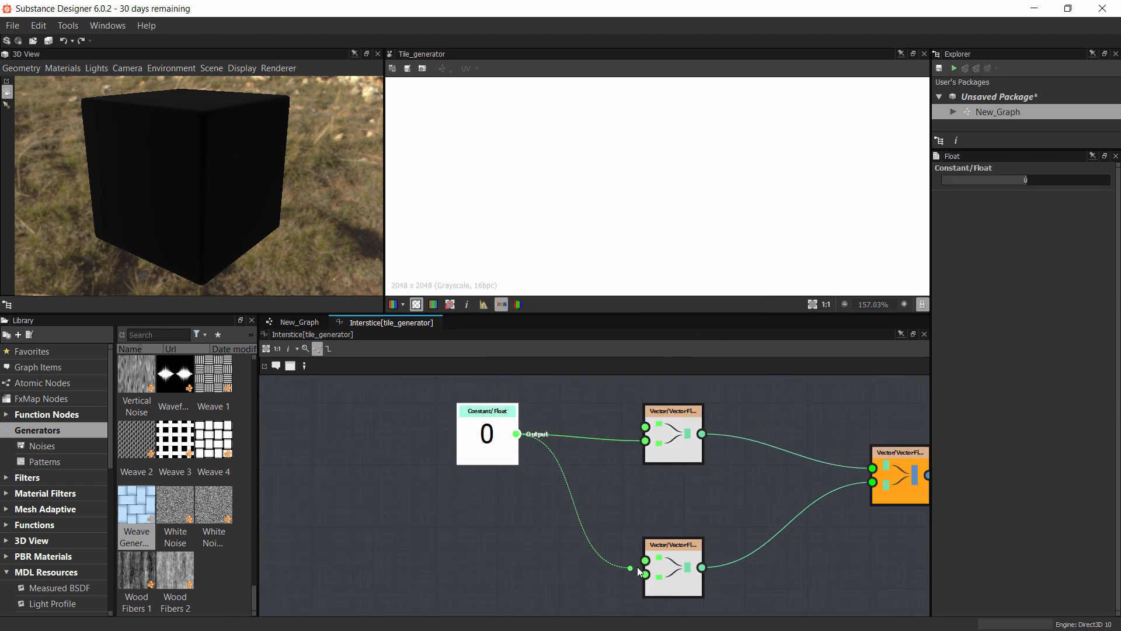
Duplicate the constant Float node and connect the copy to the In input of both Vector Float2 nodes
left_click_drag(501, 444, 480, 506)
key("ctrl+d")
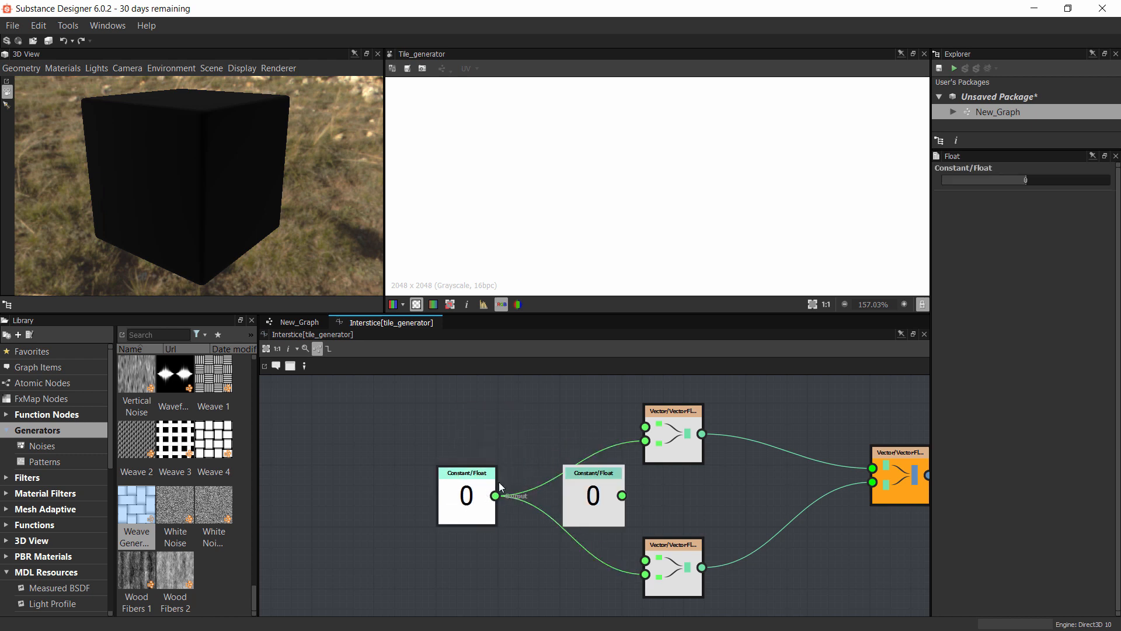
left_click_drag(590, 496, 646, 427)
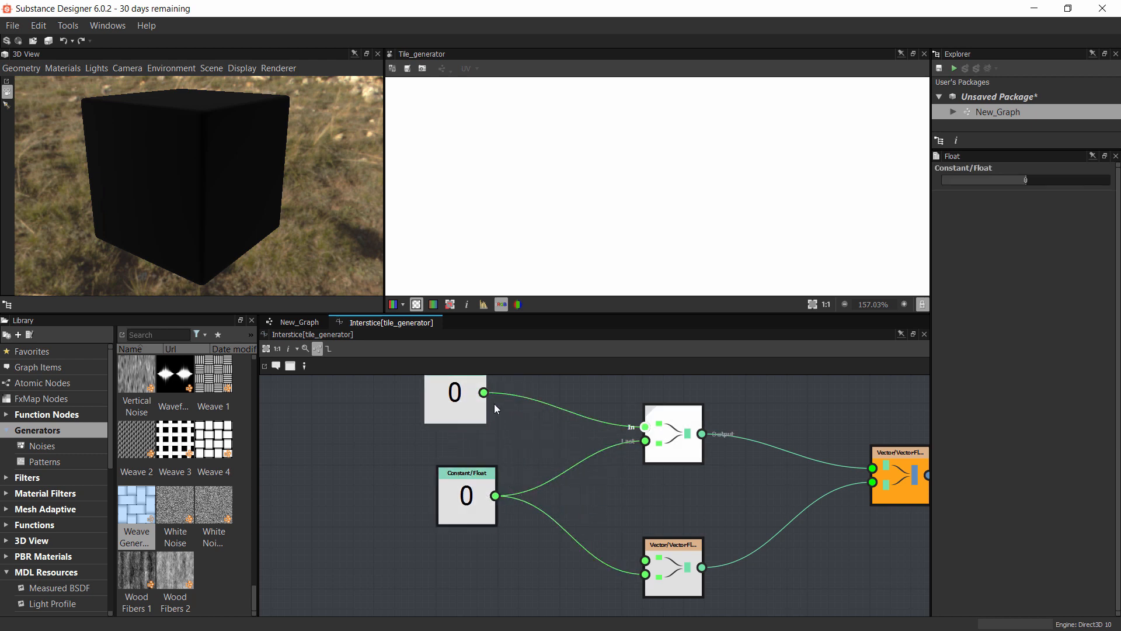
left_click_drag(485, 392, 646, 561)
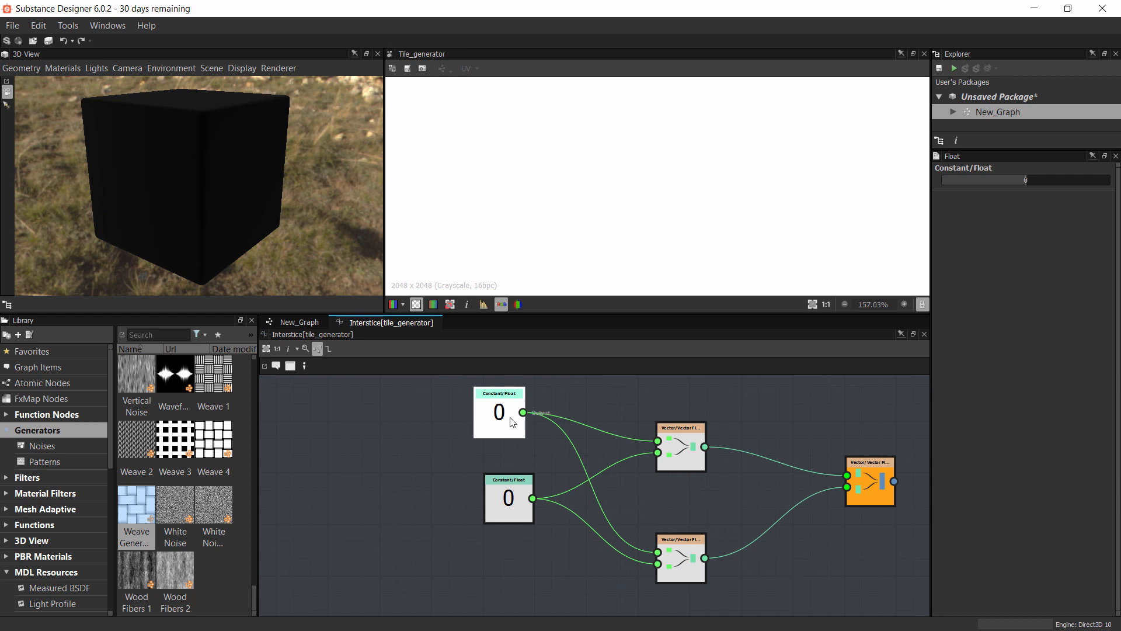
Set the Float constant feeding the In inputs to 0.056 and align the two Float nodes vertically
left_click_drag(1035, 178, 1030, 180)
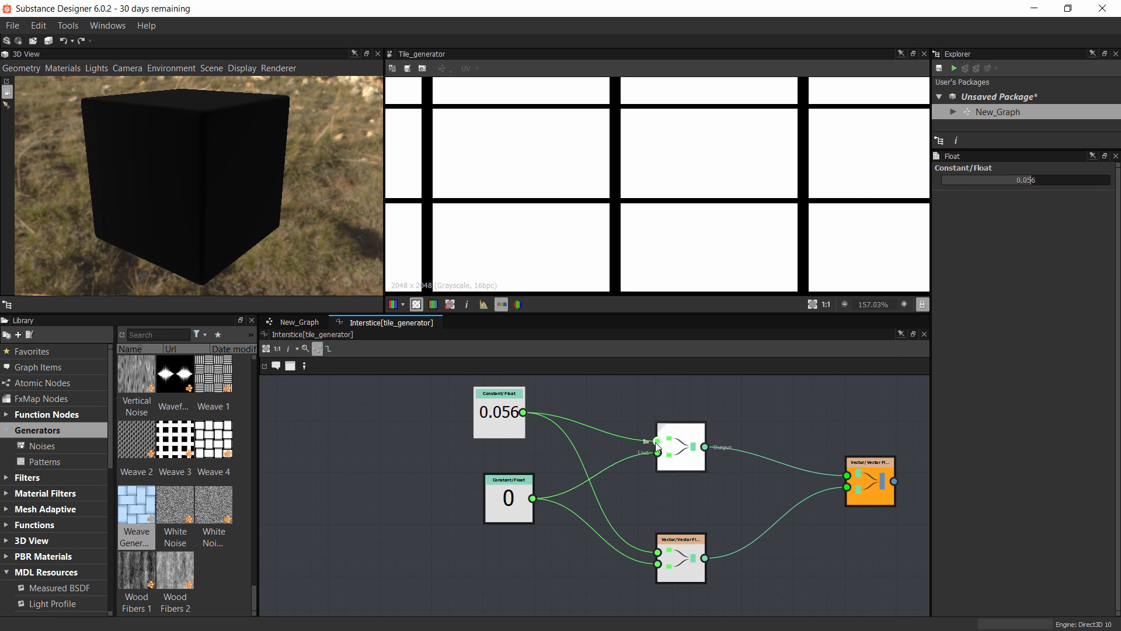
left_click_drag(509, 502, 492, 536)
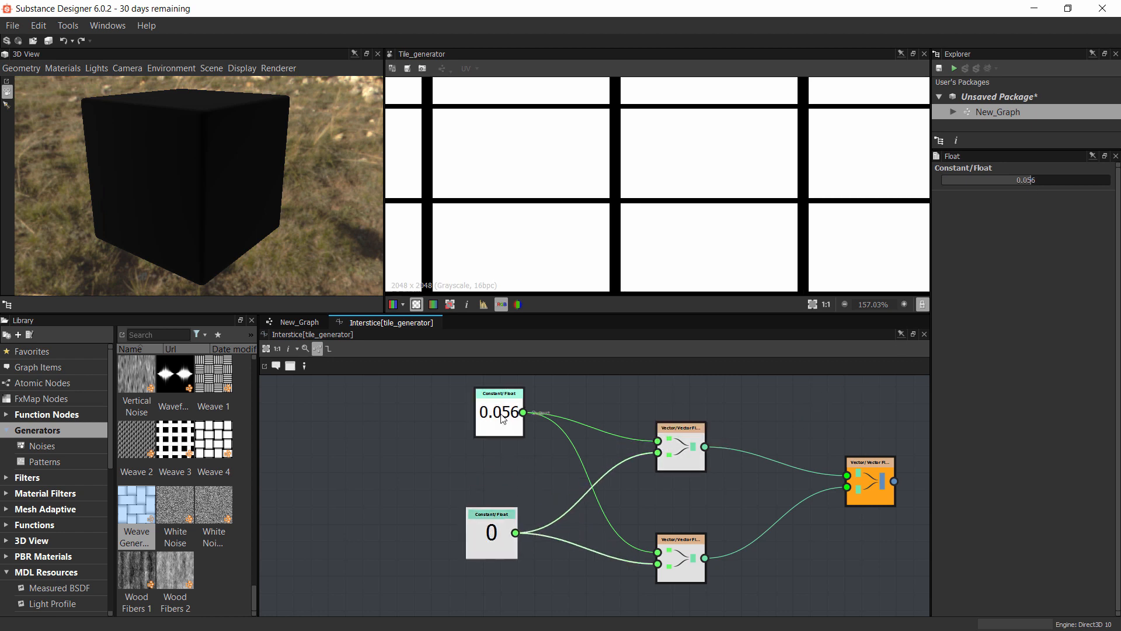
mouse_move(503, 419)
left_mouse_down()
mouse_move(510, 433)
mouse_move(496, 440)
left_mouse_up()
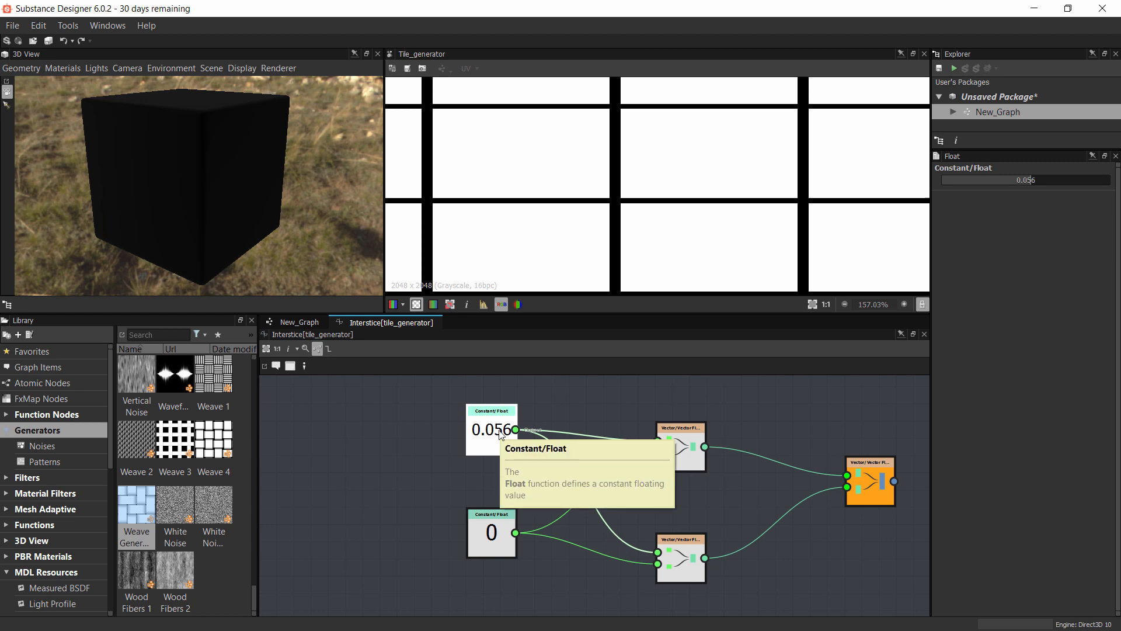
Add a new input parameter named Junta to New_Graph and delete the Interstice input parameter
left_click(300, 322)
left_click(538, 446)
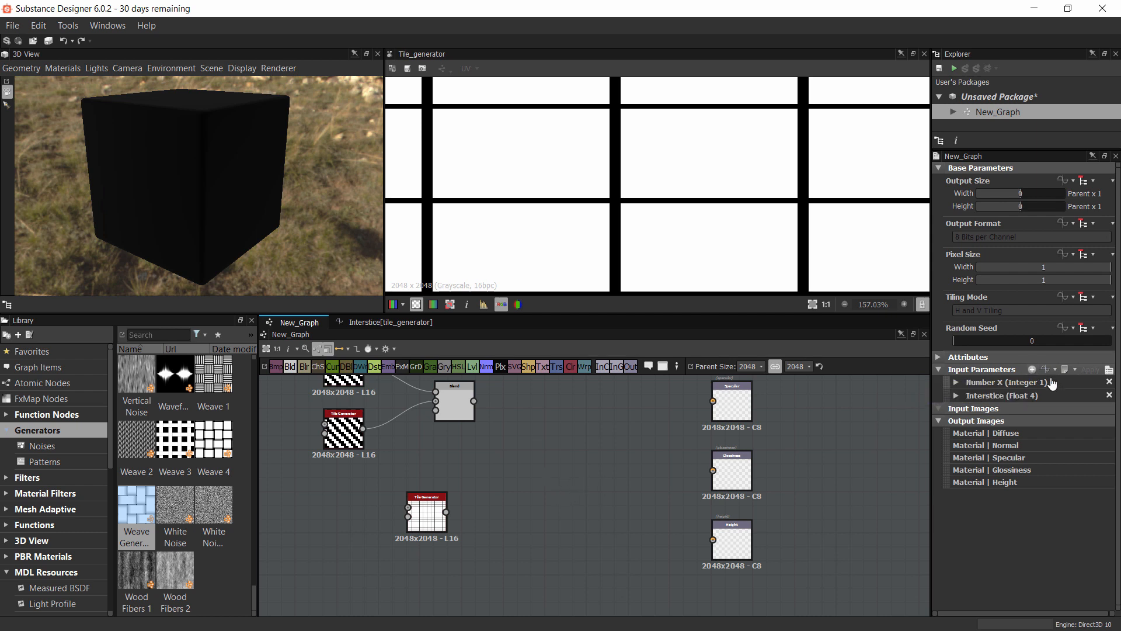
left_click(1032, 370)
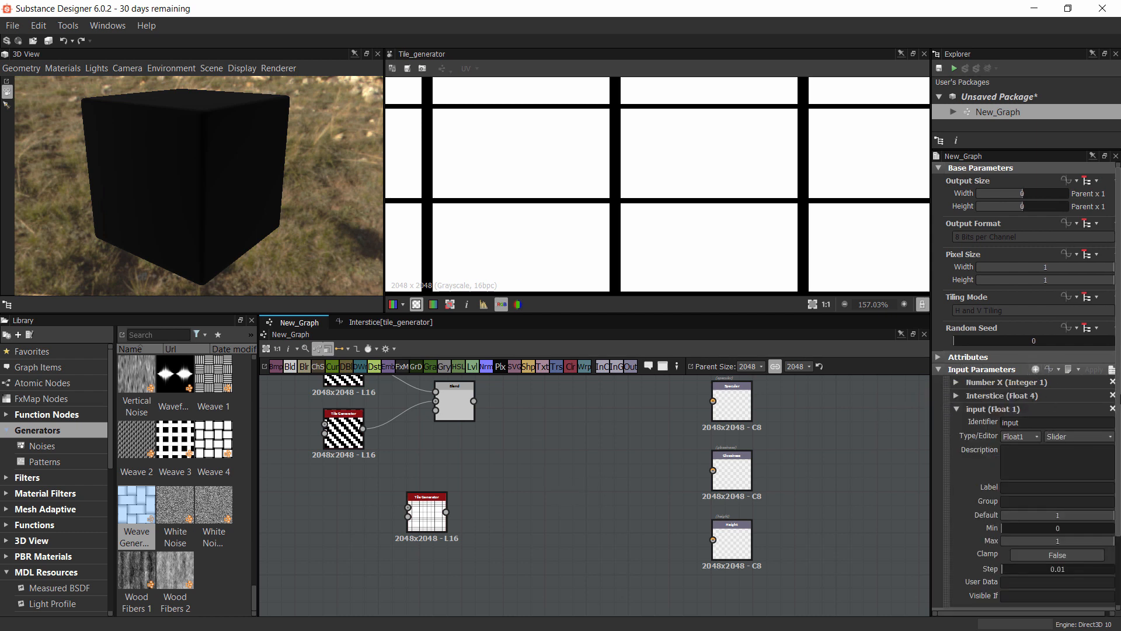
left_click(1112, 396)
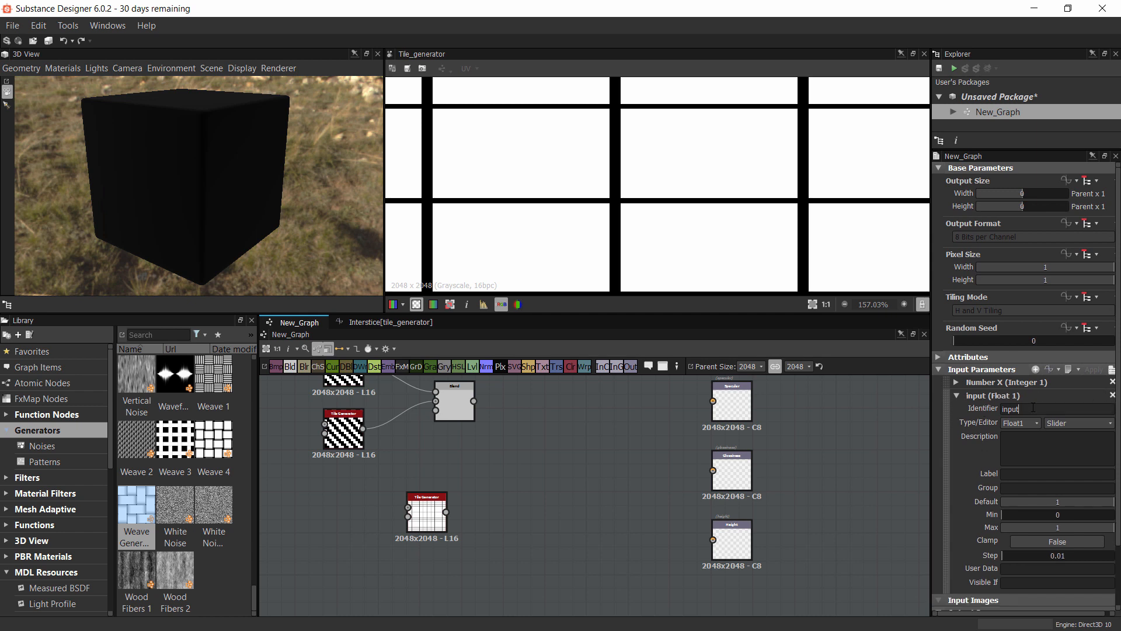
key("ctrl+a")
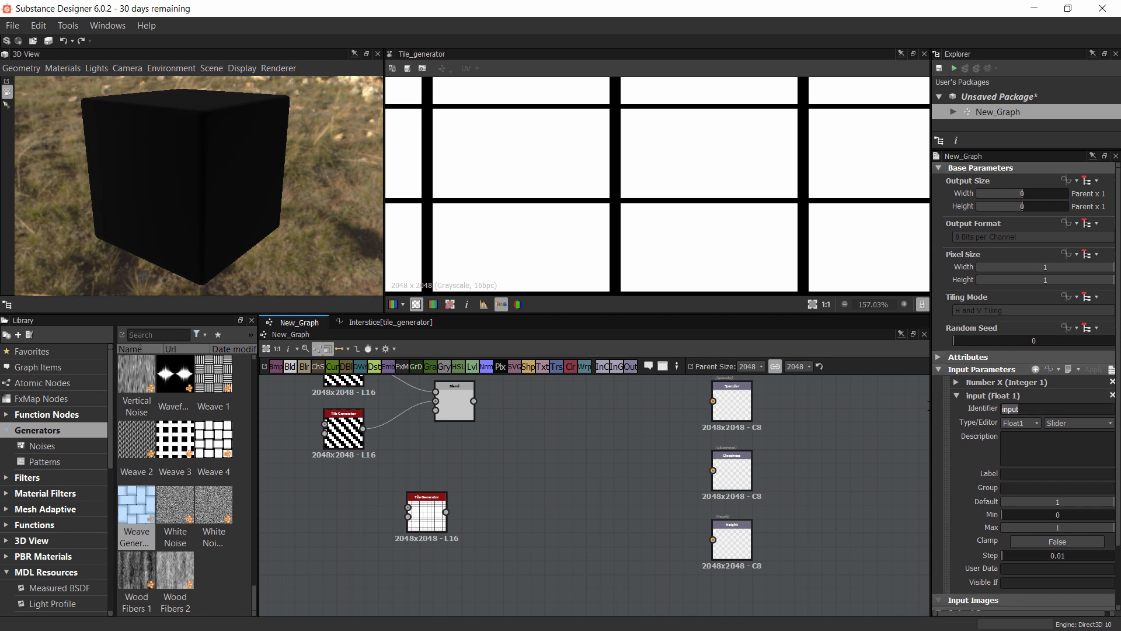
type("i")
key("Return")
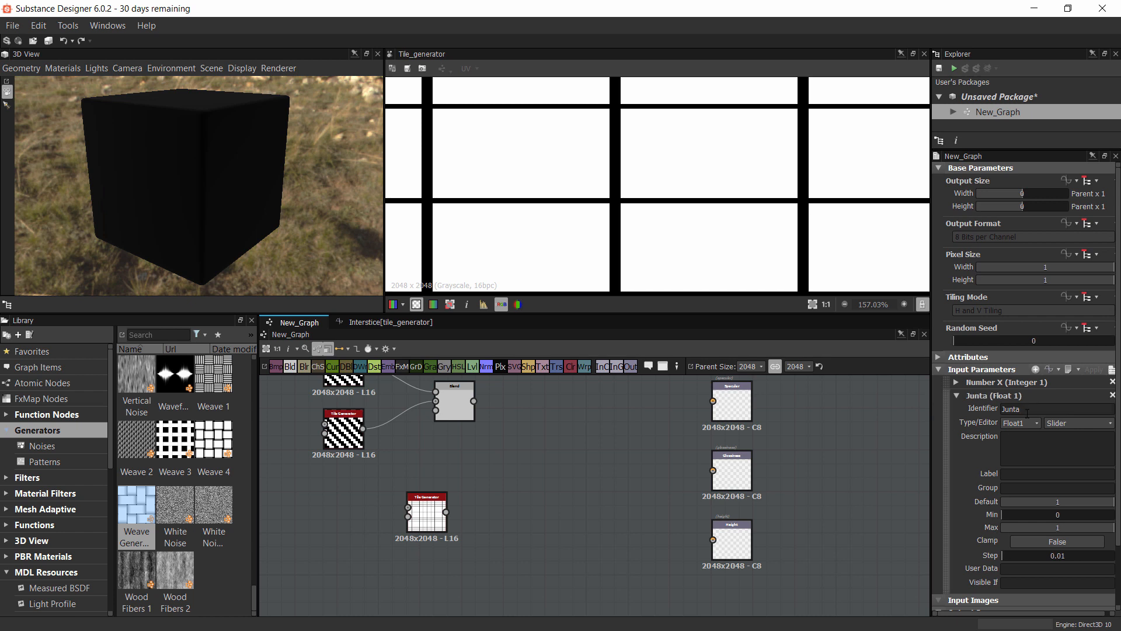
Keep the Junta parameter's type as Float1 and set its default to 0
left_click(1018, 424)
left_click(1018, 424)
double_click(1063, 502)
type("0")
key("Return")
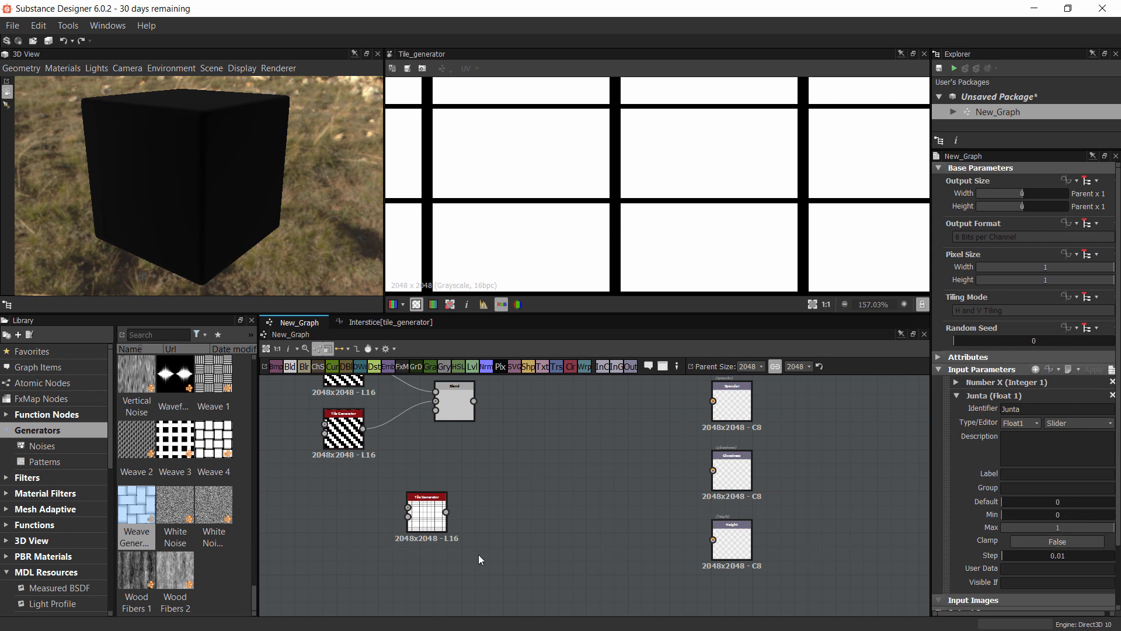
Add a Get Float node reading the variable Junta to the lower Tile Generator's Interstice function
left_click(432, 517)
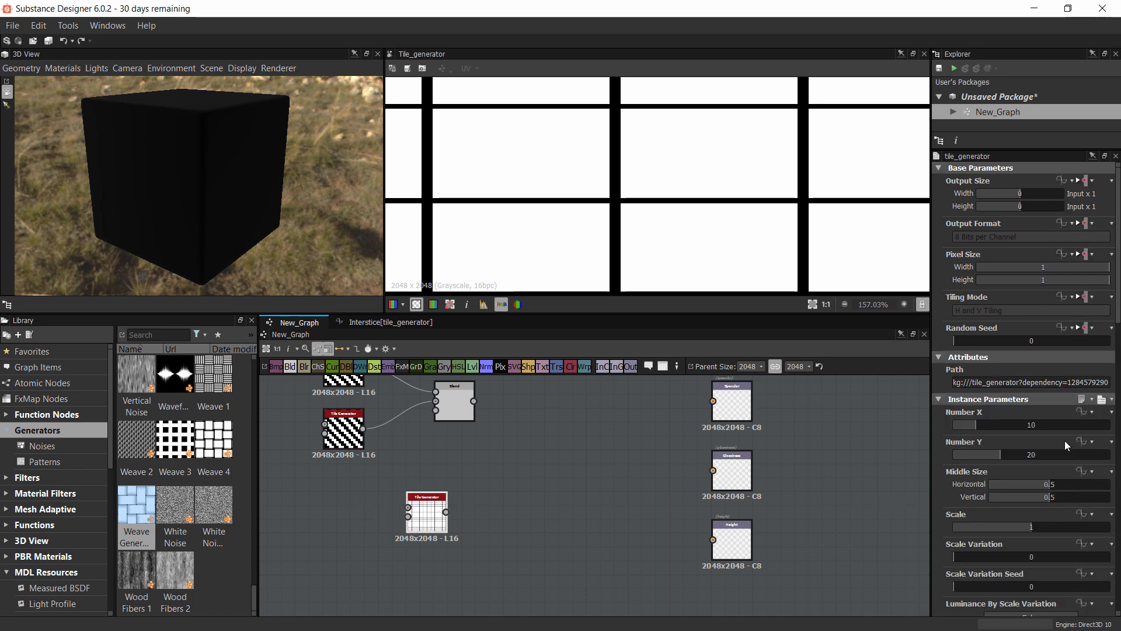
scroll(1081, 275, "down", 10)
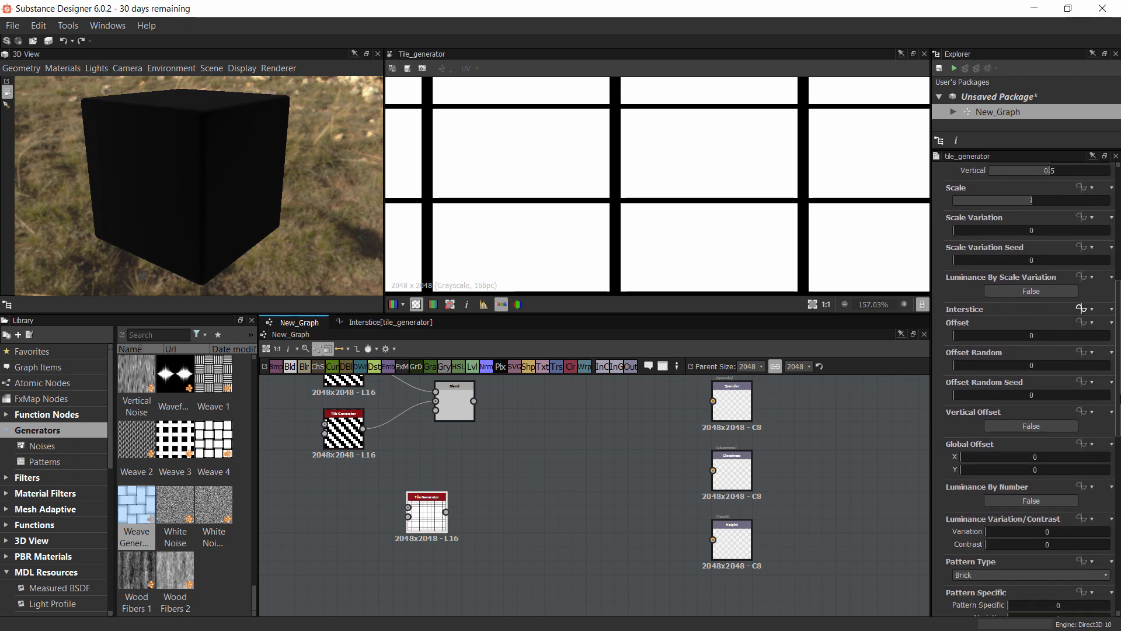
left_click(1080, 275)
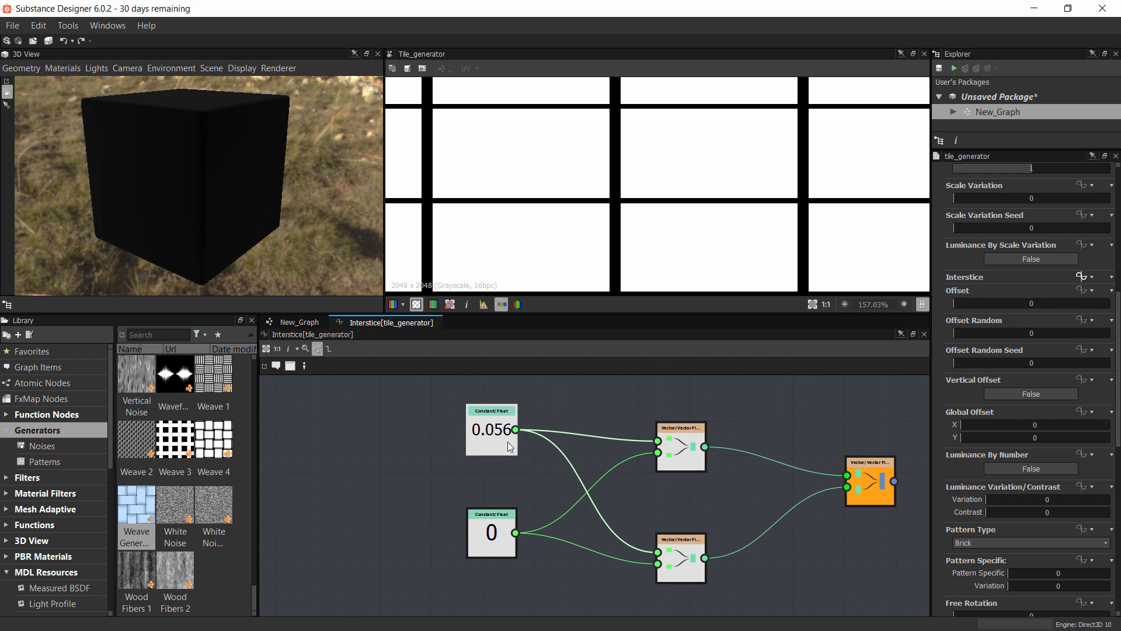
key("f")
middle_click_drag(345, 397, 374, 407)
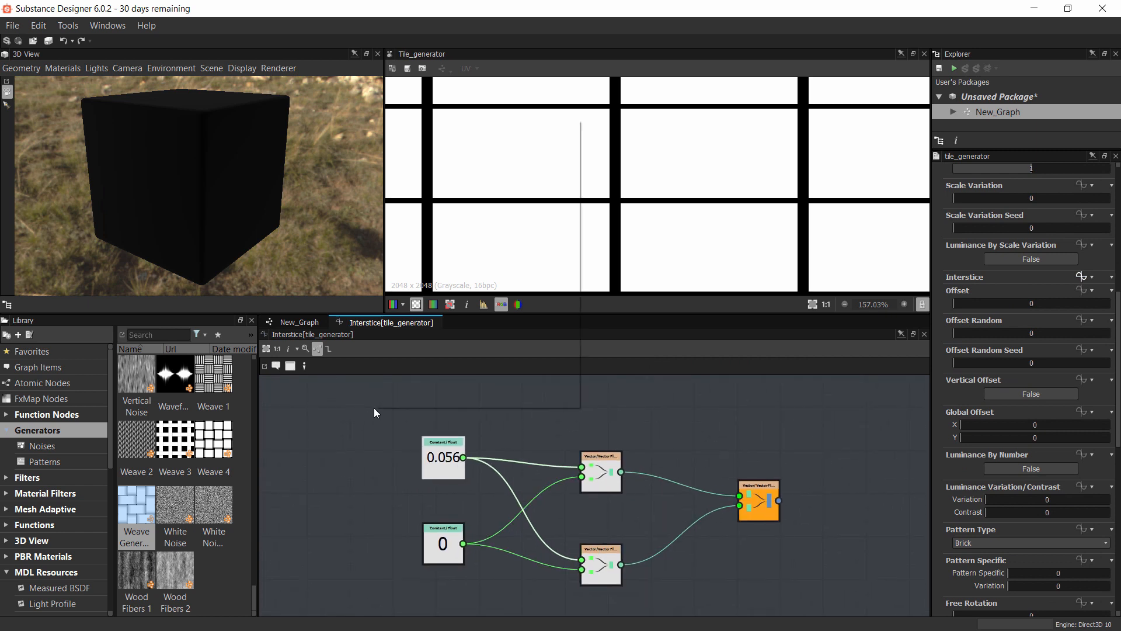
right_click(374, 408)
mouse_move(427, 125)
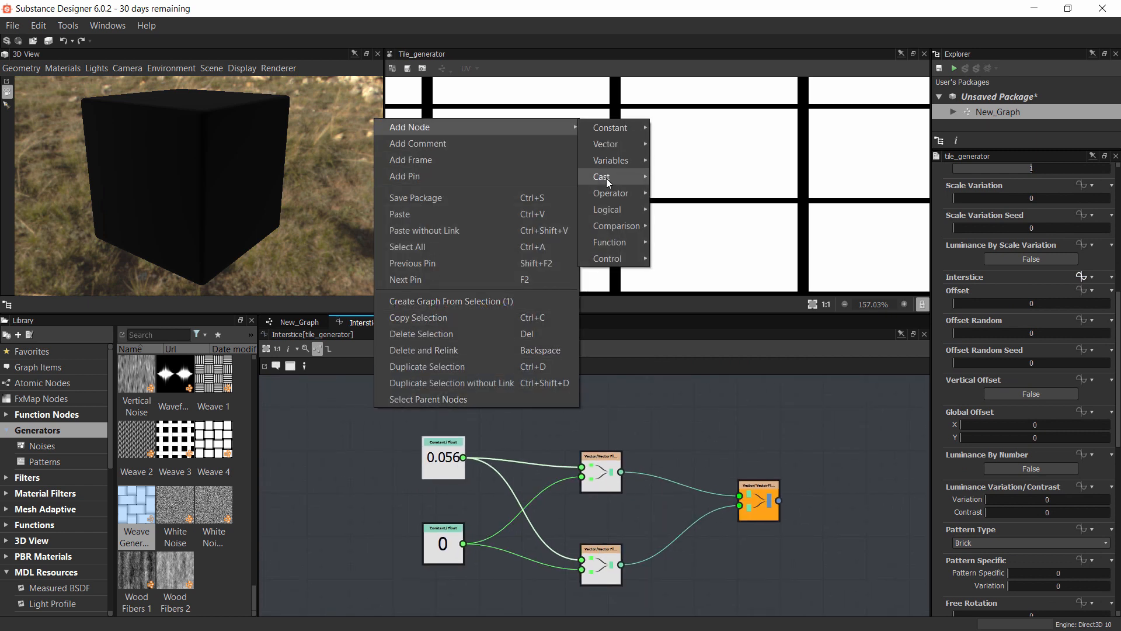
mouse_move(625, 159)
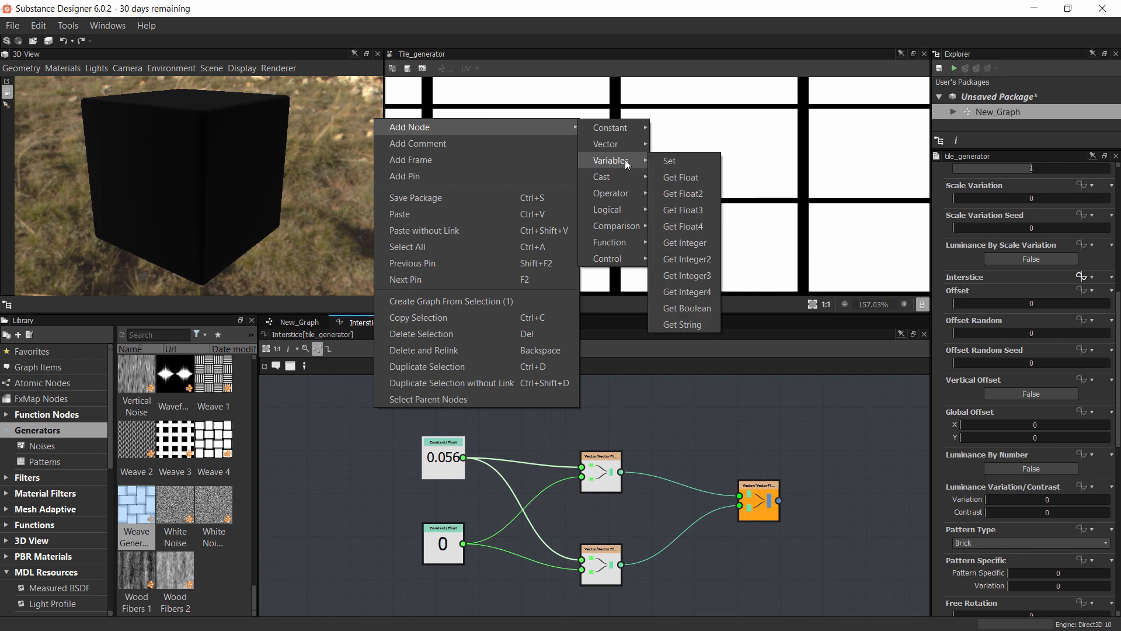
left_click(685, 176)
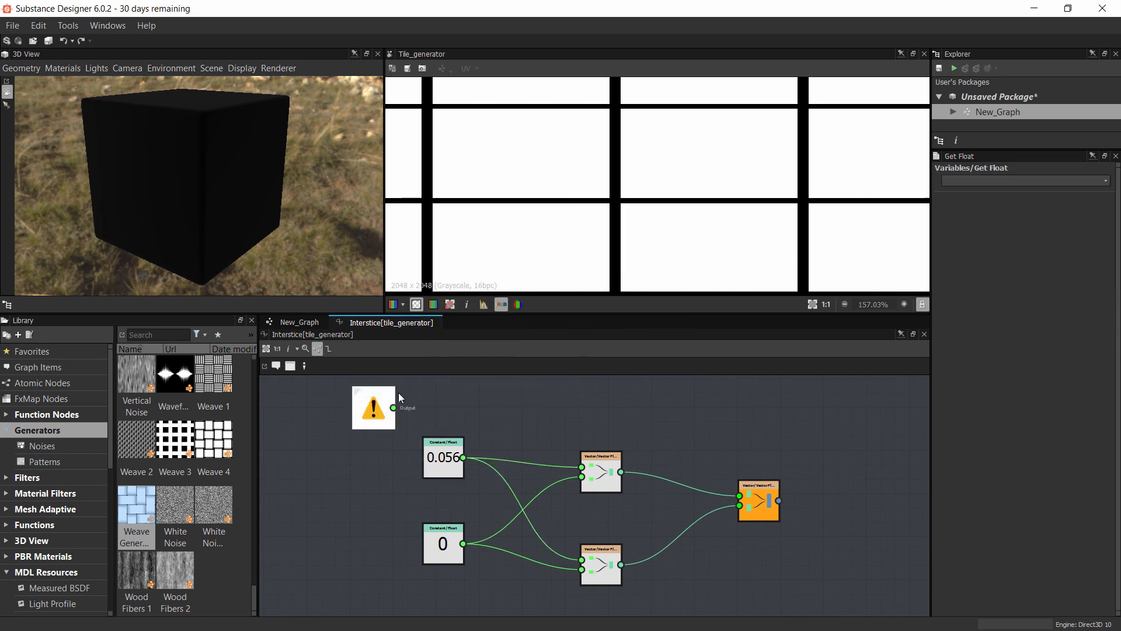
left_click(1022, 180)
type("Junta")
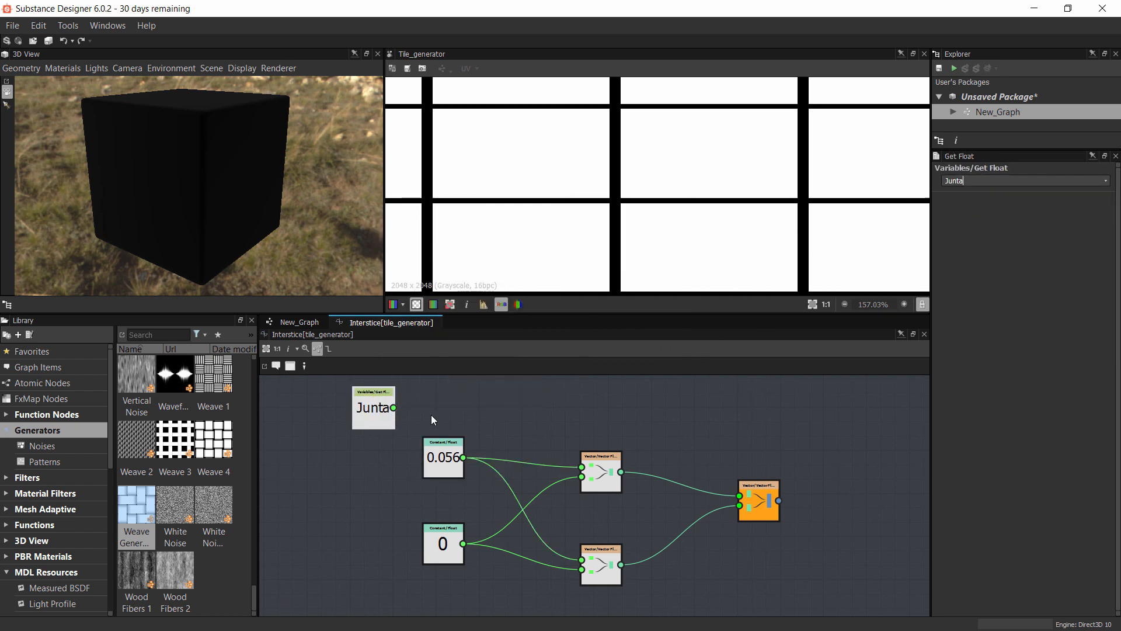
Connect the Junta node to the first input of both Vector Float2 nodes and move it above the 0.056 constant
left_click_drag(393, 408, 582, 467)
scroll(516, 418, "down", 1)
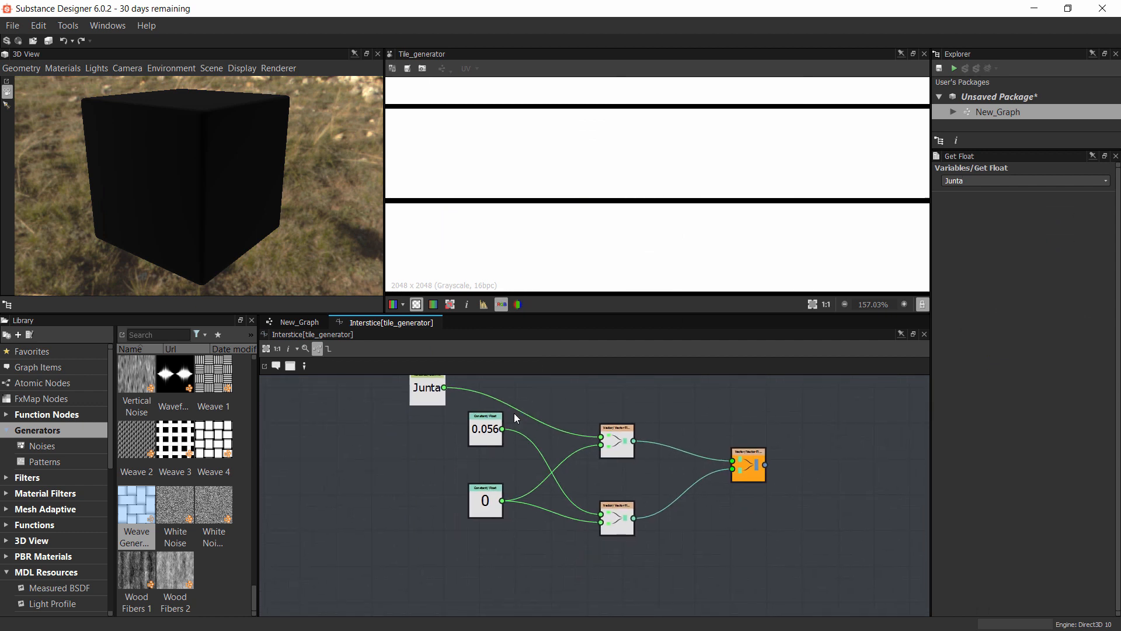
left_click_drag(444, 388, 602, 514)
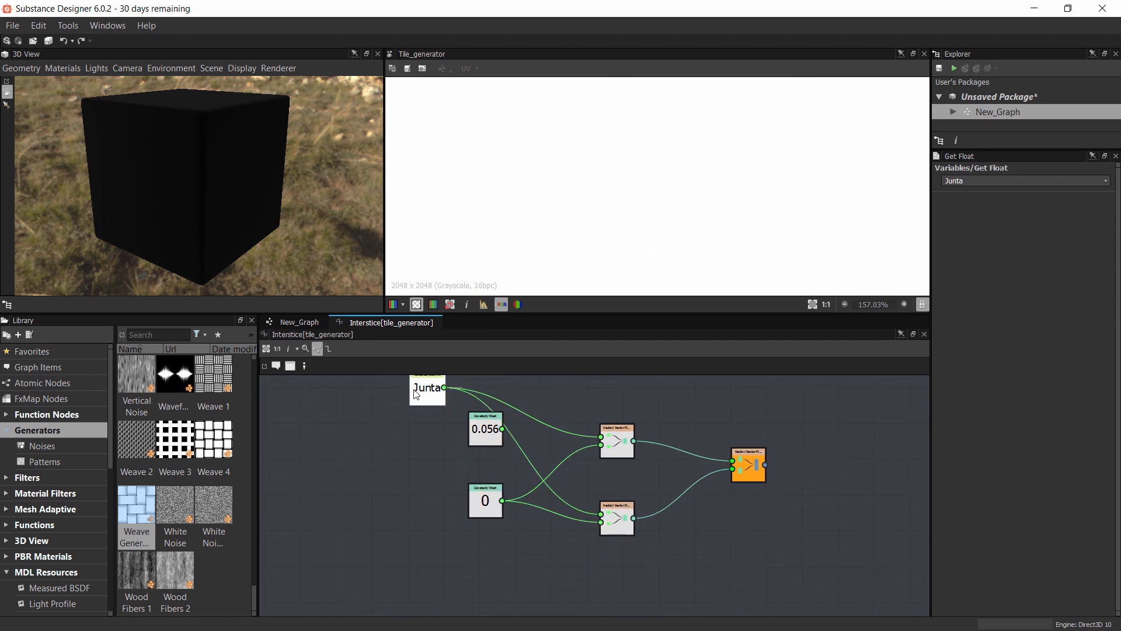
left_click_drag(416, 395, 475, 393)
middle_click_drag(475, 392, 459, 439)
Set the default of New_Graph's Junta parameter to 0.05
left_click(299, 322)
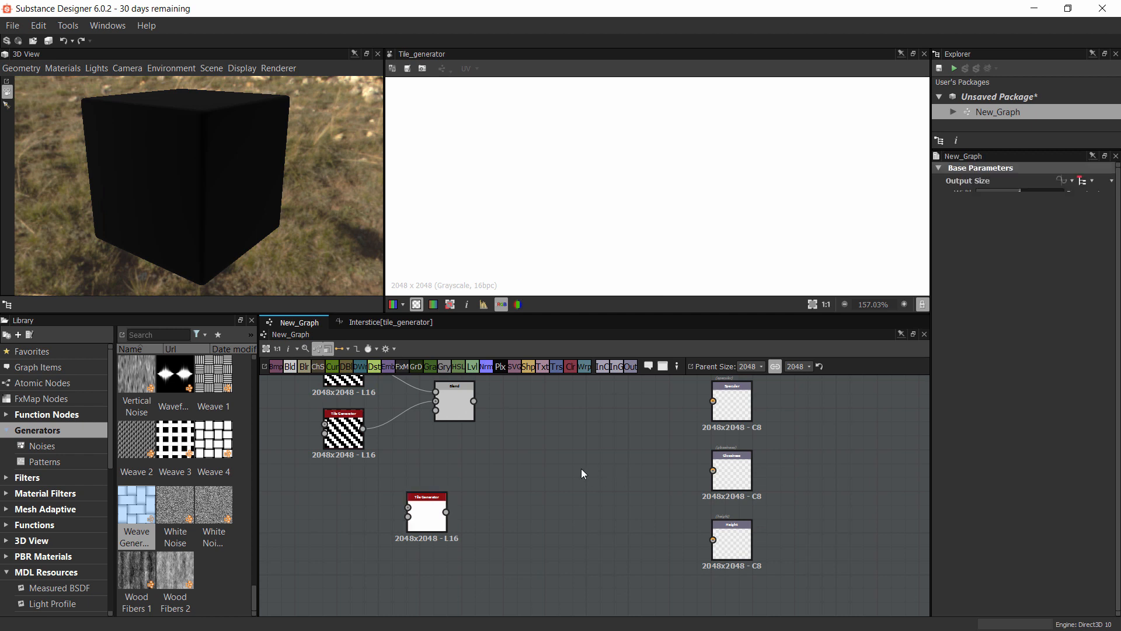
left_click(957, 395)
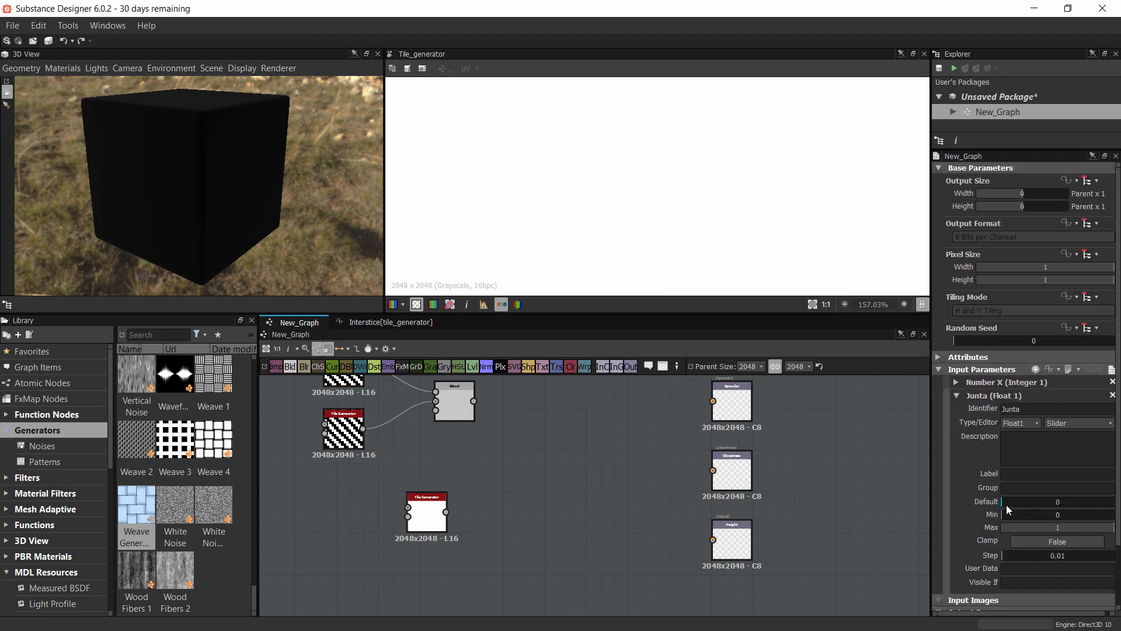
left_click_drag(1004, 503, 1007, 500)
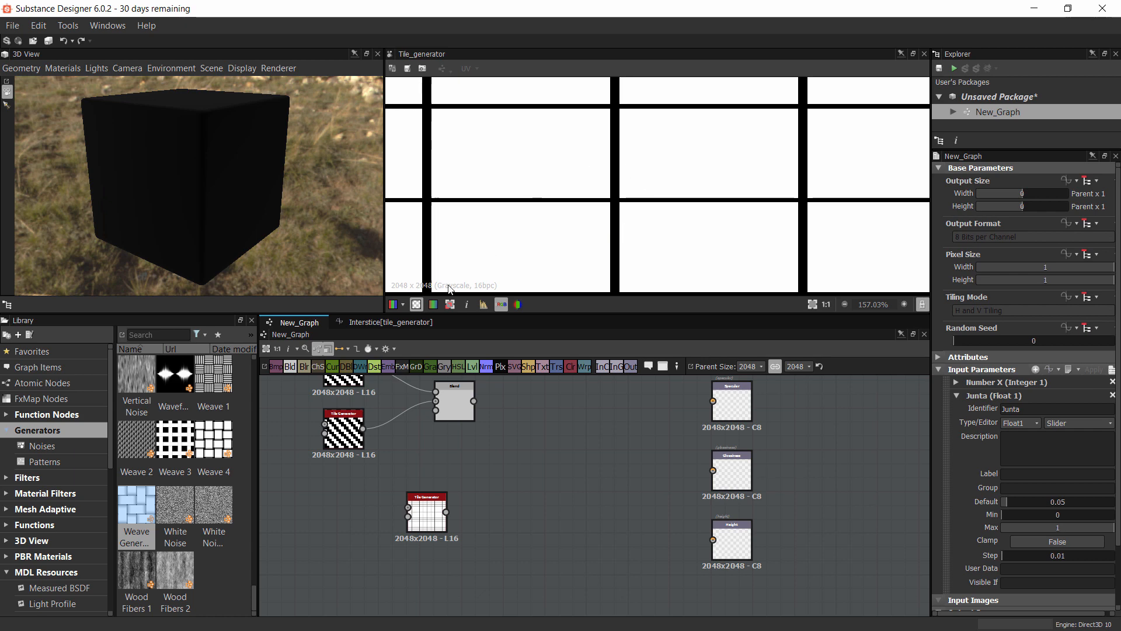
Add a Division operator node to the Interstice function and delete the unused 0.056 Float constant
left_click(396, 323)
middle_click_drag(509, 514, 519, 436)
left_click_drag(480, 402, 396, 412)
middle_click_drag(517, 429, 539, 471)
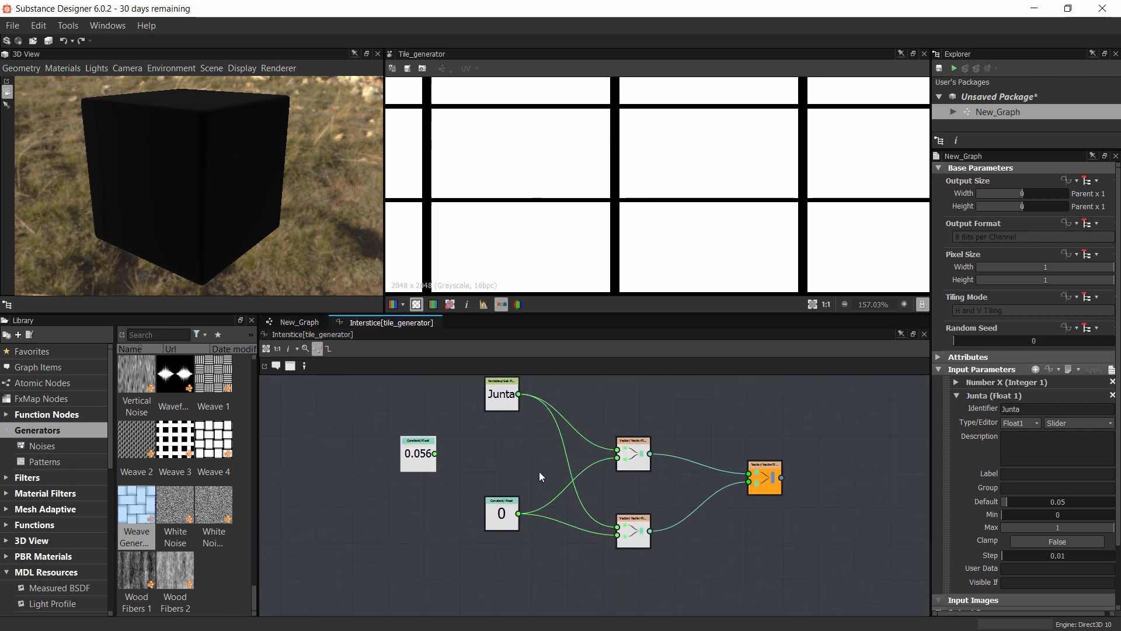
right_click(538, 471)
mouse_move(549, 170)
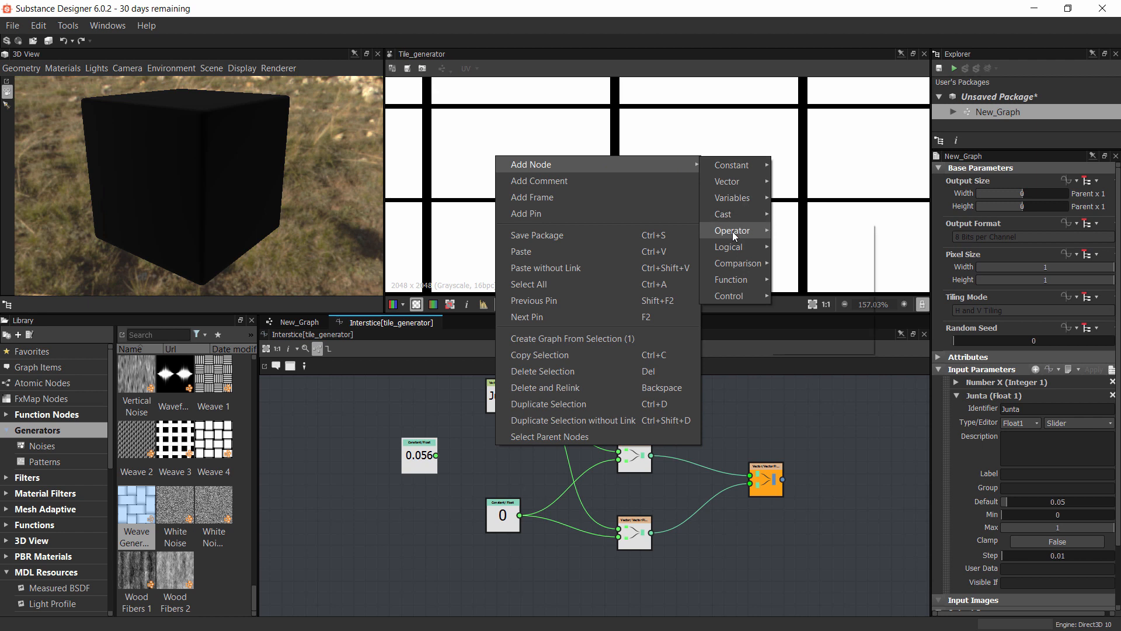
mouse_move(732, 232)
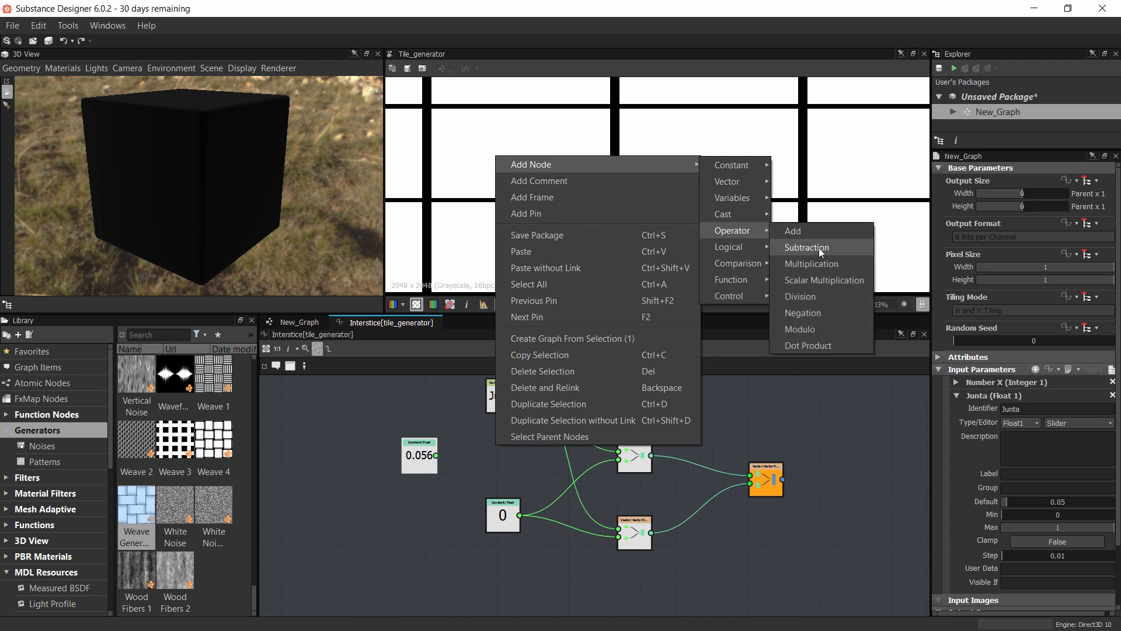
left_click(801, 296)
left_click(417, 467)
key("Delete")
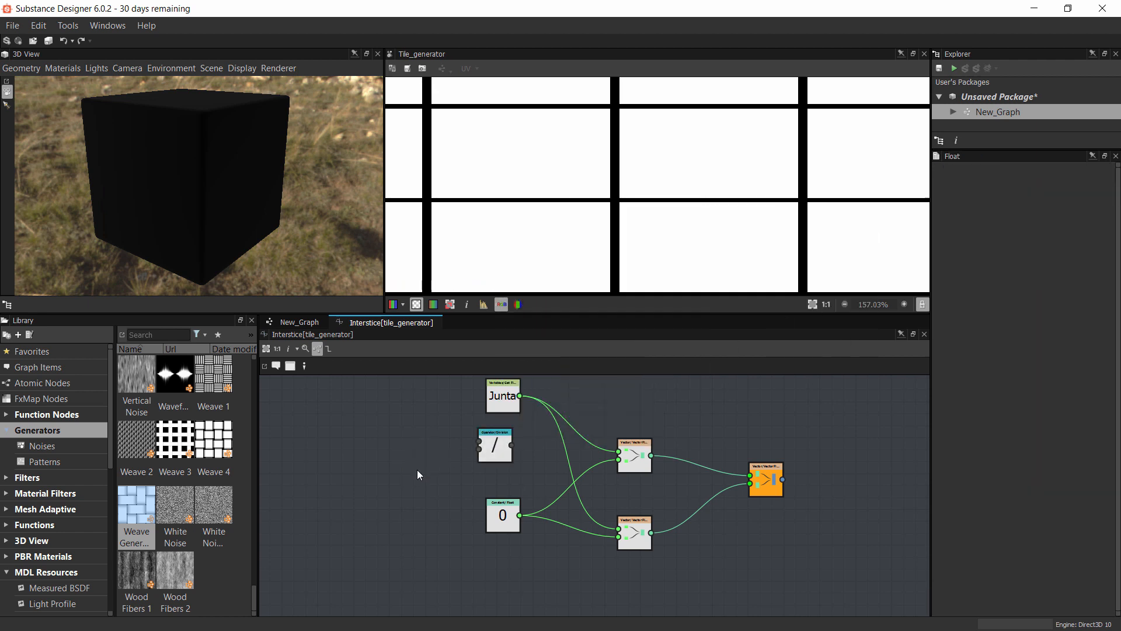
Duplicate the 0 Float constant, place the copy beside it, and set the copy's value to 2
scroll(496, 514, "up", 3)
left_click(506, 516)
key("ctrl+d")
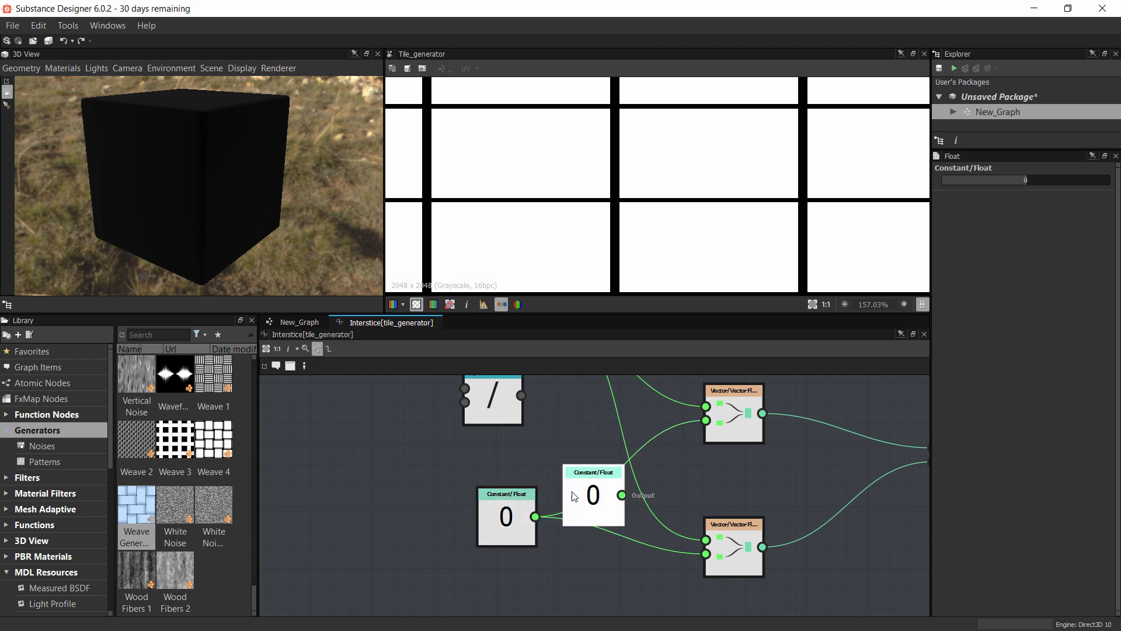
left_click(385, 476)
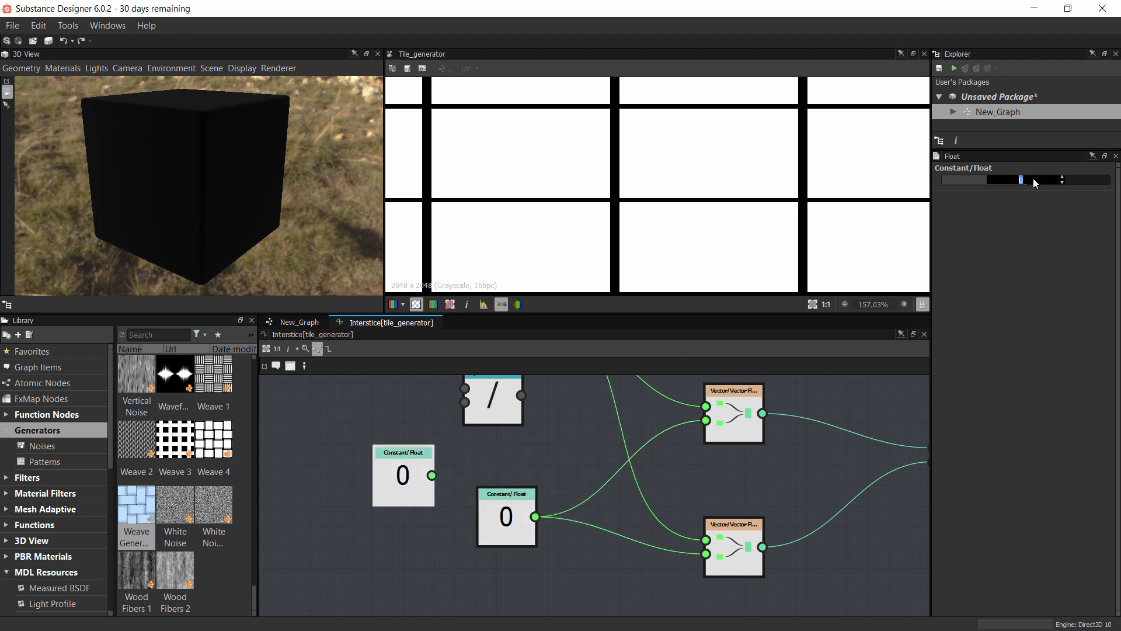
key("Return")
Connect Junta to the Division node's A input and the constant 2 to its B input
scroll(541, 396, "down", 1)
middle_click_drag(541, 396, 544, 475)
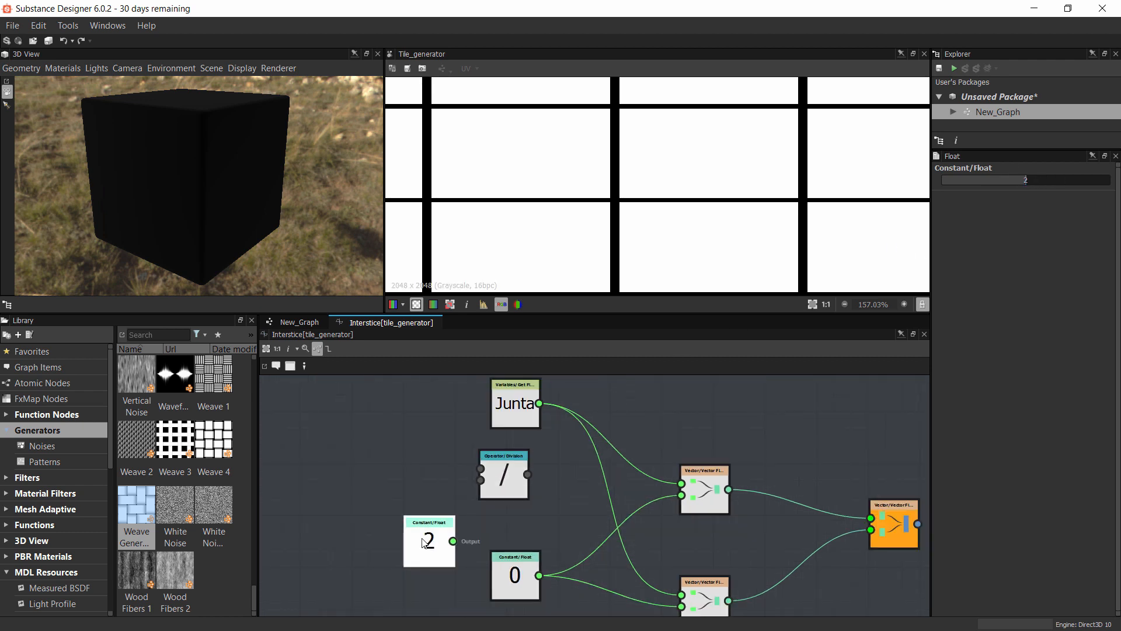
left_click_drag(426, 536, 480, 480)
left_click_drag(529, 408, 426, 390)
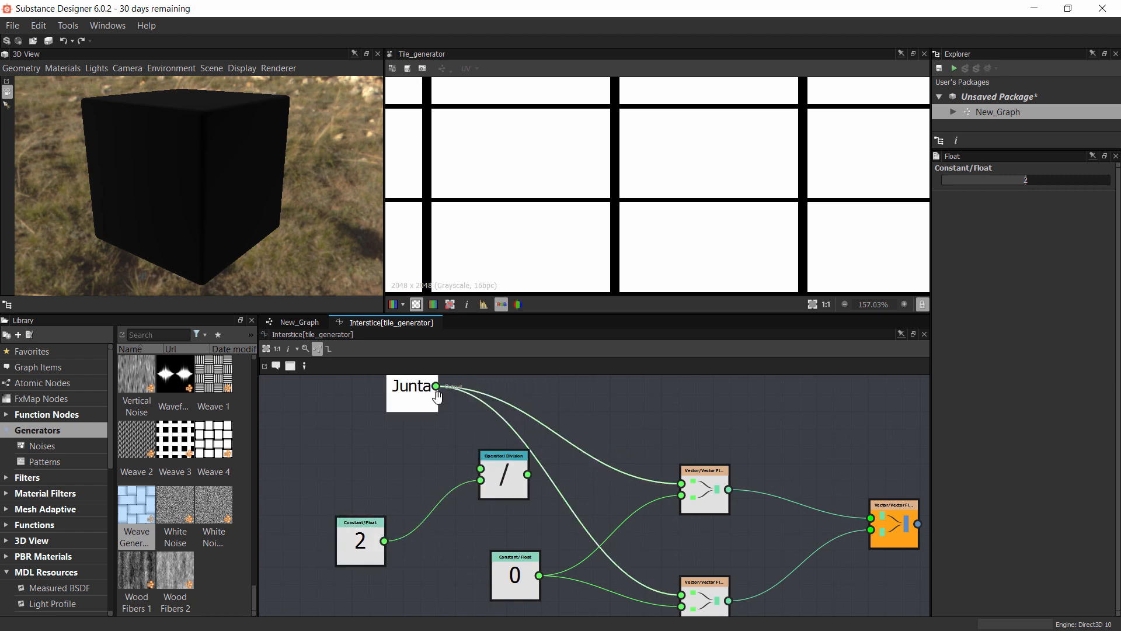
middle_click_drag(434, 391, 441, 415)
left_click_drag(444, 410, 488, 492)
left_click(421, 423)
Connect the Division output to the first input of both Vector Float2 nodes, replacing the direct Junta links
middle_click_drag(534, 491, 413, 434)
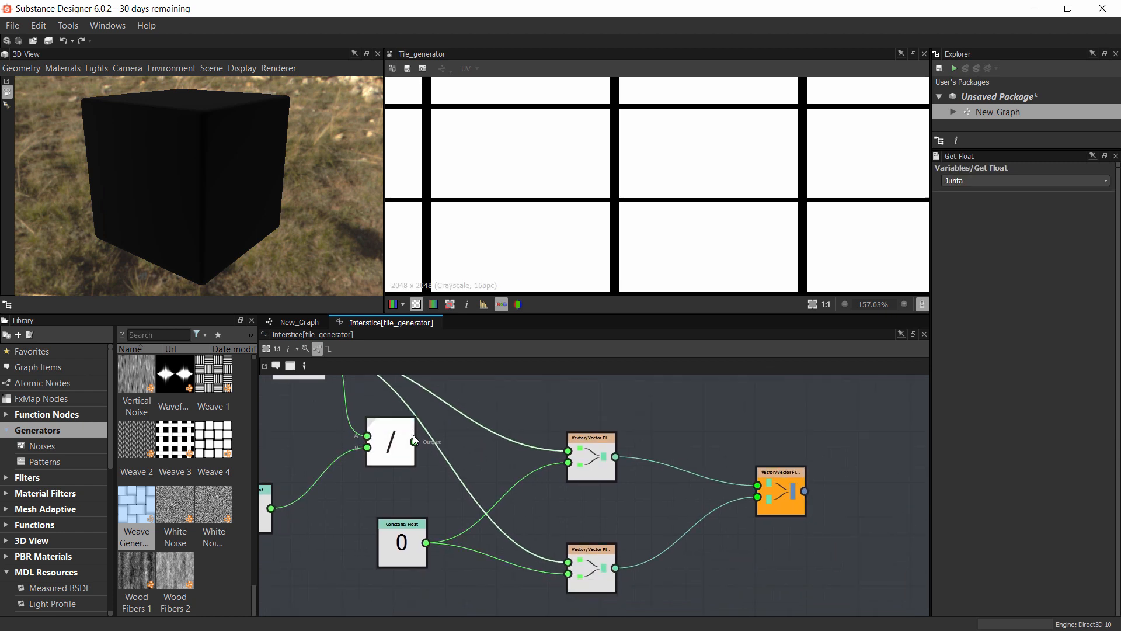
left_click_drag(414, 441, 564, 562)
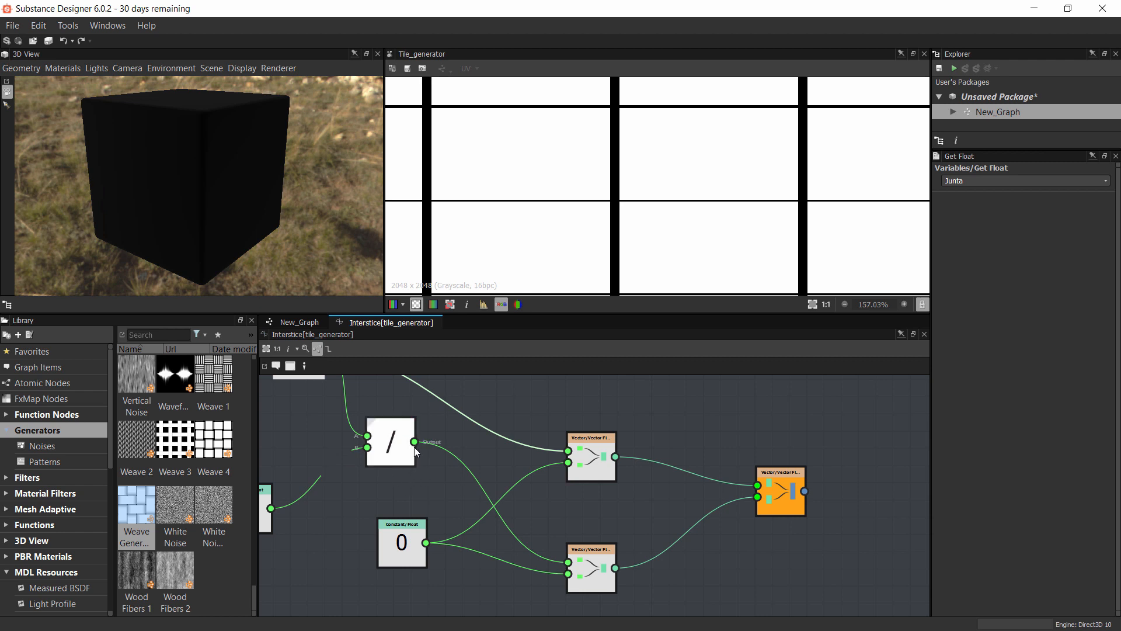
left_click_drag(414, 442, 578, 456)
scroll(526, 502, "down", 1)
middle_click_drag(517, 514, 534, 540)
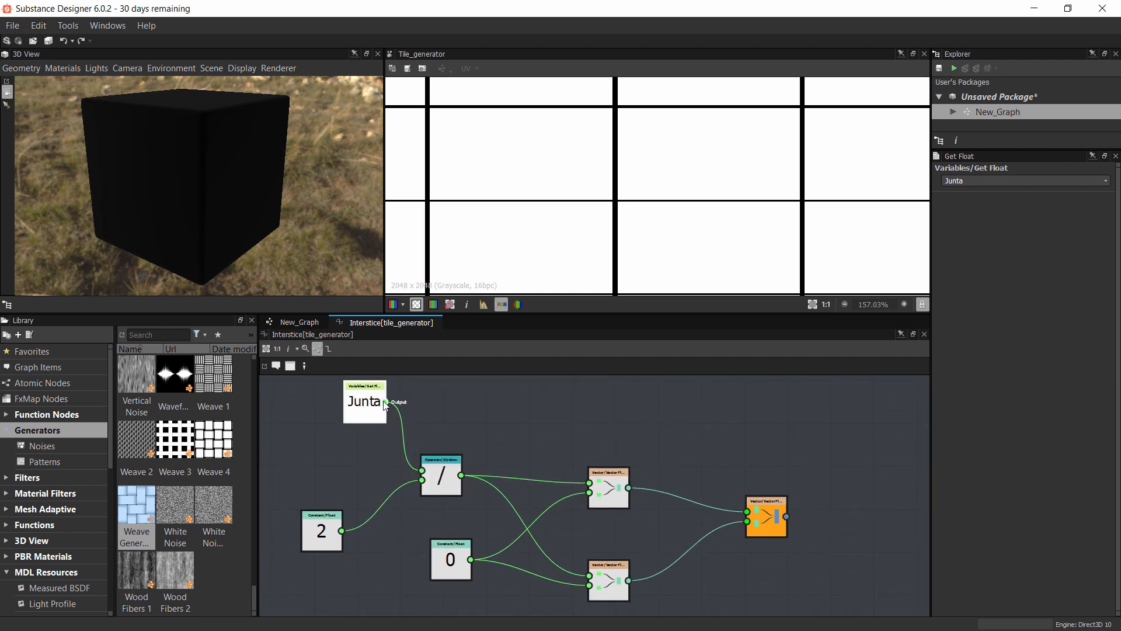
Reconnect Junta directly to the lower Vector Float2 node's first input and tidy the Junta, 2 and Division nodes
left_click_drag(386, 402, 590, 575)
left_click_drag(444, 467, 511, 423)
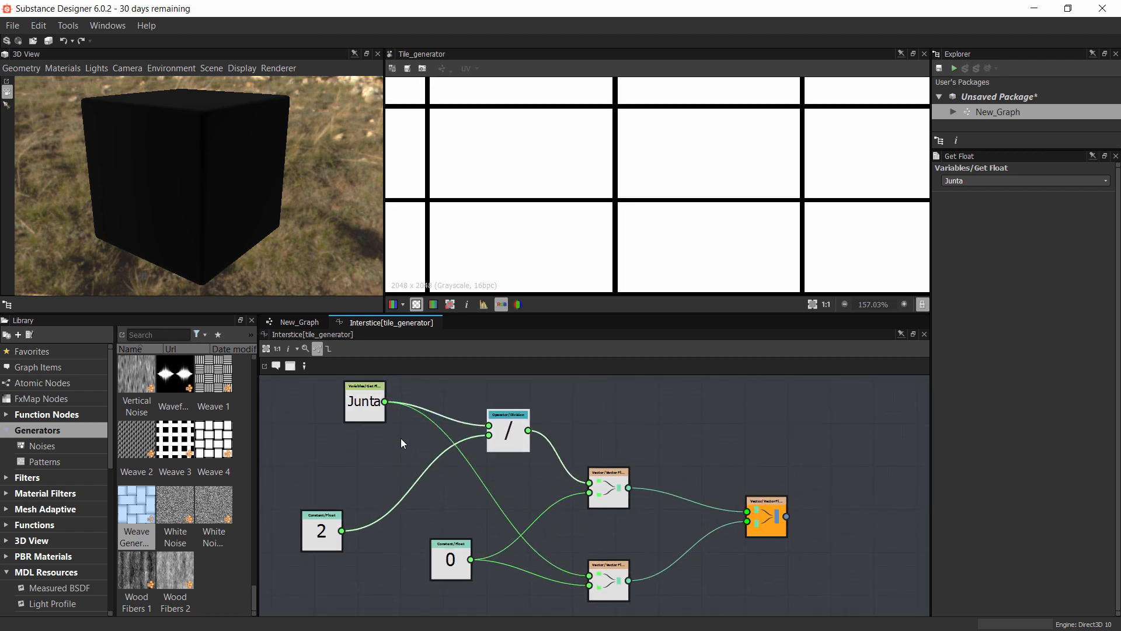
left_click_drag(322, 535, 396, 475)
left_click_drag(365, 406, 396, 413)
left_click_drag(510, 435, 524, 435)
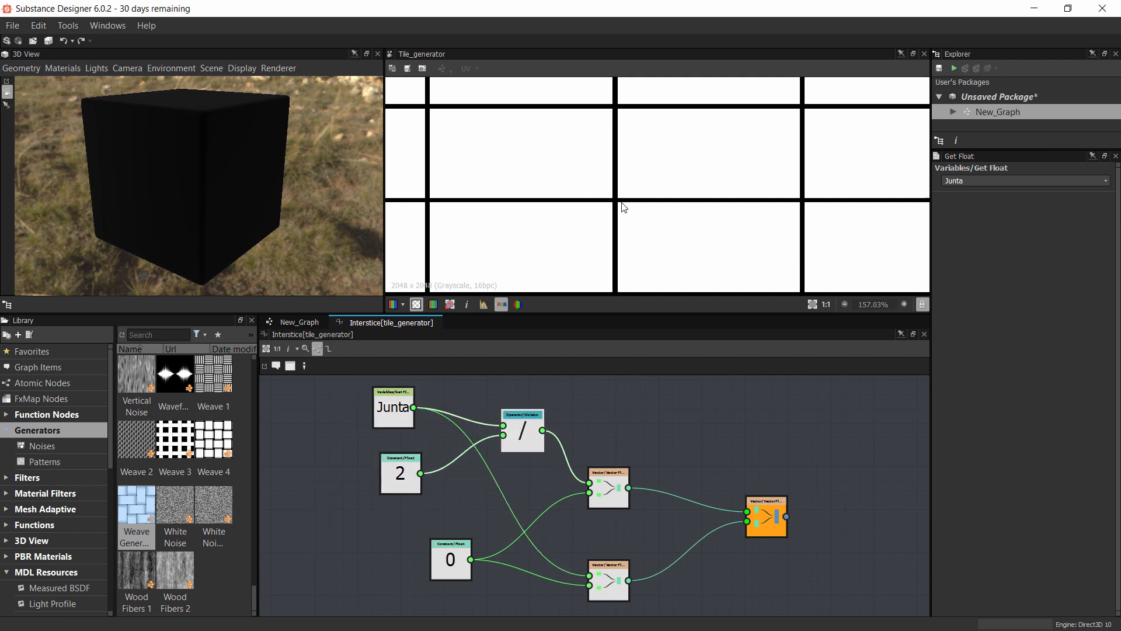
Lower the default of New_Graph's Junta parameter to 0.02
left_click(297, 322)
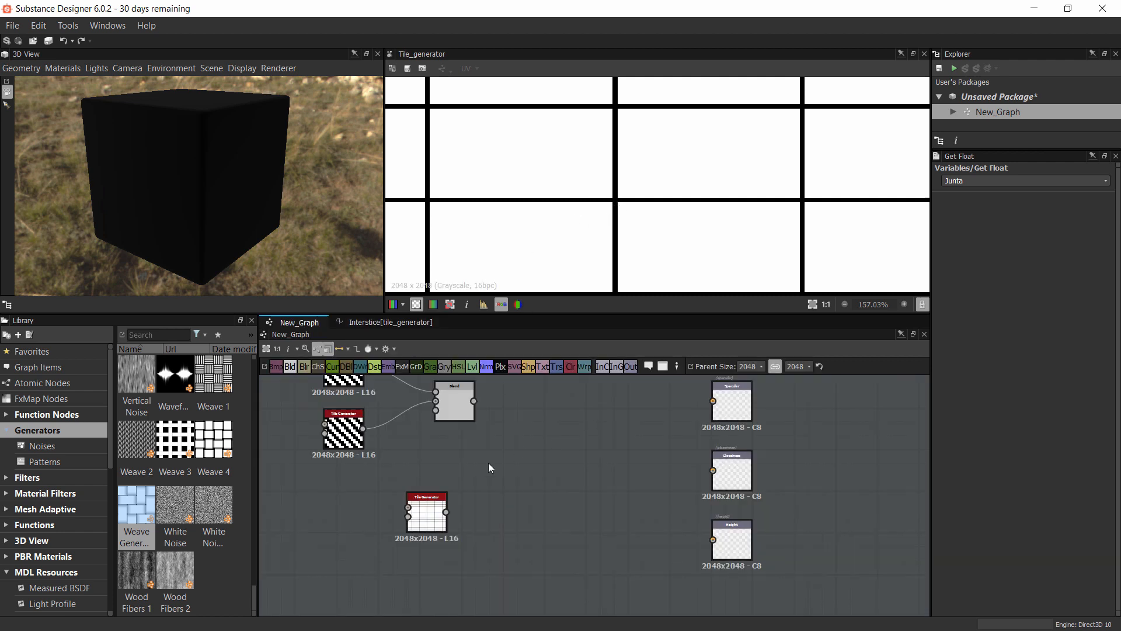
left_click(426, 506)
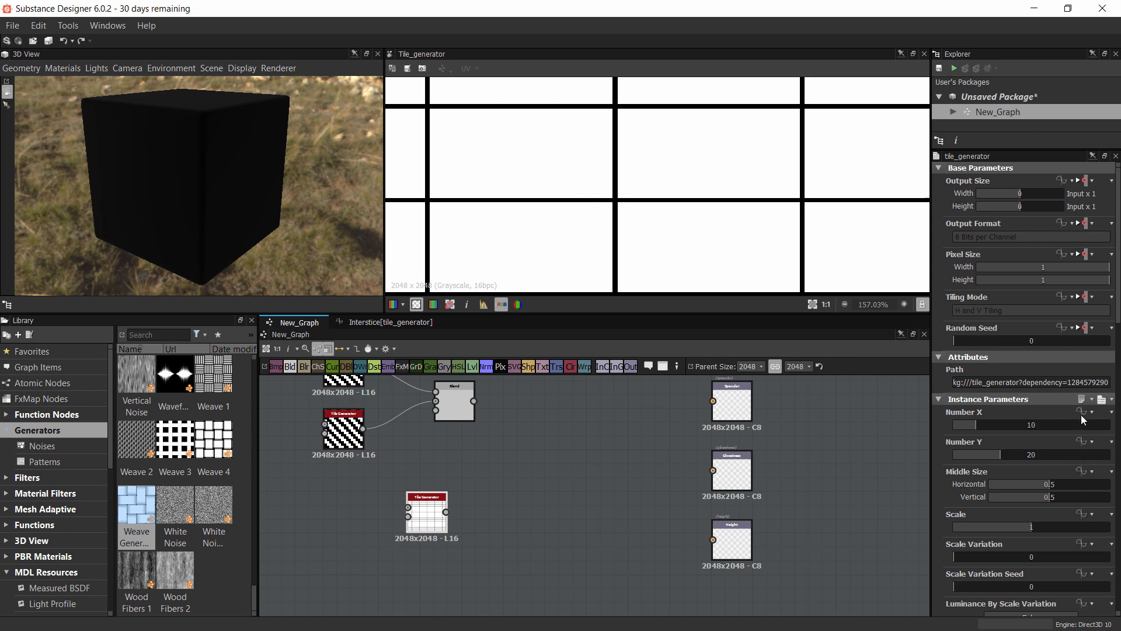
scroll(1080, 420, "down", 5)
left_click(591, 444)
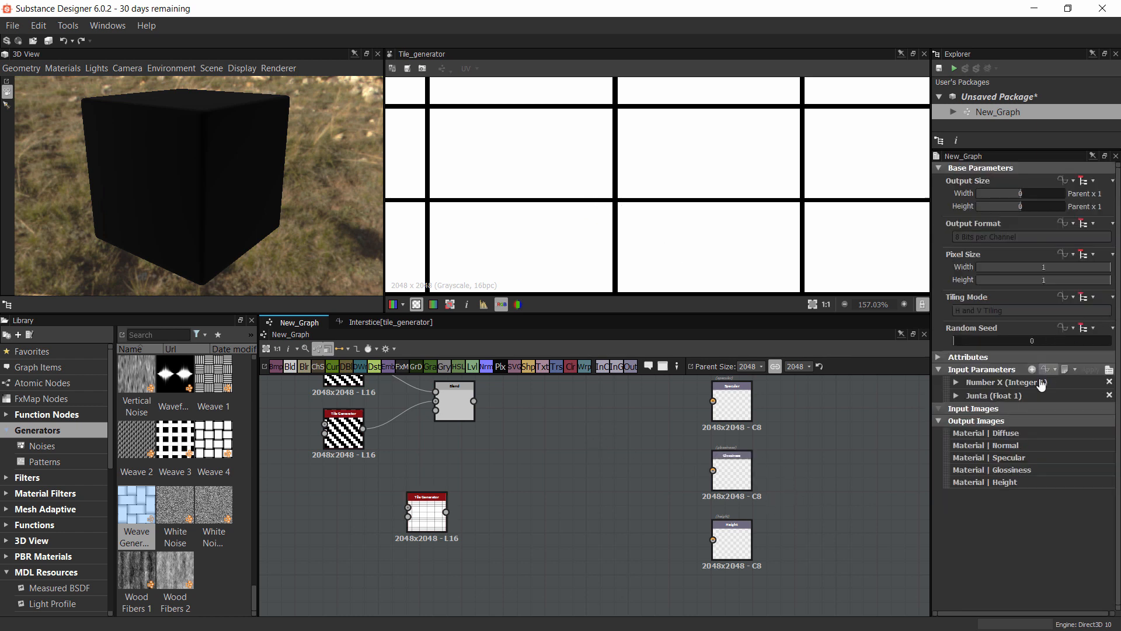
left_click(957, 395)
mouse_move(1010, 501)
left_mouse_down()
mouse_move(1024, 500)
mouse_move(1004, 503)
left_mouse_up()
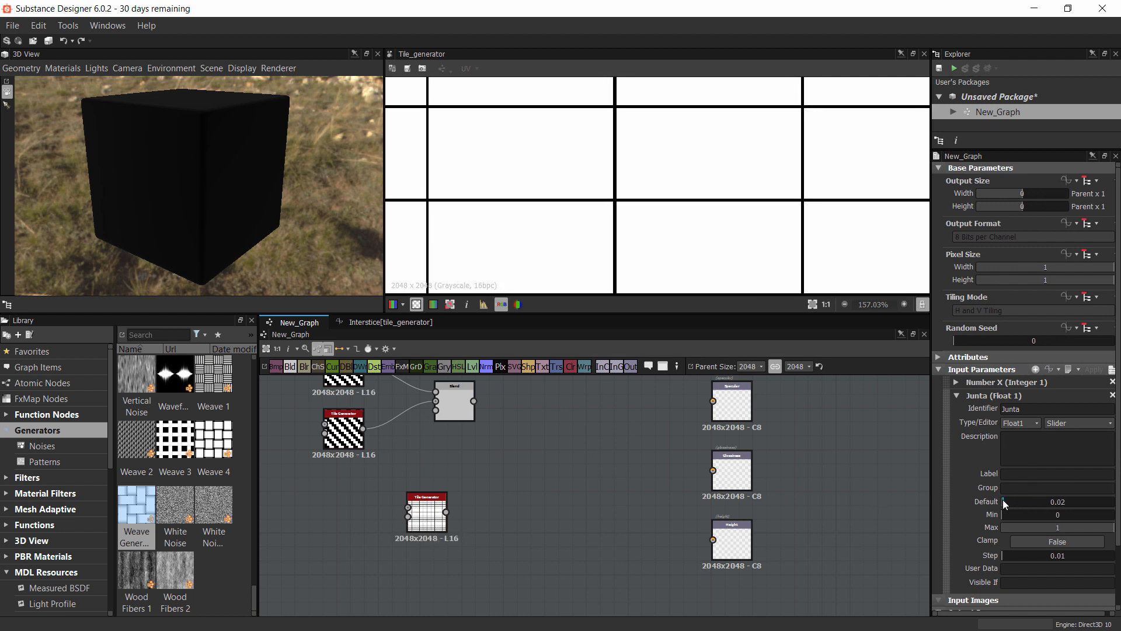
Position the unconnected Tile Generator just below the Blend node
left_click_drag(427, 520, 471, 518)
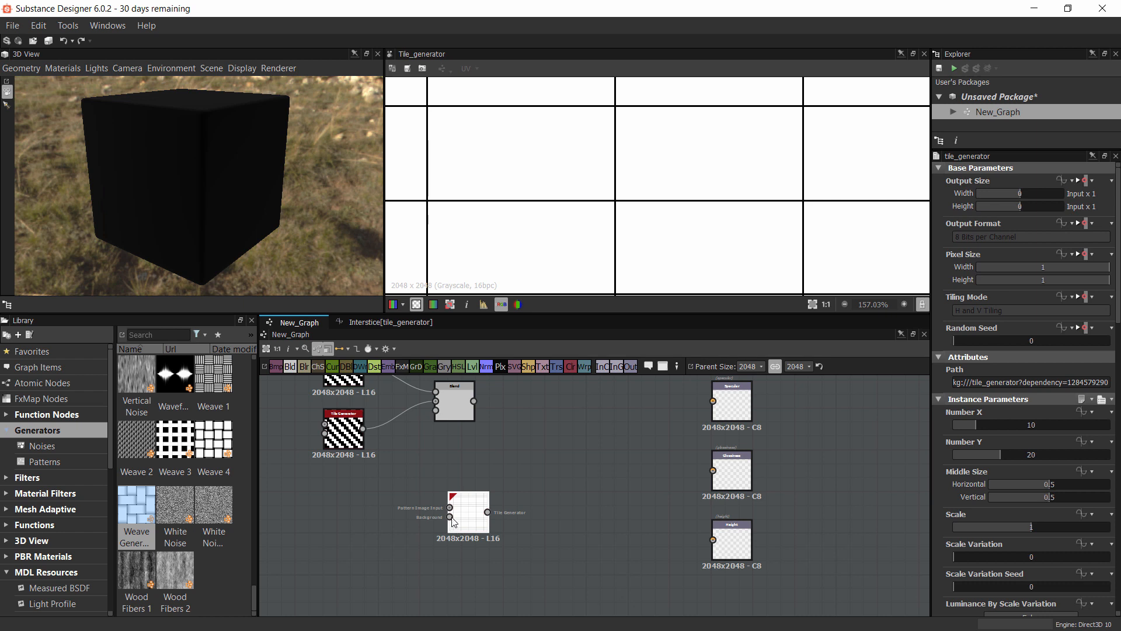
left_click(453, 461)
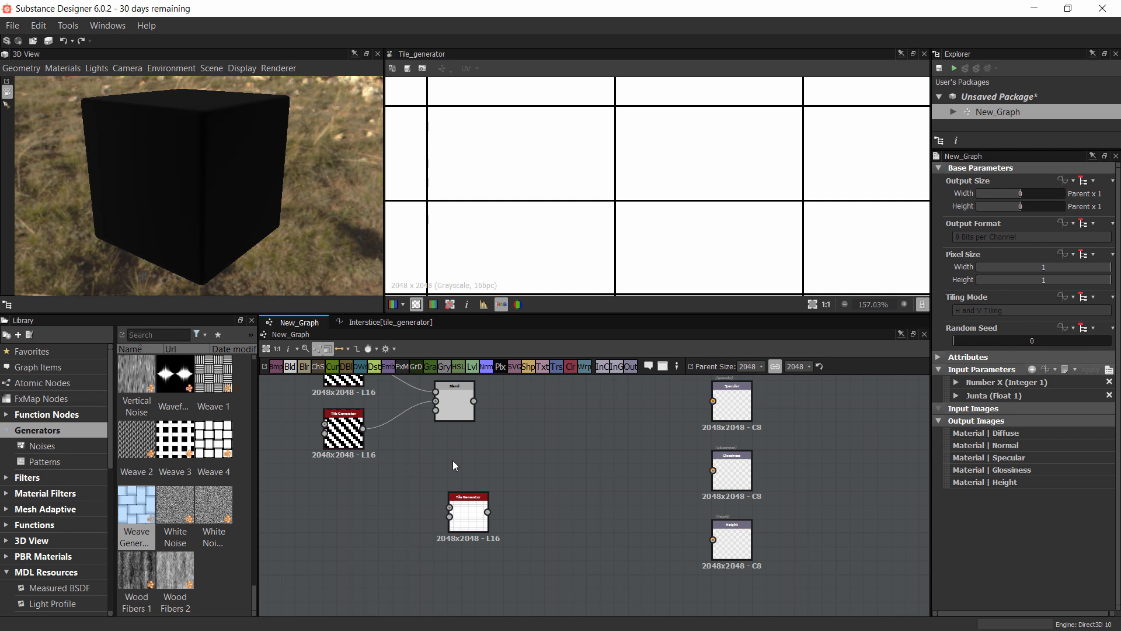
left_click_drag(476, 514, 462, 493)
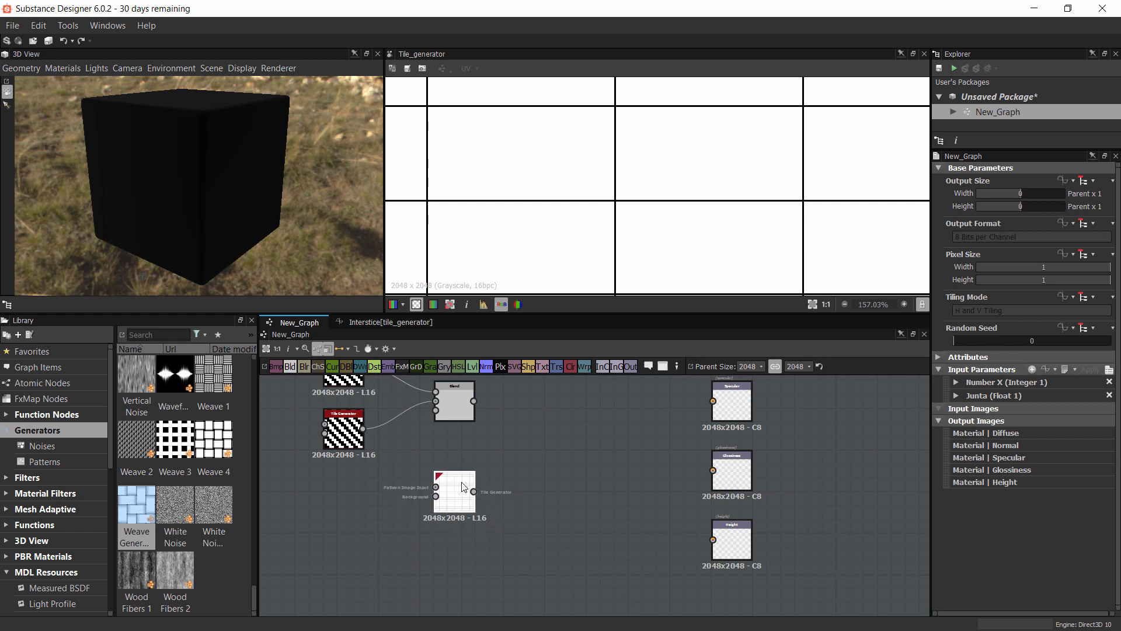
Open the unconnected Tile Generator's Interstice function and copy its entire node network
left_click(456, 490)
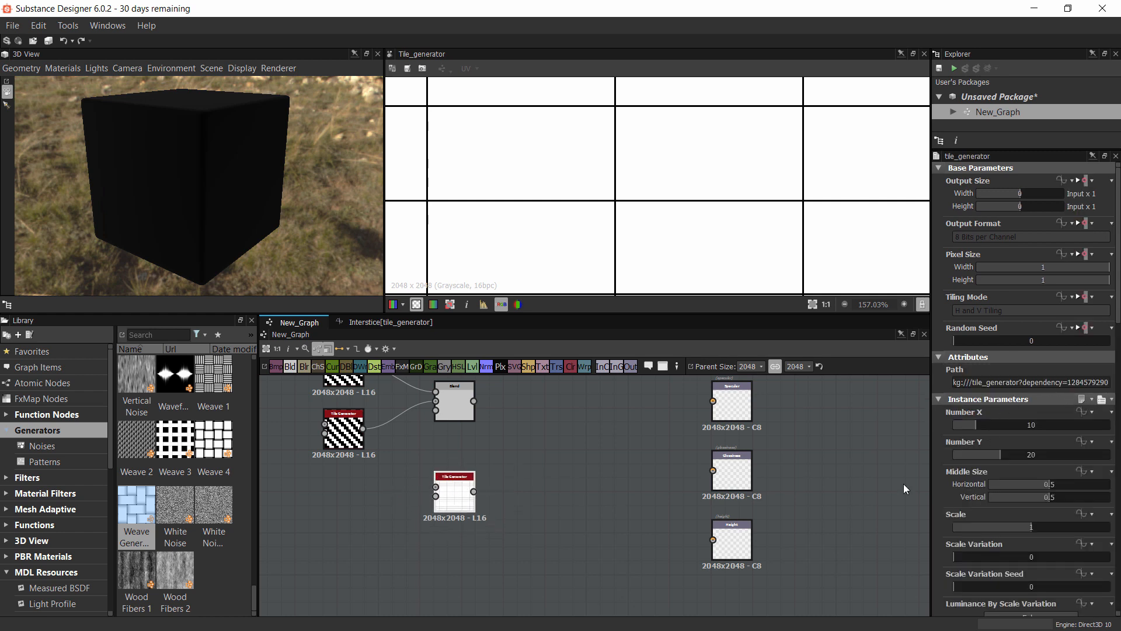
scroll(976, 496, "down", 5)
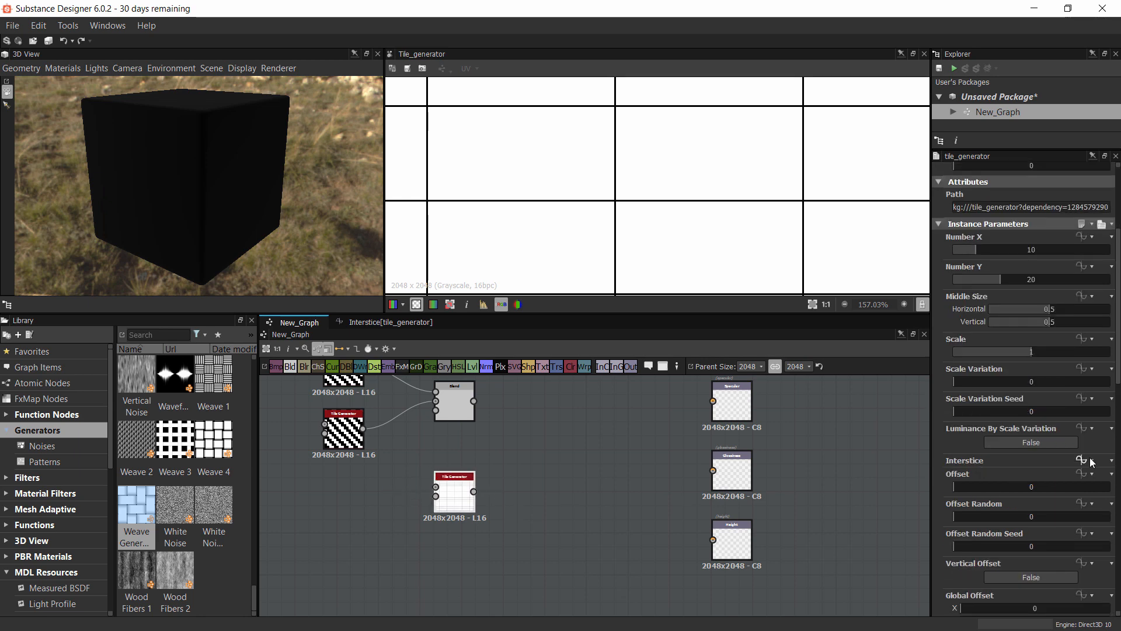
left_click(1089, 461)
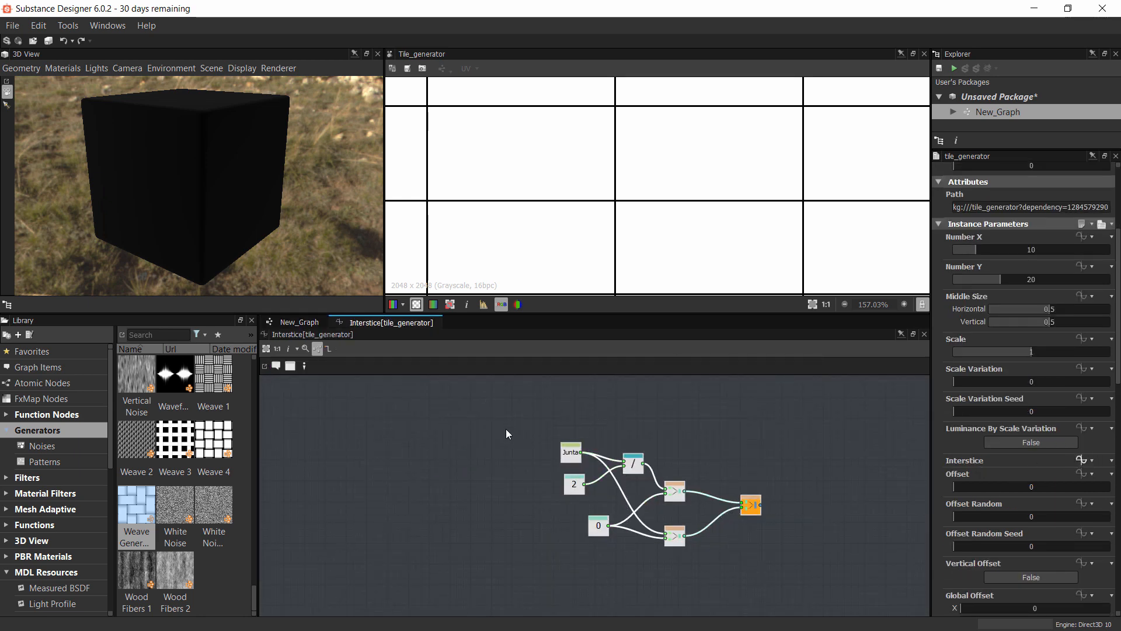
left_click(299, 323)
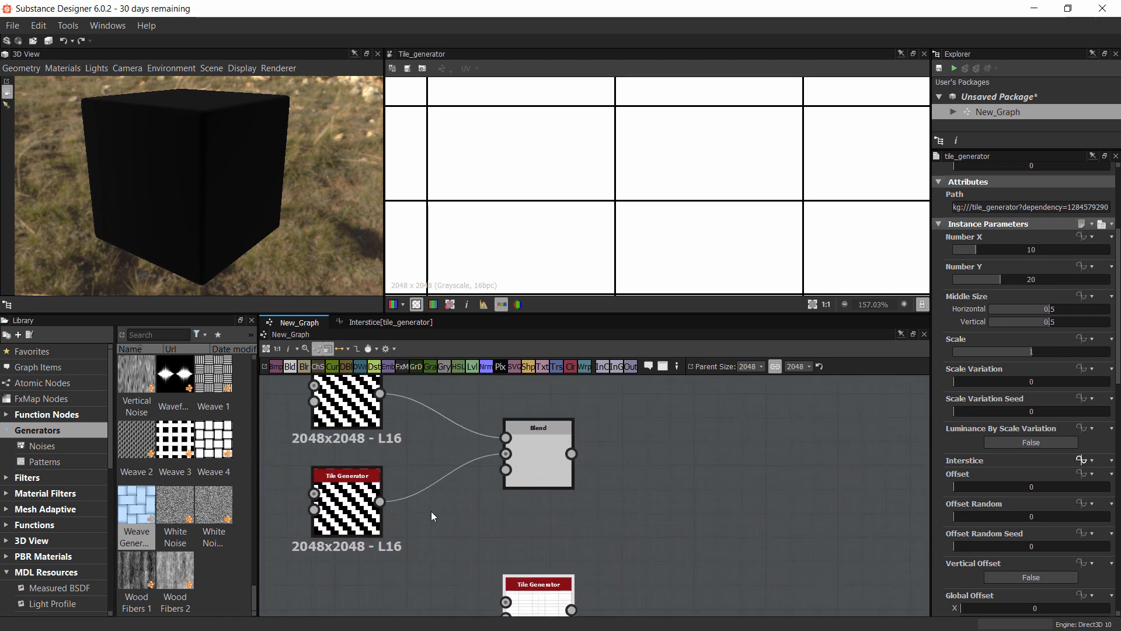
Create an empty Interstice function on the upper Tile Generator that feeds the Blend node
scroll(434, 547, "down", 2)
double_click(378, 441)
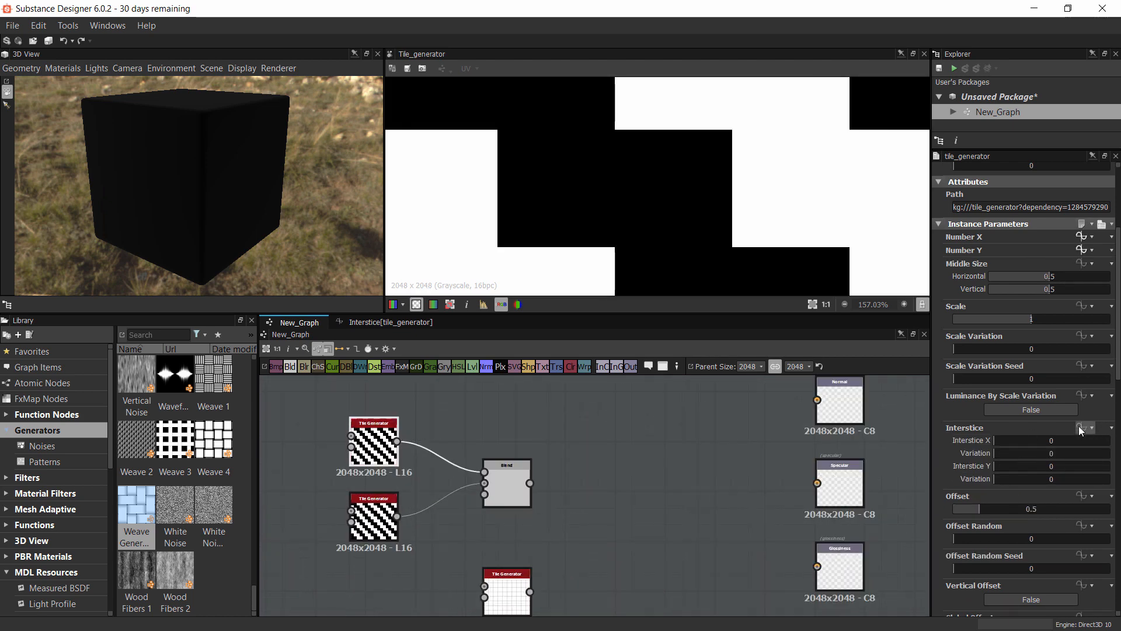
left_click(1079, 429)
left_click(1078, 499)
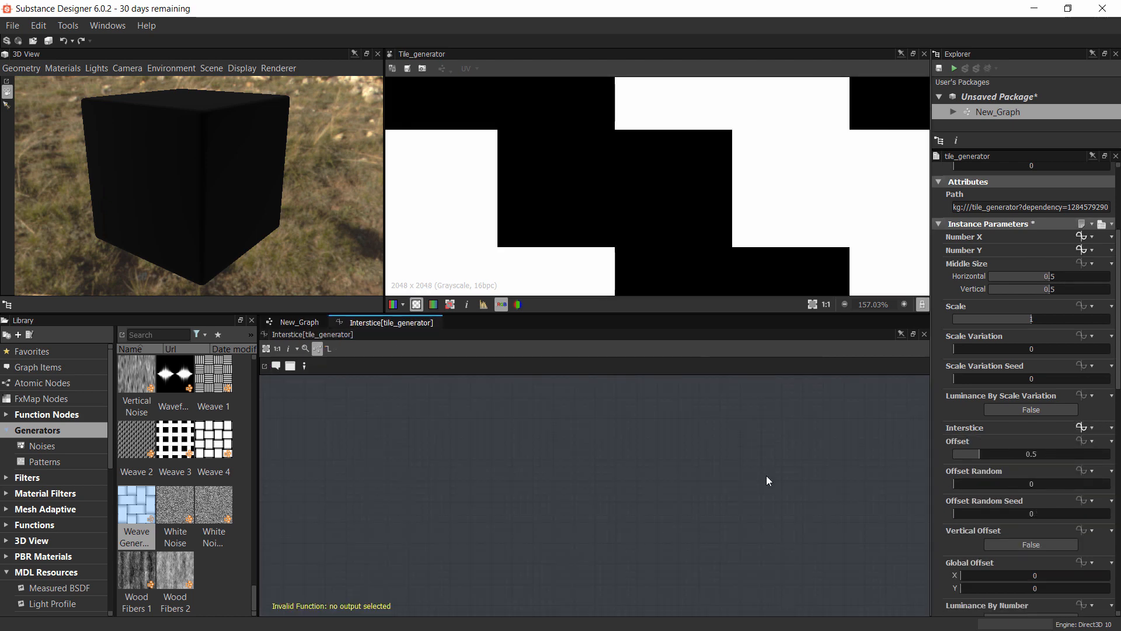
Paste the copied Junta network into the upper Tile Generator's Interstice function and set the final vector node as output
key("ctrl+v")
right_click(686, 502)
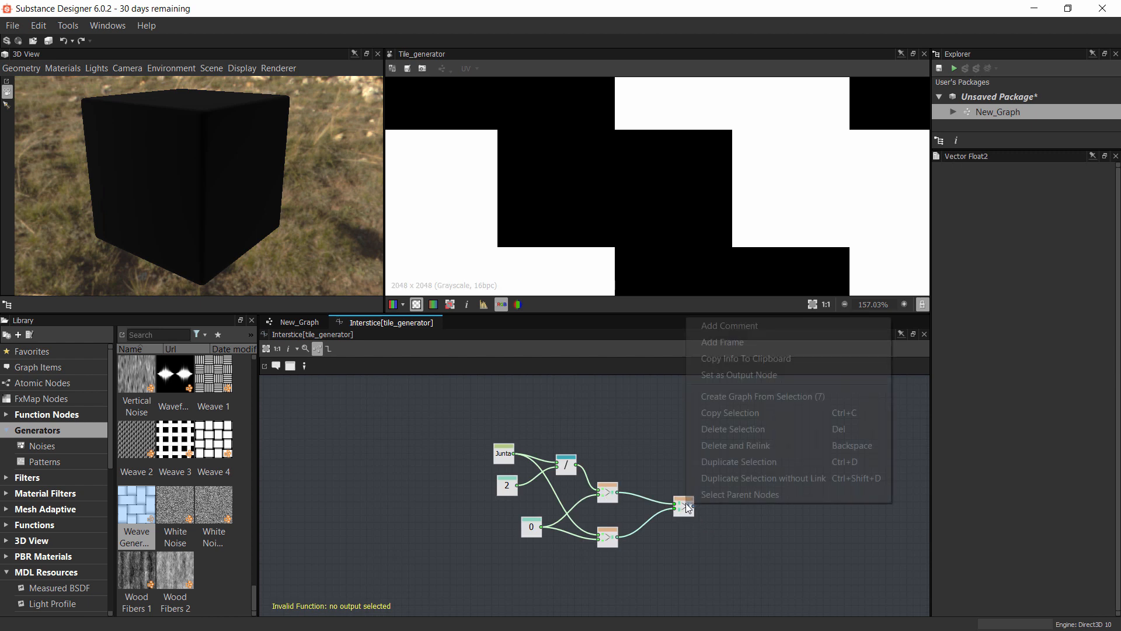
left_click(737, 375)
scroll(676, 484, "up", 4)
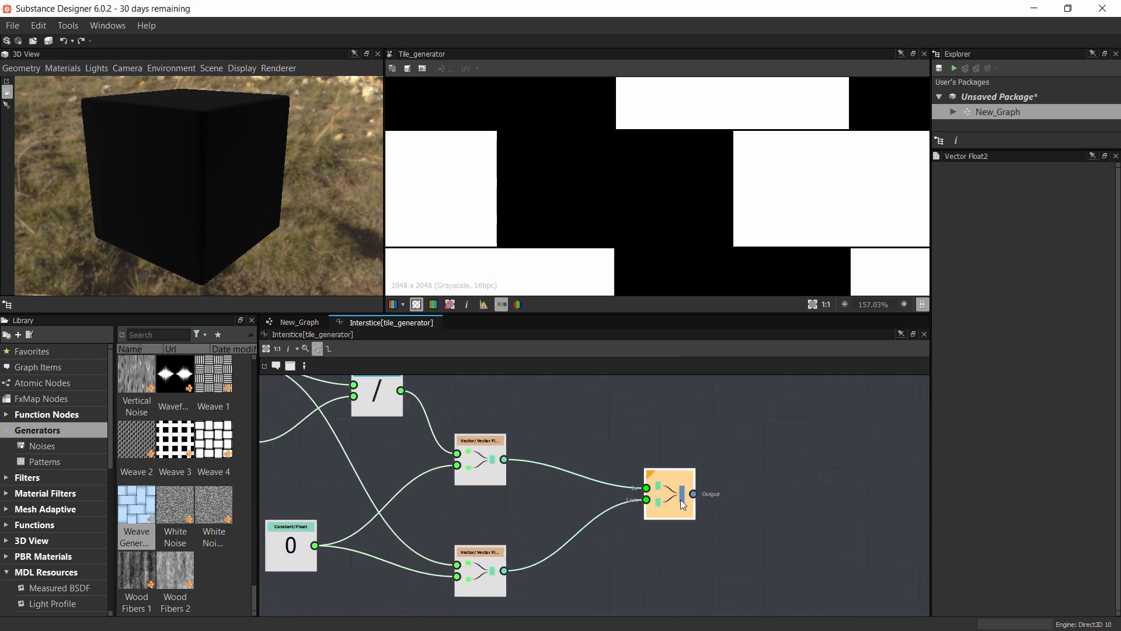
left_click(681, 499)
right_click(670, 498)
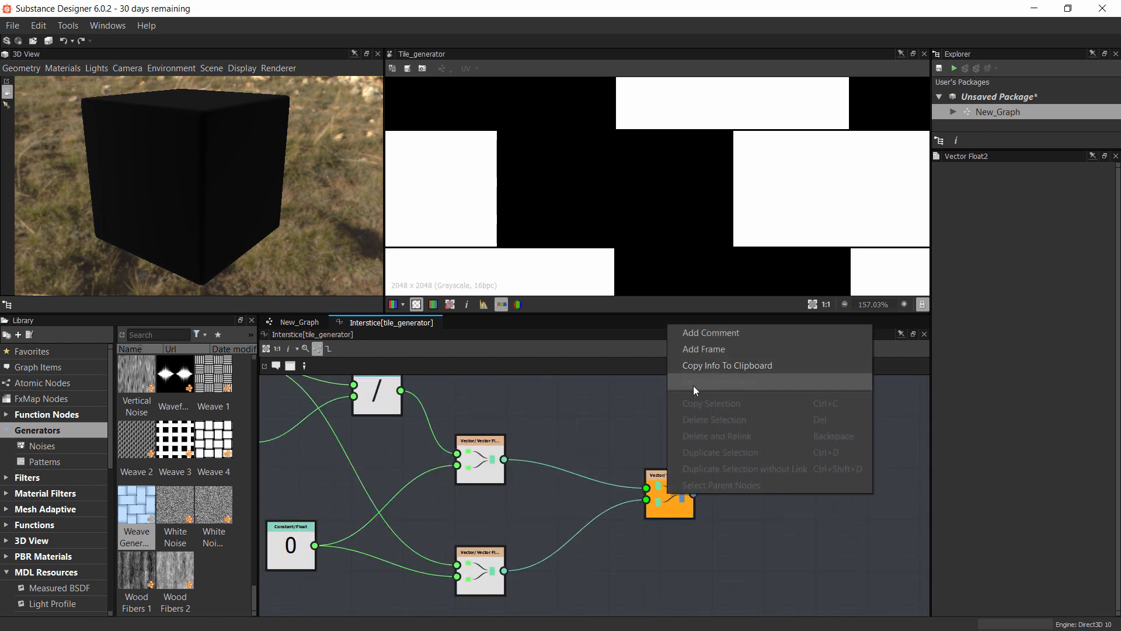
left_click(676, 497)
left_click(667, 529)
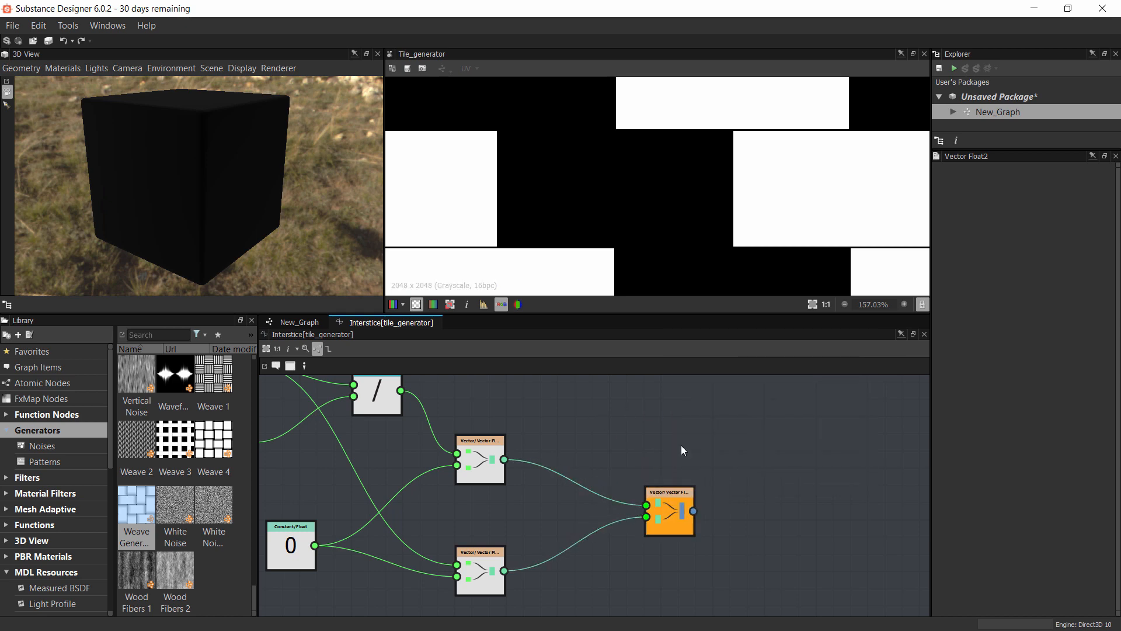
scroll(668, 525, "down", 4)
Create an empty Interstice function on the lower Tile Generator that feeds the Blend node
left_click(299, 323)
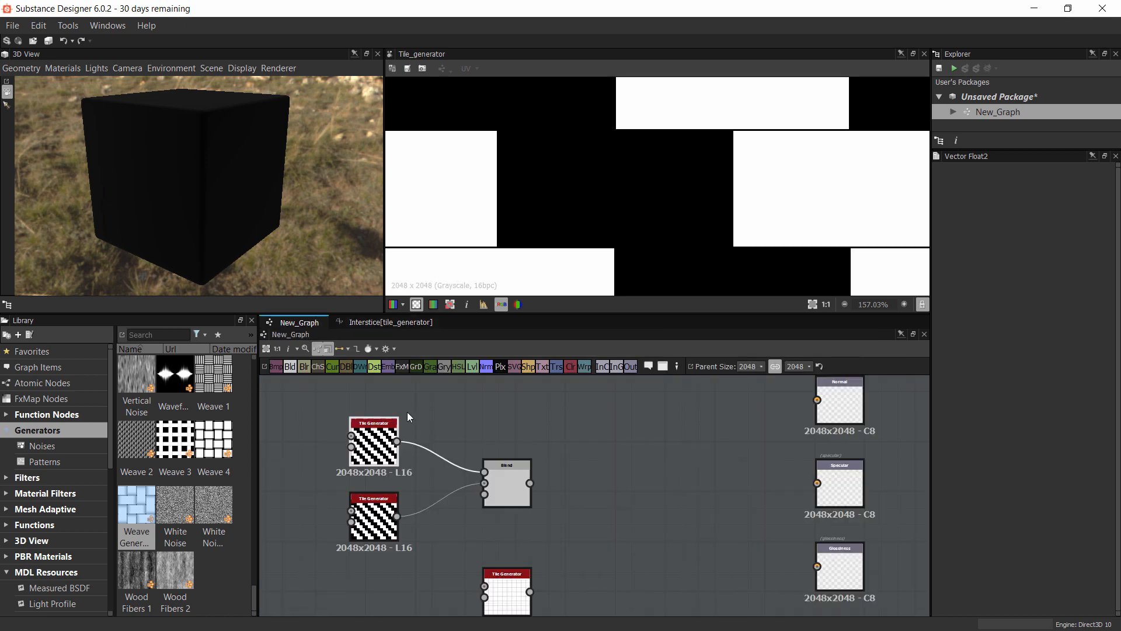
double_click(388, 521)
scroll(1052, 475, "down", 4)
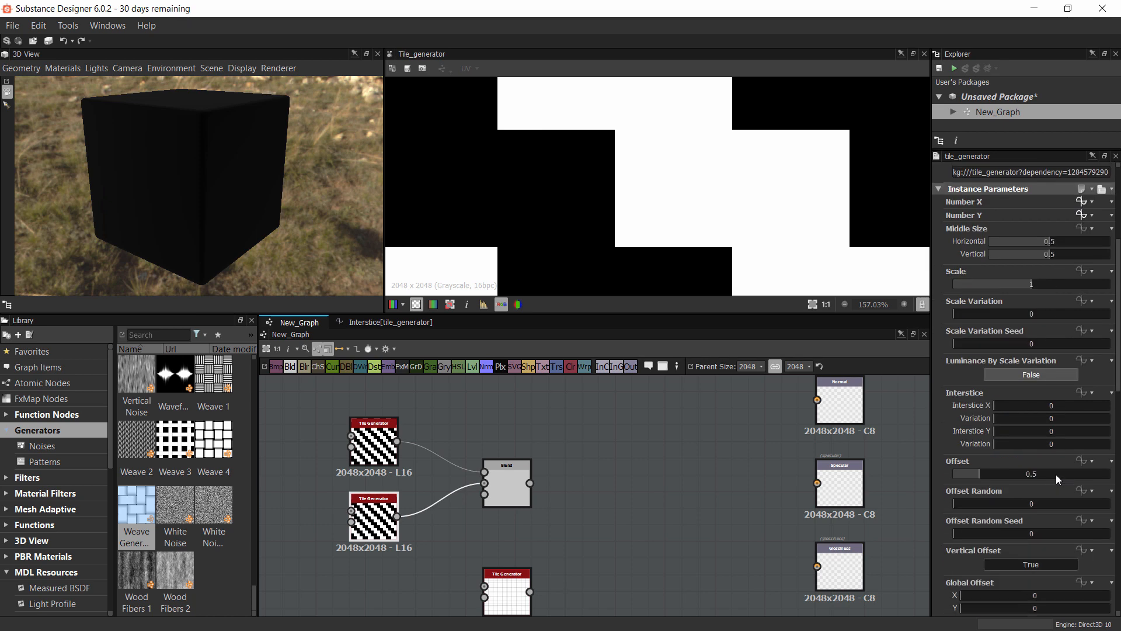
left_click(1089, 391)
left_click(1065, 465)
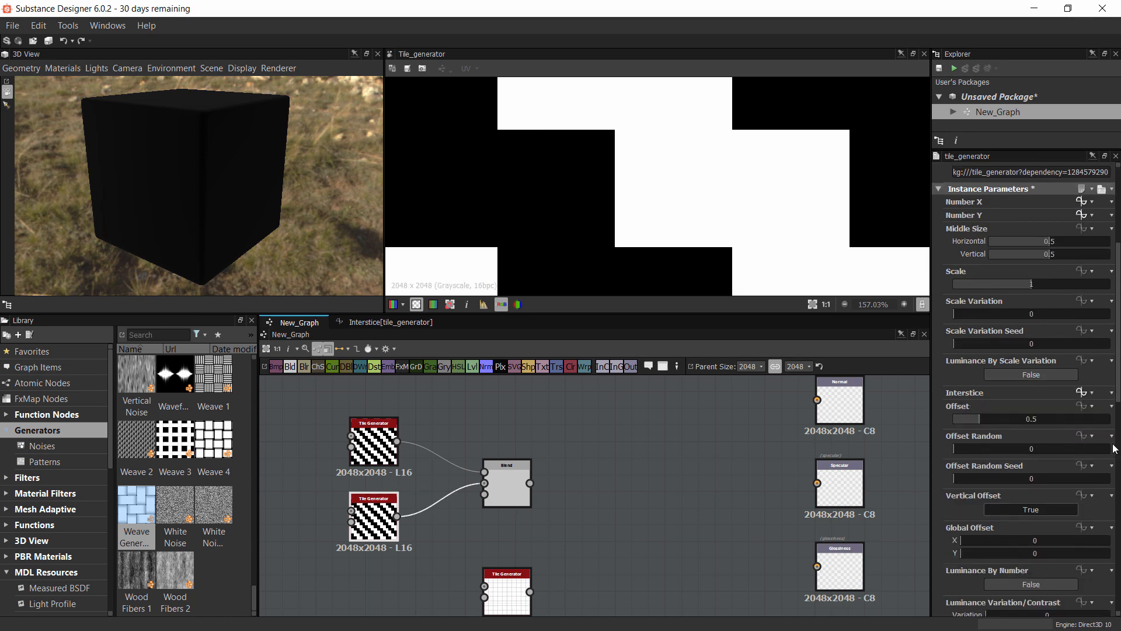
Paste the Junta network into the lower Tile Generator's Interstice function and make the final vector node its output
left_click(1081, 390)
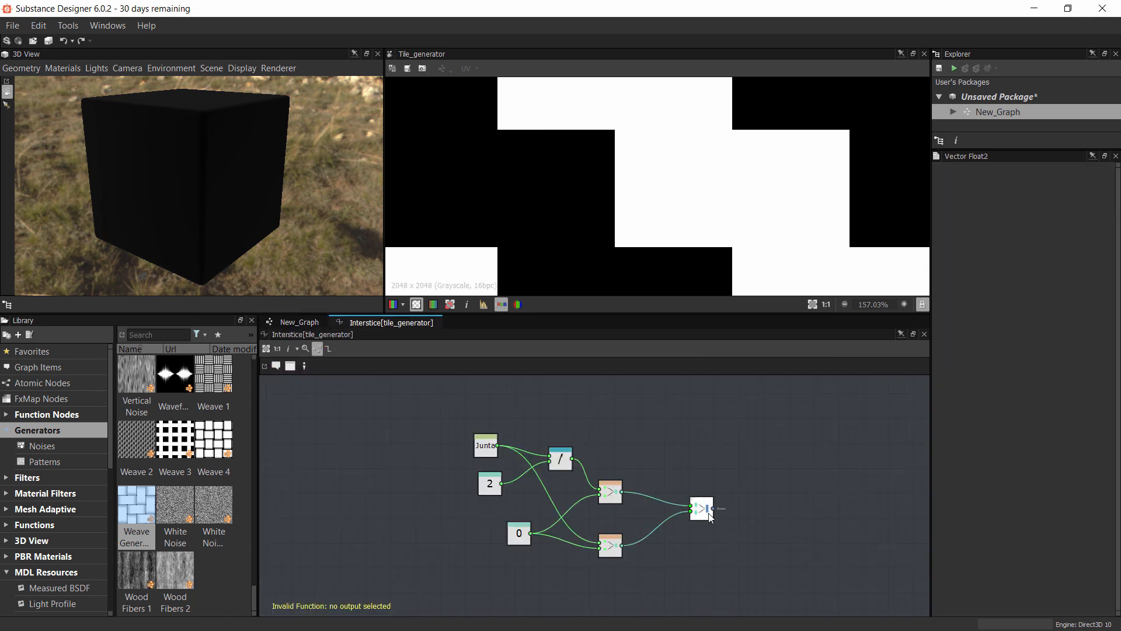
scroll(700, 499, "up", 3)
right_click(695, 496)
left_click(748, 384)
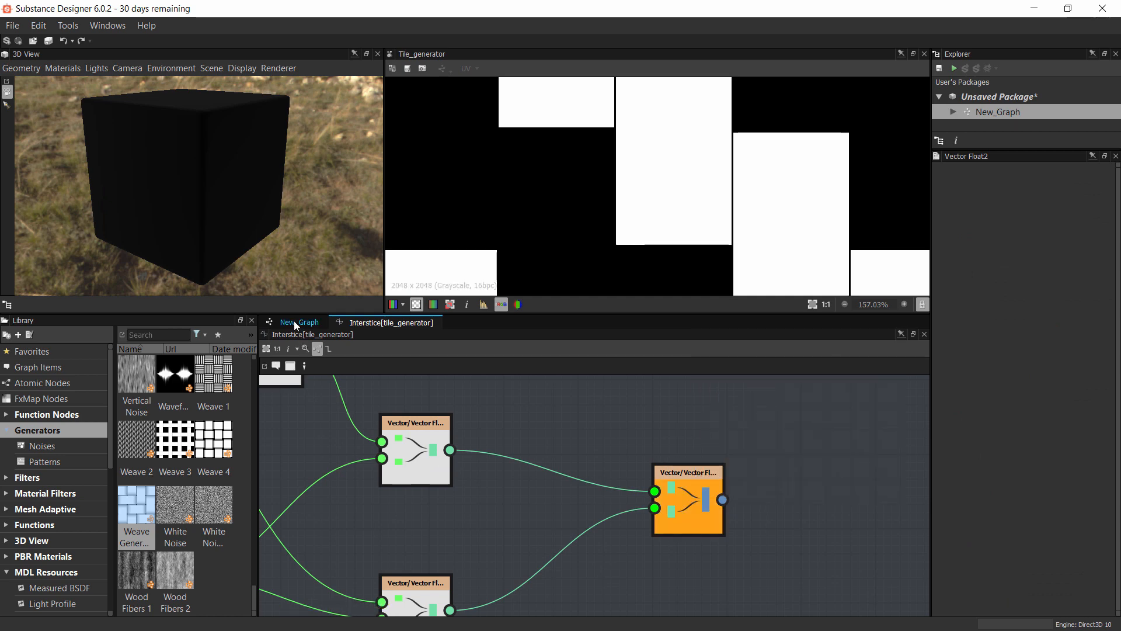
Return to New_Graph and delete the unconnected Tile Generator
left_click(295, 325)
scroll(636, 231, "down", 5)
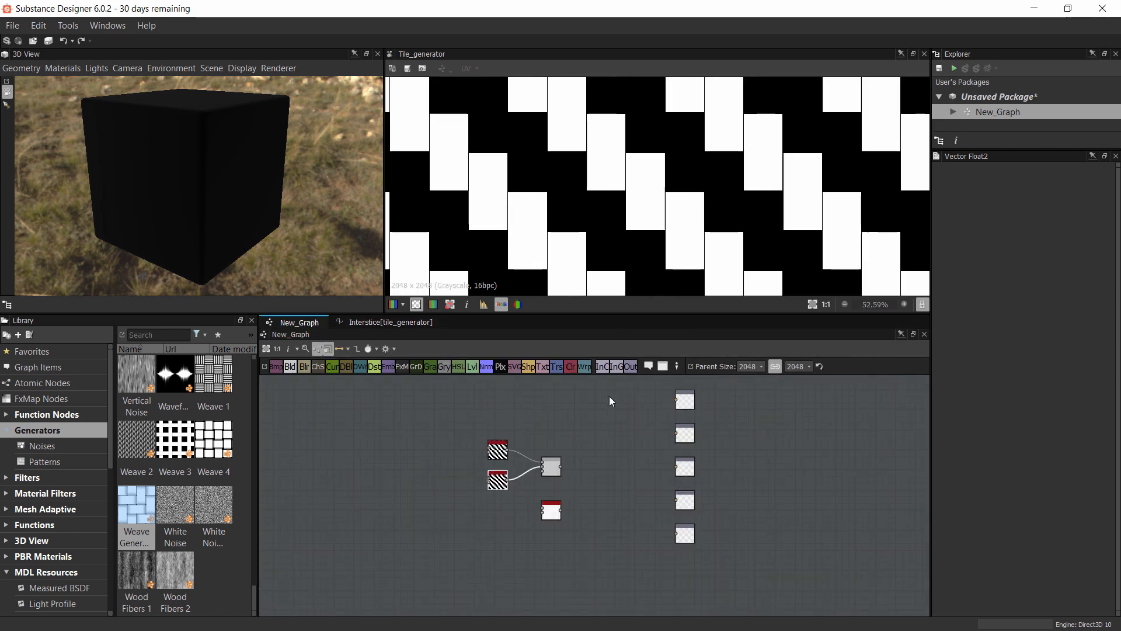
scroll(568, 494, "up", 5)
left_click_drag(522, 543, 604, 523)
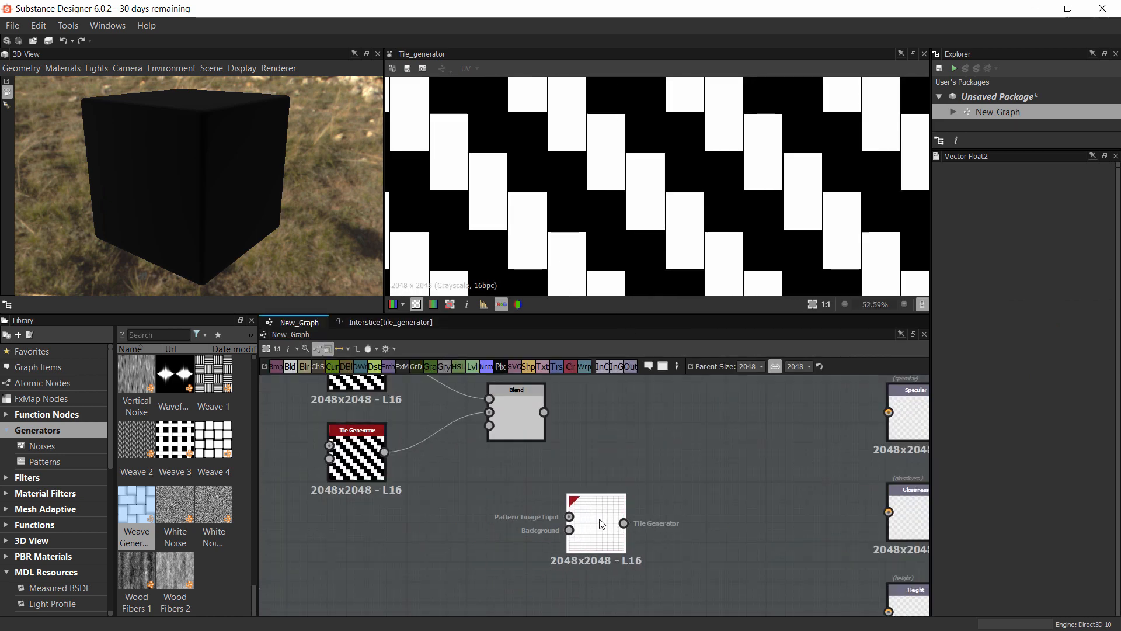
key("Delete")
Preview the two connected Tile Generators and examine the gaps between their tiles
middle_click_drag(474, 491, 530, 559)
scroll(413, 514, "up", 3)
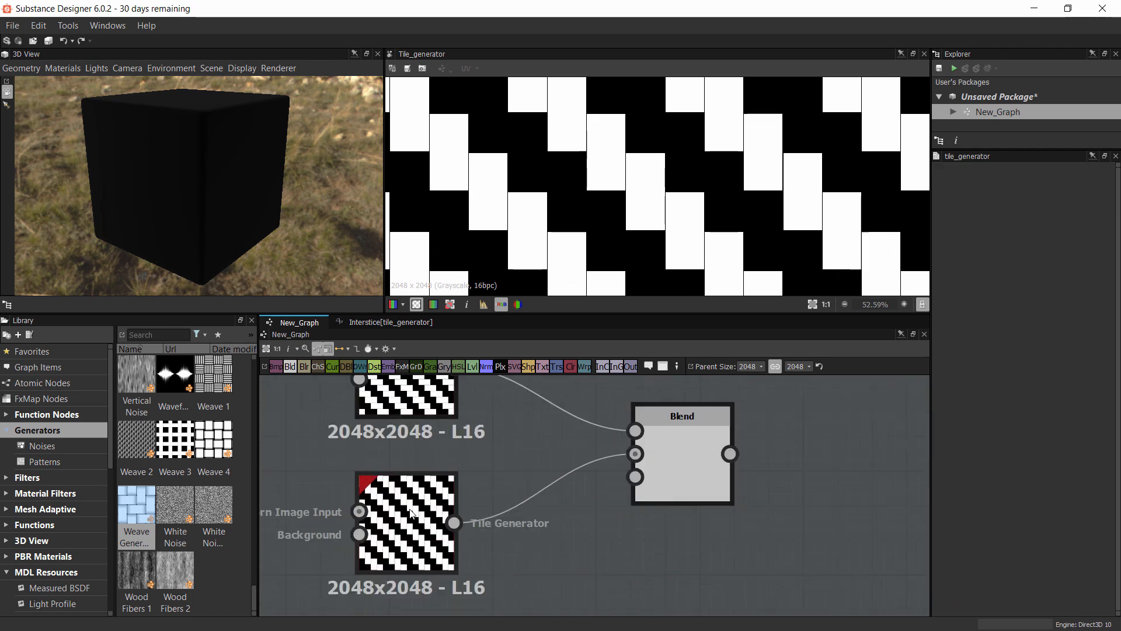
scroll(404, 498, "down", 2)
double_click(394, 422)
double_click(400, 519)
scroll(445, 263, "down", 3)
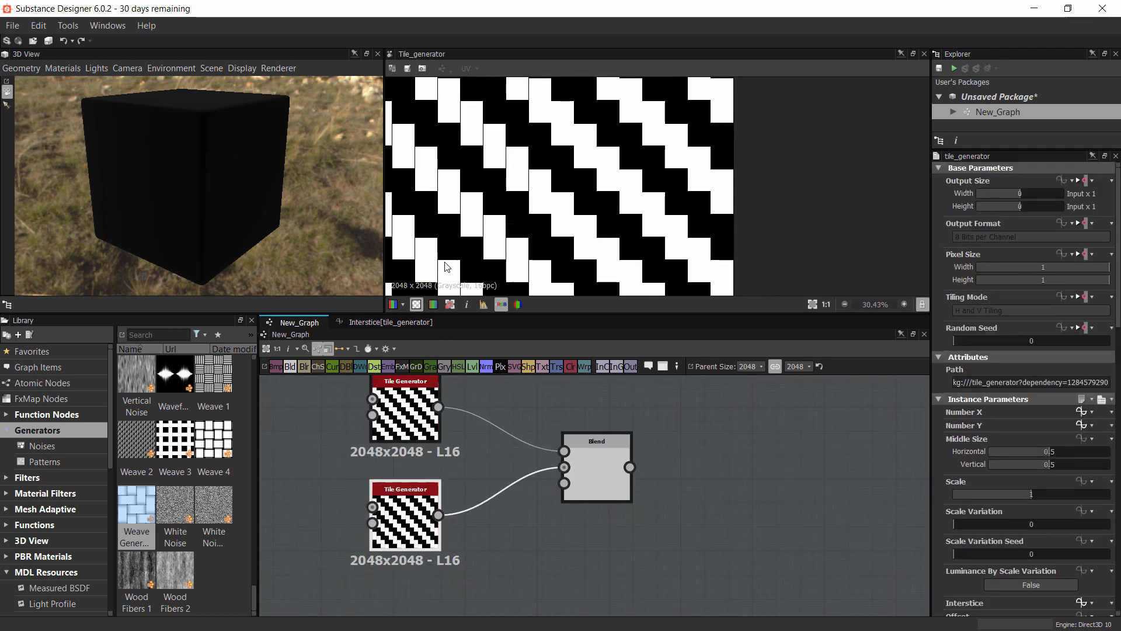
middle_click_drag(445, 267, 538, 231)
scroll(461, 230, "down", 1)
middle_click_drag(467, 284, 478, 237)
Examine the upper Tile Generator's horizontal brick pattern up close and as a whole, including its interstices and borders
double_click(401, 407)
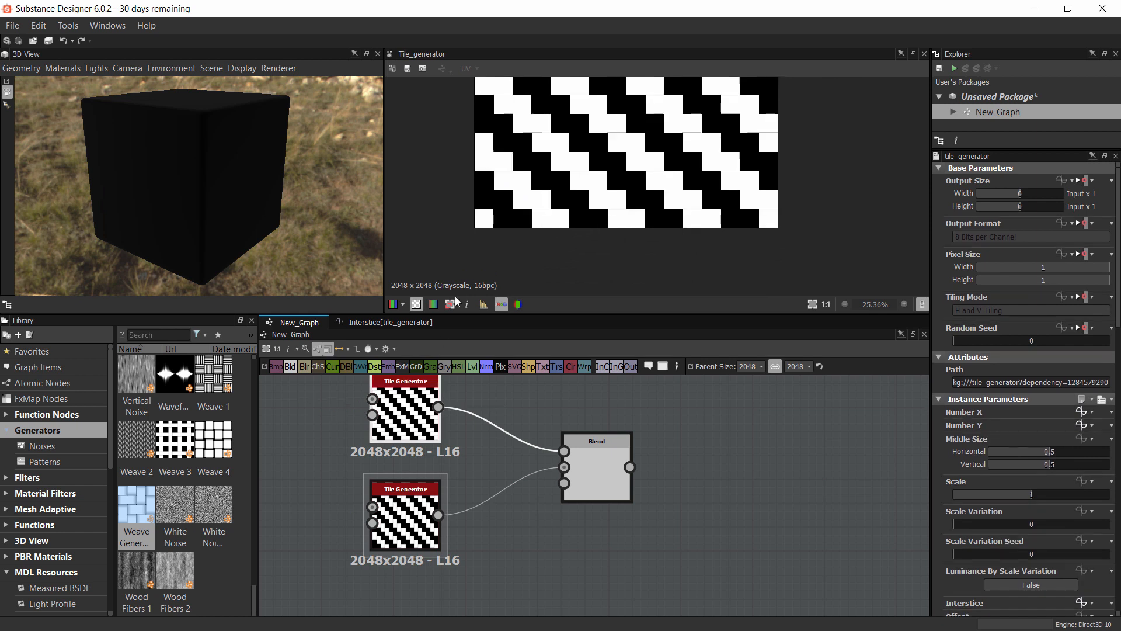
scroll(485, 216, "up", 2)
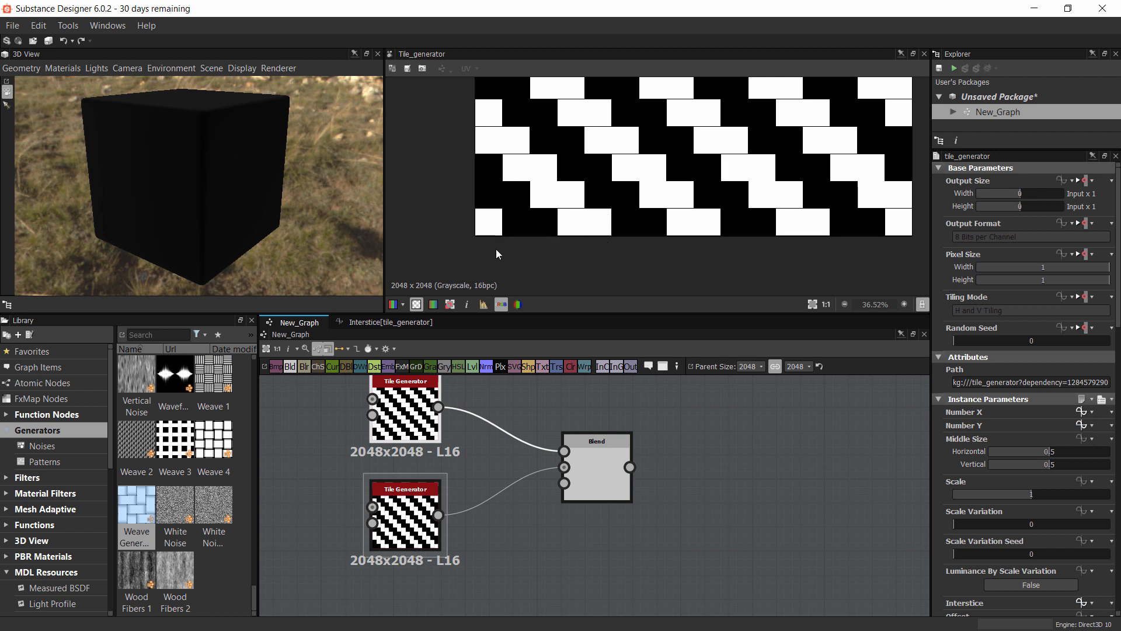
scroll(503, 237, "up", 2)
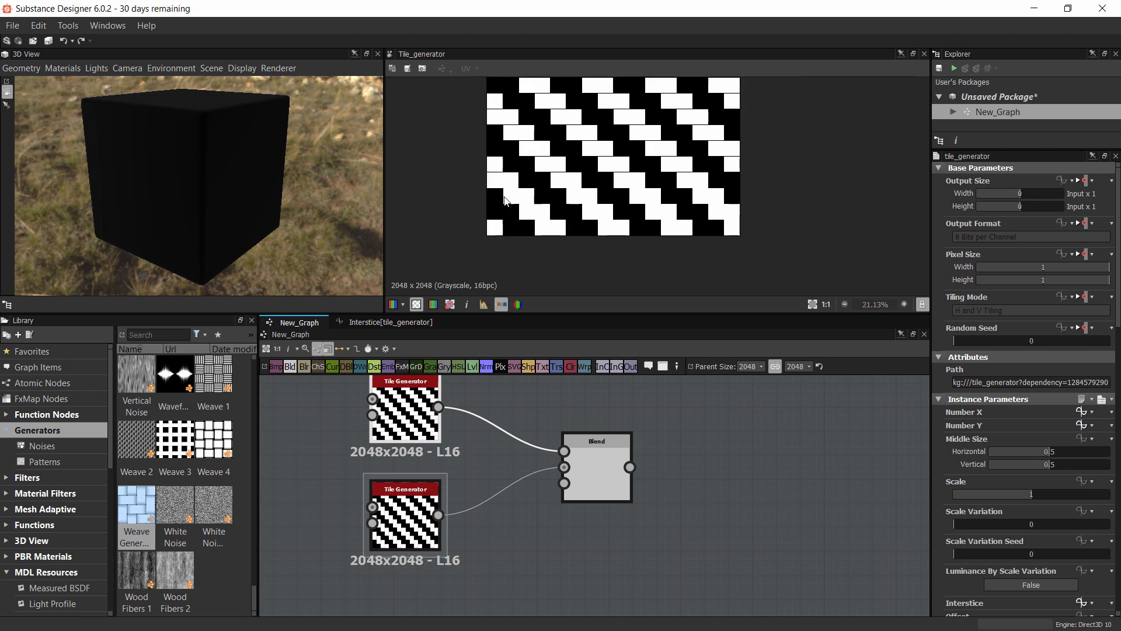
scroll(526, 205, "up", 1)
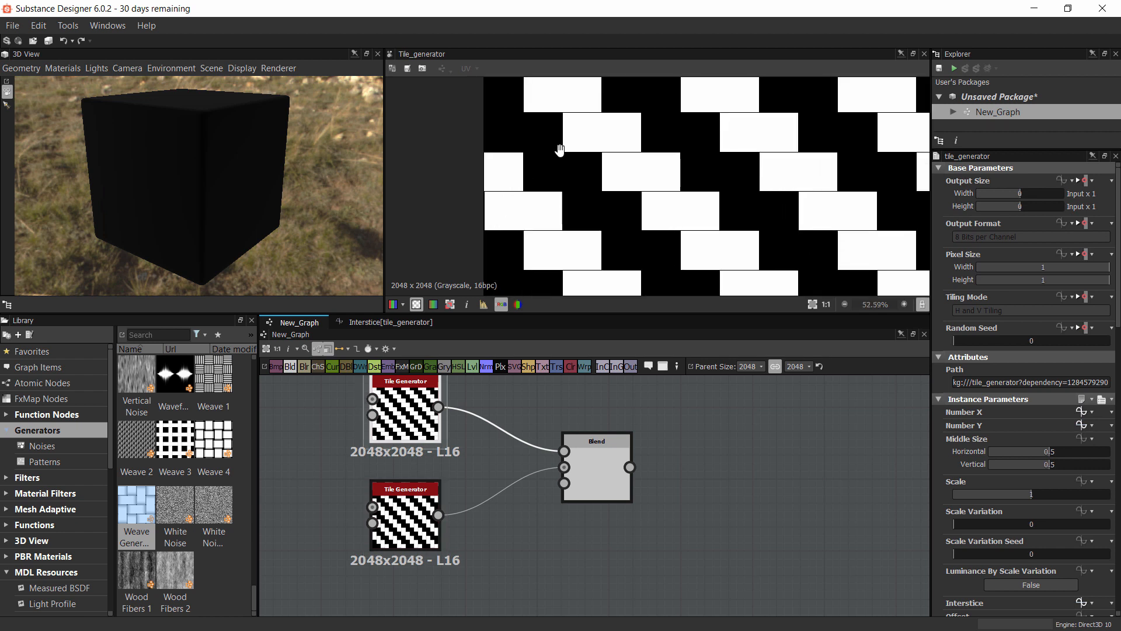
scroll(575, 193, "down", 6)
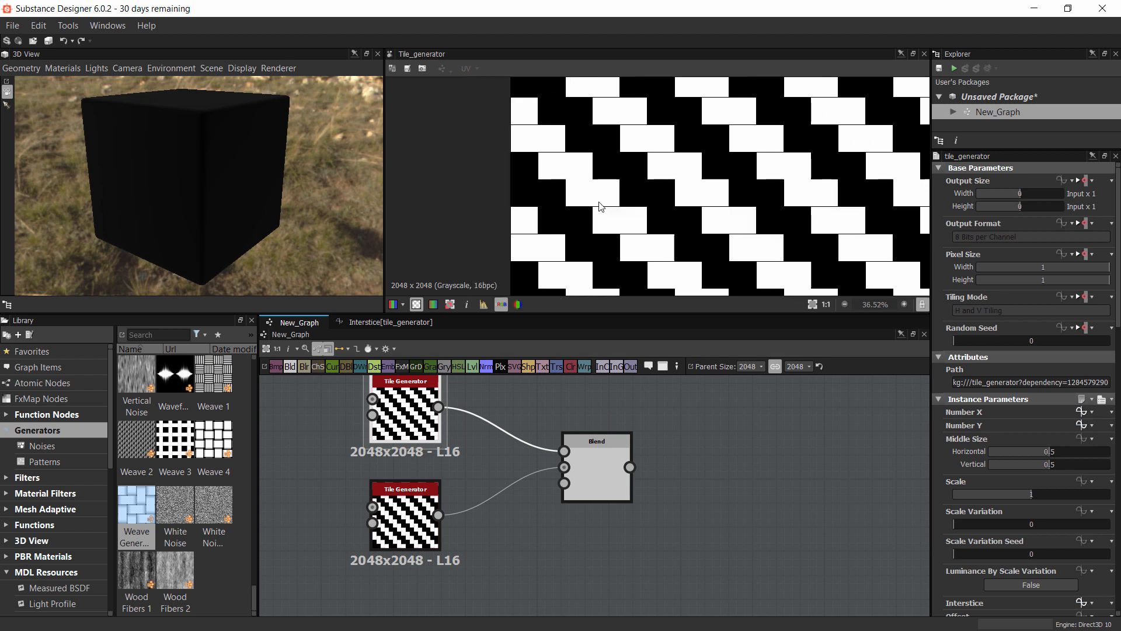
scroll(571, 224, "down", 1)
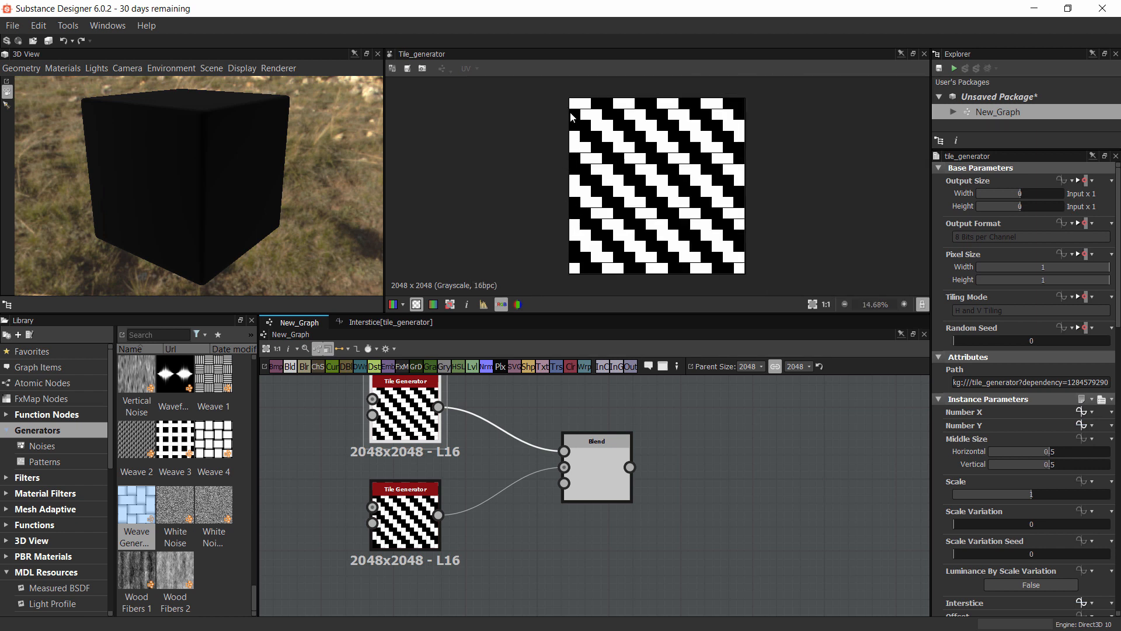
scroll(584, 153, "up", 7)
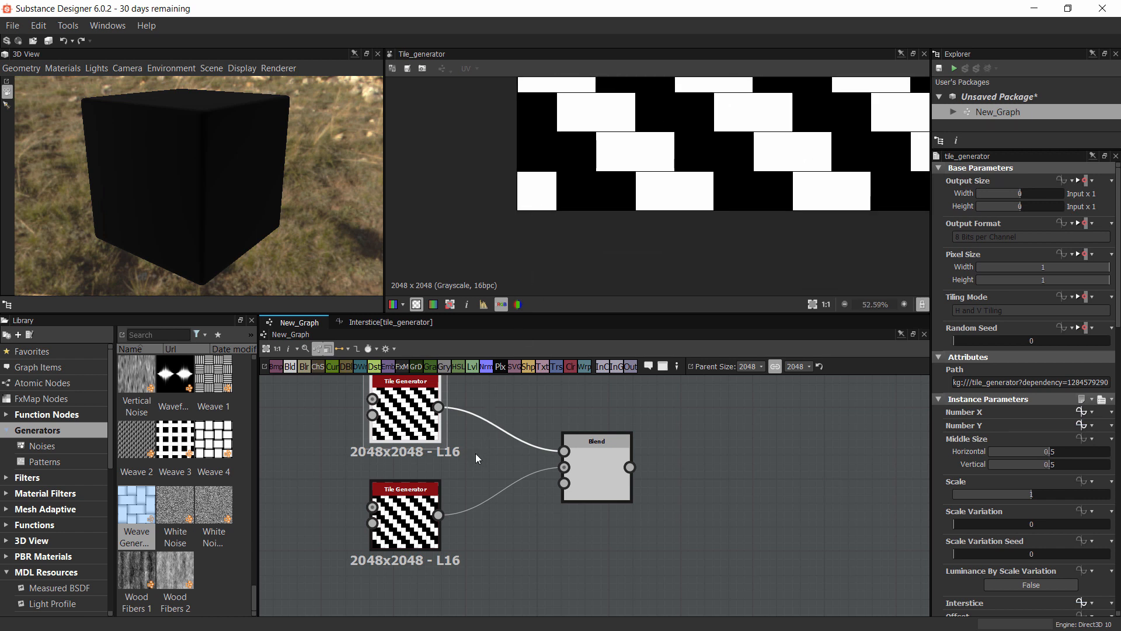
Create an empty function for the lower Tile Generator's Global Offset
left_click(409, 514)
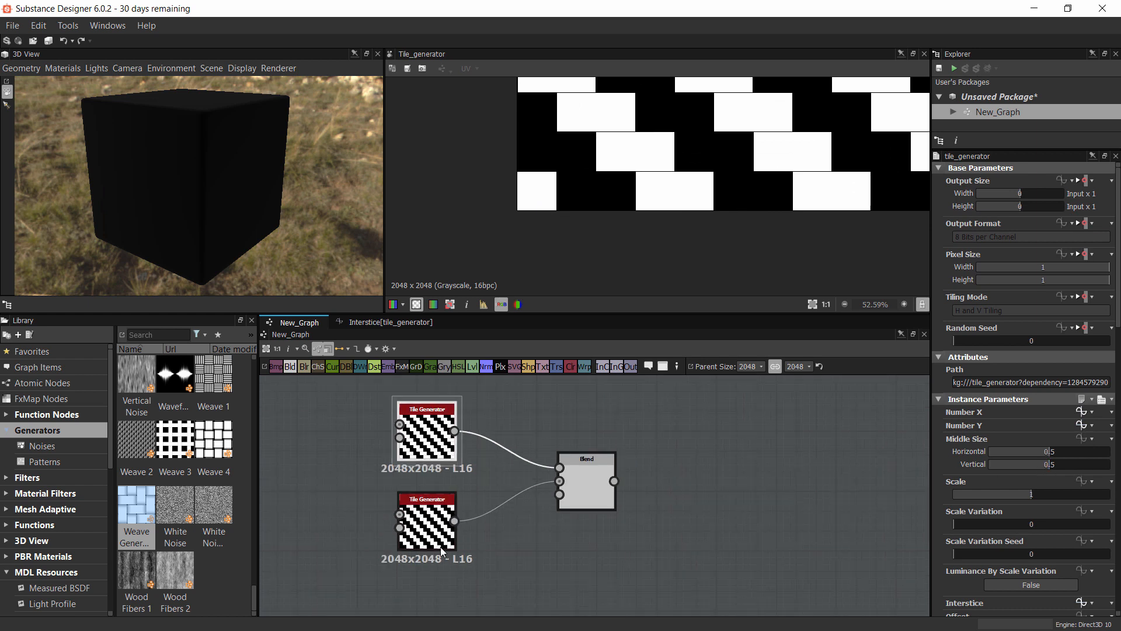
scroll(668, 518, "down", 1)
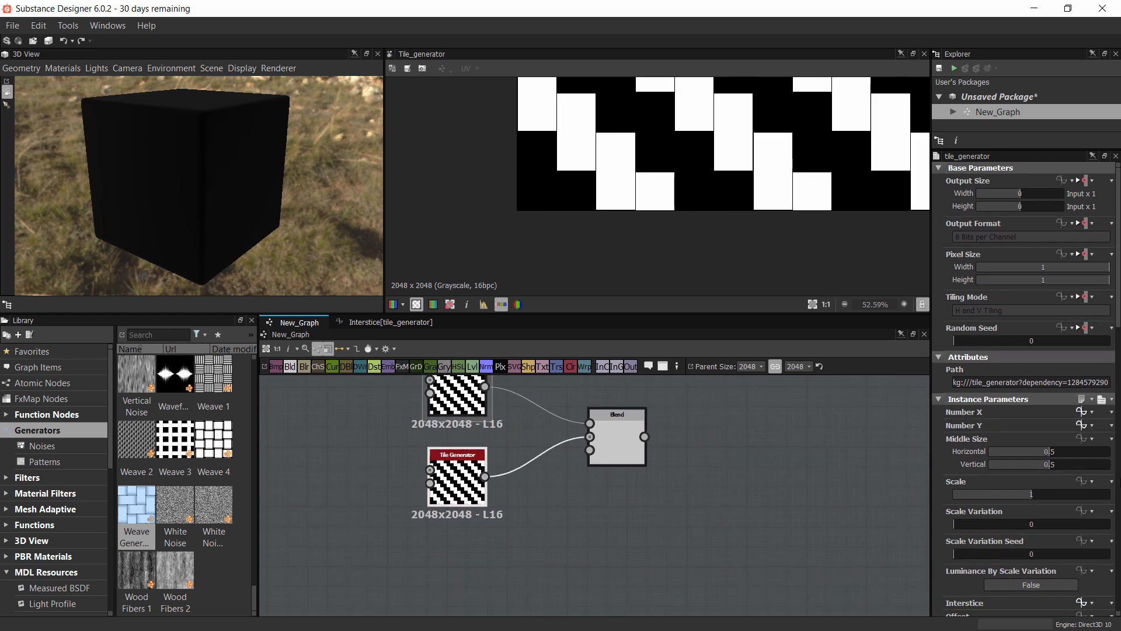
scroll(1028, 386, "down", 6)
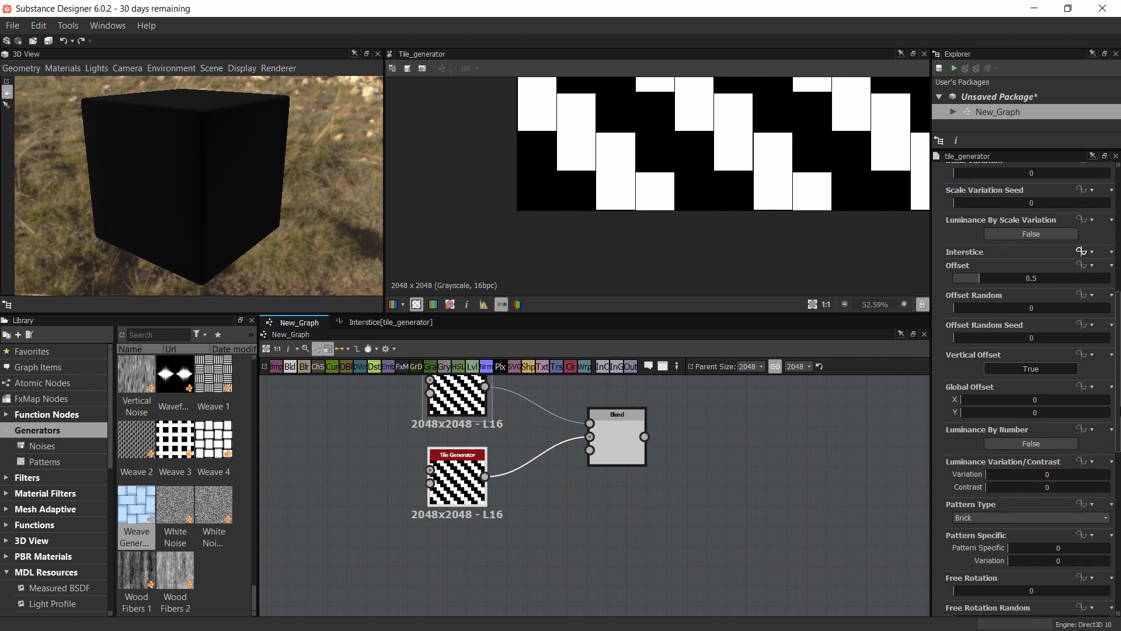
scroll(1051, 327, "down", 2)
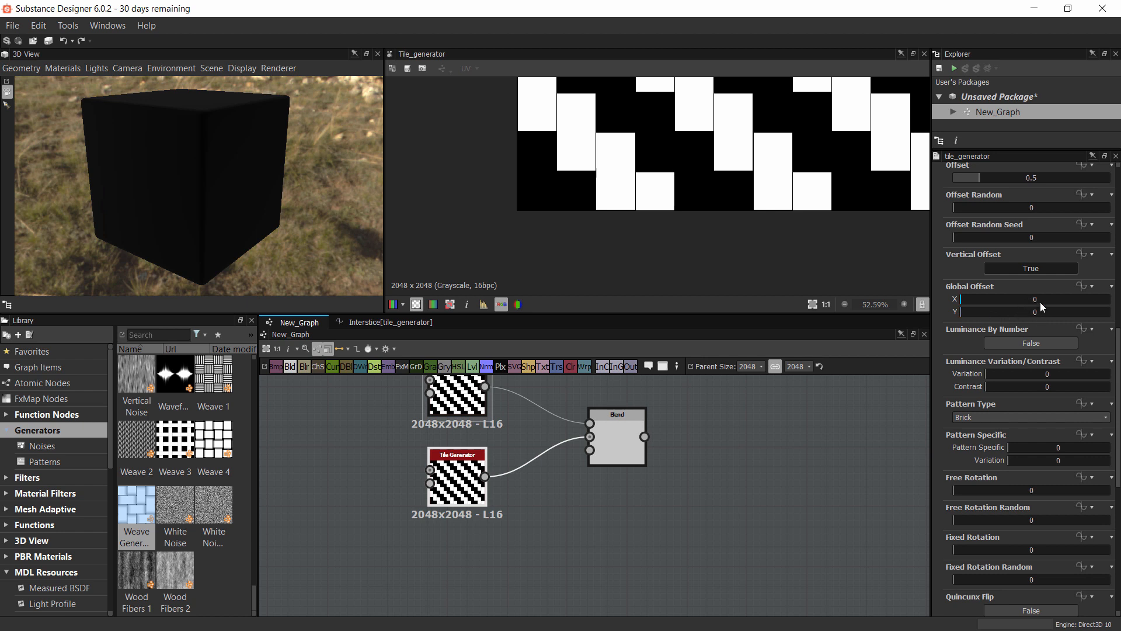
left_click(1083, 286)
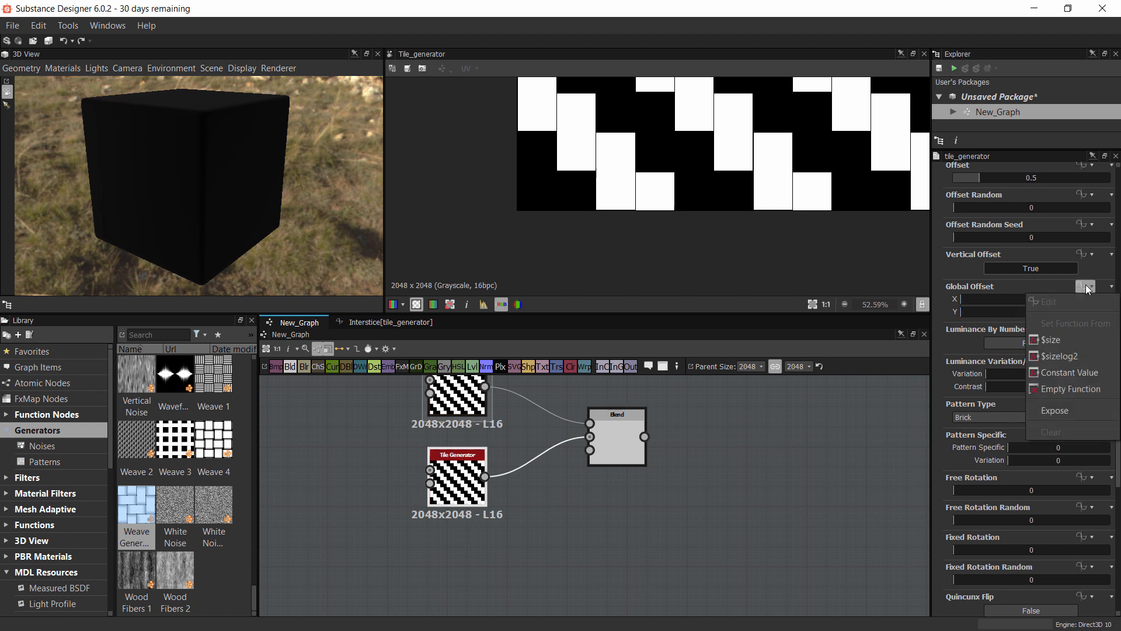
left_click(1066, 403)
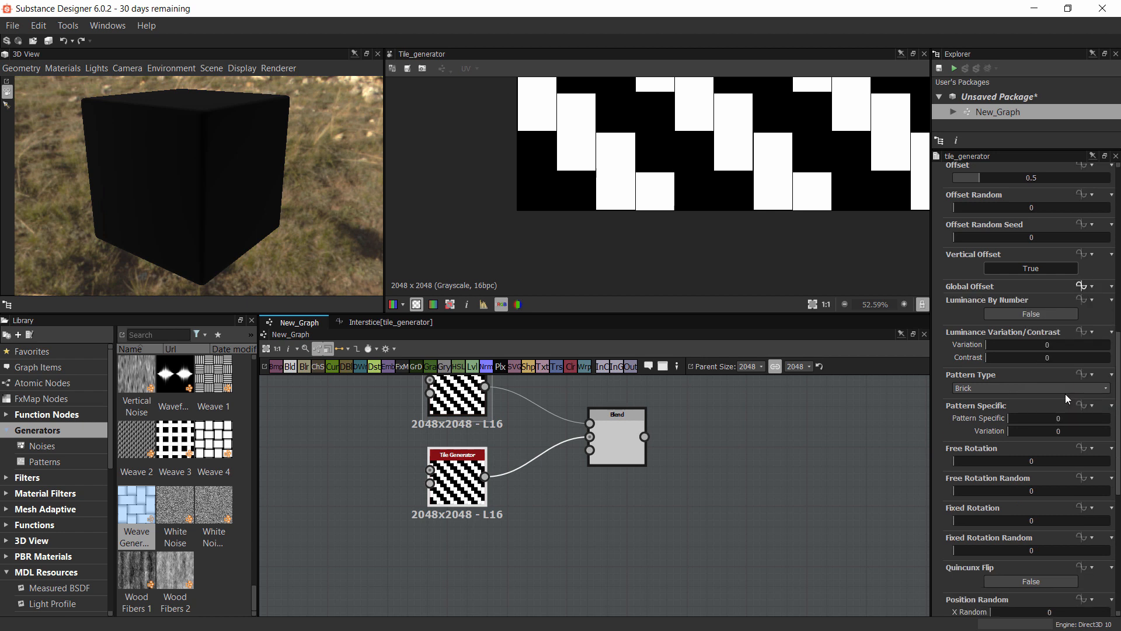
Add a Vector Float2 node to the lower Tile Generator's Global Offset function
left_click(1081, 284)
right_click(581, 462)
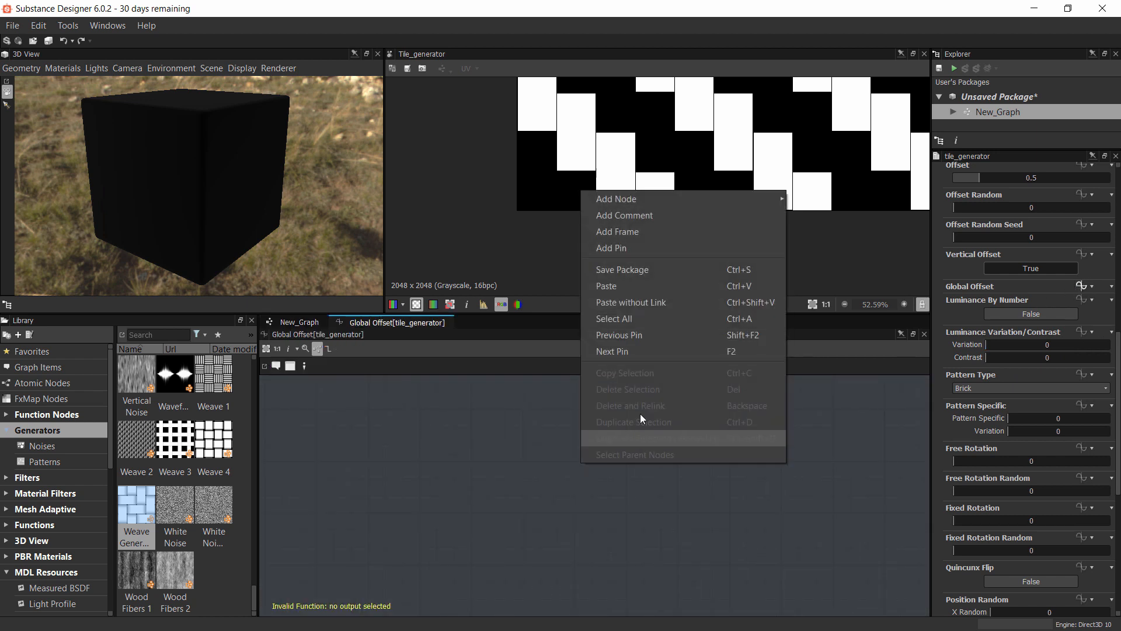
mouse_move(630, 199)
mouse_move(821, 216)
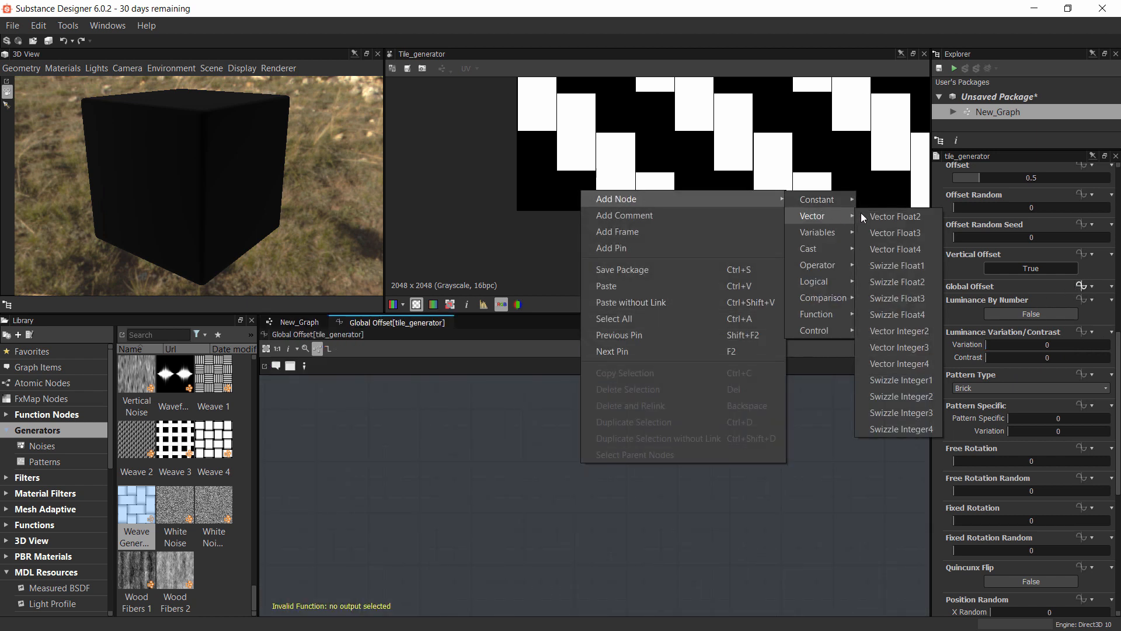
left_click(902, 215)
scroll(671, 490, "down", 3)
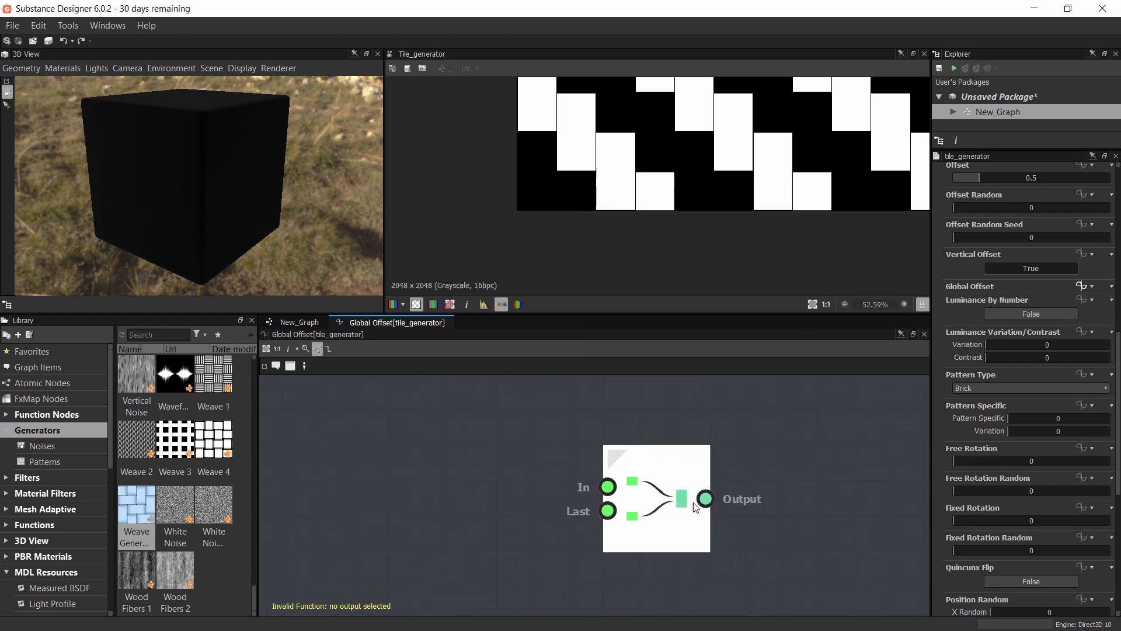
scroll(700, 493, "up", 2)
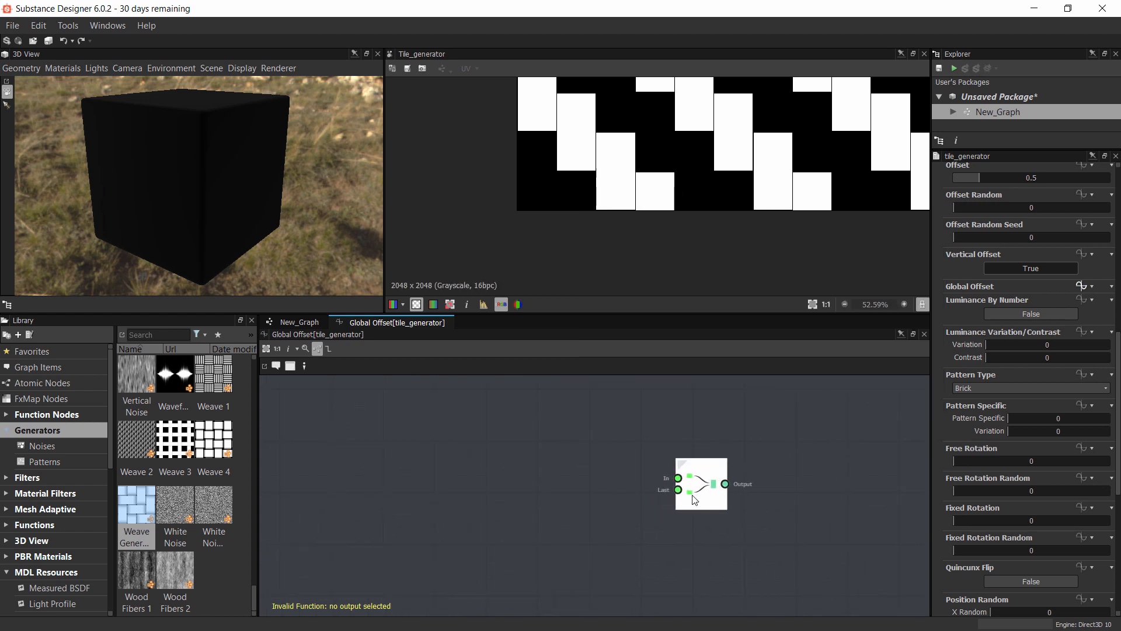
scroll(695, 497, "up", 2)
Set the Vector Float2 node as the output of the Global Offset function
right_click(710, 469)
left_click(763, 343)
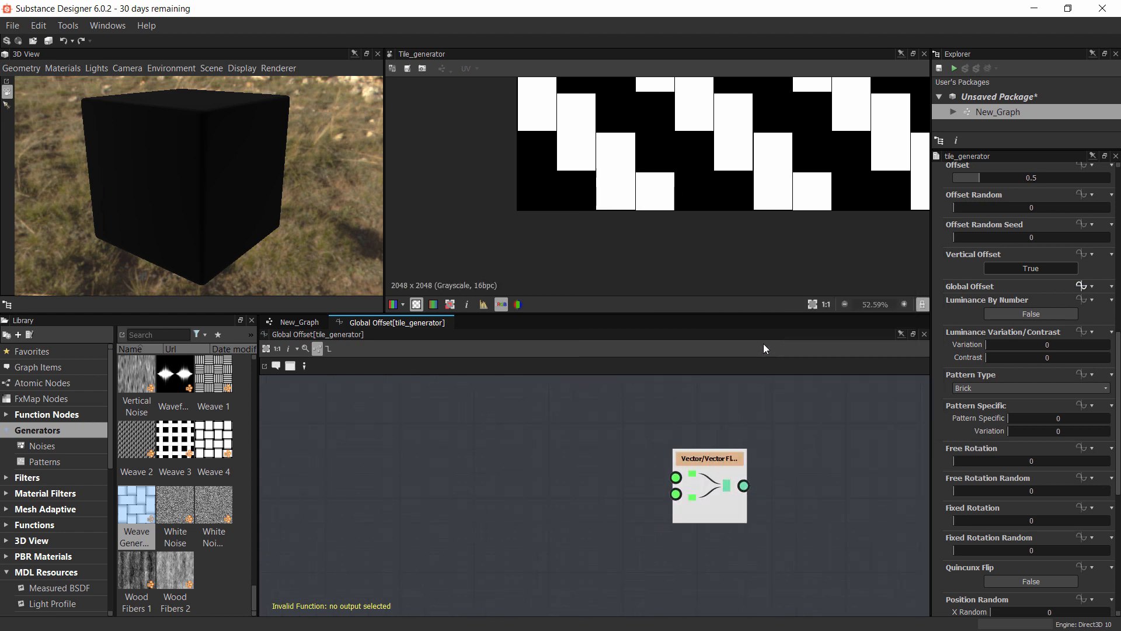
left_click(718, 488)
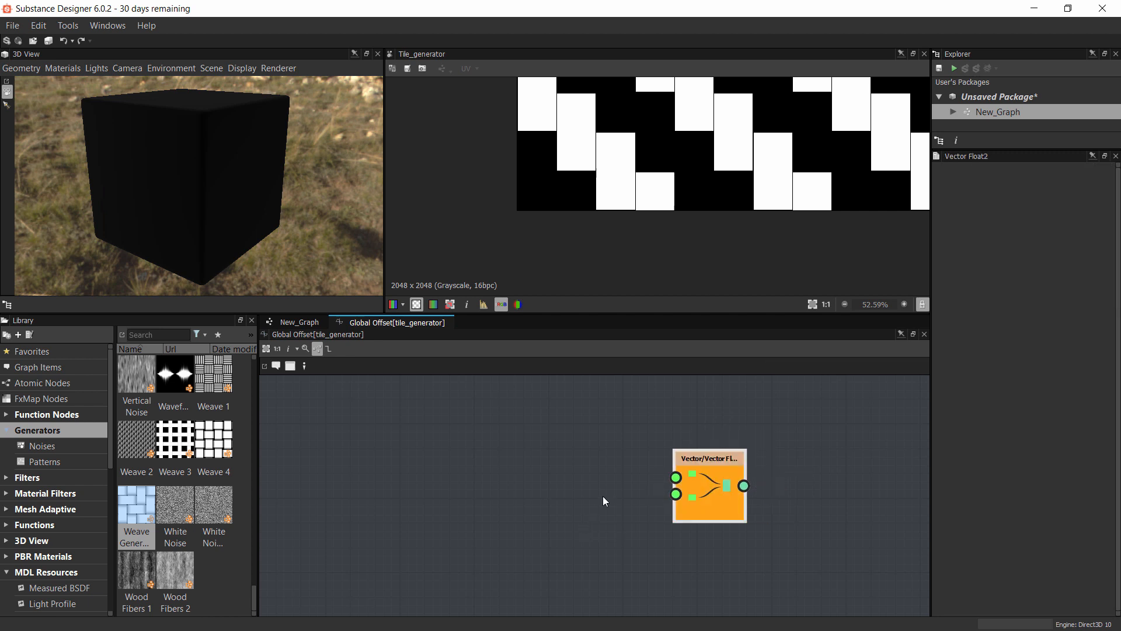
middle_click_drag(660, 495, 725, 493)
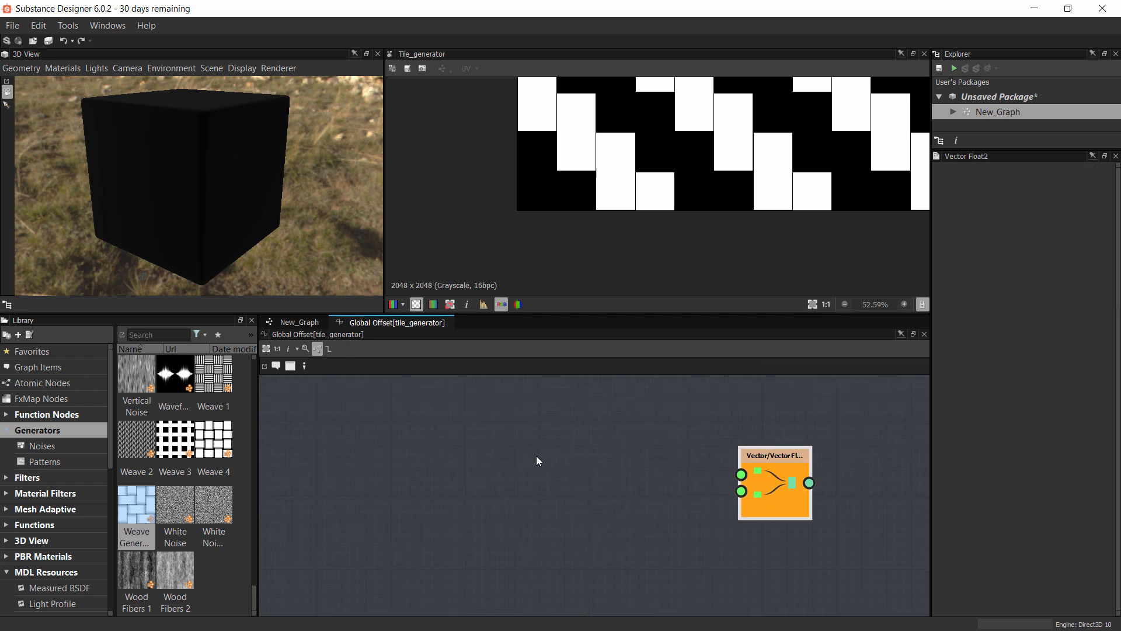
Add a Get Integer node reading the Tile parameter and place it well to the left of the Vector Float2 node
right_click(505, 433)
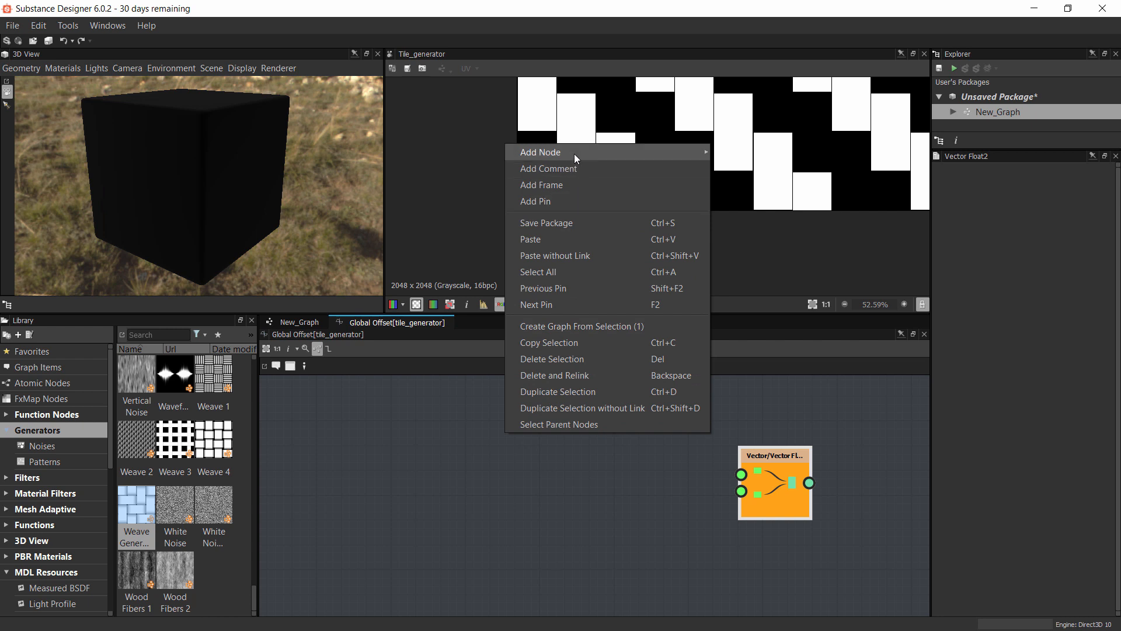
mouse_move(649, 147)
mouse_move(746, 242)
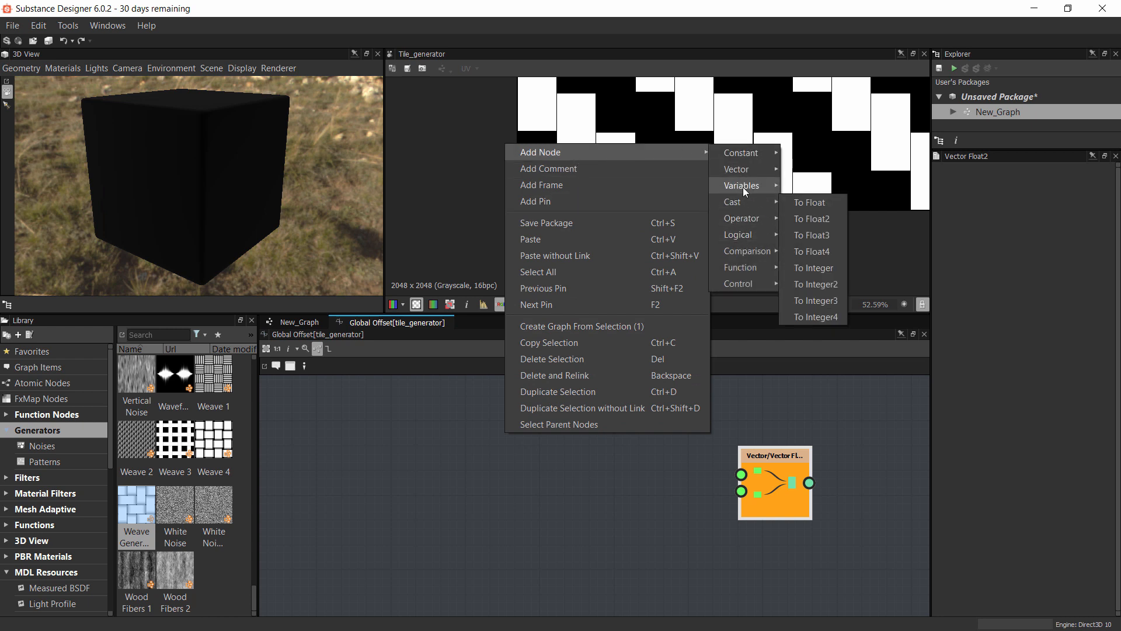
mouse_move(743, 186)
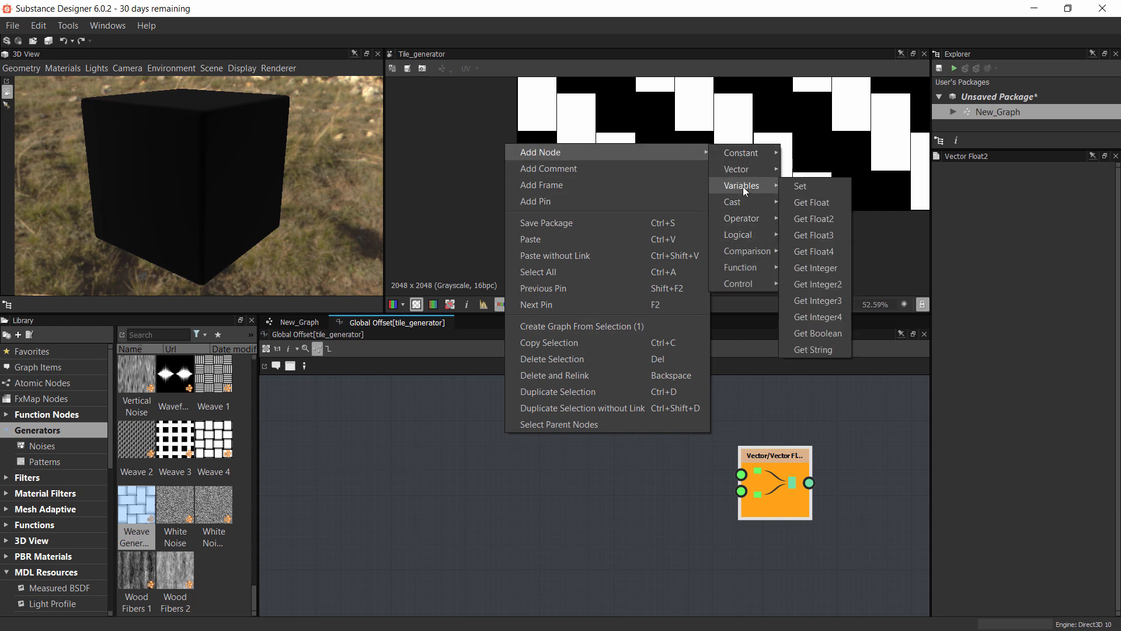
left_click(827, 281)
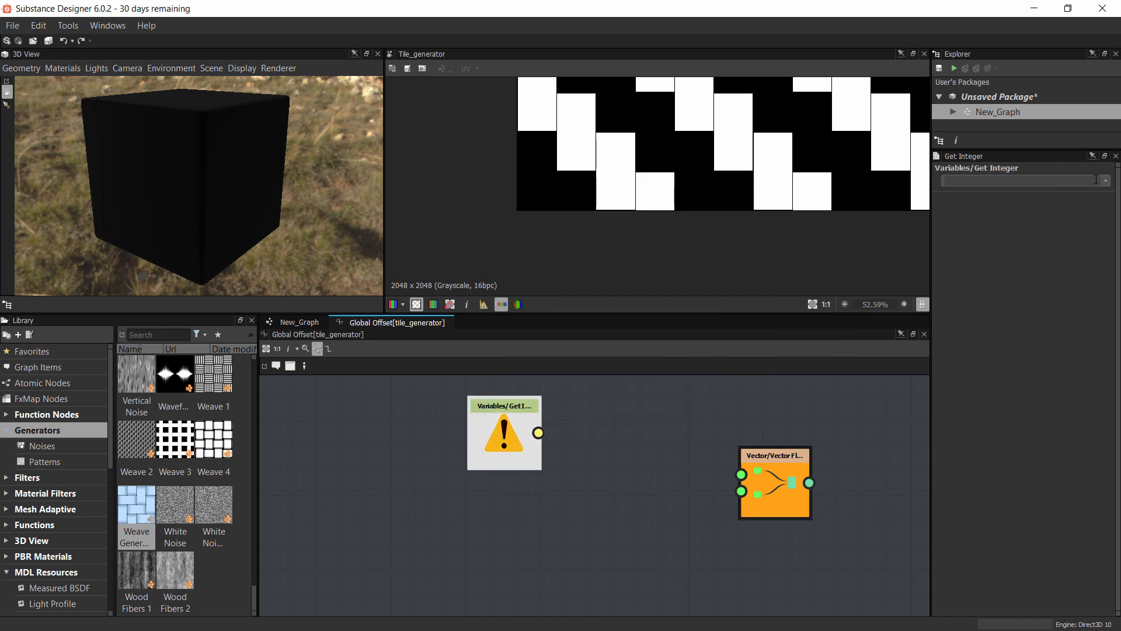
left_click(1071, 181)
left_click(952, 201)
left_click_drag(504, 443, 377, 428)
scroll(454, 496, "down", 1)
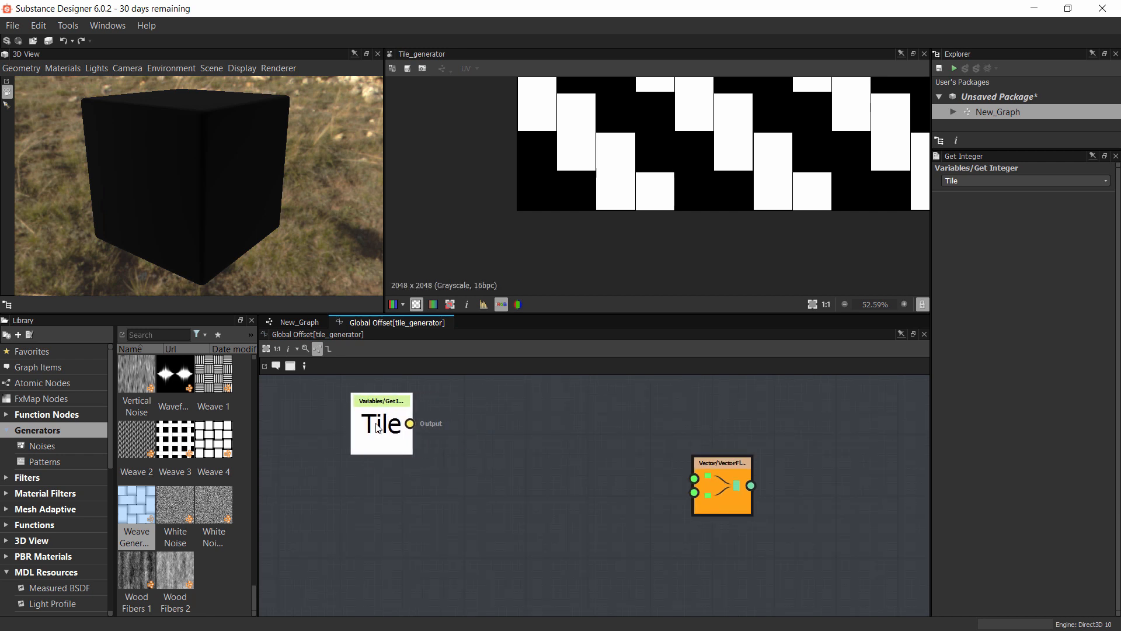
left_click_drag(396, 426, 378, 458)
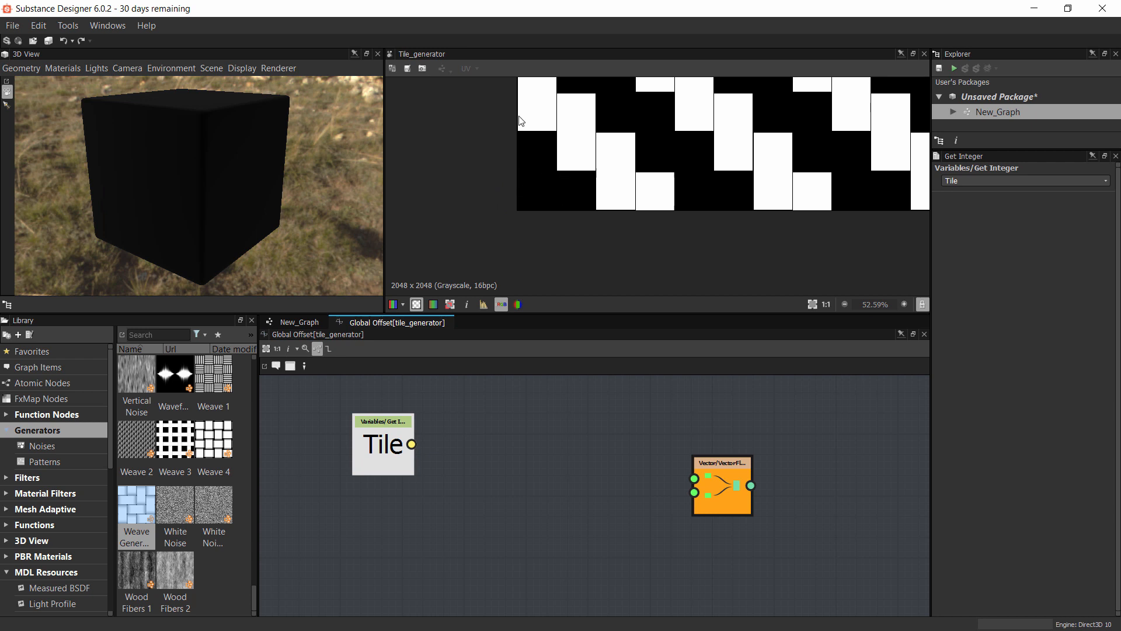
Add a Multiplication node and connect the Tile variable to its A input
right_click(502, 450)
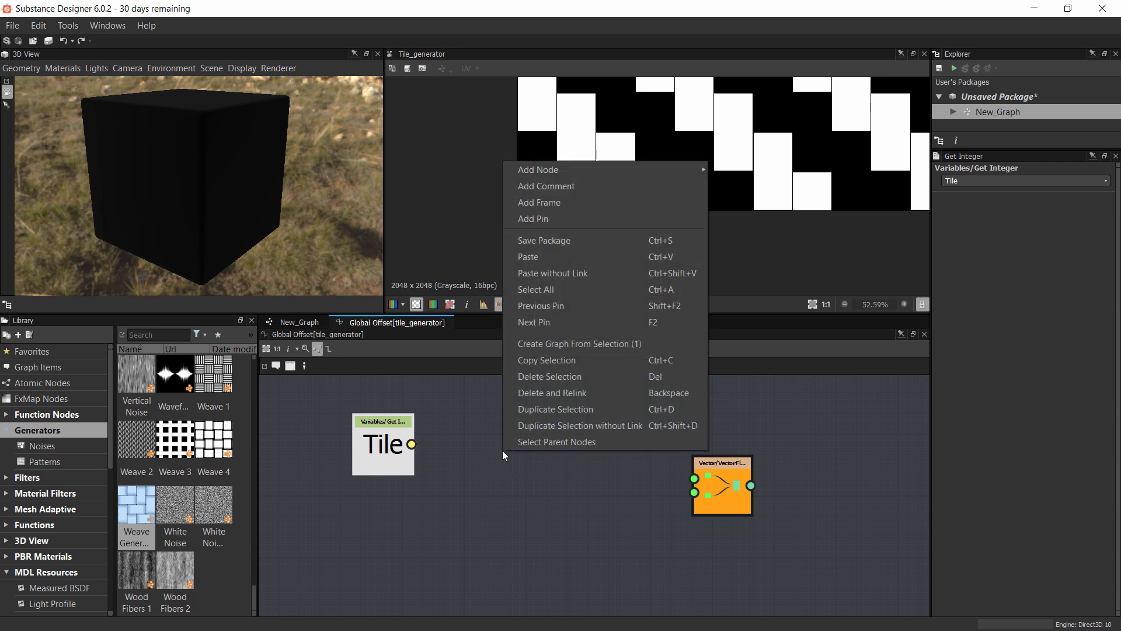
mouse_move(549, 170)
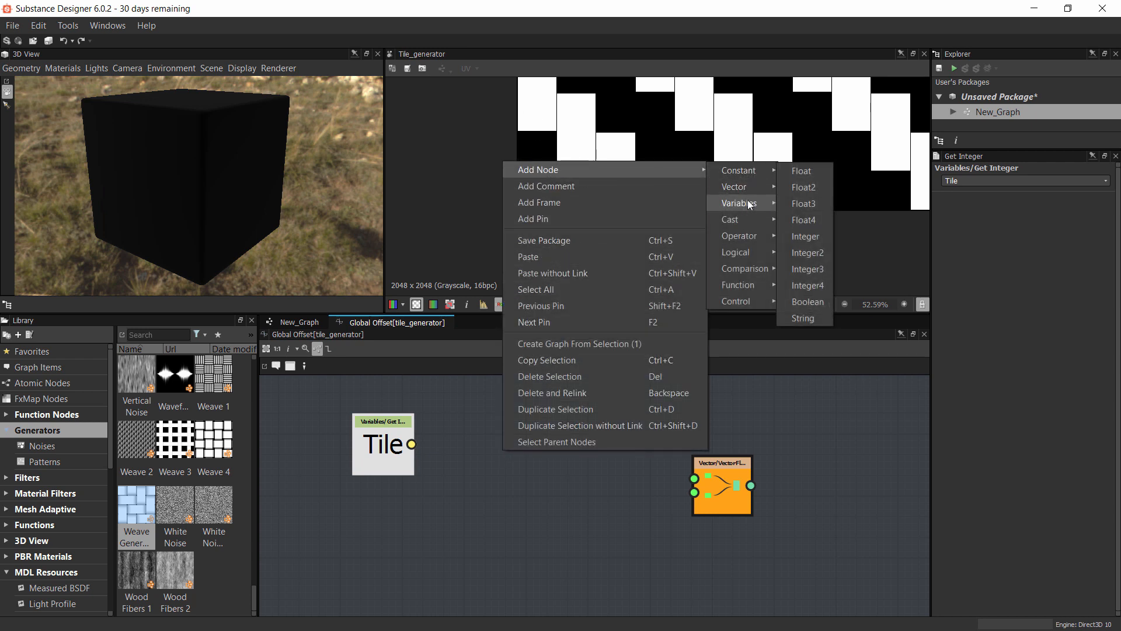
mouse_move(744, 235)
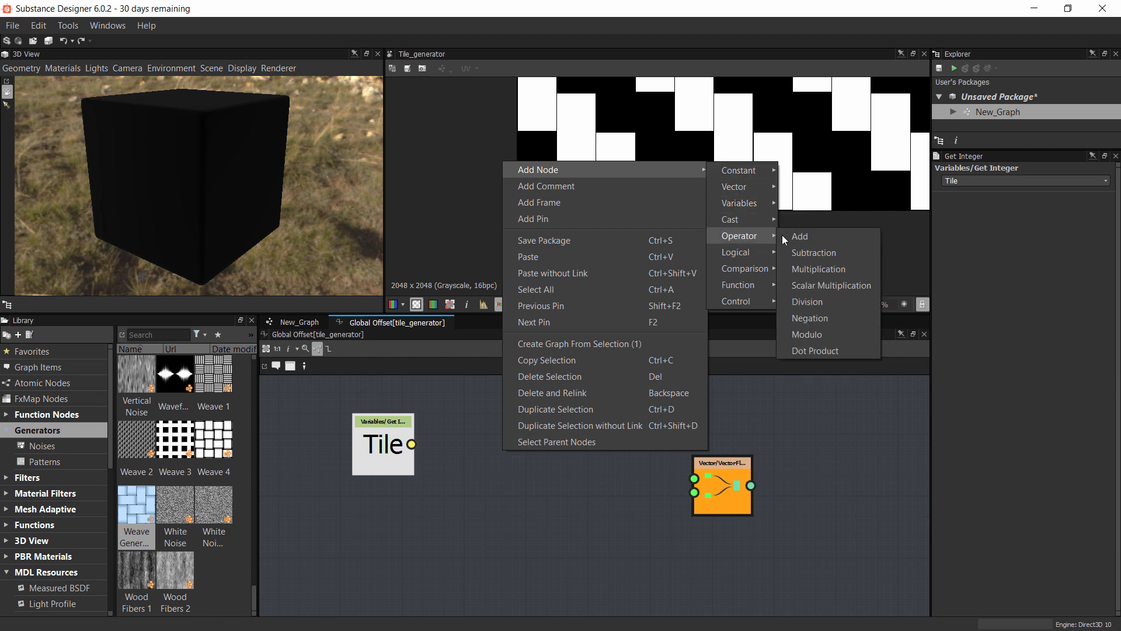
left_click(822, 271)
scroll(530, 472, "up", 3)
left_click_drag(360, 434, 469, 482)
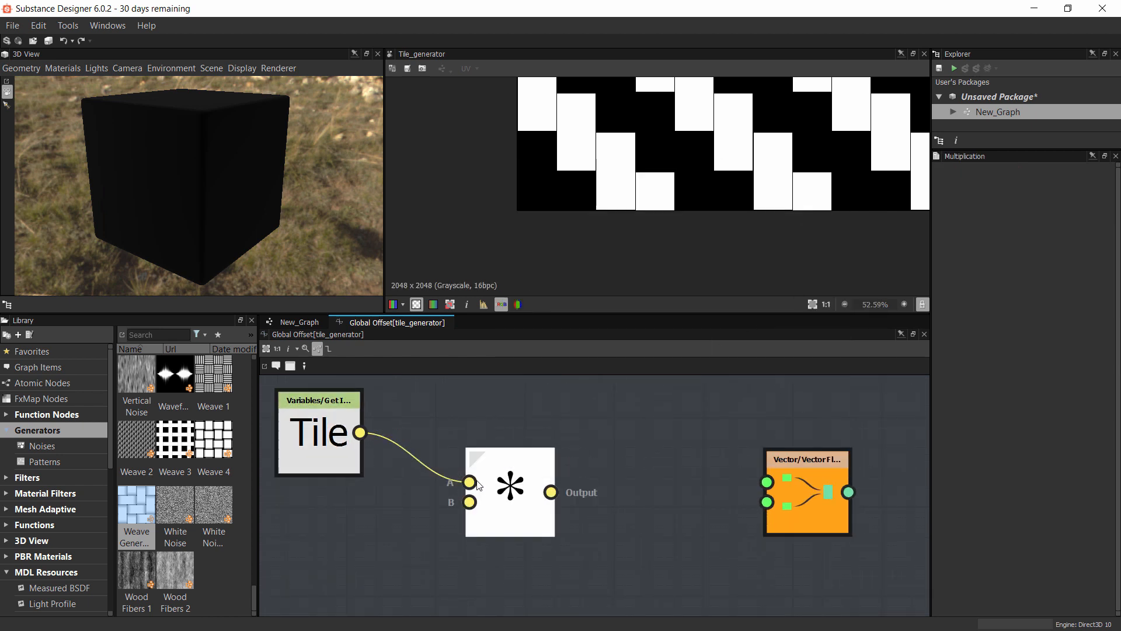
Add an Integer constant below the Tile variable and connect it to the Multiplication's B input
middle_click_drag(315, 581, 401, 520)
right_click(401, 520)
mouse_move(460, 242)
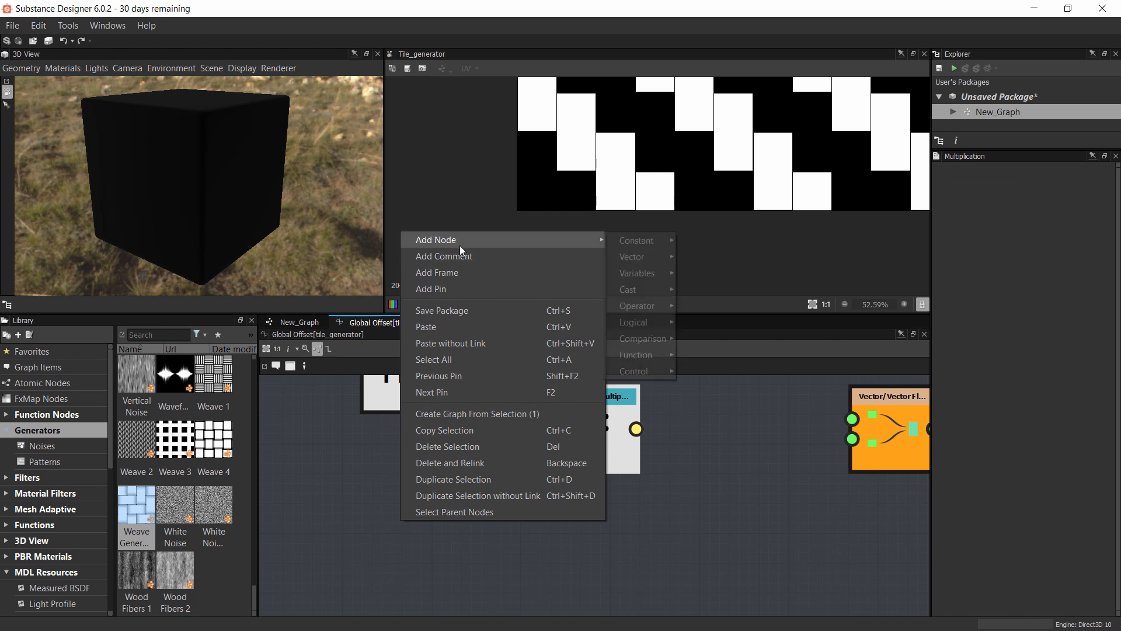
mouse_move(635, 273)
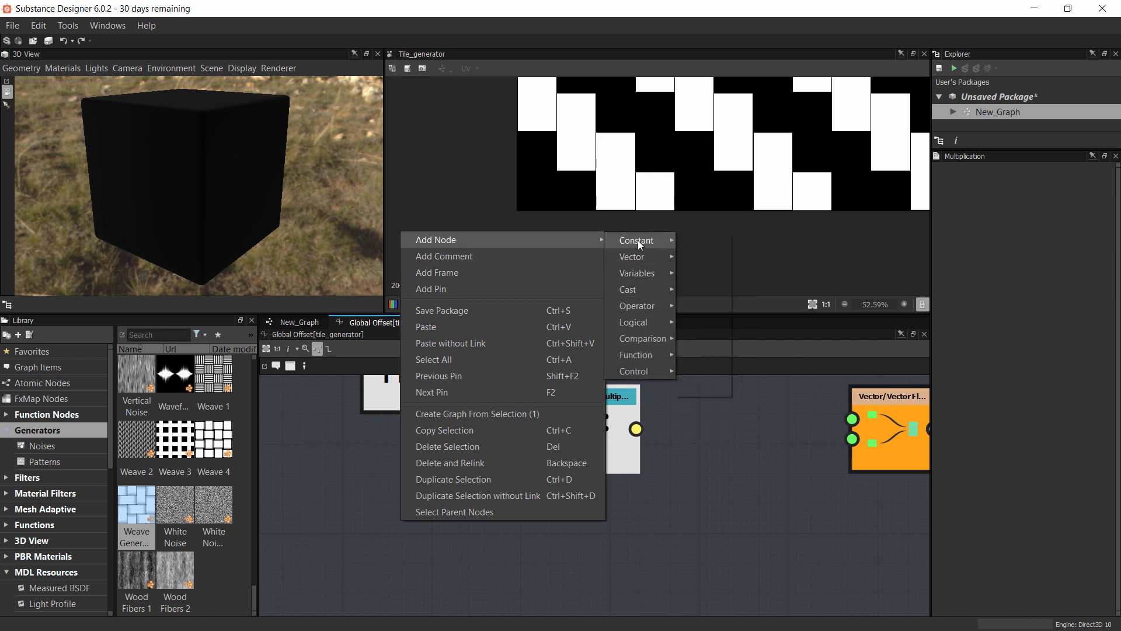
mouse_move(640, 243)
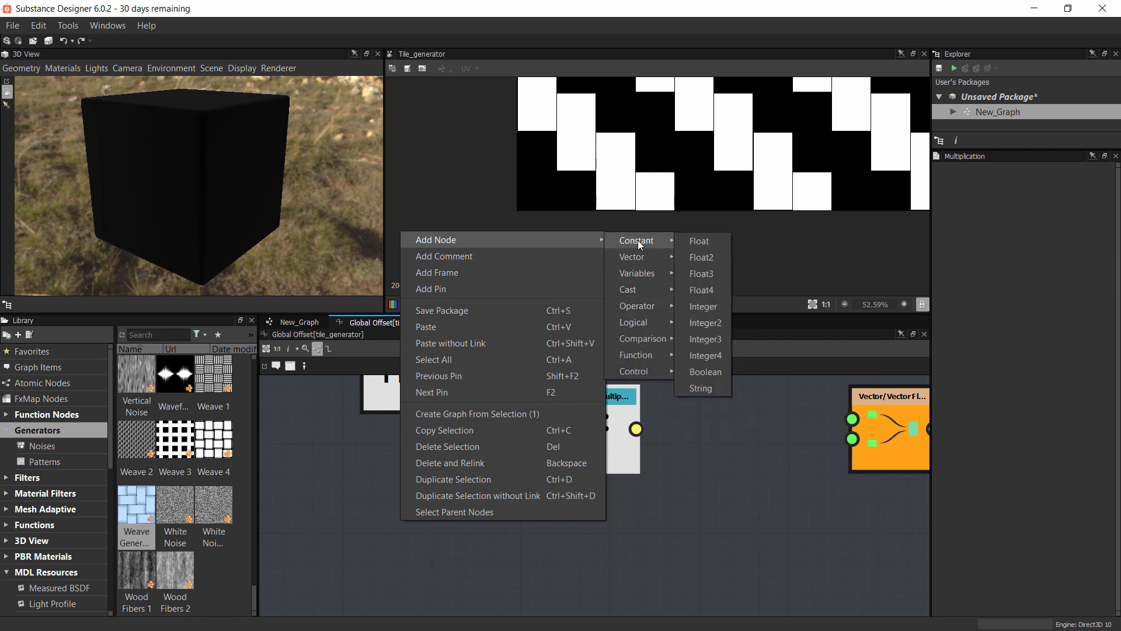
left_click(704, 306)
left_click_drag(440, 520, 554, 439)
Try feeding the Multiplication's B input from a Float constant, delete that constant and reconnect the Integer constant
right_click(571, 540)
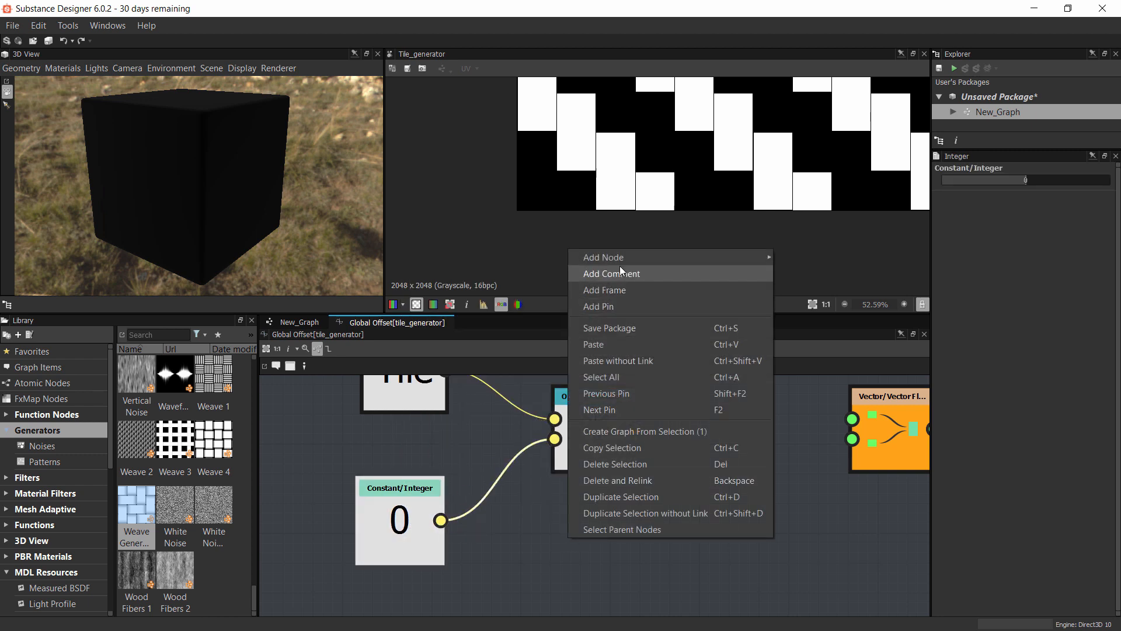
mouse_move(760, 257)
mouse_move(801, 261)
left_click(867, 259)
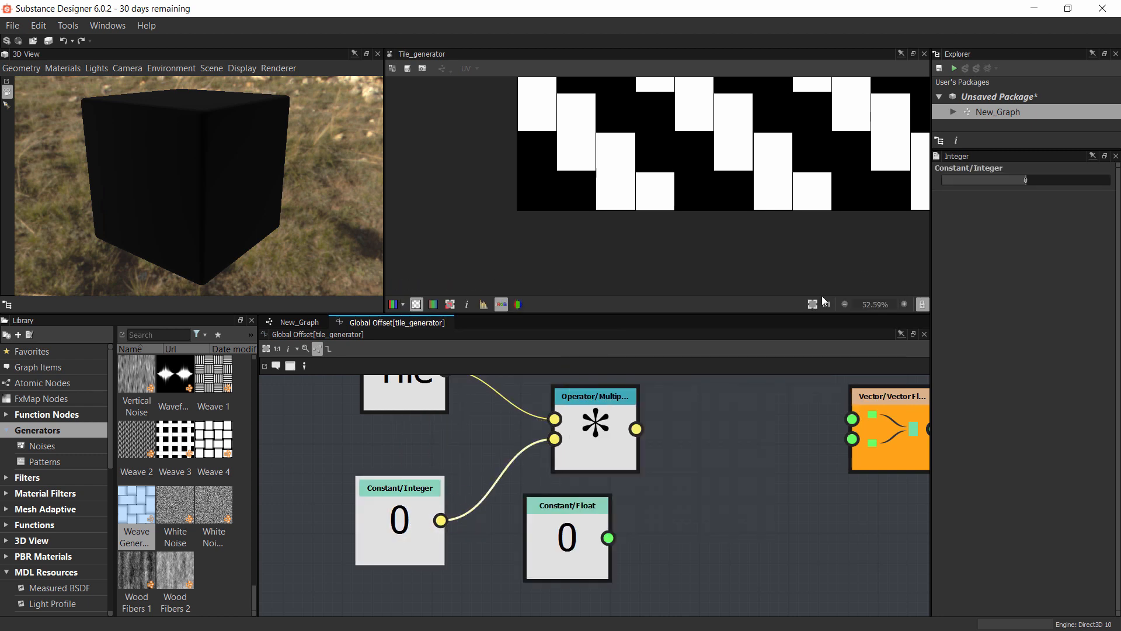
left_click_drag(608, 538, 555, 438)
left_click_drag(560, 544, 498, 584)
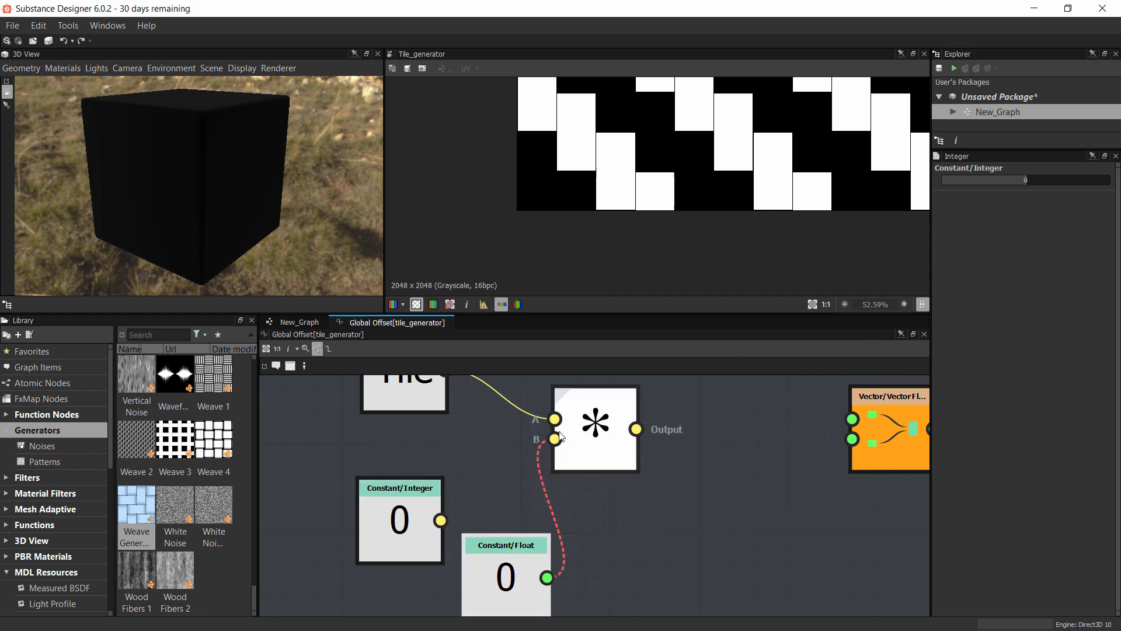
key("Delete")
left_click_drag(440, 520, 555, 438)
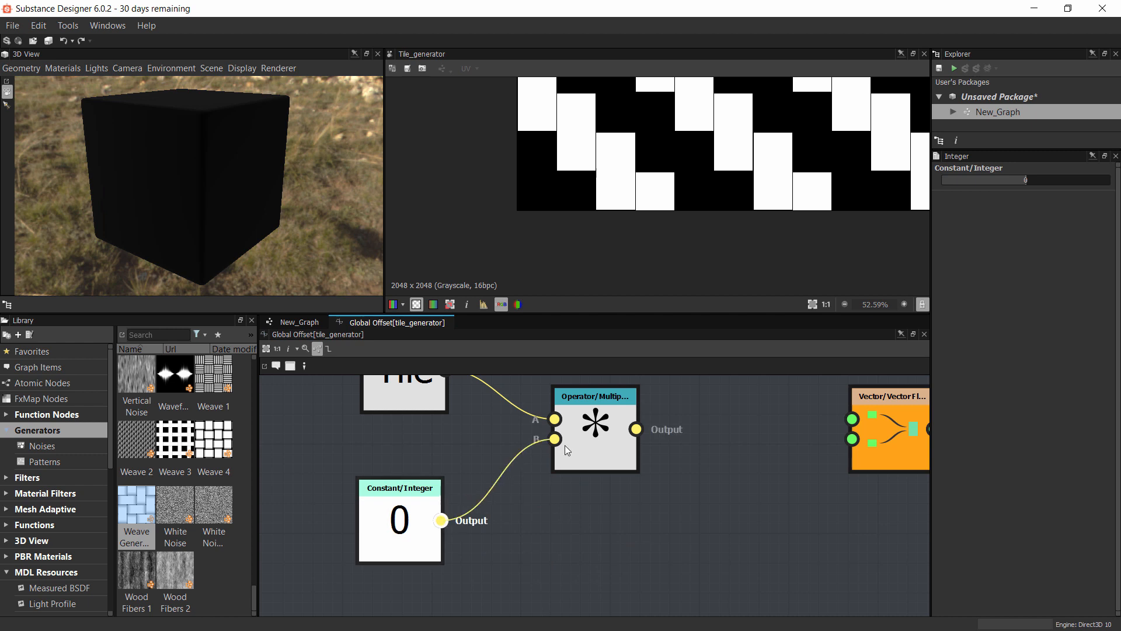
Align the Tile variable and the Integer constant in a column and set the constant to 2
key("f")
left_click_drag(444, 536, 433, 536)
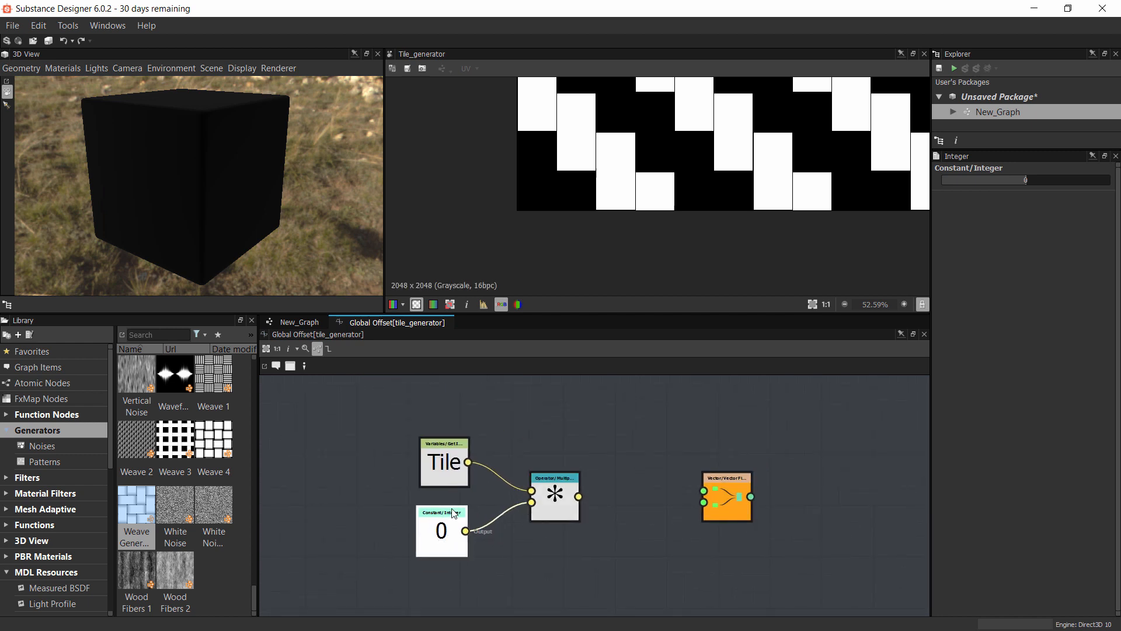
left_click_drag(444, 464, 434, 464)
left_click_drag(435, 534, 429, 535)
left_click(571, 506)
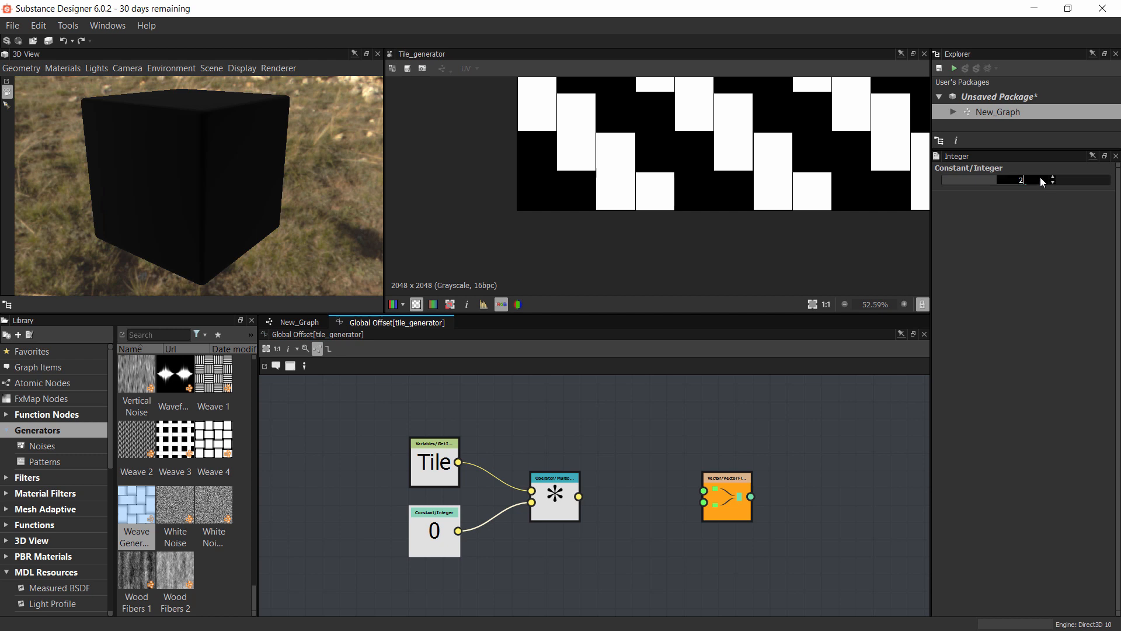
type("2")
key("Return")
Move the Tile, constant 2 and Multiplication nodes together further away from the Vector Float2 node to make room
left_click_drag(376, 427, 511, 536)
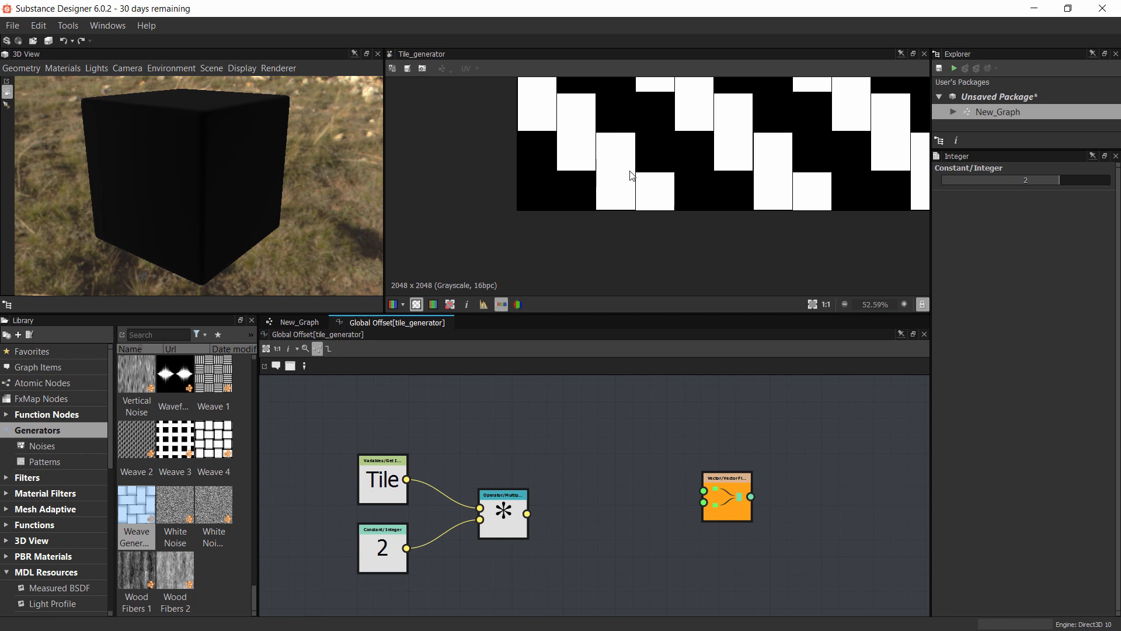
middle_click_drag(509, 376, 527, 441)
right_click(528, 439)
middle_click_drag(518, 542, 481, 433)
left_click_drag(293, 393, 497, 544)
left_click_drag(488, 471, 350, 437)
middle_click_drag(467, 438, 505, 459)
scroll(506, 459, "down", 1)
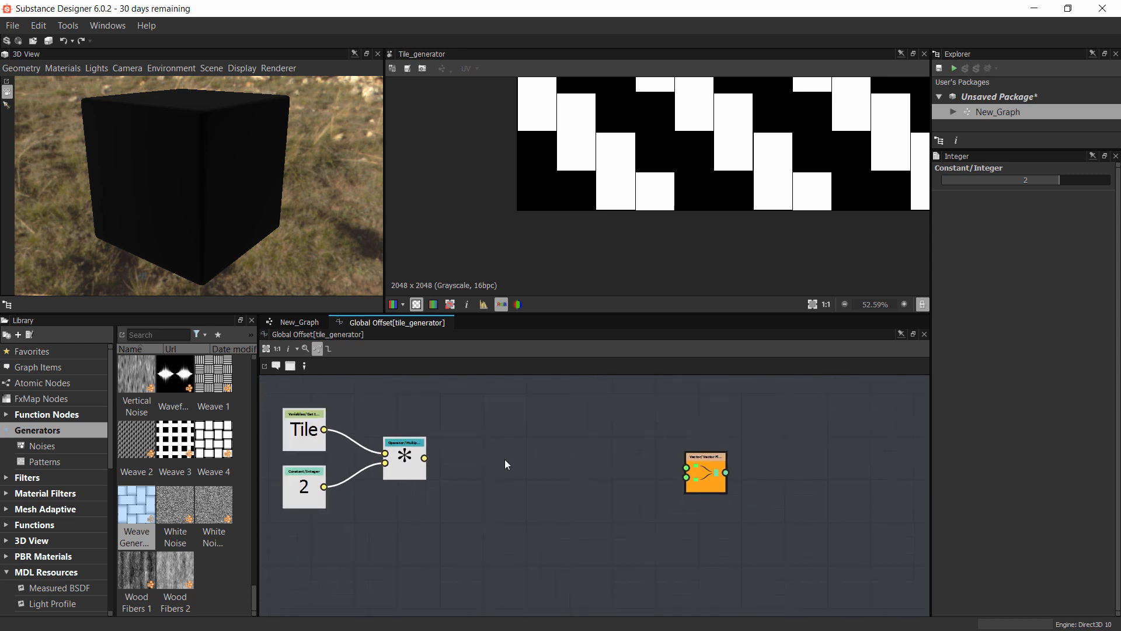
left_click(506, 459)
Add a Division node and place it between the Multiplication and Vector Float2 nodes
right_click(522, 430)
mouse_move(575, 156)
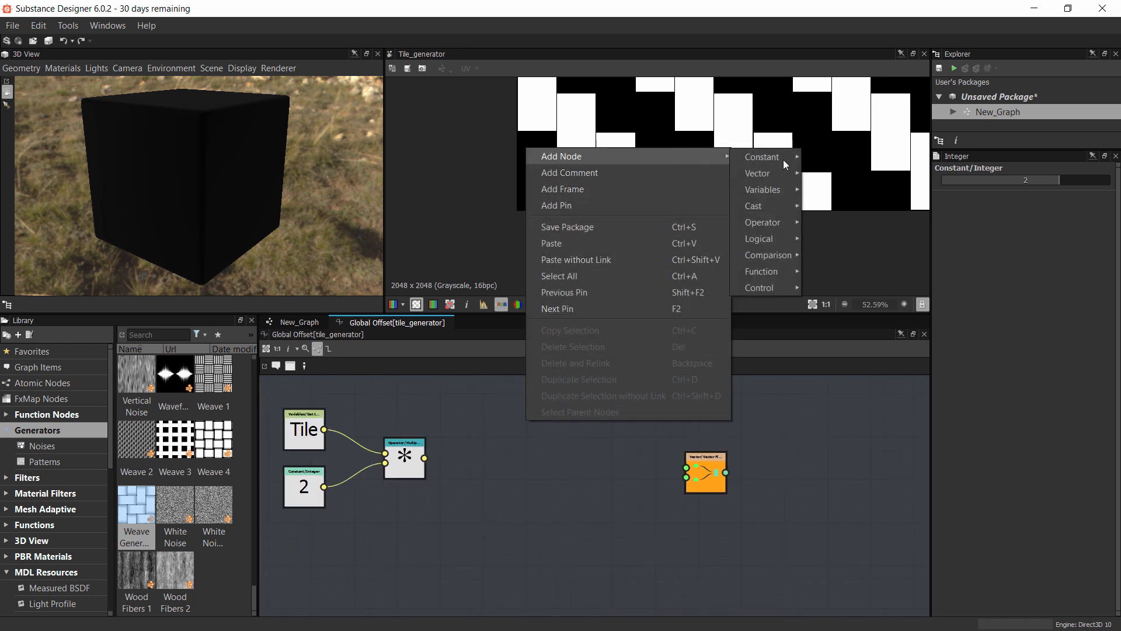
mouse_move(775, 219)
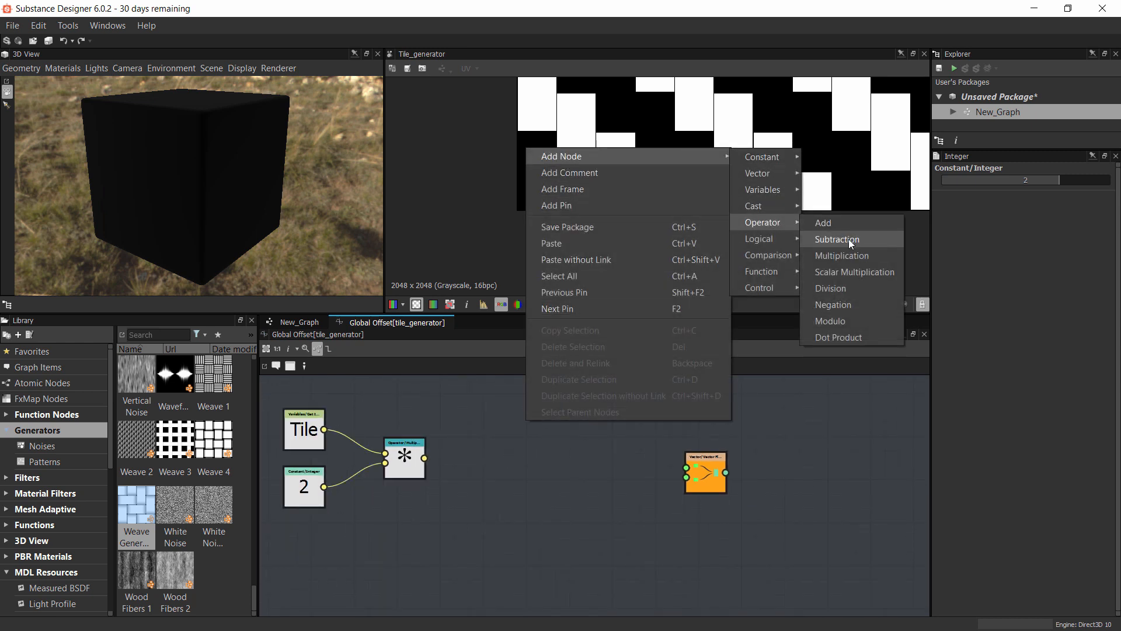
left_click(839, 287)
left_click_drag(529, 425, 535, 475)
scroll(470, 515, "up", 1)
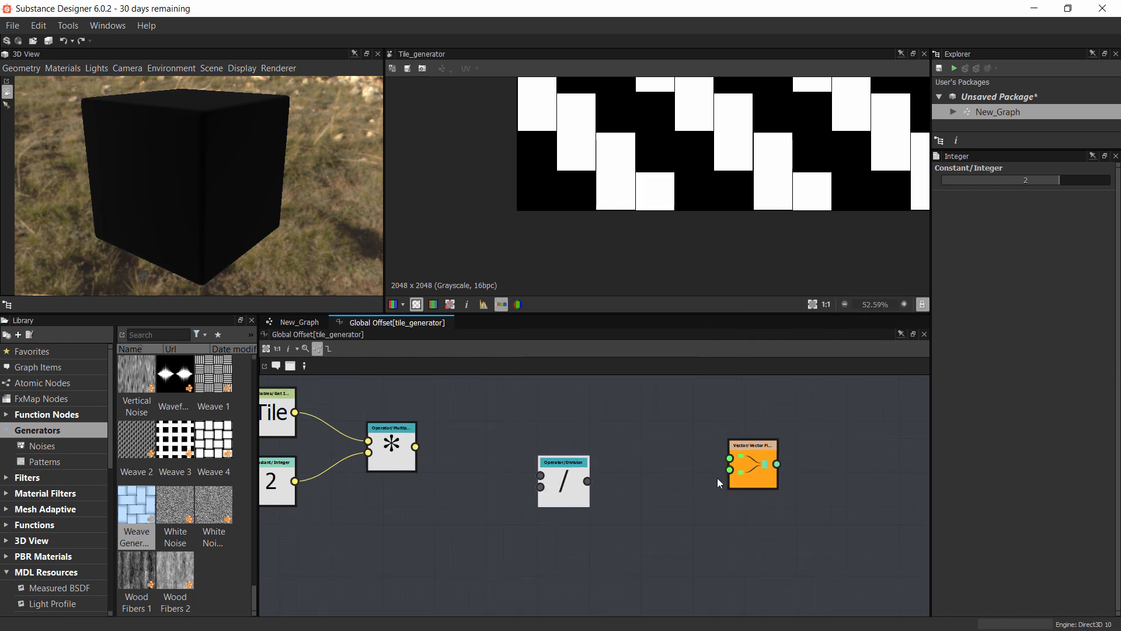
left_click_drag(766, 470, 768, 488)
scroll(579, 501, "up", 2)
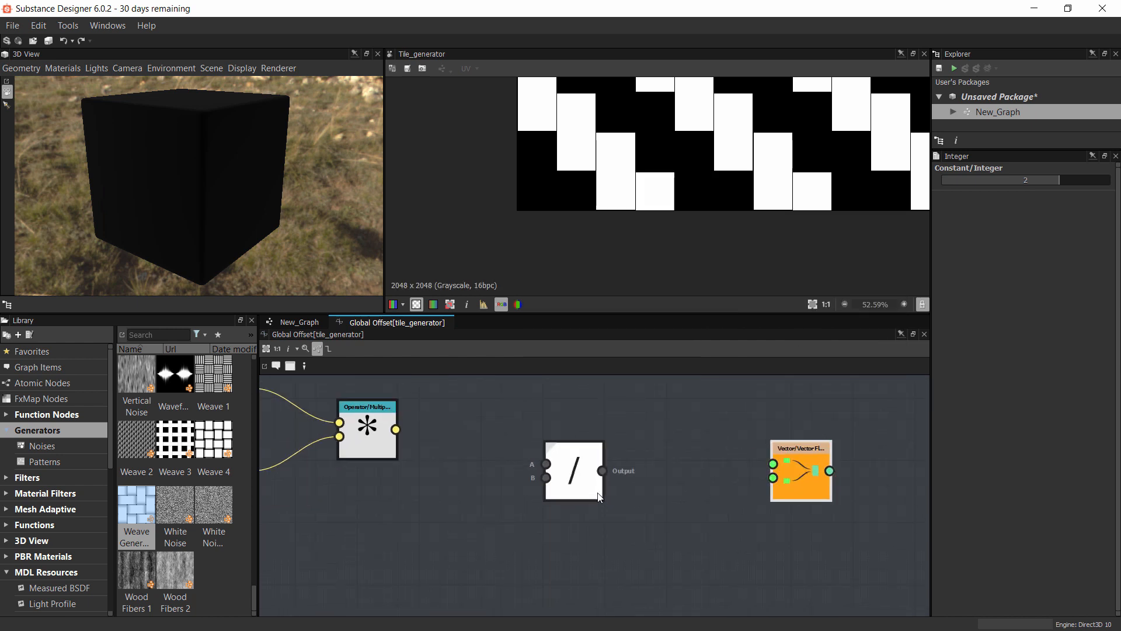
left_click_drag(575, 480, 545, 455)
scroll(474, 482, "down", 2)
Add a second Integer constant above the Multiplication node and link the Multiplication's output to the Division's inputs
right_click(470, 479)
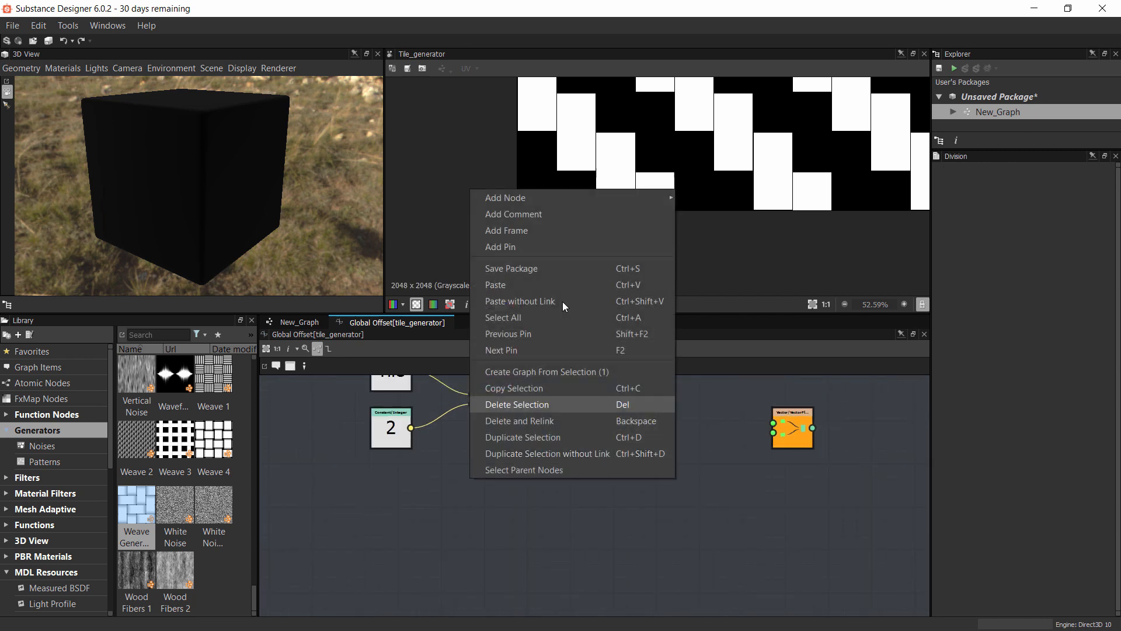
mouse_move(531, 198)
mouse_move(706, 200)
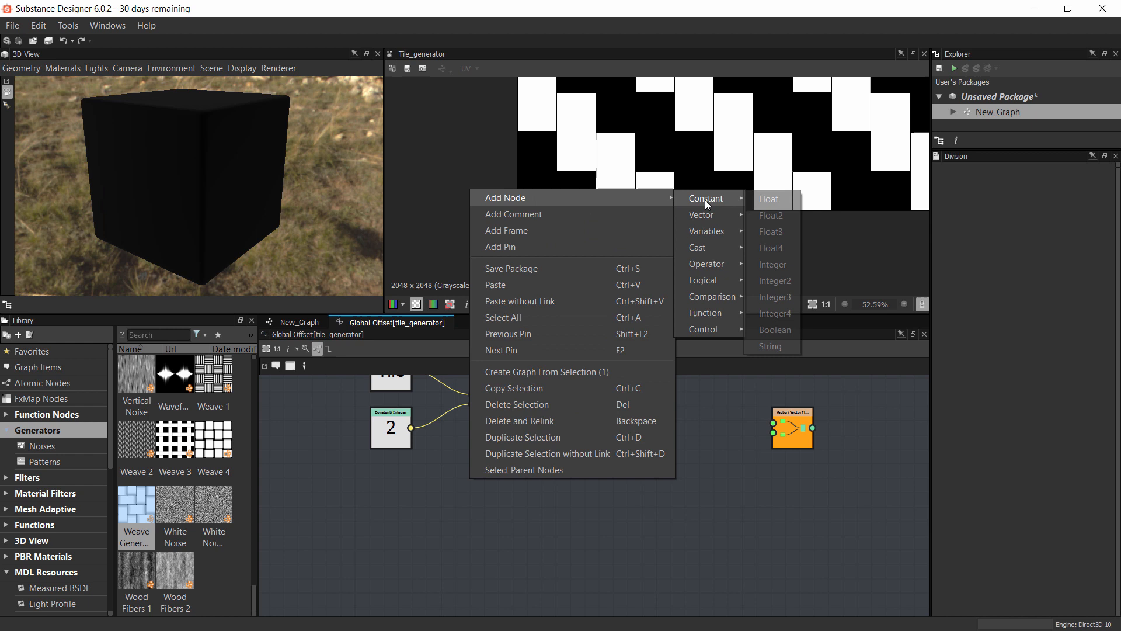
left_click(776, 266)
left_click_drag(480, 479, 556, 456)
middle_click_drag(566, 421, 552, 465)
left_click_drag(495, 442, 601, 467)
left_click_drag(544, 503, 532, 397)
middle_click_drag(532, 398, 549, 442)
left_click_drag(549, 442, 521, 427)
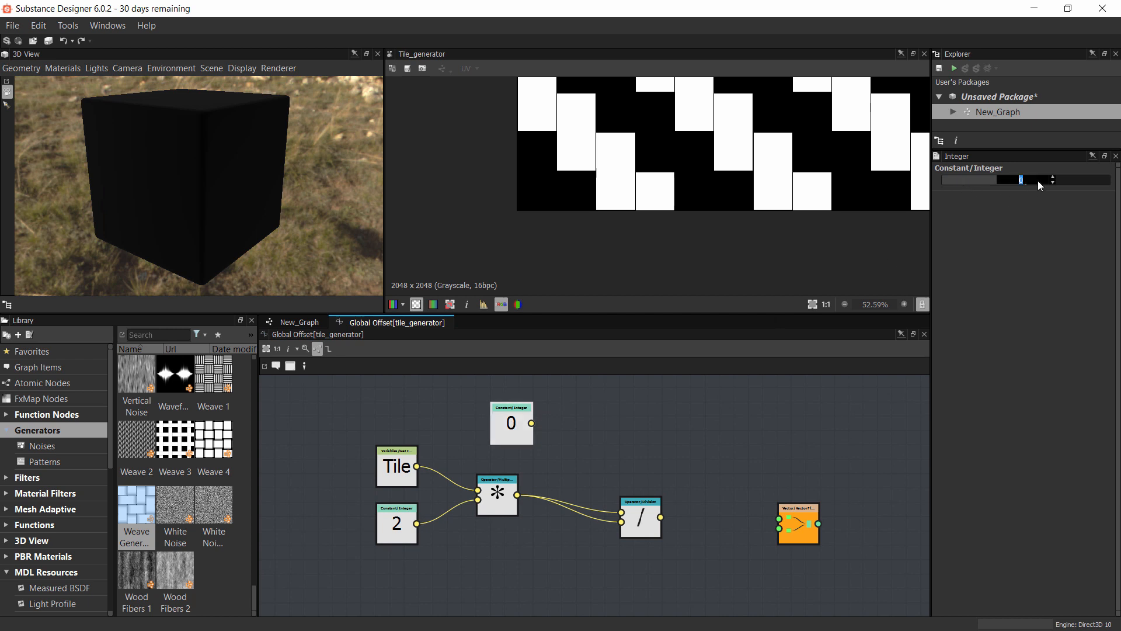
Set the new Integer constant to 1 and link it to the Division's first input in place of the Multiplication
type("1")
key("Return")
scroll(510, 407, "up", 4)
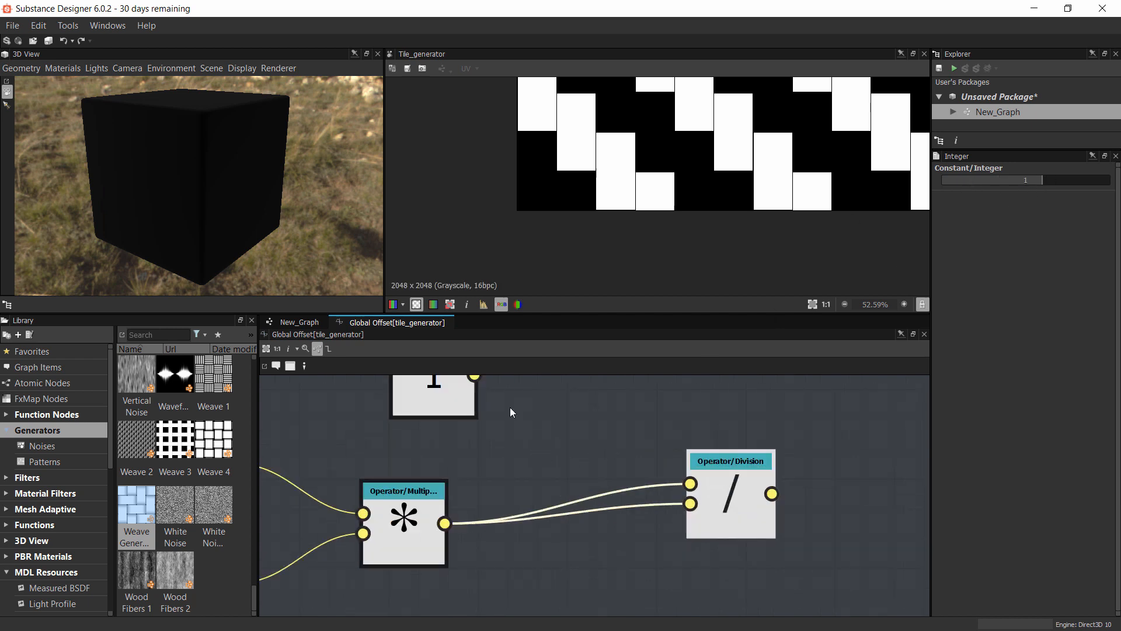
scroll(509, 413, "down", 1)
middle_click_drag(510, 412, 495, 462)
left_click_drag(455, 429, 629, 506)
scroll(631, 502, "down", 2)
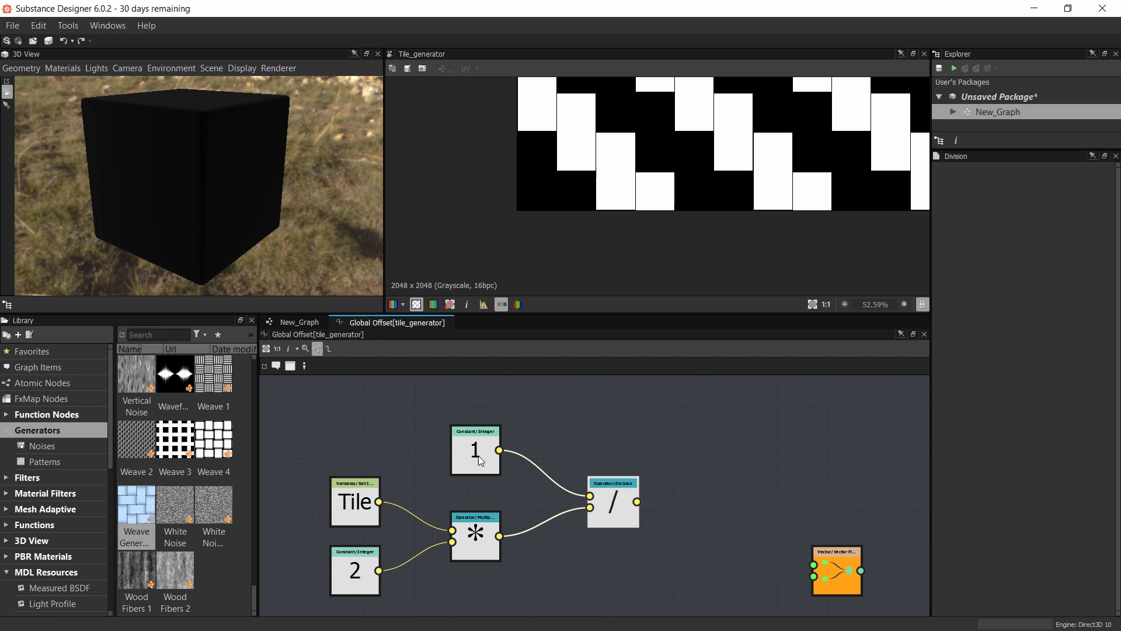
Reposition the Division node between its two source nodes and the Vector Float2 node, leaving more room before the Division
left_click_drag(613, 501, 648, 501)
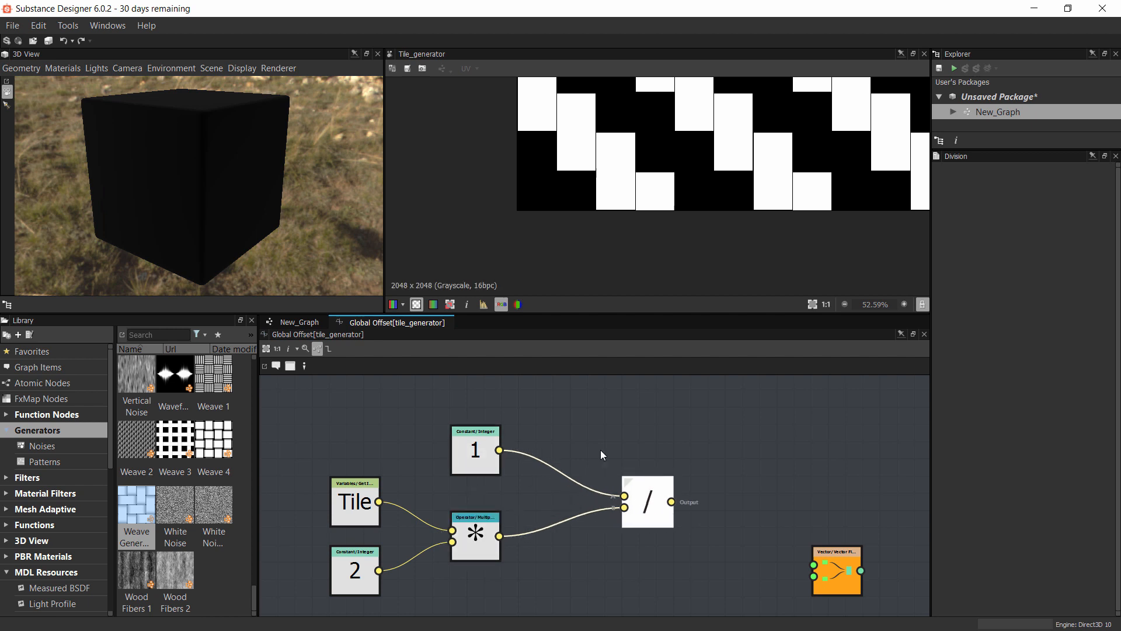
left_click(470, 455)
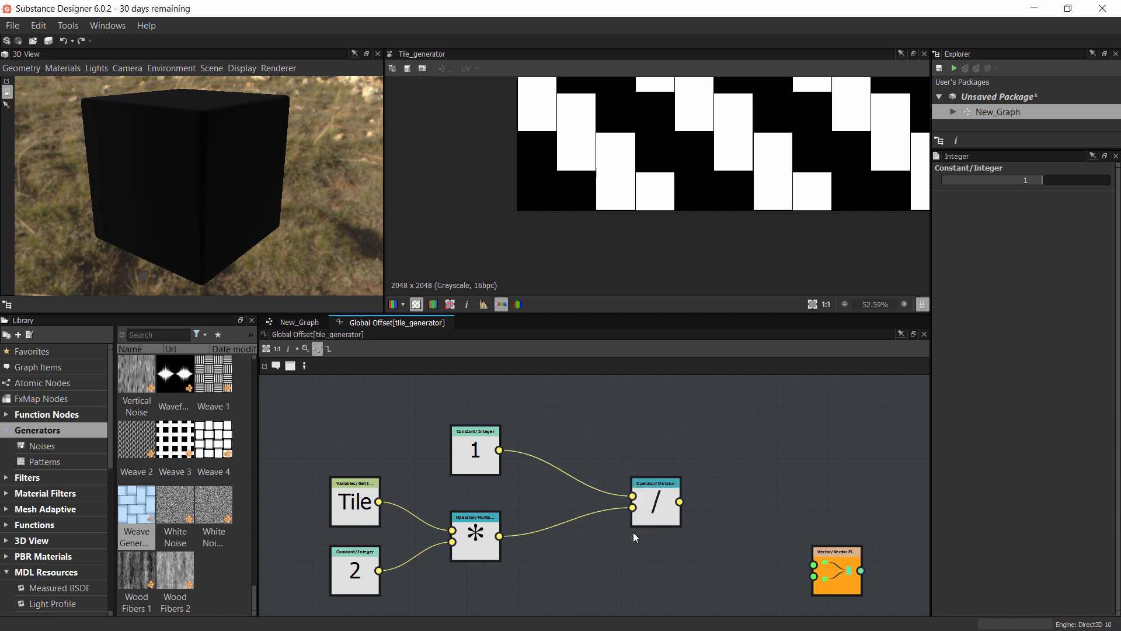
scroll(633, 531, "up", 2)
scroll(584, 505, "down", 2)
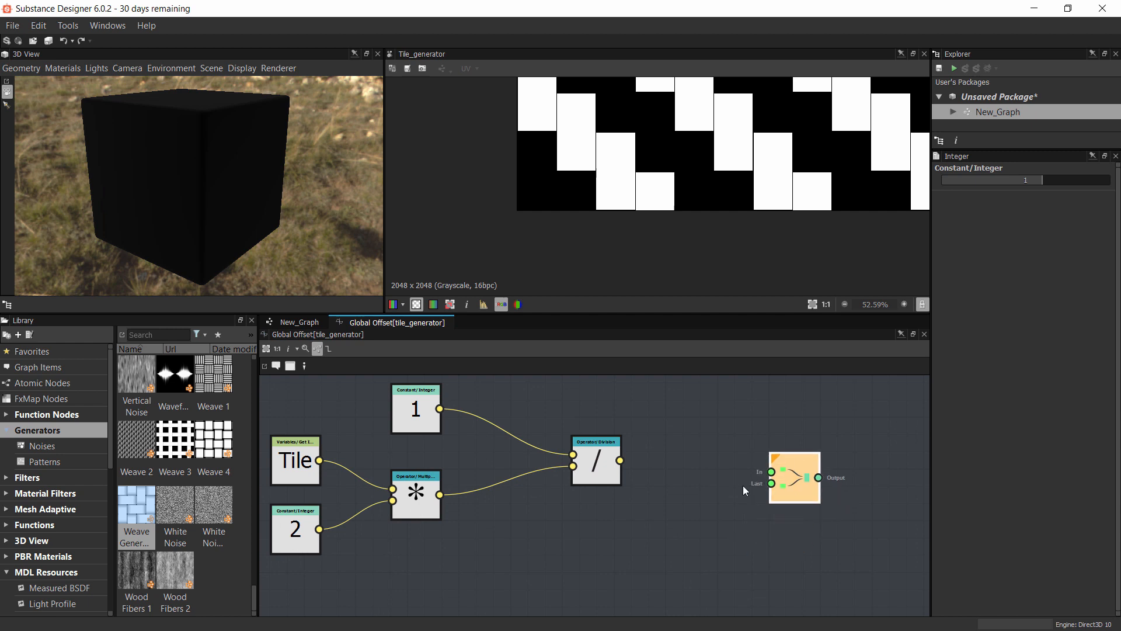
left_click_drag(587, 438, 590, 467)
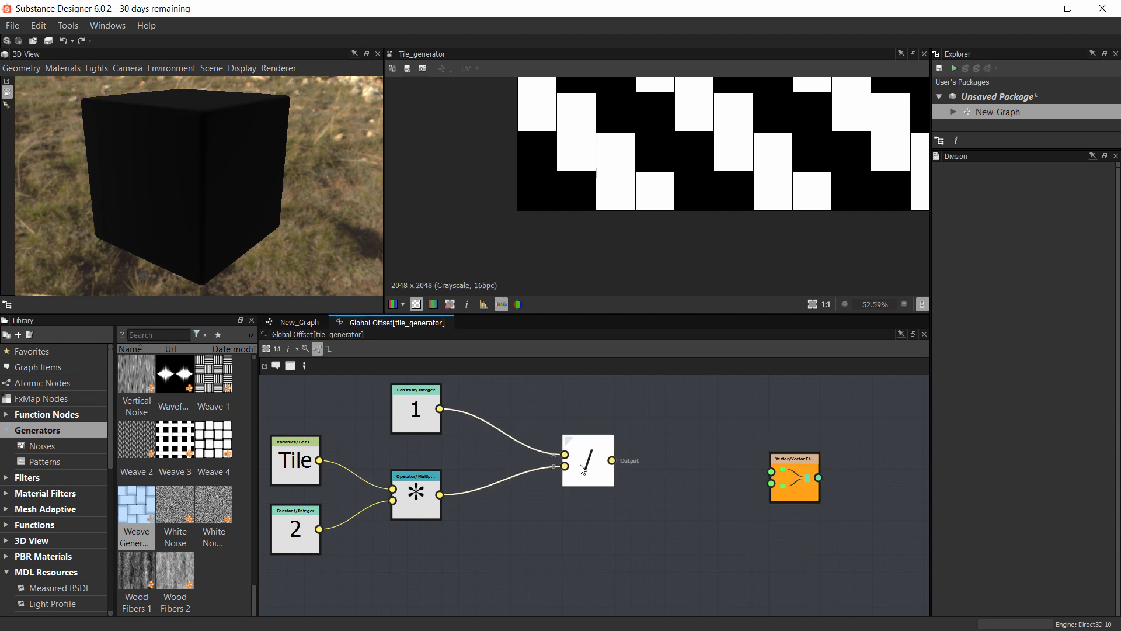
Start adding an item in the empty graph area above the Division node
middle_click_drag(560, 356, 599, 411)
right_click(600, 411)
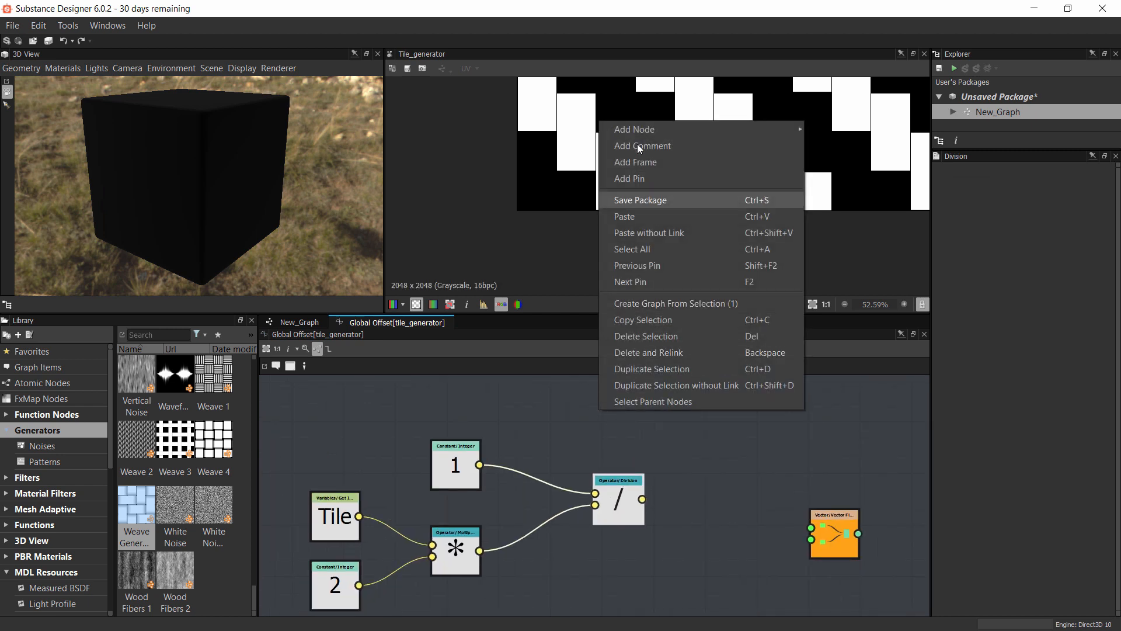
Add a To Float cast node, duplicate it, and place the two copies near the Division node's inputs
mouse_move(644, 129)
mouse_move(835, 178)
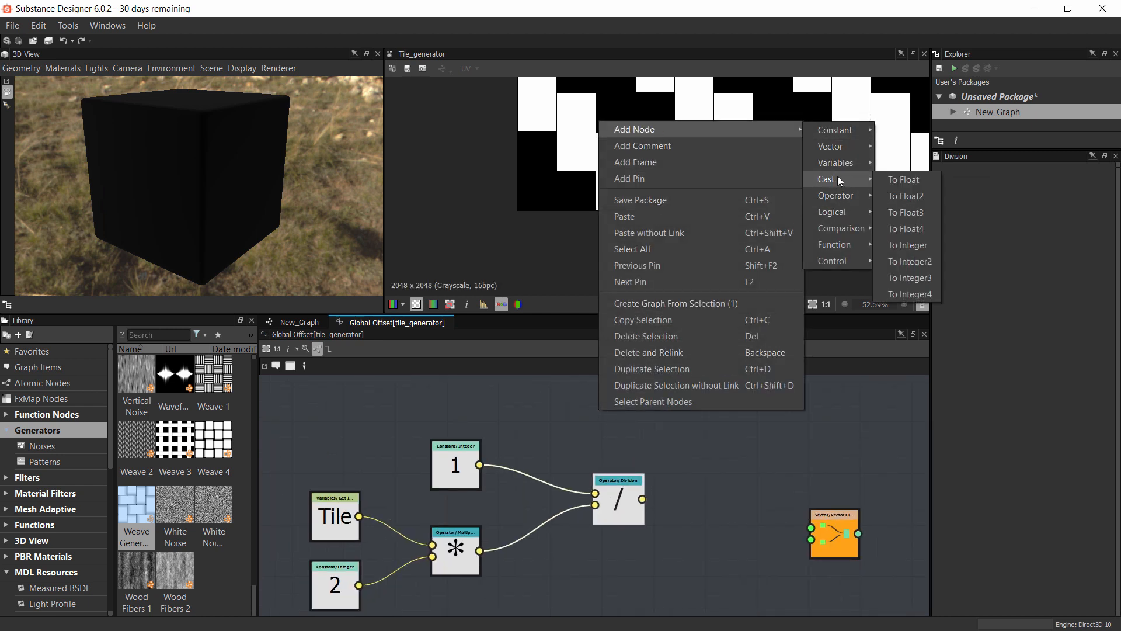
left_click(904, 179)
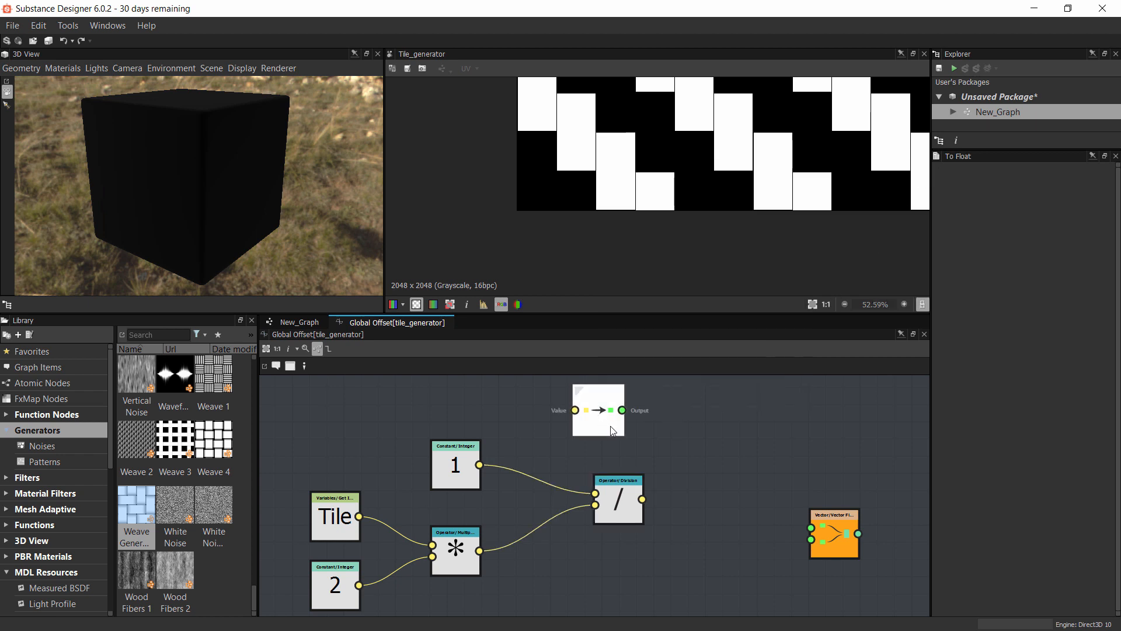
key("ctrl+d")
left_click_drag(598, 491, 572, 581)
left_click_drag(604, 407, 547, 443)
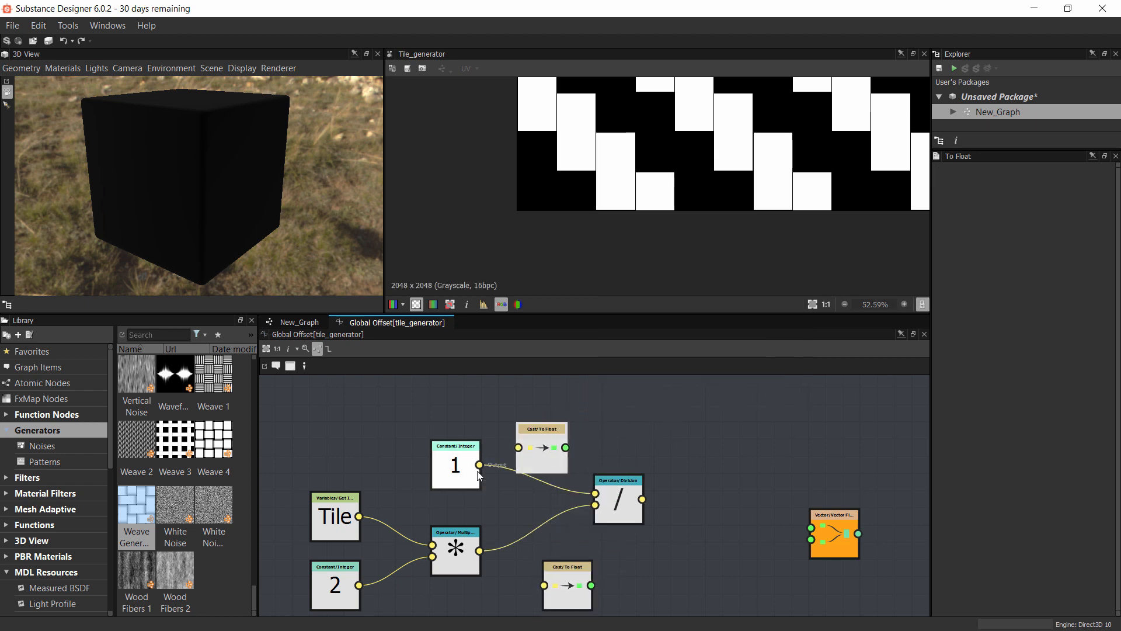
Insert the To Float nodes between the integer 1 and Multiplication nodes and the Division inputs, arranging the nodes in tidy rows
left_click_drag(456, 473, 404, 439)
left_click_drag(542, 461, 599, 499)
left_click_drag(592, 599, 595, 504)
left_click_drag(530, 430, 595, 493)
left_click_drag(542, 576, 525, 558)
left_click_drag(405, 435, 335, 435)
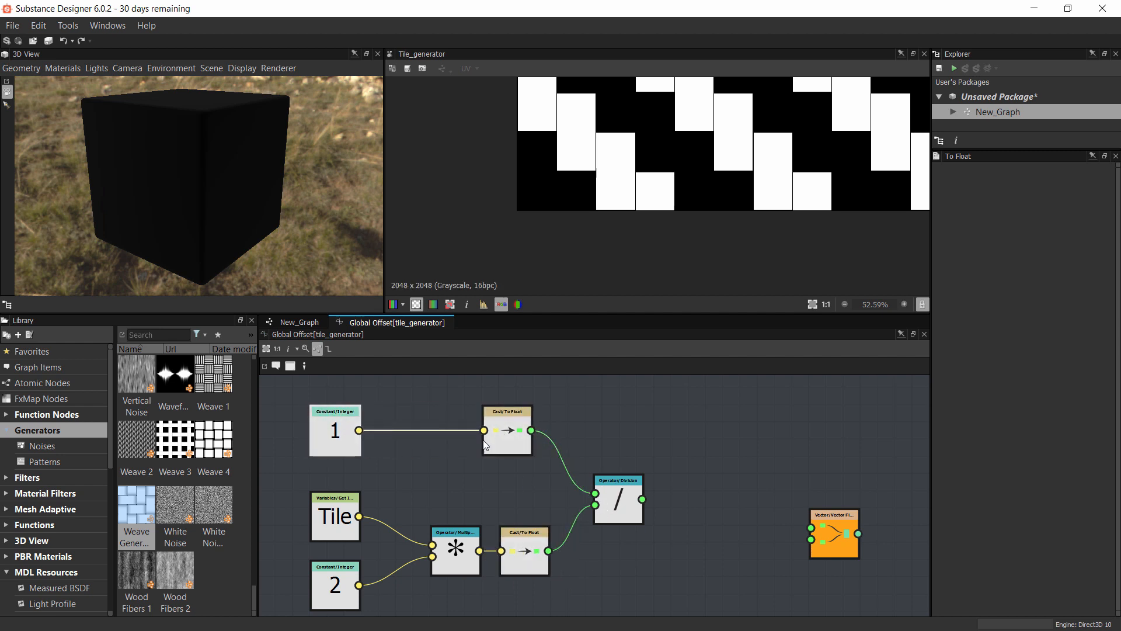
left_click_drag(525, 438, 465, 436)
Connect the Division output to the Last input of the Vector Float2 output node
left_click(631, 511)
middle_click_drag(629, 507, 548, 475)
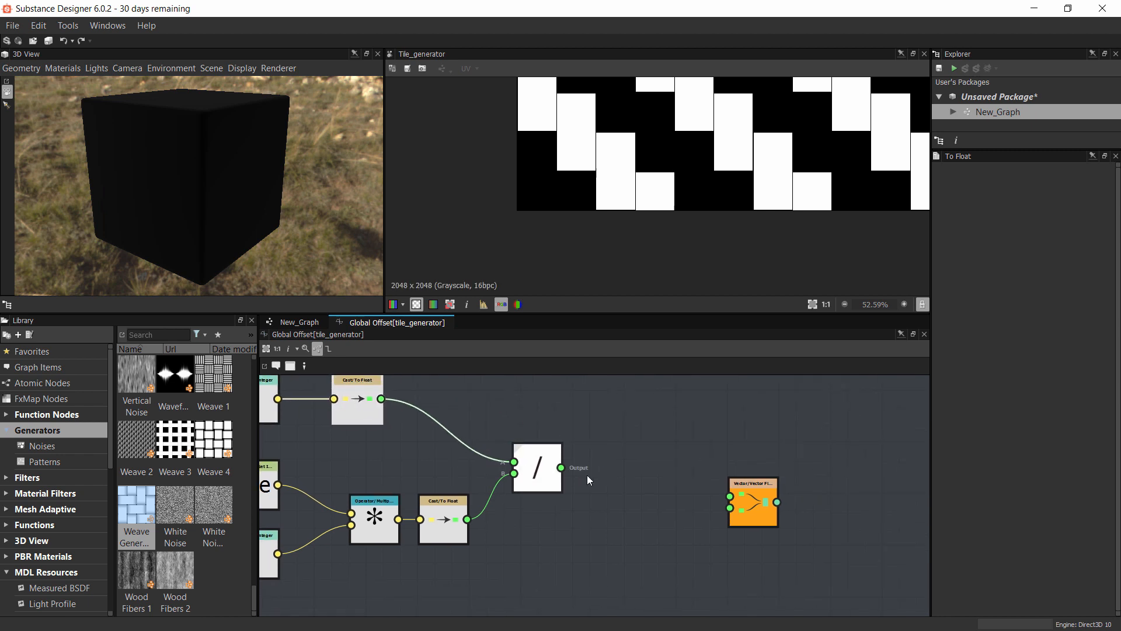
left_click_drag(745, 514, 710, 521)
scroll(577, 495, "up", 2)
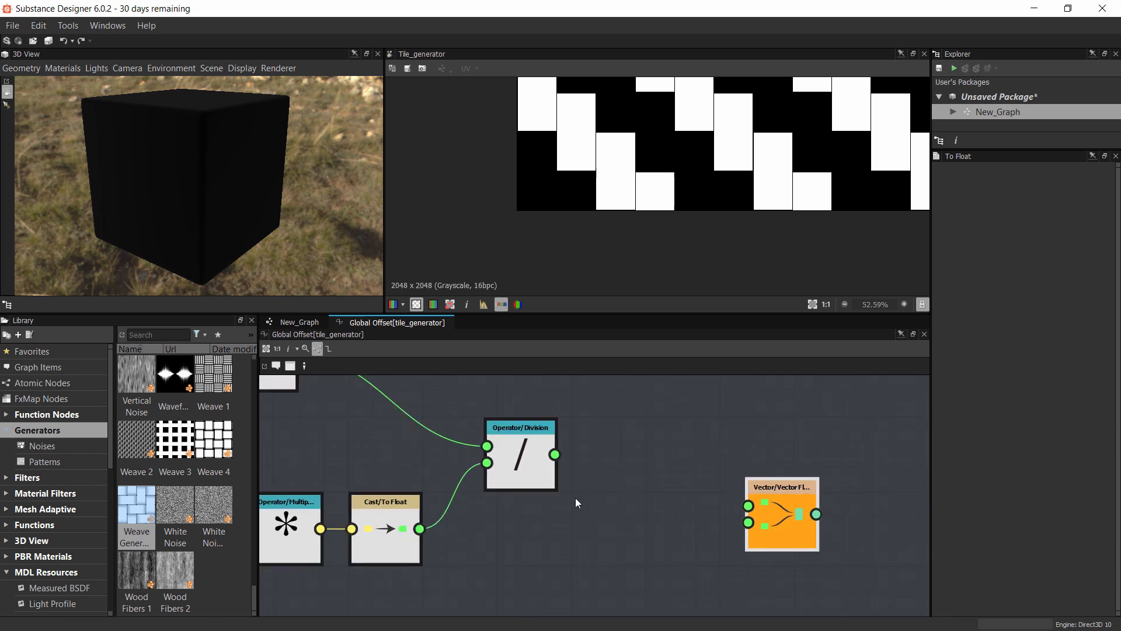
scroll(584, 473, "down", 1)
left_click_drag(480, 458, 641, 501)
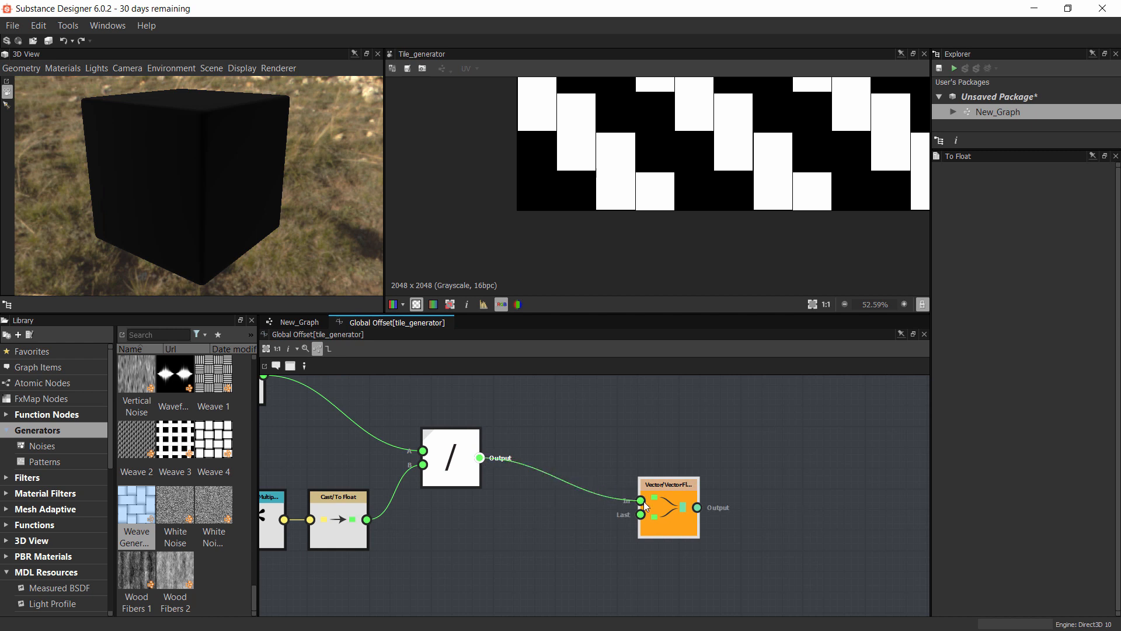
scroll(599, 247, "down", 3)
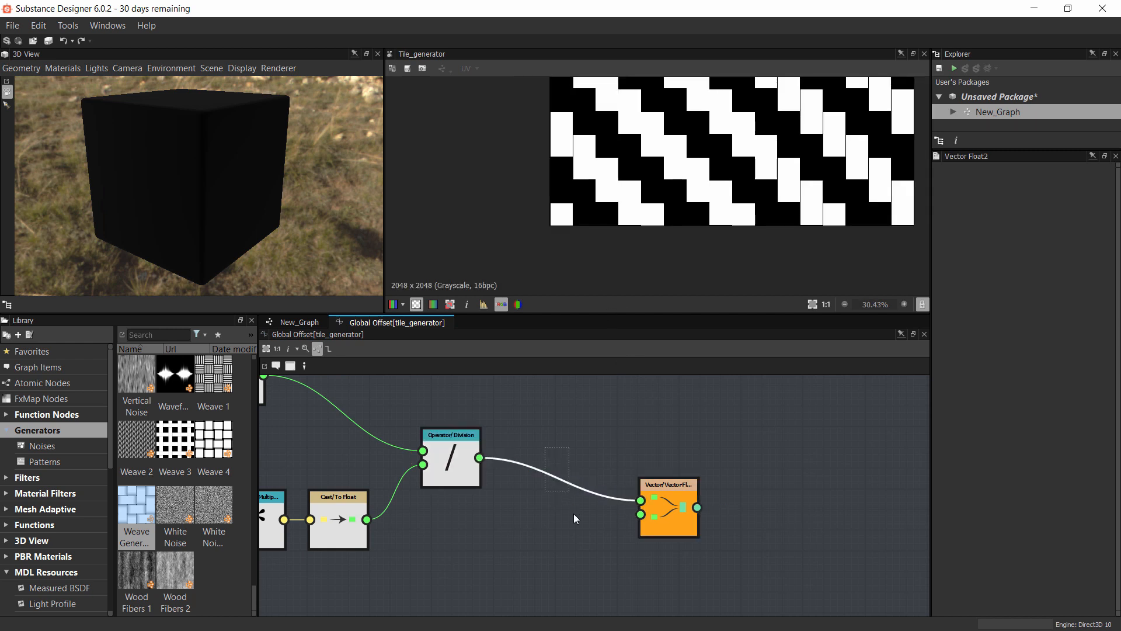
left_click_drag(657, 510, 657, 480)
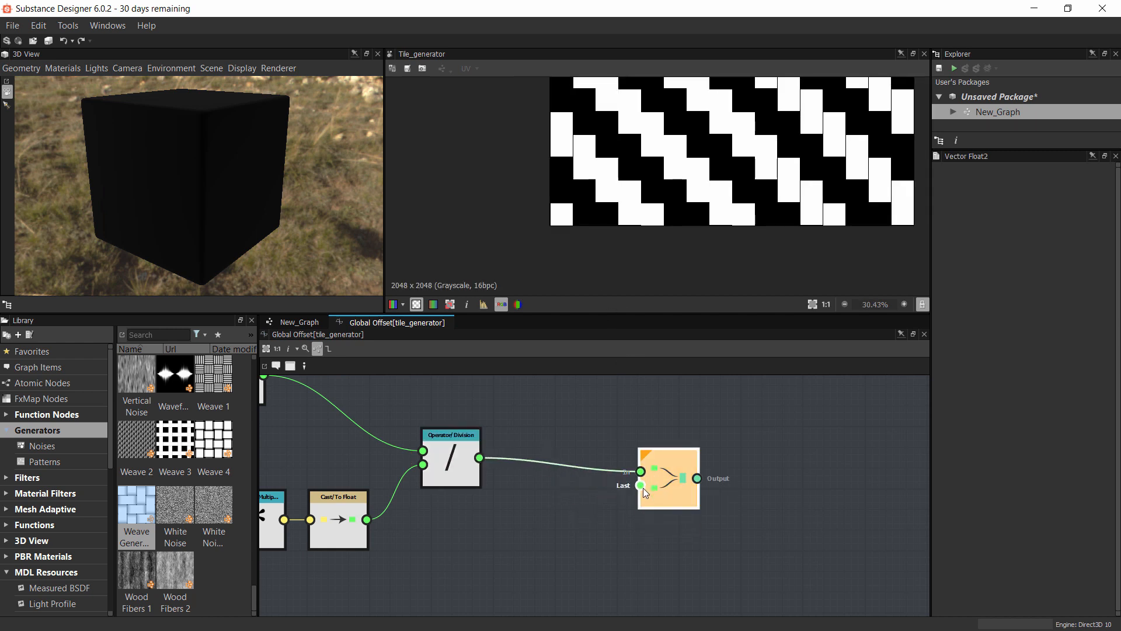
left_click_drag(480, 458, 641, 486, "shift")
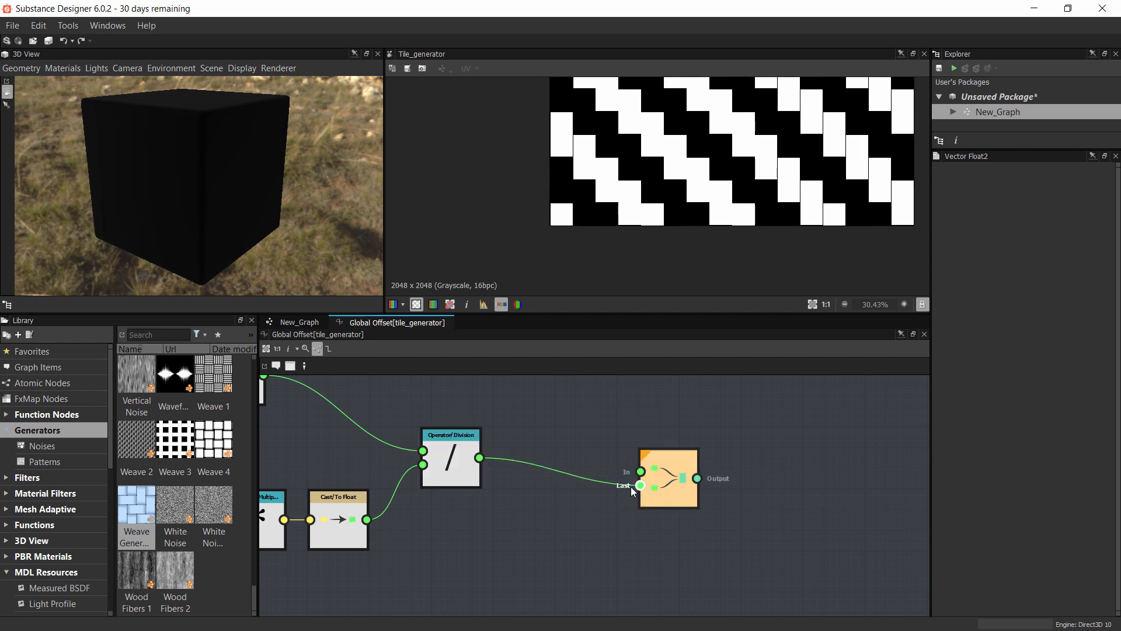
scroll(589, 463, "down", 2)
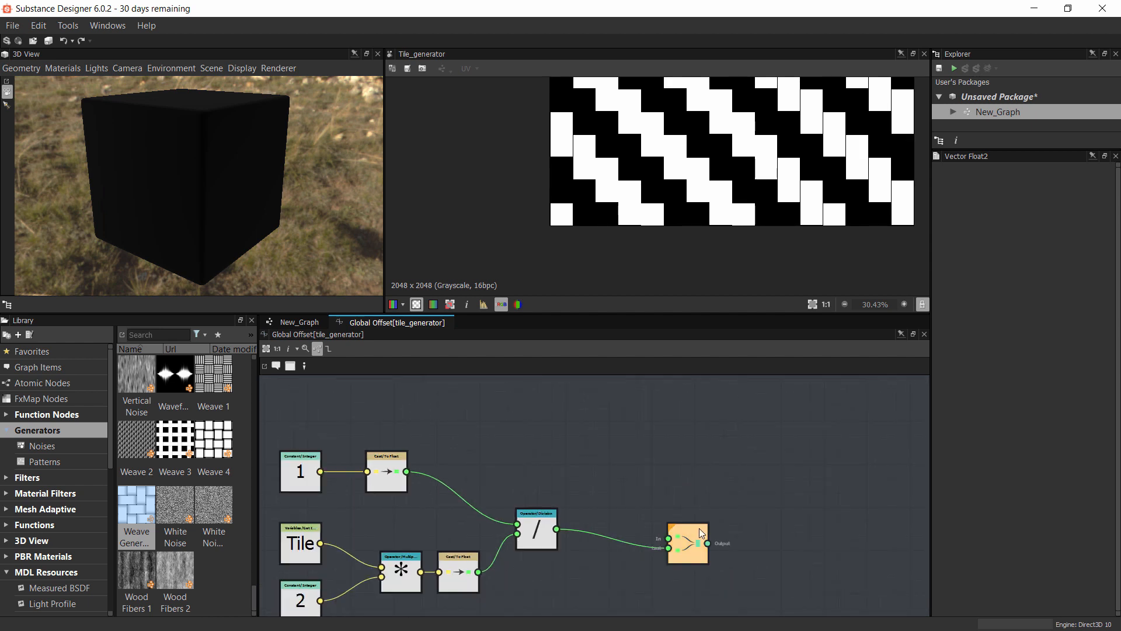
Add a Float constant of 0, connect it to the Vector Float2 node's In input, and tidy the node positions
right_click(615, 432)
key("Escape")
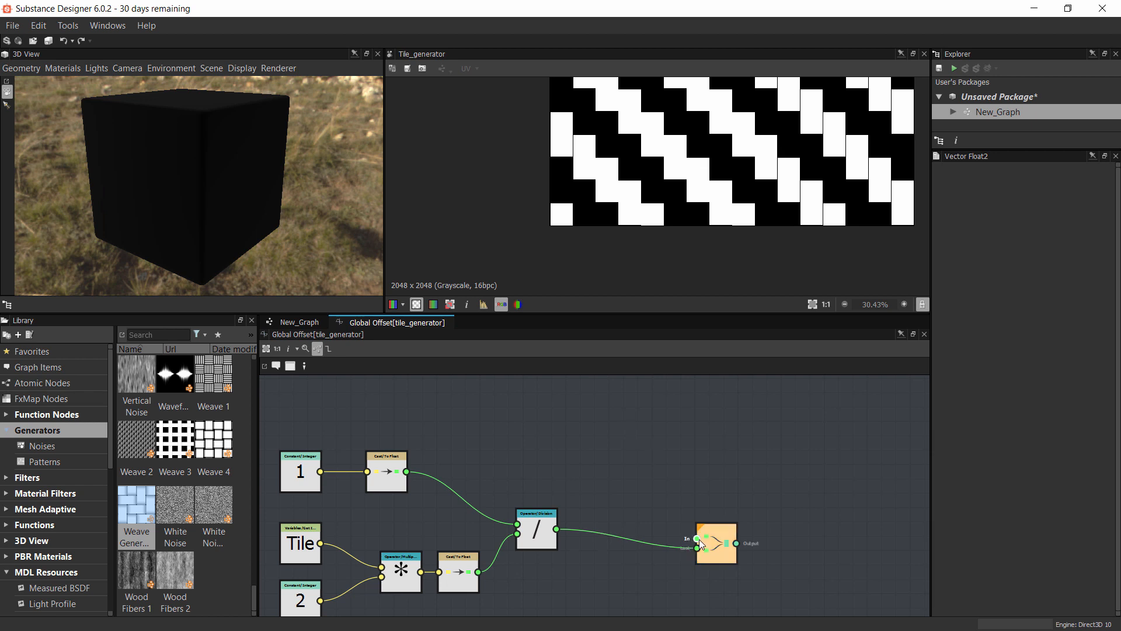
right_click(583, 448)
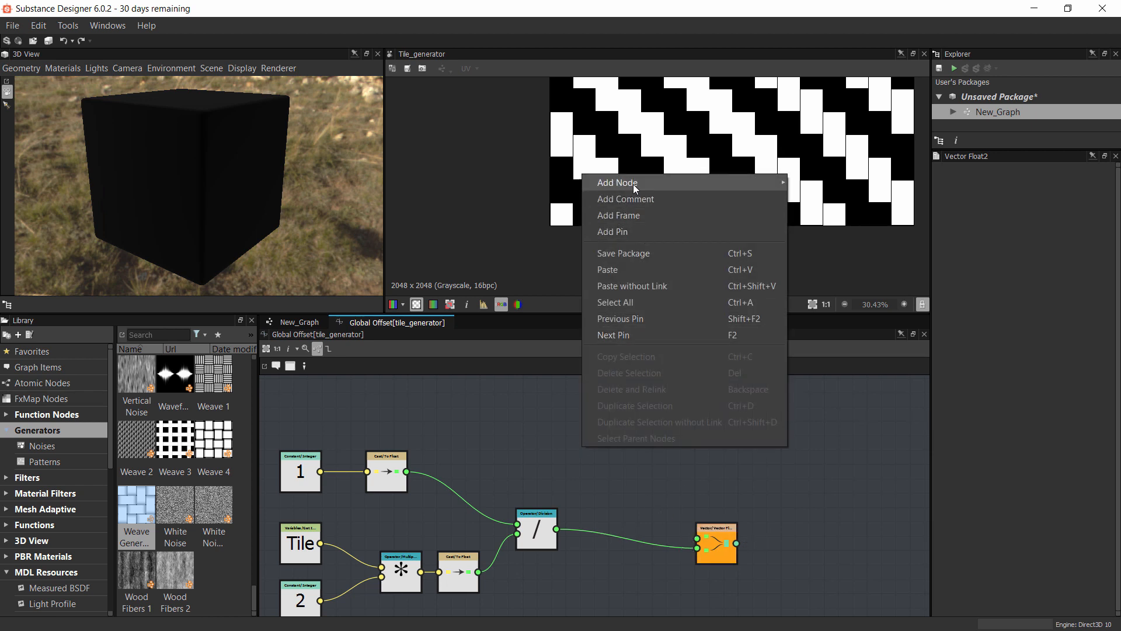
mouse_move(635, 188)
mouse_move(819, 184)
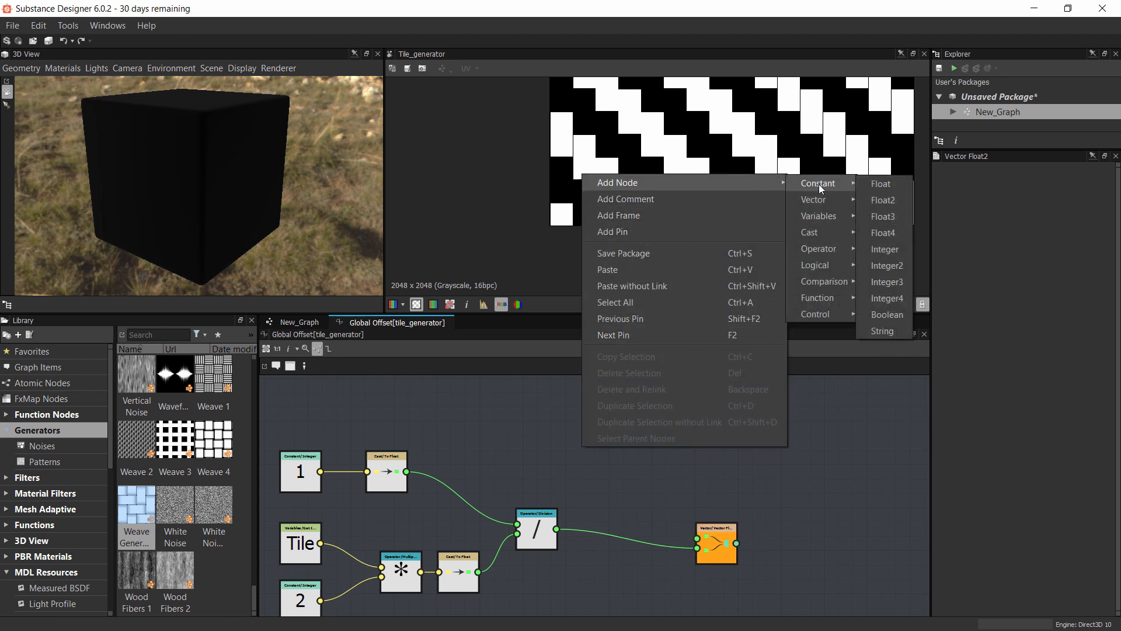
left_click(881, 185)
left_click_drag(601, 447, 697, 538)
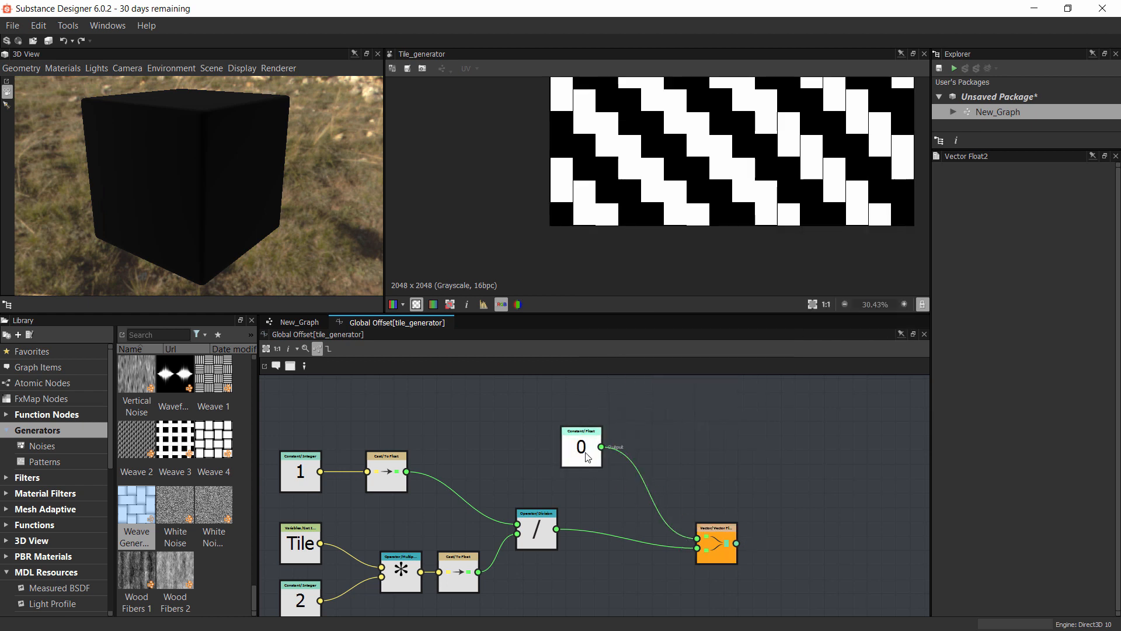
left_click_drag(587, 456, 536, 453)
left_click_drag(716, 549, 688, 506)
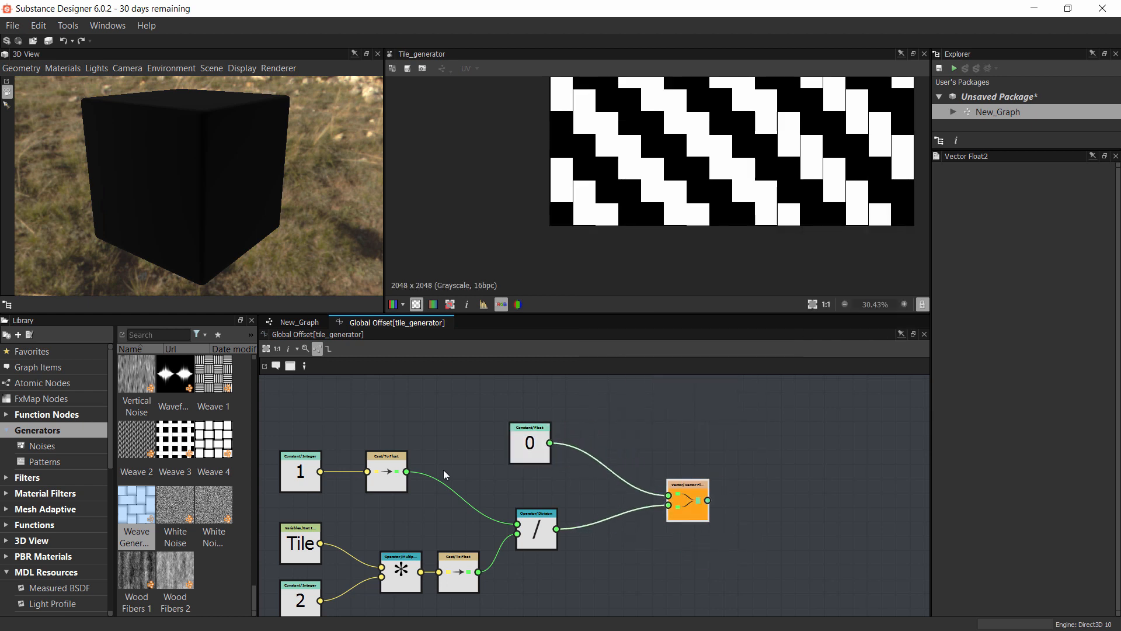
scroll(443, 474, "down", 2)
scroll(553, 204, "up", 4)
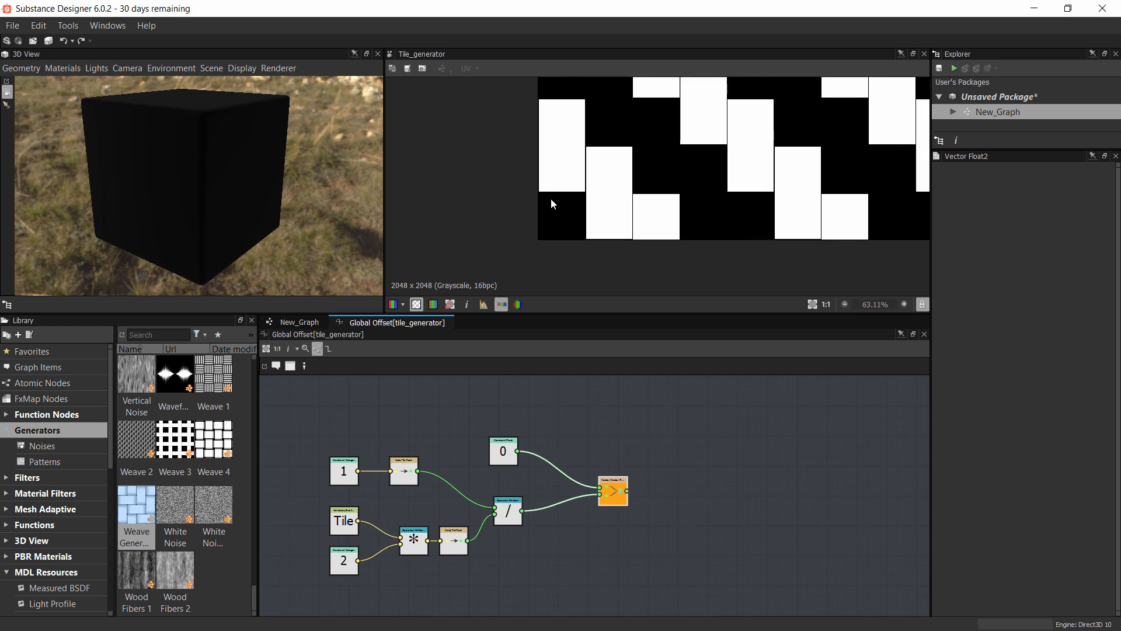
Return to New_Graph and examine the lower Tile Generator's parameters and its tile pattern in the 2D view
left_click(299, 322)
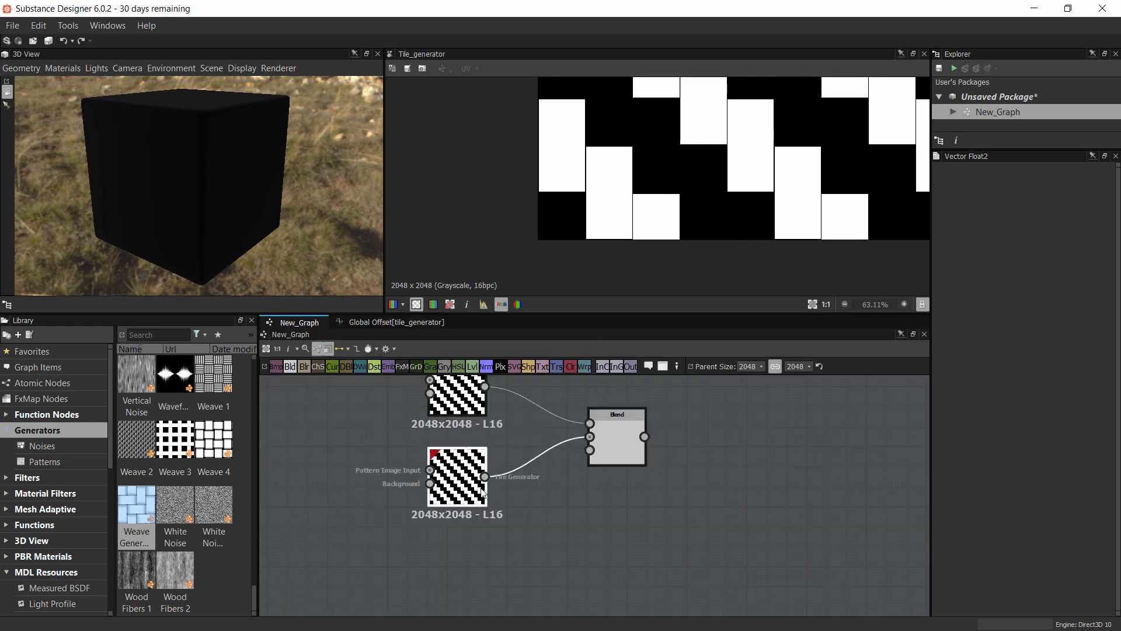
middle_click_drag(454, 406, 430, 460)
left_click(423, 535)
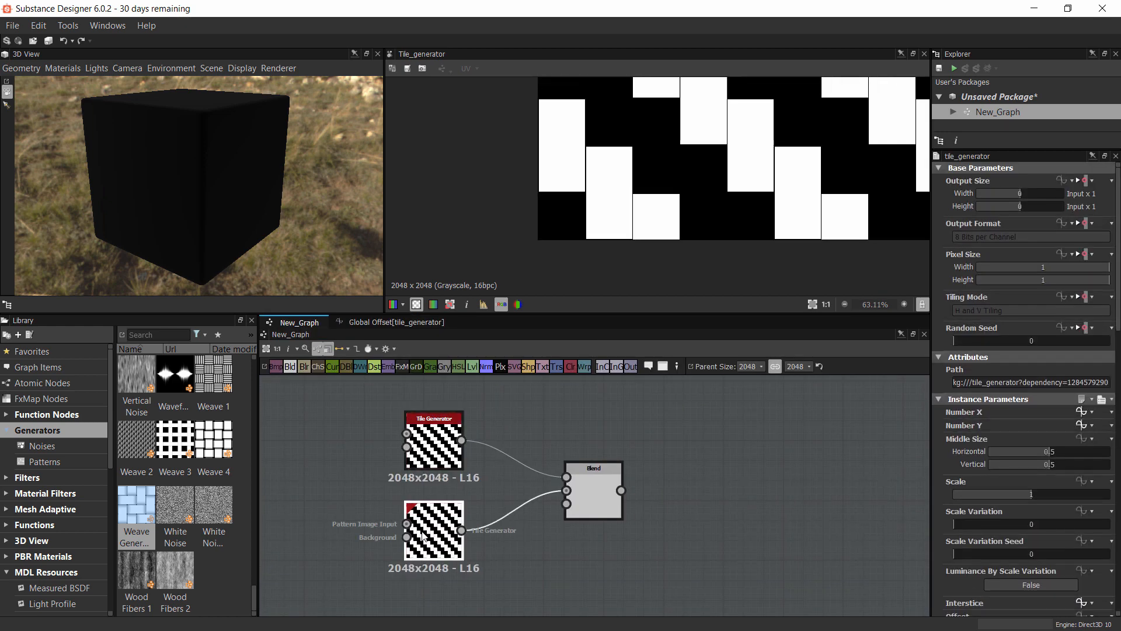
left_click(589, 490)
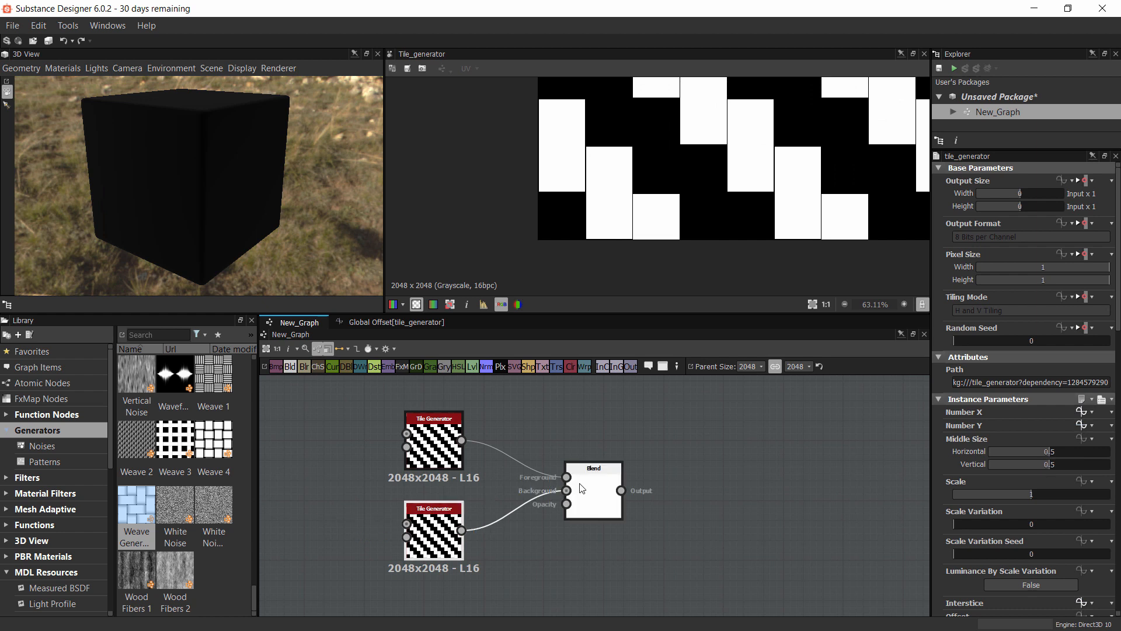
left_click_drag(590, 490, 581, 491)
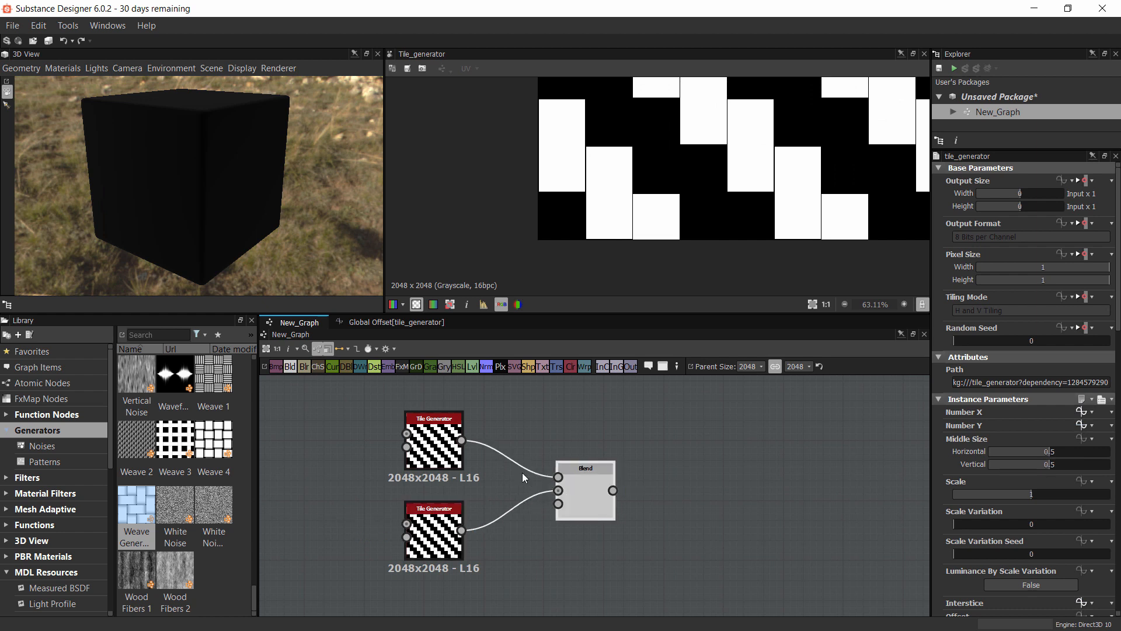
left_click(411, 550)
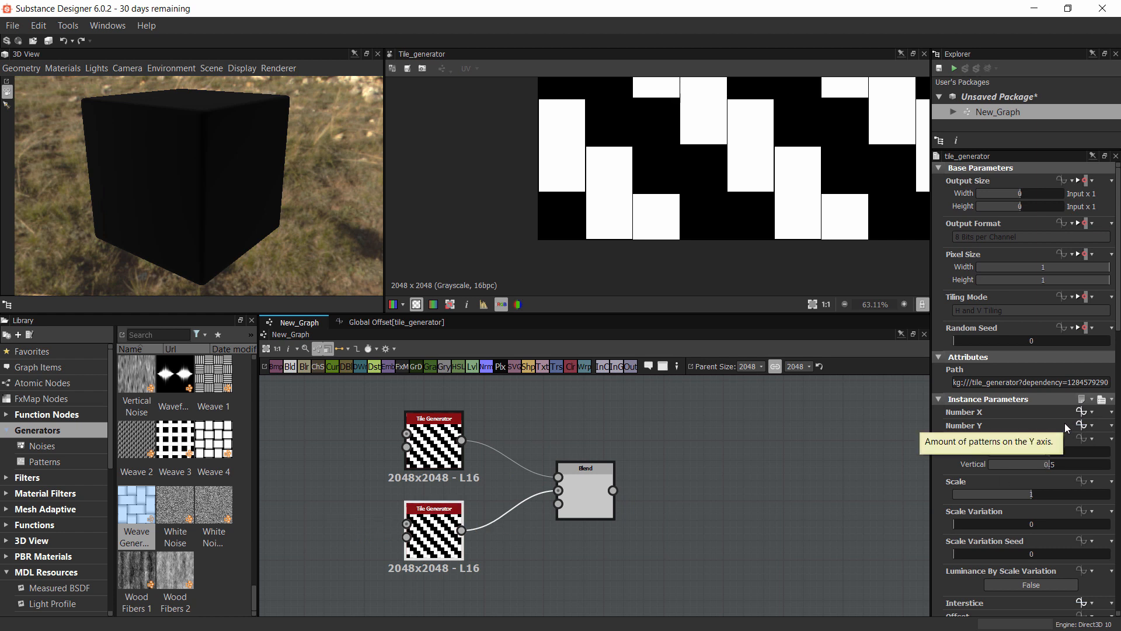
scroll(608, 231, "down", 3)
scroll(608, 231, "down", 3)
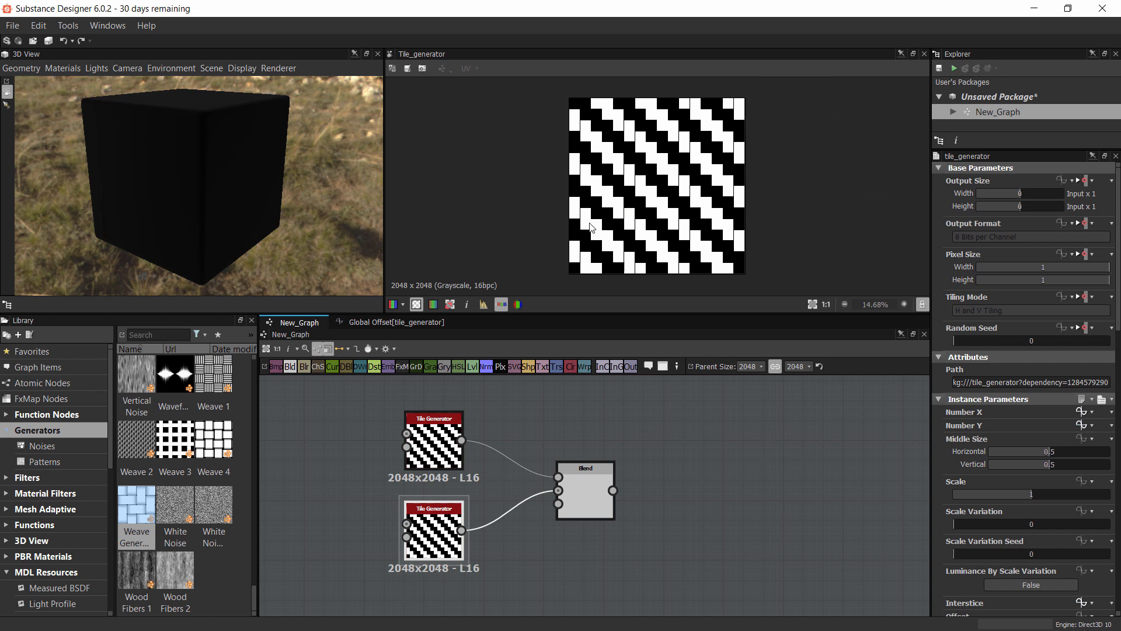
scroll(577, 281, "up", 2)
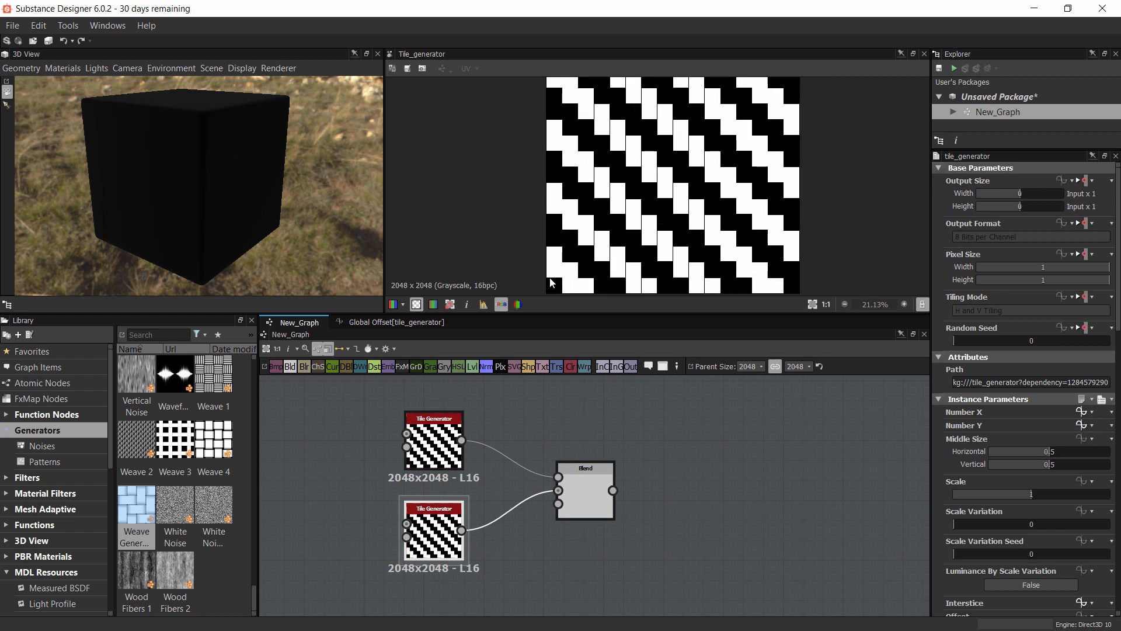
scroll(551, 283, "up", 2)
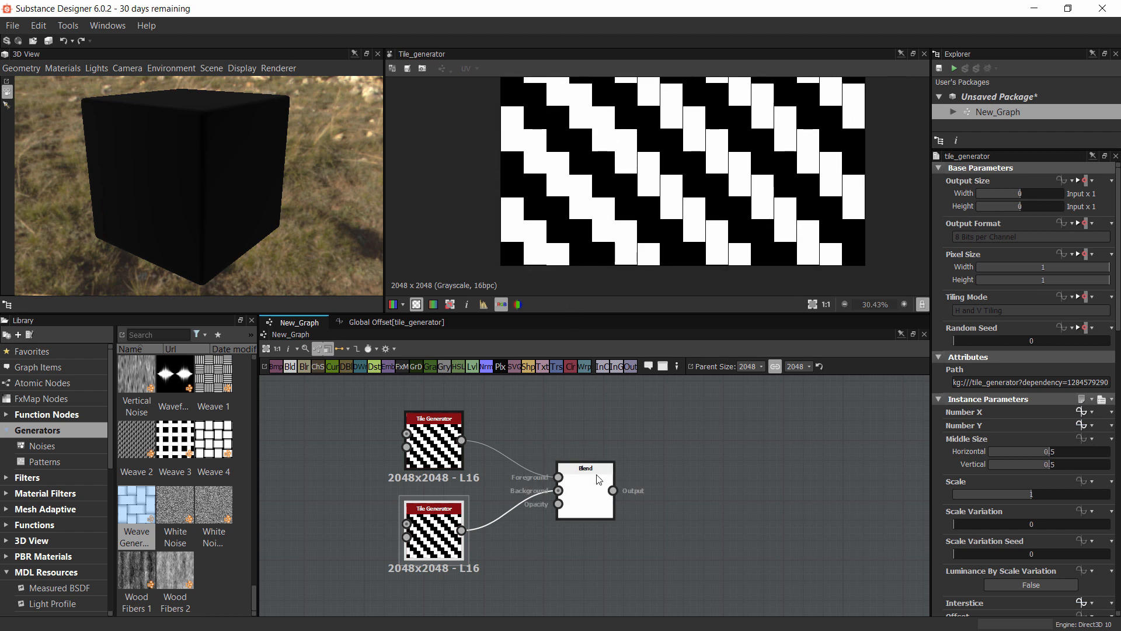
Preview the Blend node's output and examine the gaps between the woven tiles up close
double_click(593, 494)
scroll(605, 243, "up", 6)
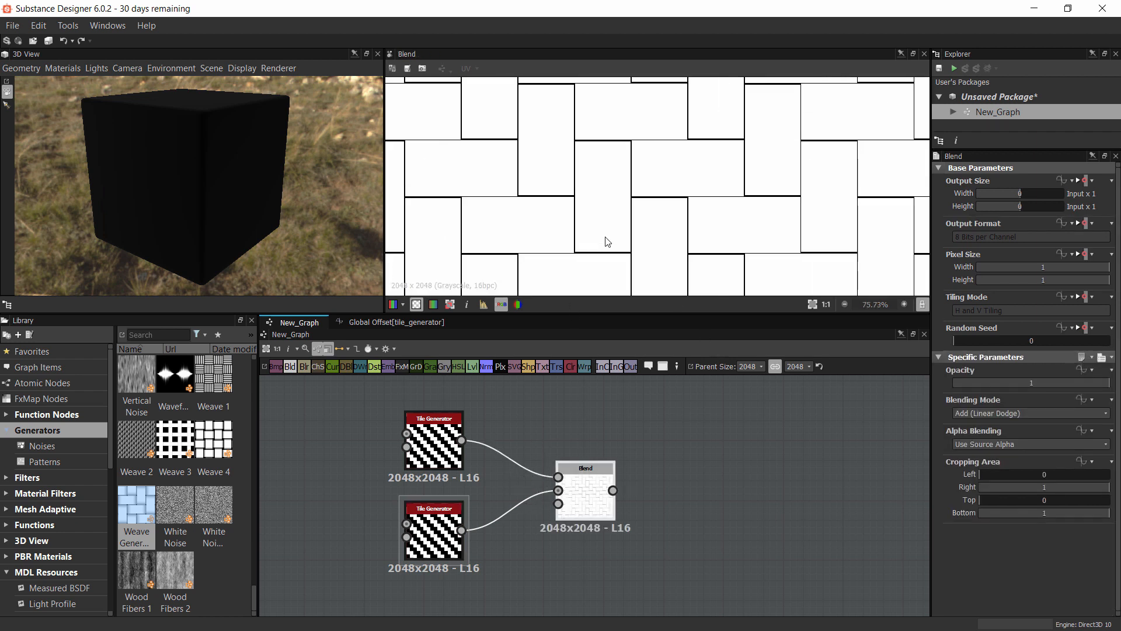
scroll(588, 170, "up", 2)
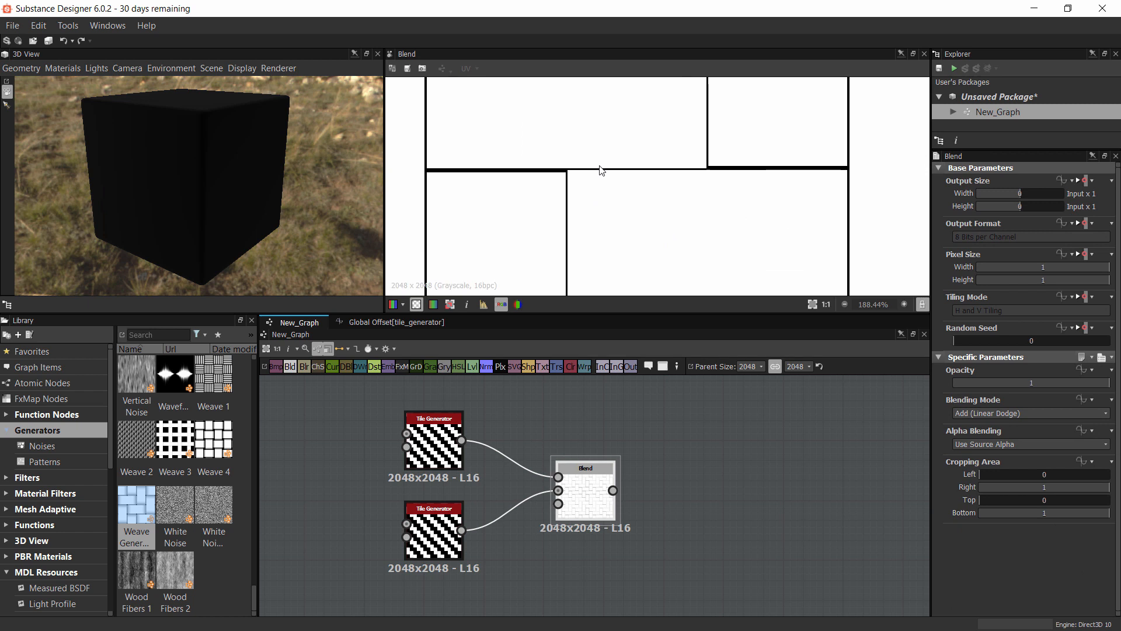
scroll(789, 229, "up", 1)
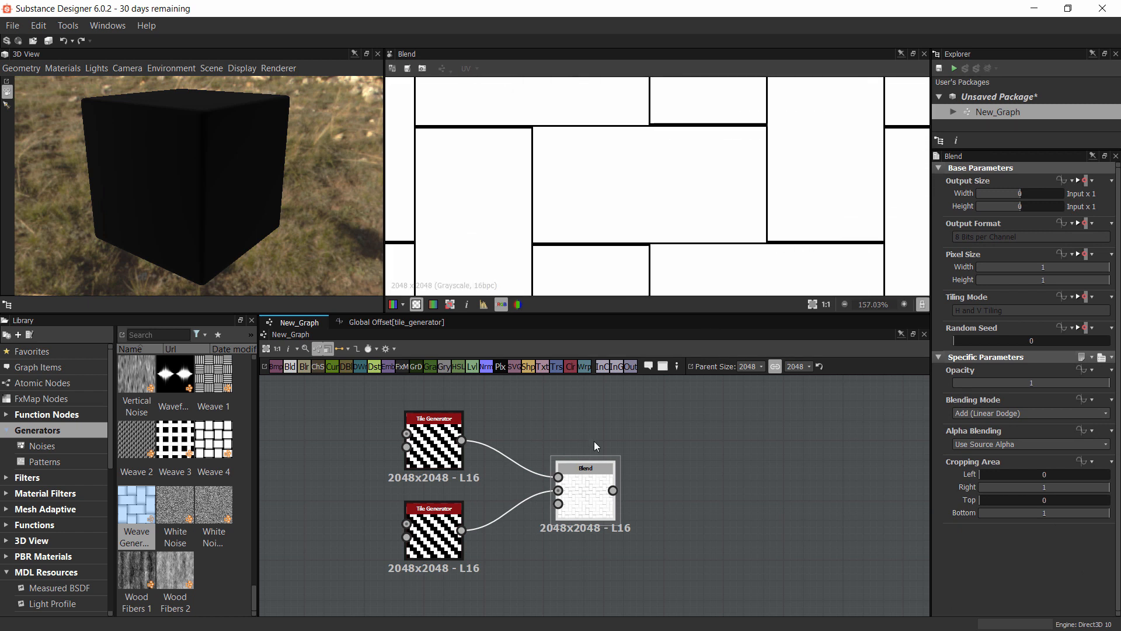
Preview the upper and lower Tile Generators in turn to compare their tile edges and gaps
double_click(441, 445)
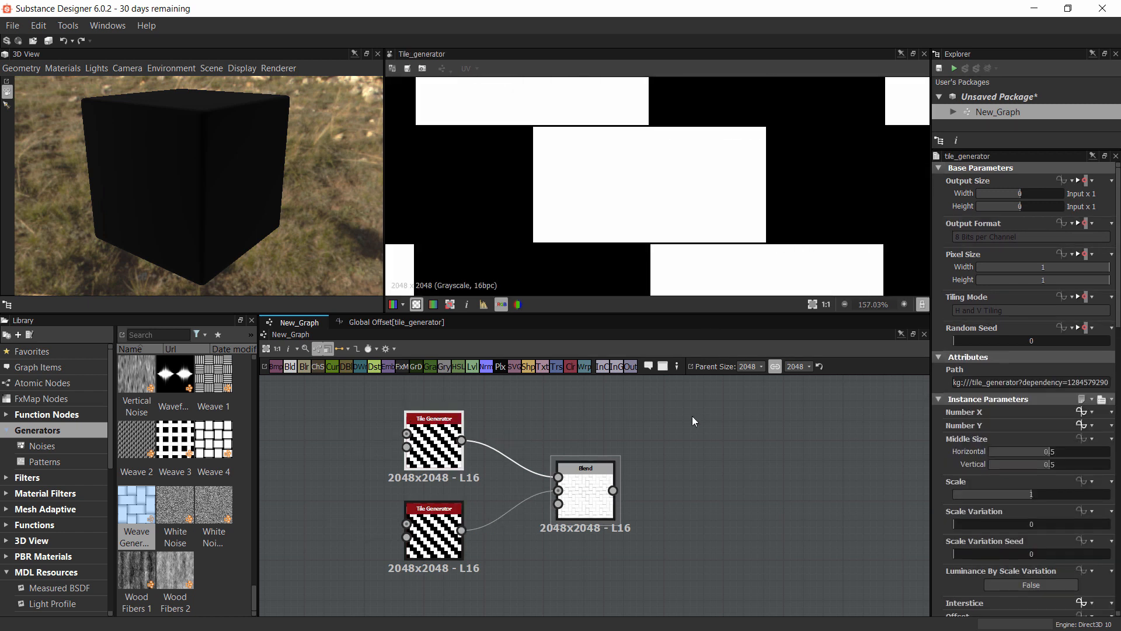
double_click(435, 532)
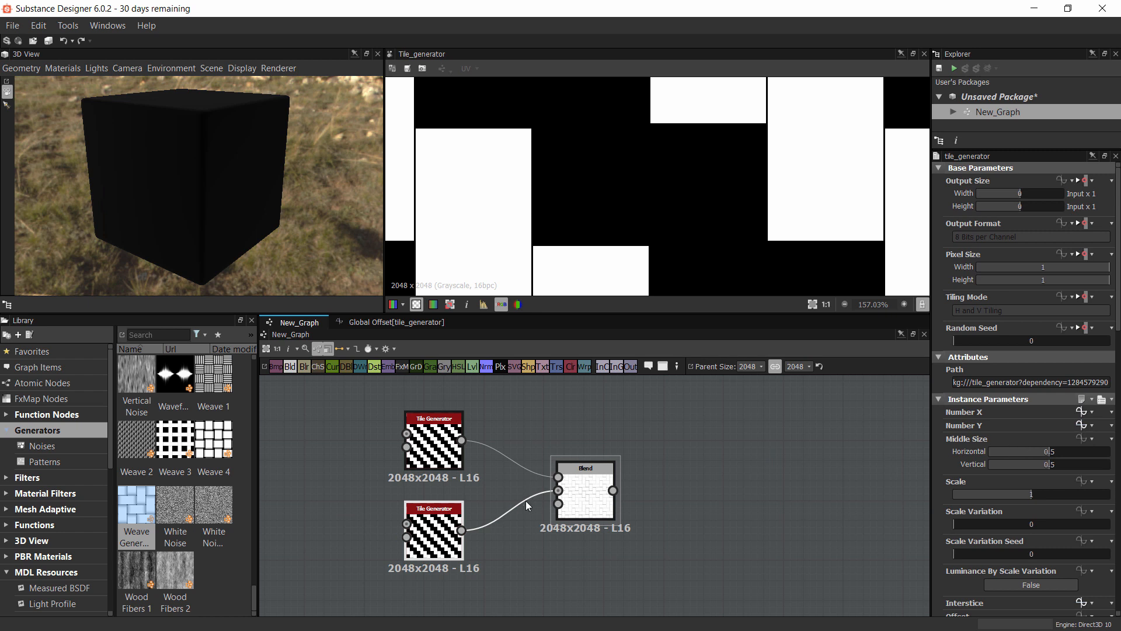
double_click(454, 536)
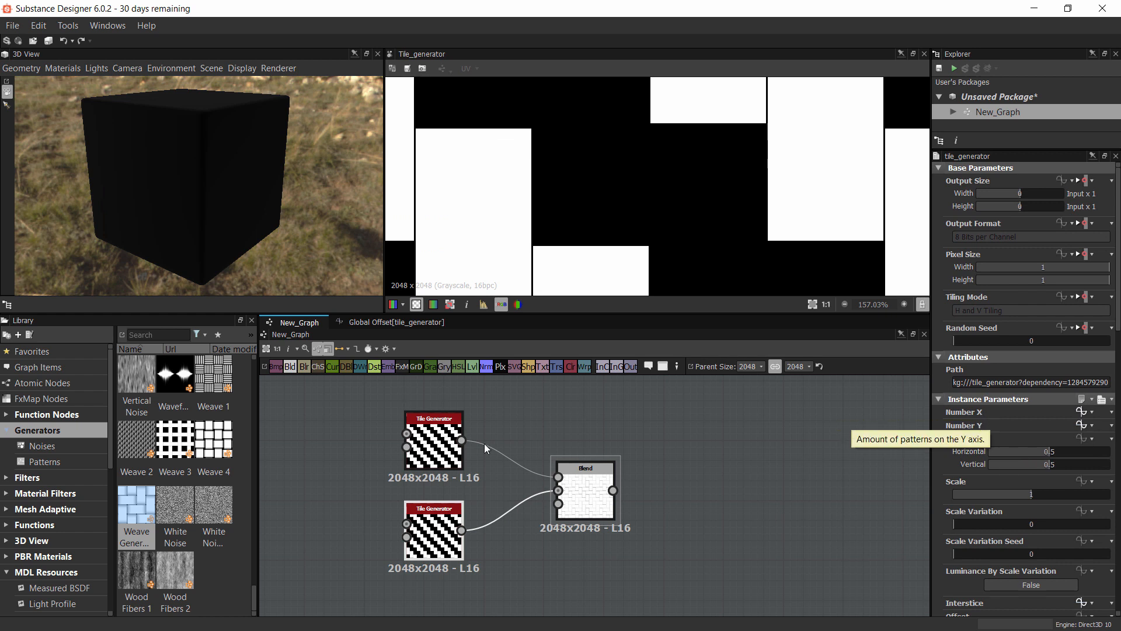
double_click(434, 443)
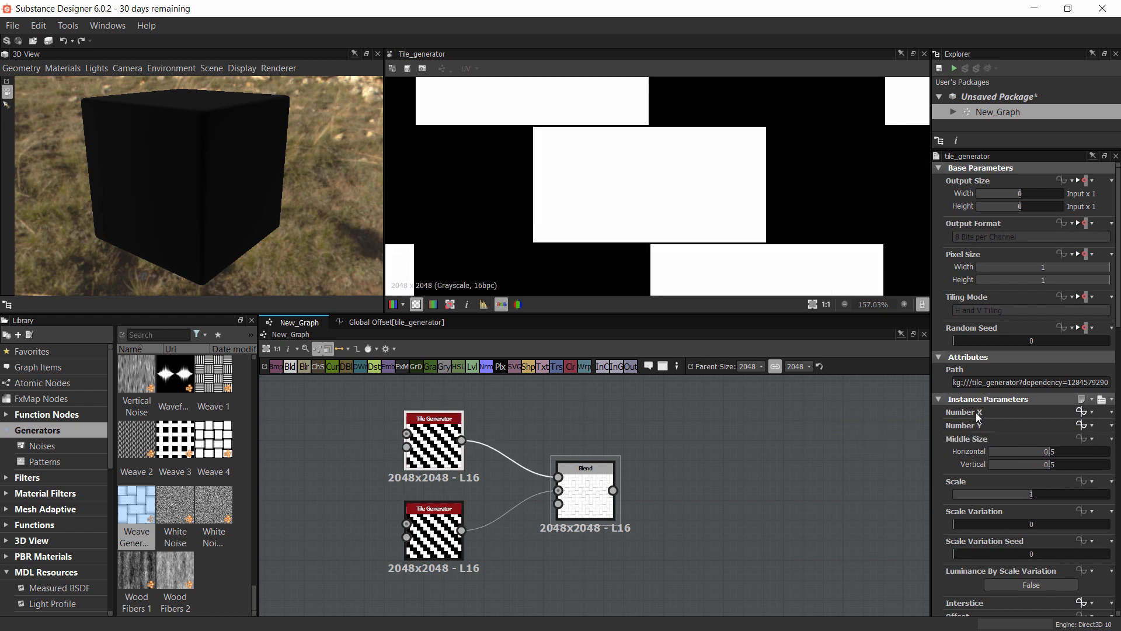
In the upper Tile Generator's Interstice function, swap the two Vector Float2 connections feeding the output vector node, and return to New_Graph
scroll(979, 416, "down", 8)
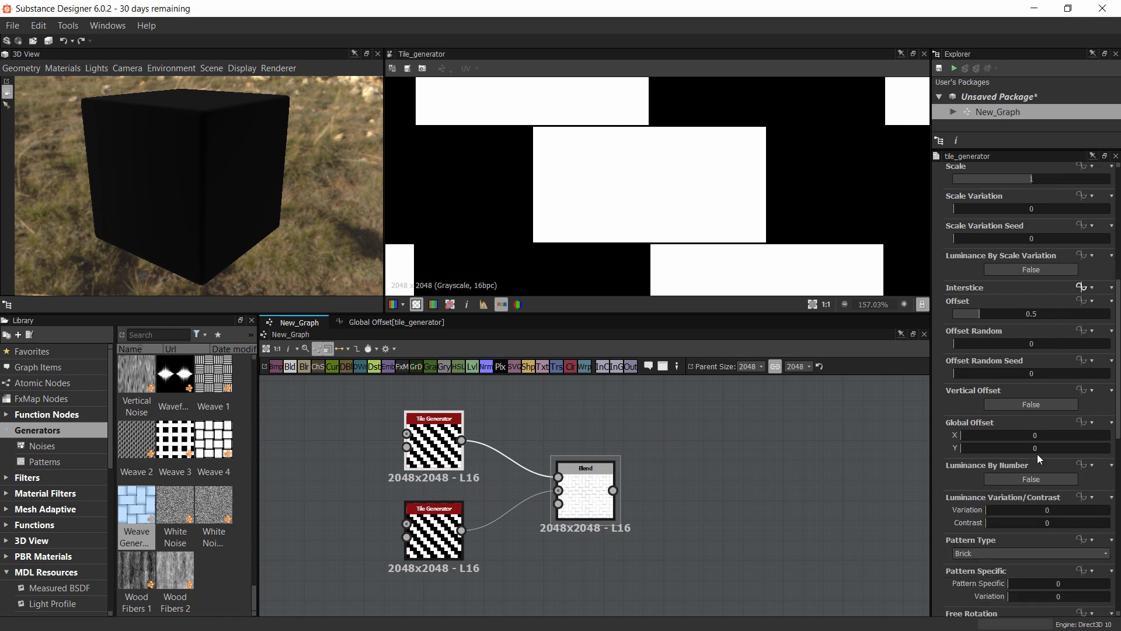
left_click(1082, 288)
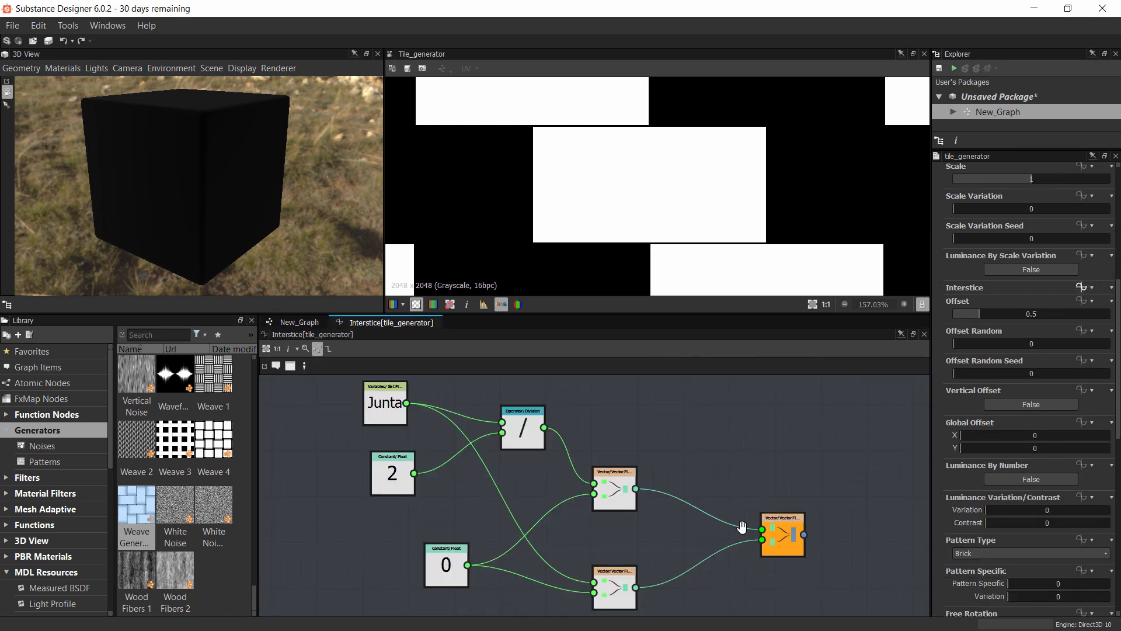
scroll(654, 551, "up", 2)
left_click_drag(634, 542, 785, 473)
left_click_drag(634, 424, 786, 485)
scroll(598, 282, "down", 3)
left_click(299, 323)
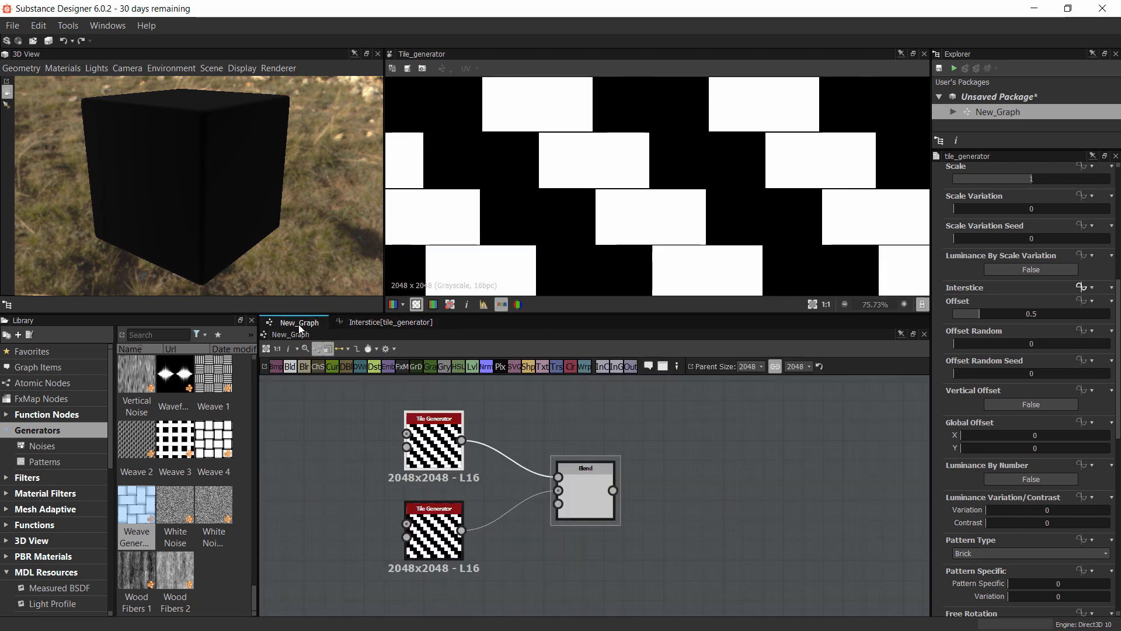
Check the Blend output's gaps and swap back the two Vector Float2 connections into the output vector node of the upper Tile Generator's Interstice function
double_click(584, 497)
scroll(548, 229, "up", 5)
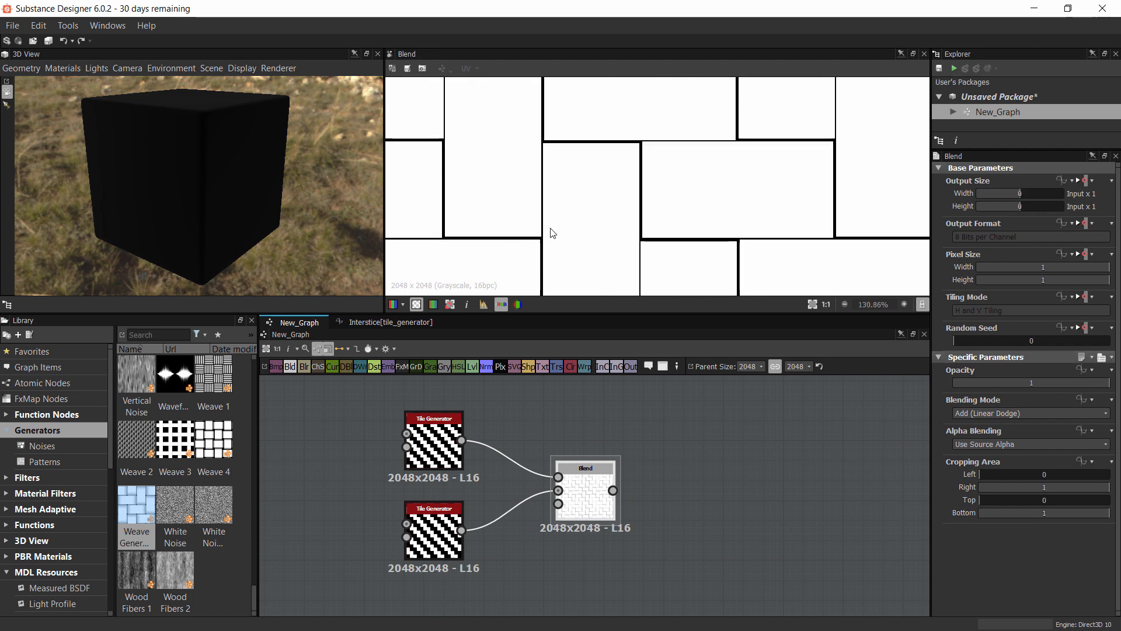
double_click(438, 440)
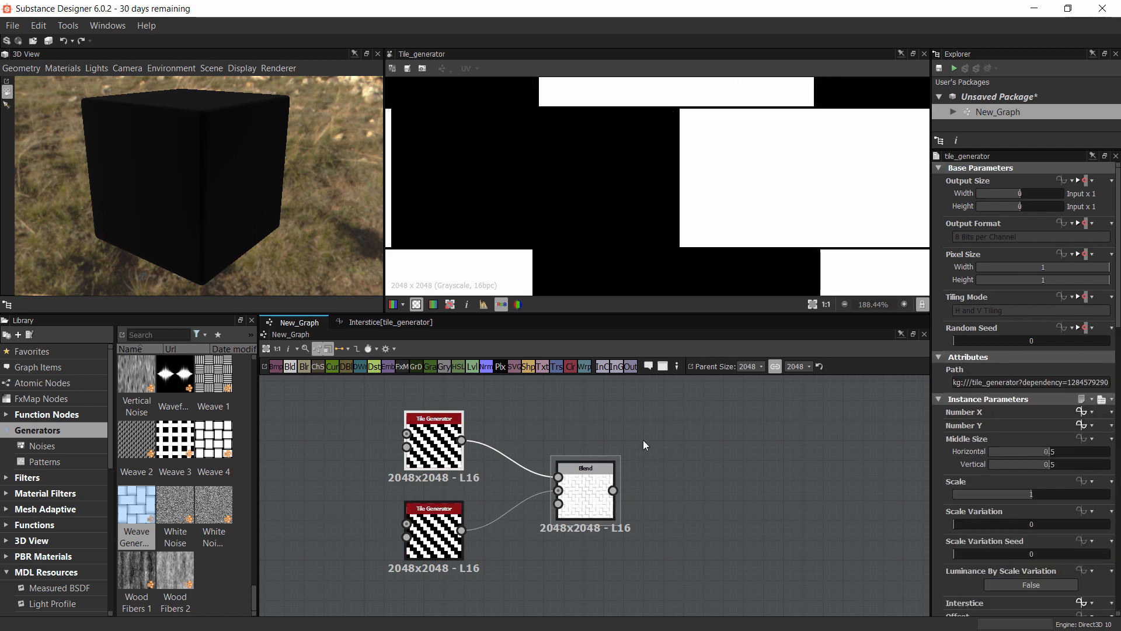
scroll(1085, 439, "down", 5)
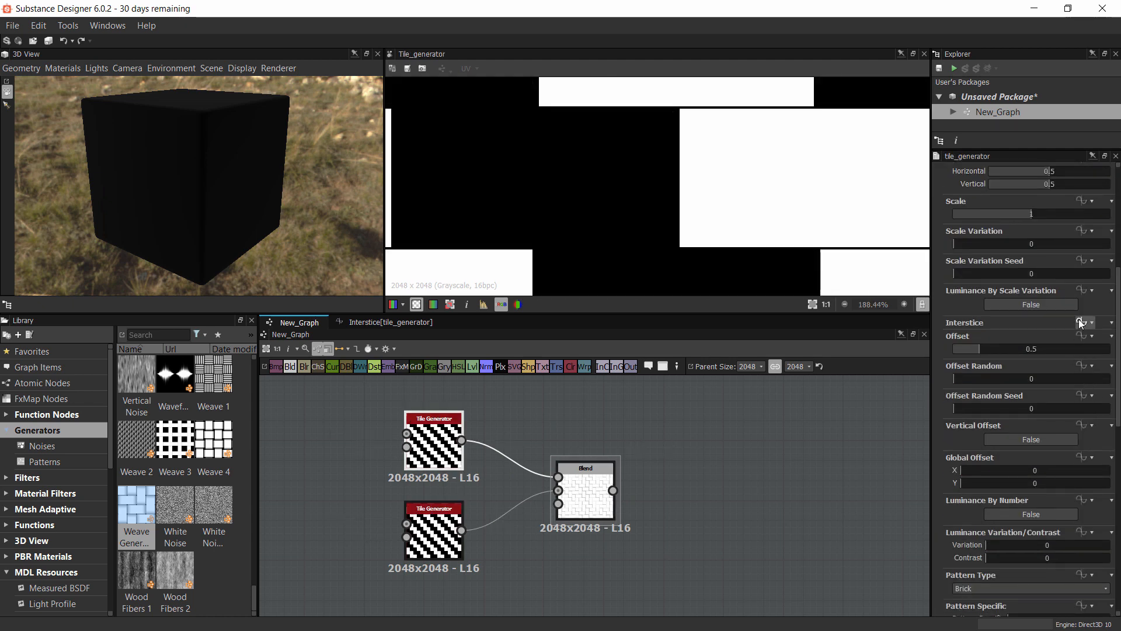
left_click(1080, 322)
middle_click_drag(694, 512, 640, 513)
left_click_drag(580, 544, 711, 485)
left_click_drag(580, 425, 733, 474)
left_click(670, 408)
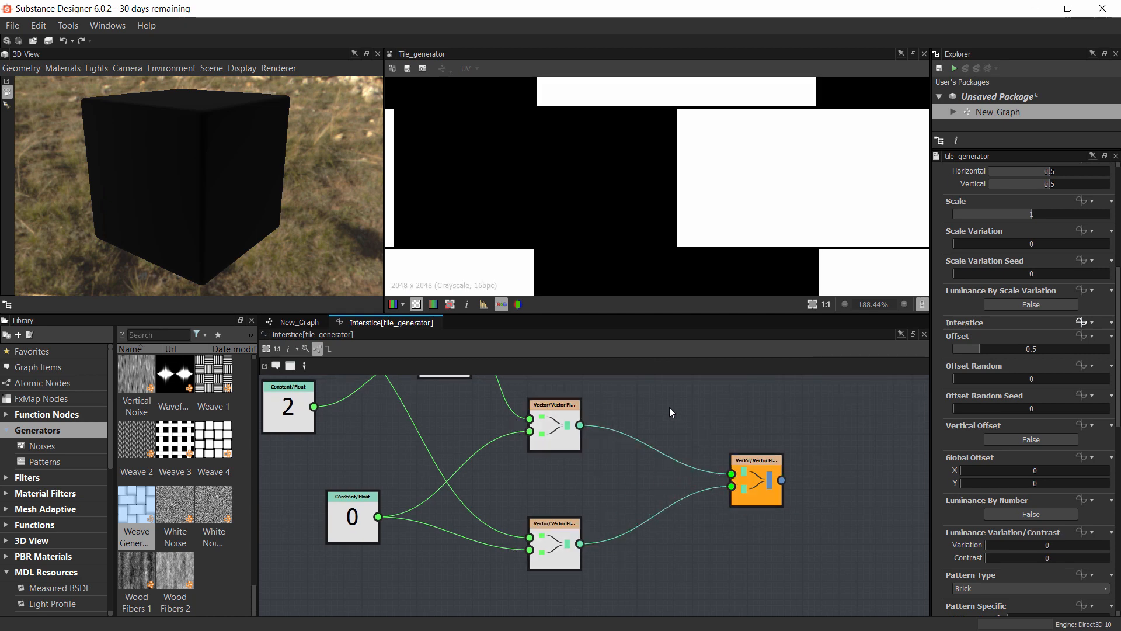
key("f")
scroll(705, 200, "down", 4)
left_click(312, 322)
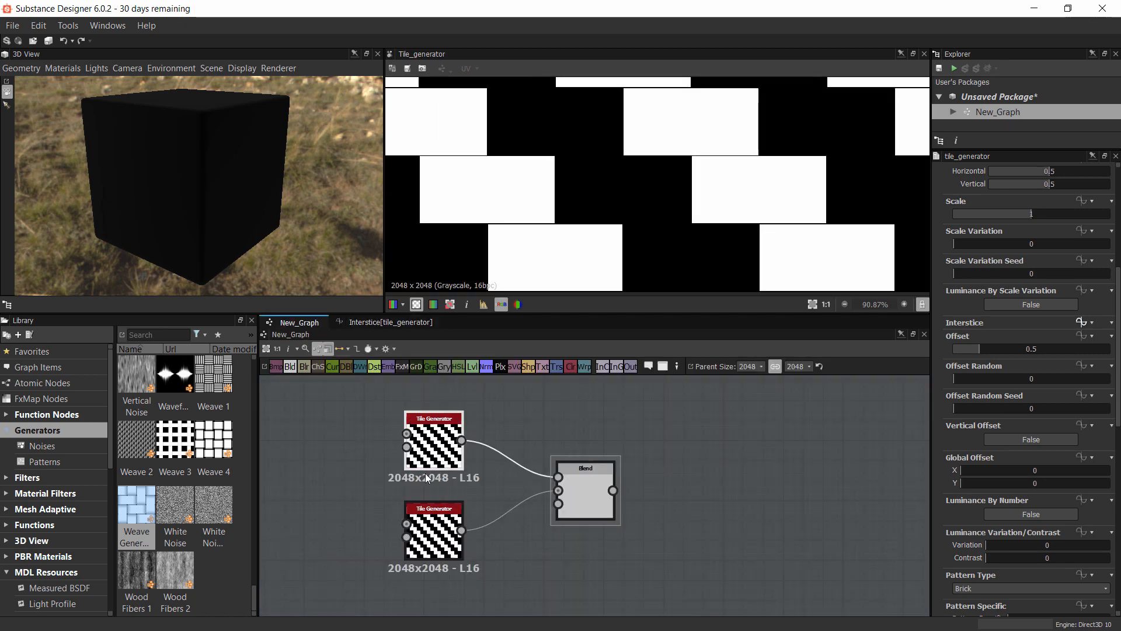
Turn off the upper Tile Generator's Vertical Mask and the lower Tile Generator's Horizontal Mask
scroll(425, 473, "up", 3)
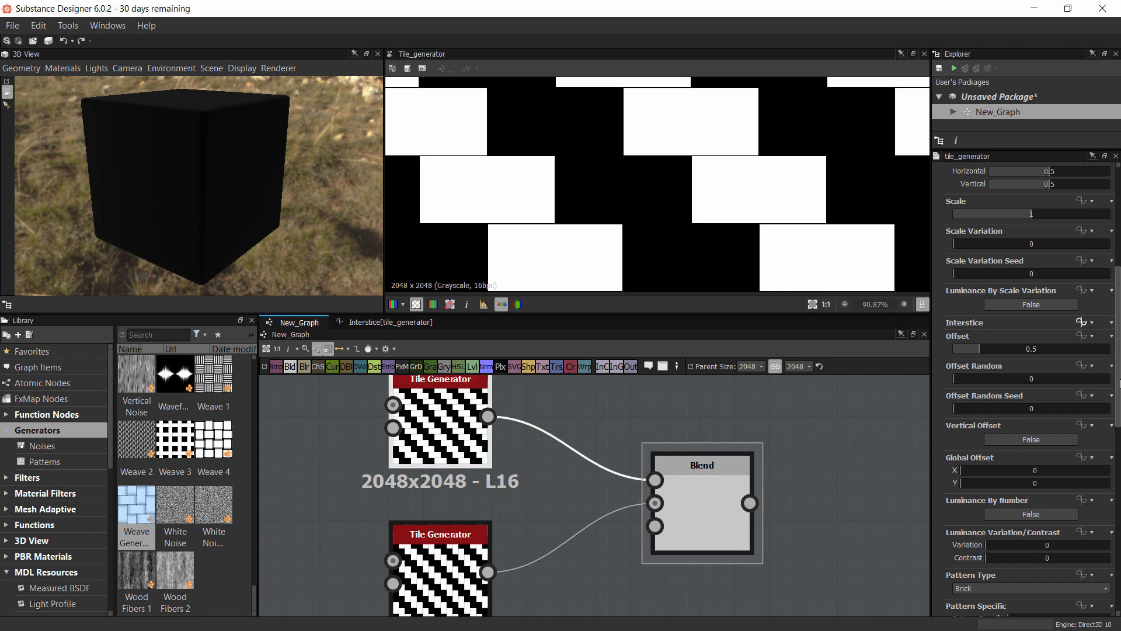
scroll(1113, 377, "down", 12)
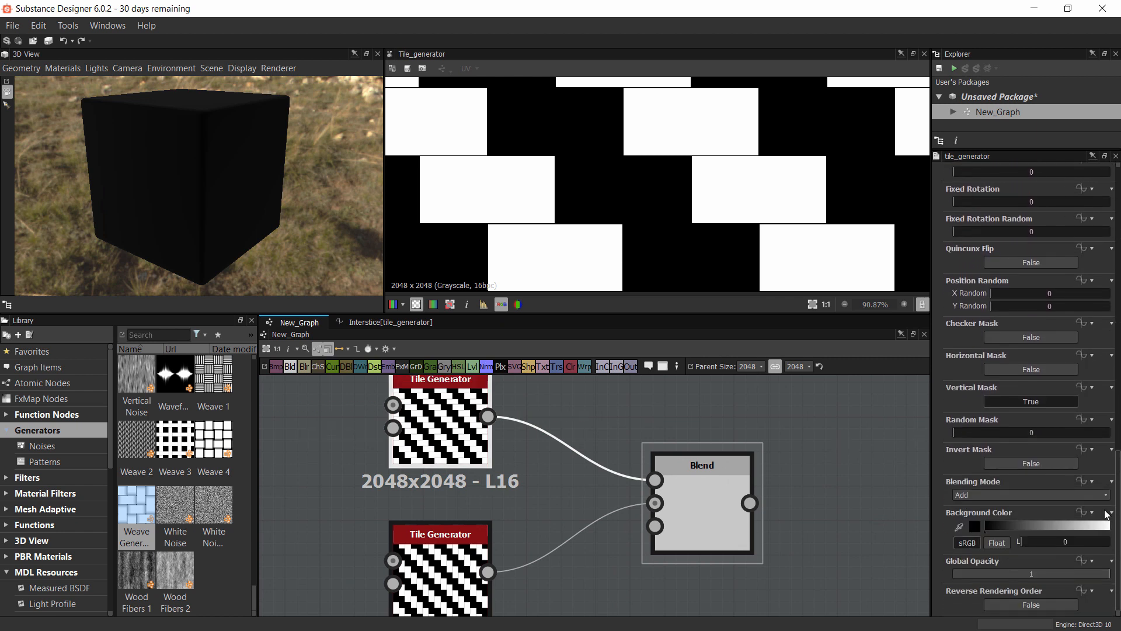
left_click(1060, 401)
scroll(688, 291, "up", 2)
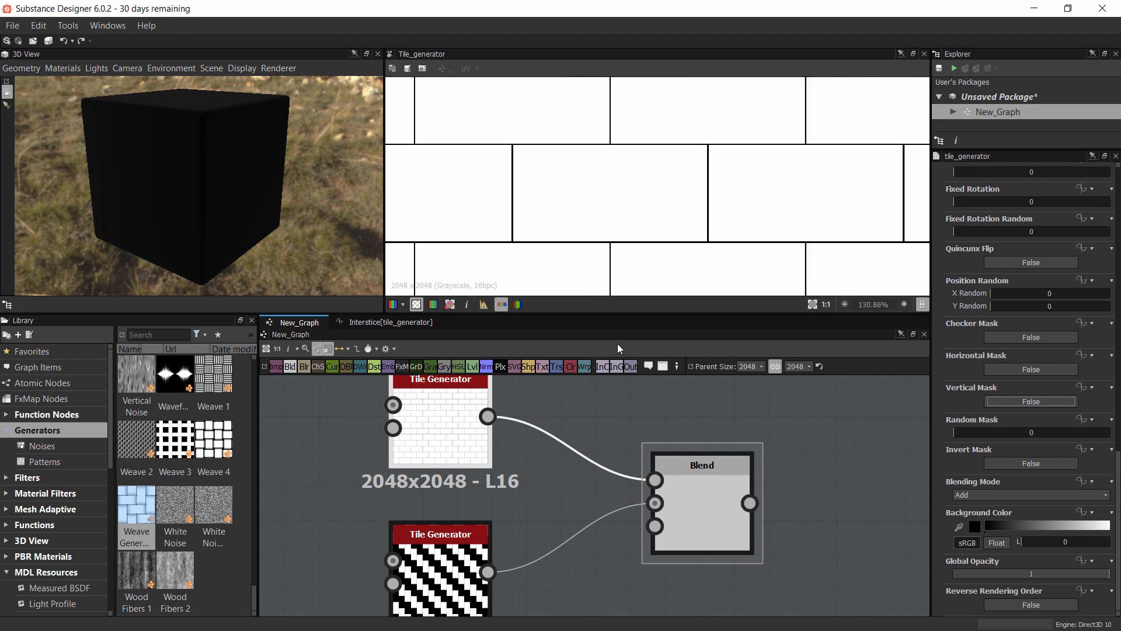
left_click(1000, 369)
left_click(1030, 390)
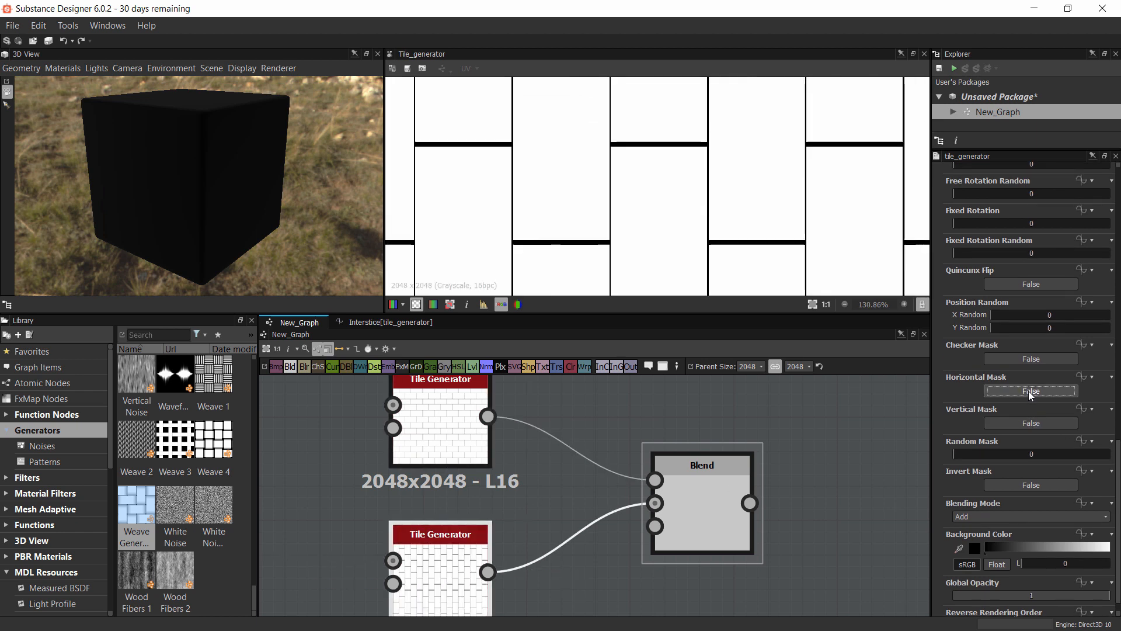
In the lower Tile Generator's Interstice function, swap the two Vector Float2 connections feeding the output vector node, and return to New_Graph
scroll(448, 518, "down", 2)
left_click(482, 514)
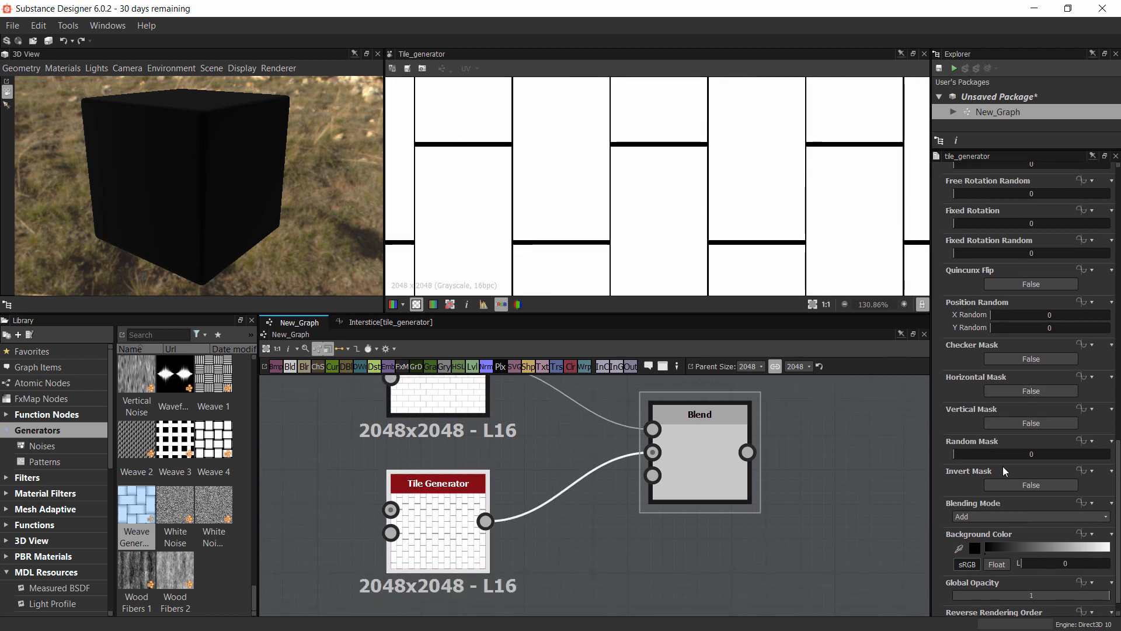
scroll(1009, 471, "up", 3)
scroll(1010, 450, "up", 3)
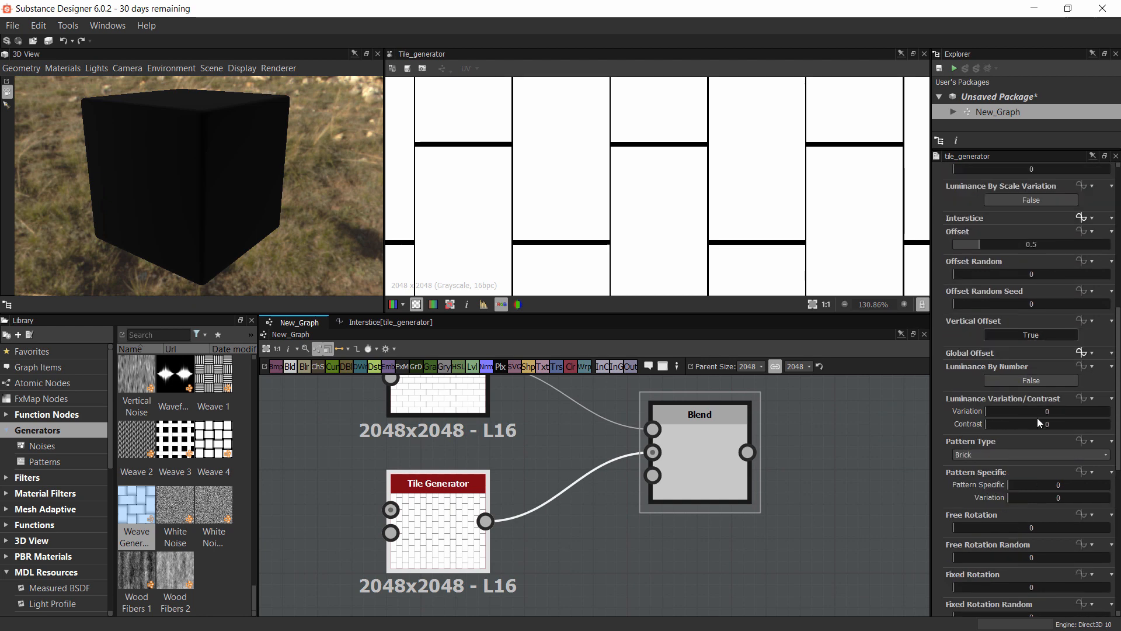
left_click(1081, 350)
scroll(1082, 348, "up", 3)
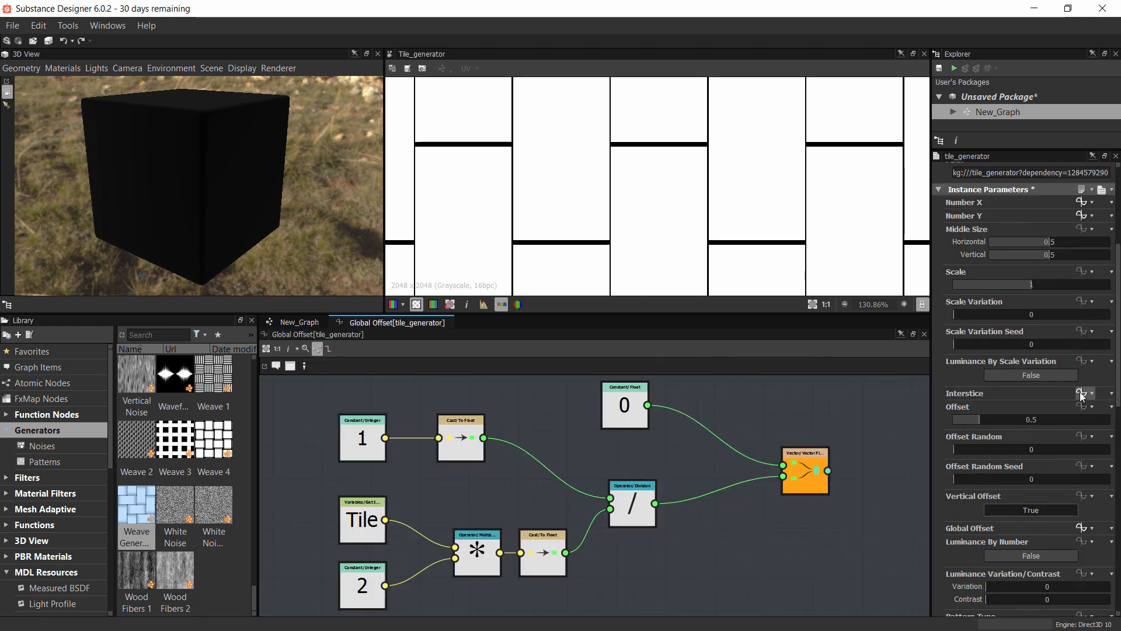
left_click(1081, 393)
middle_click_drag(711, 520, 681, 431)
scroll(682, 430, "up", 2)
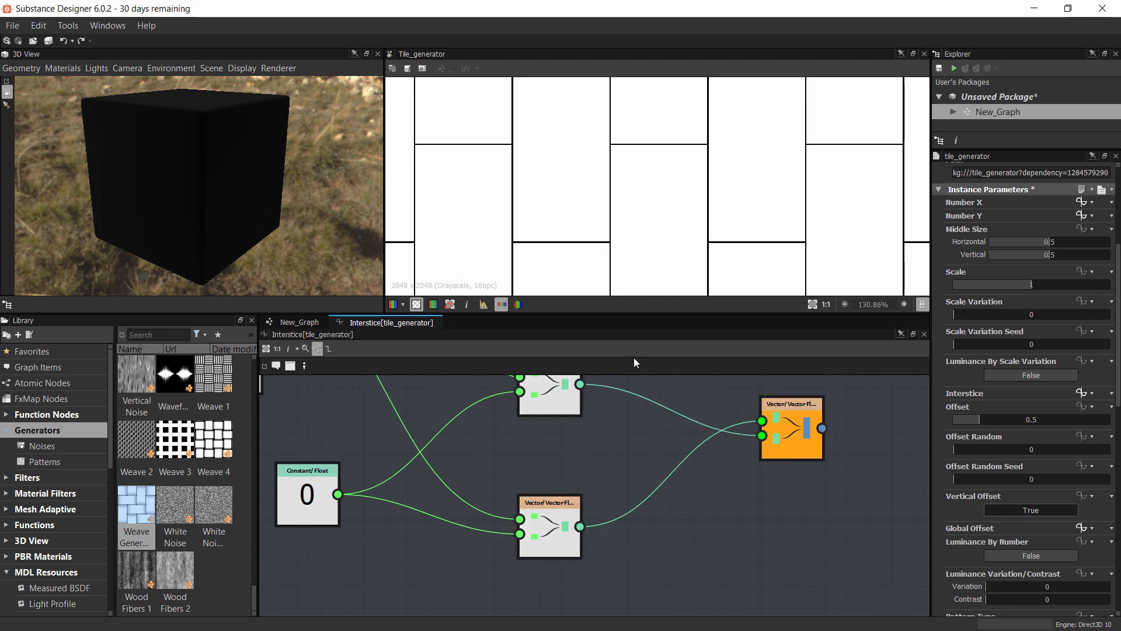
left_click(296, 322)
Set the lower Tile Generator's Horizontal Mask and the upper Tile Generator's Vertical Mask to True
scroll(992, 485, "down", 8)
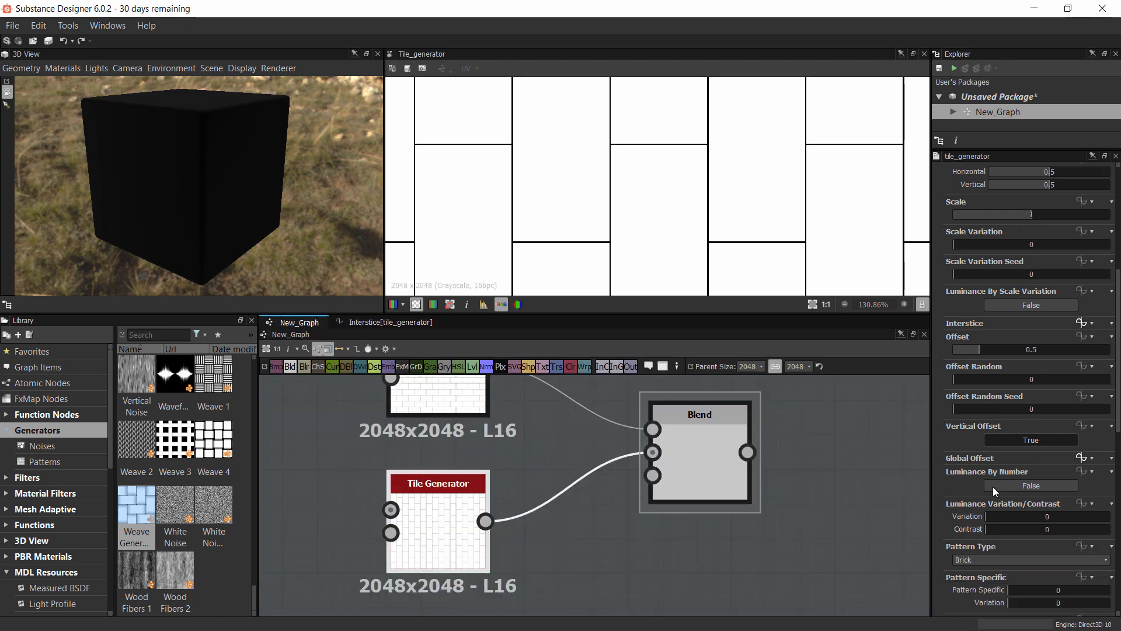
left_click(1023, 474)
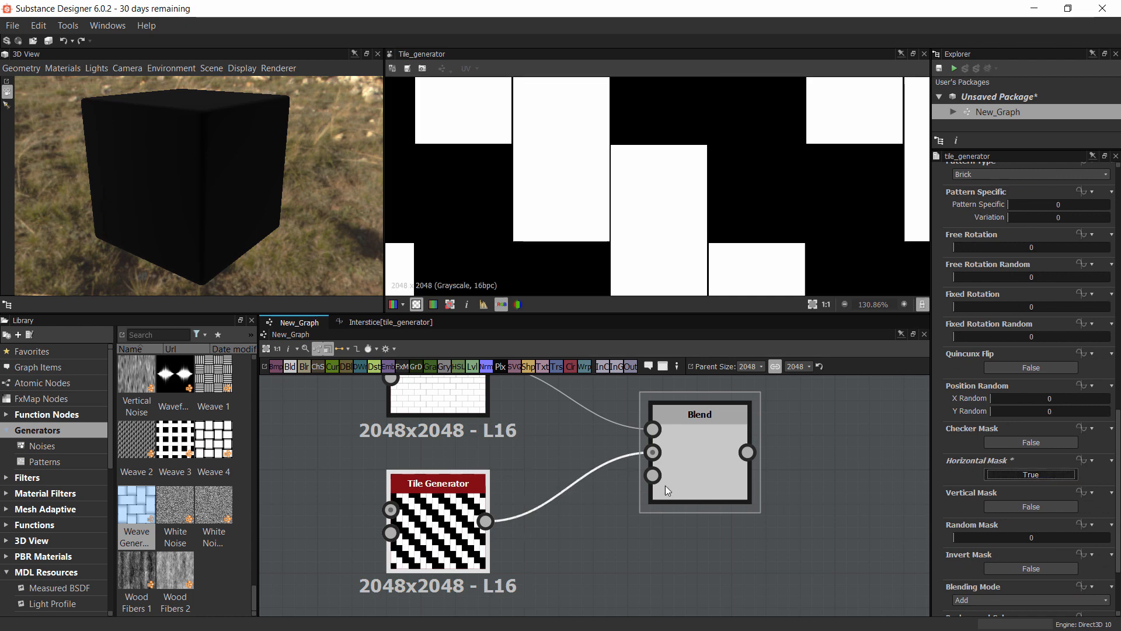
middle_click_drag(491, 350, 511, 468)
left_click(1031, 474)
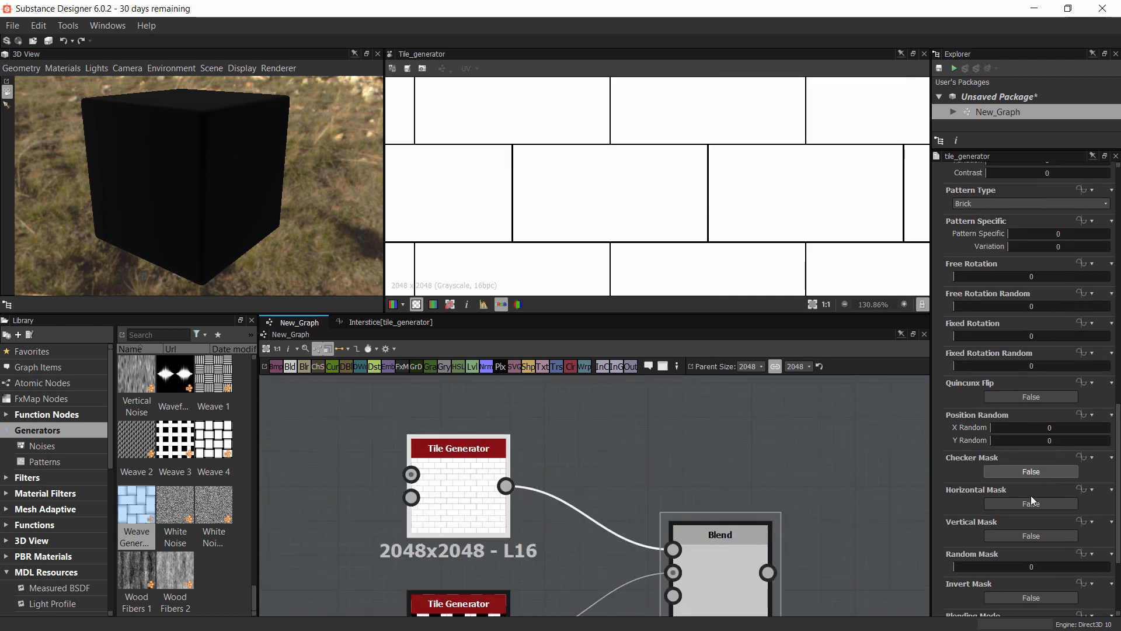
scroll(1022, 481, "down", 1)
left_click(1011, 466)
Preview the Blend node's output and examine the gaps between the woven tiles, both up close and across the whole image
double_click(741, 524)
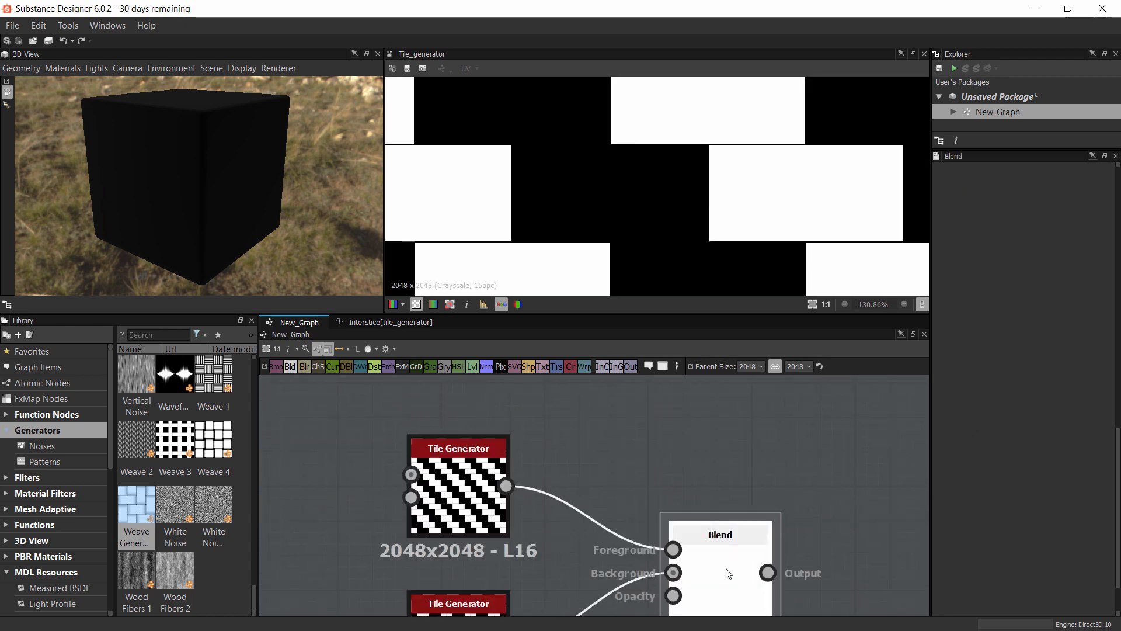
scroll(741, 462, "down", 4)
scroll(714, 221, "down", 5)
scroll(714, 222, "up", 8)
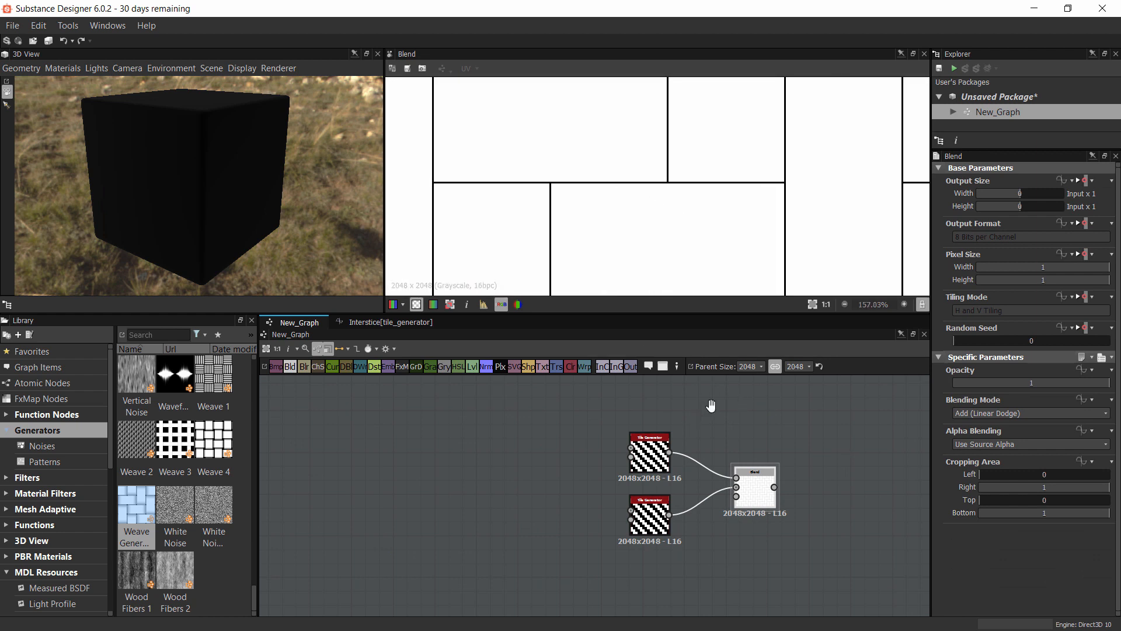
middle_click_drag(711, 405, 449, 409)
scroll(651, 210, "down", 9)
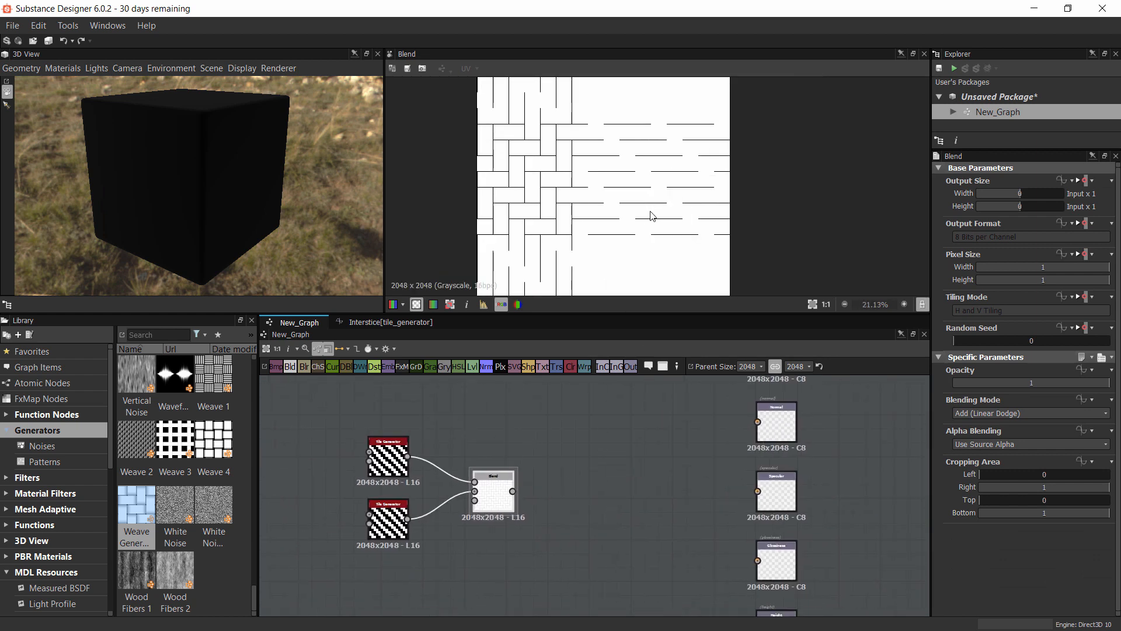
scroll(652, 217, "down", 2)
In New_Graph's input parameters, set the default of Number X to 16
left_click(618, 465)
left_click(957, 395)
left_click(956, 383)
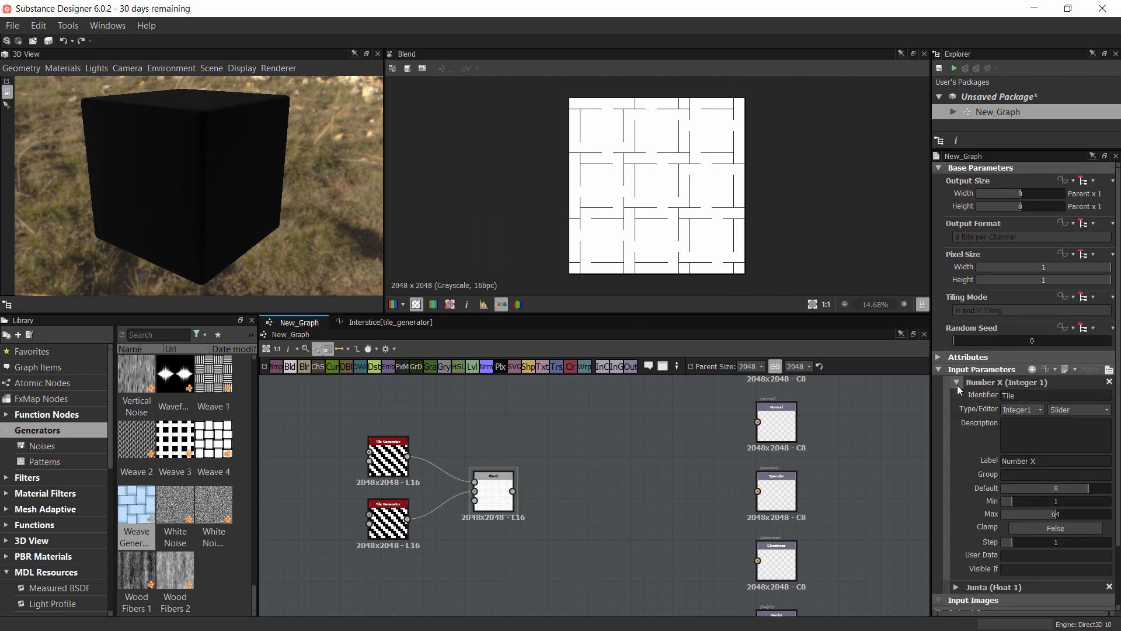
scroll(1035, 554, "down", 3)
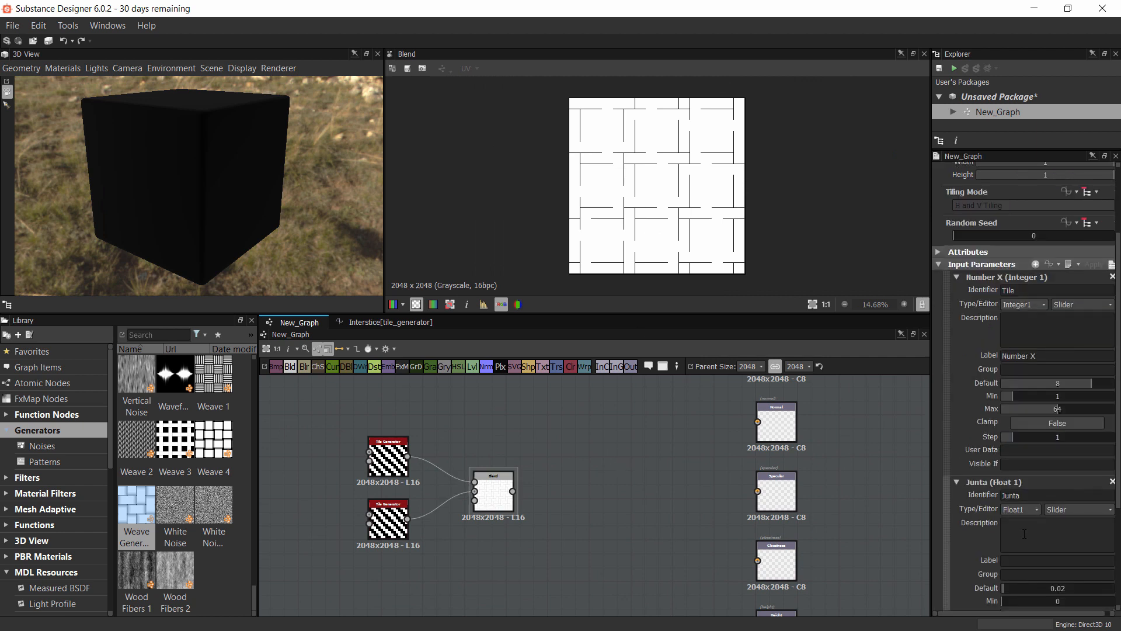
left_click_drag(931, 458, 892, 458)
double_click(1042, 383)
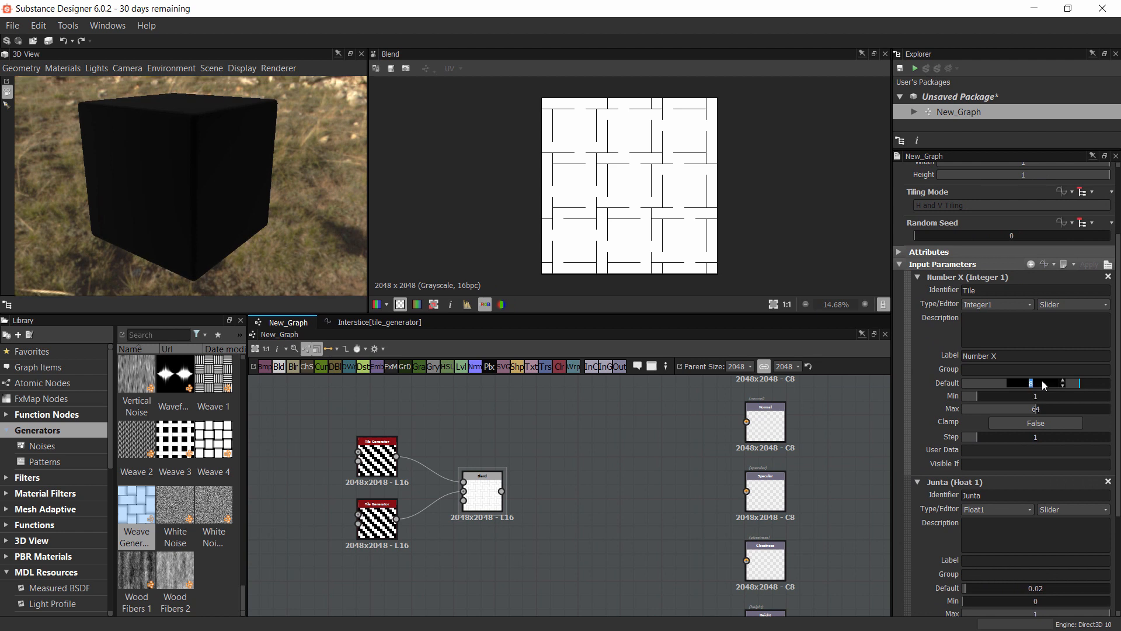
type("16")
key("Return")
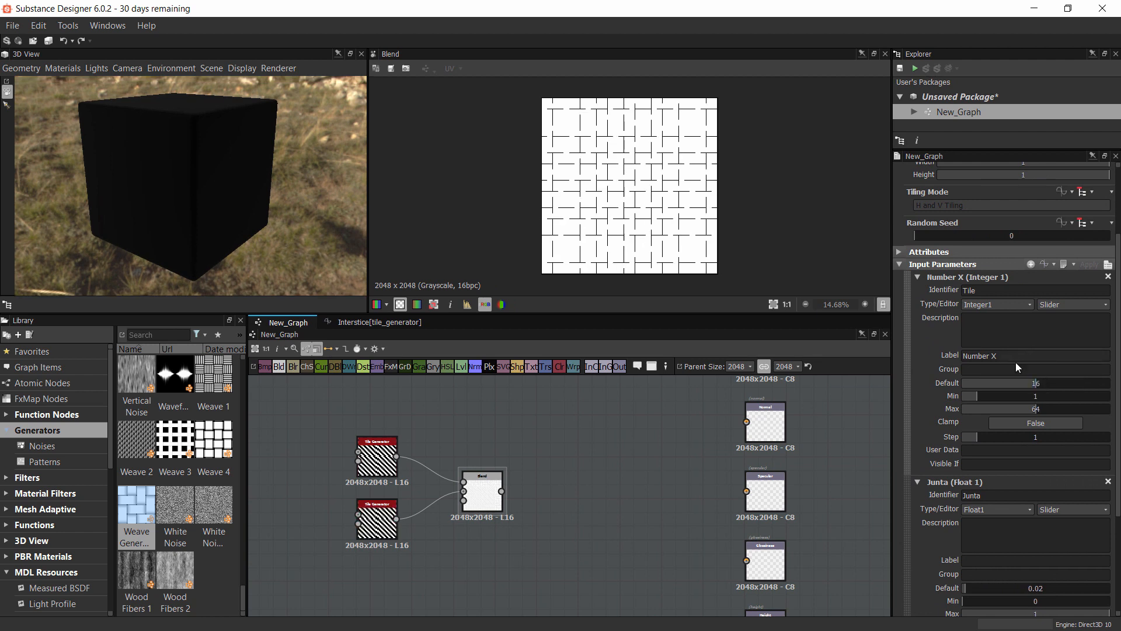
Try Junta default values of 0.12, 0.04 and 0.06 while checking the gaps in the blended tile pattern
scroll(705, 199, "up", 10)
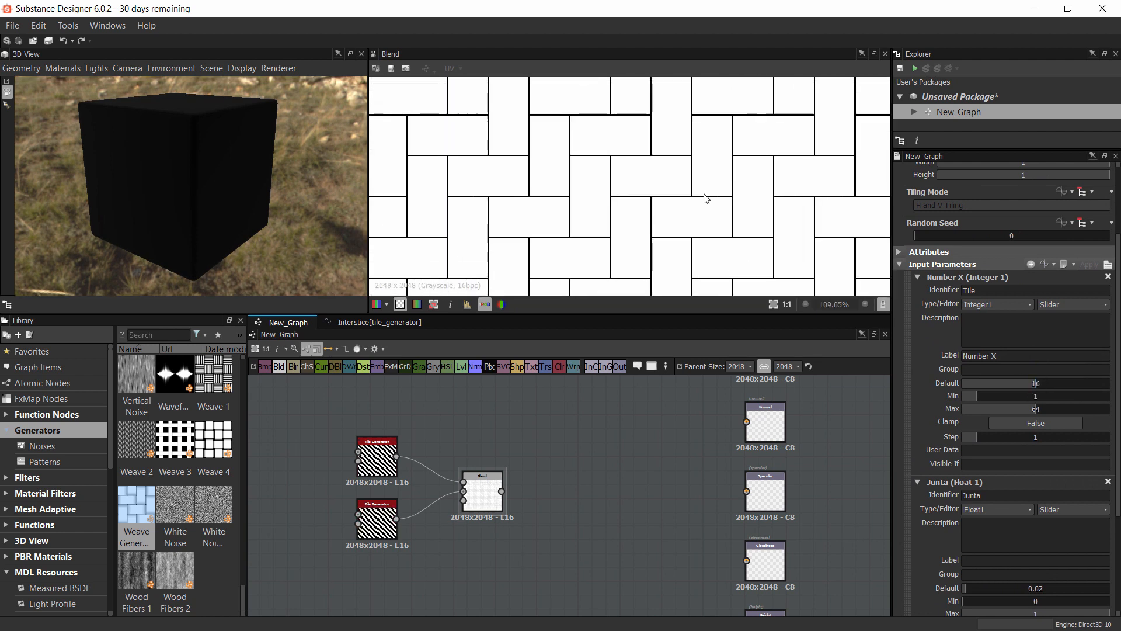
scroll(705, 197, "down", 1)
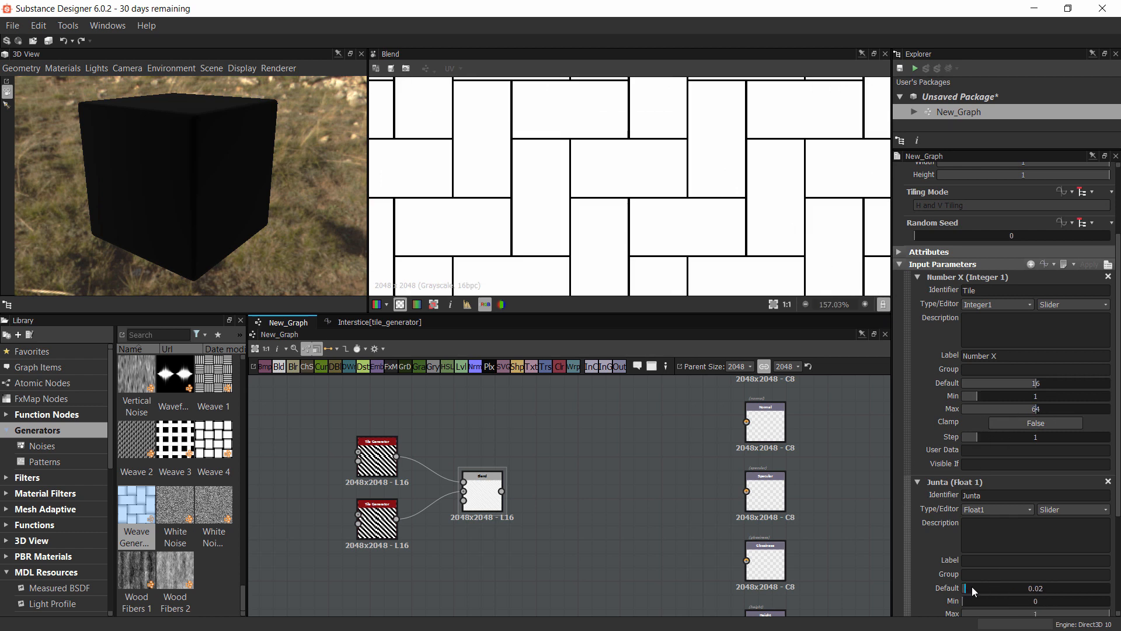
mouse_move(972, 587)
left_mouse_down()
mouse_move(1004, 587)
mouse_move(979, 587)
left_mouse_up()
scroll(746, 222, "down", 6)
scroll(746, 223, "down", 4)
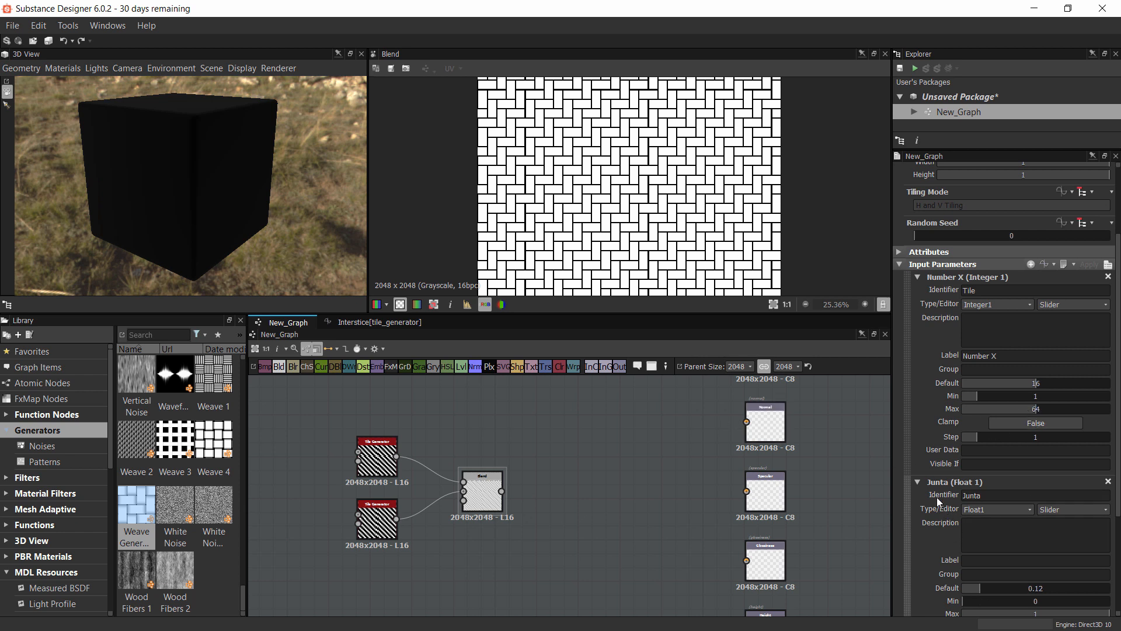
mouse_move(984, 587)
left_mouse_down()
mouse_move(921, 584)
mouse_move(968, 587)
left_mouse_up()
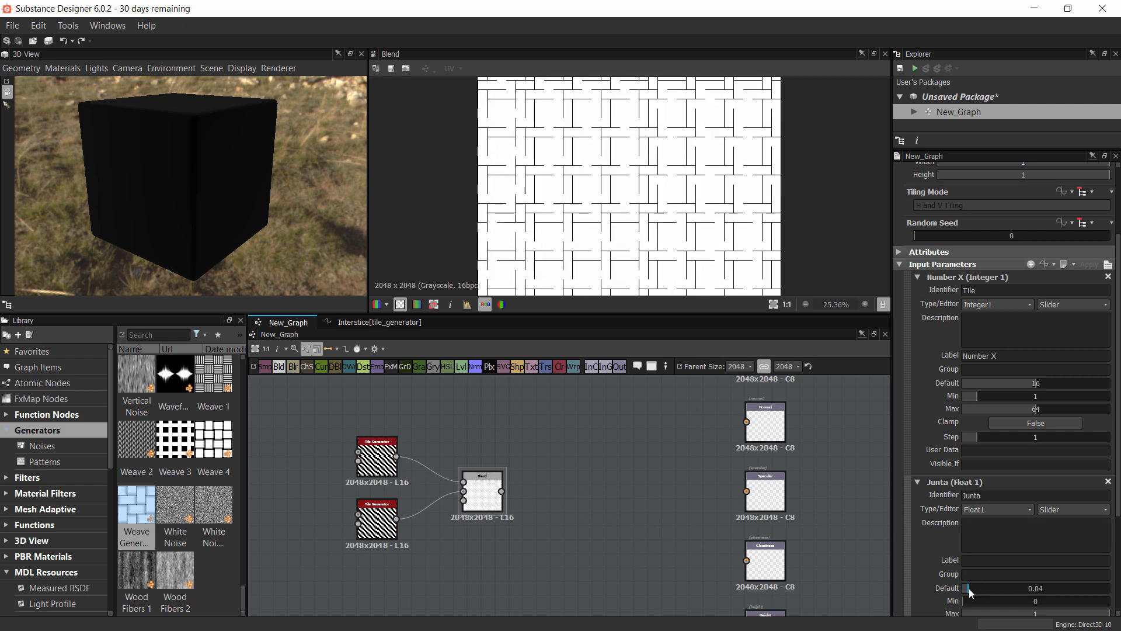
scroll(694, 243, "up", 4)
scroll(683, 223, "up", 2)
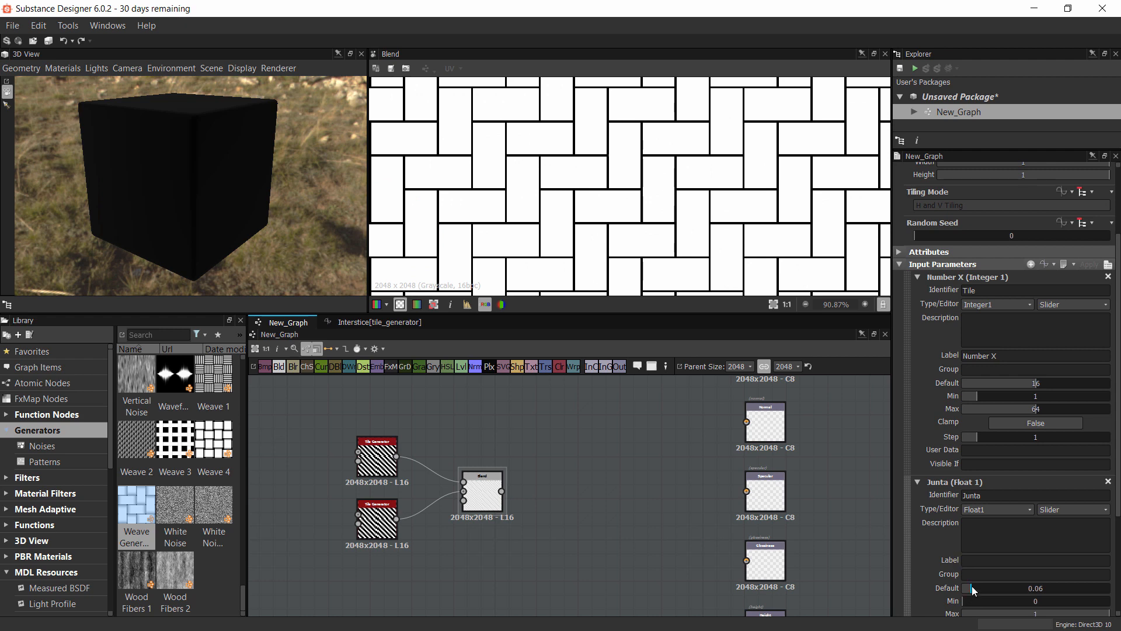
Set the default of the Junta parameter to 0 and check the whole Blend output
left_click(961, 589)
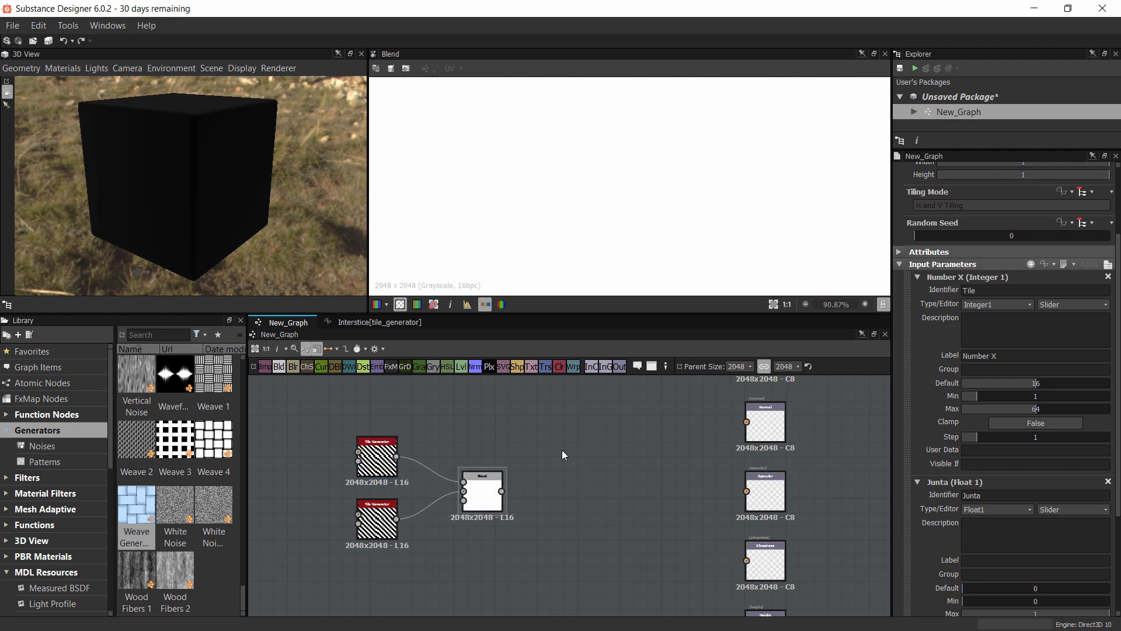
scroll(611, 216, "down", 7)
scroll(371, 543, "up", 4)
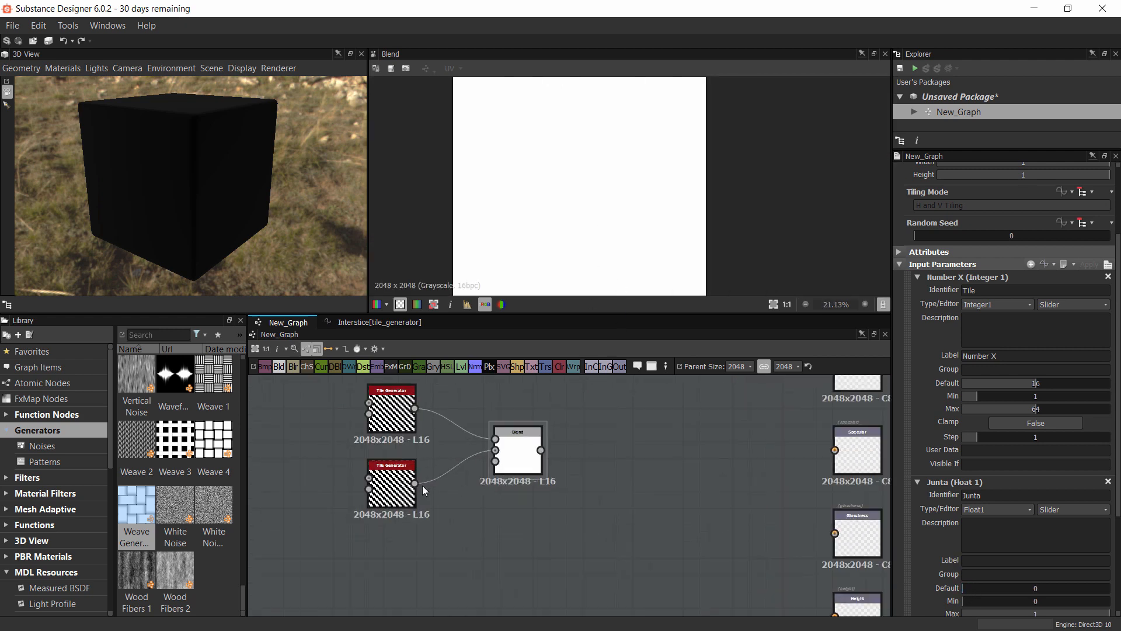
Preview the lower and upper Tile Generators in turn and examine how their tiles meet without a gap
double_click(395, 394)
scroll(409, 402, "down", 3)
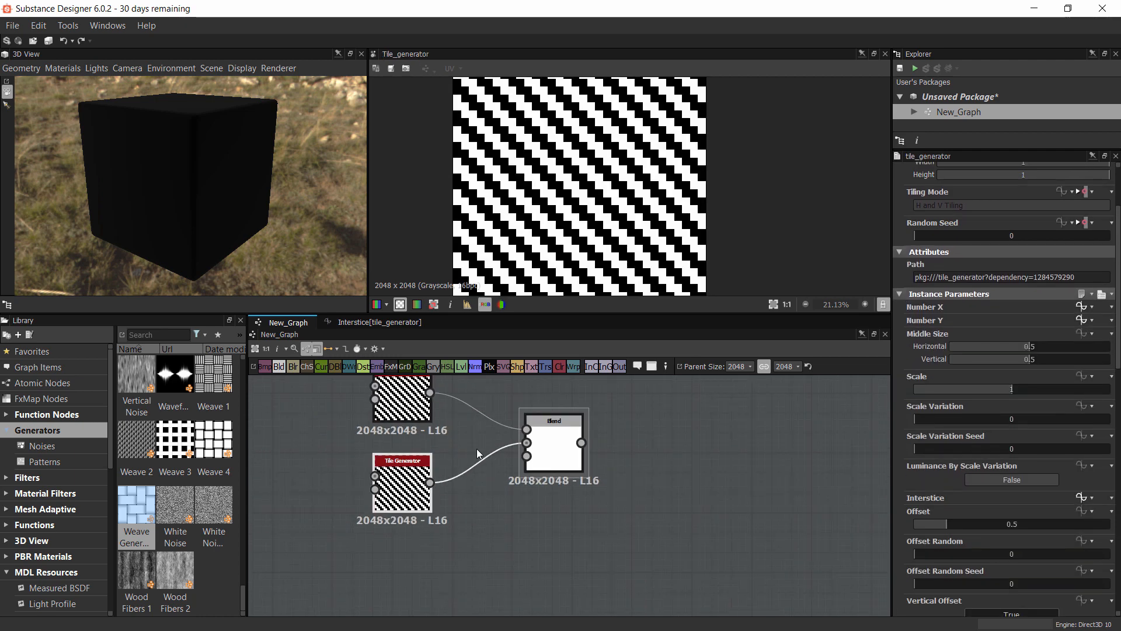
left_click(419, 407)
scroll(451, 425, "down", 3)
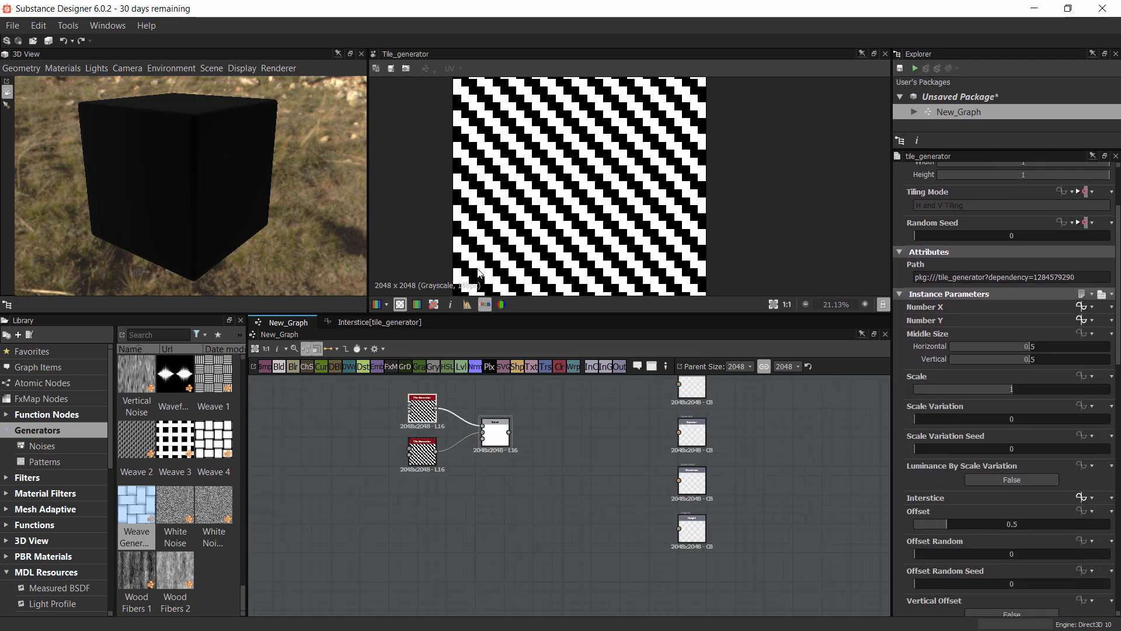
scroll(477, 273, "up", 2)
scroll(484, 263, "up", 4)
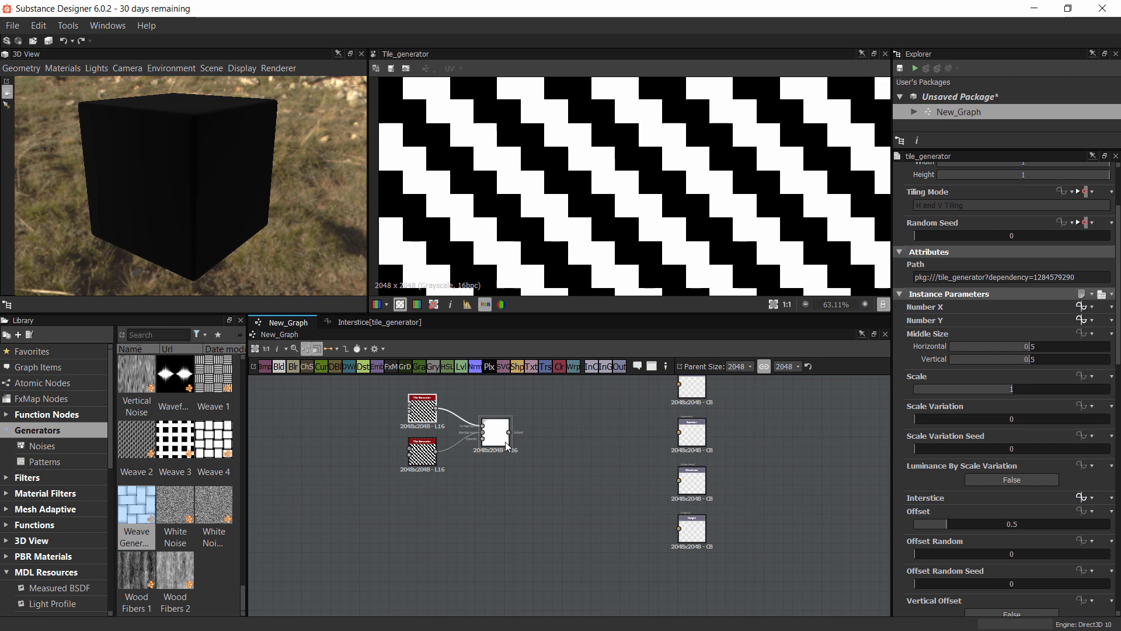
Move the two Tile Generators and the Blend node together farther away from the graph's output nodes
middle_click_drag(447, 416, 412, 464)
scroll(419, 443, "up", 2)
scroll(417, 456, "down", 4)
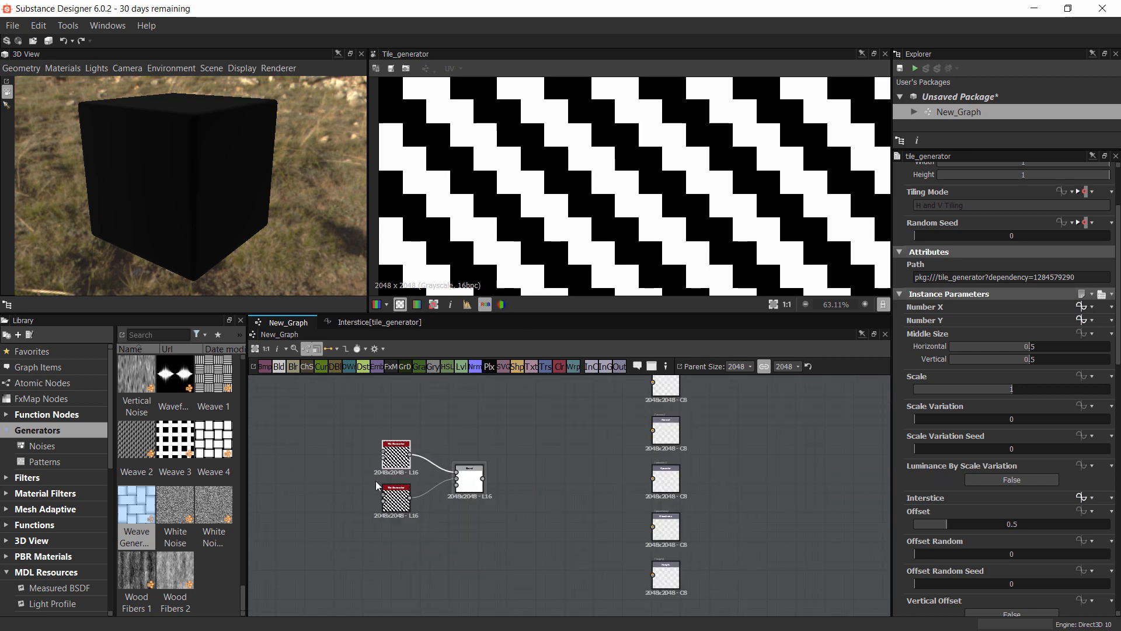
left_click_drag(459, 479, 382, 495)
middle_click_drag(385, 493, 452, 478)
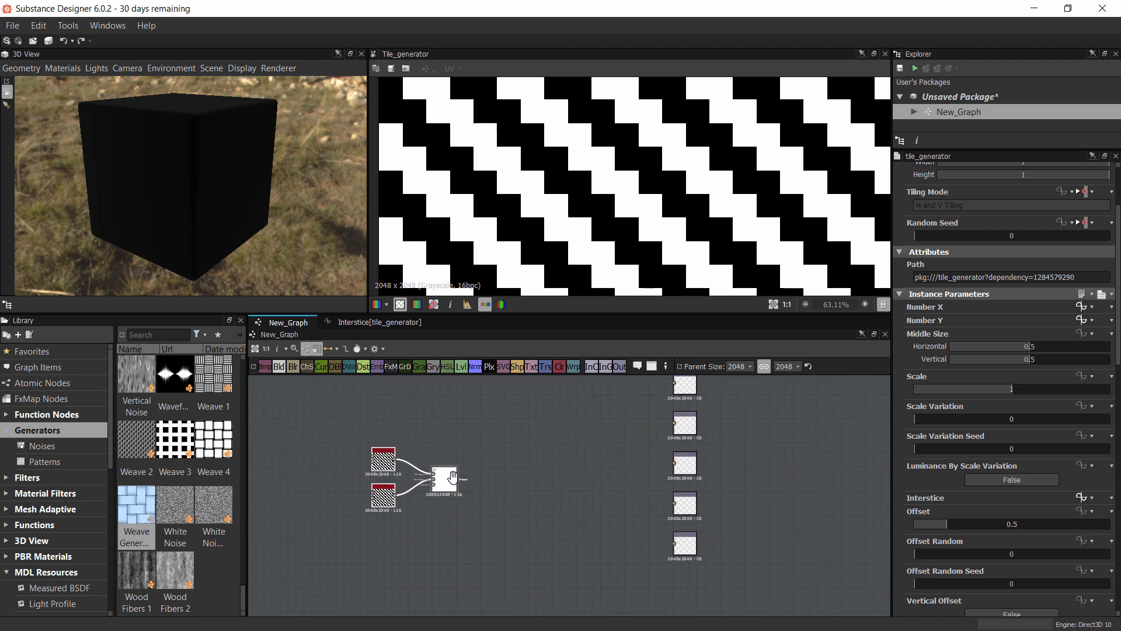
Add a Normal node and place it between the Blend node and the graph's output nodes
middle_click_drag(287, 478, 352, 471)
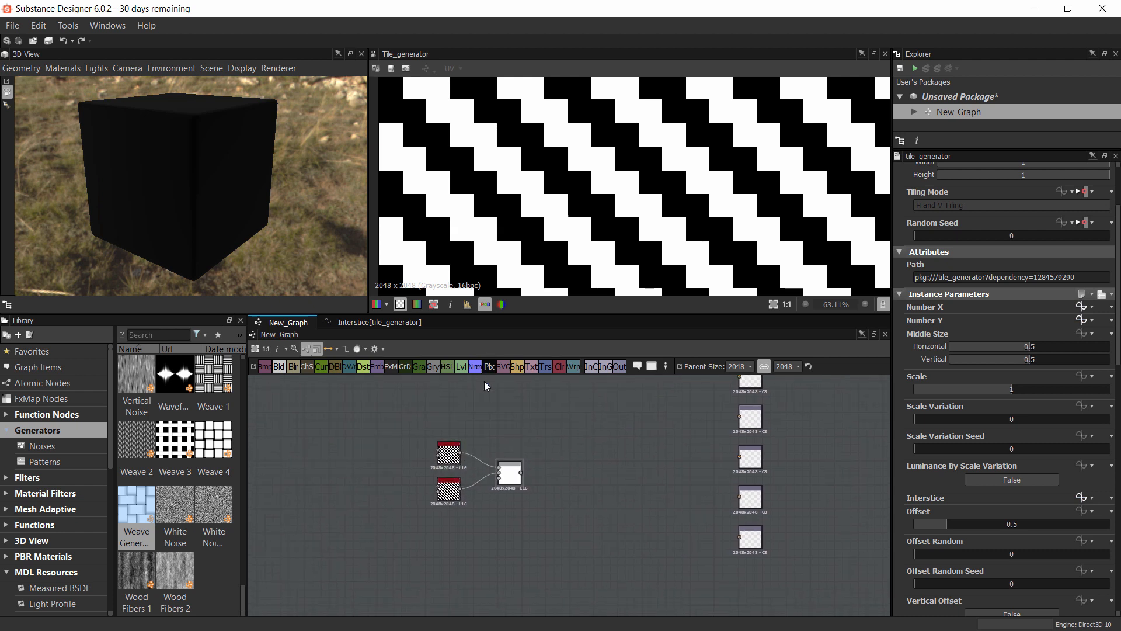
left_click(474, 366)
left_click_drag(566, 496, 639, 471)
scroll(540, 465, "up", 3)
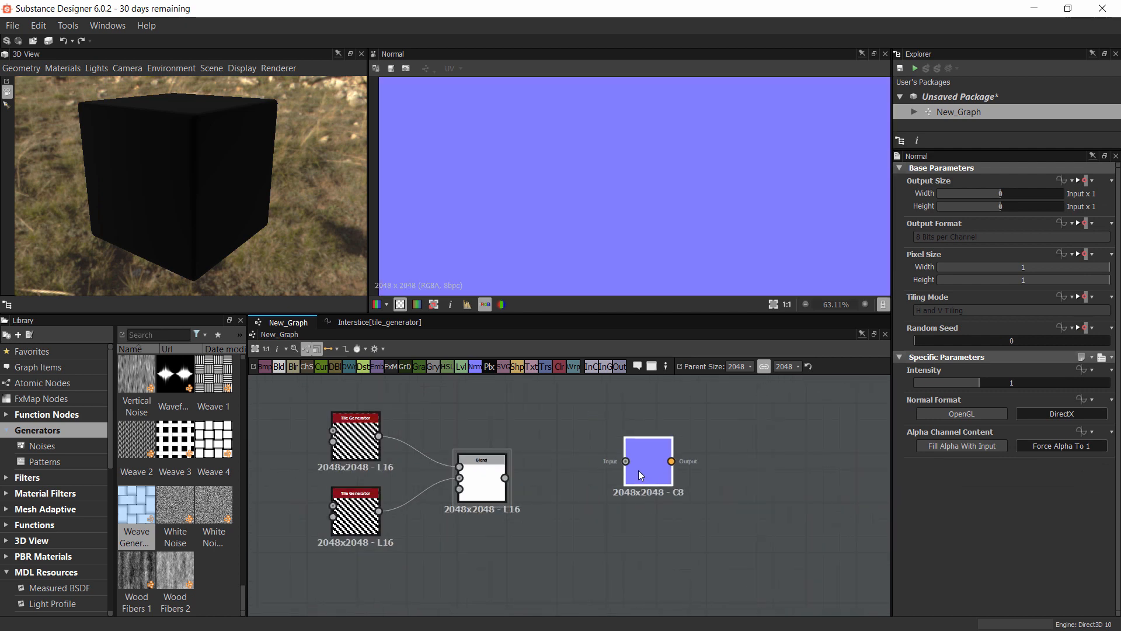
scroll(638, 470, "down", 2)
Preview the upper Tile Generator and examine its tiles up close
left_click(453, 437)
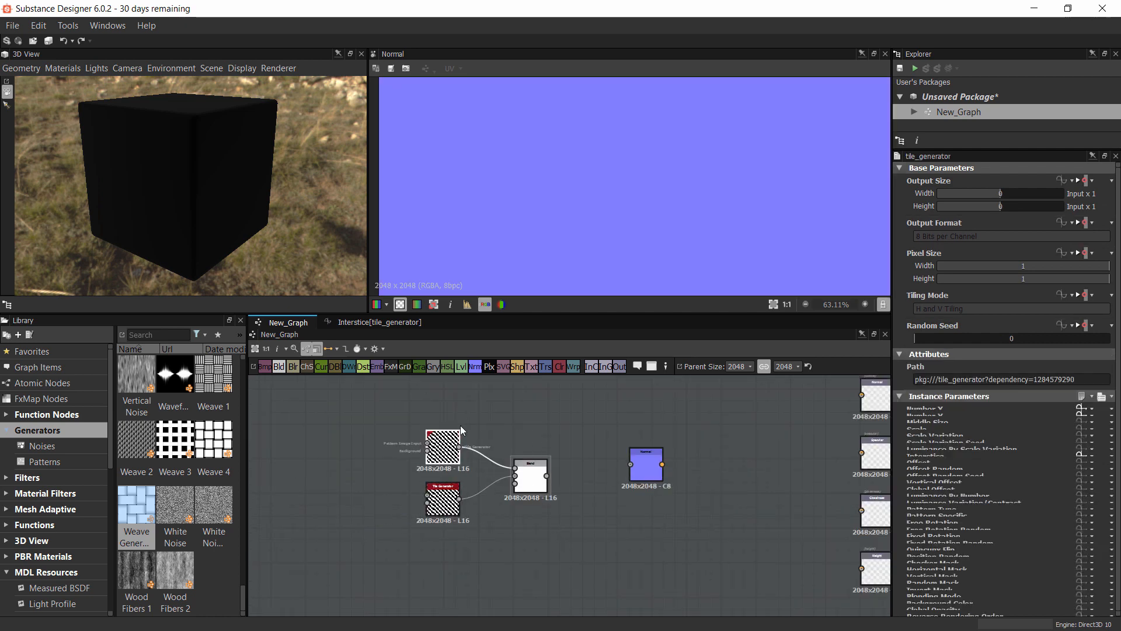
double_click(462, 431)
scroll(500, 187, "up", 4)
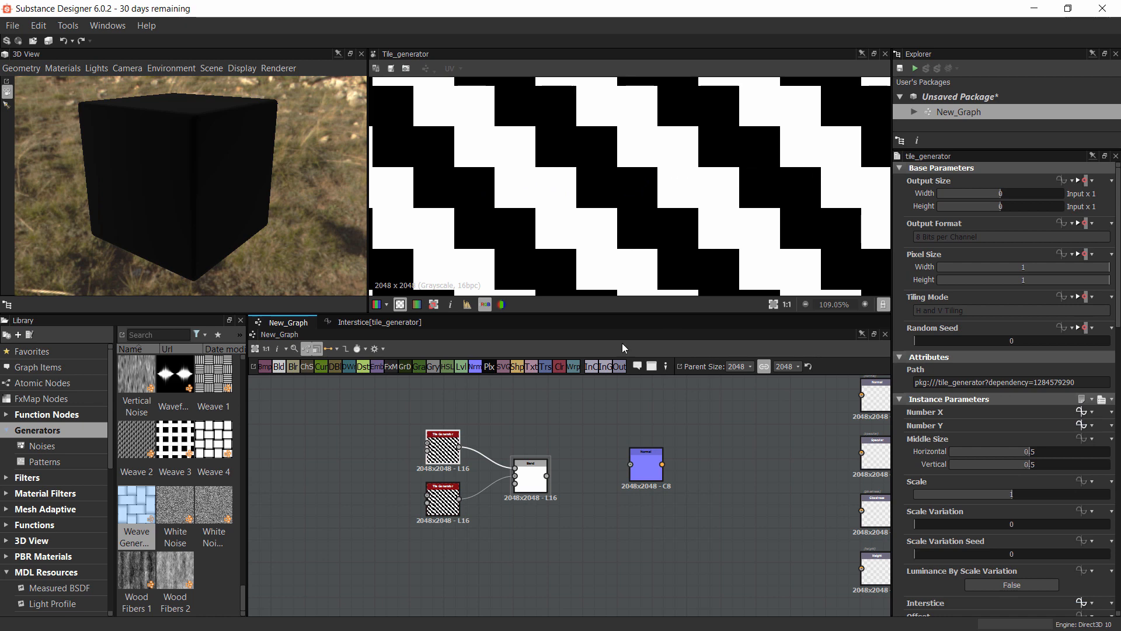
scroll(344, 473, "up", 1)
Add a Gradient Linear 2 node and connect it to the upper Tile Generator's pattern image input
middle_click_drag(365, 460, 388, 465)
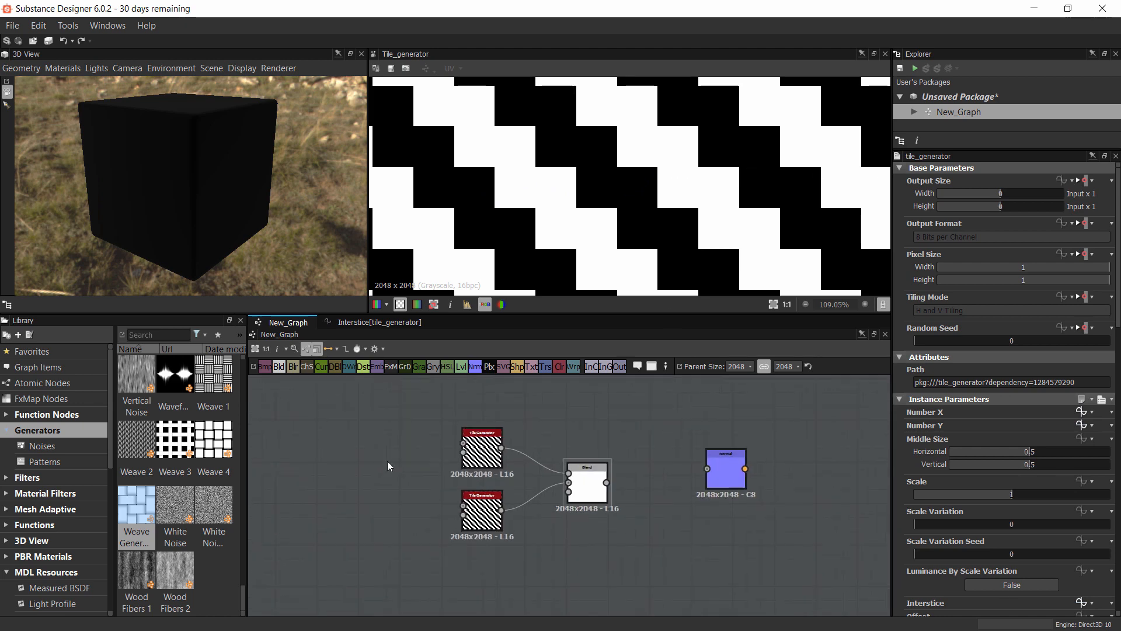
key("space")
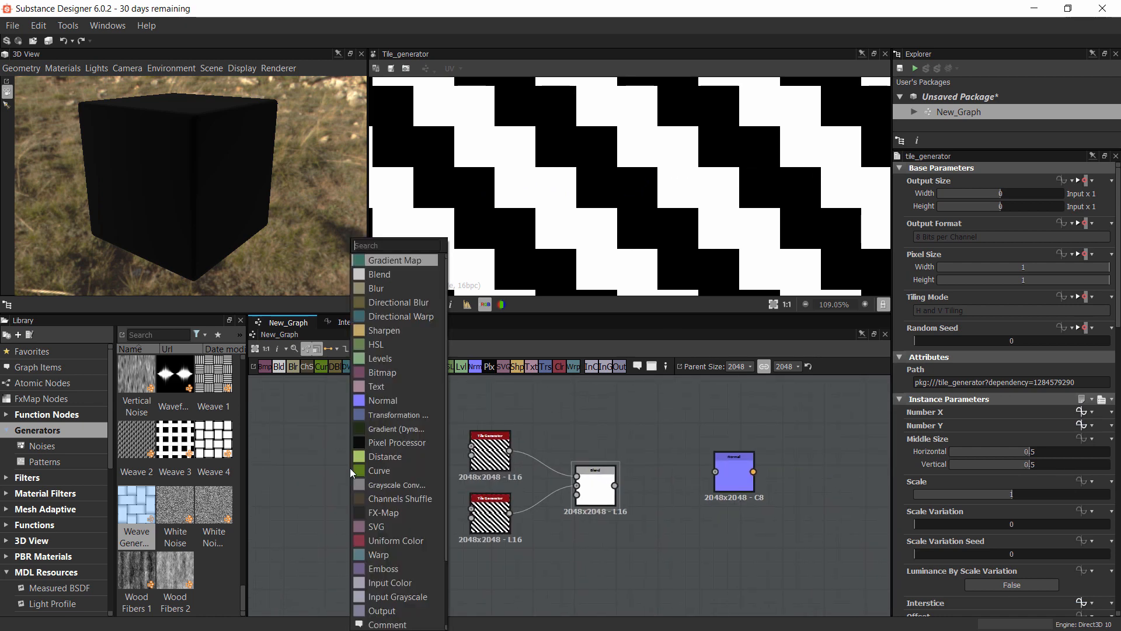
type("gra")
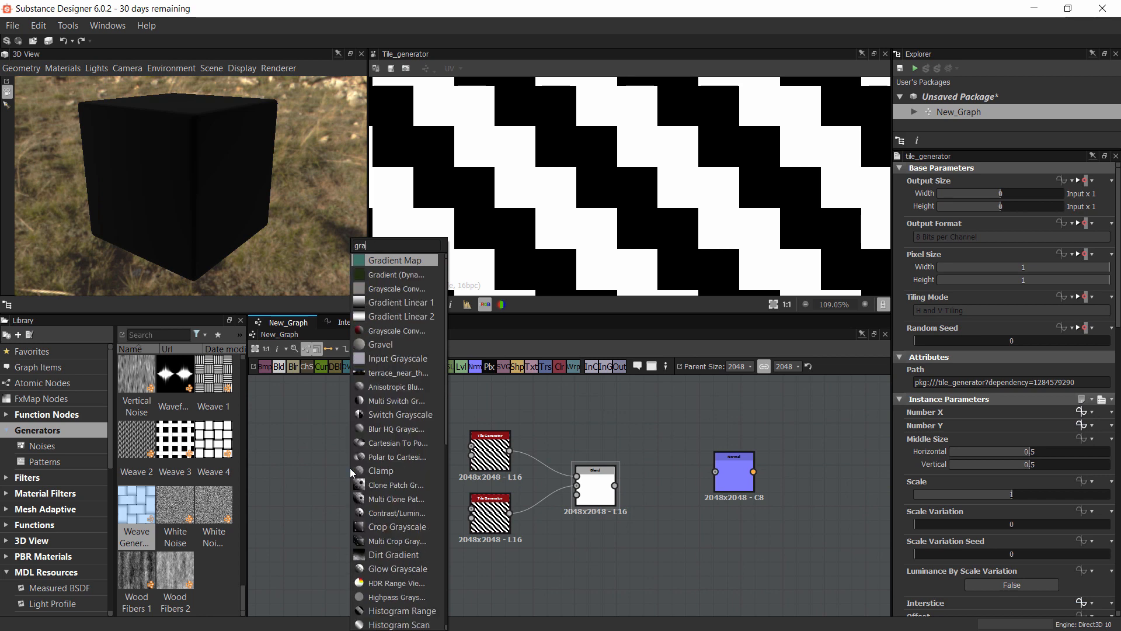
left_click(391, 317)
scroll(547, 208, "down", 8)
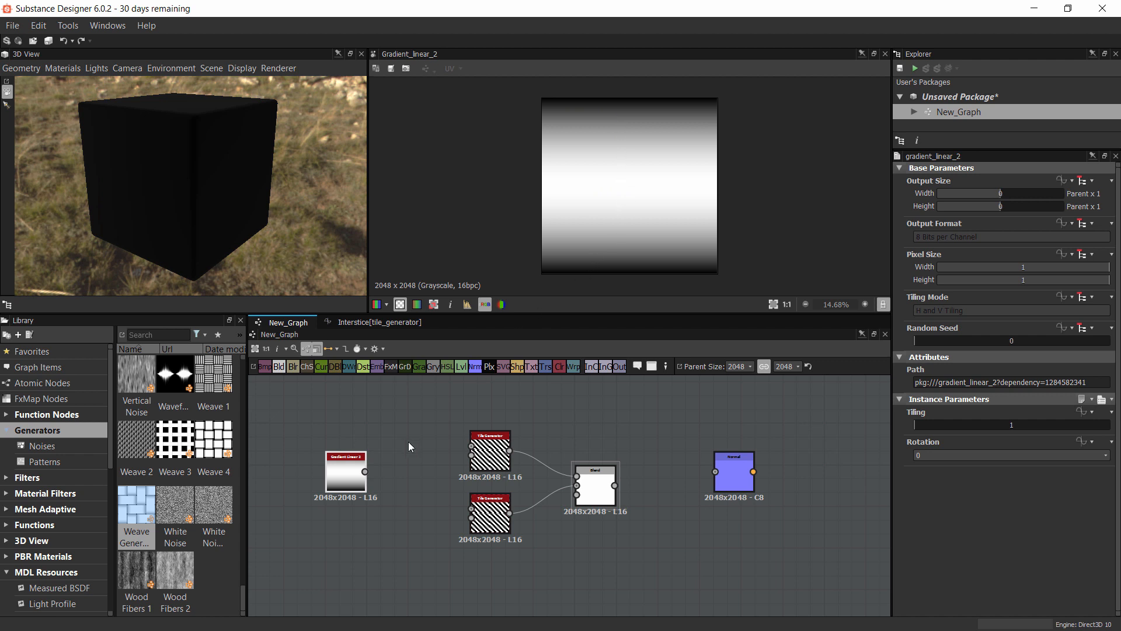
scroll(408, 442, "up", 4)
left_click_drag(288, 509, 535, 455)
Set the upper Tile Generator's Pattern Type to Image Input and check the gradient on its tiles
left_click(558, 443)
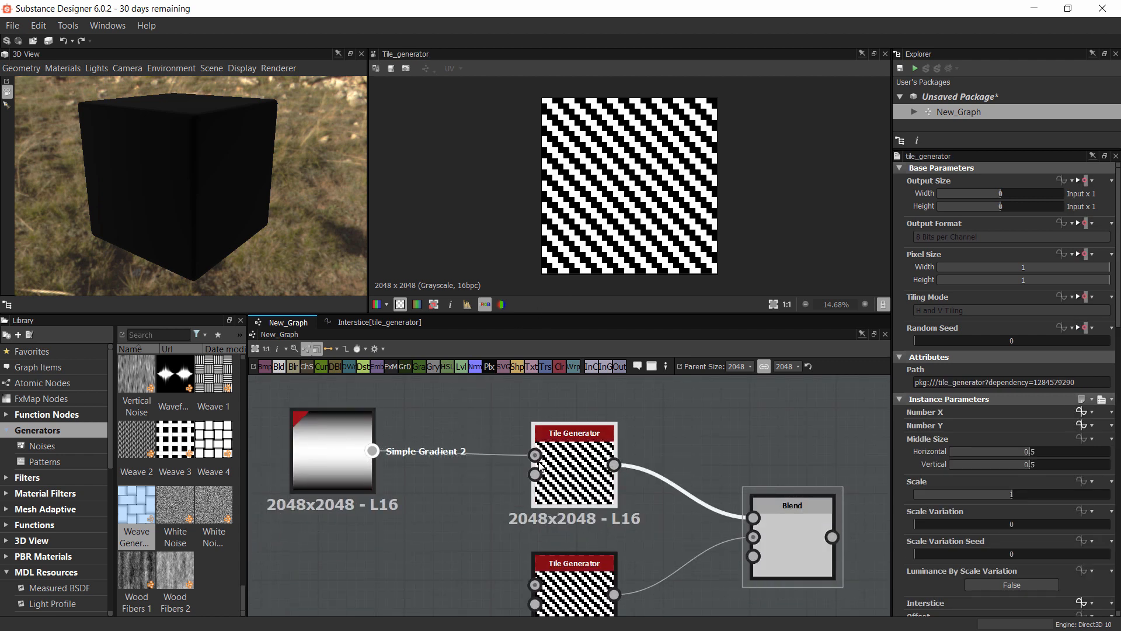
scroll(1036, 478, "down", 10)
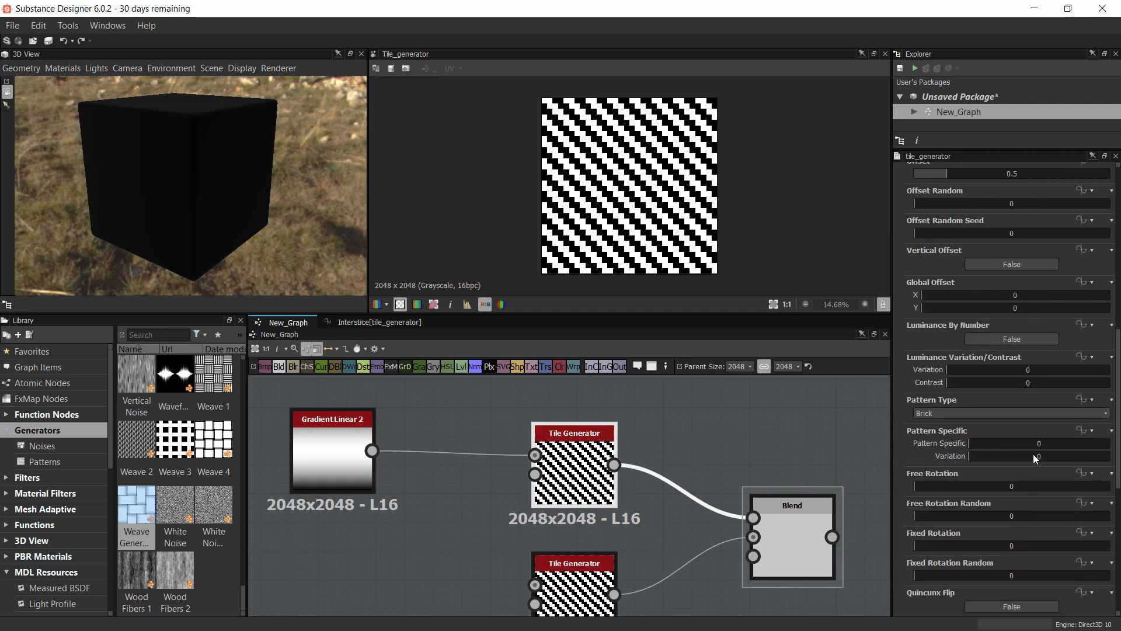
scroll(1027, 444, "down", 3)
left_click(931, 271)
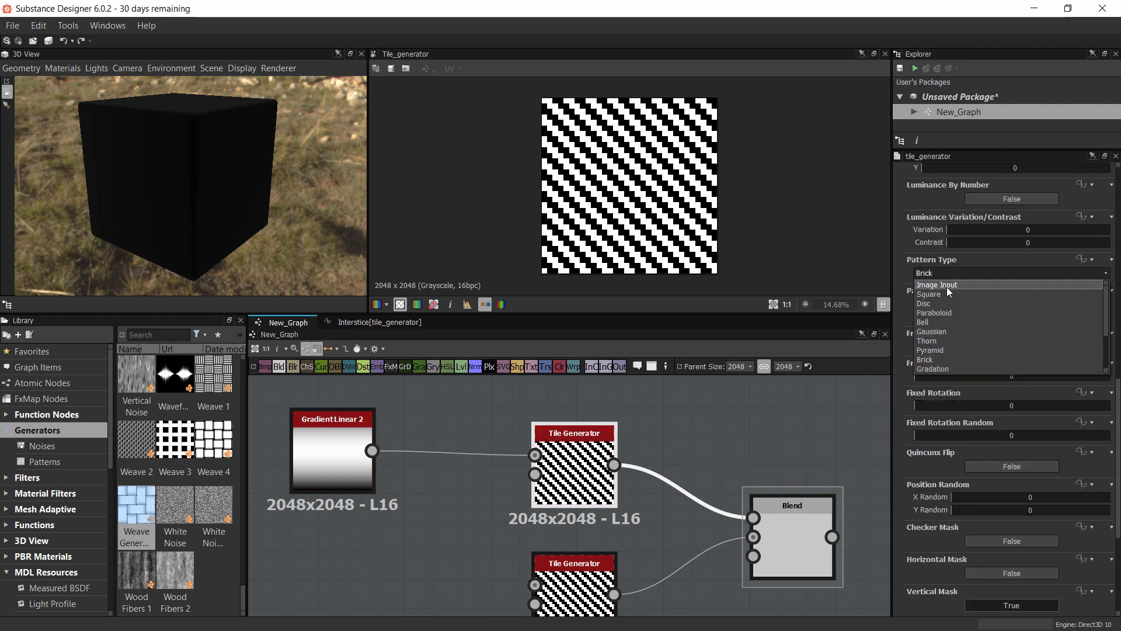
left_click(947, 286)
scroll(667, 197, "up", 8)
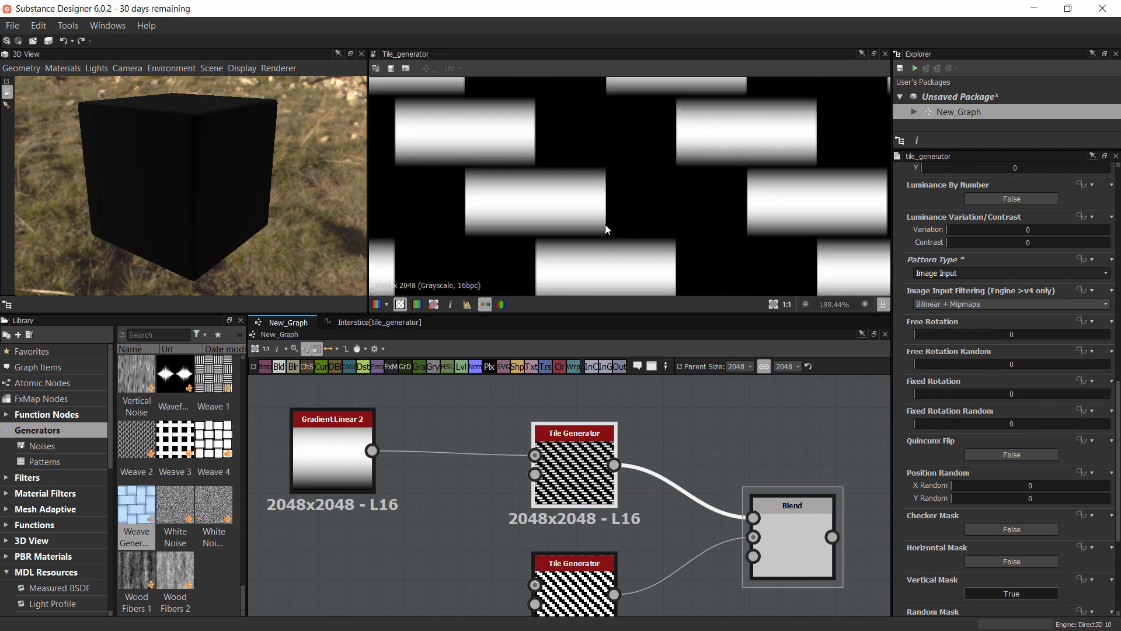
scroll(380, 444, "down", 3)
Set the Gradient Linear 2 node's Rotation to 90° and preview the upper Tile Generator
middle_click_drag(380, 444, 417, 448)
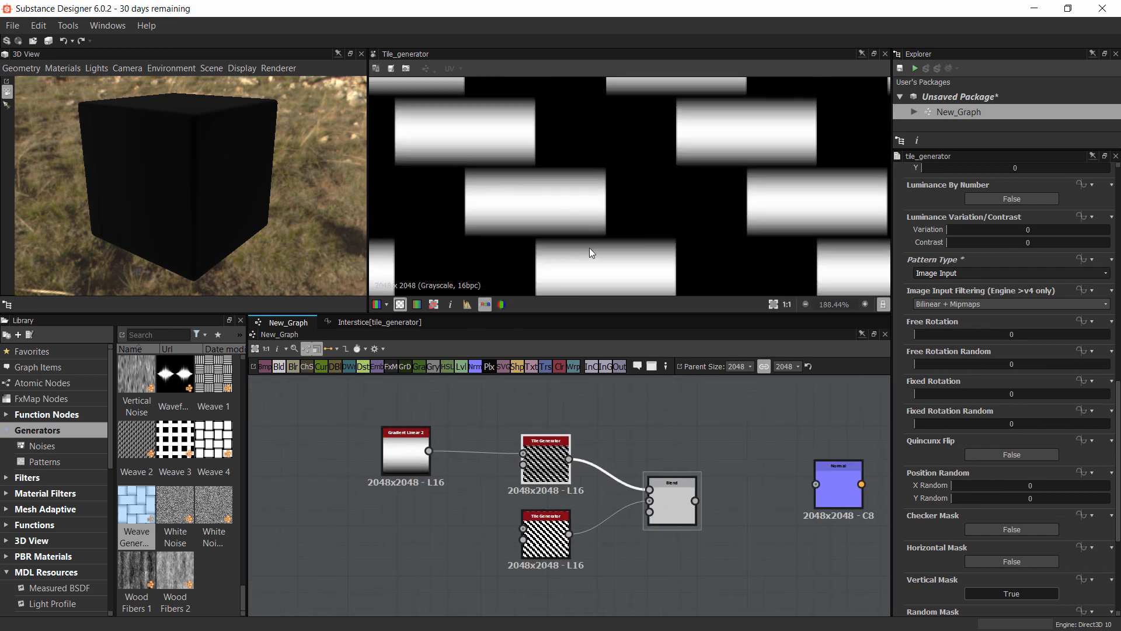
double_click(401, 458)
left_click(930, 460)
left_click(930, 461)
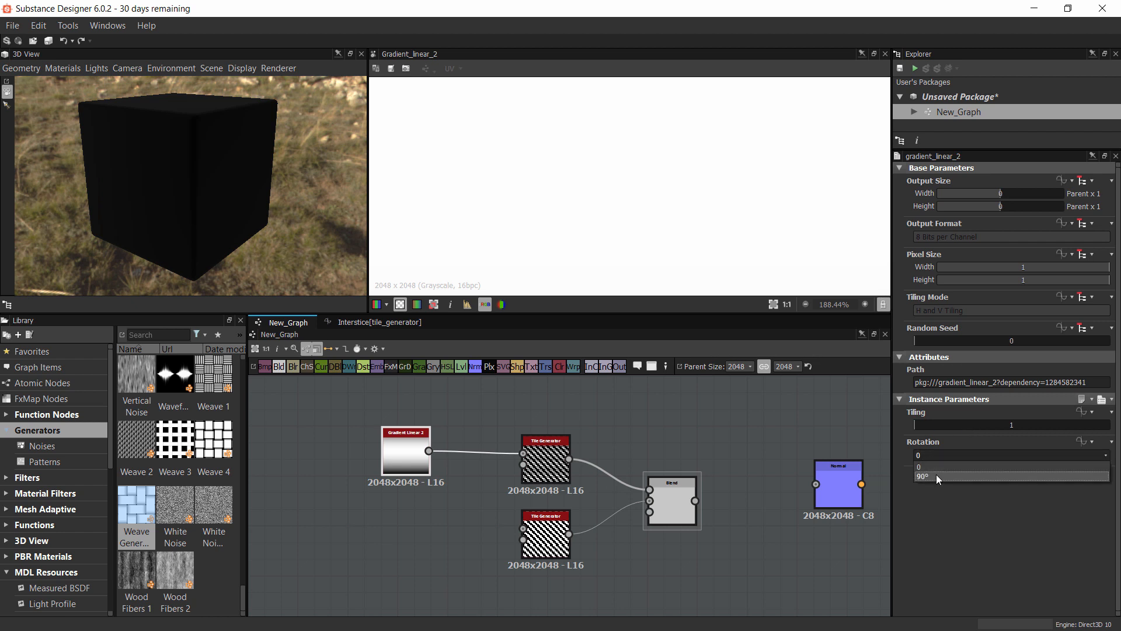
double_click(545, 461)
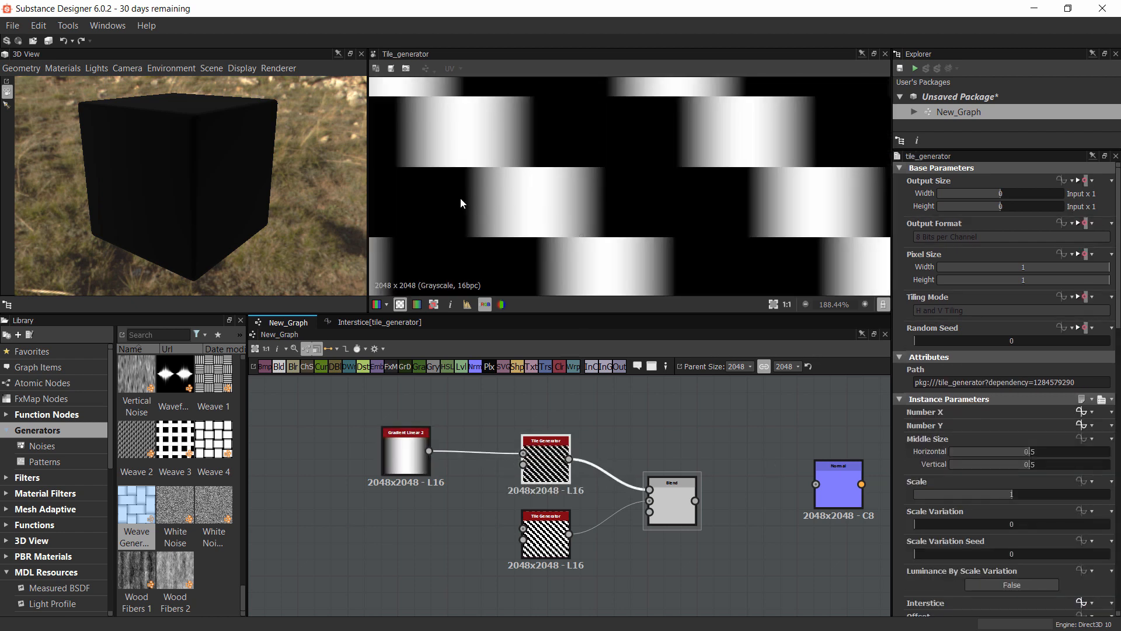
Connect the gradient to the lower Tile Generator's pattern image input and set its Pattern Type to Image Input
double_click(545, 533)
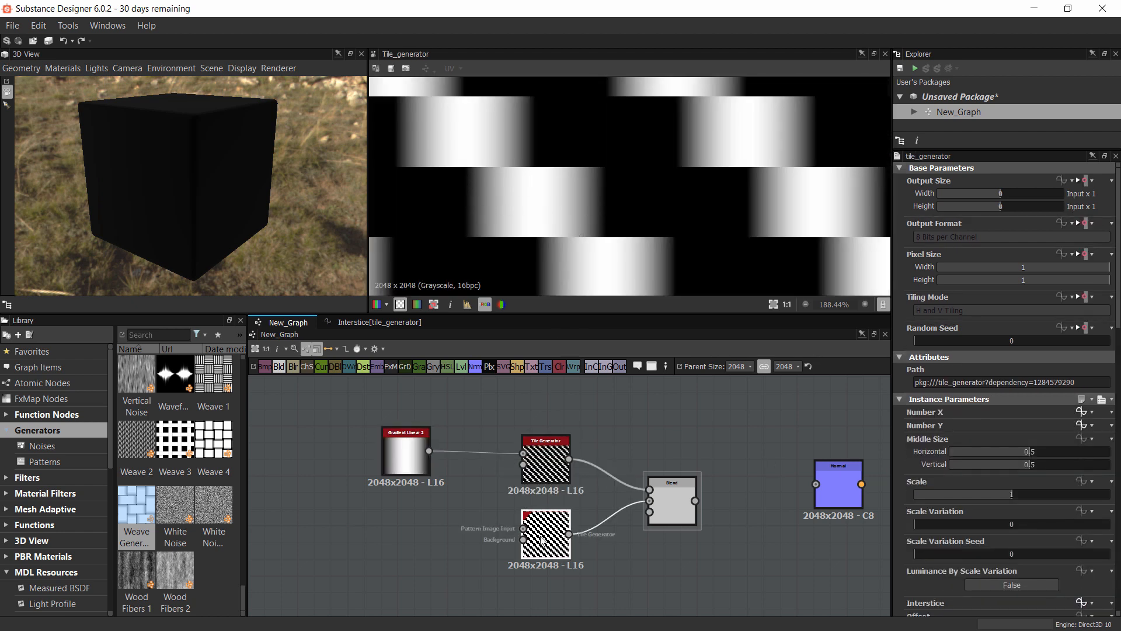
middle_click_drag(472, 496, 507, 464)
left_click_drag(427, 414, 562, 498)
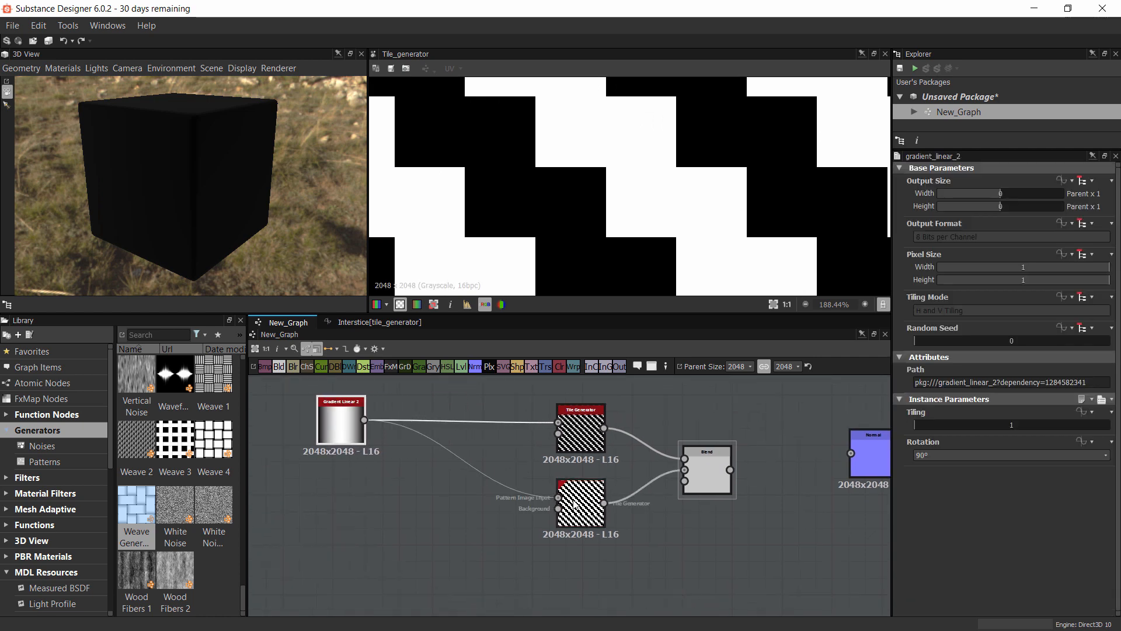
scroll(952, 462, "down", 5)
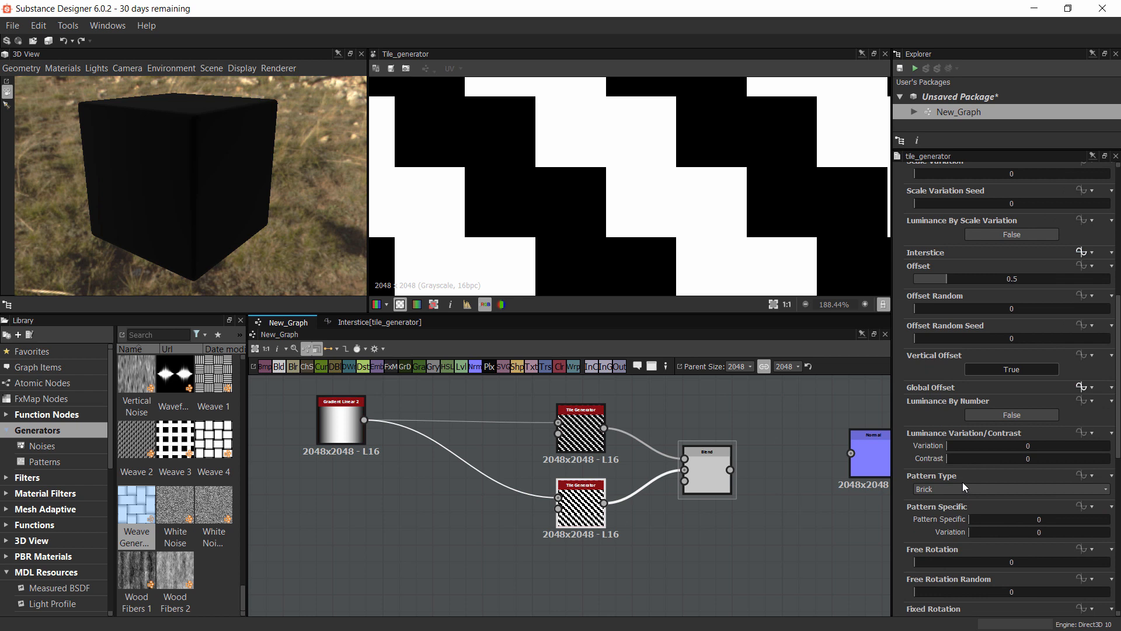
left_click(930, 489)
left_click(939, 501)
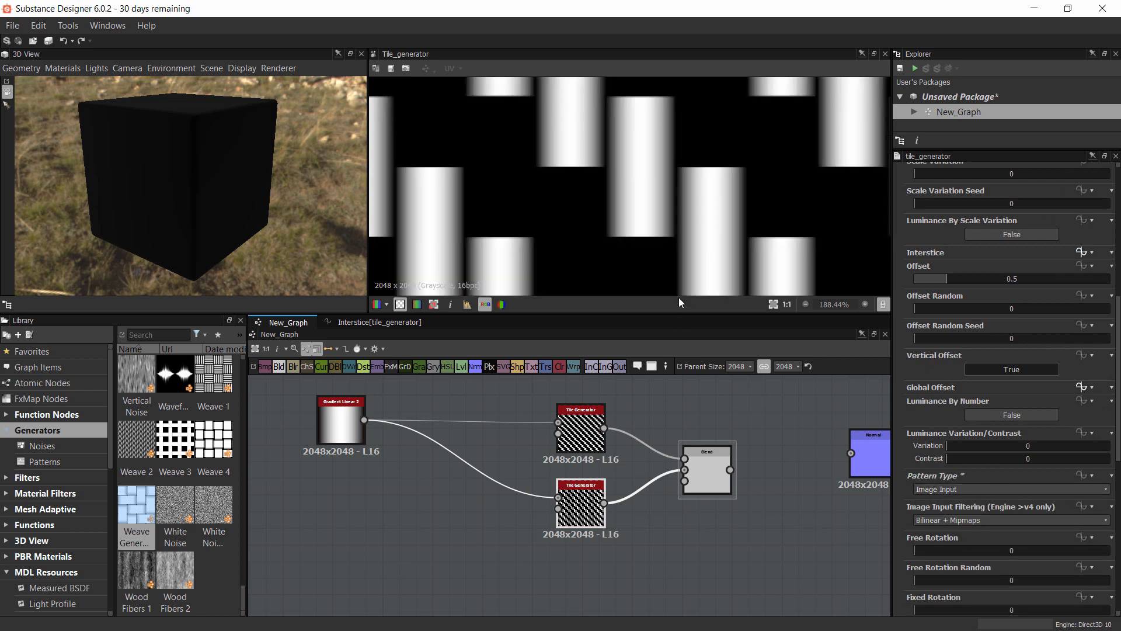
Add a Transformation 2D node between the gradient and the lower Tile Generator's pattern input
left_click_drag(351, 410, 335, 443)
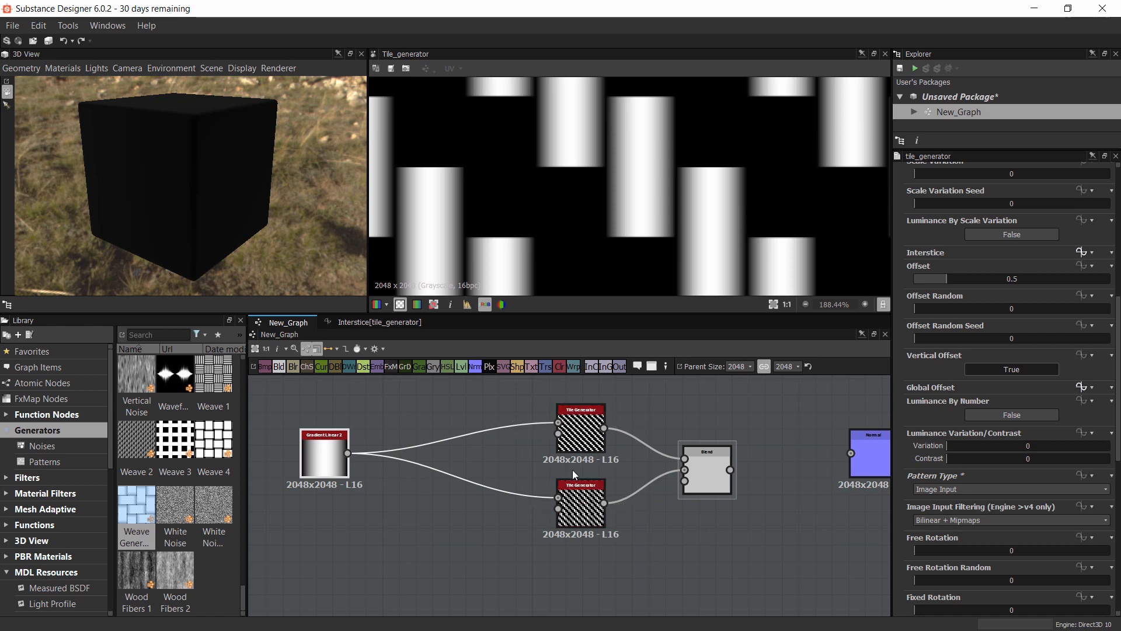
left_click(430, 531)
key("space")
type("transf")
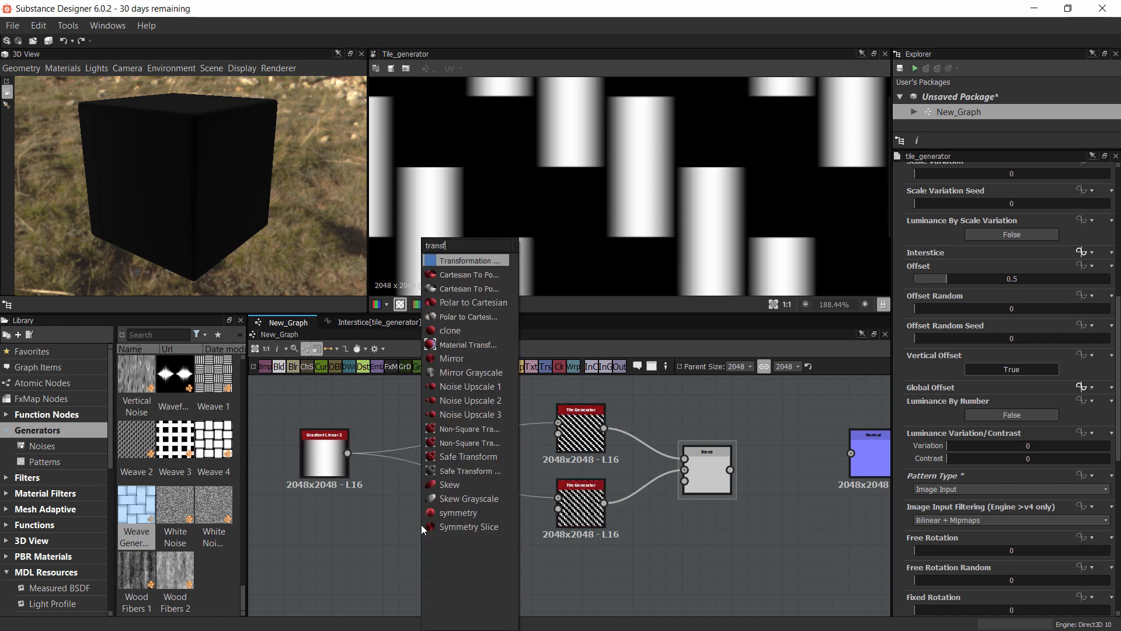
left_click(479, 259)
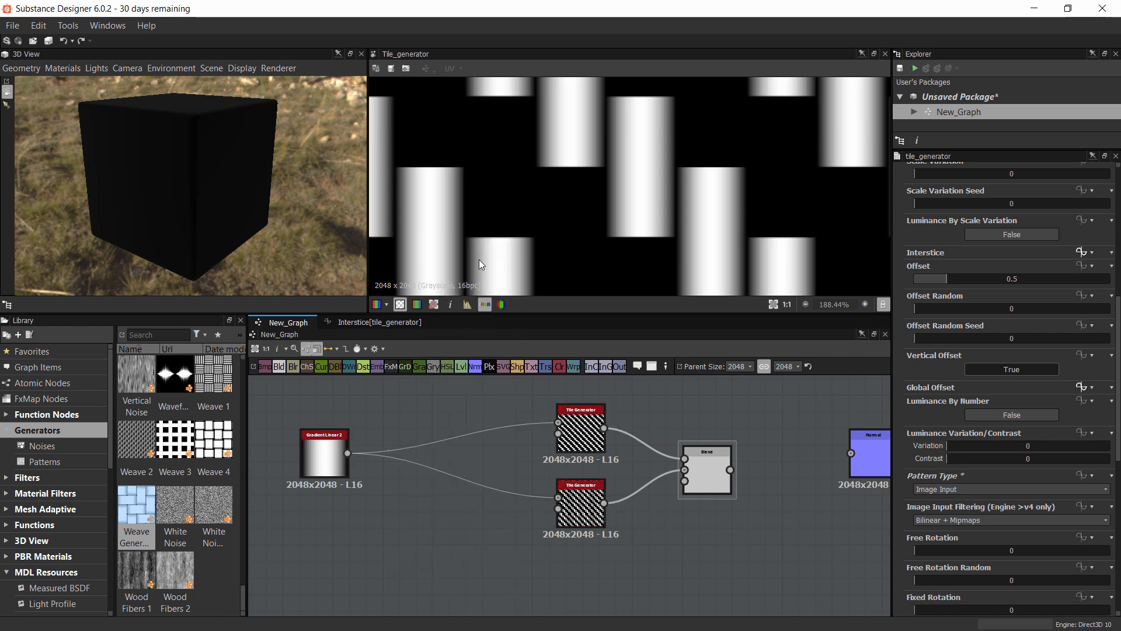
left_click_drag(447, 520, 558, 498)
Set the Transformation 2D rotation angle to 90 and align the gradient and transformation nodes with the Tile Generators
double_click(952, 310)
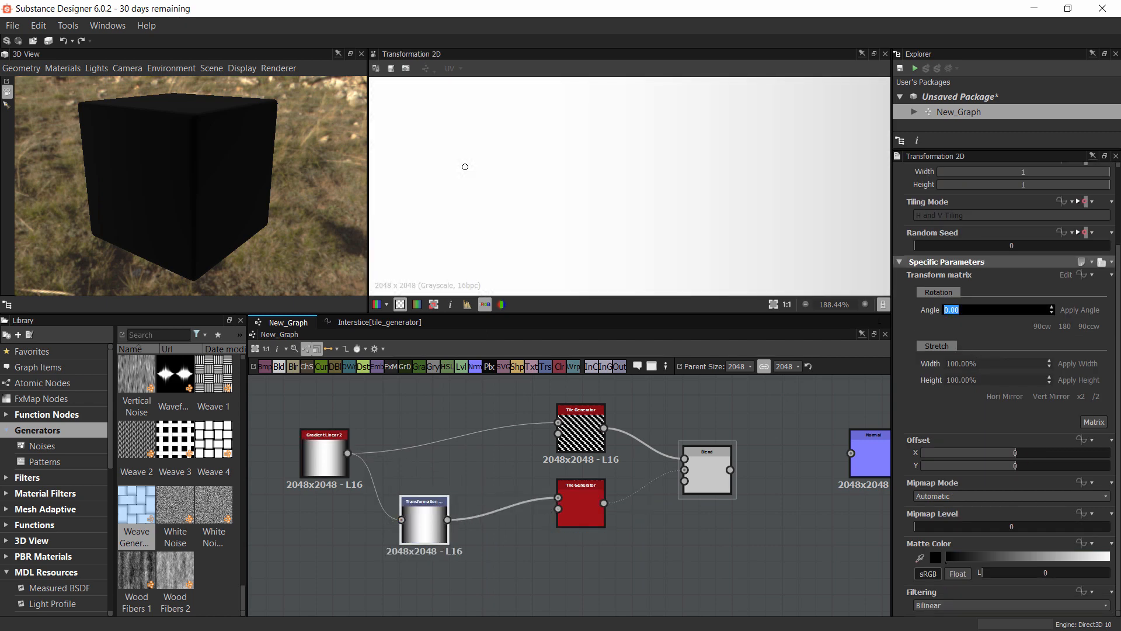
type("90")
key("Return")
left_click_drag(324, 458, 341, 442)
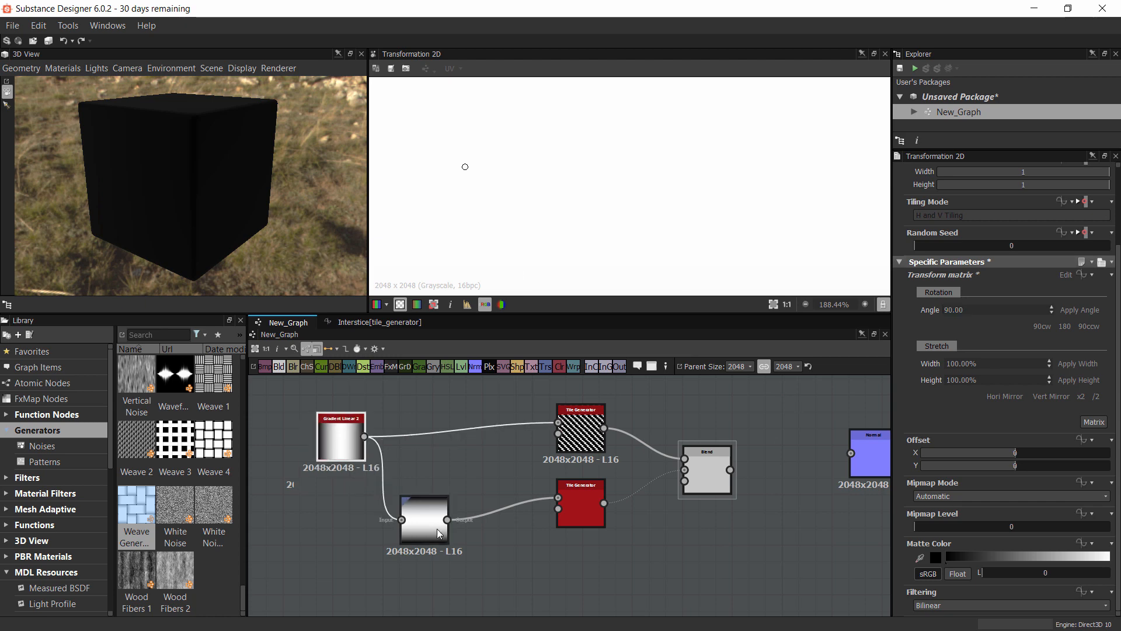
left_click_drag(425, 523, 458, 506)
Preview the lower Tile Generator and the Blend output, examining the woven gradient pattern at several zoom levels
double_click(577, 498)
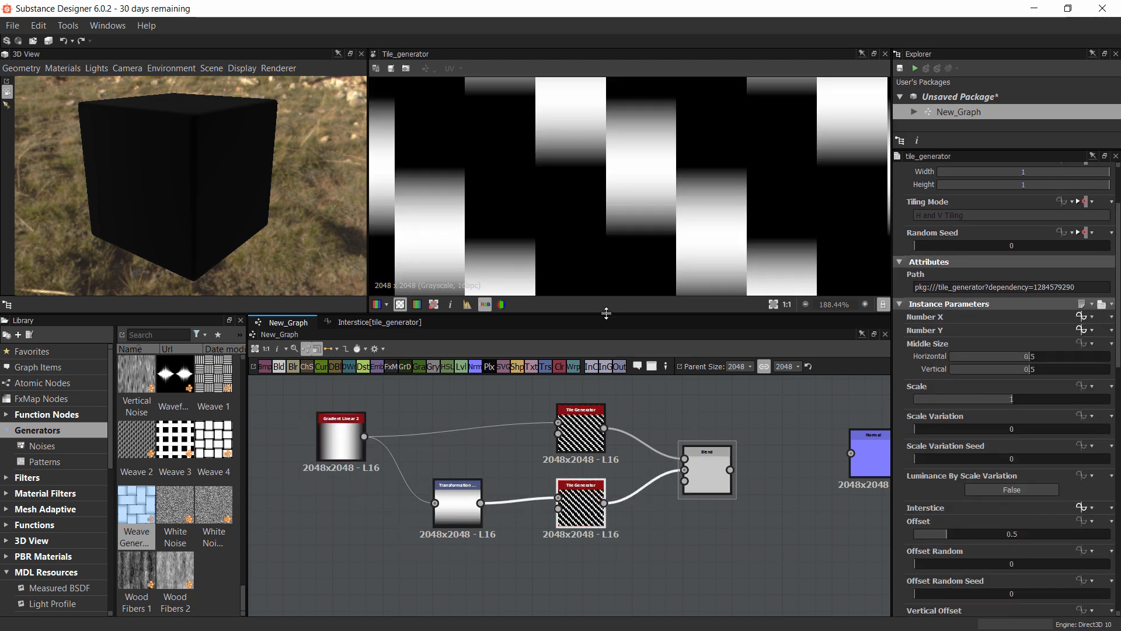
double_click(720, 456)
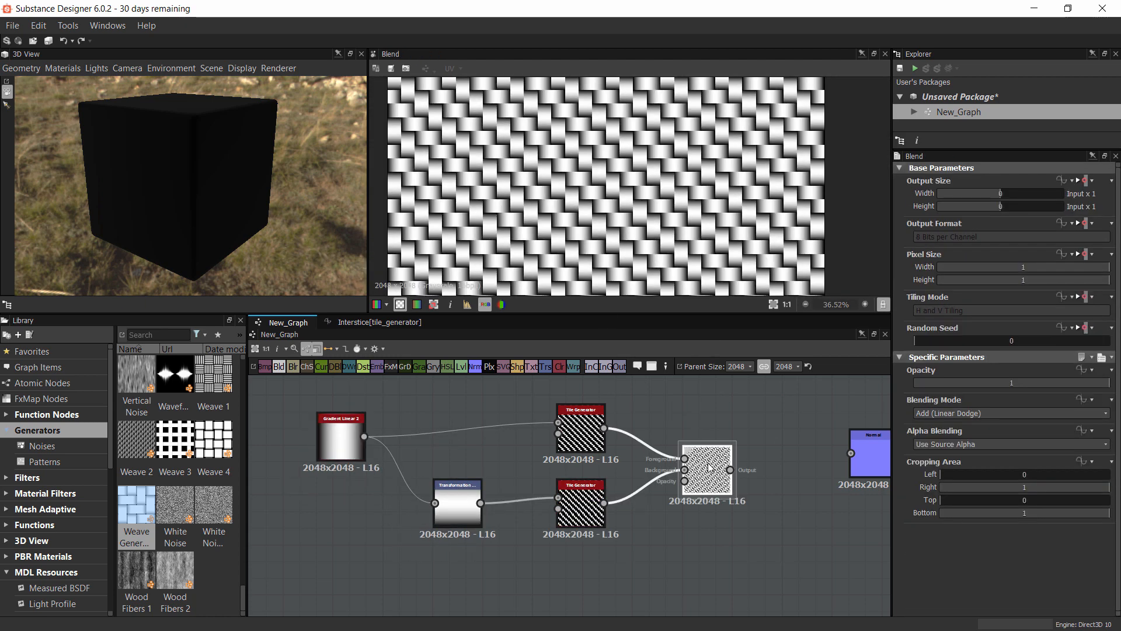
scroll(657, 234, "up", 6)
scroll(639, 220, "down", 6)
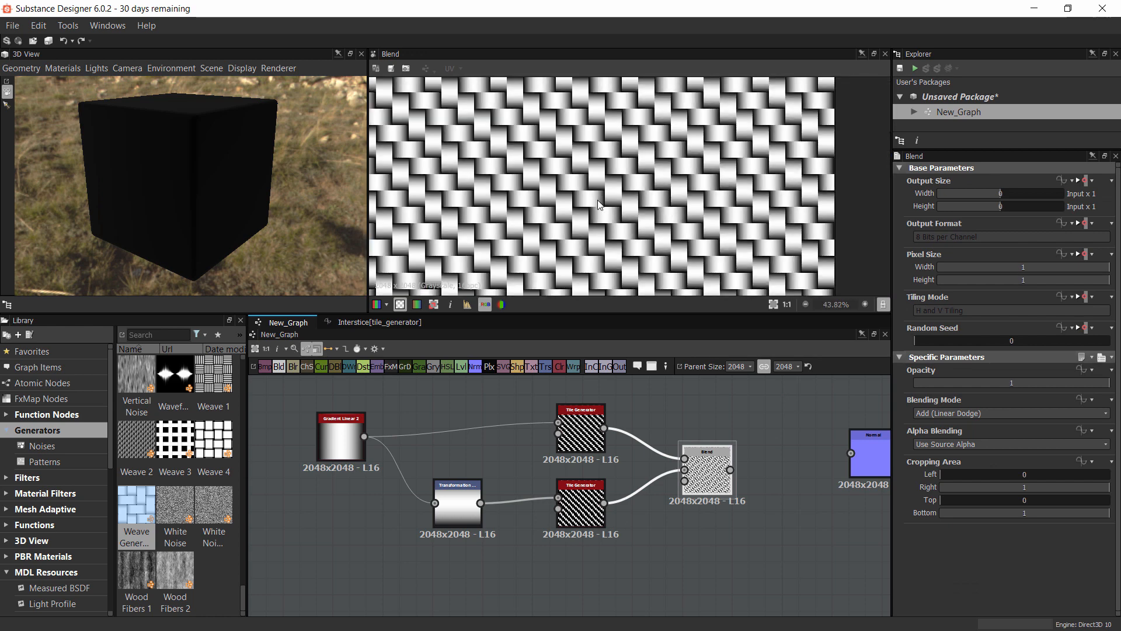
scroll(597, 200, "up", 5)
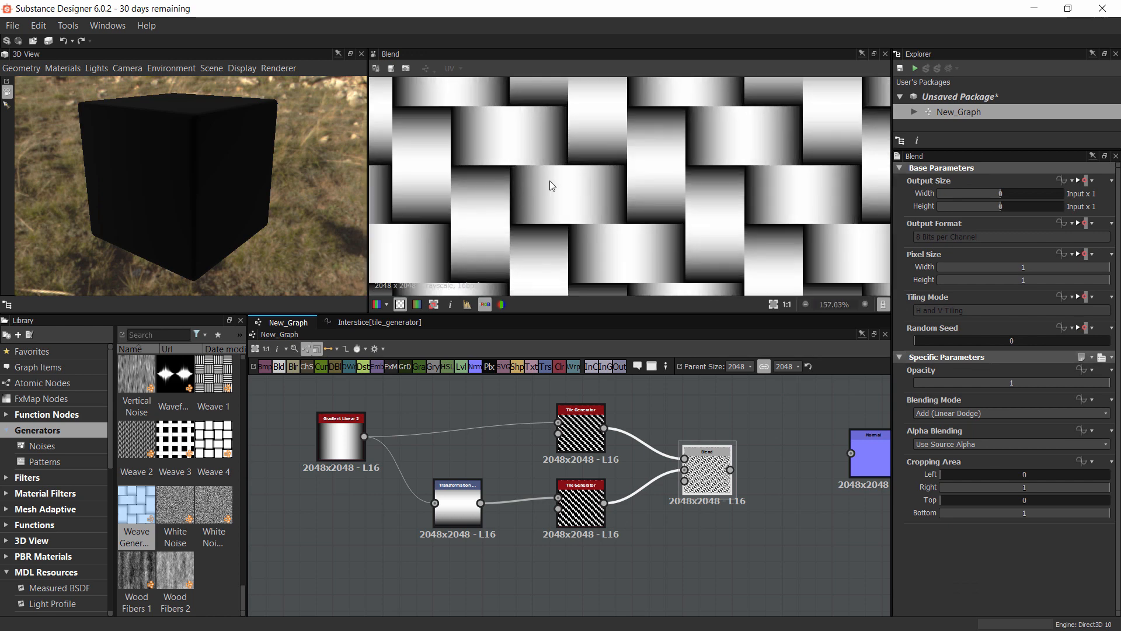
scroll(549, 187, "down", 5)
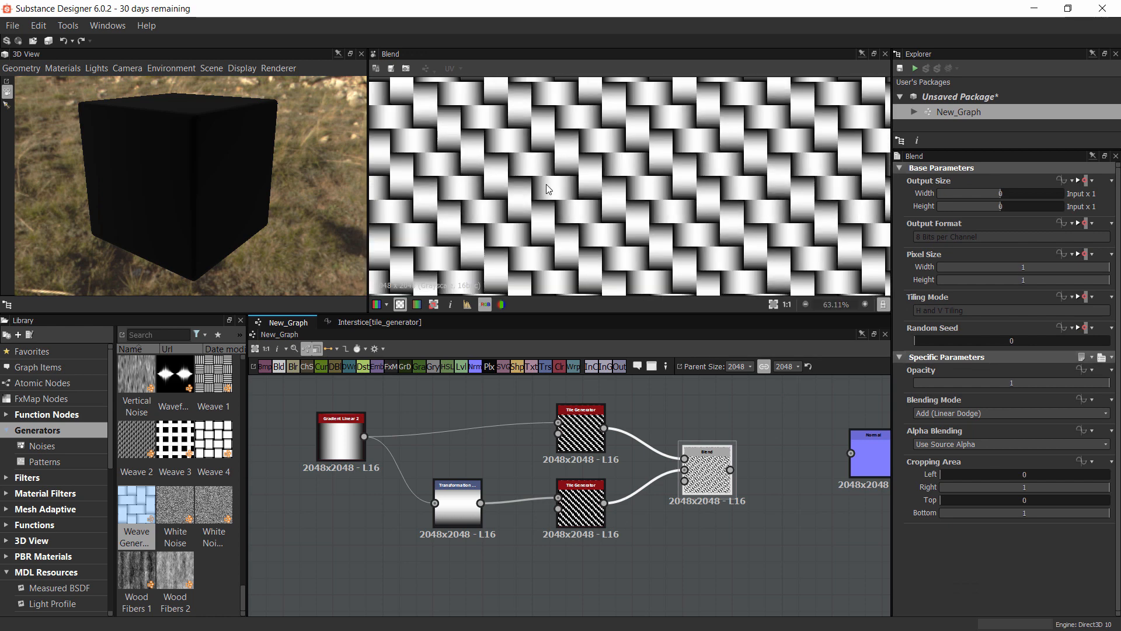
scroll(555, 195, "down", 6)
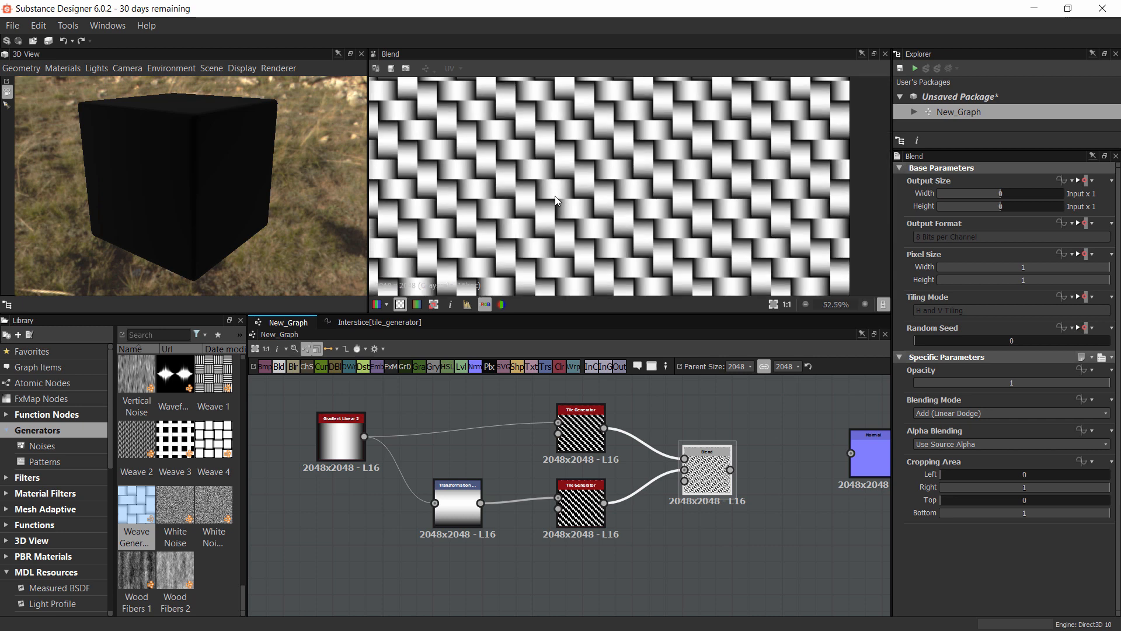
scroll(555, 195, "down", 5)
scroll(609, 163, "up", 5)
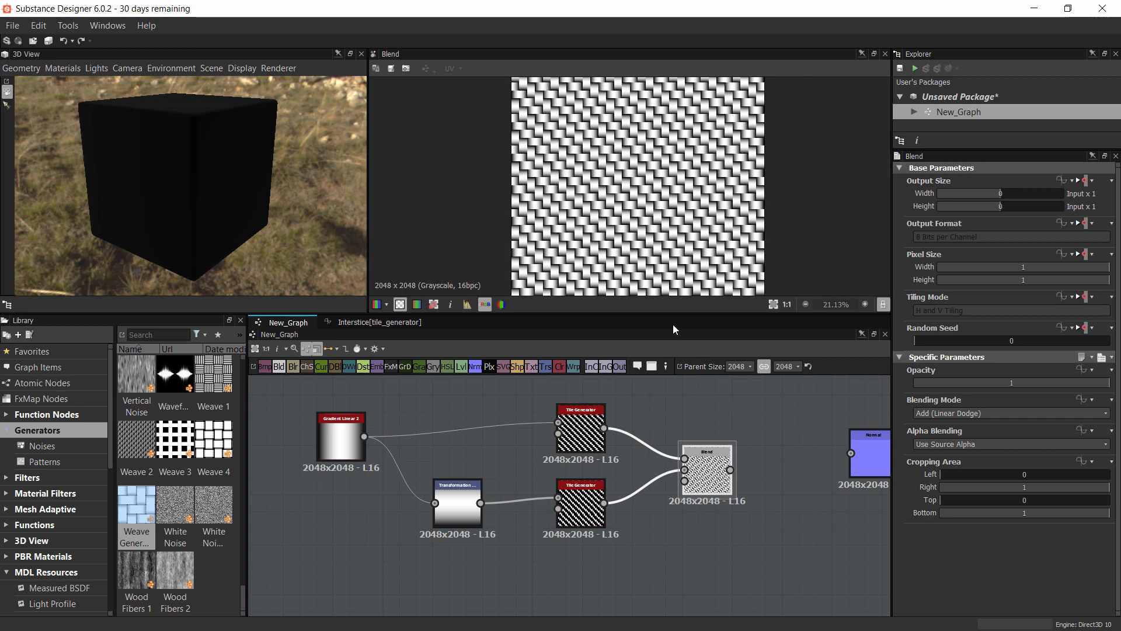
Connect the Blend output to the Normal node's input and preview the resulting normal map
middle_click_drag(730, 470, 513, 489)
left_click_drag(512, 489, 643, 478)
double_click(643, 478)
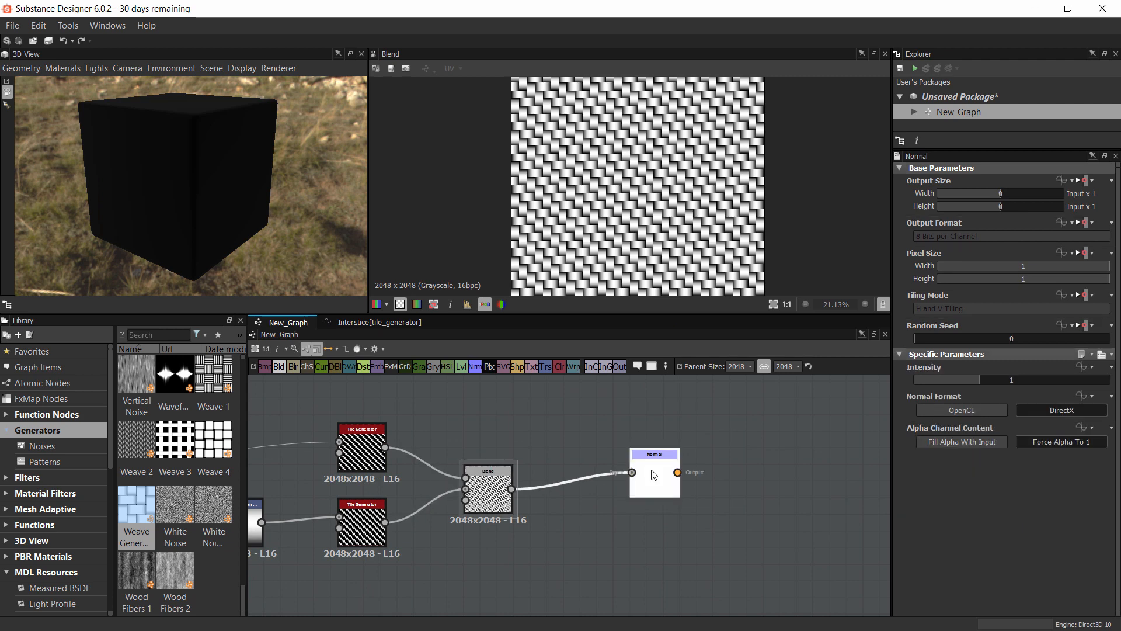
scroll(635, 208, "up", 8)
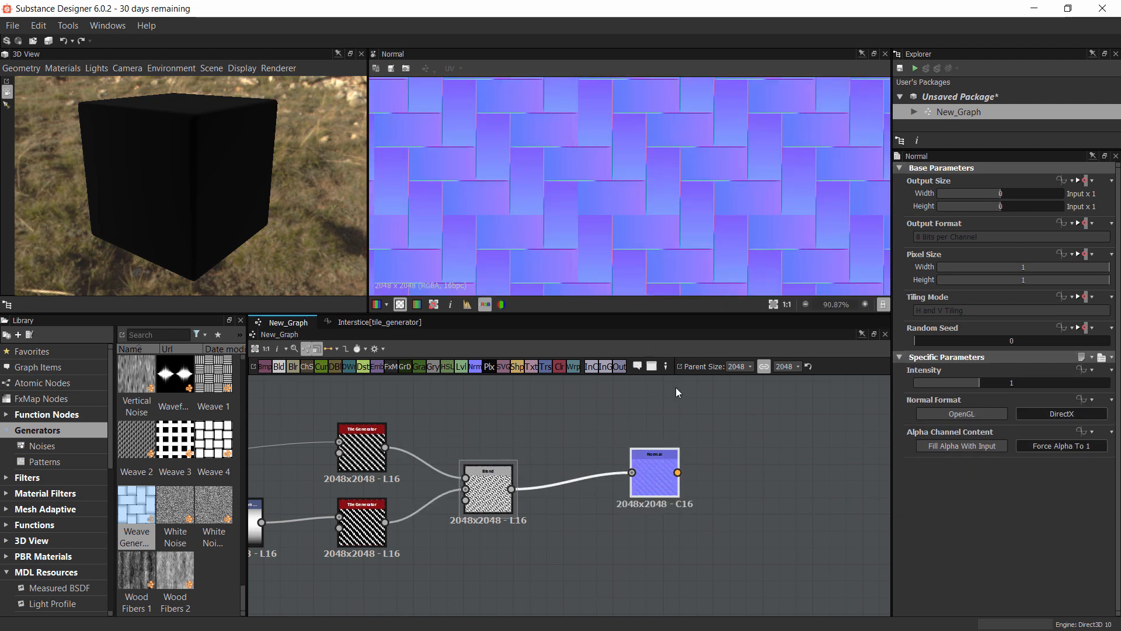
Connect the Normal node to the graph's Normal output node
scroll(517, 529, "down", 3)
scroll(522, 495, "up", 2)
middle_click_drag(654, 465, 625, 520)
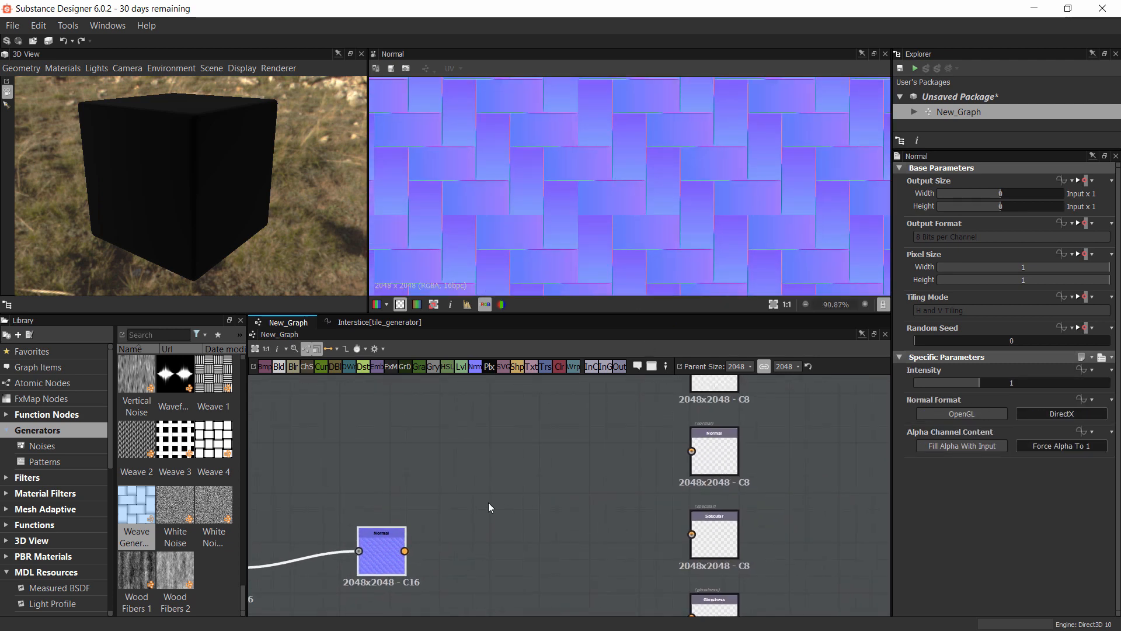
left_click_drag(404, 550, 691, 450)
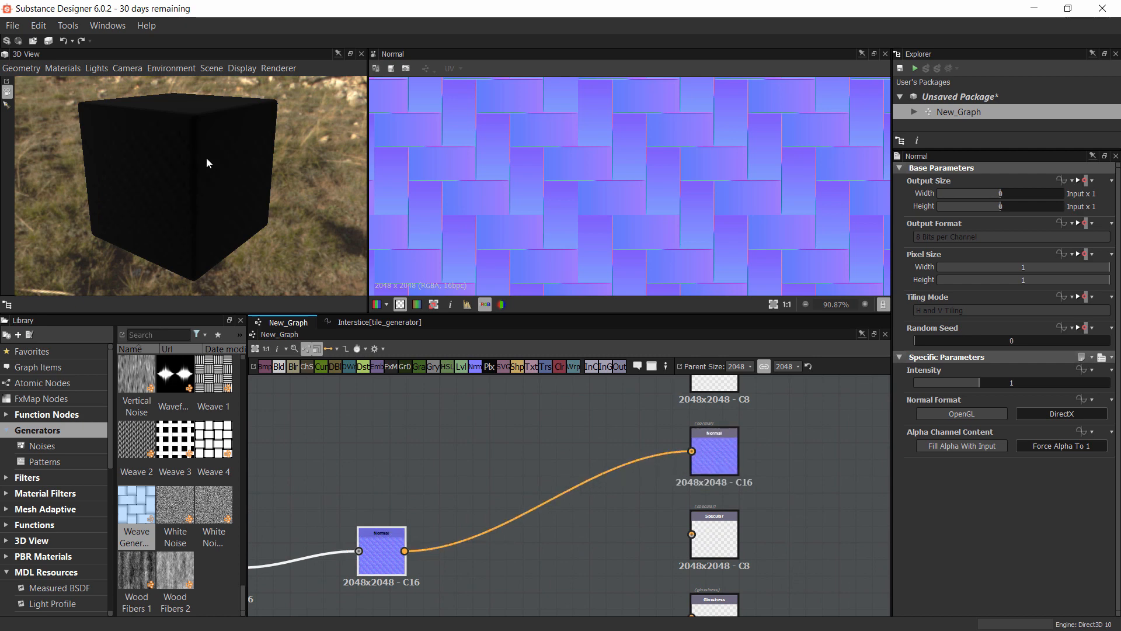
Add a black Uniform Color node, connect it to the Diffuse output and place it to the left of that output
scroll(585, 456, "down", 3)
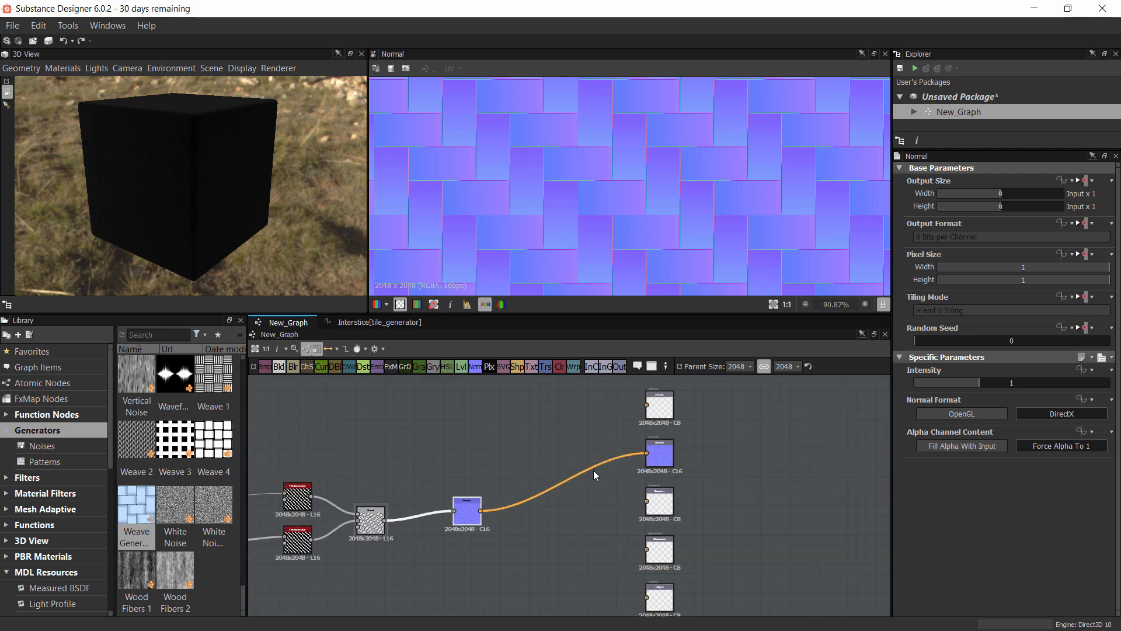
middle_click_drag(594, 471, 602, 511)
right_click(547, 439)
left_click(545, 434)
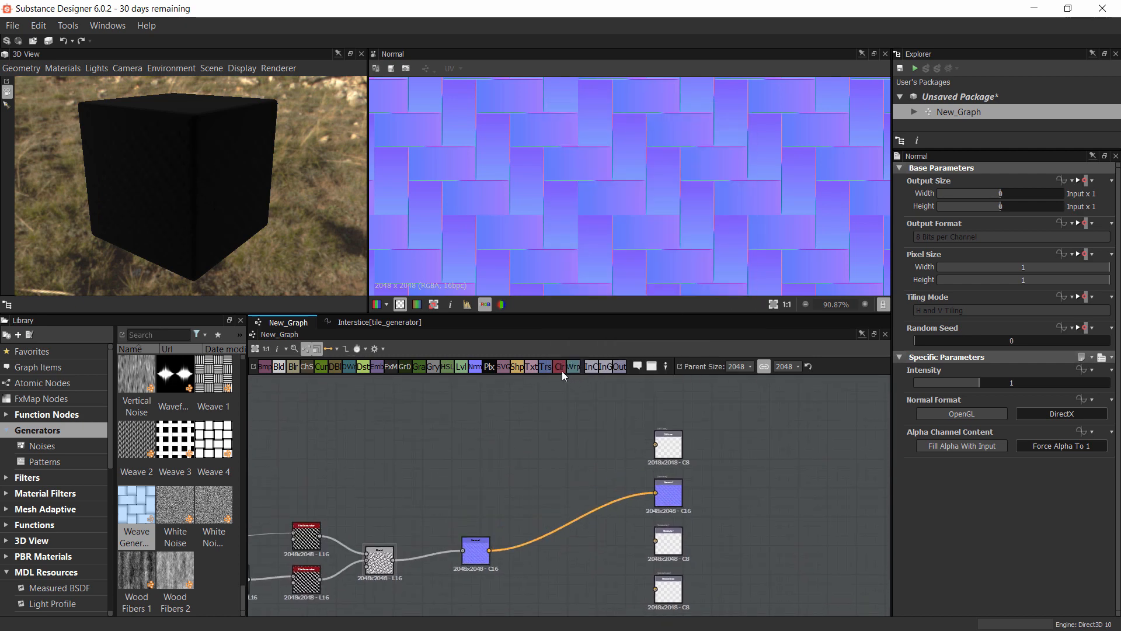
left_click(562, 366)
scroll(542, 412, "up", 1)
left_click_drag(556, 403, 696, 430)
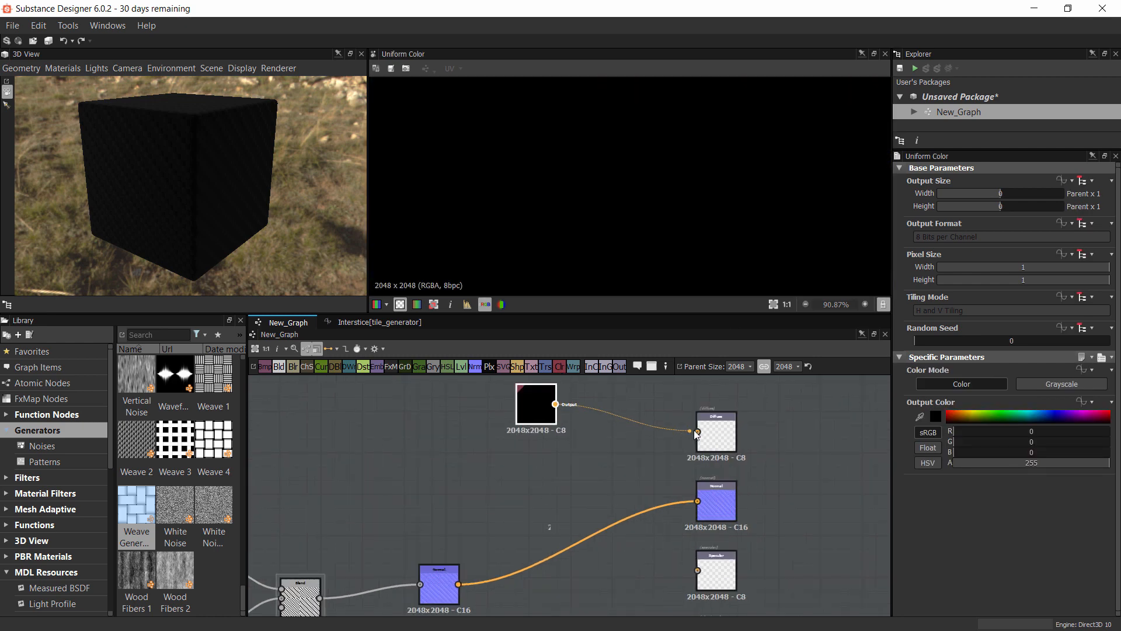
left_click_drag(535, 406, 479, 402)
Add a PBR Dielectric F0 node and connect it to the Specular output
scroll(524, 460, "down", 2)
scroll(546, 476, "down", 2)
middle_click_drag(546, 477, 551, 425)
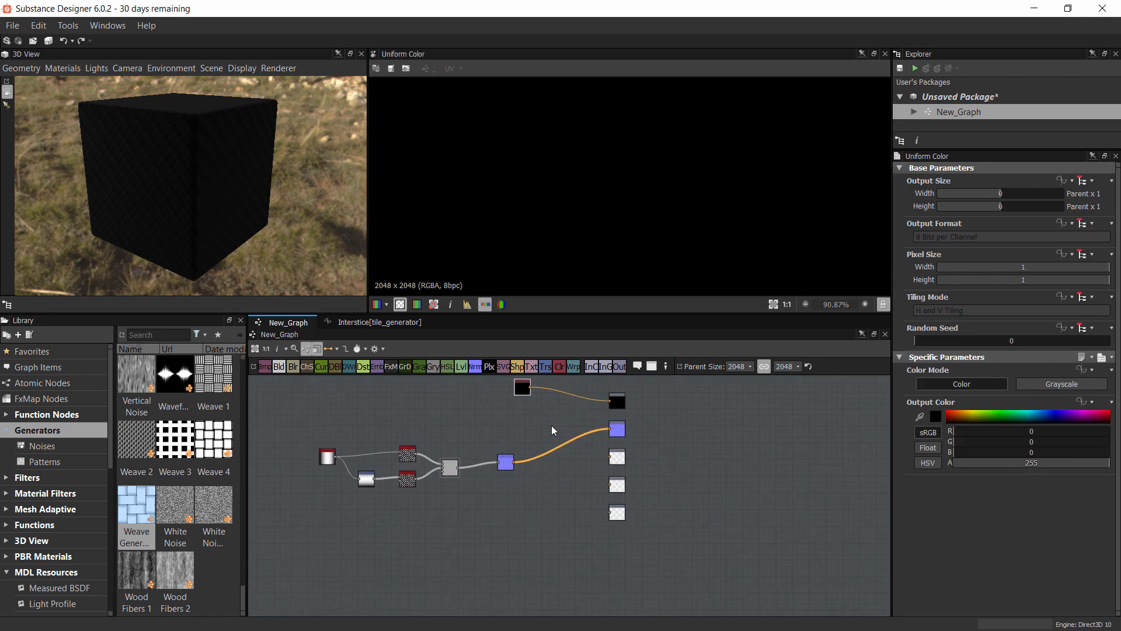
scroll(608, 487, "up", 5)
key("space")
type("pbr")
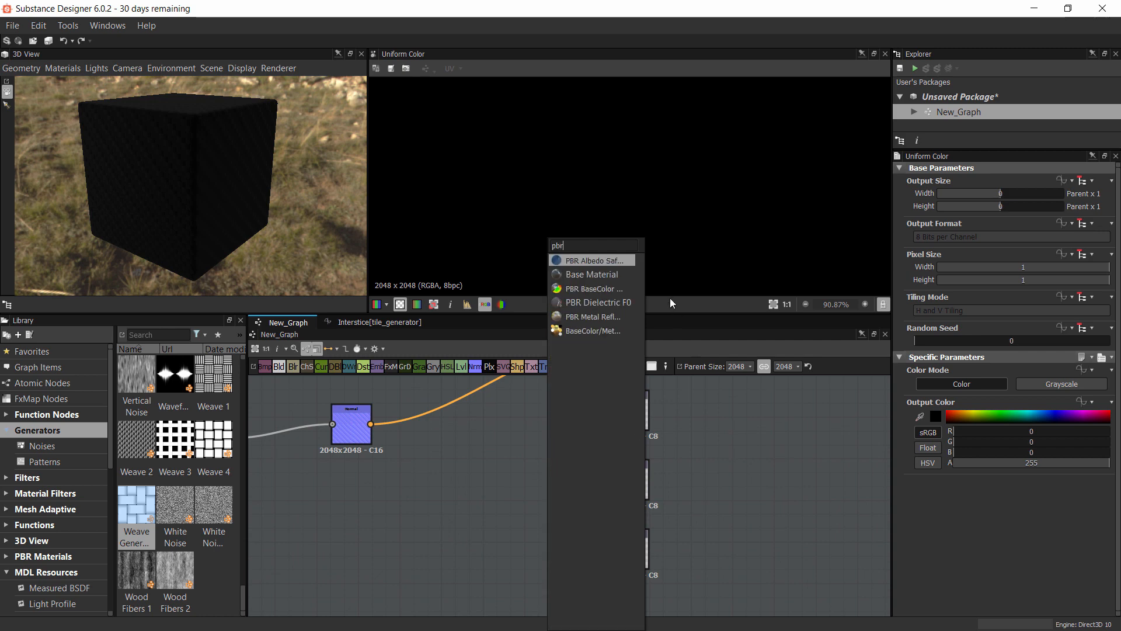
left_click(609, 303)
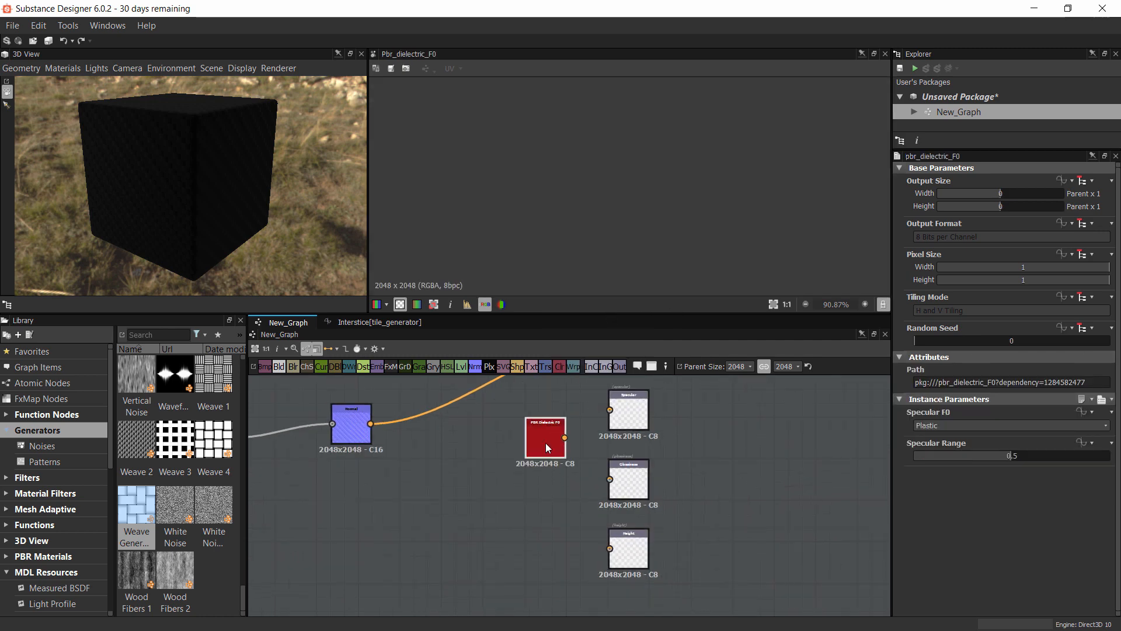
scroll(555, 473, "up", 3)
left_click_drag(543, 543, 623, 517)
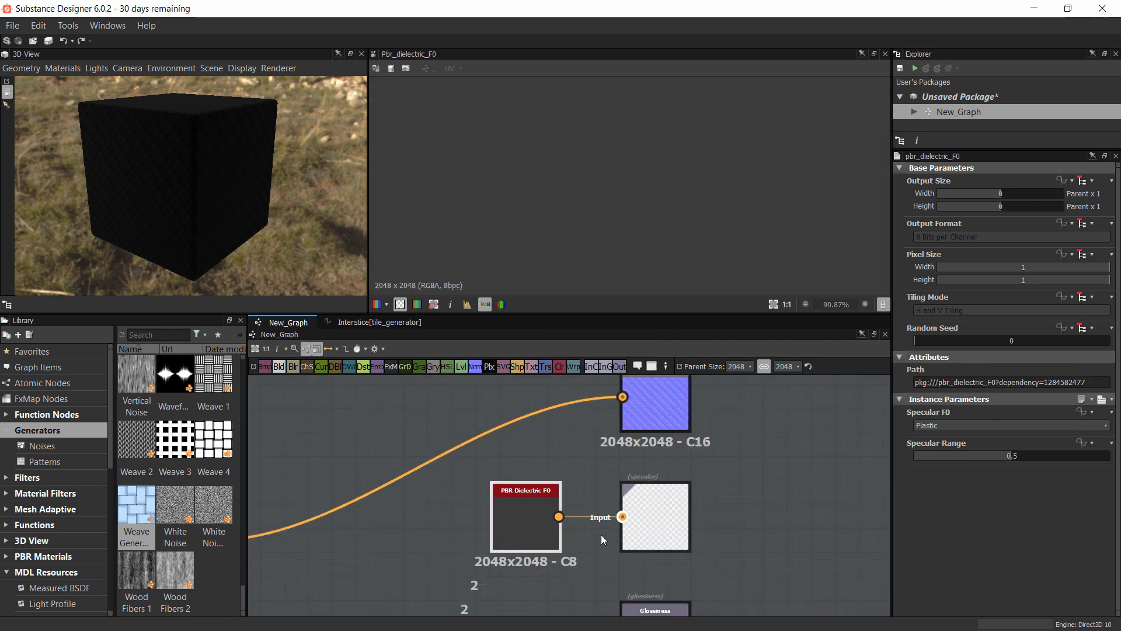
Connect a new Uniform Color node to the Glossiness output, switch it to Grayscale and set its luminance to 197
middle_click_drag(600, 534, 598, 348)
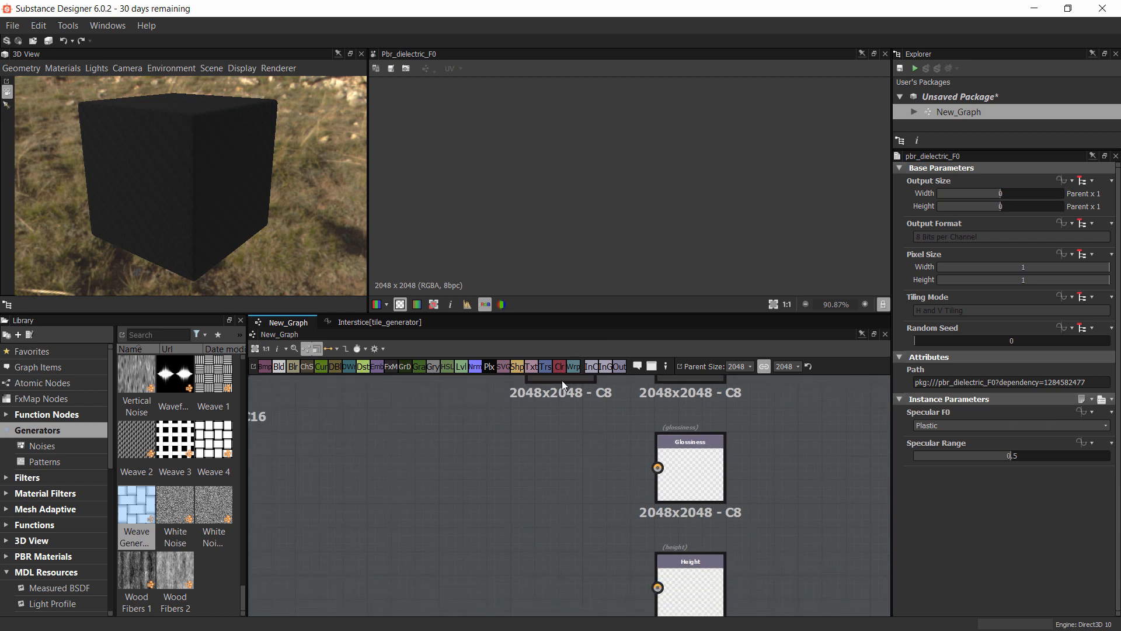
left_click_drag(559, 366, 657, 467)
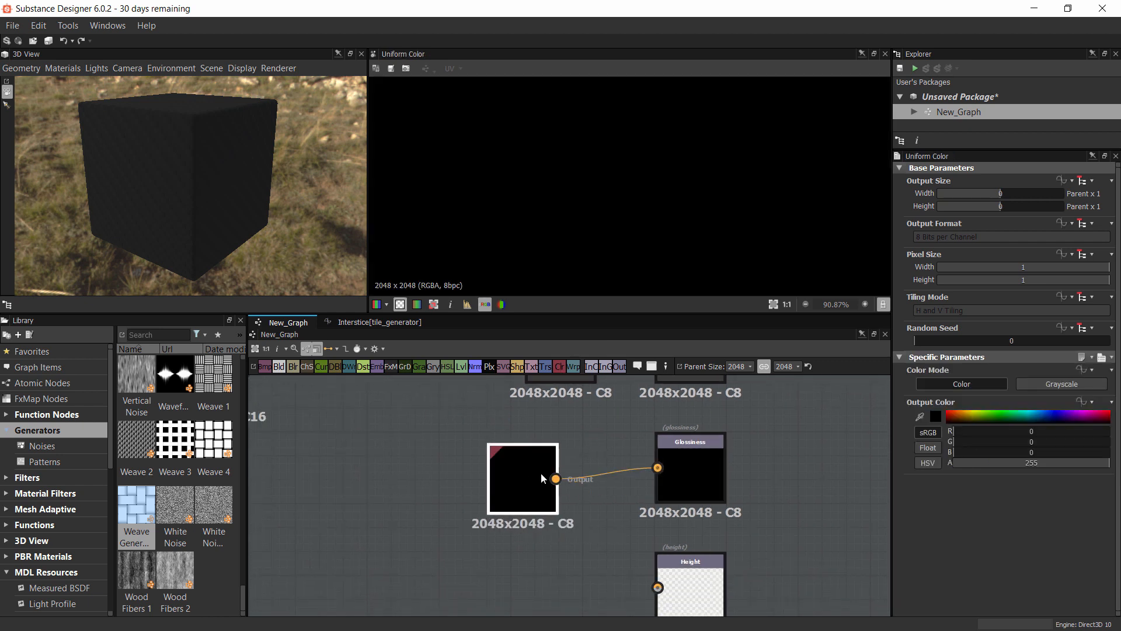
left_click(1057, 384)
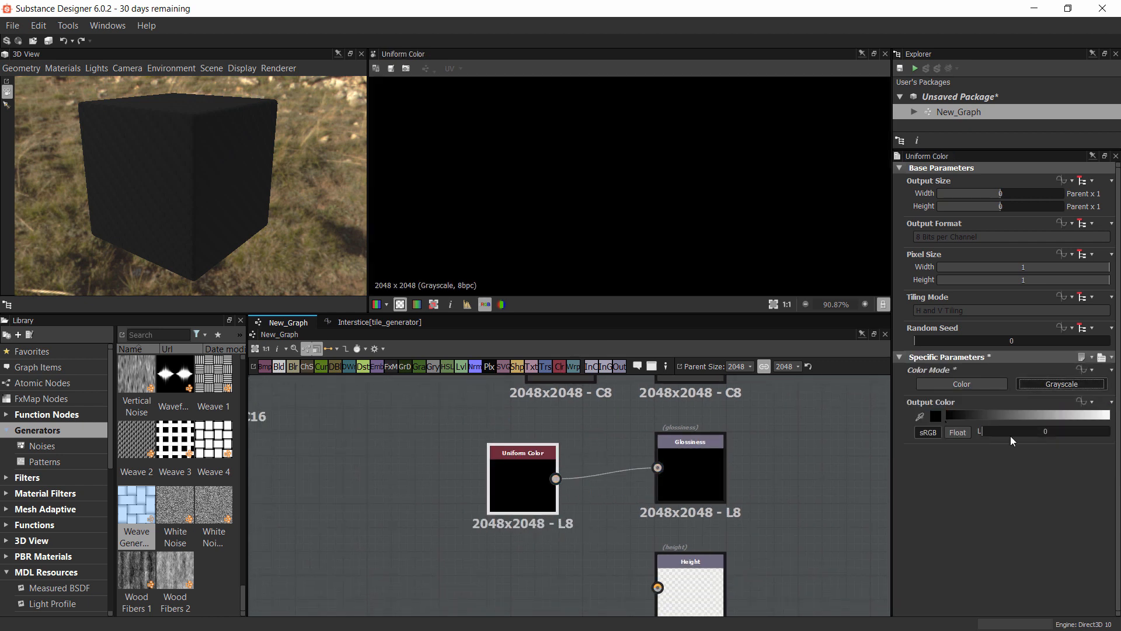
left_click_drag(1010, 436, 1081, 437)
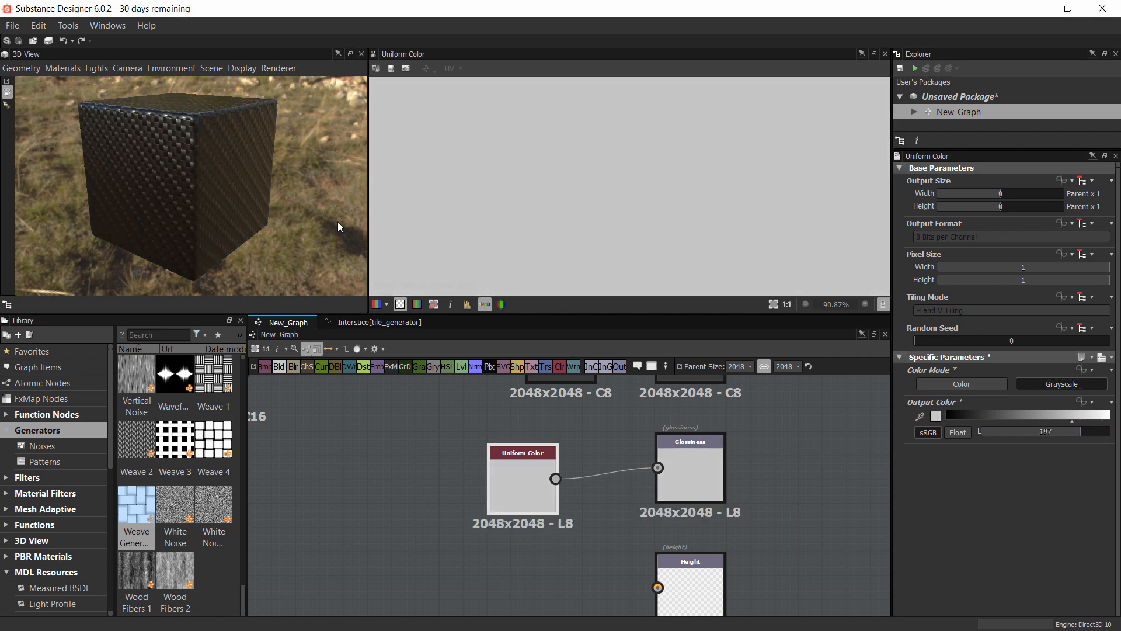
Enlarge the 3D view and examine the woven material on the cube up close and from several angles
left_click_drag(259, 209, 170, 206)
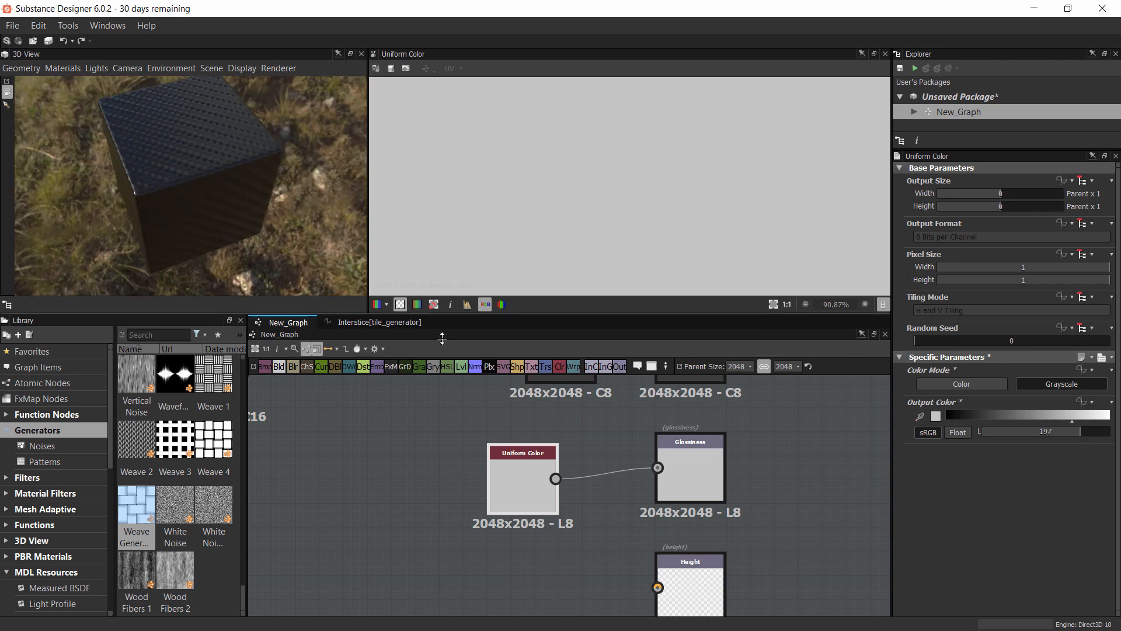
left_click_drag(437, 314, 437, 464)
left_click_drag(271, 319, 512, 260)
scroll(271, 276, "up", 3)
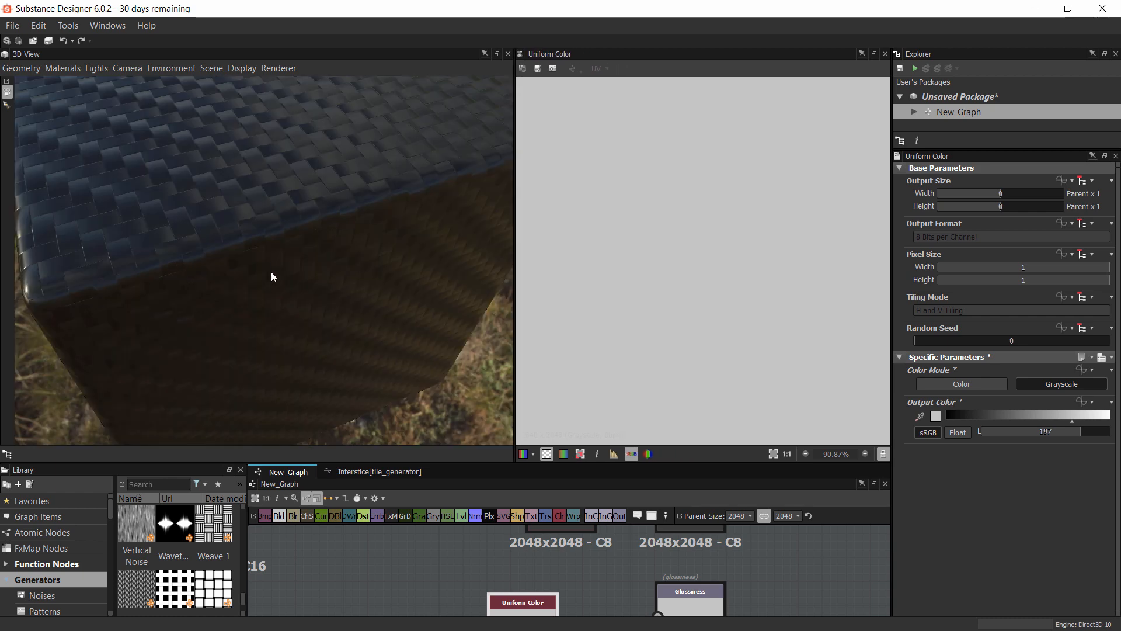
left_click_drag(272, 276, 245, 318)
scroll(466, 570, "down", 3)
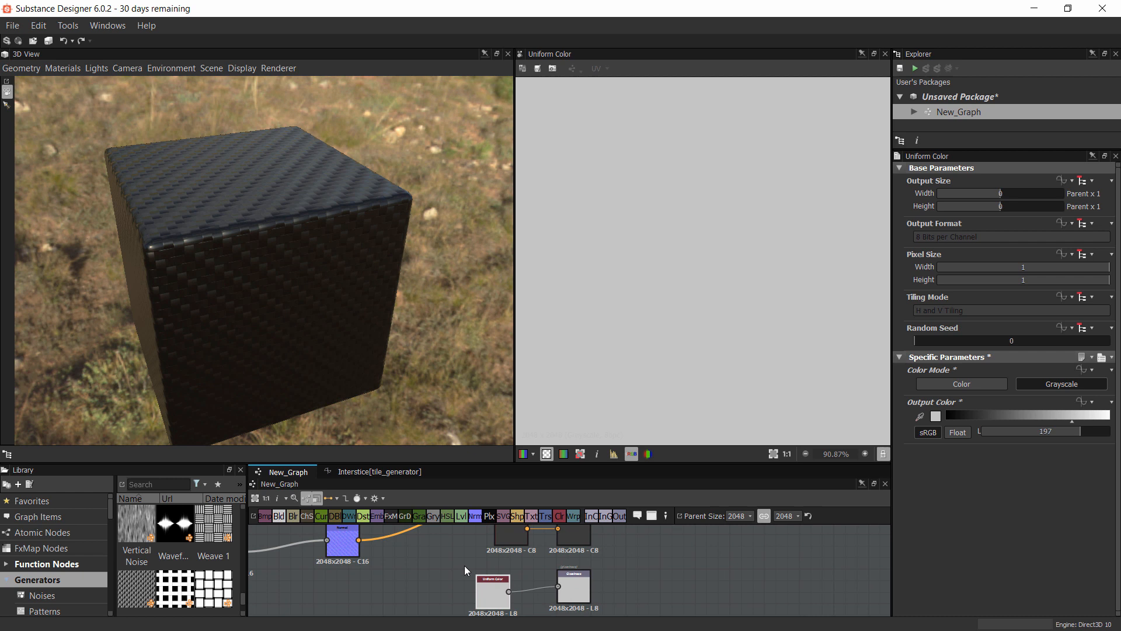
In the graph's input parameters, try Number X defaults of 32 and 64
left_click(684, 557)
left_click(918, 382)
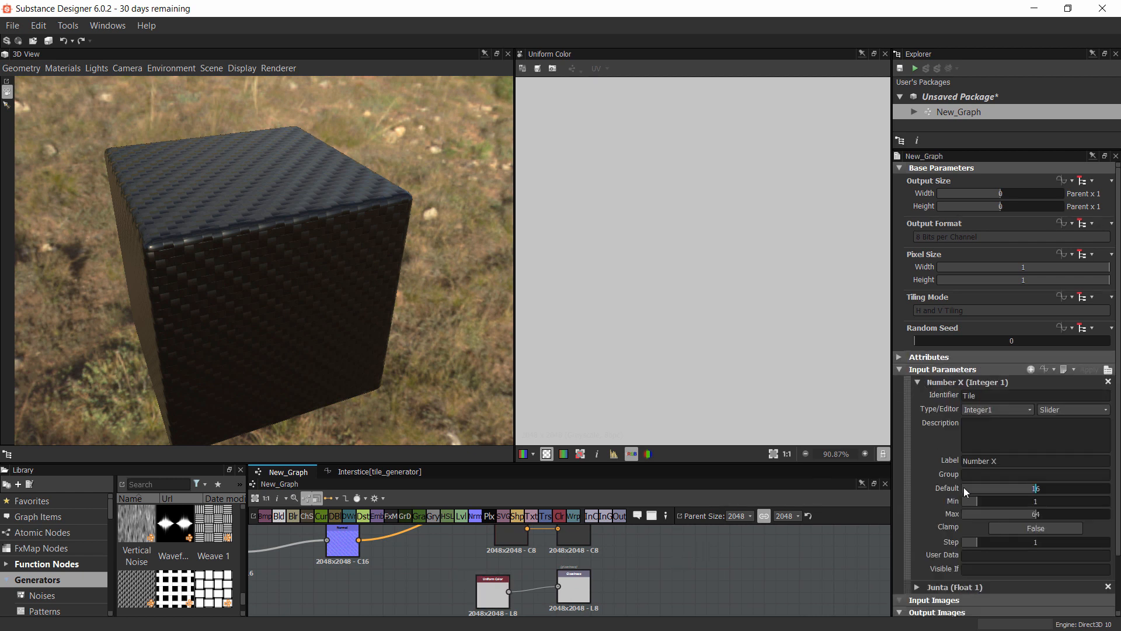
type("32")
key("Return")
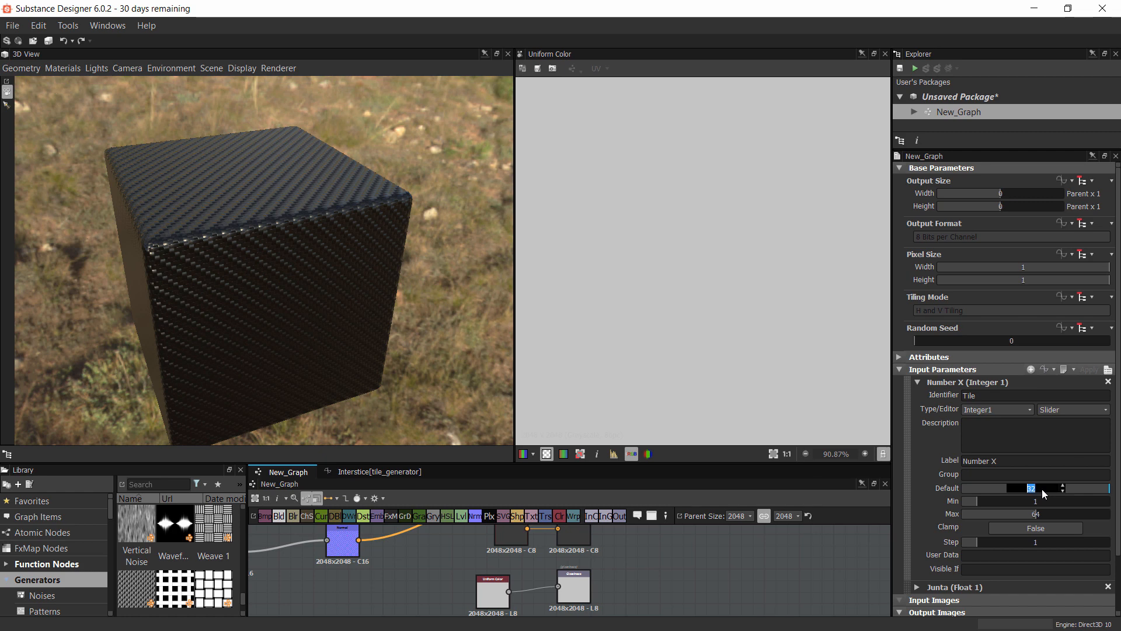
key("Return")
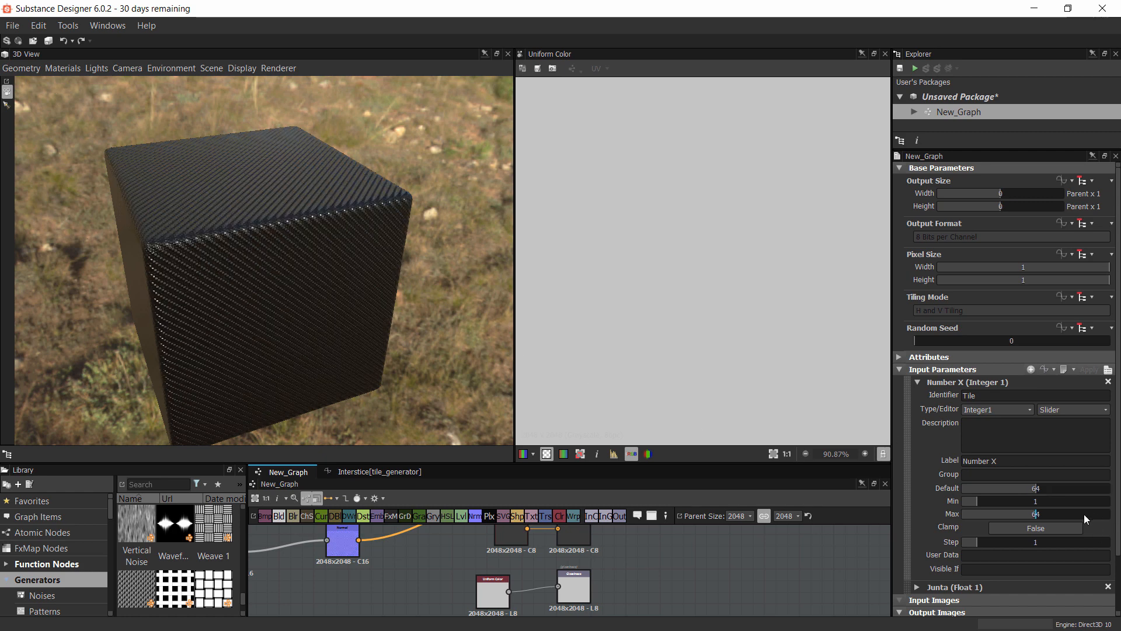
Set both the maximum and the default of the Number X parameter to 128
type("128")
key("Return")
type("28")
key("Return")
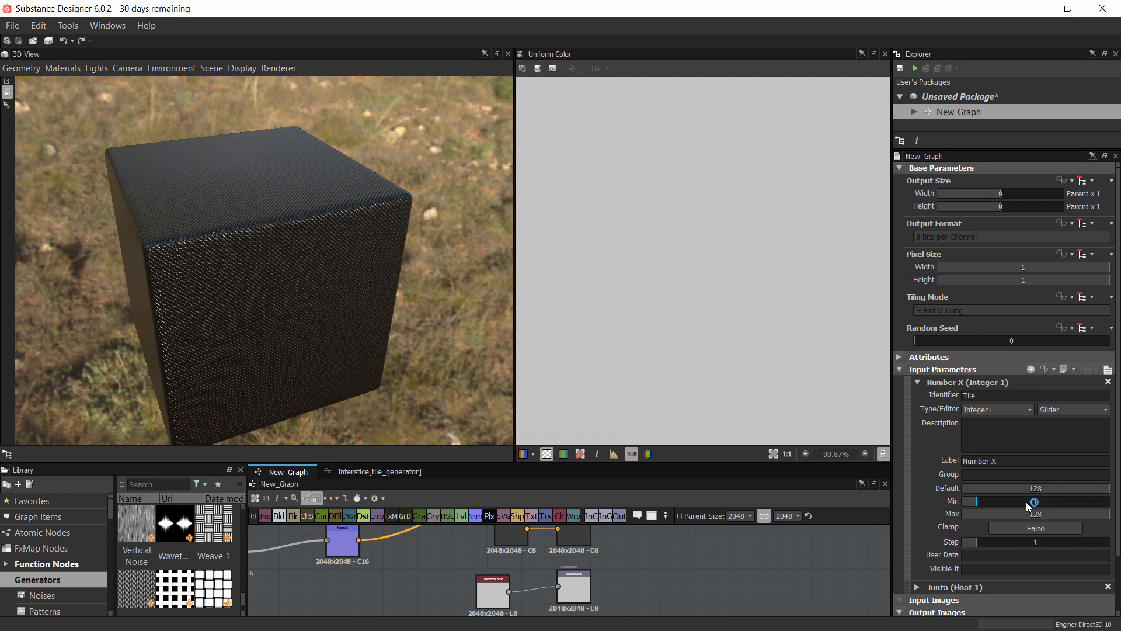
Set both the minimum and the default of the Number X parameter to 4
double_click(1027, 503)
type("4")
key("Return")
double_click(1039, 492)
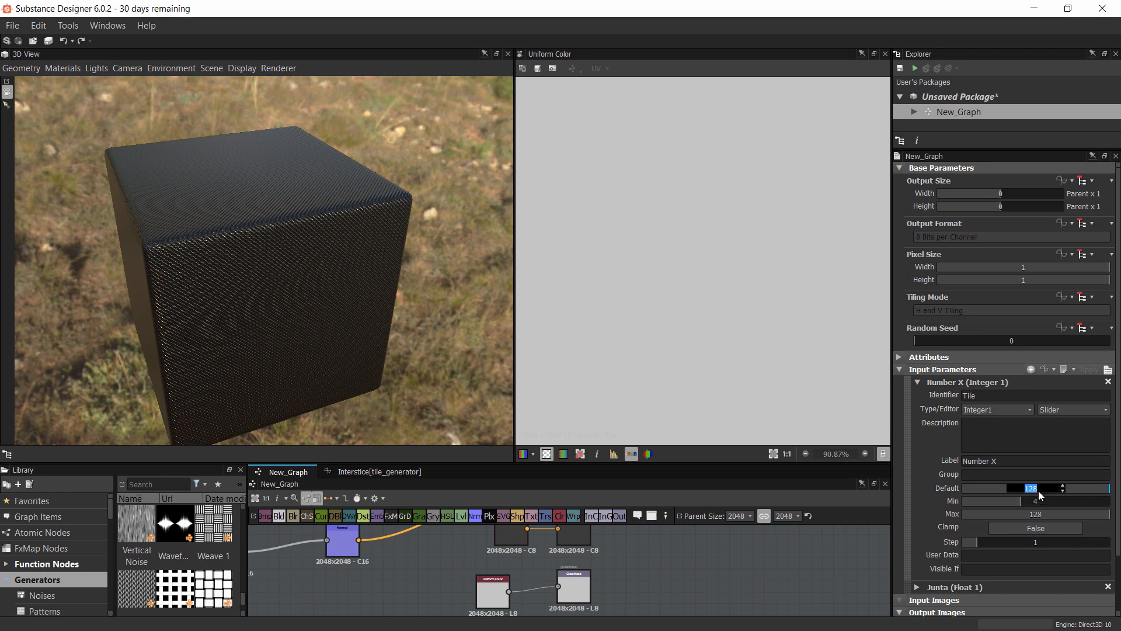
type("4")
key("Return")
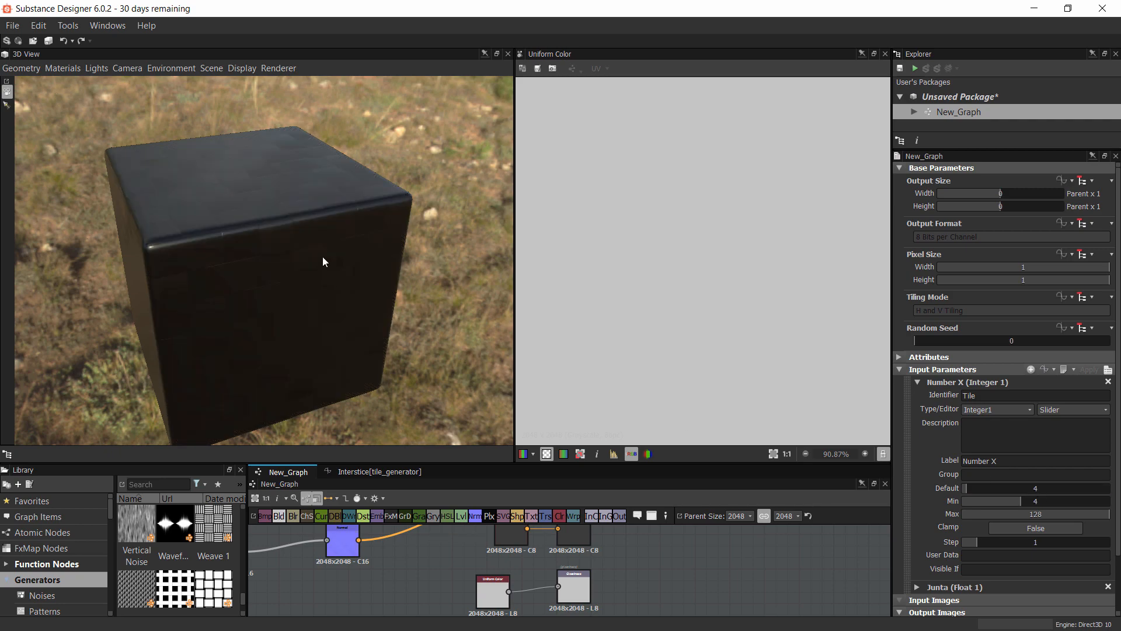
Set the Number X default to 16 and inspect the weave along the cube's edge
left_click_drag(322, 257, 409, 263)
double_click(1041, 488)
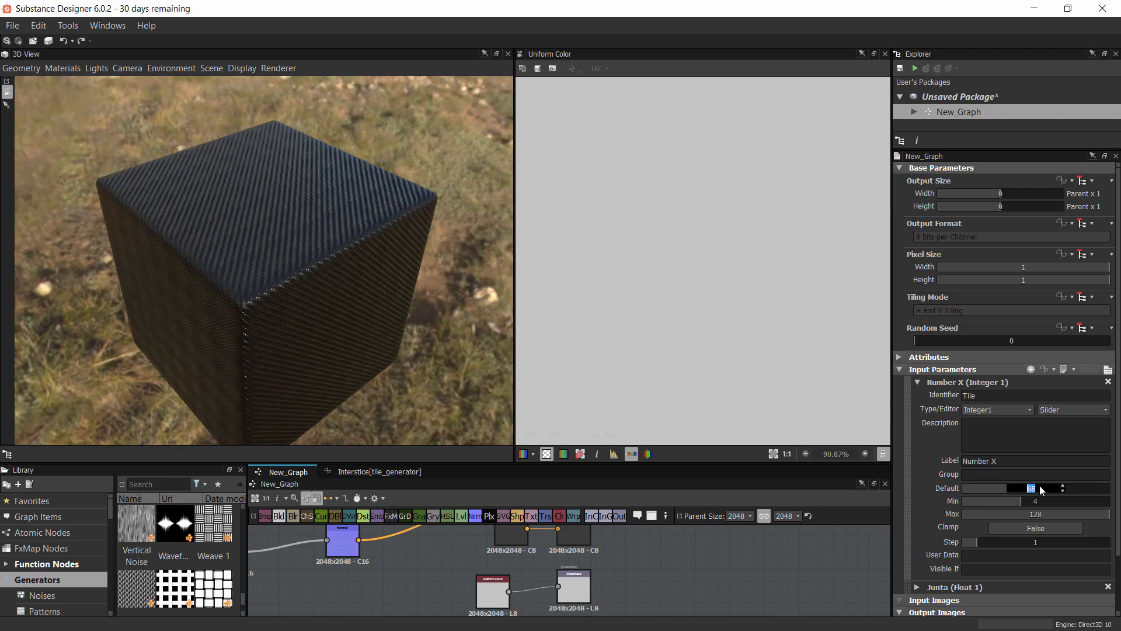
key("Return")
left_click_drag(315, 307, 274, 220)
Enlarge the graph area and shift the gradient-to-normal node chain up to line up with the Normal output
left_click_drag(442, 464, 434, 287)
middle_click_drag(435, 483, 651, 510)
scroll(541, 532, "down", 2)
scroll(590, 494, "down", 1)
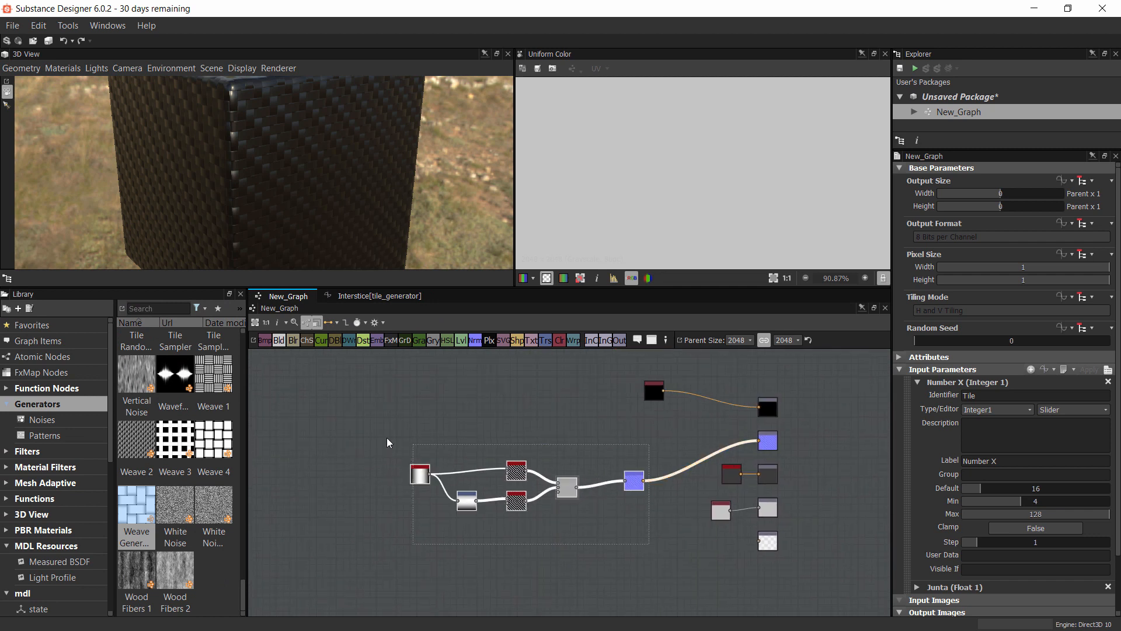
left_click_drag(634, 492, 633, 457)
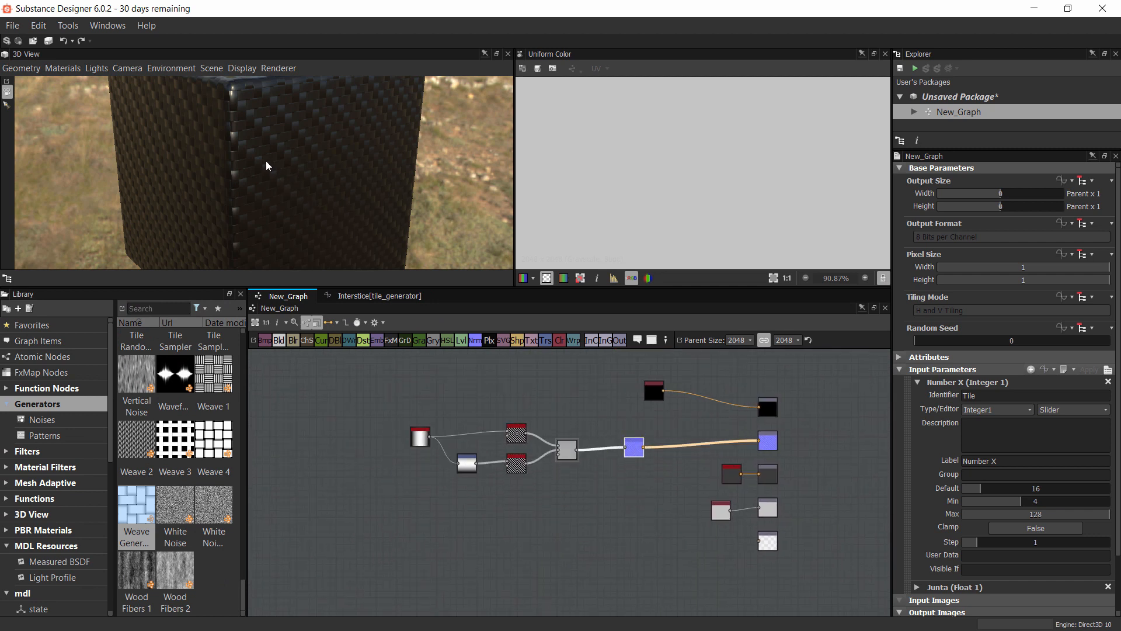
Add an Anisotropic Noise generator to the graph below the weave nodes
scroll(283, 157, "up", 5)
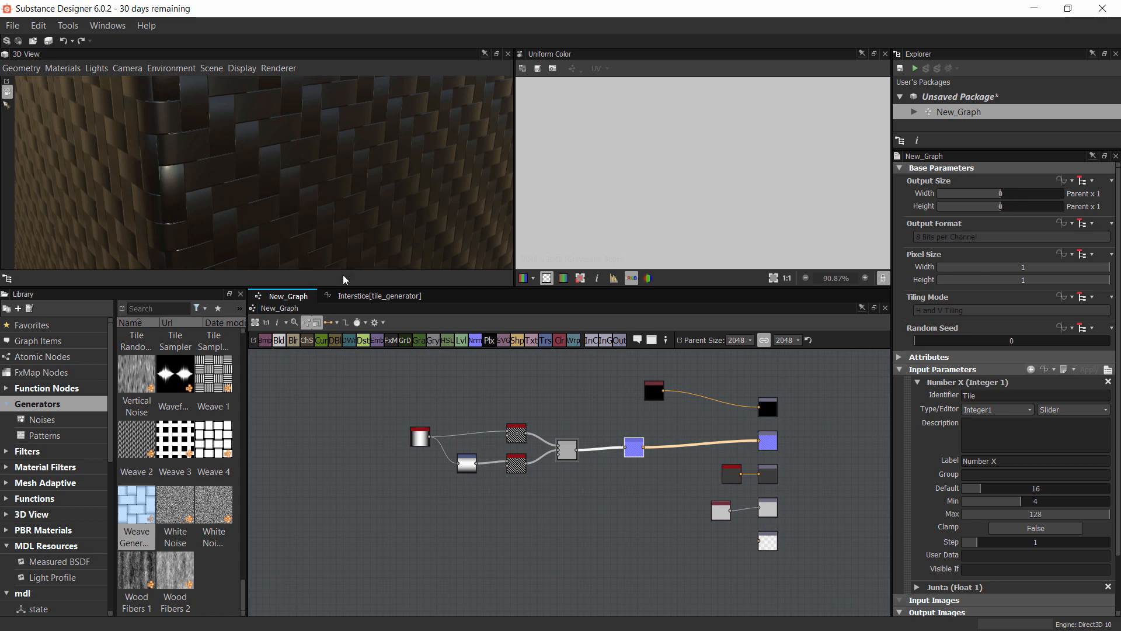
scroll(175, 432, "up", 20)
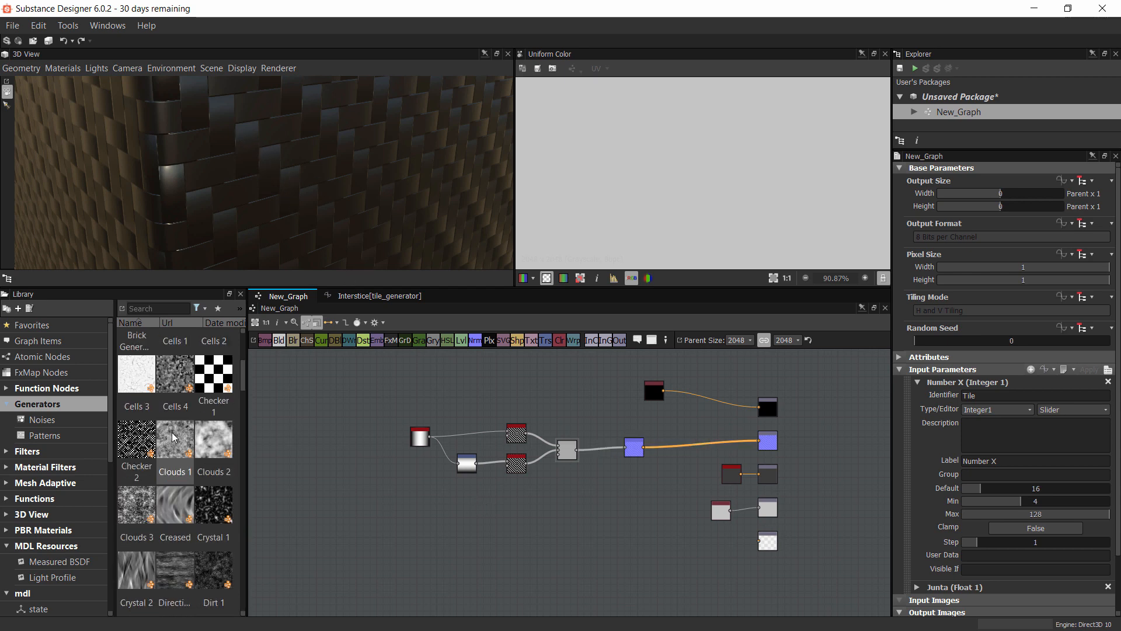
left_click_drag(176, 349, 480, 541)
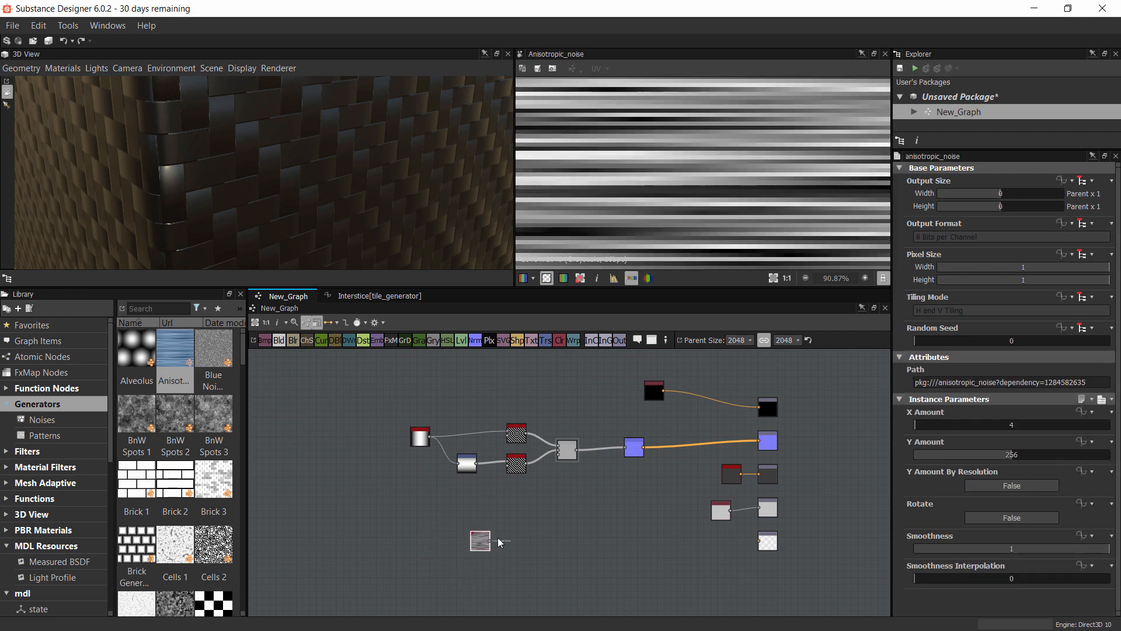
Fit the noise pattern in the 2D preview and set the Anisotropic Noise's Y Amount to 2048
scroll(745, 166, "down", 5)
scroll(741, 160, "up", 2)
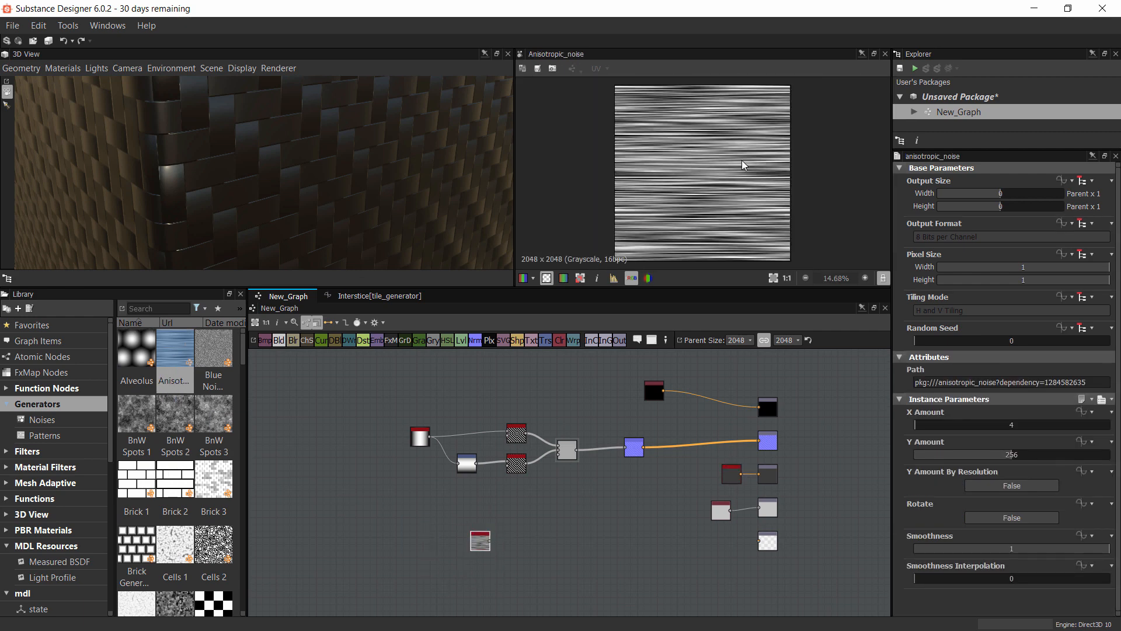
scroll(733, 164, "down", 2)
double_click(1015, 455)
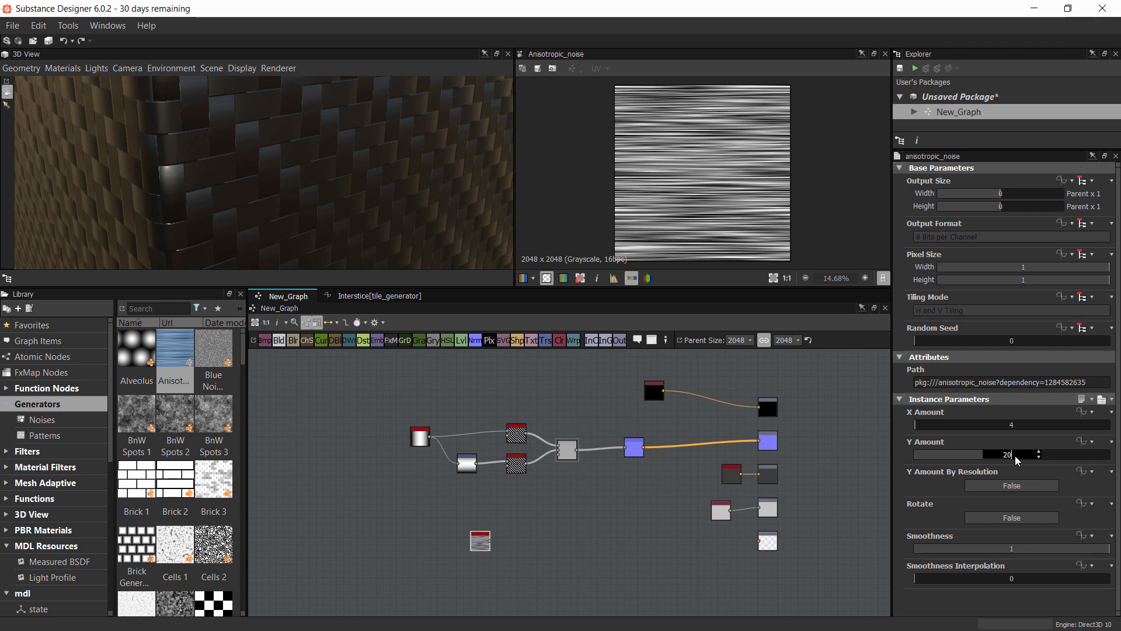
type("2048")
key("Return")
Try an X Amount of 2048 on the Anisotropic Noise and inspect the pattern up close
double_click(1013, 426)
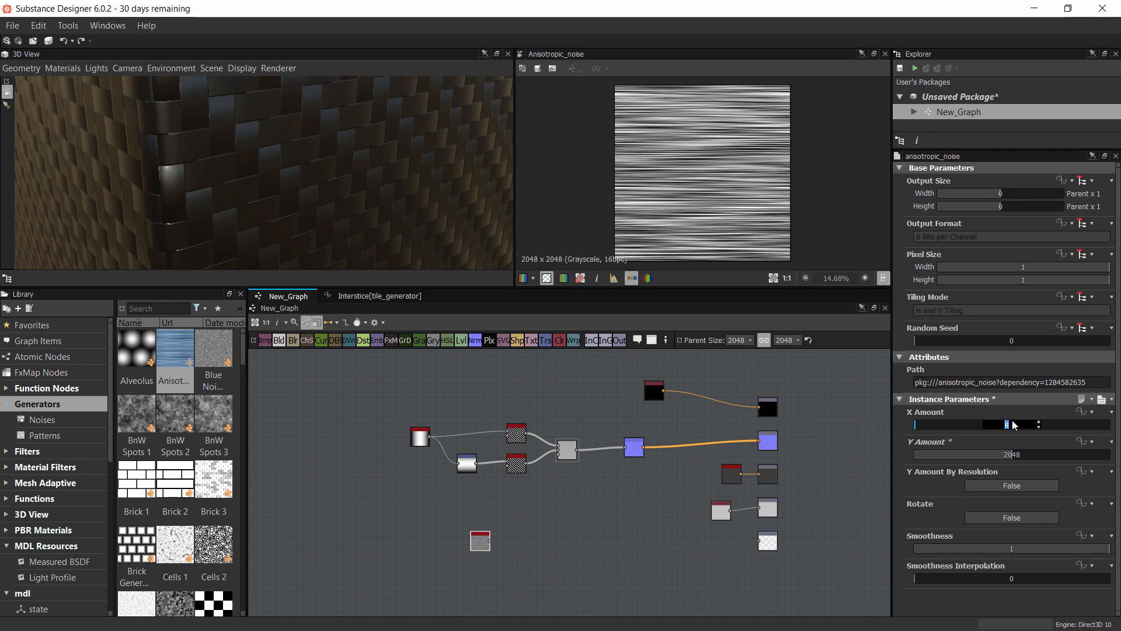
type("1")
key("Return")
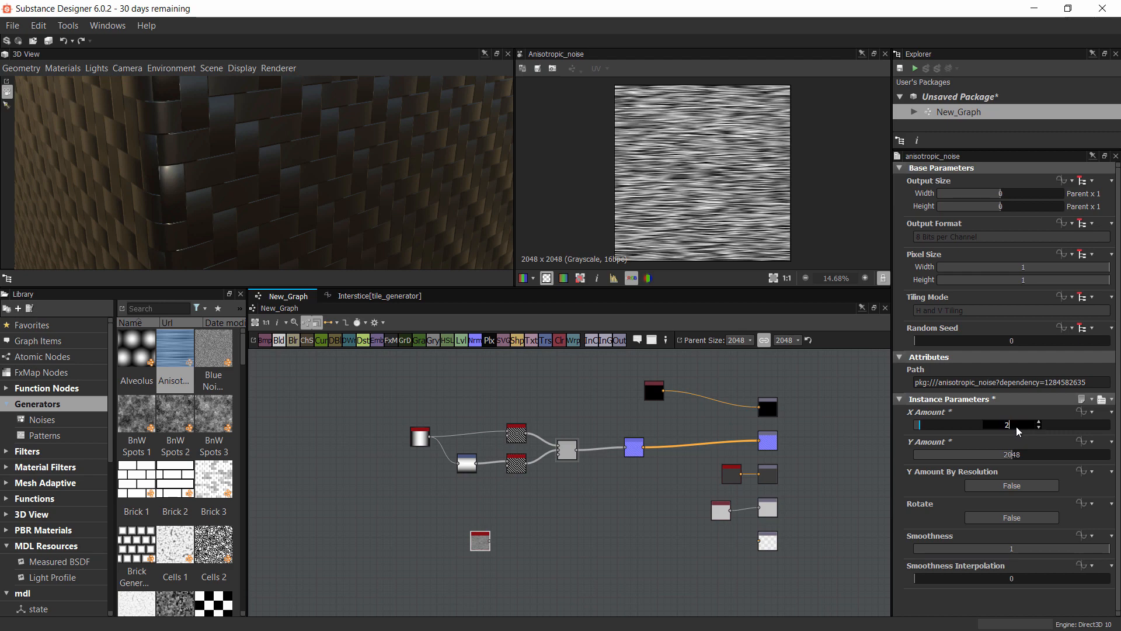
type("48")
key("Return")
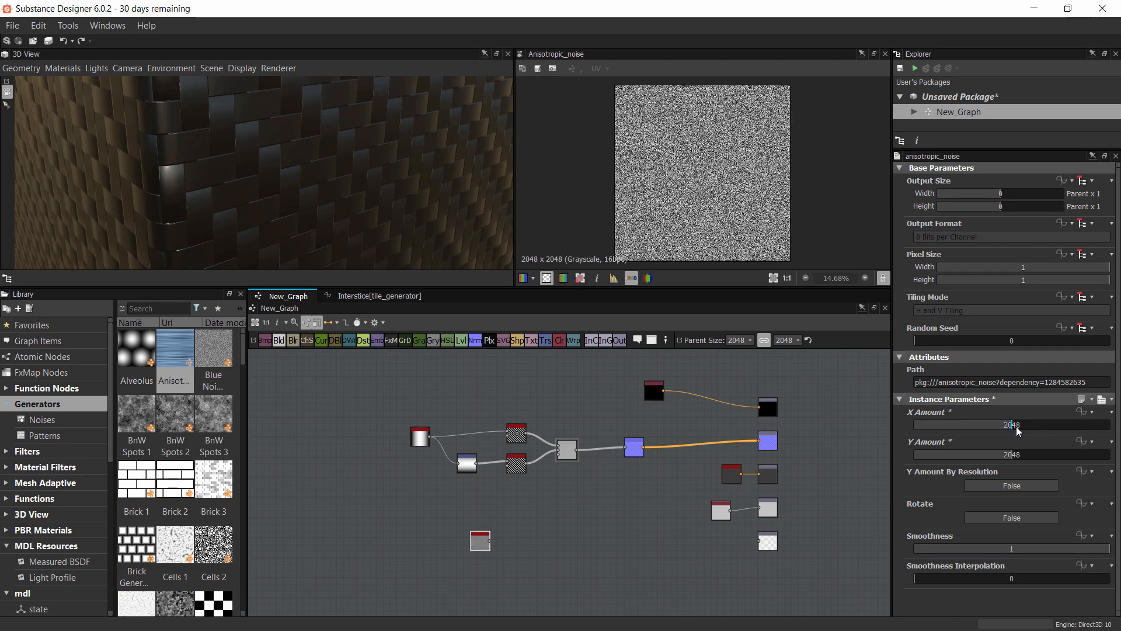
scroll(684, 166, "up", 5)
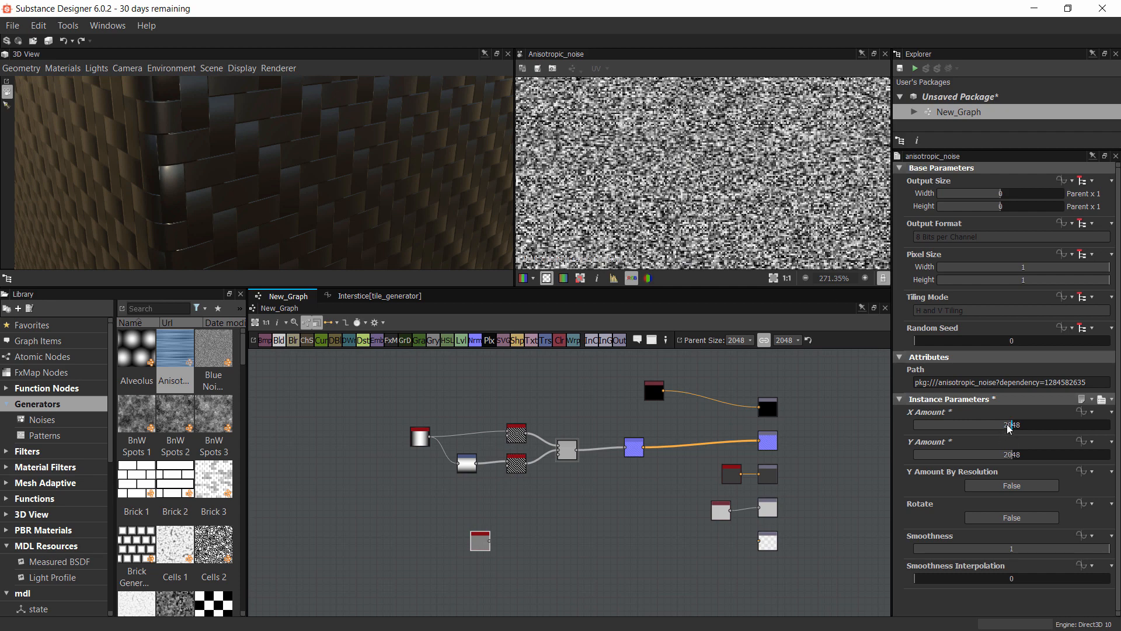
Set the Anisotropic Noise's X Amount to 8 for long horizontal streaks
left_click_drag(1010, 429, 920, 430)
scroll(794, 244, "down", 15)
scroll(794, 244, "up", 3)
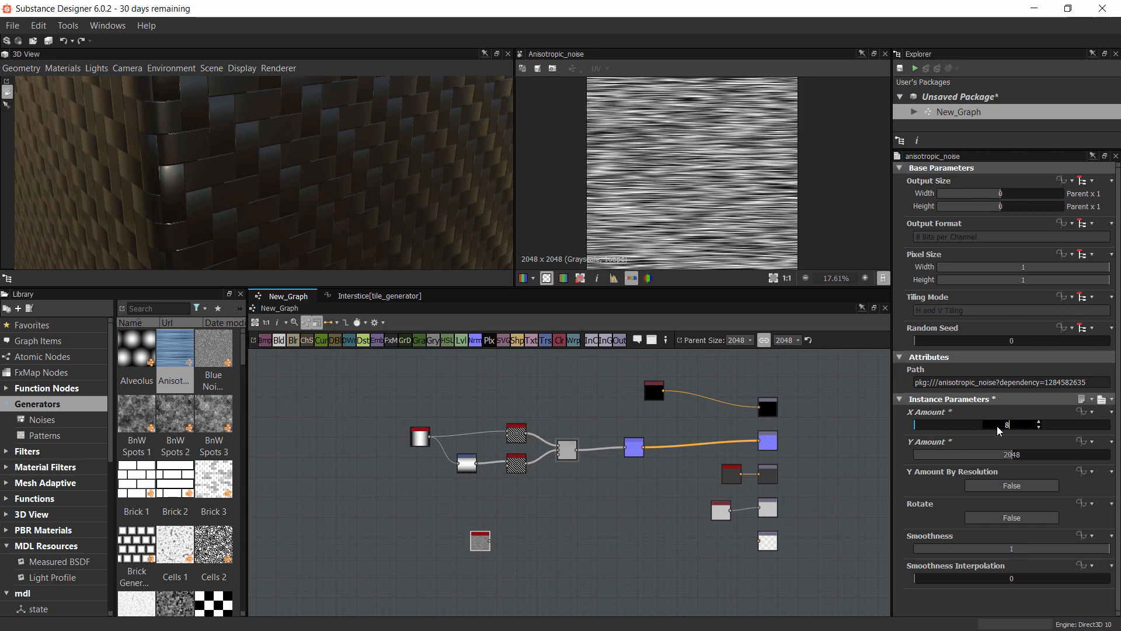
key("Return")
scroll(686, 470, "down", 2)
scroll(443, 461, "up", 5)
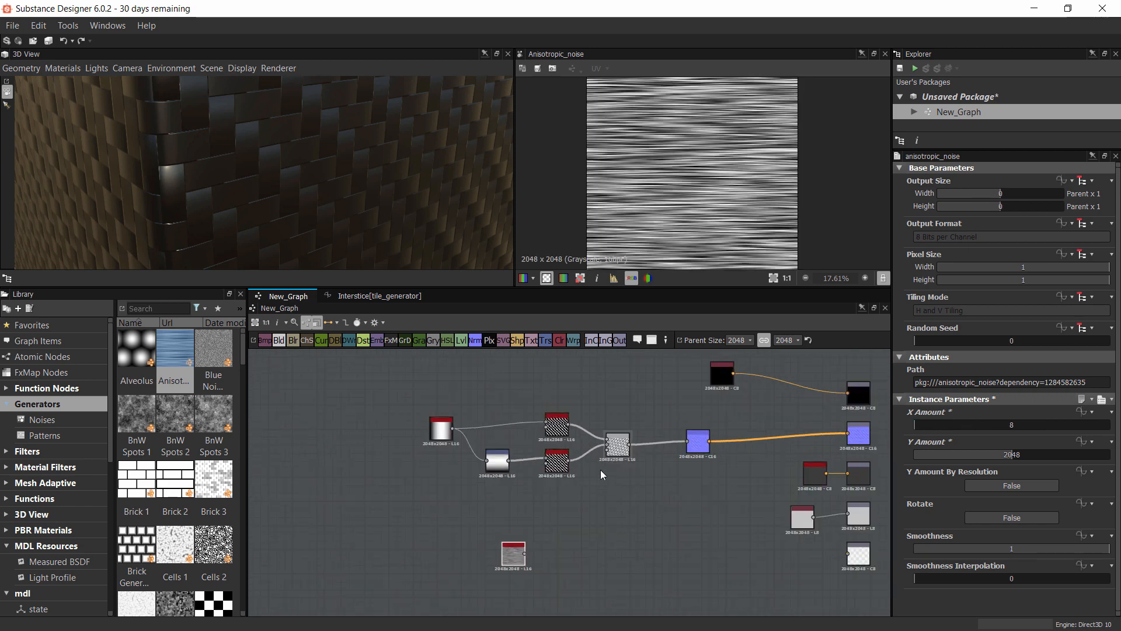
scroll(442, 462, "down", 1)
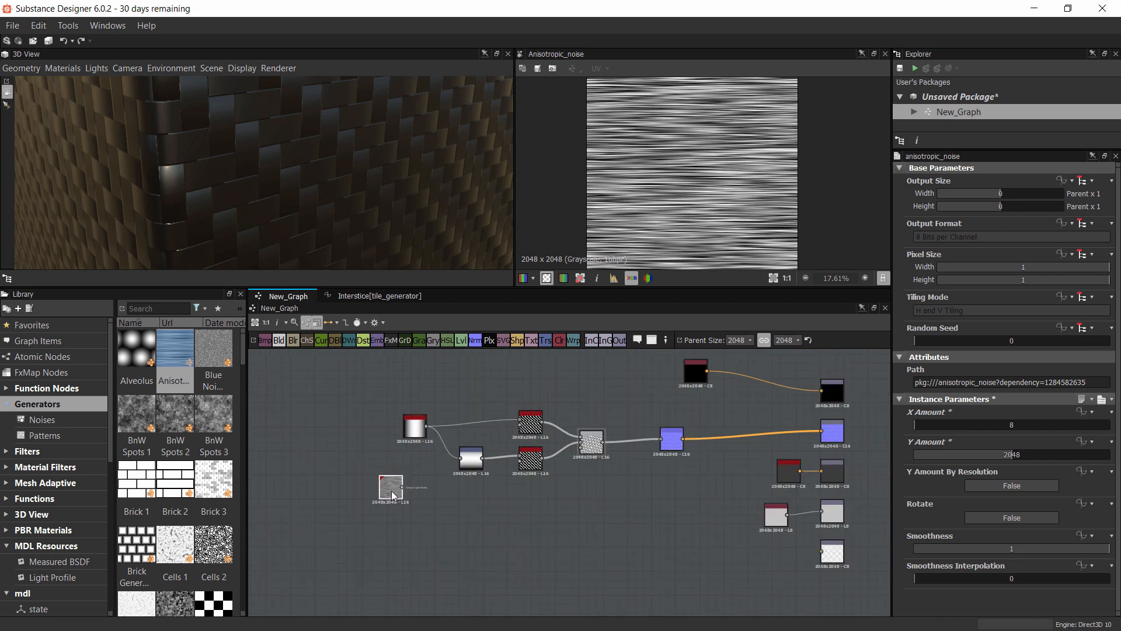
Duplicate the gradient, transformation, Tile Generator and Blend nodes and place the copy below the original weave network
left_click_drag(393, 496, 298, 472)
left_click_drag(385, 403, 602, 507)
middle_click_drag(602, 522, 583, 491)
left_click_drag(583, 415, 555, 412)
key("ctrl+v")
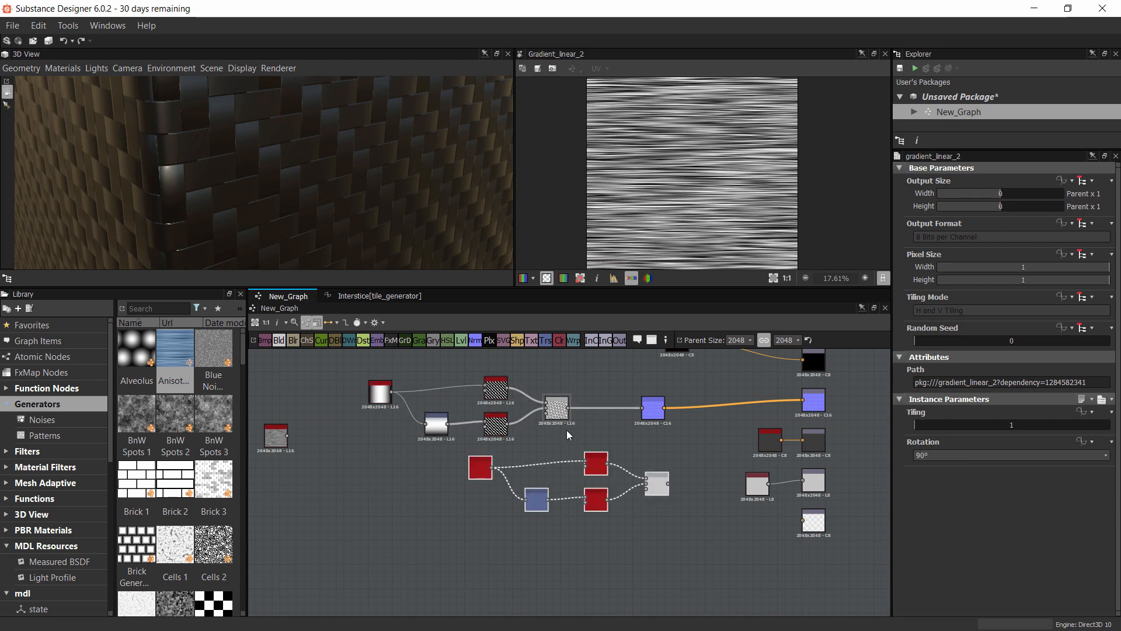
left_click(480, 504)
double_click(489, 500)
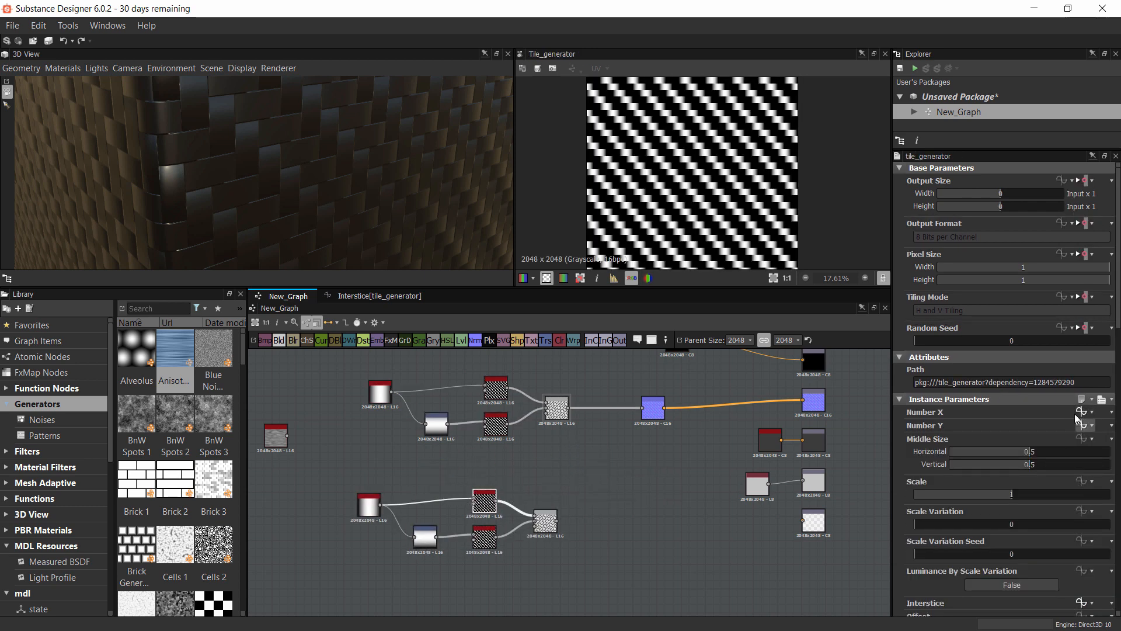
left_click_drag(489, 506, 488, 503)
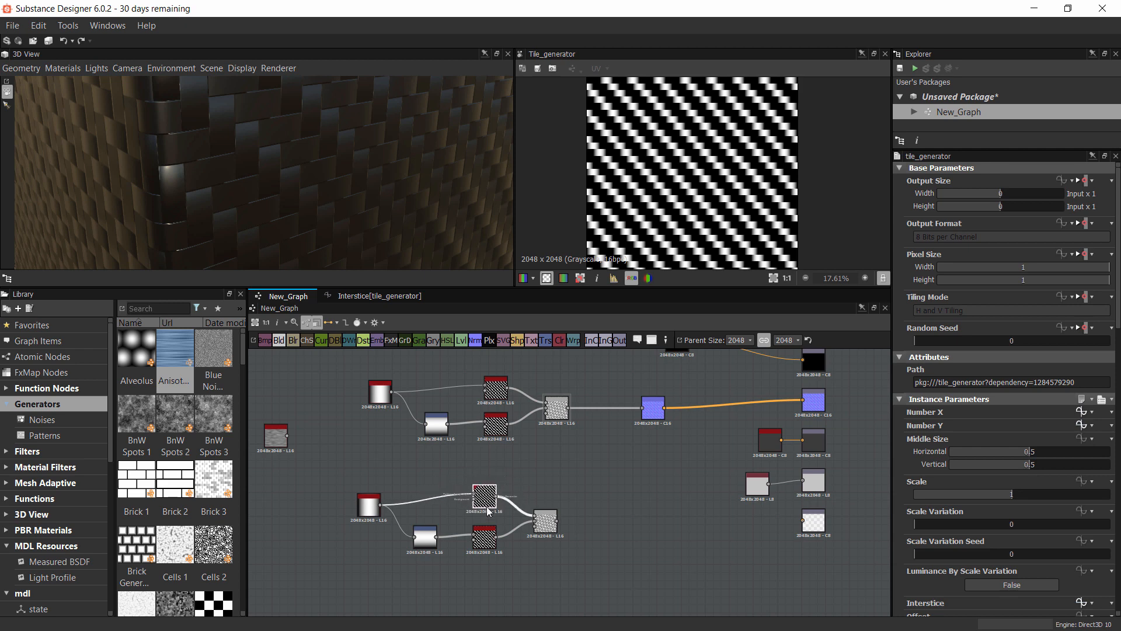
Position the Anisotropic Noise node beside the copied Gradient Linear 2 node
scroll(488, 507, "up", 3)
left_click(491, 539)
middle_click_drag(538, 401, 525, 504)
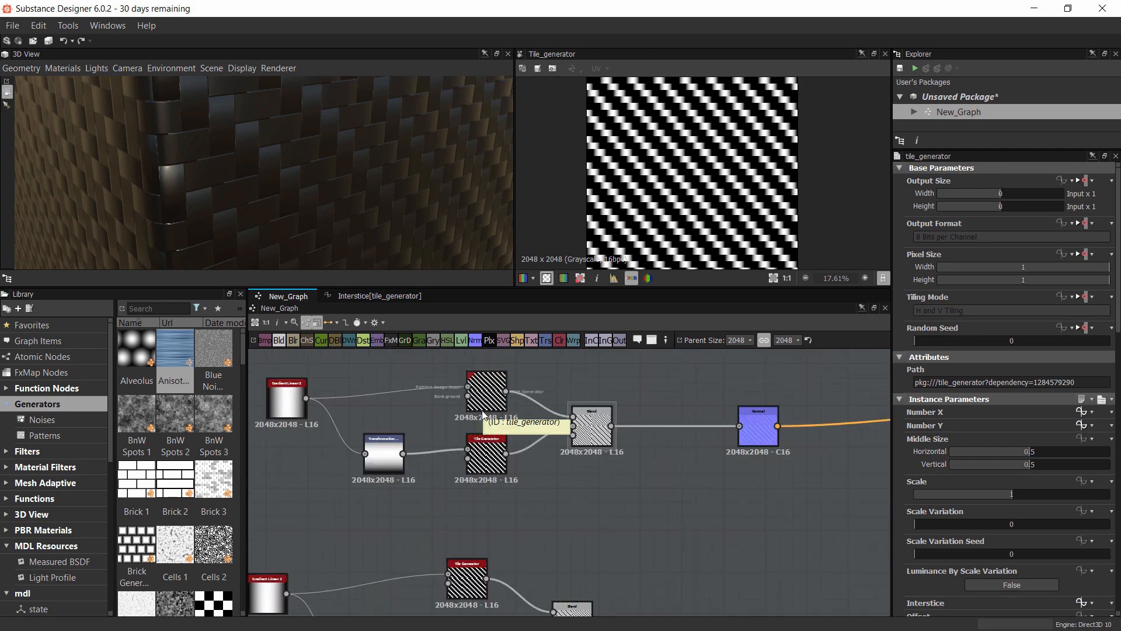
scroll(391, 507, "down", 2)
middle_click_drag(393, 509, 503, 429)
left_click_drag(308, 411, 369, 503)
scroll(400, 506, "up", 3)
mouse_move(435, 475)
left_mouse_down()
mouse_move(445, 472)
mouse_move(434, 471)
left_mouse_up()
middle_click_drag(392, 501, 358, 493)
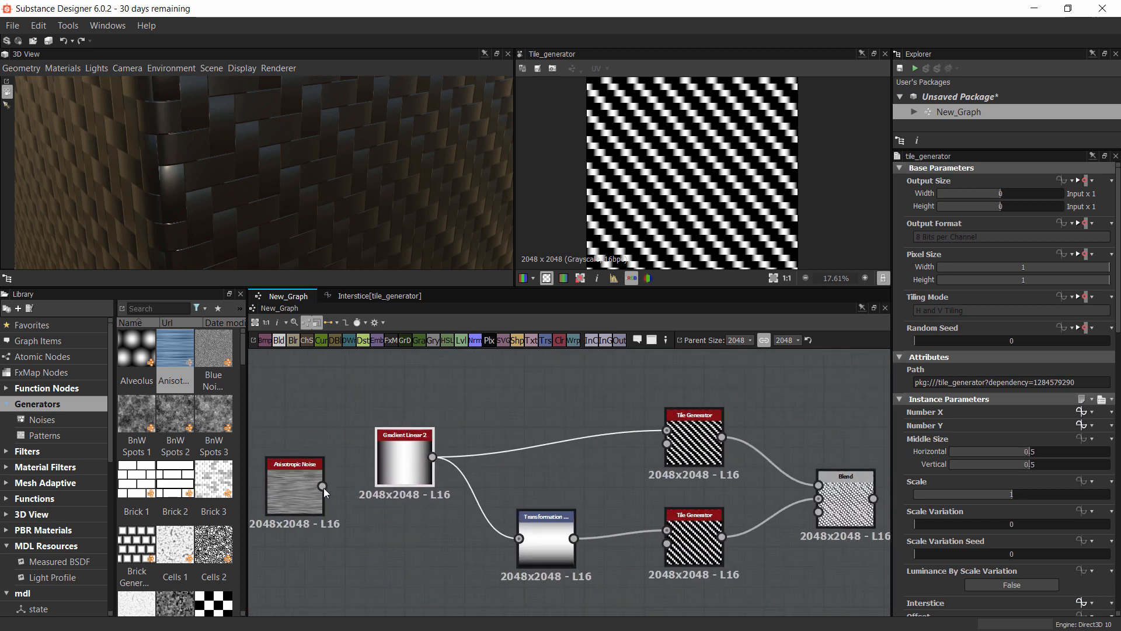
Feed the Anisotropic Noise into the copied Transformation 2D and Tile Generator in place of the copied gradient, and delete that gradient
left_click_drag(322, 486, 667, 530)
left_click_drag(544, 517, 666, 431)
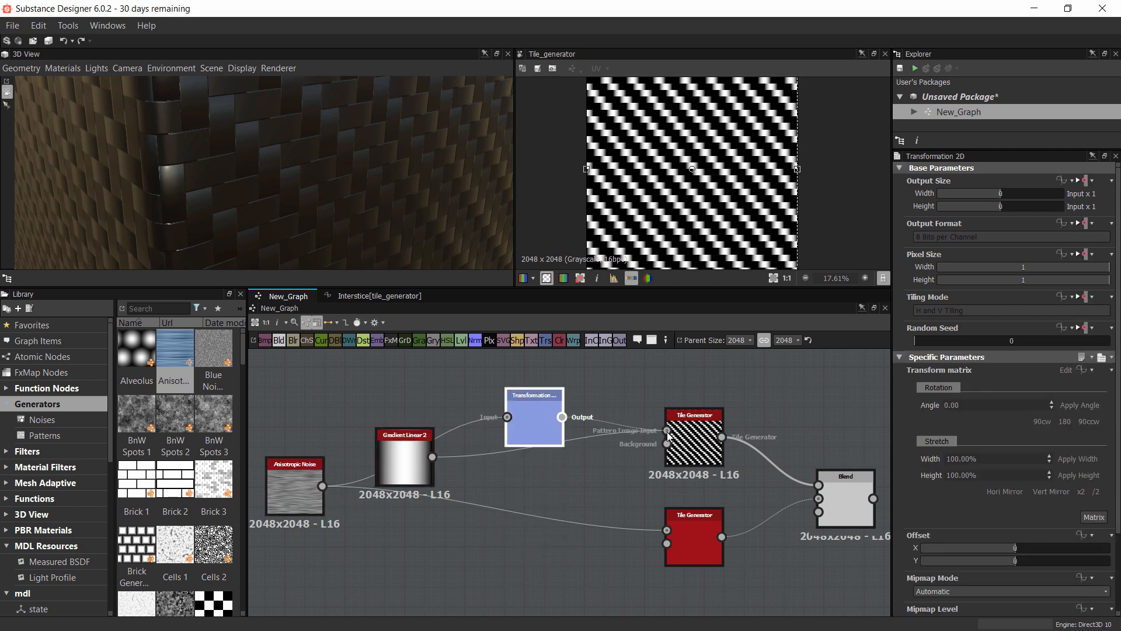
left_click(420, 470)
key("Delete")
scroll(688, 198, "up", 5)
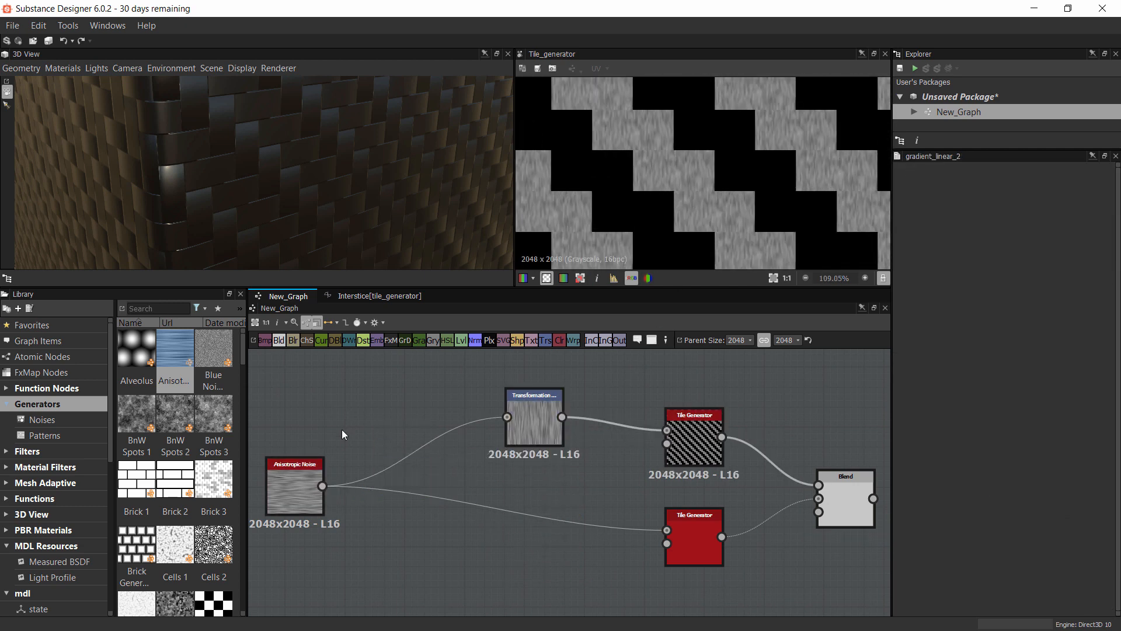
left_click_drag(295, 487, 375, 478)
scroll(702, 181, "up", 3)
middle_click_drag(702, 180, 652, 148)
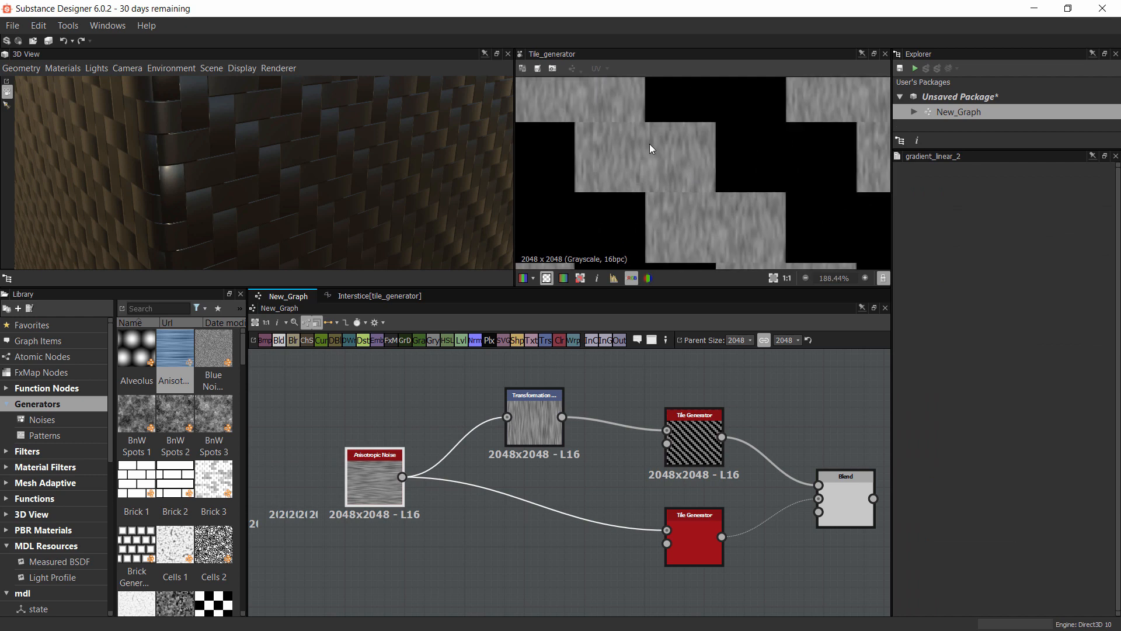
Preview the copied Blend and rewire the noise directly into the upper Tile Generator and through the Transformation 2D into the lower one
scroll(651, 148, "down", 1)
middle_click_drag(758, 452, 594, 466)
left_click(536, 455)
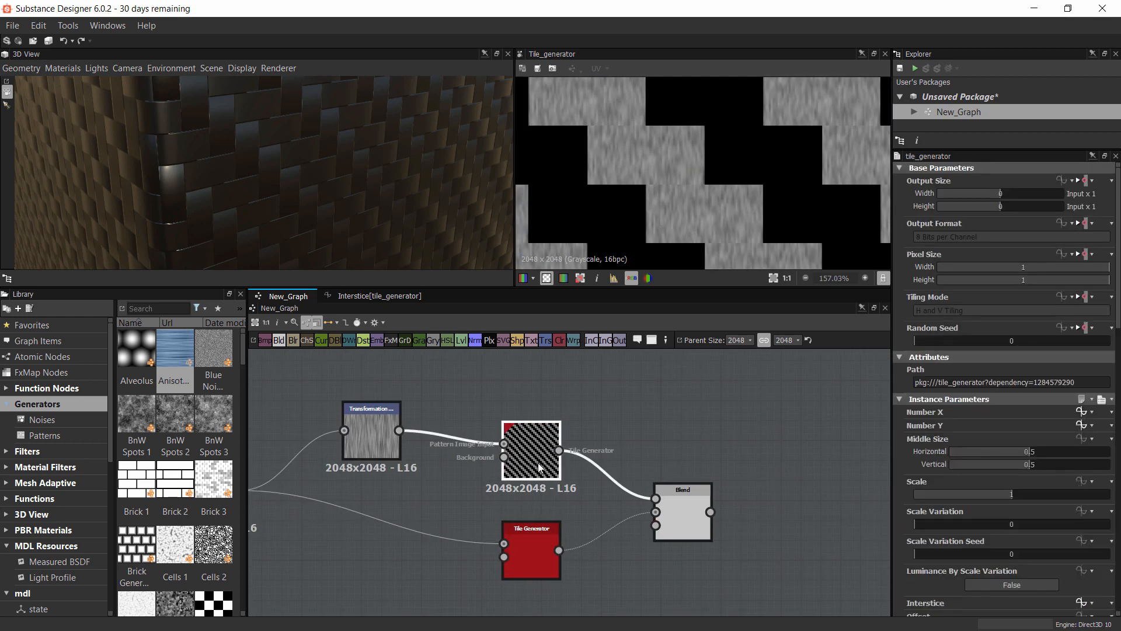
double_click(684, 516)
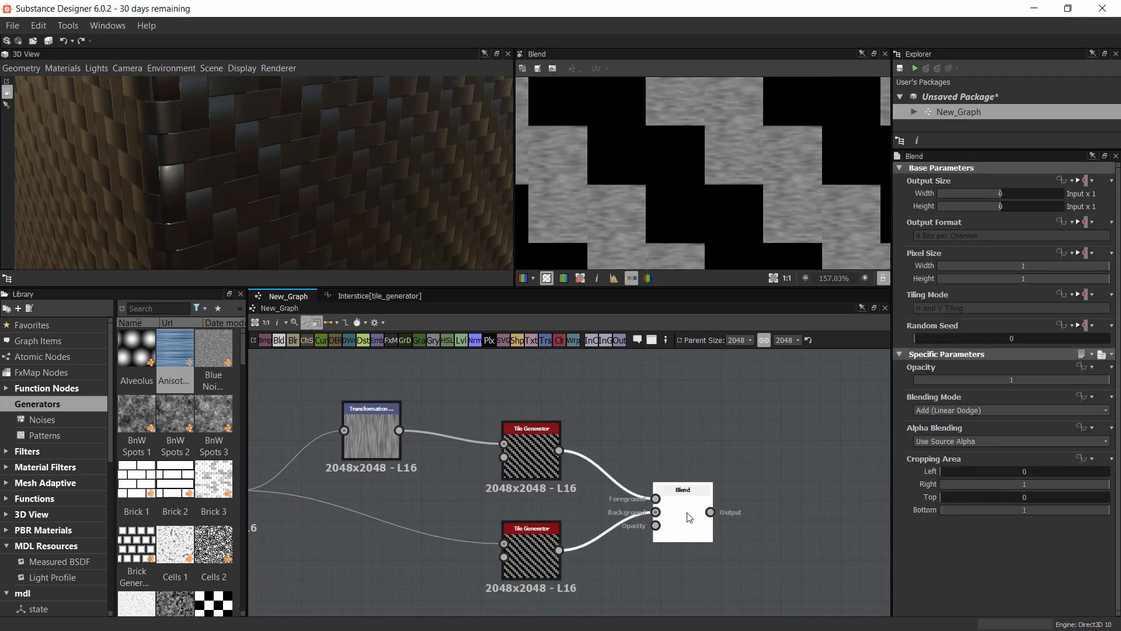
middle_click_drag(250, 494, 381, 470)
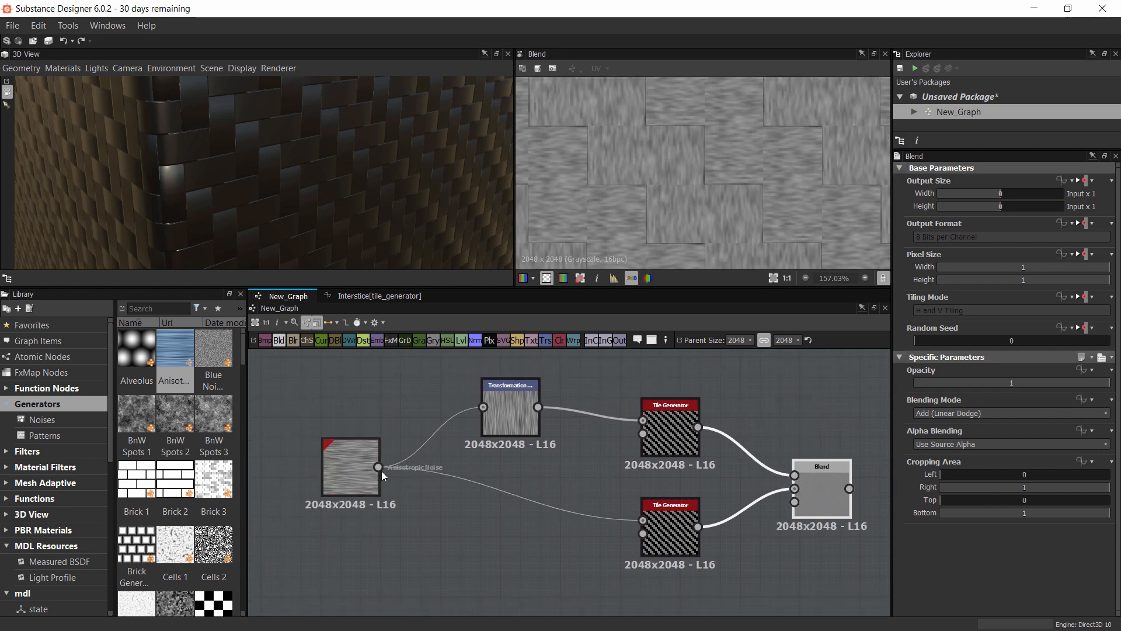
left_click_drag(626, 425, 643, 420)
left_click_drag(496, 412, 643, 520)
Examine the streak directions in the blended noise weave up close and preview the upper Tile Generator's output
scroll(681, 194, "down", 5)
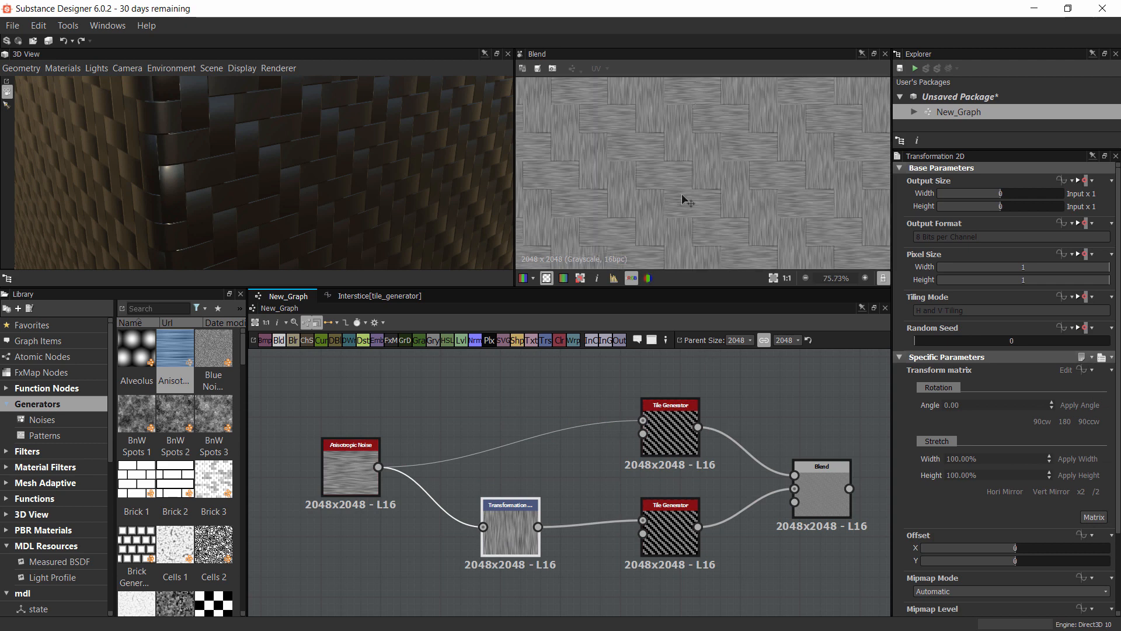
scroll(748, 191, "up", 5)
middle_click_drag(635, 438, 567, 464)
left_click_drag(287, 491, 327, 472)
left_click(440, 560)
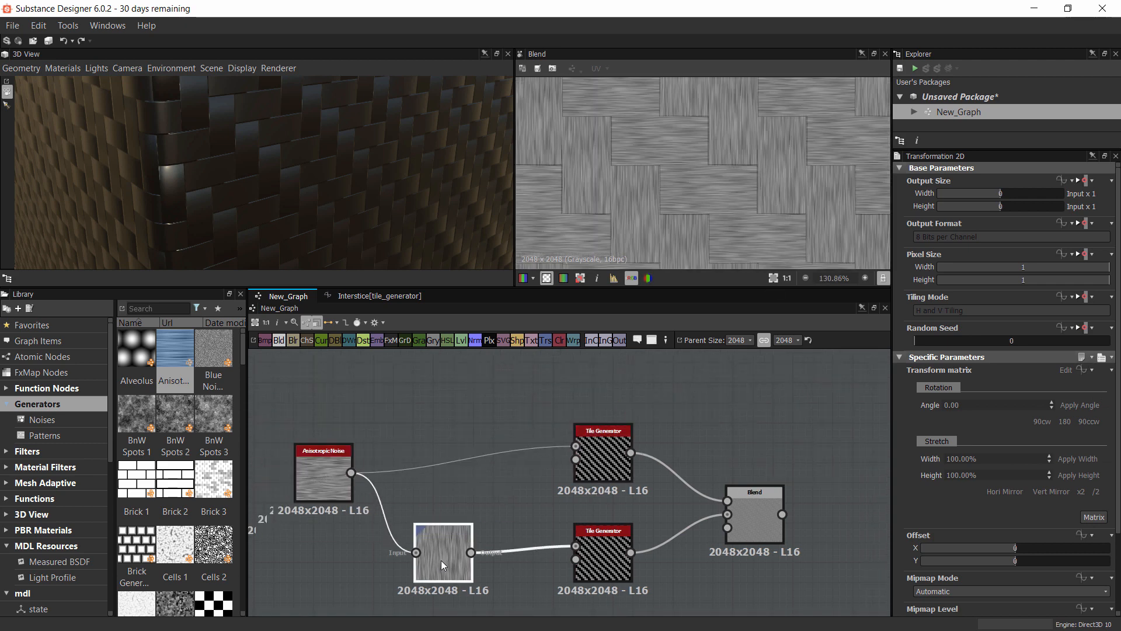
double_click(592, 448)
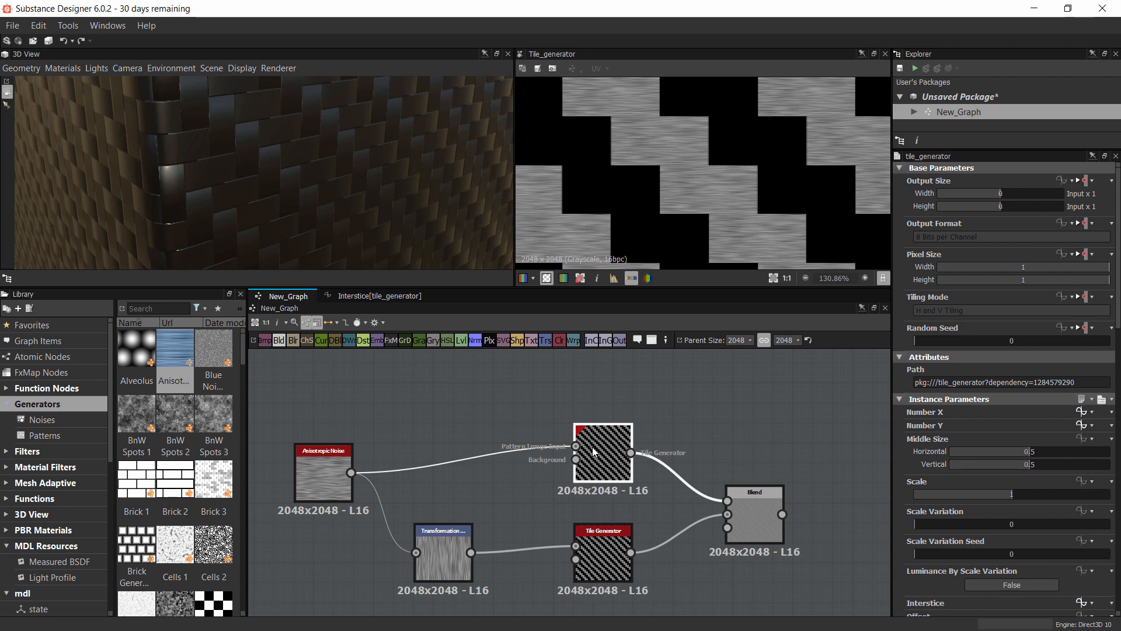
scroll(609, 438, "up", 2)
scroll(611, 454, "down", 2)
Try a Junta default of 0.03 in the graph's input parameters and preview the copied Blend
left_click(721, 426)
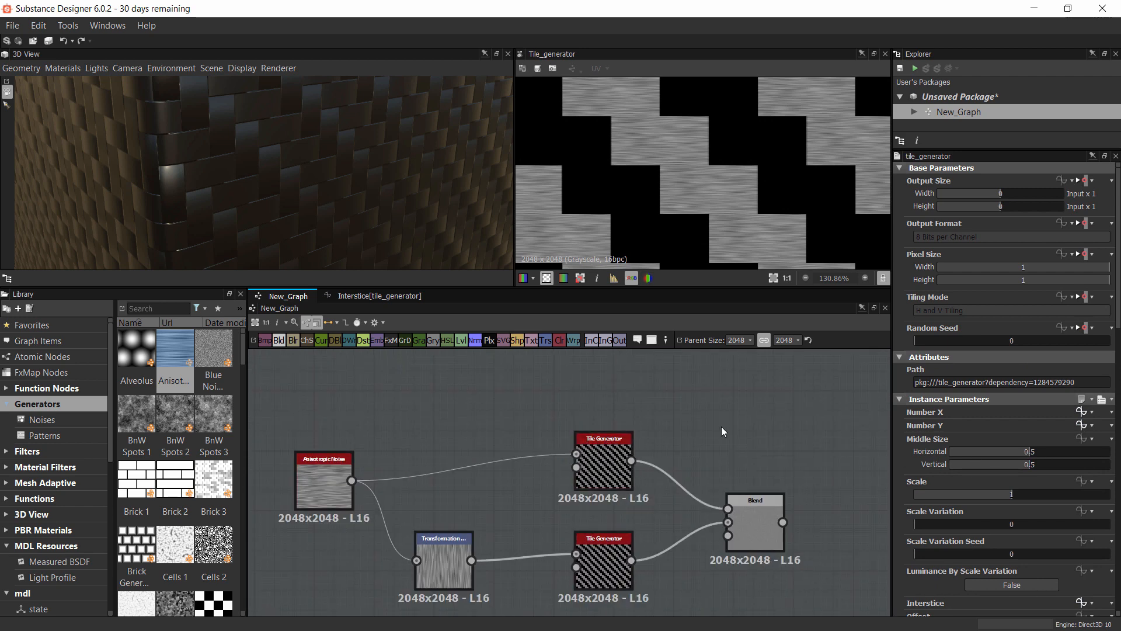
left_click(917, 396)
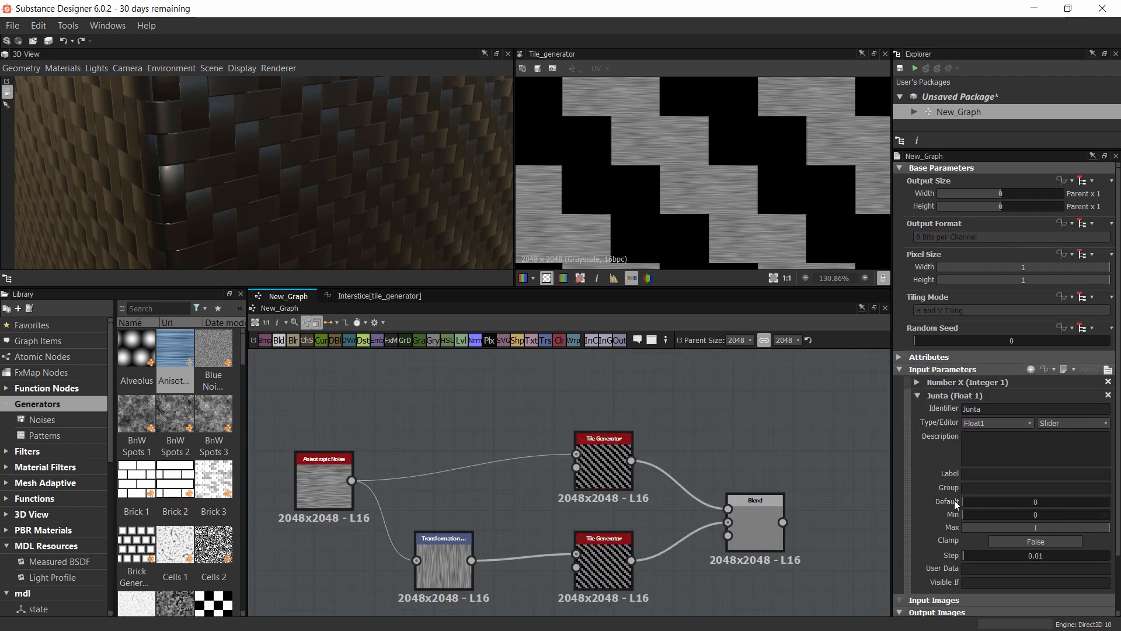
left_click(966, 501)
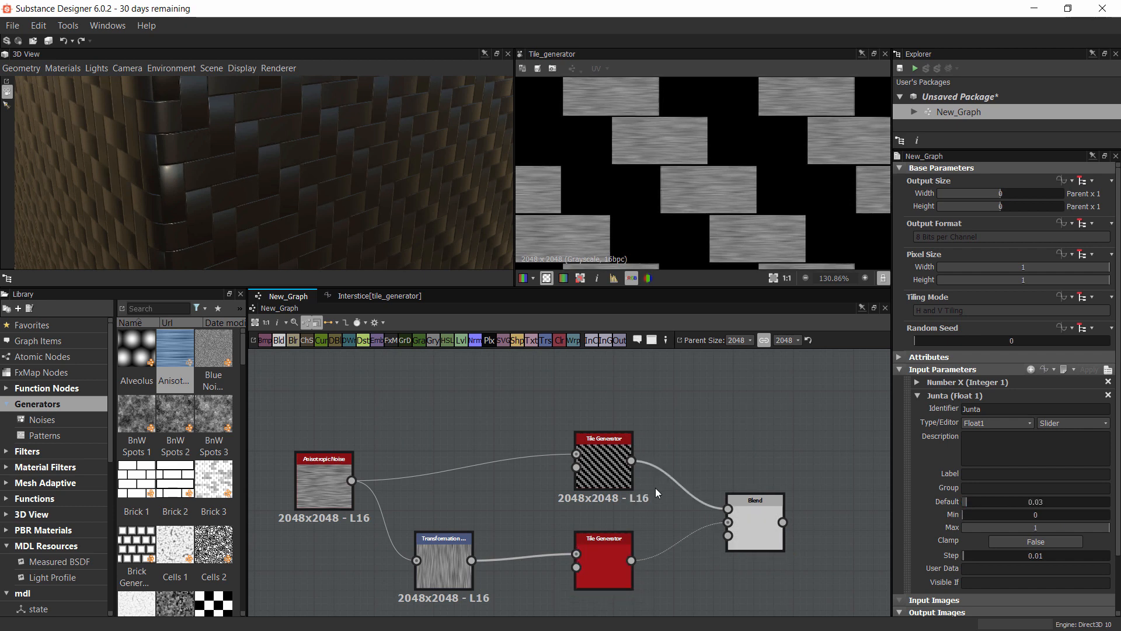
double_click(781, 536)
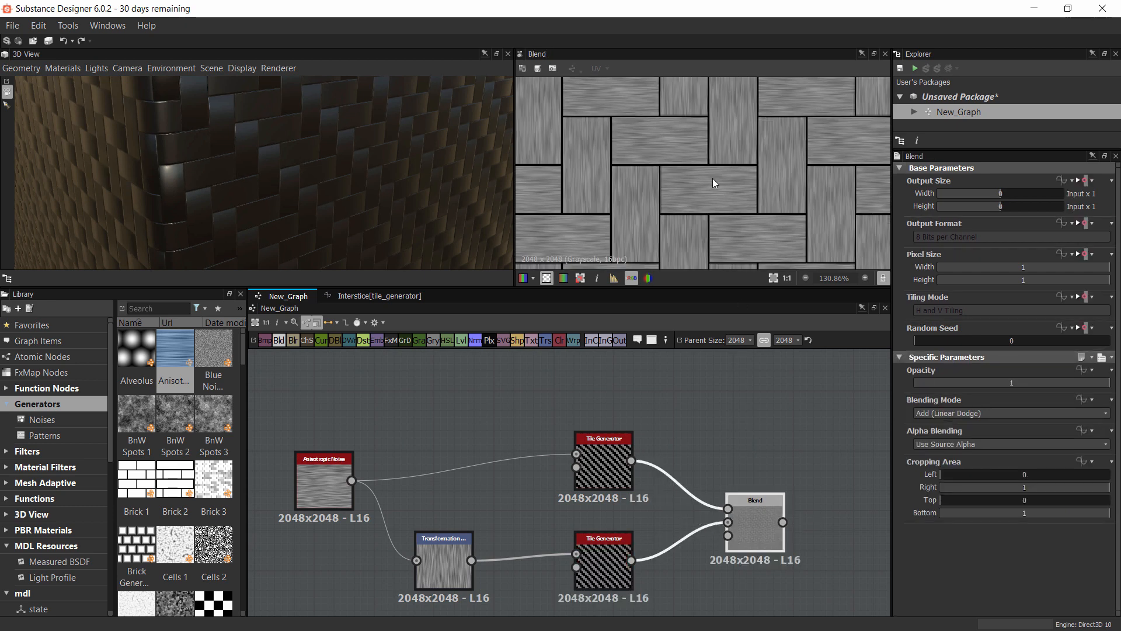
middle_click_drag(758, 494, 679, 443)
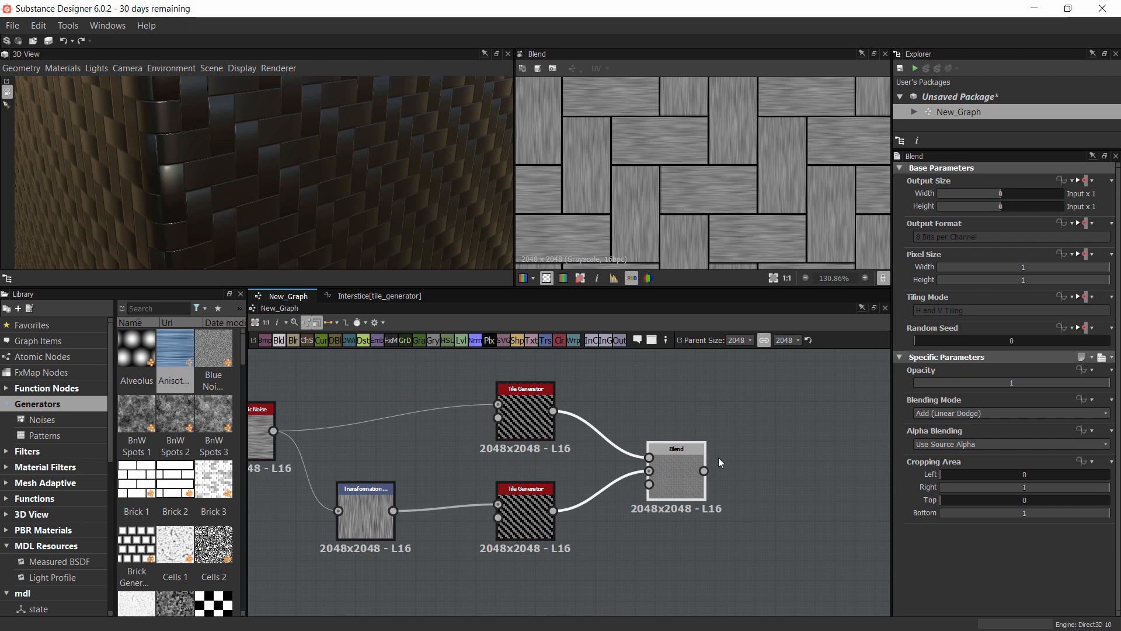
Set the Junta input parameter's default back to 0 and check the tile edges in the Blend up close
left_click(777, 420)
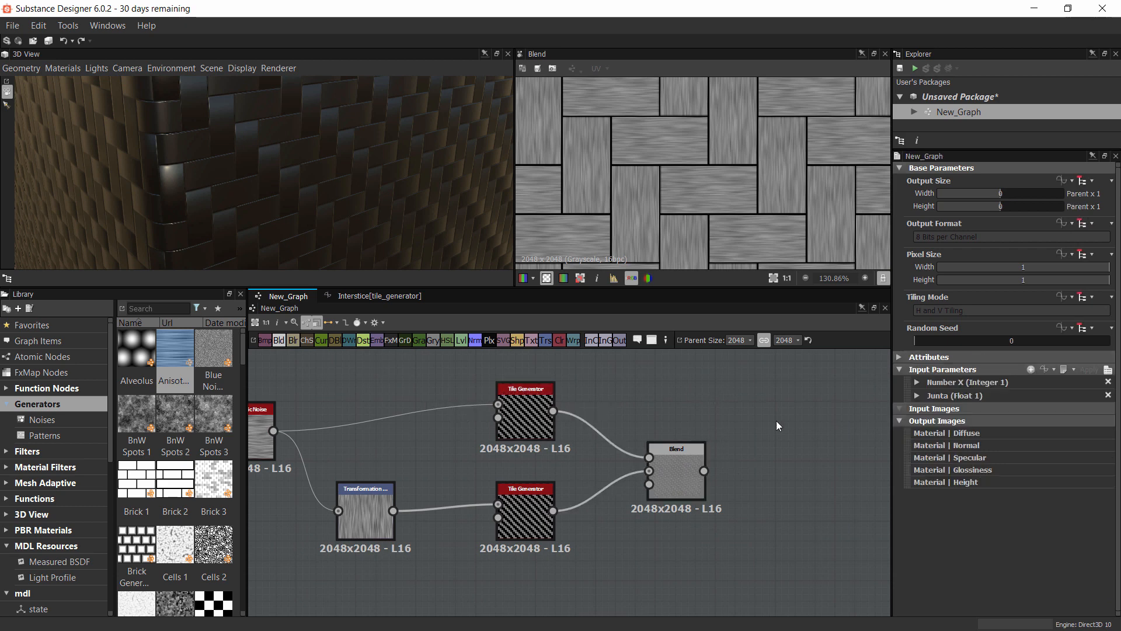
left_click(918, 396)
left_click(682, 471)
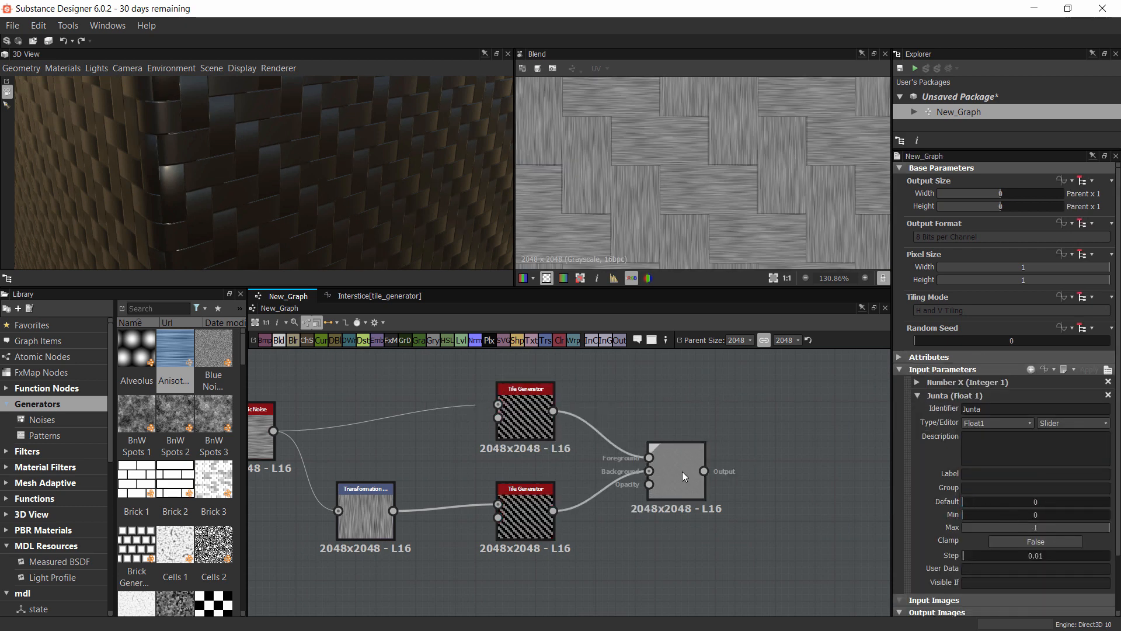
scroll(713, 198, "up", 3)
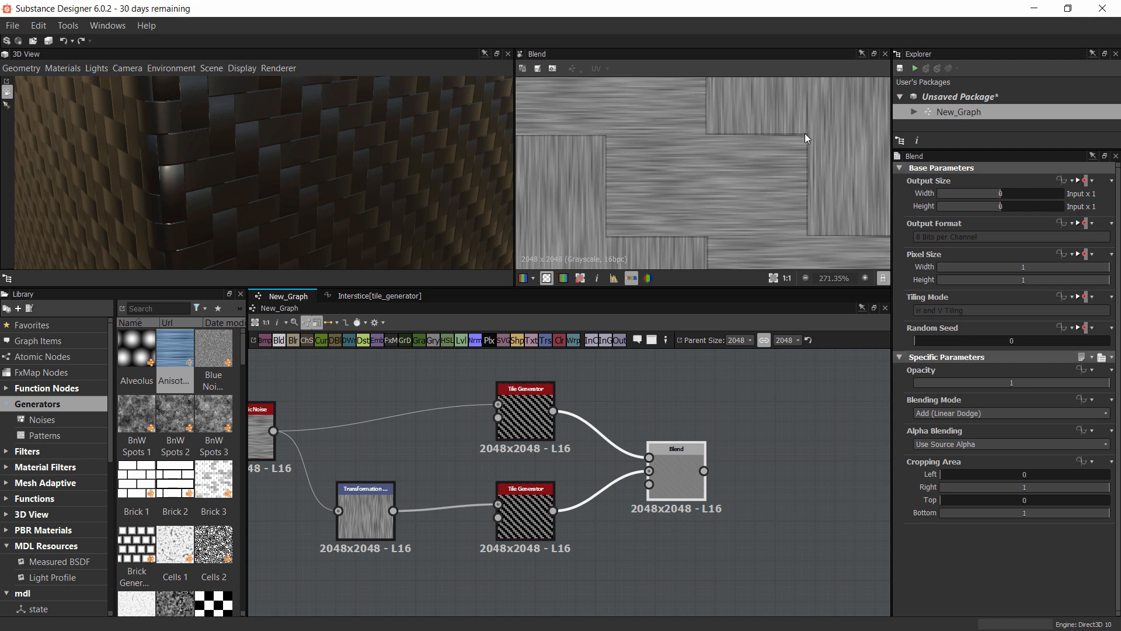
scroll(776, 418, "down", 3)
Disconnect both copied Tile Generators from the Blend and spread the noise weave nodes apart
middle_click_drag(717, 446, 567, 479)
scroll(608, 493, "up", 2)
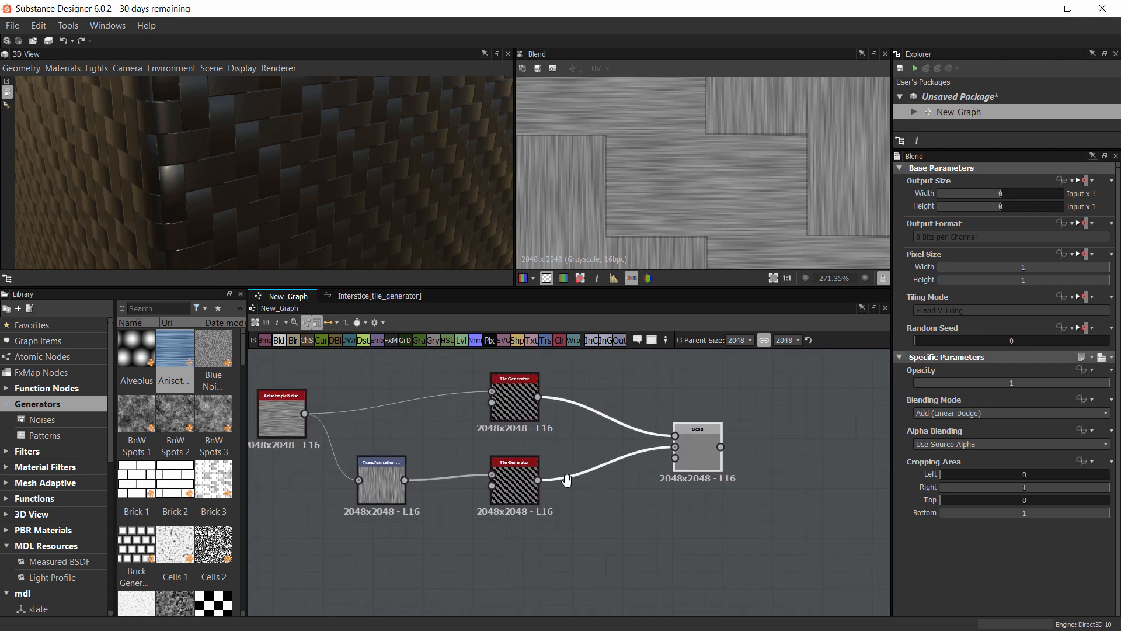
left_click(605, 498)
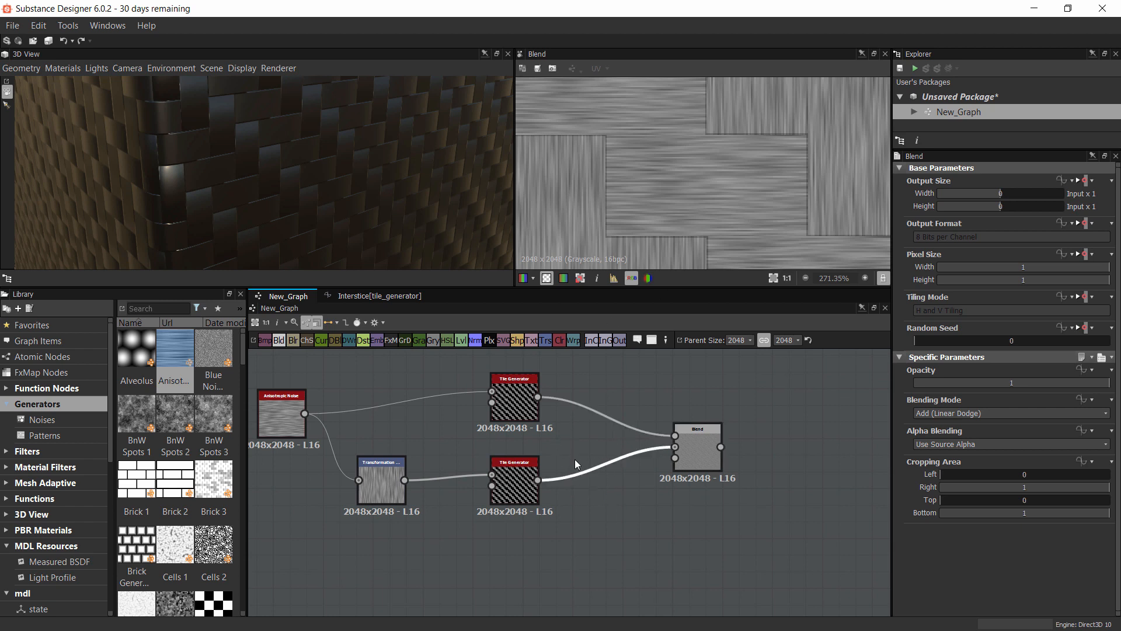
key("Delete")
left_click_drag(690, 462, 655, 478)
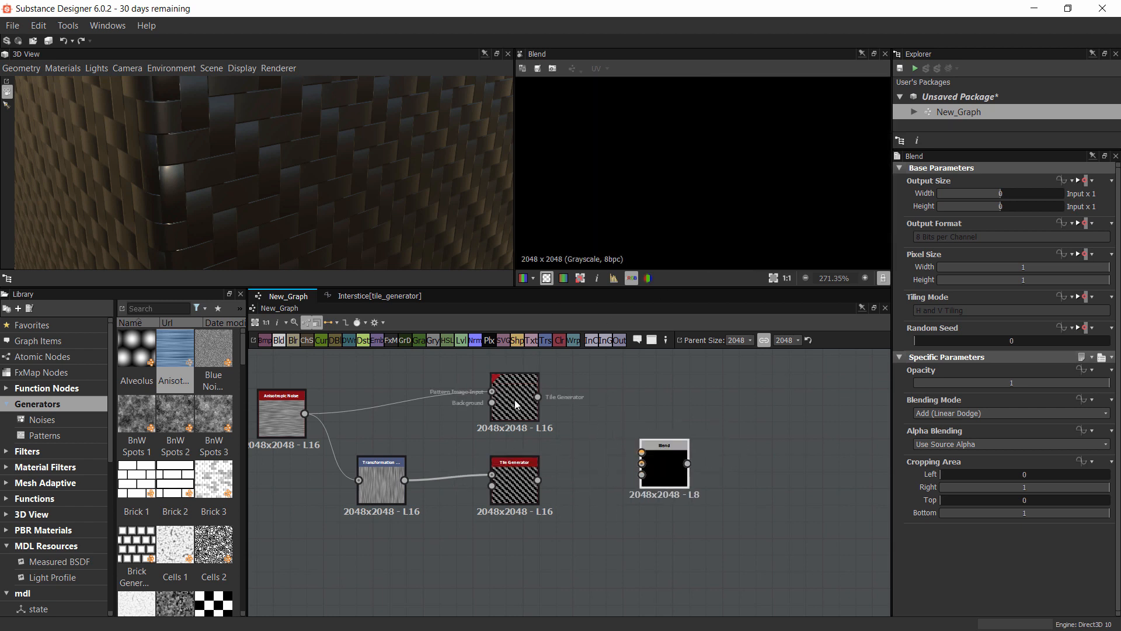
left_click_drag(520, 408, 537, 409)
left_click_drag(534, 496, 517, 579)
left_click_drag(380, 487, 363, 488)
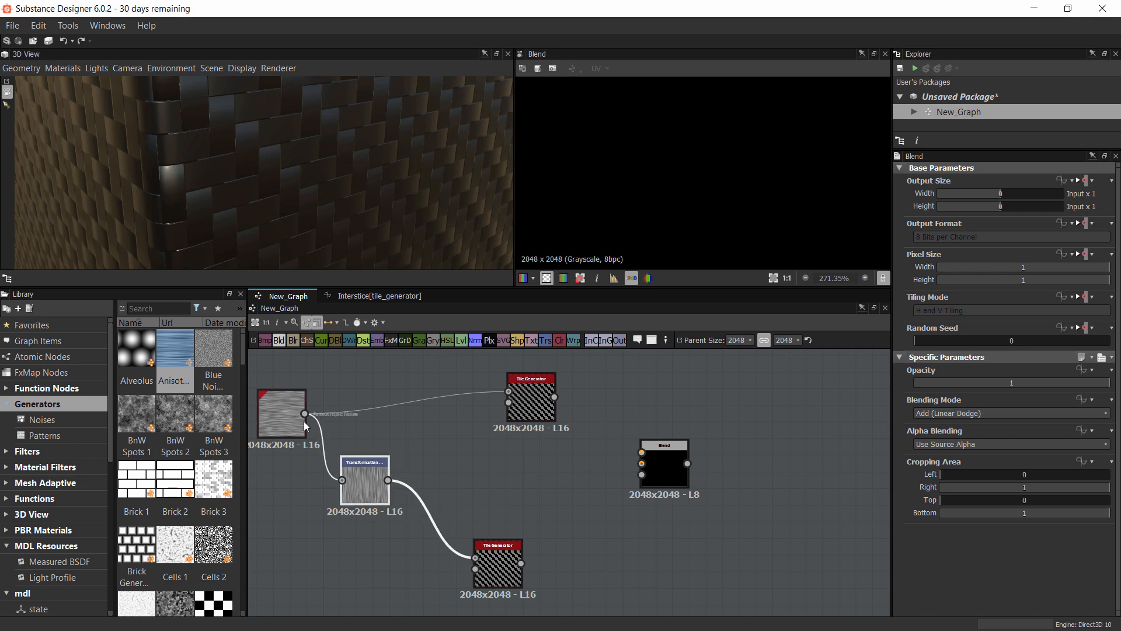
Wire the Anisotropic Noise to the Blend's foreground and the upper Tile Generator to its opacity, removing that Tile Generator's noise input
left_click_drag(593, 464, 674, 448)
left_click(499, 394)
key("Delete")
left_click_drag(523, 398, 506, 497)
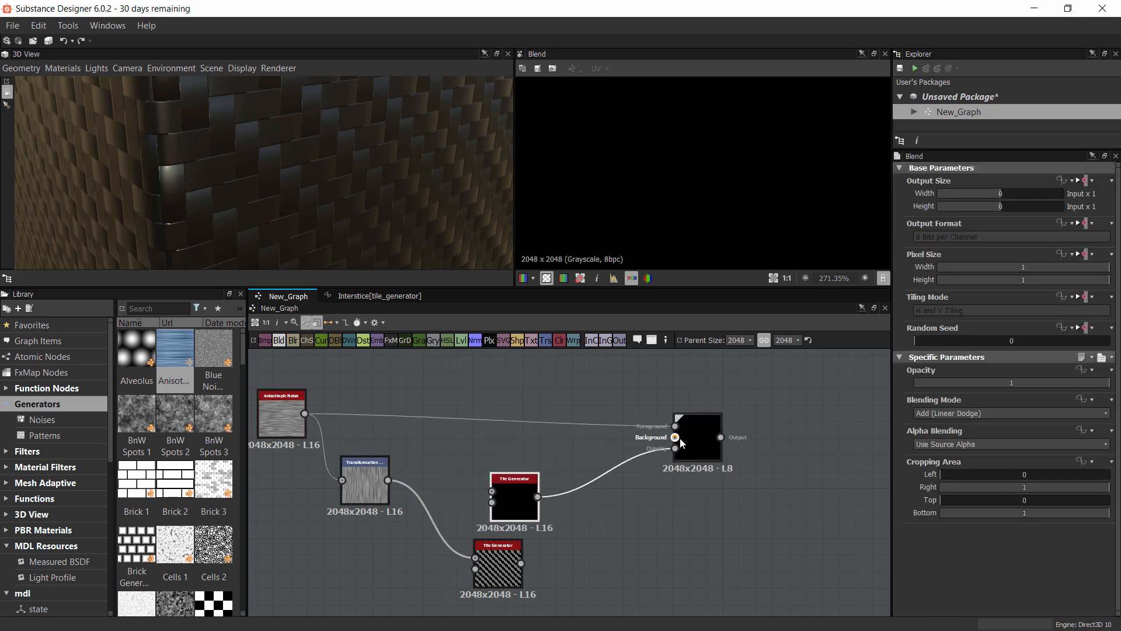
left_click_drag(689, 436, 605, 429)
Set the upper copied Tile Generator's Pattern Type to Square and preview the masked noise in the Blend
left_click(509, 506)
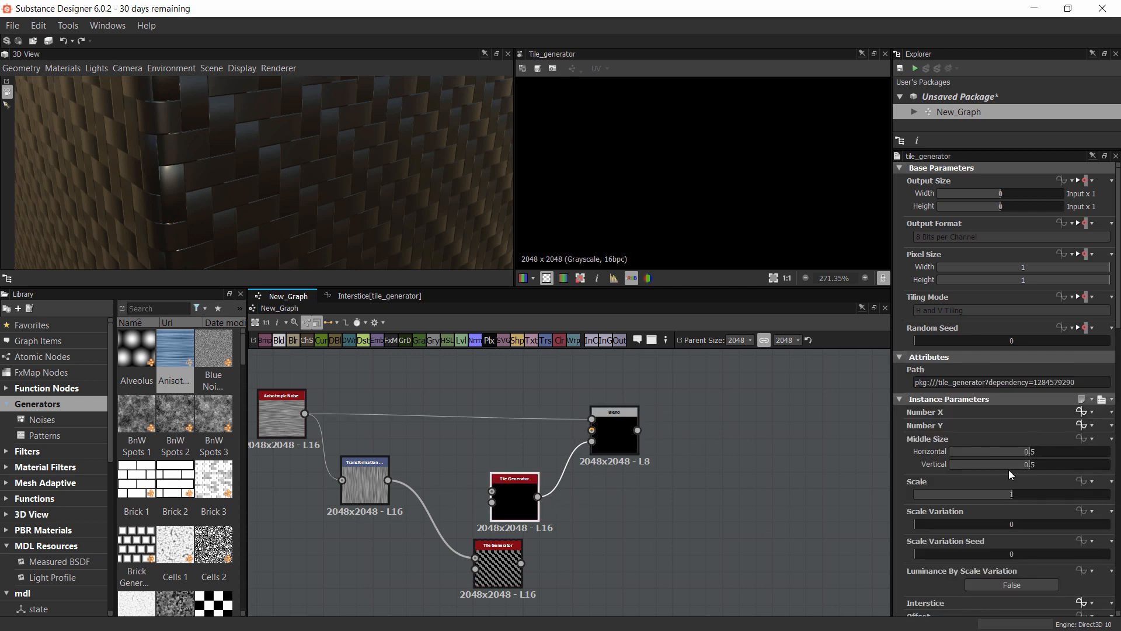
scroll(993, 502, "down", 6)
scroll(976, 535, "down", 5)
left_click(951, 416)
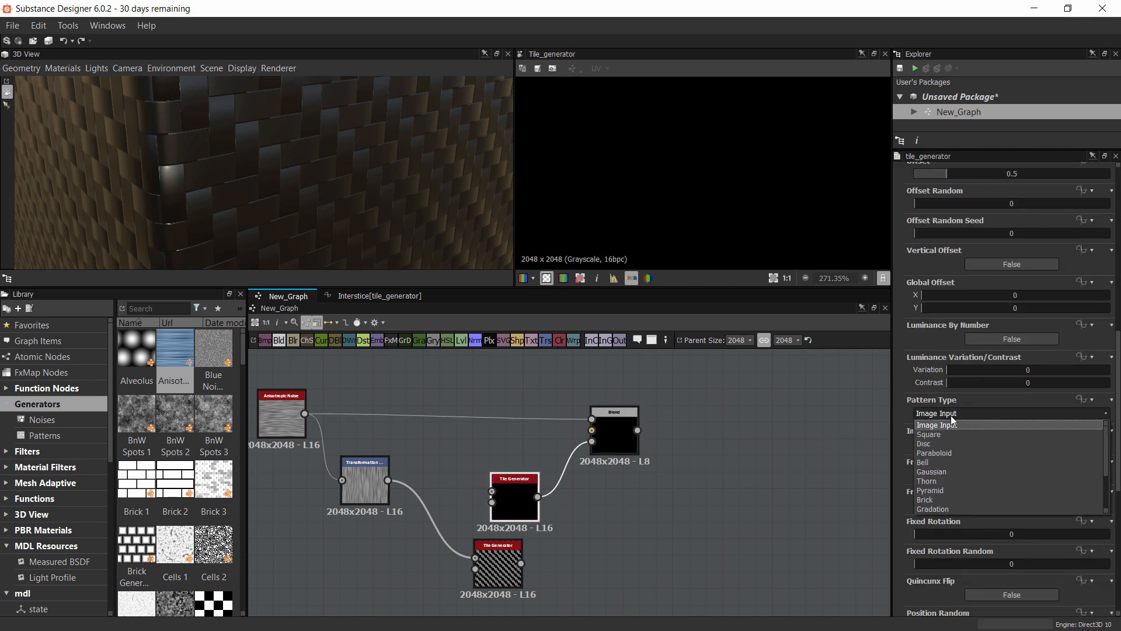
left_click(941, 436)
left_click(610, 431)
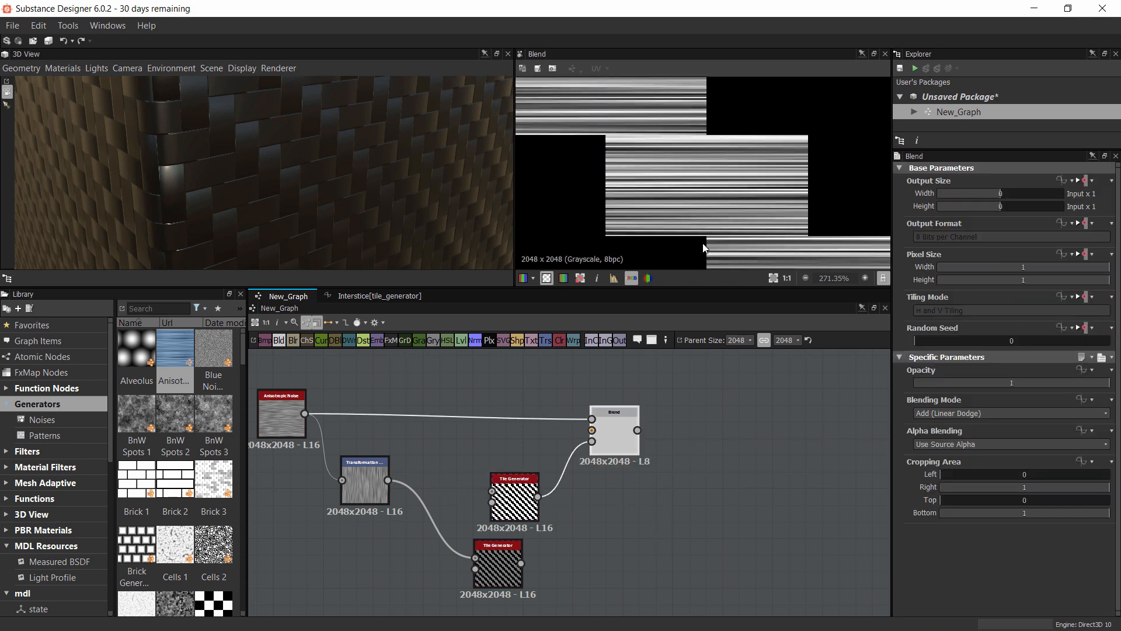
scroll(747, 216, "down", 6)
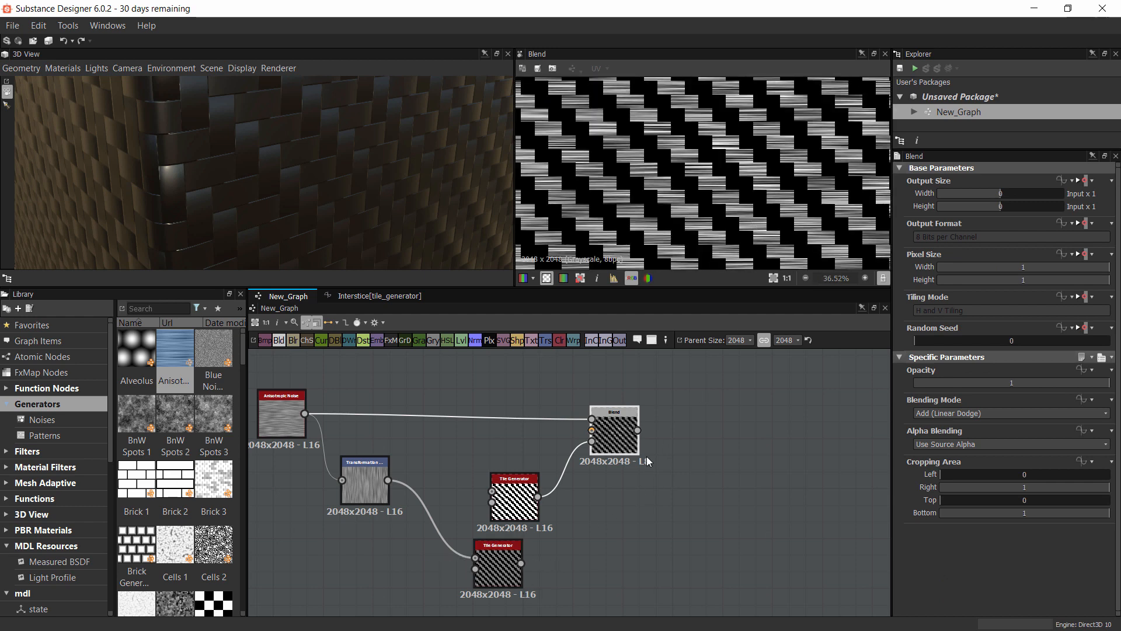
Add a second Blend node after the masked one and remove the Transformation 2D link from the lower Tile Generator
left_click(487, 377)
left_click(288, 340)
left_click_drag(564, 467, 706, 467)
left_click_drag(474, 558, 499, 562)
left_click(499, 562)
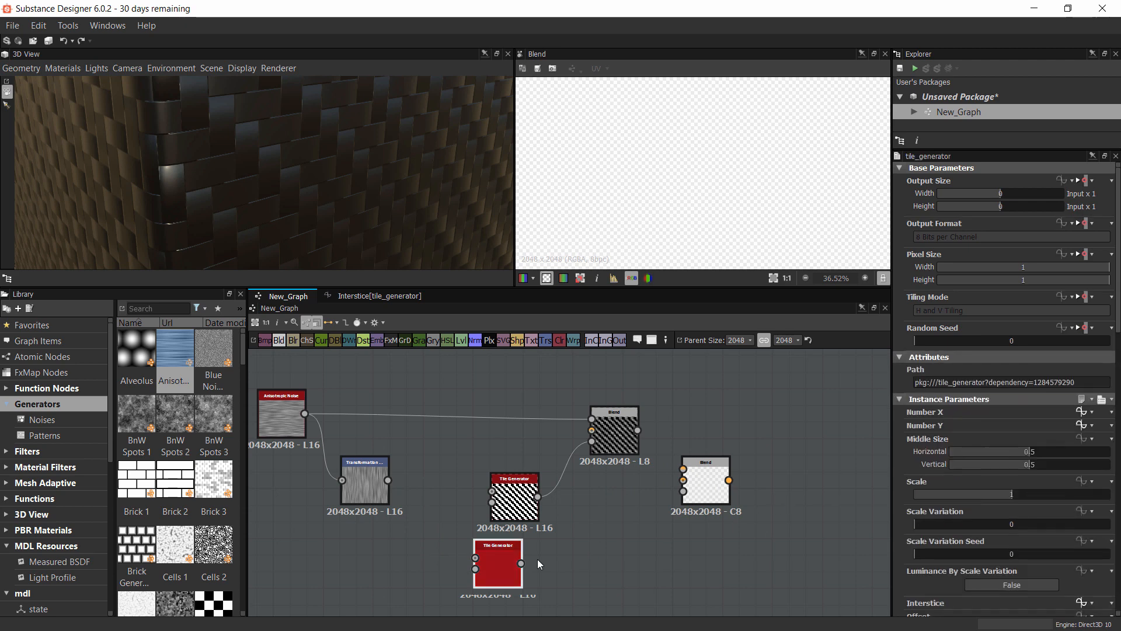
Set the lower copied Tile Generator's Pattern Type to Square
scroll(970, 446, "down", 7)
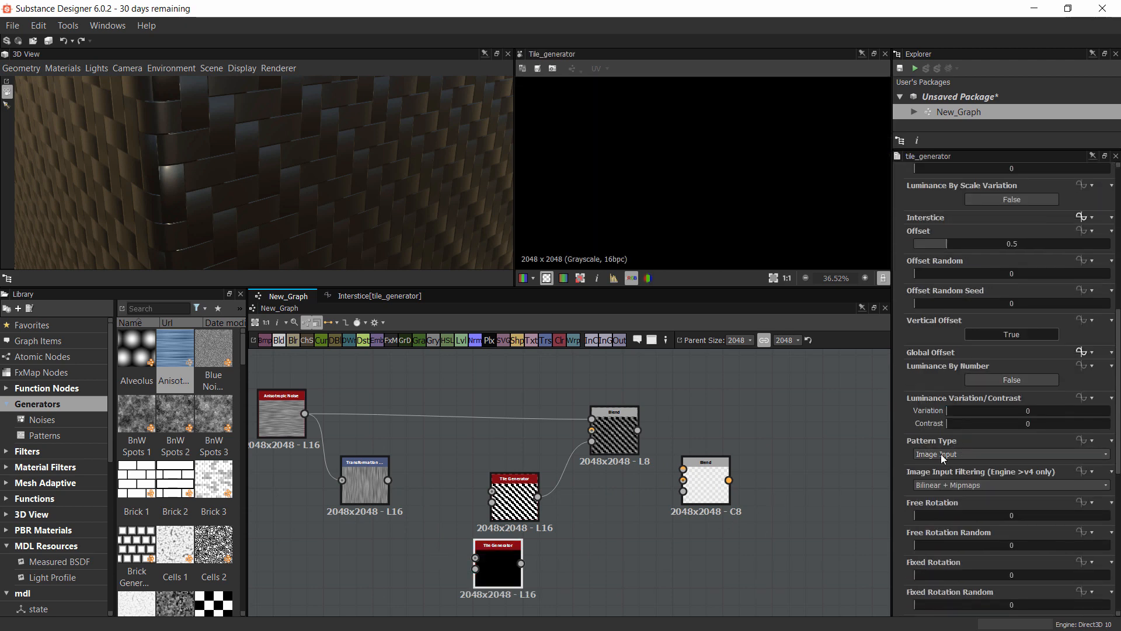
left_click(941, 454)
left_click(930, 475)
Wire the rotated noise, first Blend and lower Tile Generator into the new Blend's foreground, background and opacity, and preview the result up close
left_click_drag(510, 562, 730, 438)
double_click(733, 460)
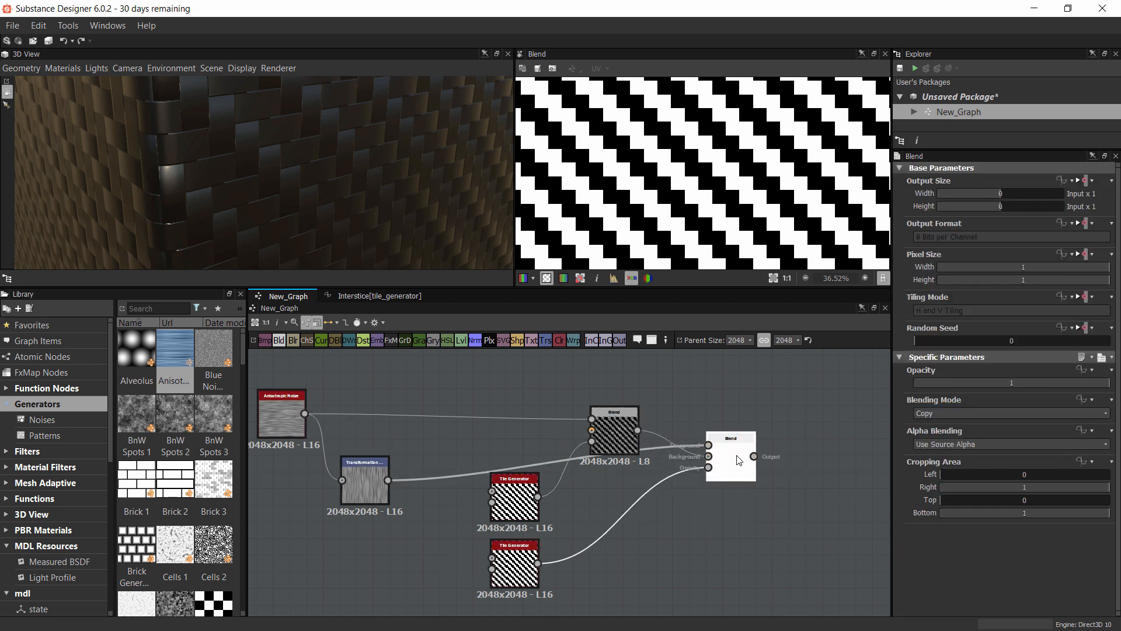
scroll(714, 176, "up", 10)
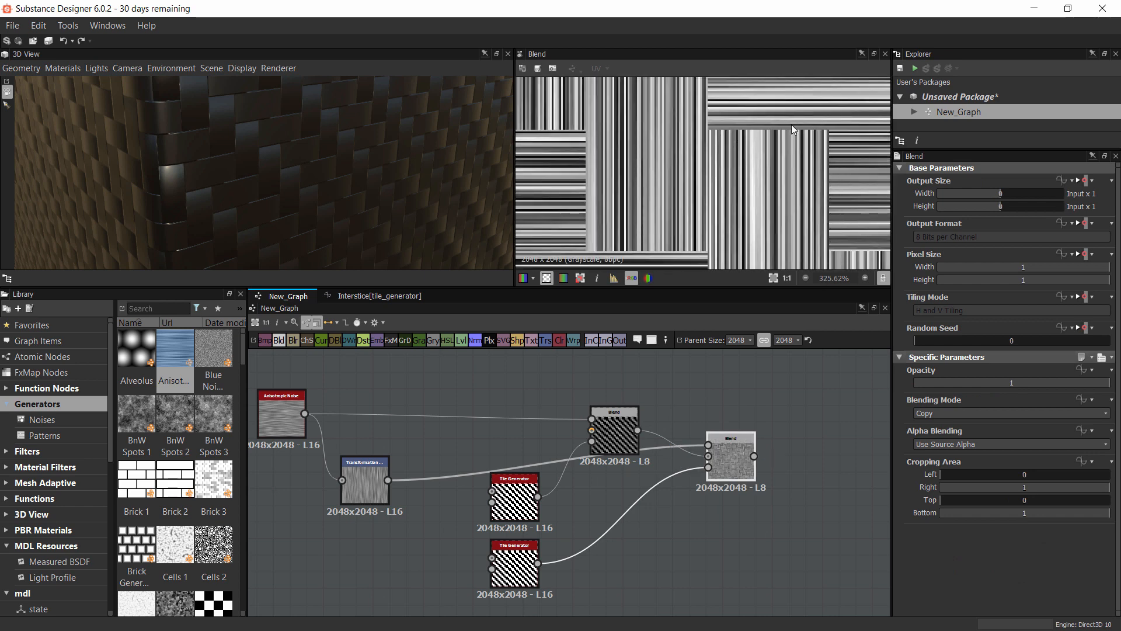
Tidy the noise branch by moving its Tile Generators, Transformation 2D and both Blend nodes into a compact layout
scroll(602, 475, "down", 3)
left_click_drag(549, 488, 503, 468)
left_click_drag(418, 444, 439, 431)
left_click_drag(506, 468, 471, 483)
left_click_drag(557, 529, 510, 530)
left_click_drag(608, 439, 574, 429)
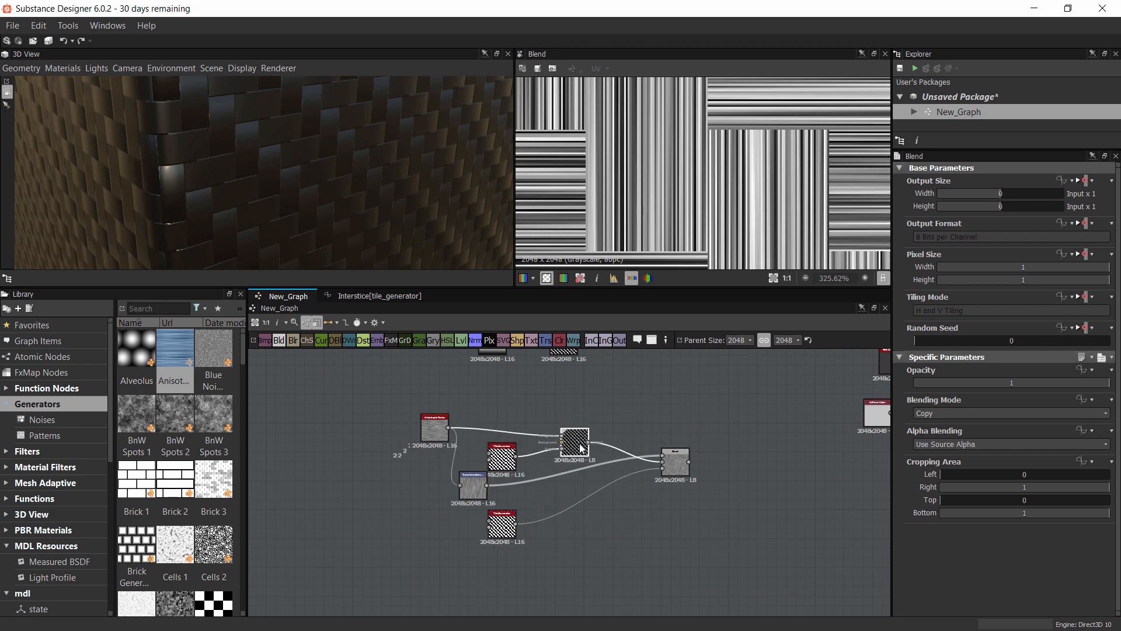
left_click_drag(689, 464, 643, 477)
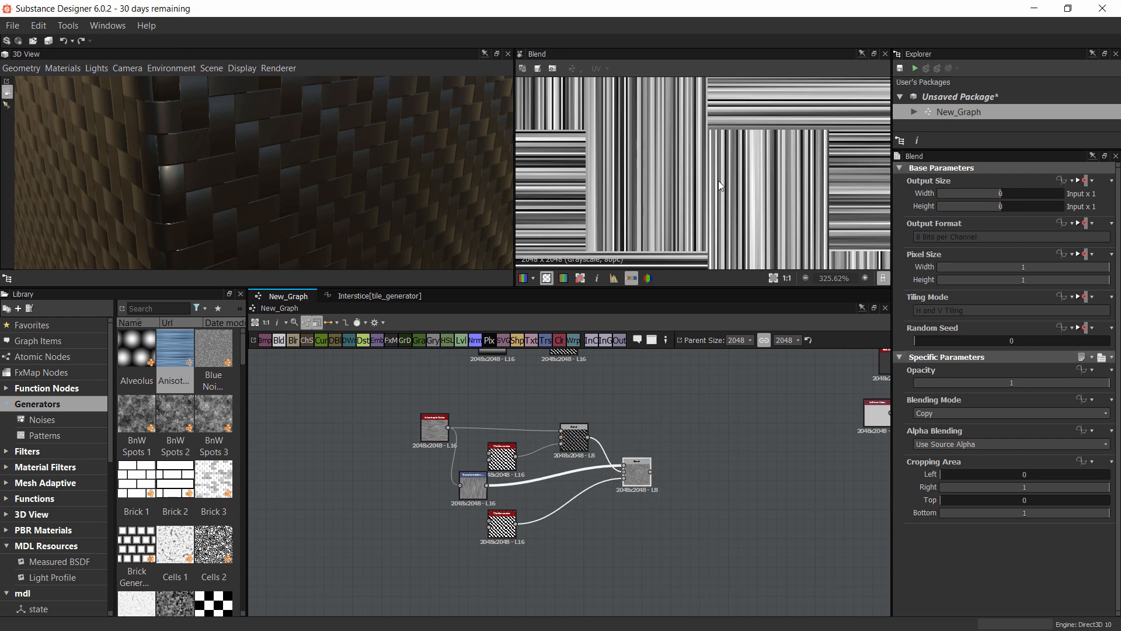
Preview the Normal and combined noise Blend outputs, and add a new Blend node between the weave and noise branches
scroll(719, 181, "down", 5)
scroll(752, 392, "down", 5)
middle_click_drag(752, 392, 634, 478)
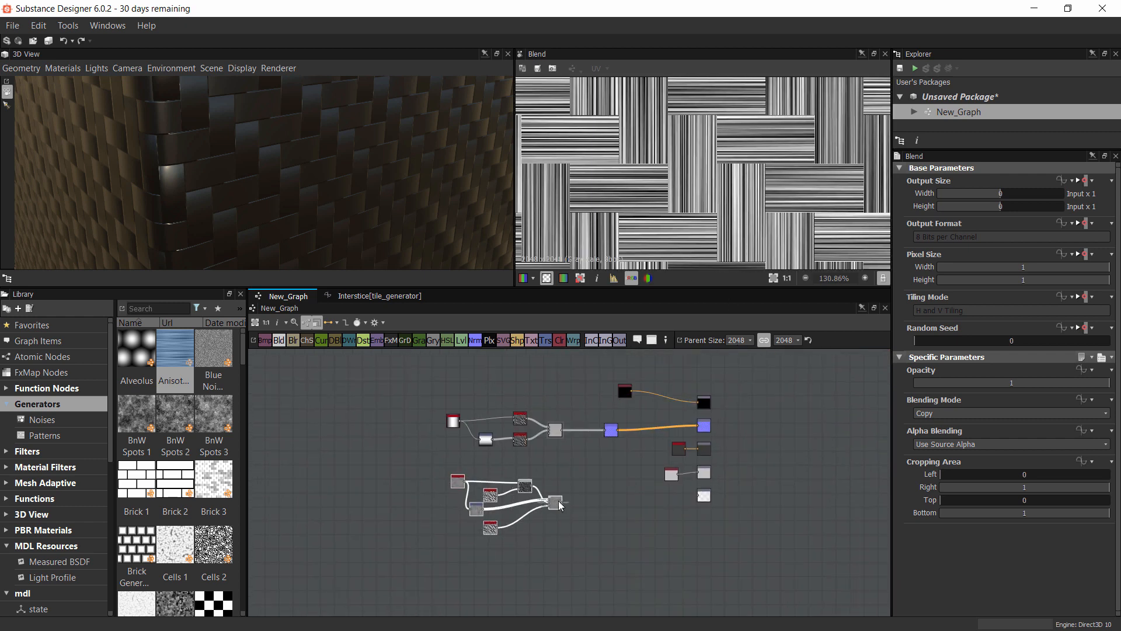
scroll(563, 433, "up", 3)
double_click(661, 416)
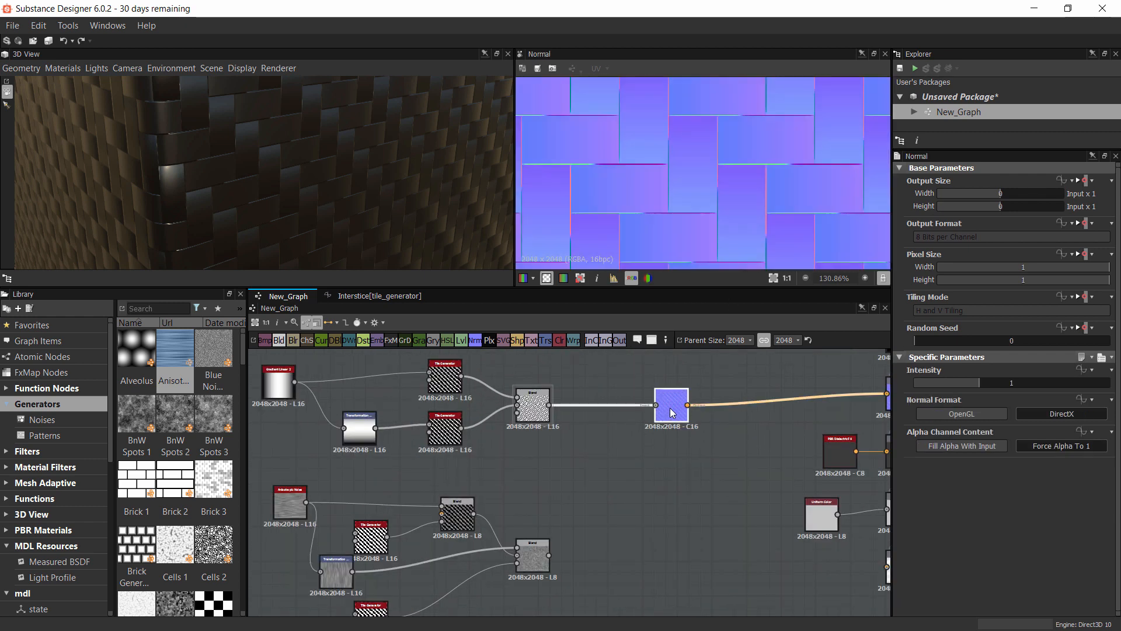
double_click(536, 556)
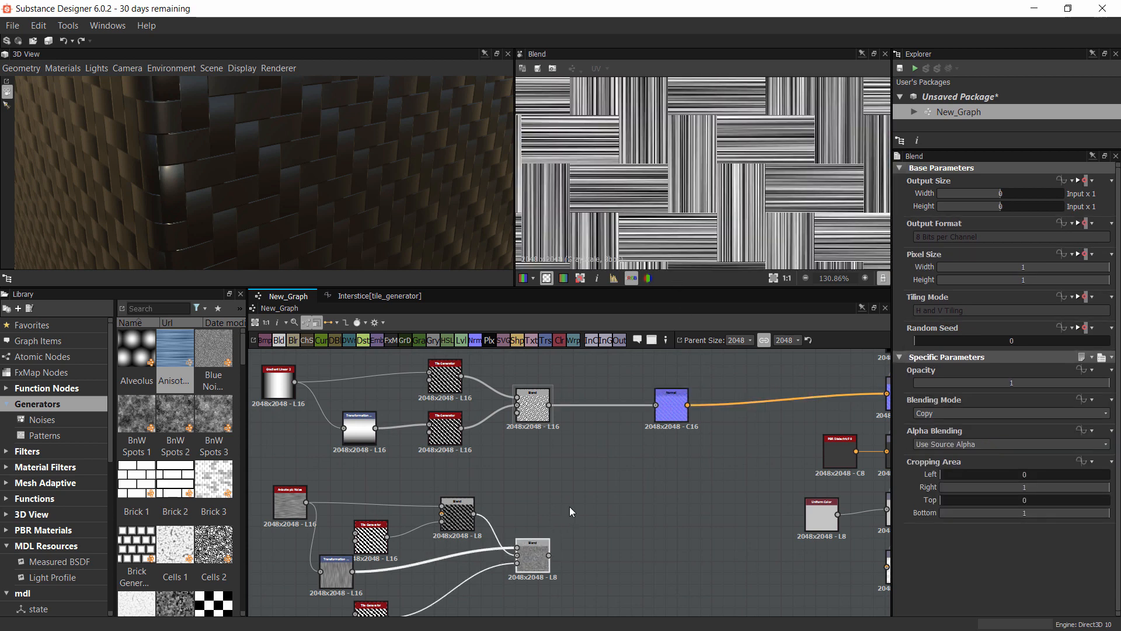
left_click(279, 340)
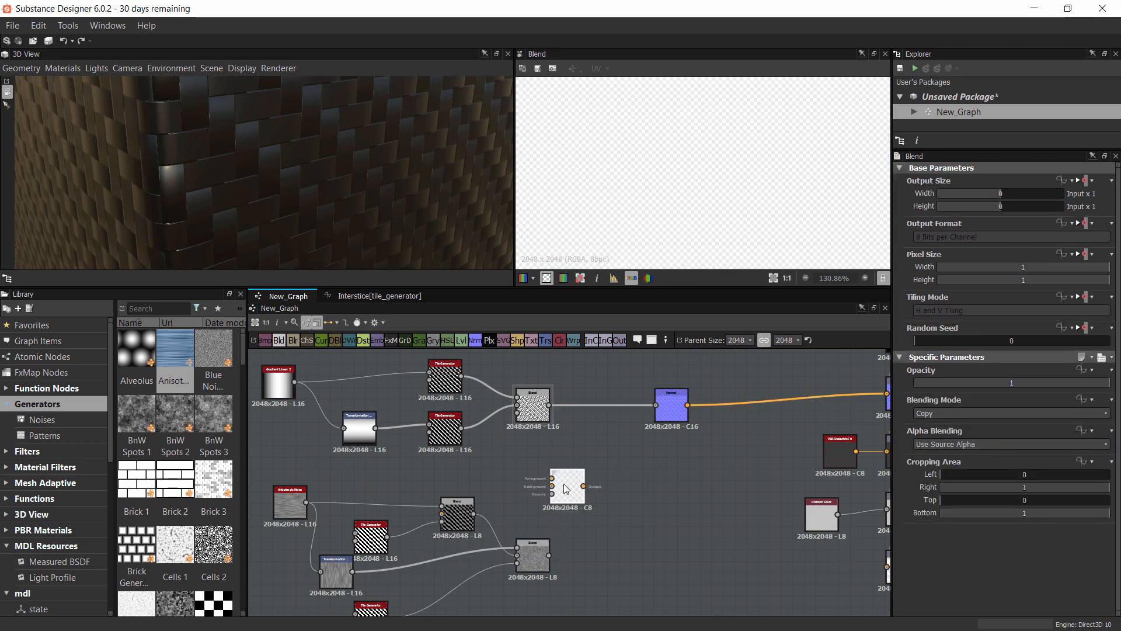
left_click_drag(566, 488, 600, 475)
Wire the weave Blend into the new Blend's background and the combined noise Blend into its foreground
scroll(563, 524, "up", 2)
middle_click_drag(548, 393, 522, 442)
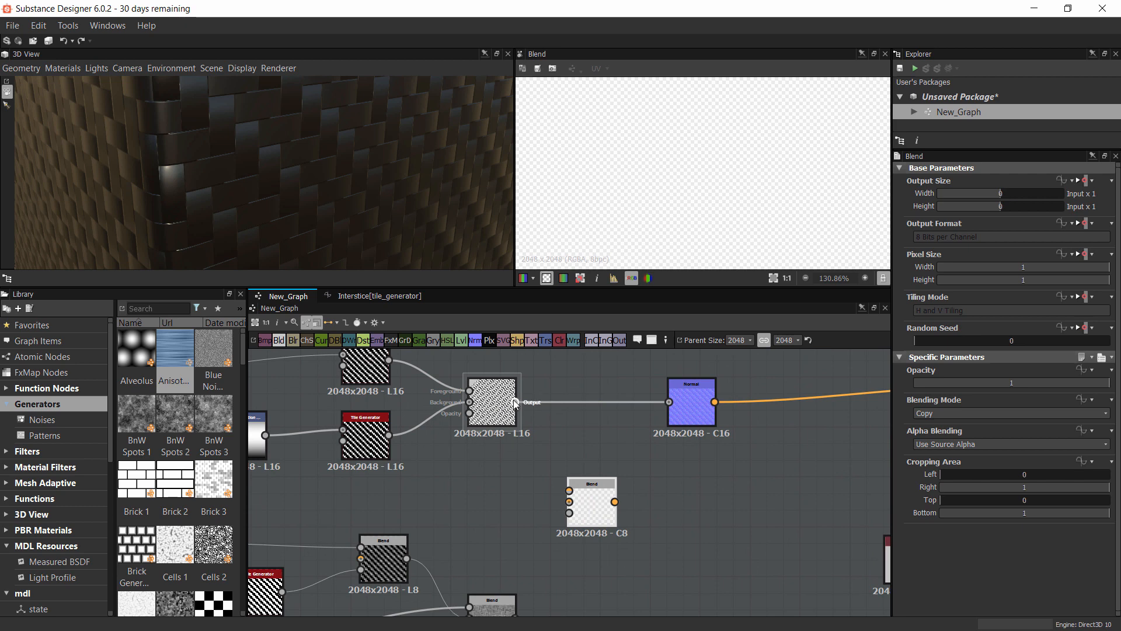
left_click_drag(515, 402, 569, 502)
middle_click_drag(653, 501, 596, 487)
left_click_drag(458, 604, 511, 489)
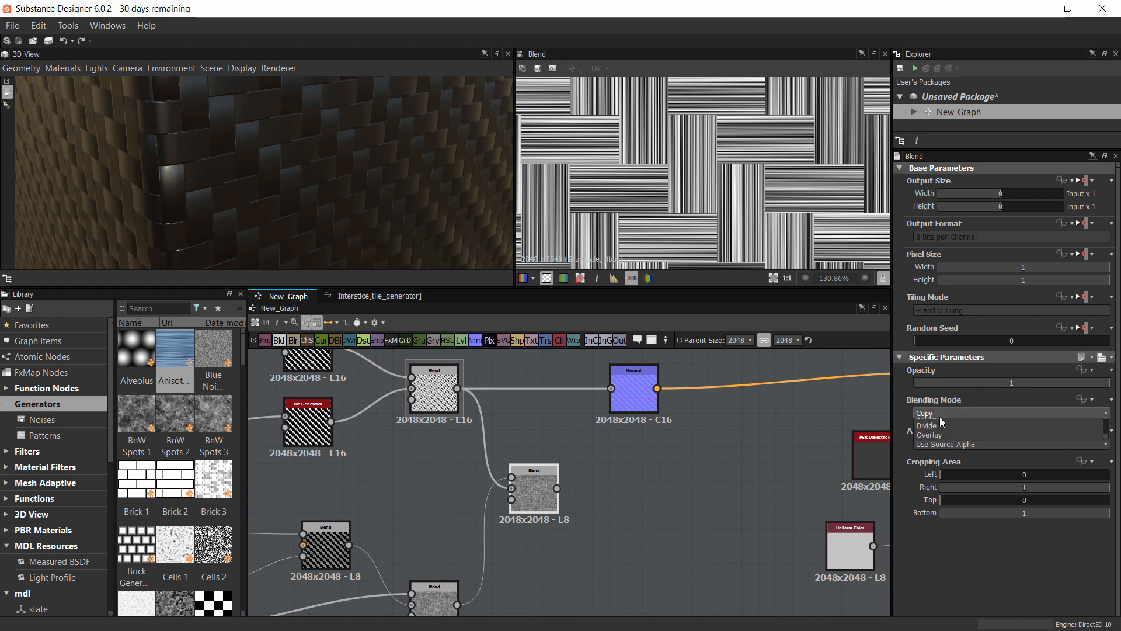
Set the new Blend's blending mode to Multiply and its opacity to 0.2
left_click(941, 416)
left_click(937, 451)
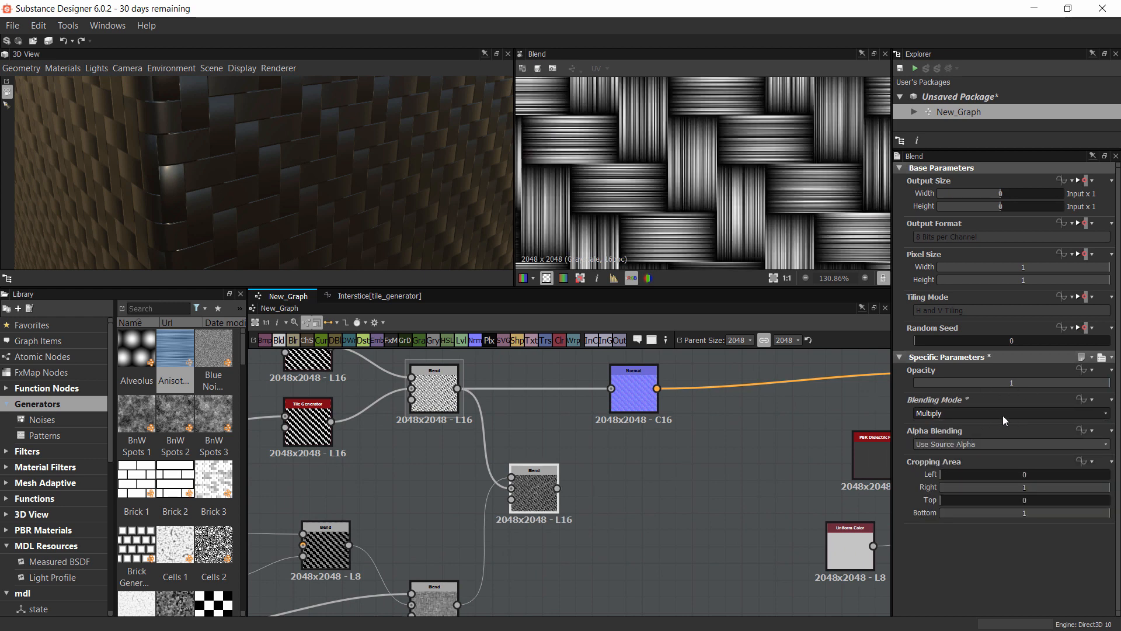
double_click(1033, 381)
type("0.1")
key("Return")
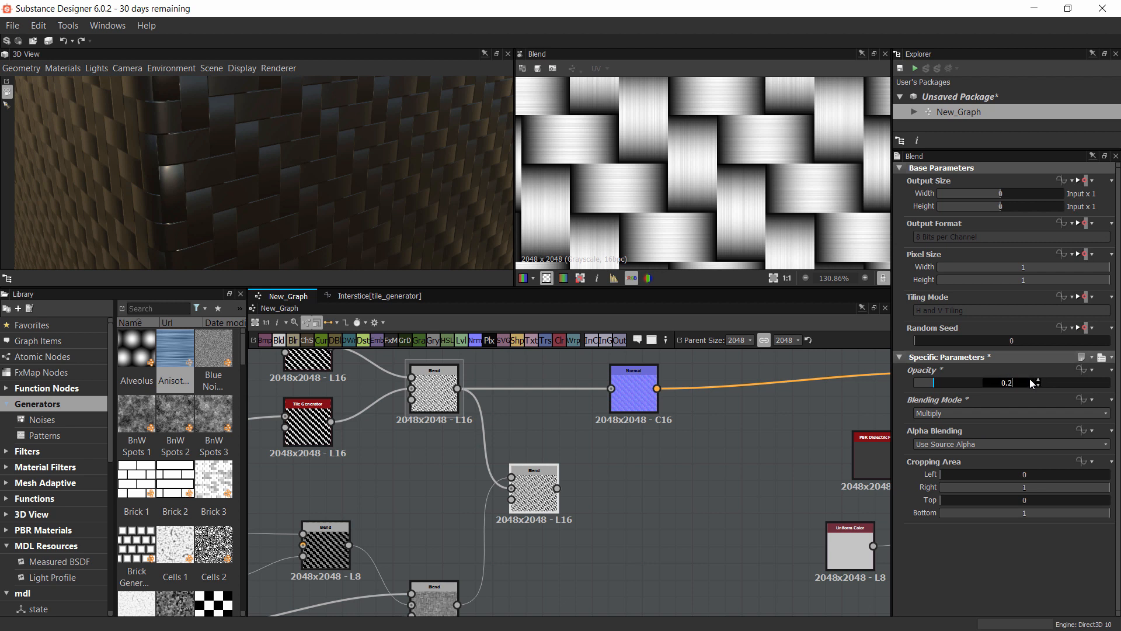
Feed the Multiply Blend into the Normal node in place of the weave Blend and inspect the fibres up close on the 3D cube
middle_click_drag(634, 518, 612, 539)
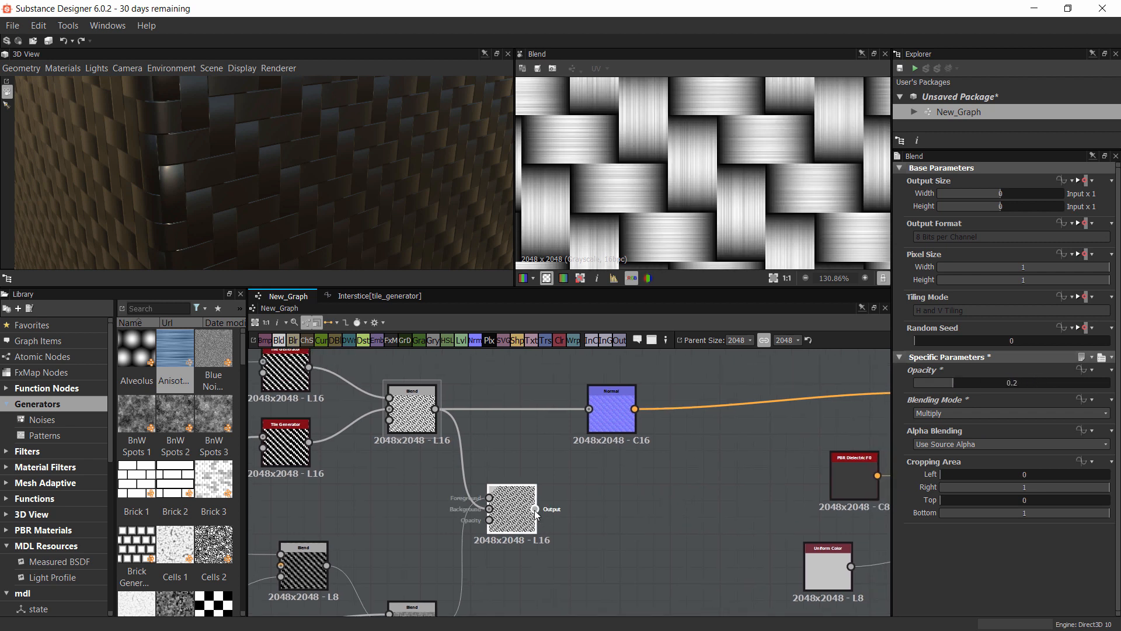
left_click_drag(535, 509, 589, 409)
scroll(333, 165, "down", 3)
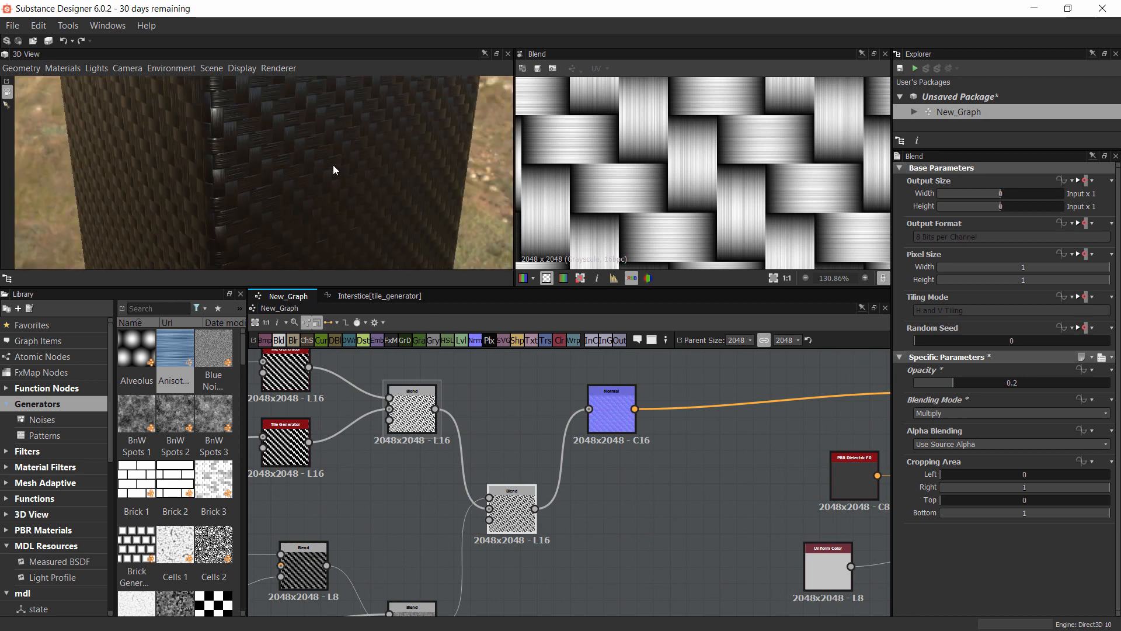
left_click_drag(333, 164, 234, 137)
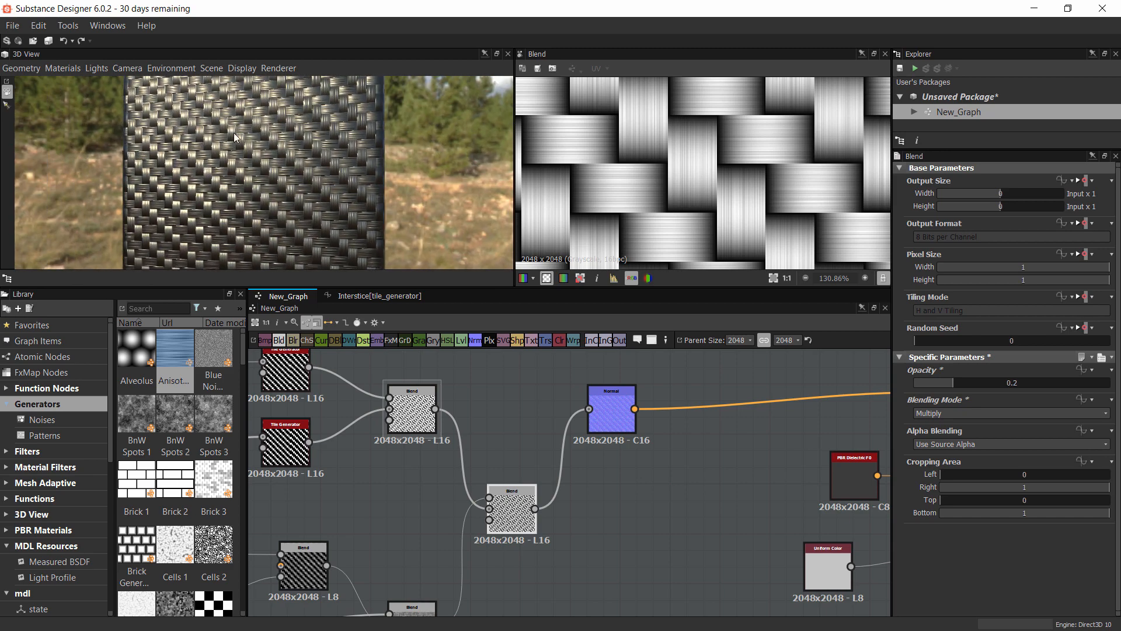
scroll(246, 138, "up", 5)
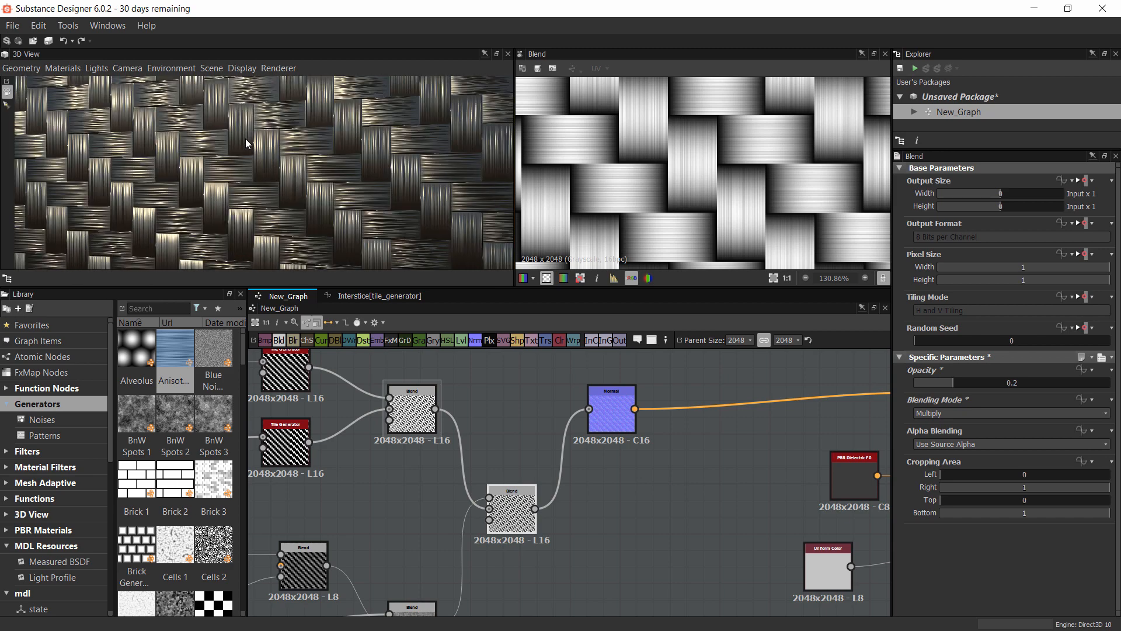
scroll(455, 470, "down", 1)
middle_click_drag(456, 470, 586, 485)
scroll(587, 486, "down", 2)
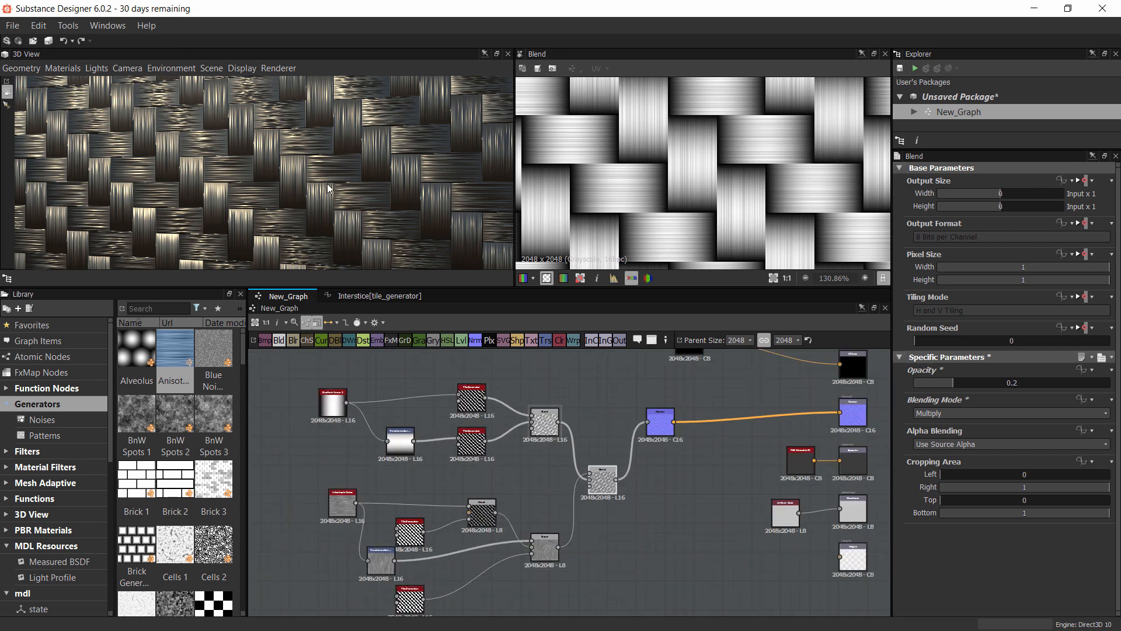
scroll(330, 189, "up", 3)
scroll(340, 160, "down", 5)
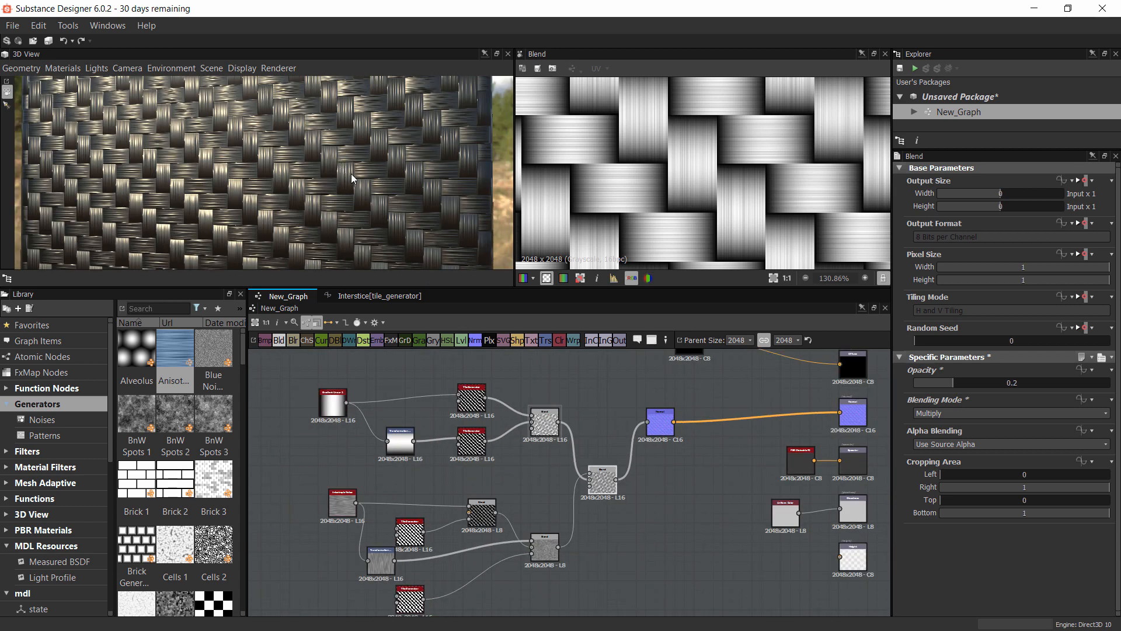
Expose the Multiply Blend's opacity as a new graph input named "Aditional Bump"
middle_click_drag(662, 425, 543, 403)
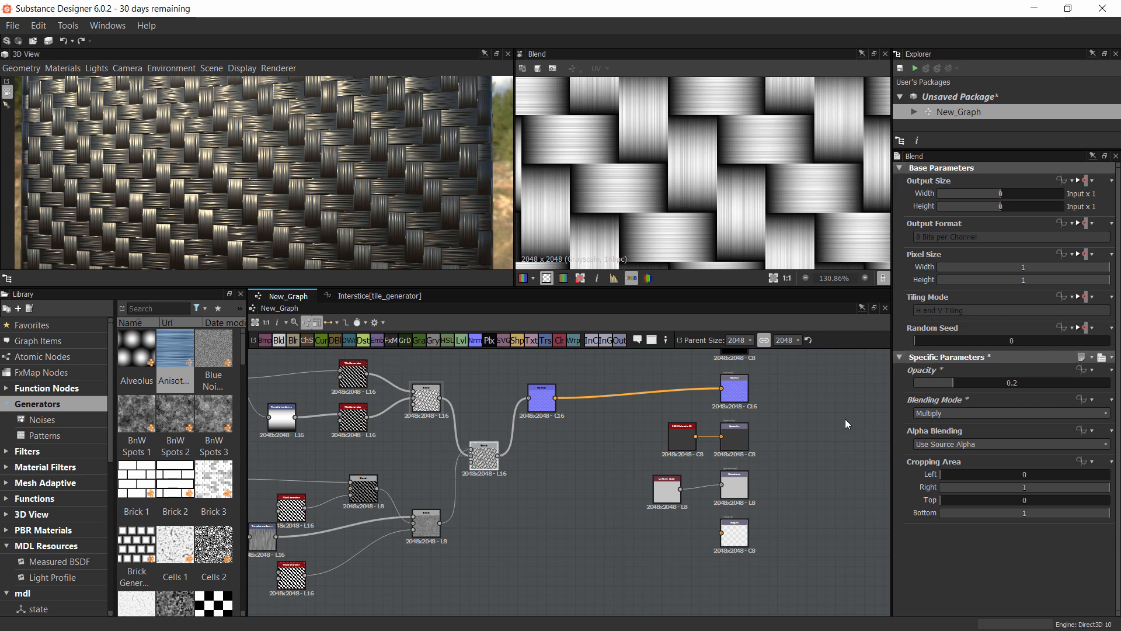
left_click(1099, 372)
left_click(1059, 500)
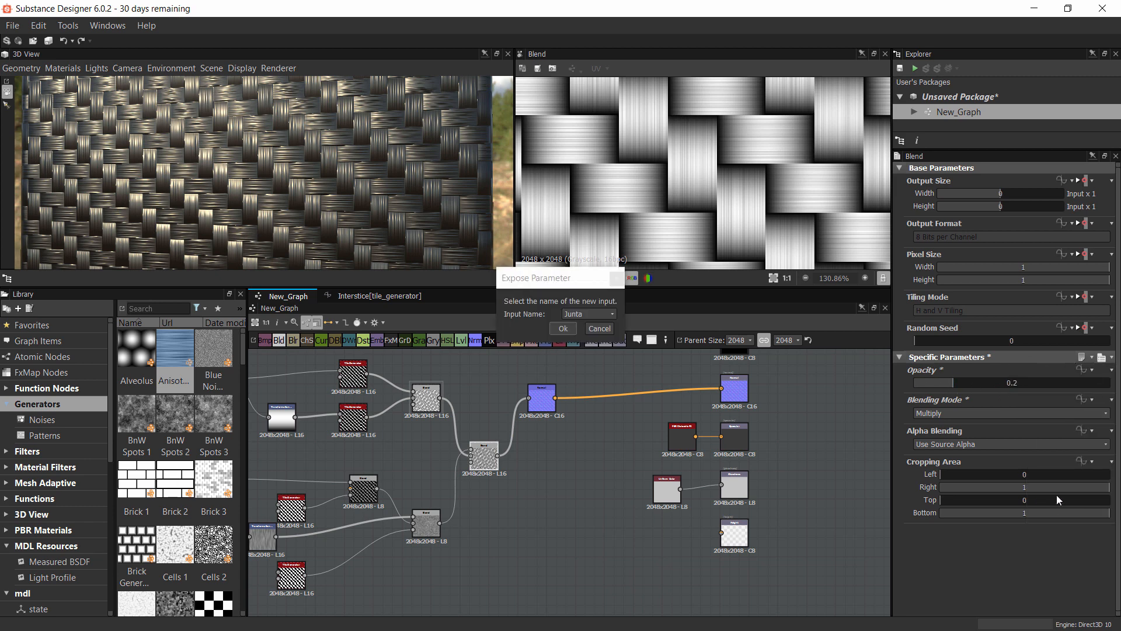
left_click(586, 314)
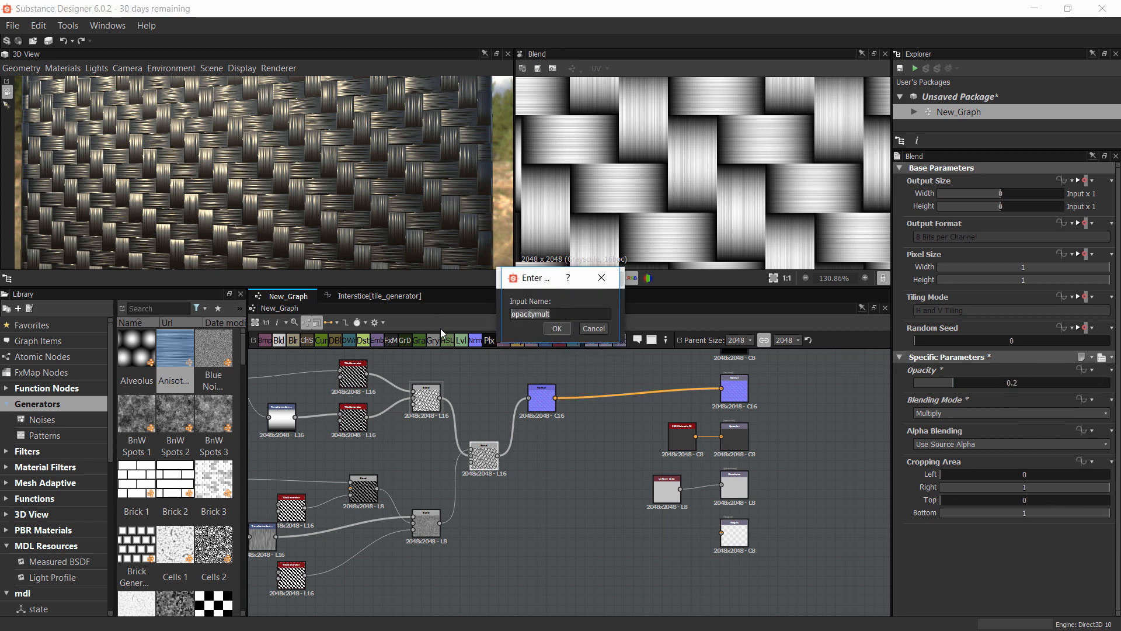
type("Aditional Bump")
key("Return")
left_click(563, 330)
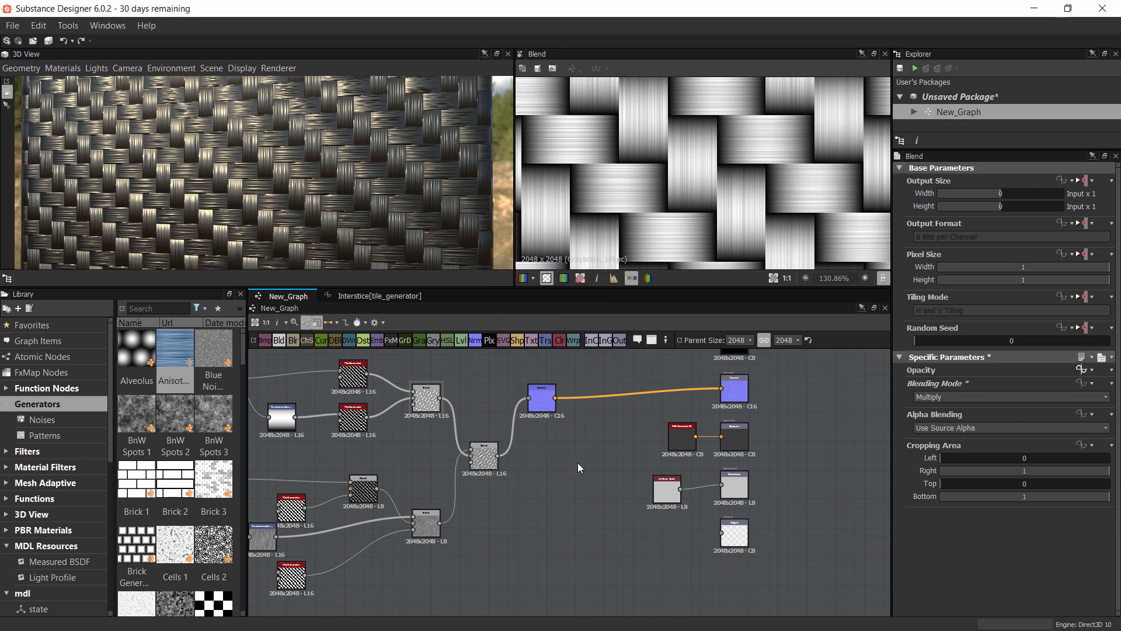
Set the Aditional_Bump graph parameter's default to 0.06 and view the whole cube in 3D
left_click(554, 458)
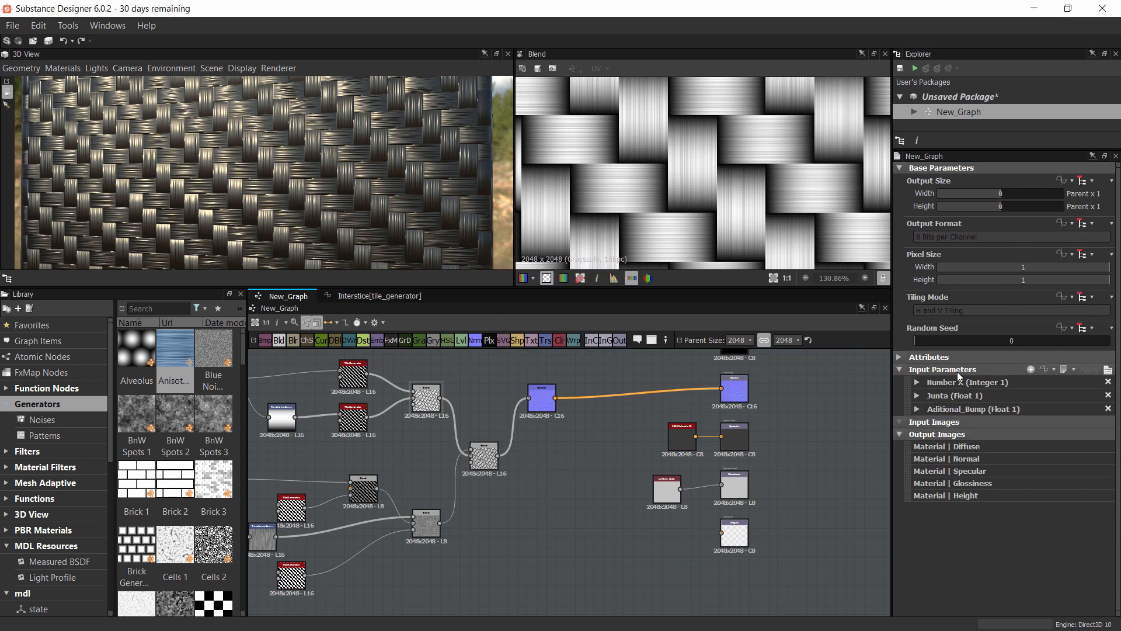
left_click(917, 409)
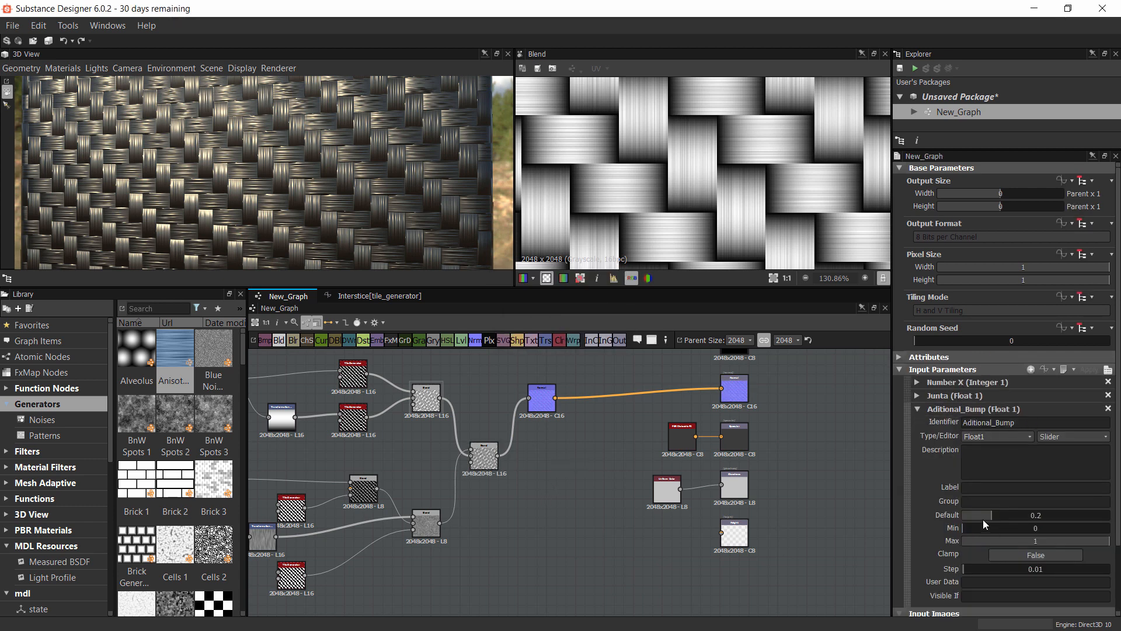
mouse_move(983, 518)
left_mouse_down()
mouse_move(922, 518)
mouse_move(1003, 515)
mouse_move(969, 516)
left_mouse_up()
scroll(439, 198, "down", 10)
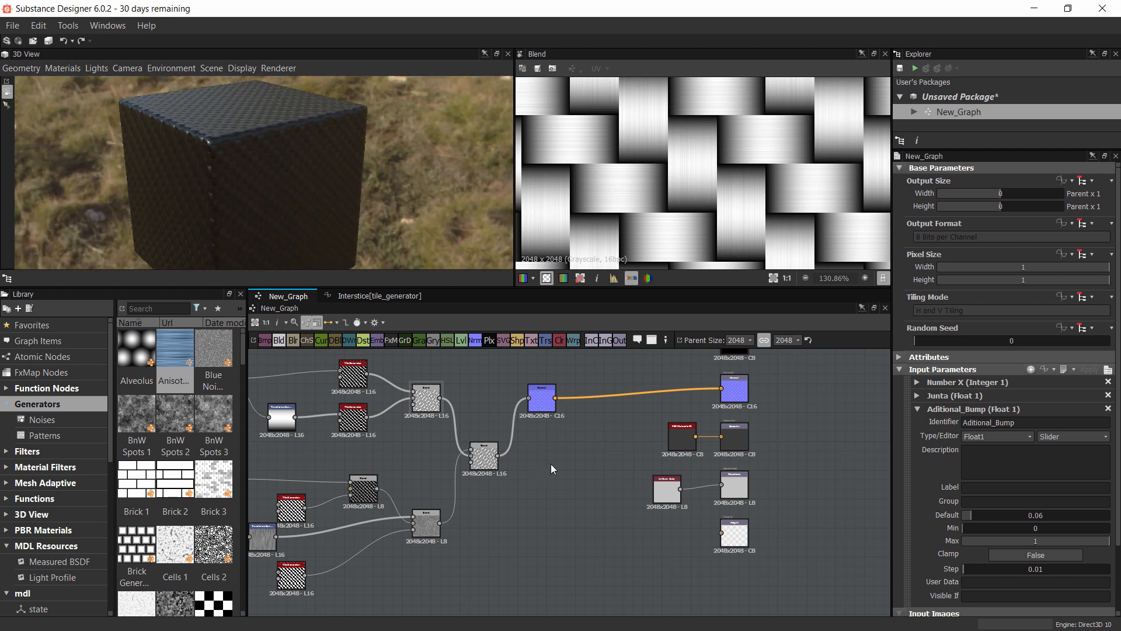
Preview the Normal node and reposition it slightly, moving the Uniform Color node closer to its output node
left_click_drag(550, 406, 550, 400)
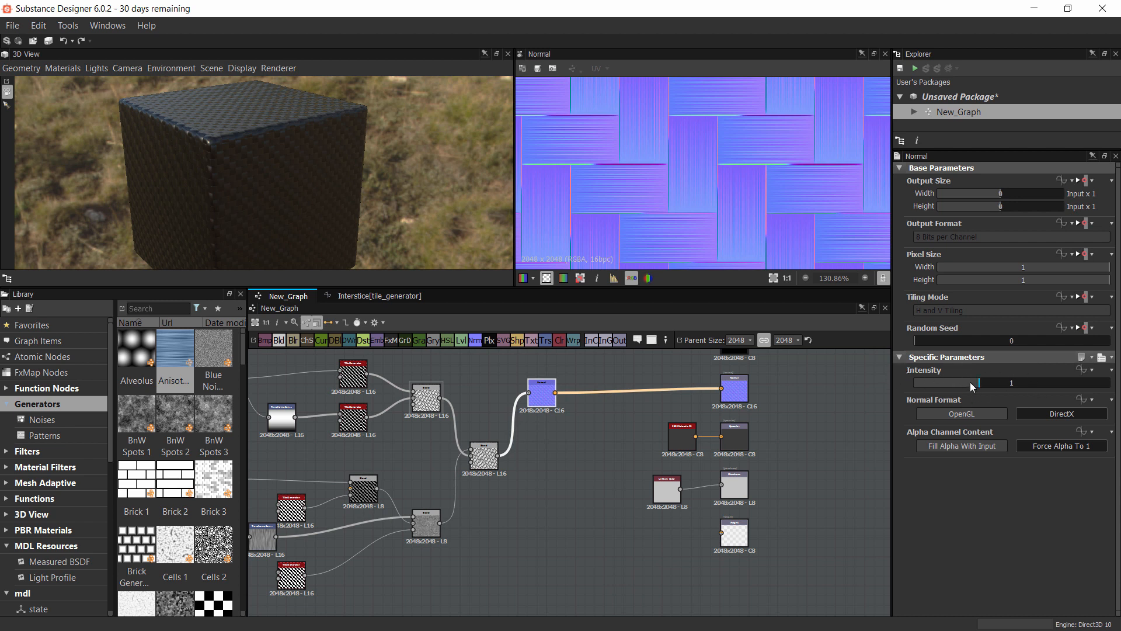
left_click_drag(672, 499, 682, 495)
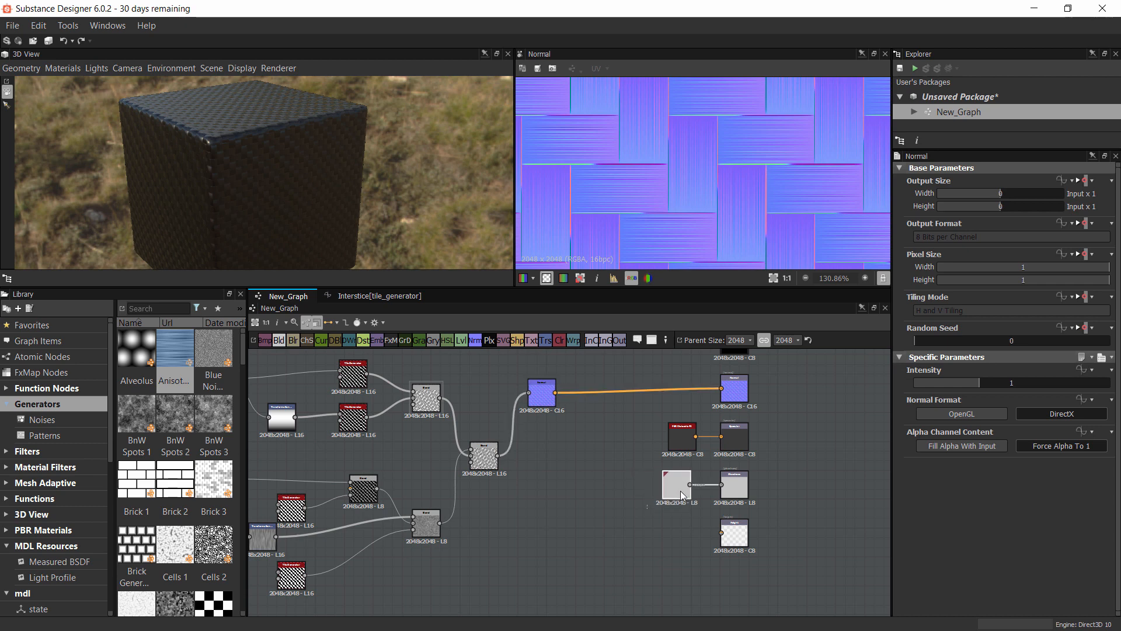
scroll(633, 408, "down", 1)
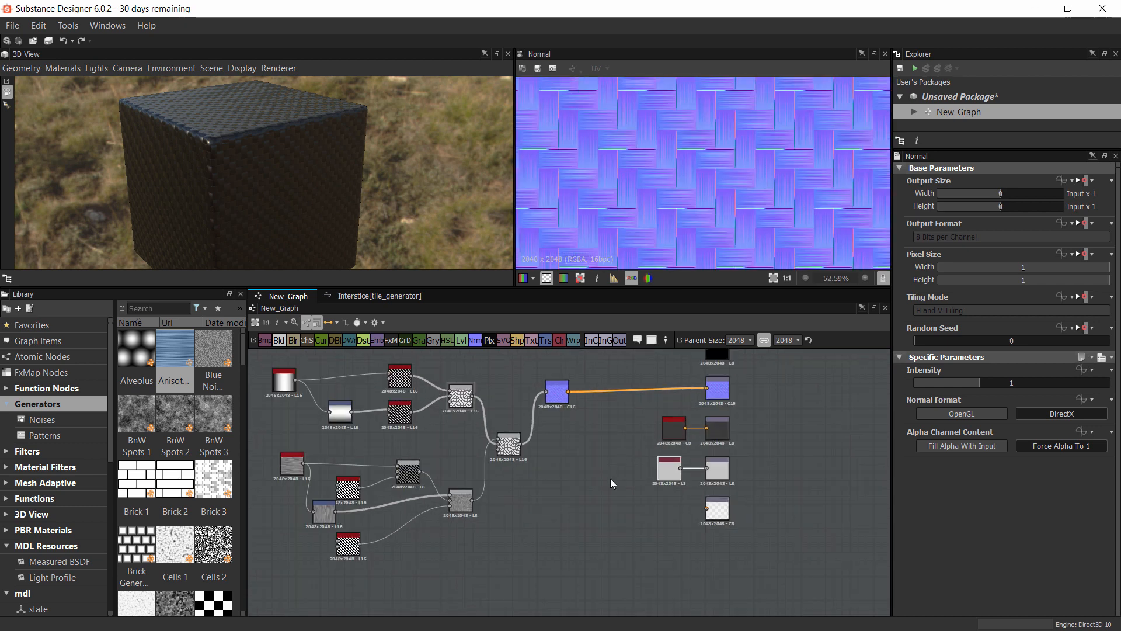
scroll(555, 454, "up", 2)
Preview the weave Blend without fibres, connect its output to the Height output node and preview the height map
double_click(323, 379)
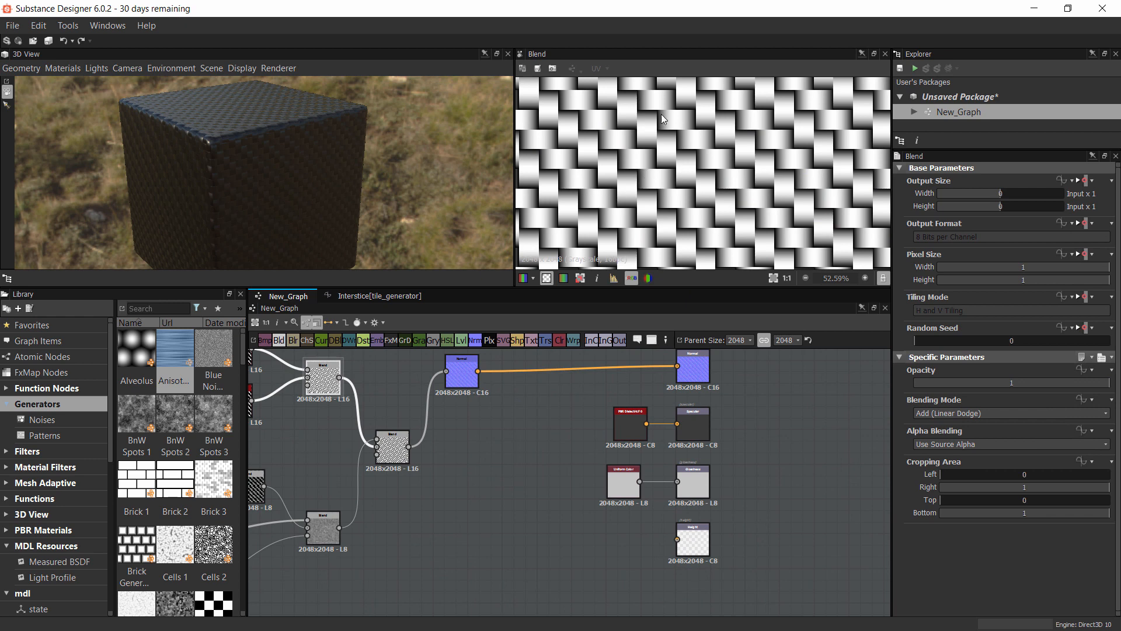
scroll(684, 153, "down", 2)
scroll(683, 153, "up", 4)
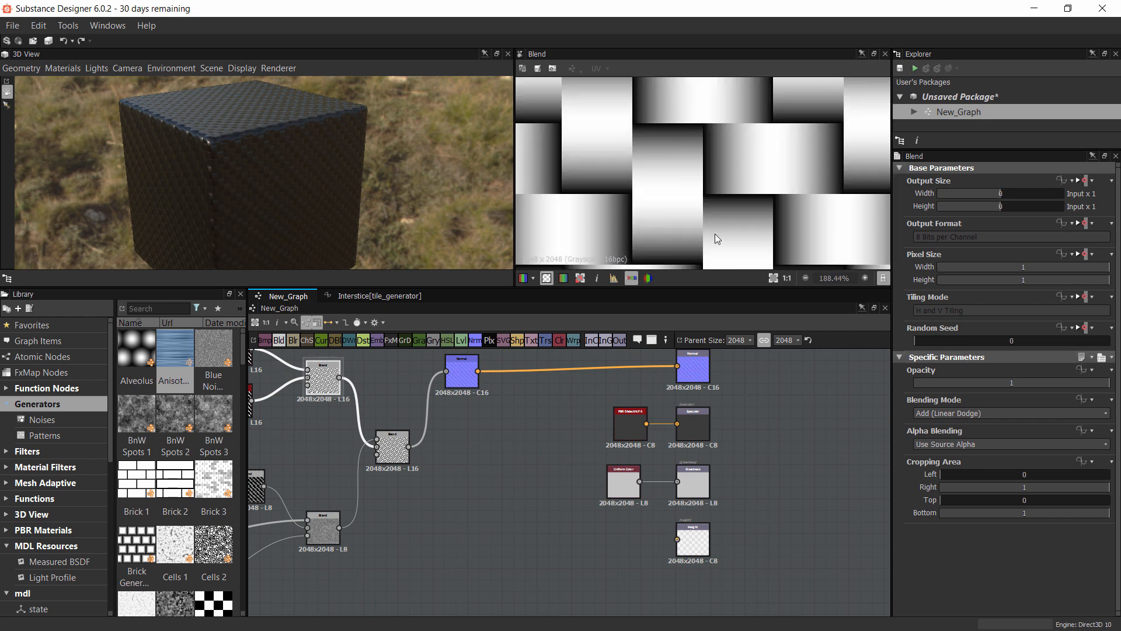
left_click_drag(339, 378, 692, 542)
double_click(692, 541)
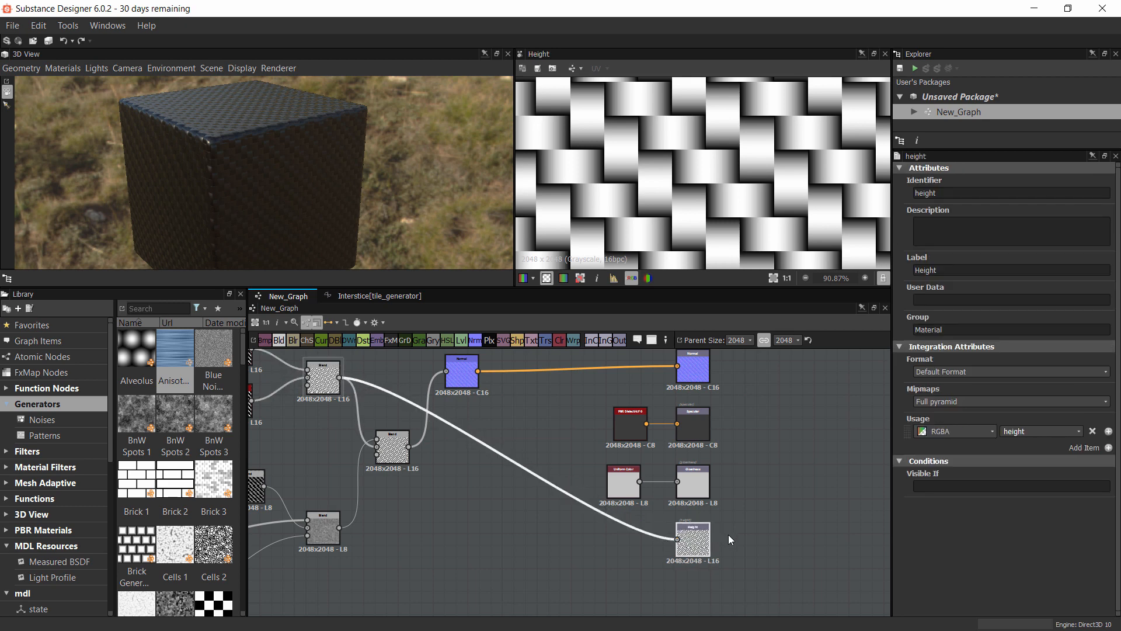
scroll(728, 535, "up", 5)
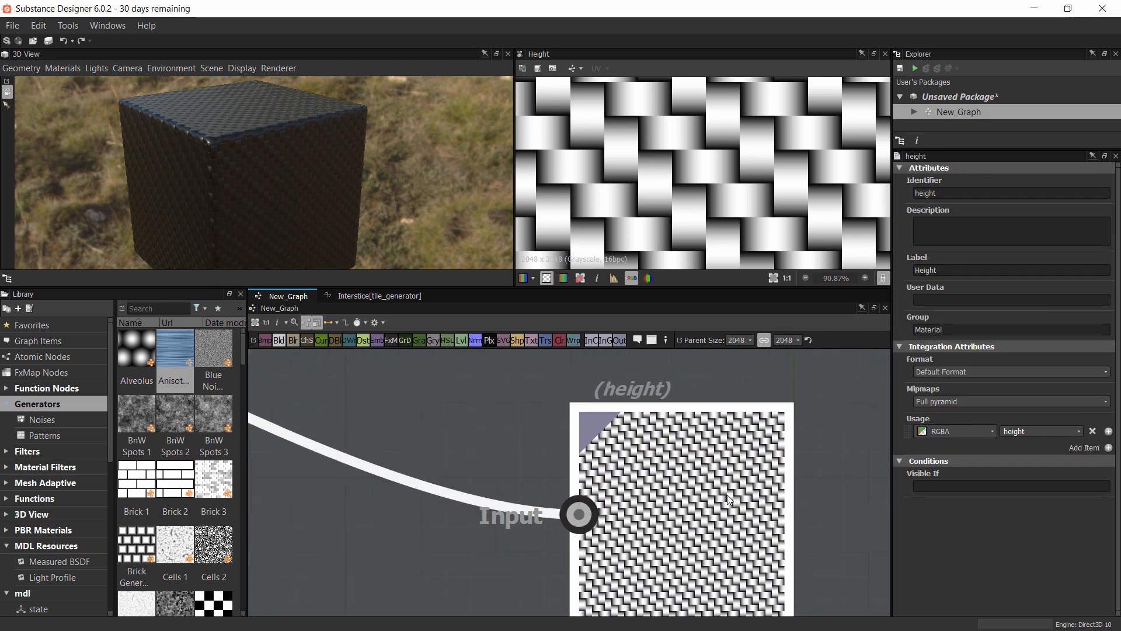
Shift the Uniform Color node closer to the Glossiness output and examine the weave's fibre detail on the 3D cube
scroll(706, 480, "down", 5)
middle_click_drag(559, 503, 564, 596)
left_click_drag(565, 592, 584, 590)
middle_click_drag(644, 552, 710, 457)
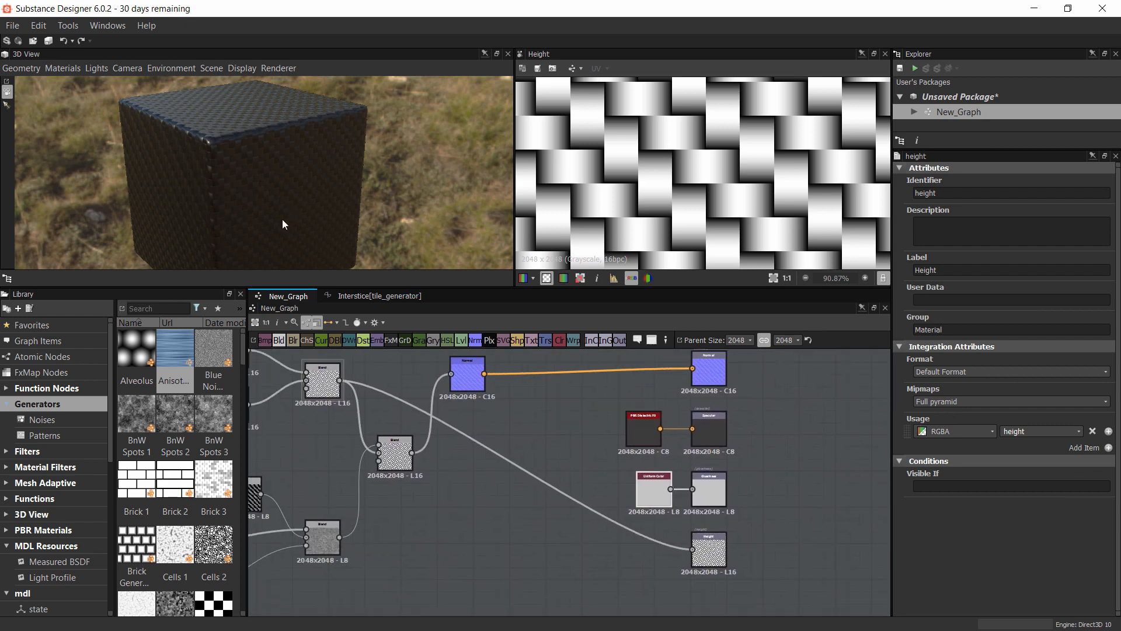
left_click_drag(282, 223, 318, 195)
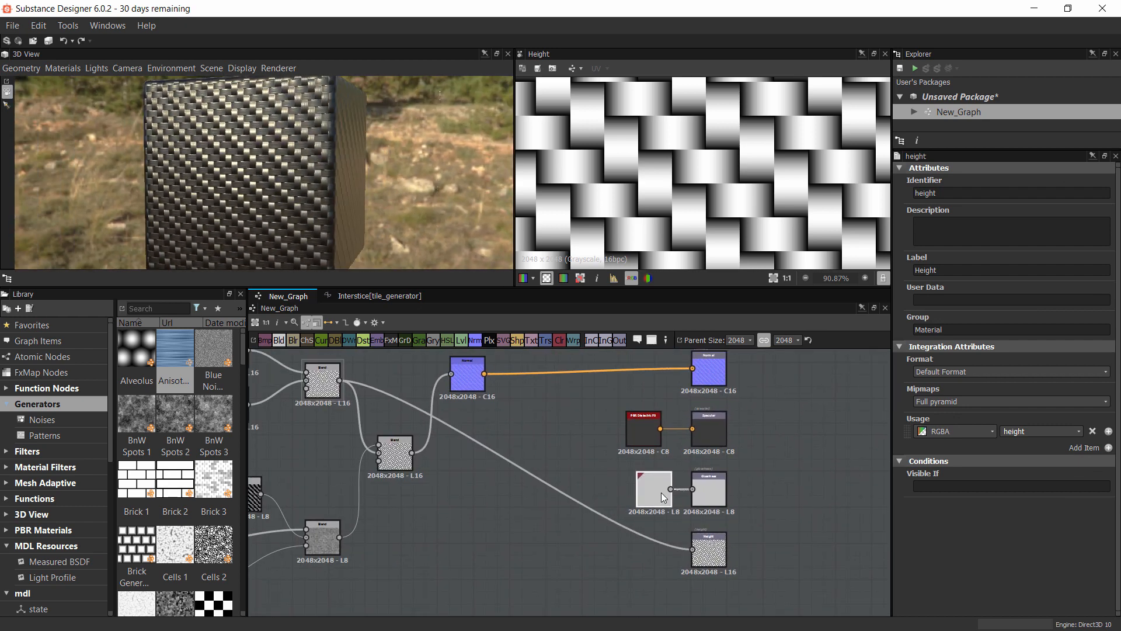
left_click_drag(403, 234, 331, 169)
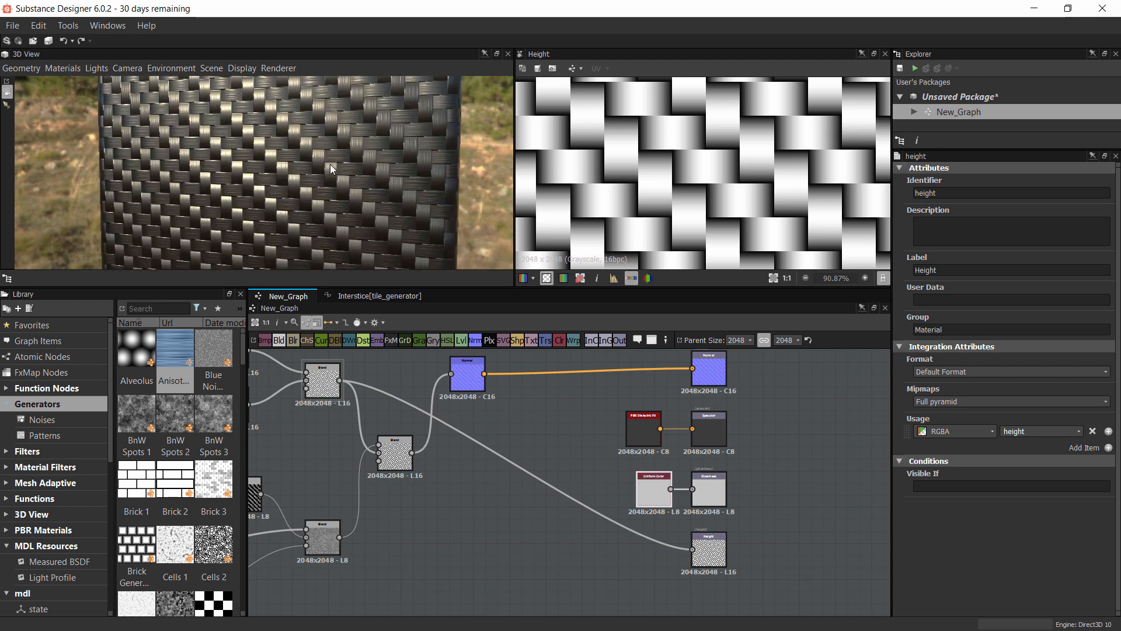
scroll(336, 171, "up", 5)
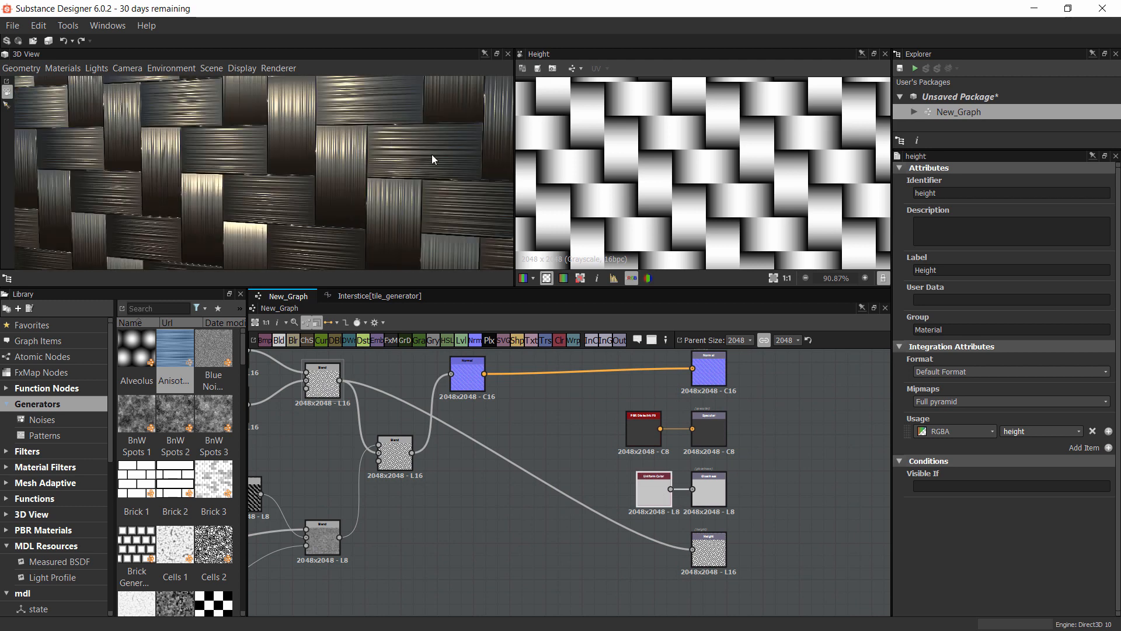
left_click_drag(432, 154, 330, 184)
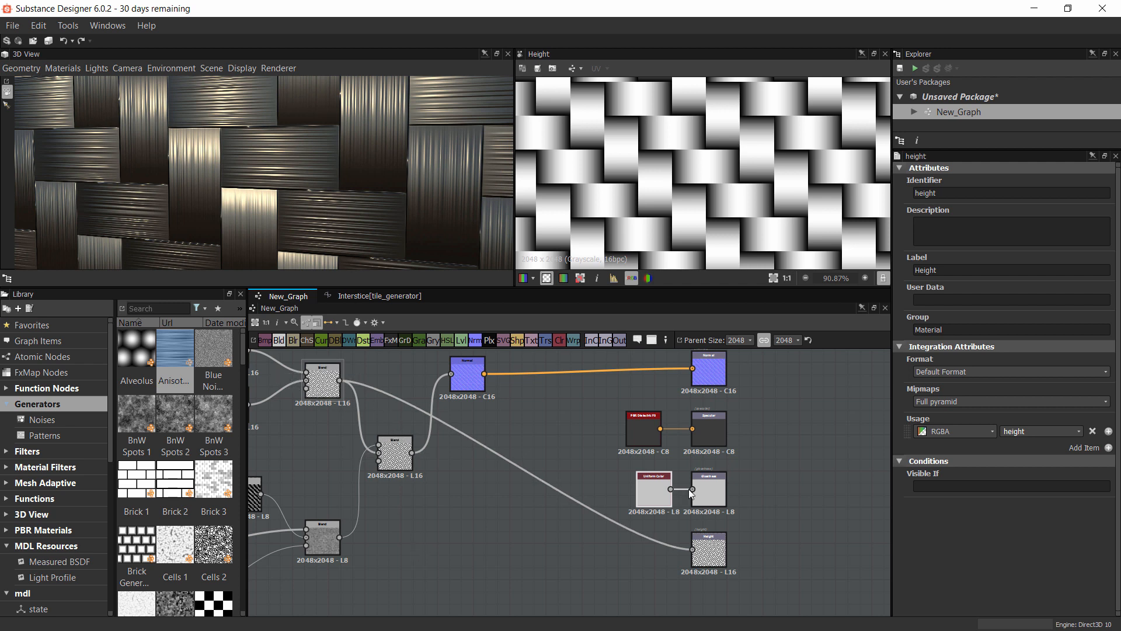
Set the Aditional_Bump graph parameter's default to 0 and view the weave on the 3D cube
left_click(392, 454)
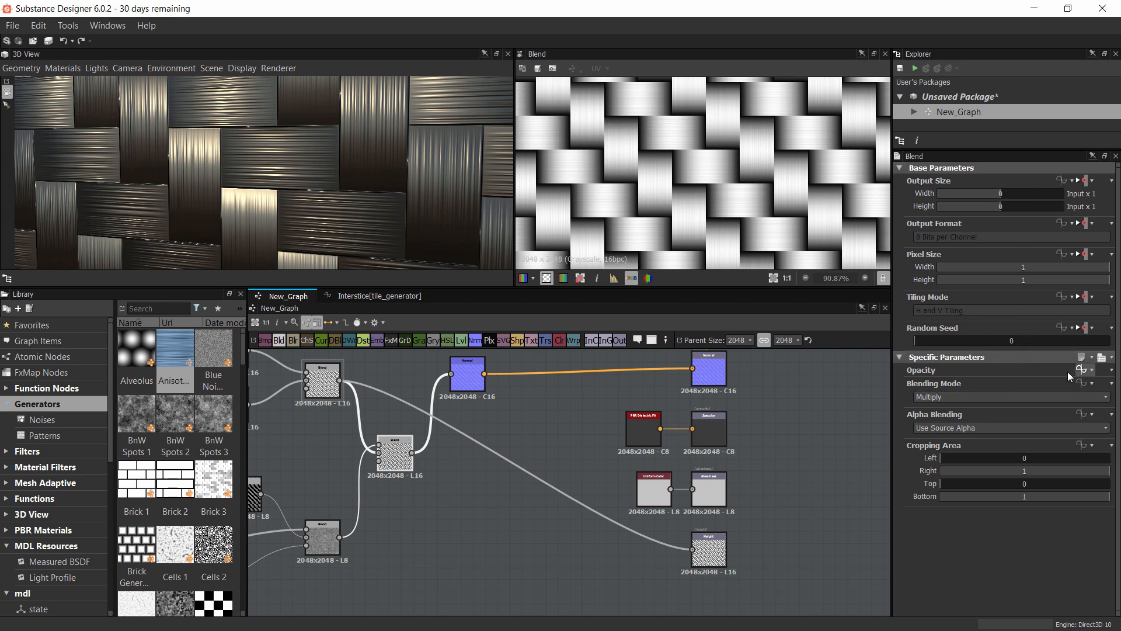
left_click(857, 426)
left_click(970, 409)
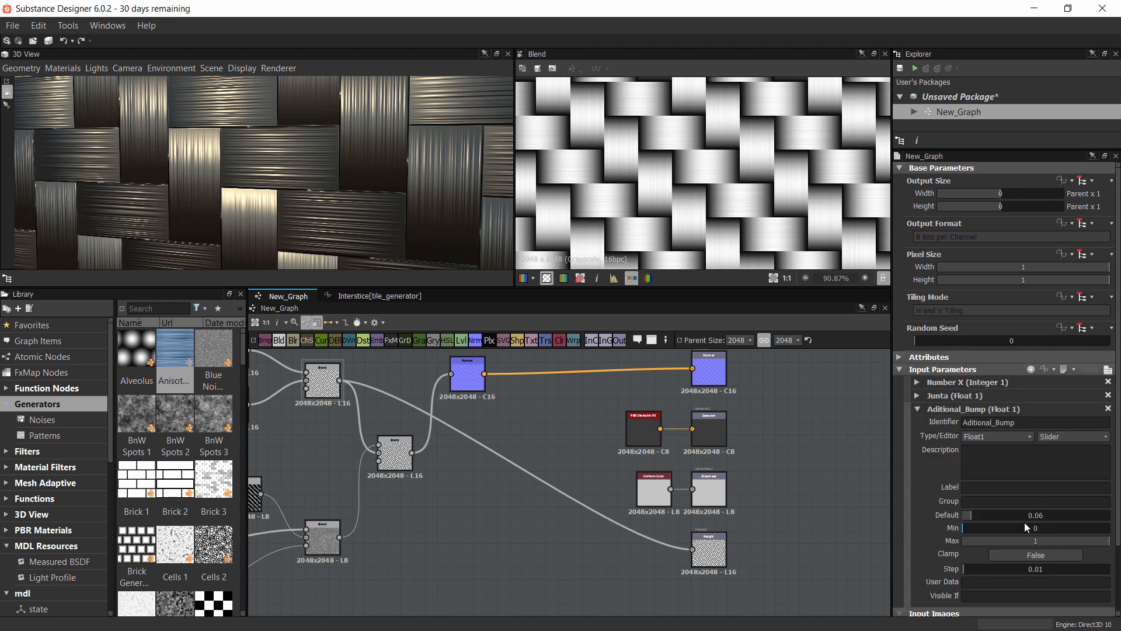
key("Return")
scroll(358, 167, "down", 3)
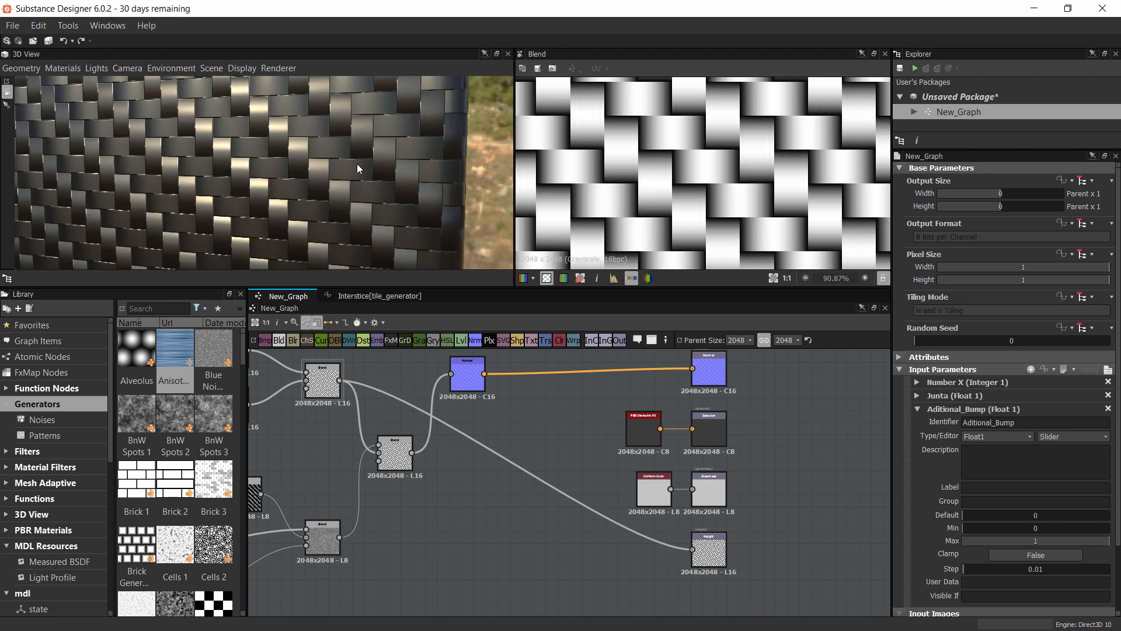
left_click_drag(356, 164, 317, 171)
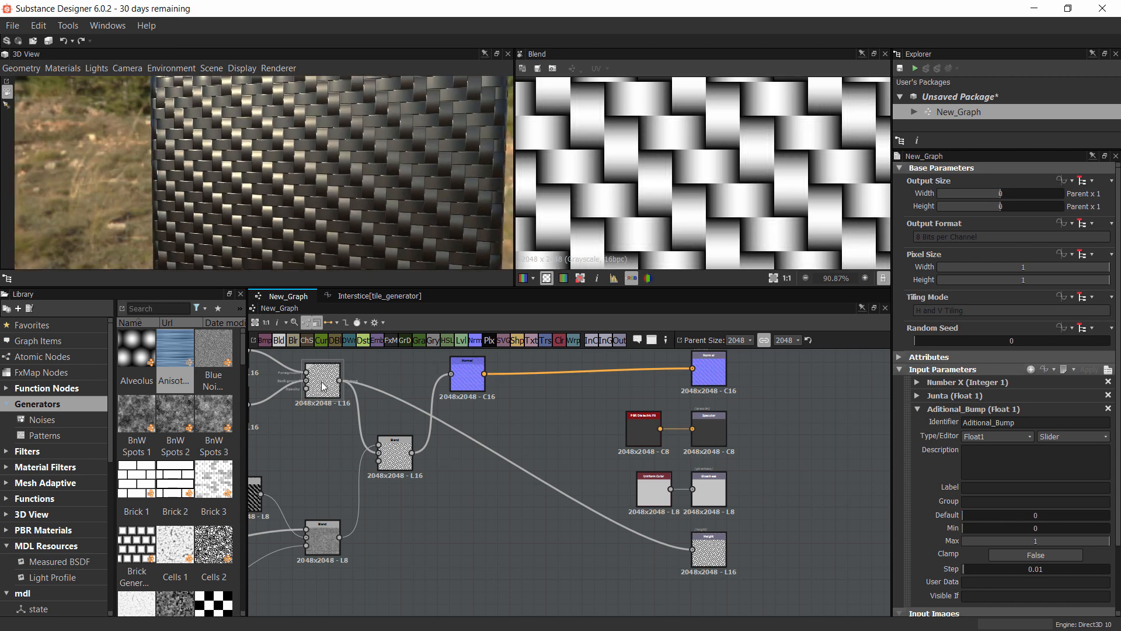
Duplicate the Multiply Blend that adds the fibres, keeping its input links, and place the copy just below the original
middle_click_drag(323, 386, 460, 451)
middle_click_drag(586, 493, 461, 468)
scroll(644, 455, "up", 4)
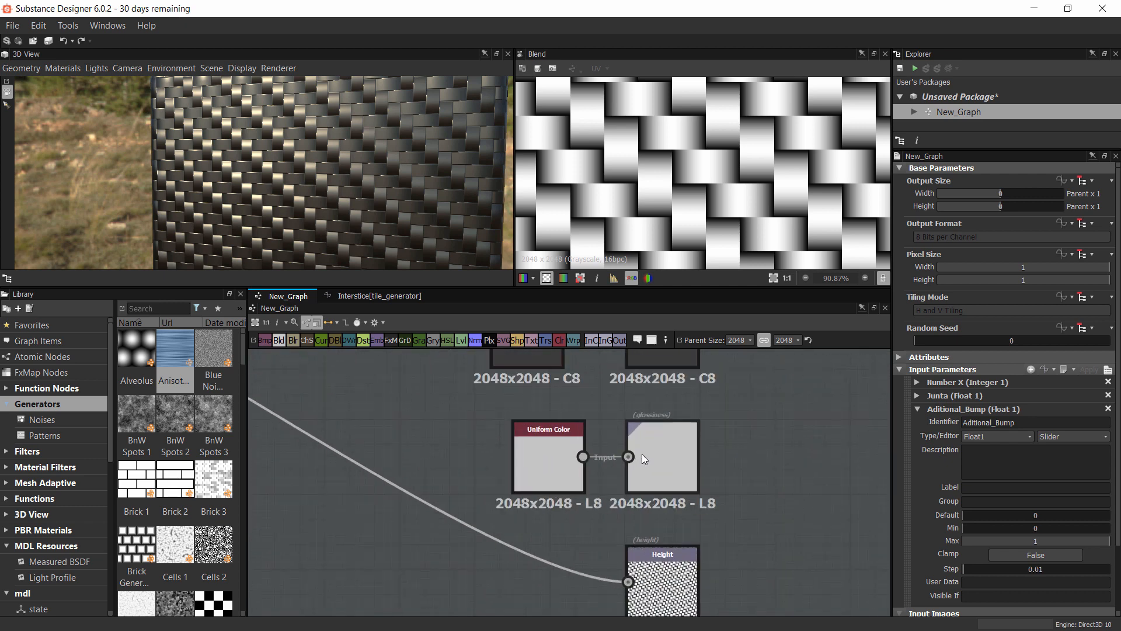
scroll(584, 464, "down", 3)
middle_click_drag(392, 502, 507, 489)
left_click(368, 403)
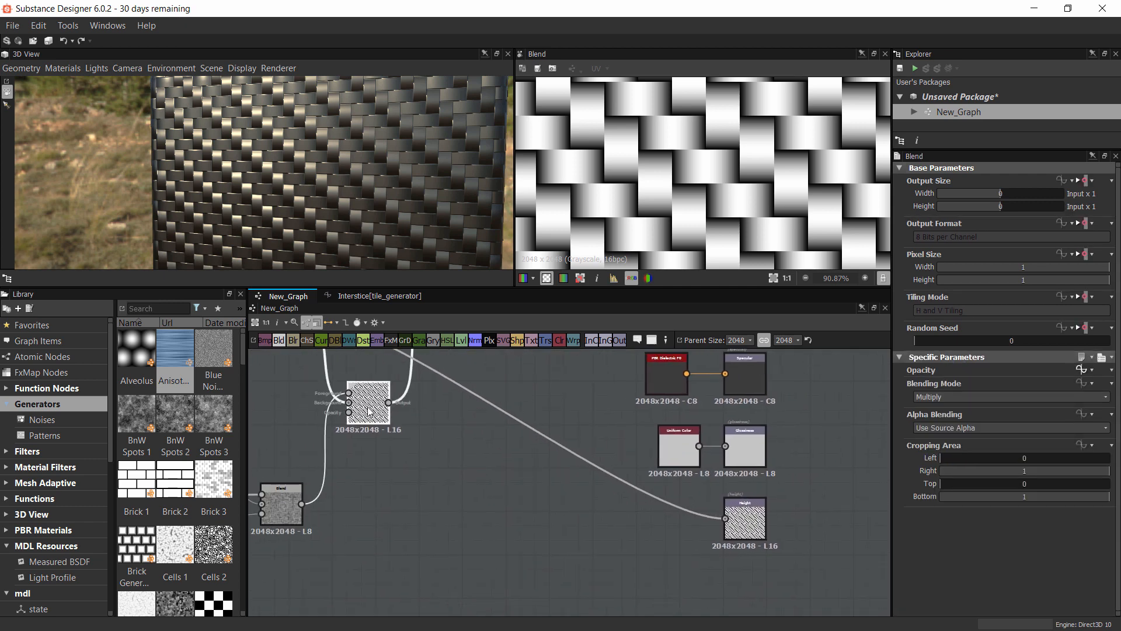
middle_click_drag(365, 415, 379, 448)
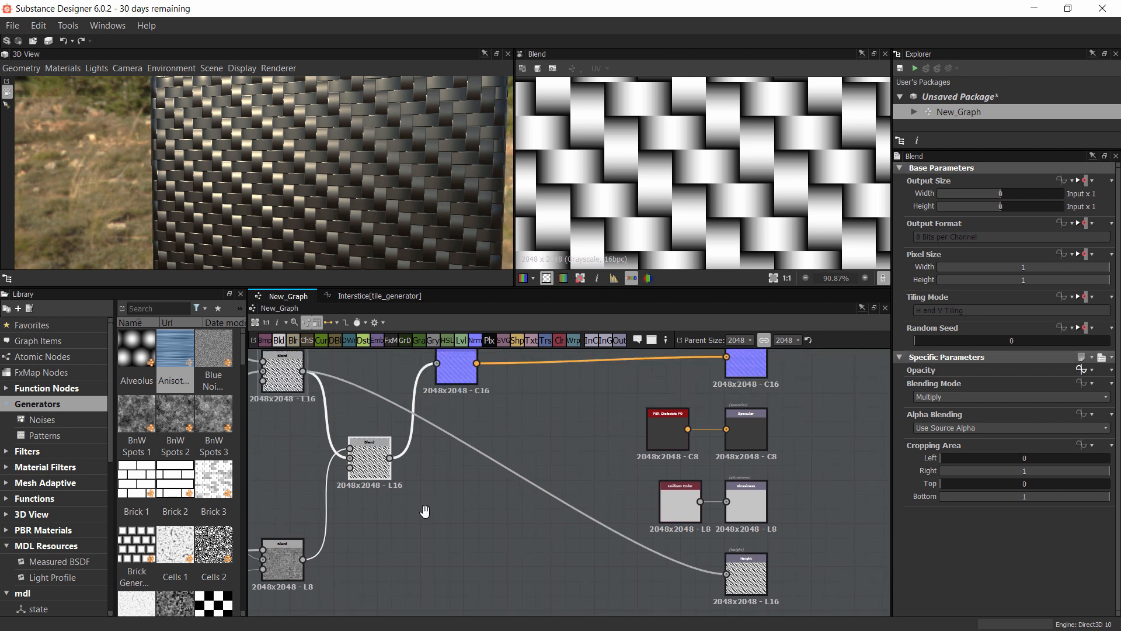
key("ctrl+d")
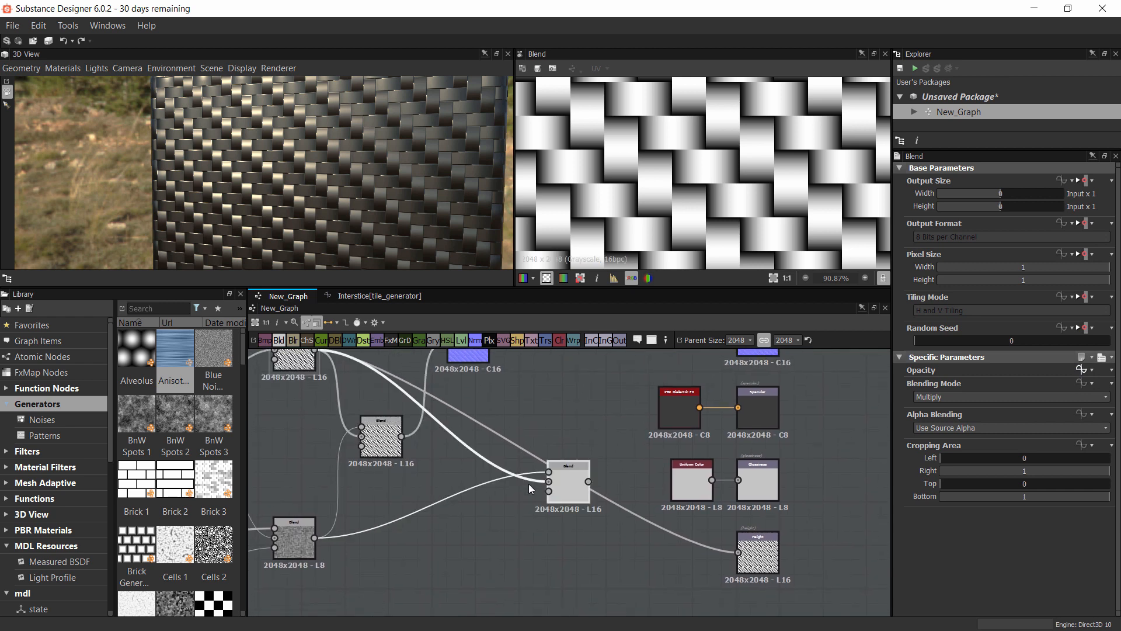
left_click_drag(560, 483, 446, 509)
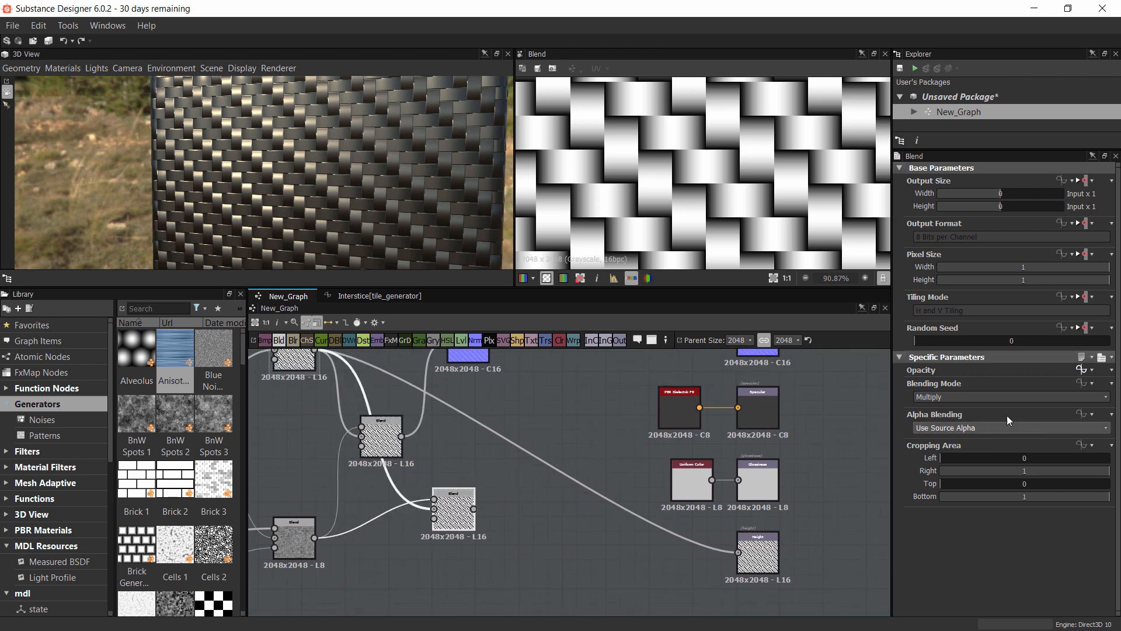
Reset the duplicated Blend's Opacity to remove its link to the graph parameter, set it to 0.5 and inspect the preview
left_click(1090, 369)
left_click(1067, 531)
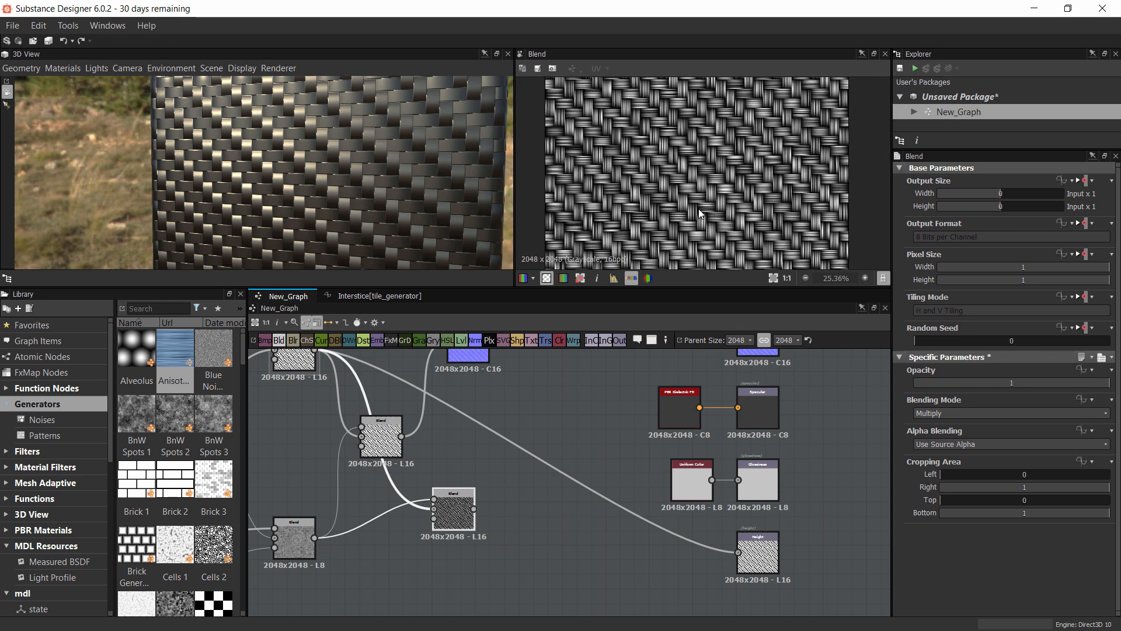
scroll(713, 169, "up", 3)
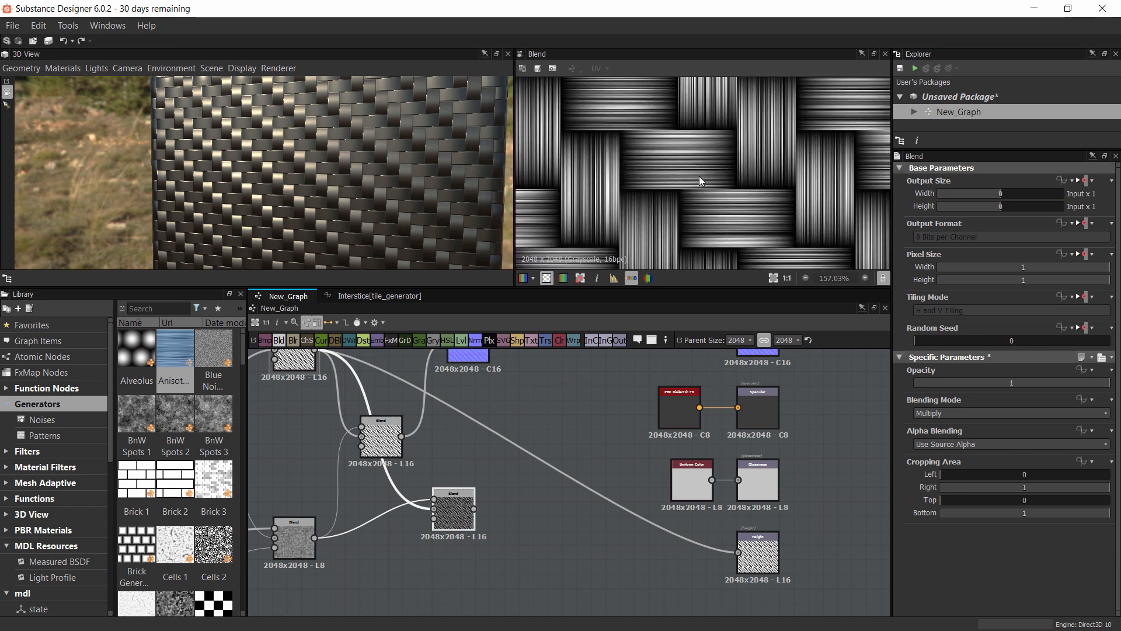
double_click(1038, 383)
type("0.5")
key("Return")
scroll(773, 206, "down", 14)
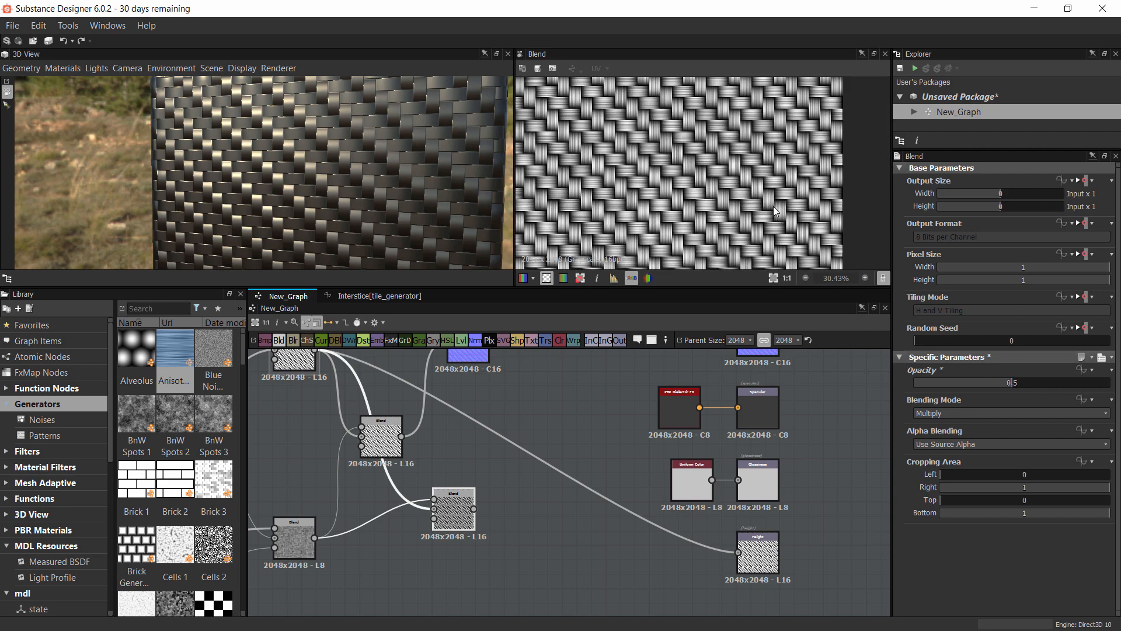
scroll(685, 146, "up", 14)
scroll(685, 146, "down", 5)
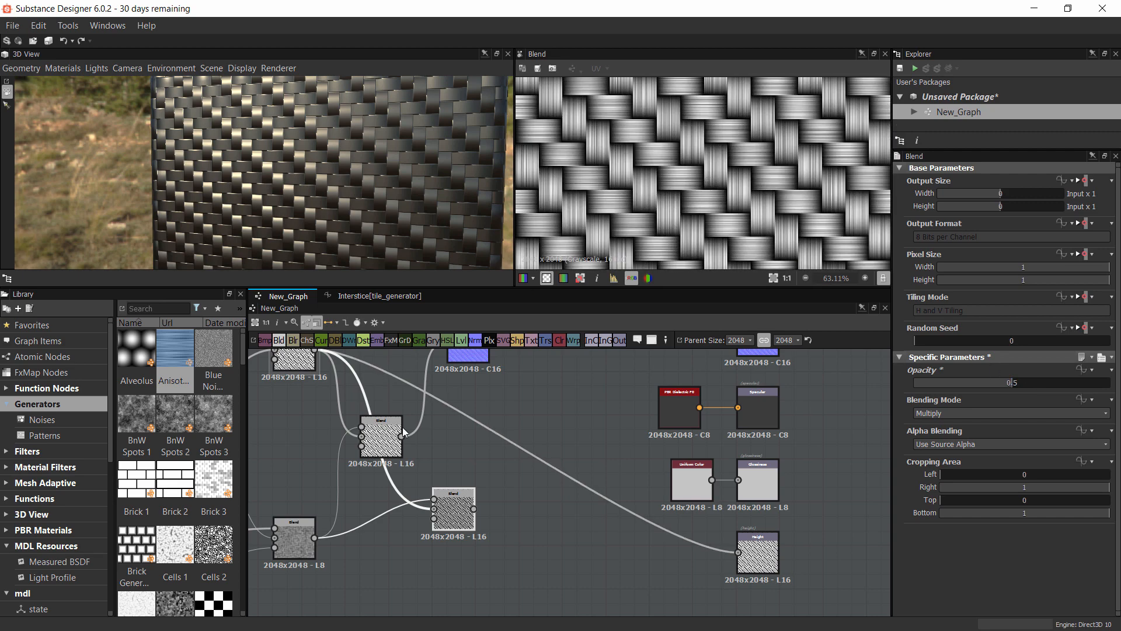
left_click_drag(403, 432, 415, 411)
middle_click_drag(489, 581, 385, 505)
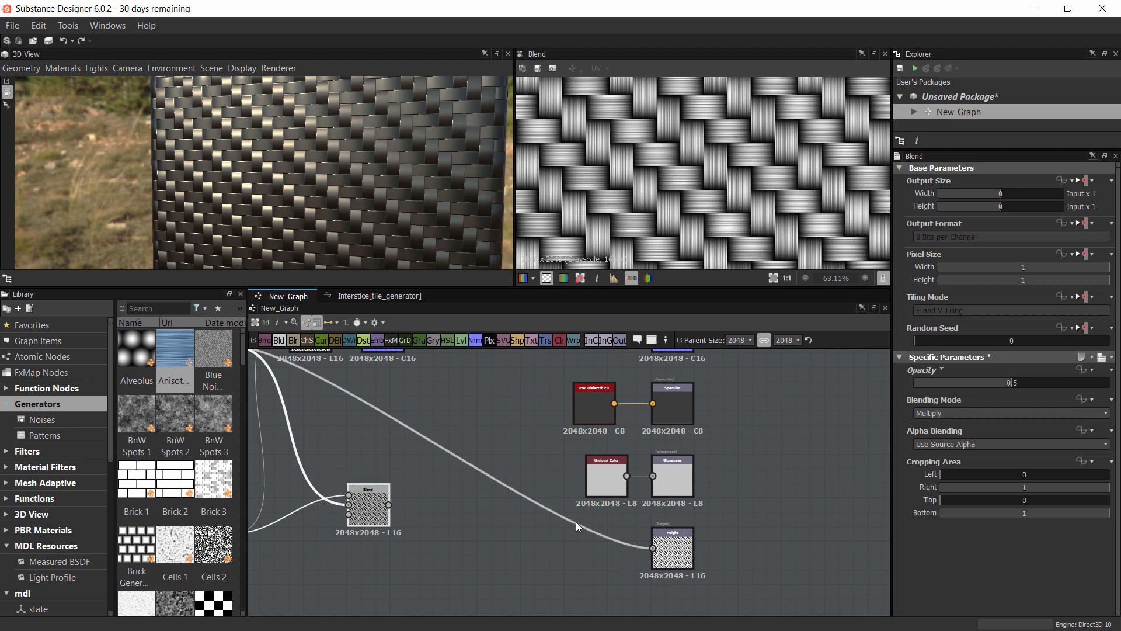
left_click_drag(389, 504, 653, 476)
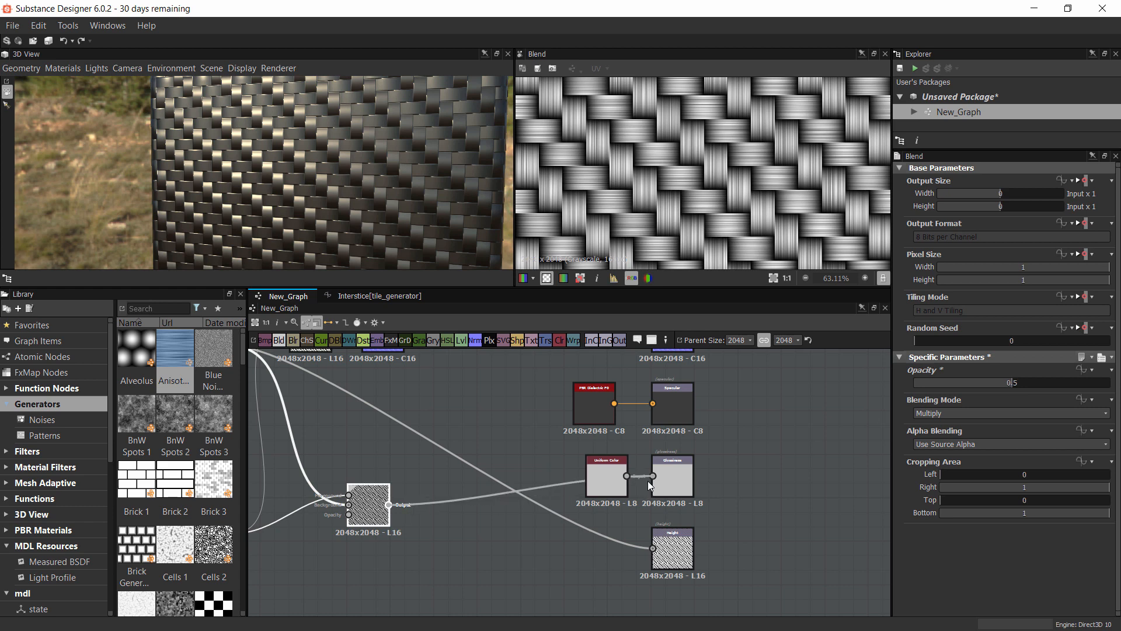
left_click_drag(648, 485, 444, 555)
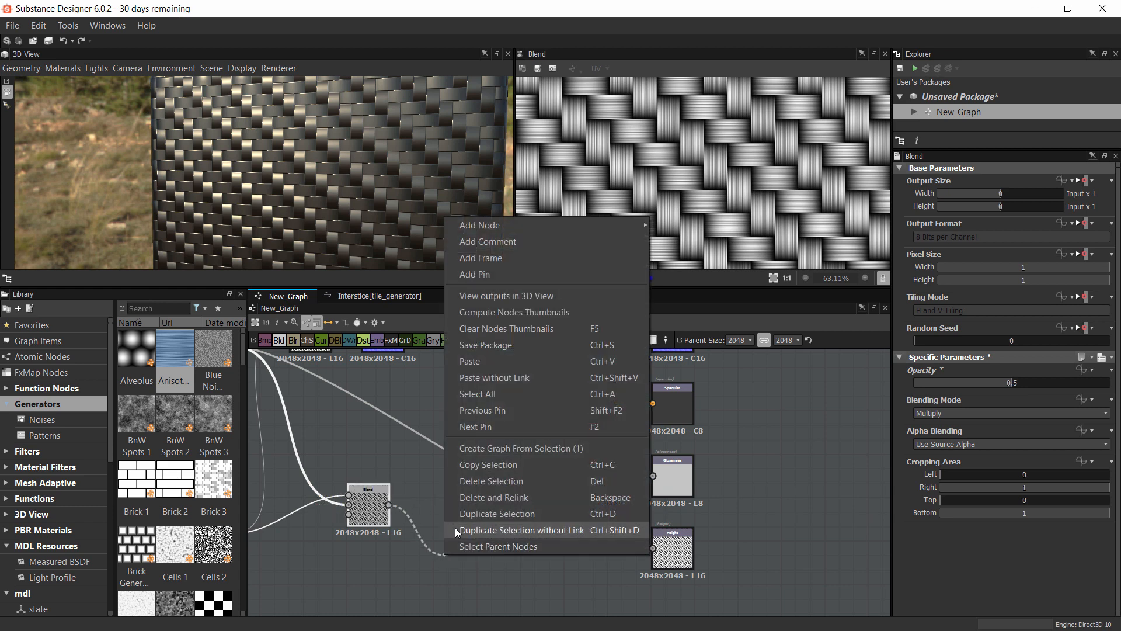
left_click(403, 471)
middle_click_drag(403, 471, 348, 448)
left_click_drag(320, 485, 292, 470)
middle_click_drag(339, 478, 435, 485)
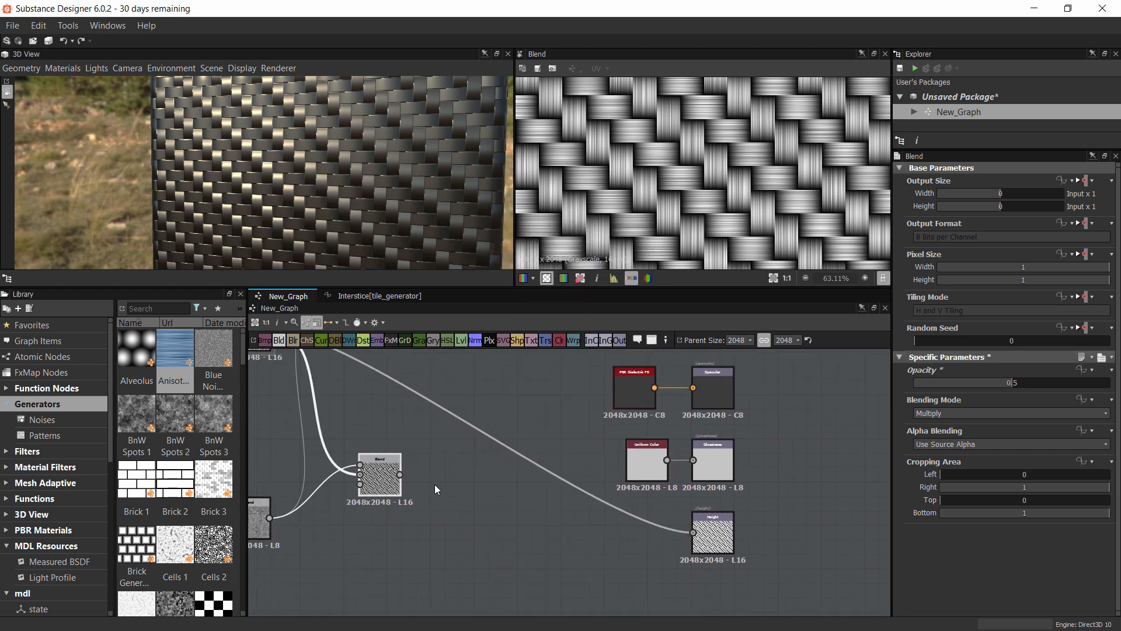
Shift the duplicated Blend slightly, add a Histogram Range node beside it and connect the Blend's output to its input
left_click_drag(384, 472, 376, 494)
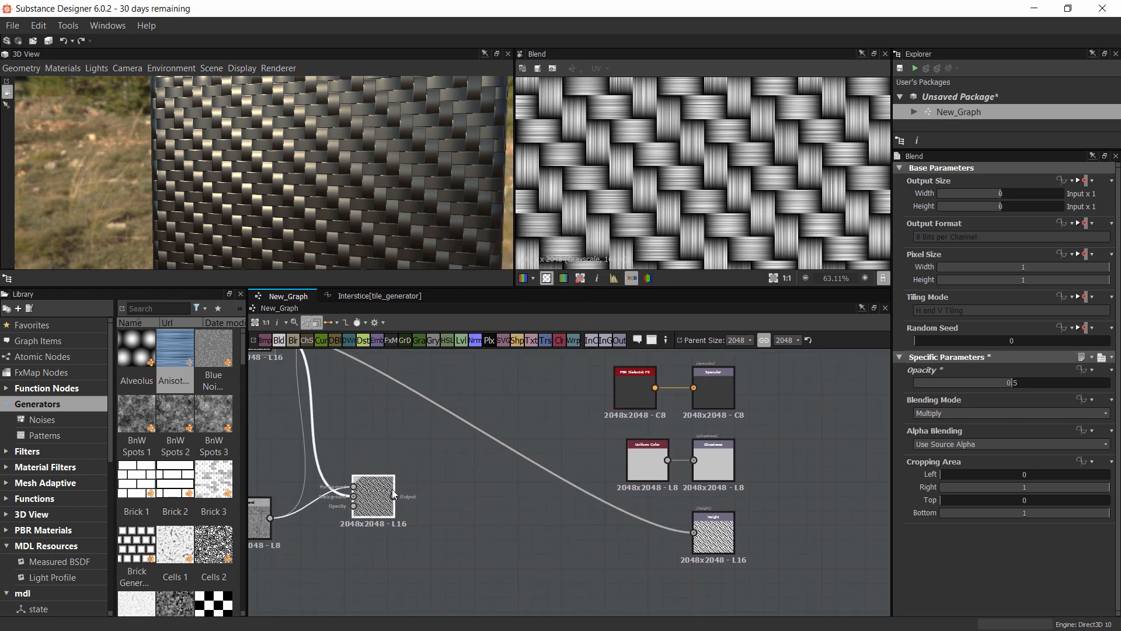
key("space")
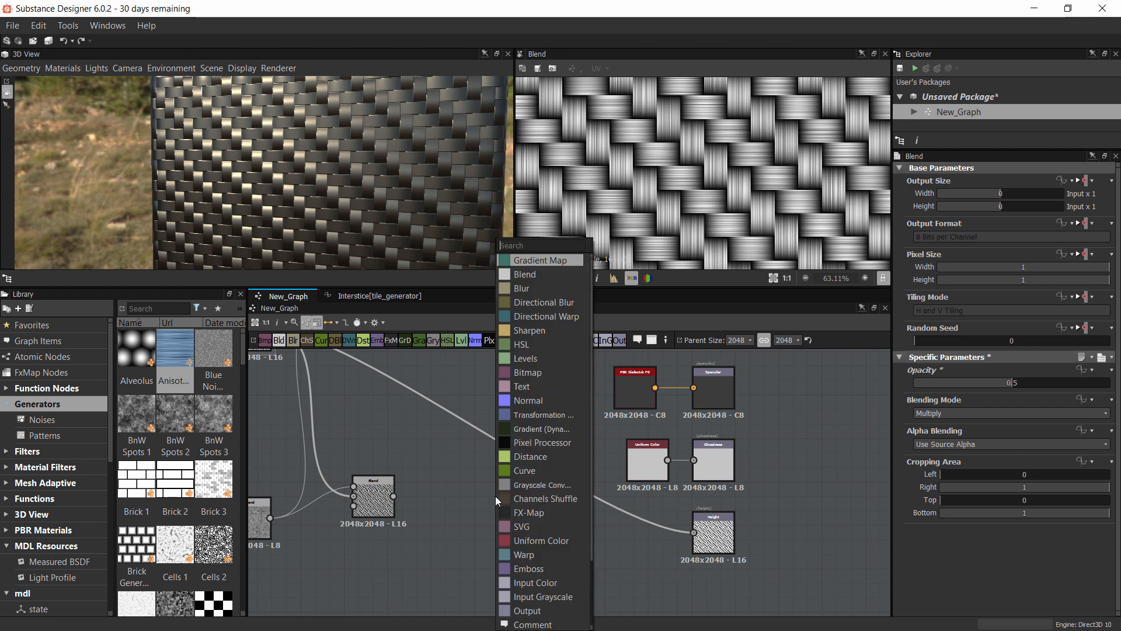
type("histo")
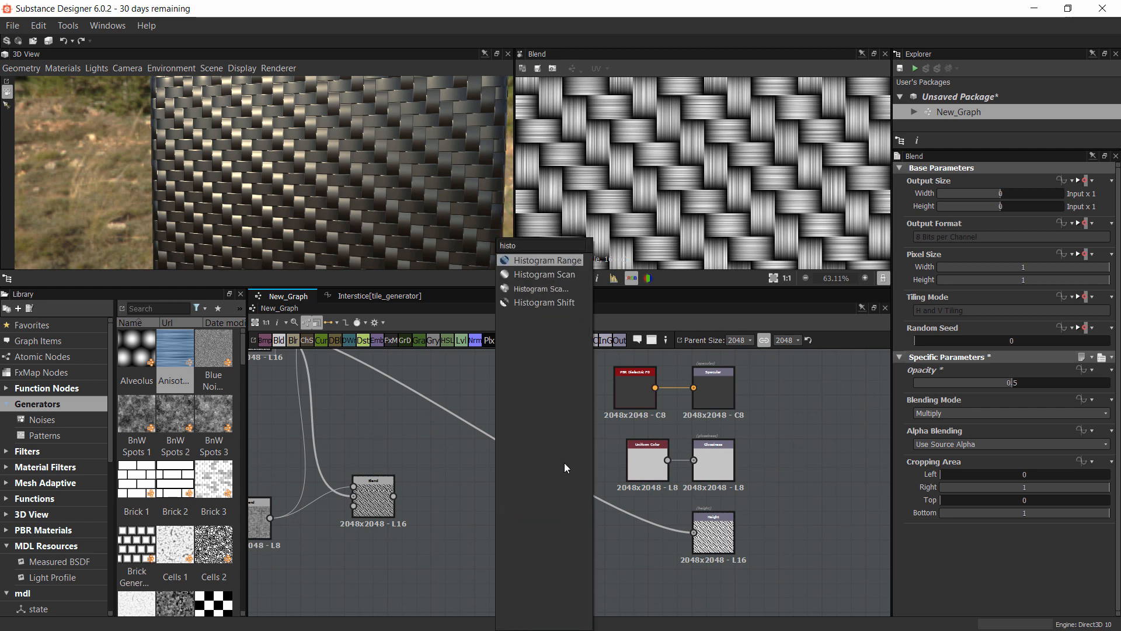
left_click(548, 260)
scroll(414, 526, "up", 2)
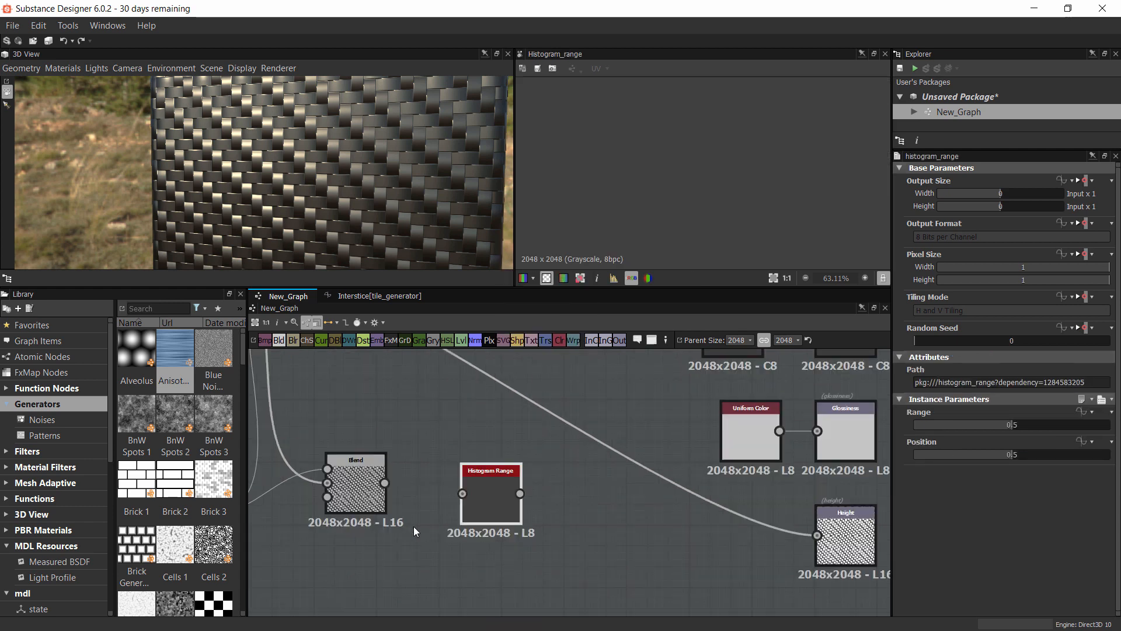
scroll(413, 527, "up", 1)
left_click_drag(380, 474, 489, 491)
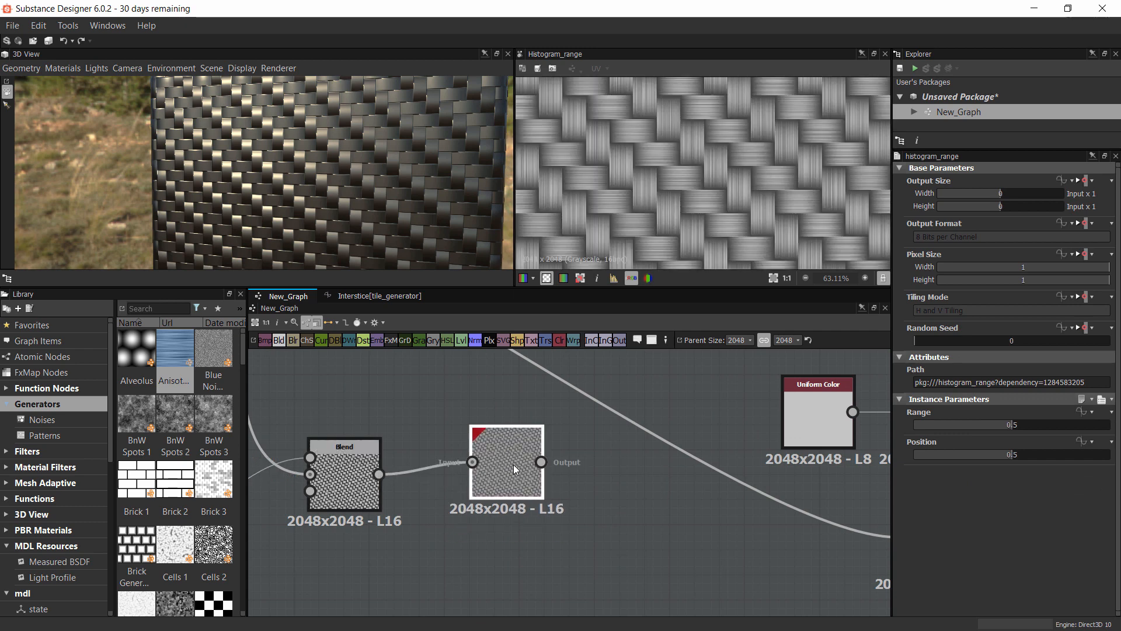
Set the Histogram Range node's Range to 0.19 and Position to 0.87
left_click_drag(1028, 454, 1100, 459)
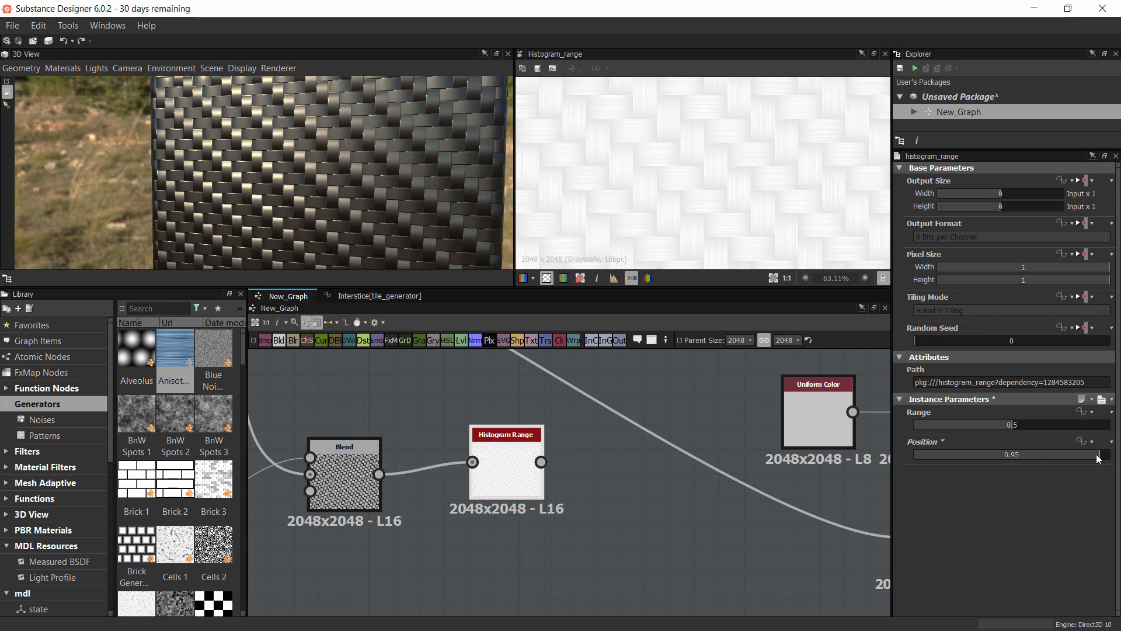
left_click_drag(1098, 458, 949, 422)
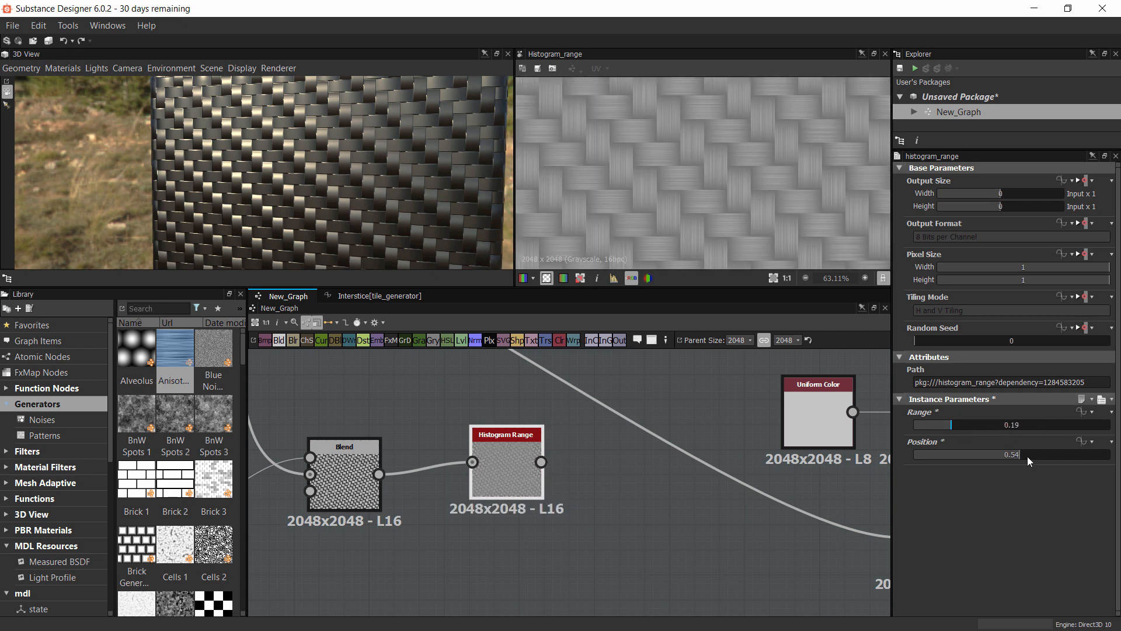
left_click_drag(1027, 457, 1077, 458)
Connect the Histogram Range output to the Glossiness output node and examine the reflections on the cube's side and top
middle_click_drag(618, 480, 432, 538)
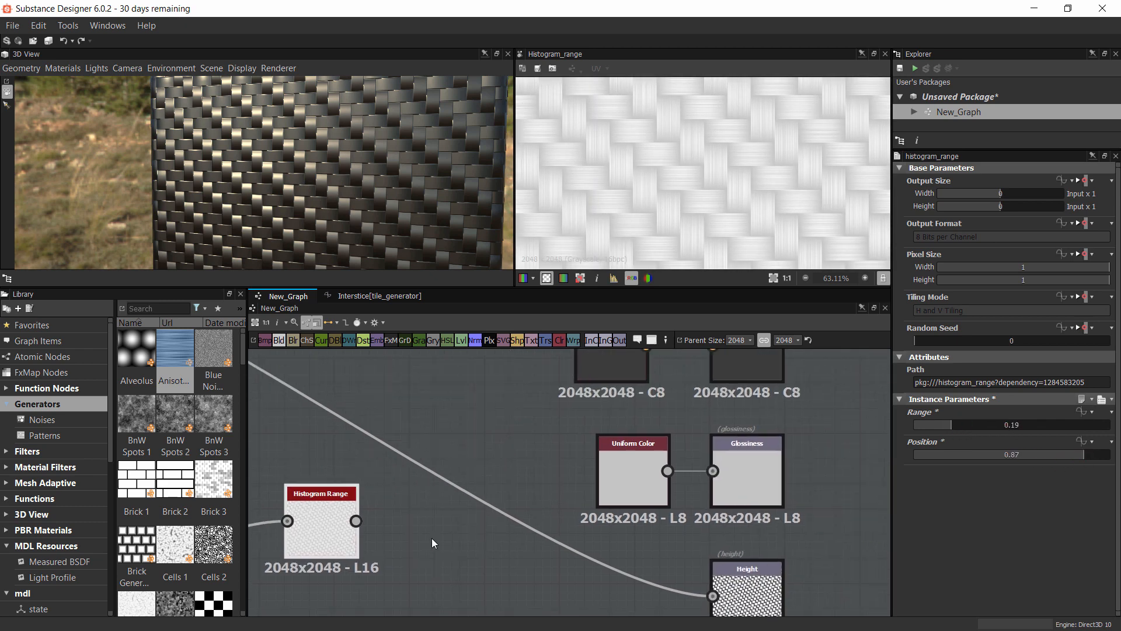
left_click_drag(356, 521, 713, 471)
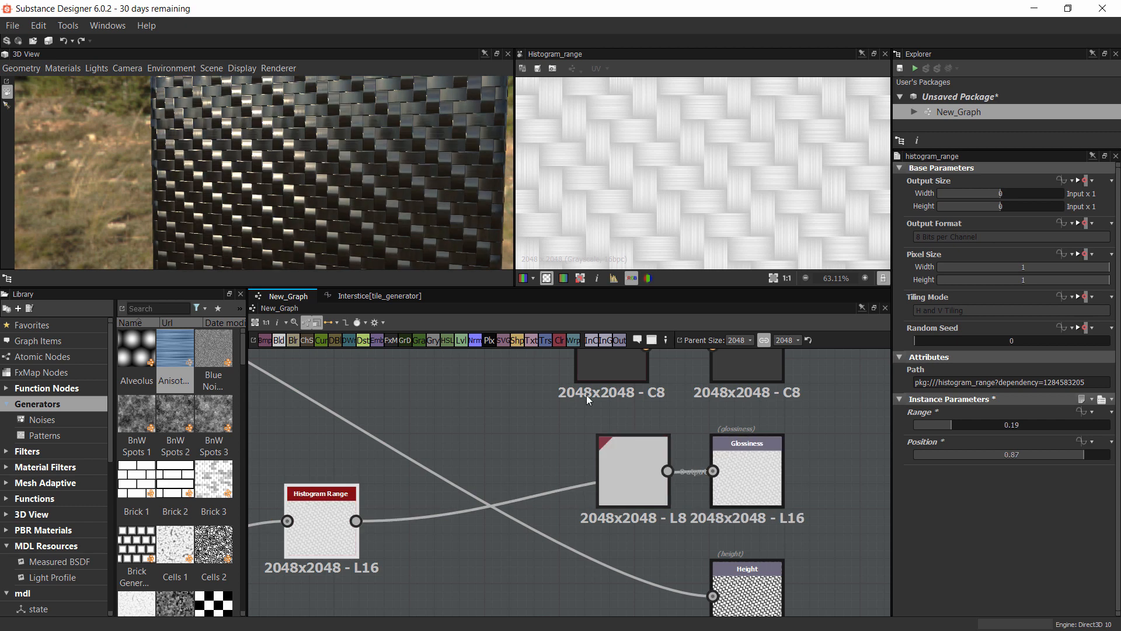
scroll(440, 133, "up", 2)
scroll(444, 137, "up", 5)
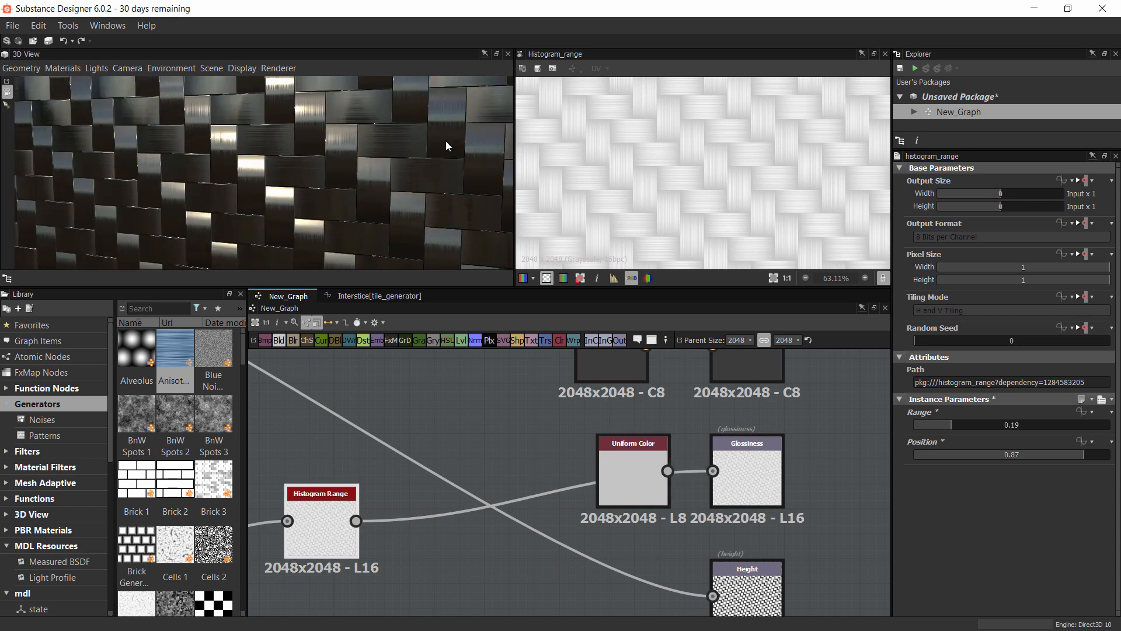
scroll(411, 177, "down", 8)
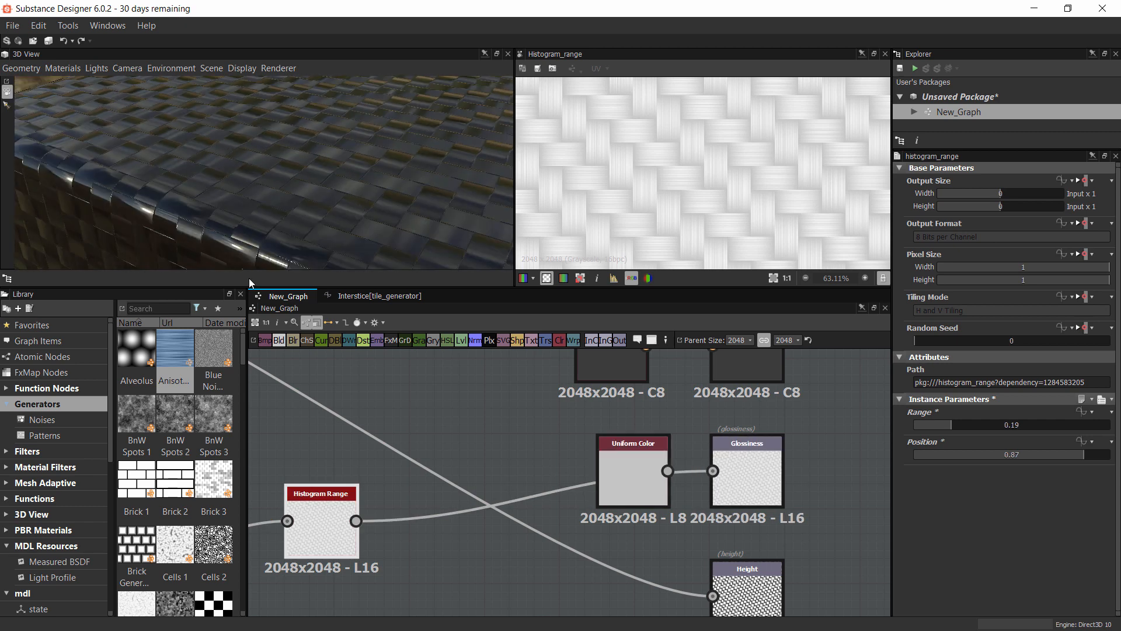
left_click_drag(411, 177, 352, 229)
scroll(351, 230, "up", 5)
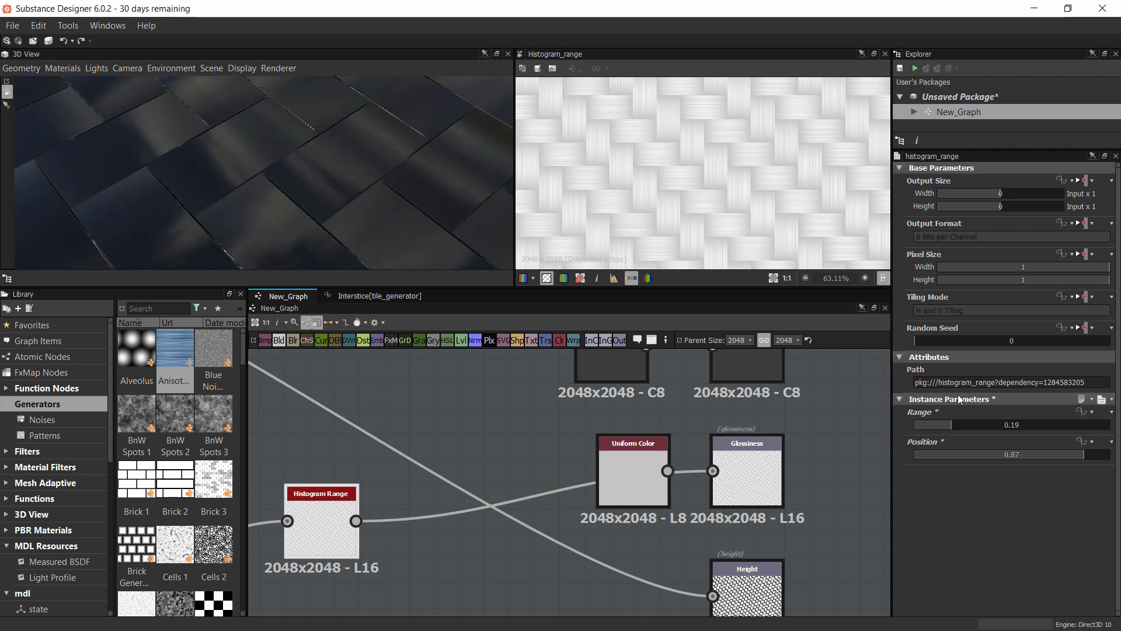
Set the Histogram Range node's Range to 0.6 and Position to 0.64, checking the glossiness on the cube
left_click_drag(958, 429, 1031, 423)
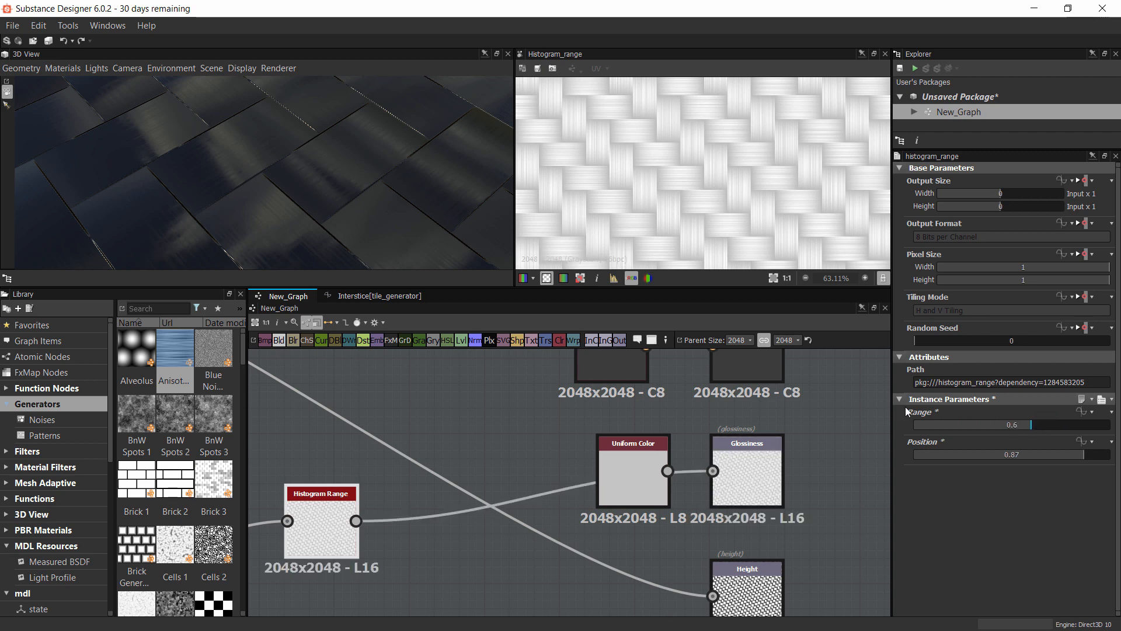
scroll(399, 188, "up", 4)
scroll(398, 192, "down", 2)
scroll(486, 436, "down", 1)
scroll(413, 200, "down", 2)
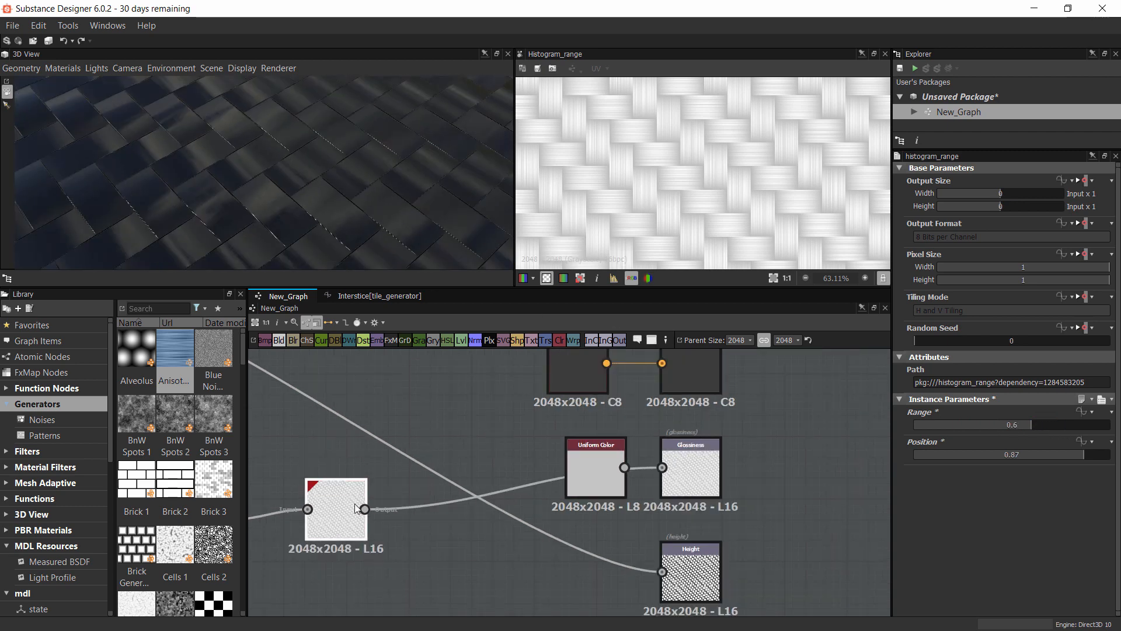
mouse_move(1057, 454)
left_mouse_down()
mouse_move(1024, 458)
mouse_move(1039, 457)
left_mouse_up()
left_click_drag(454, 227, 378, 149)
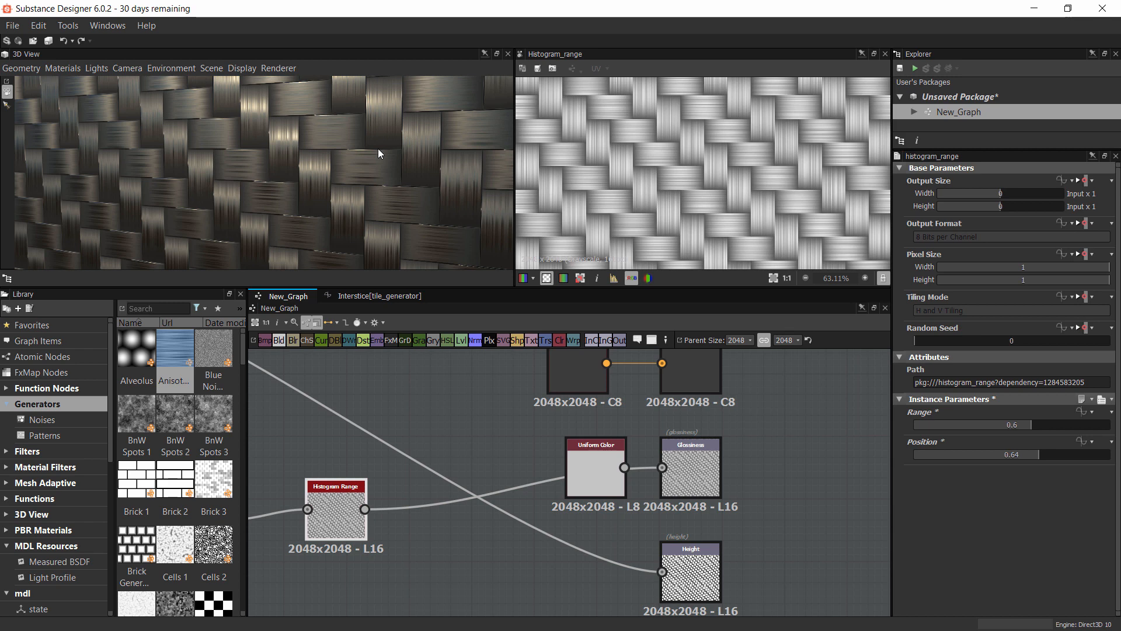
Move the unused Uniform Color node away from the Glossiness output and delete it
scroll(376, 397, "down", 1)
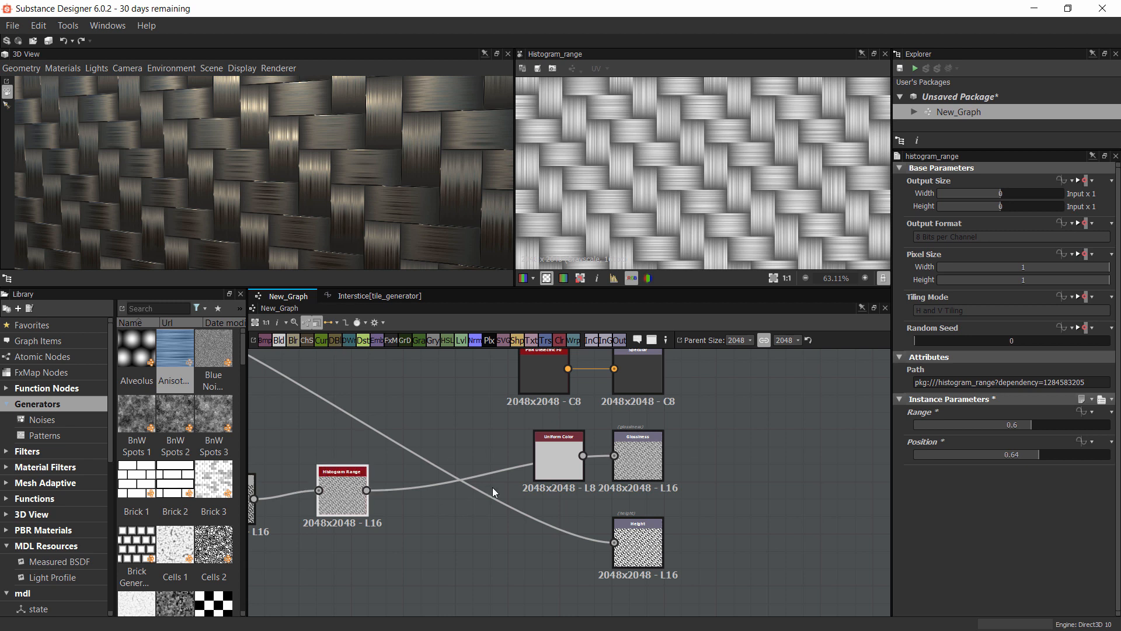
left_click_drag(564, 464, 465, 553)
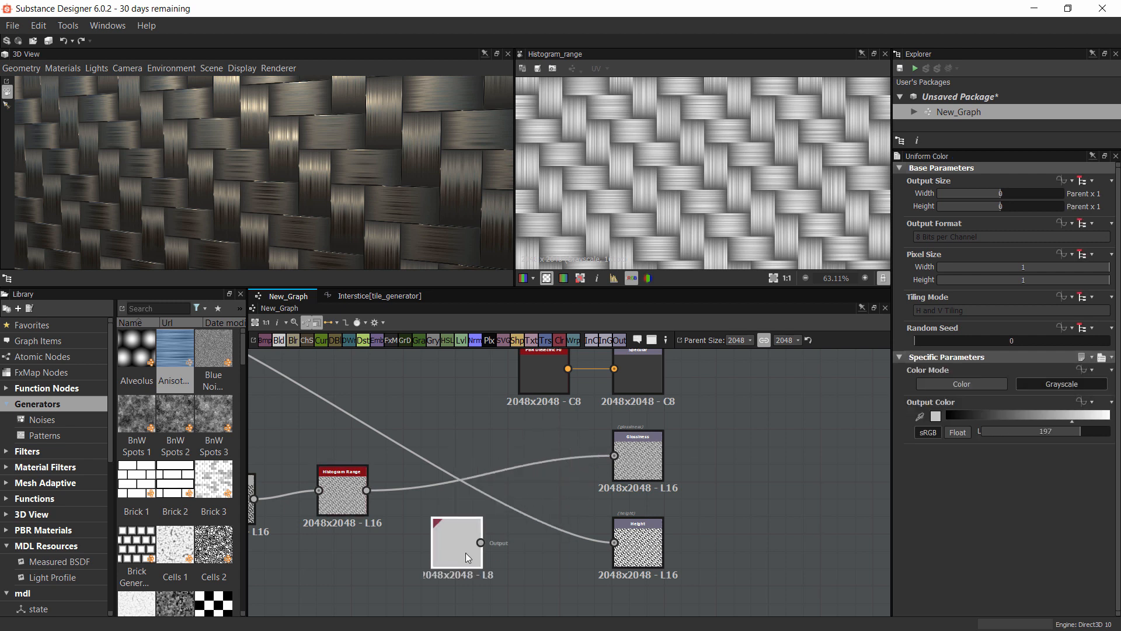
key("Delete")
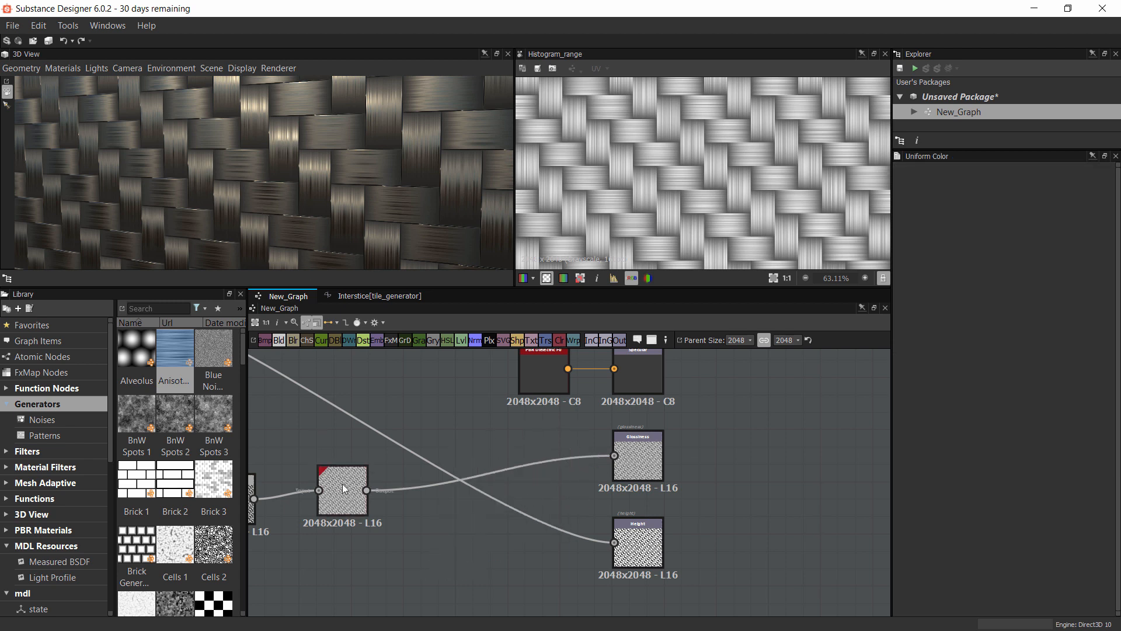
Select the Histogram Range node and set its Range to 0.5 and its Position to 0.8
left_click_drag(345, 490, 342, 503)
middle_click_drag(356, 512, 403, 479)
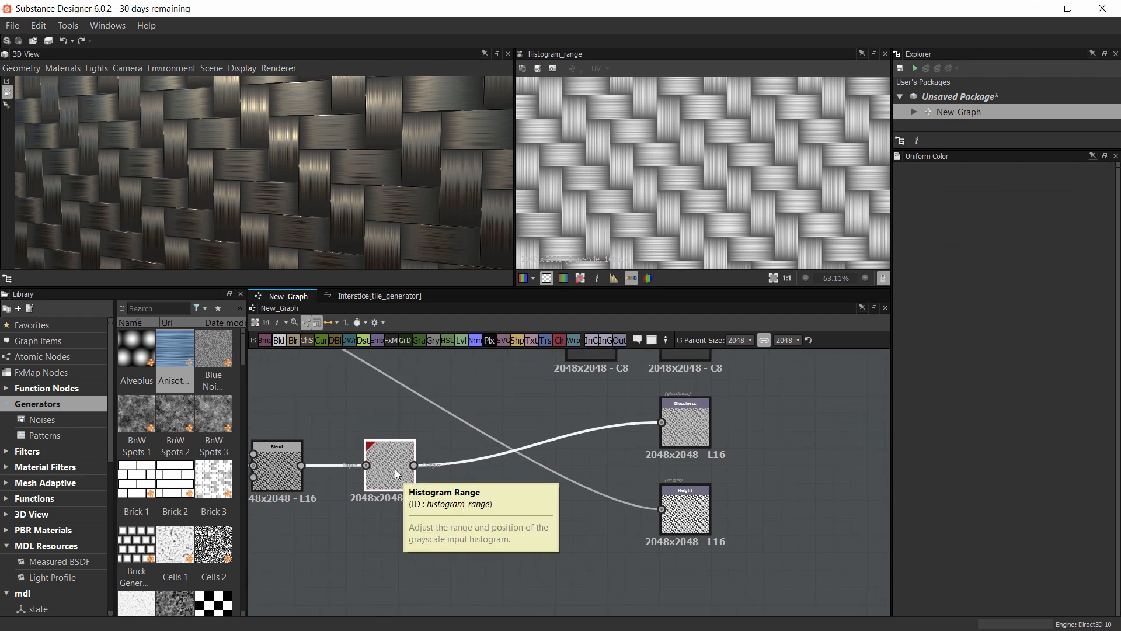
left_click(394, 470)
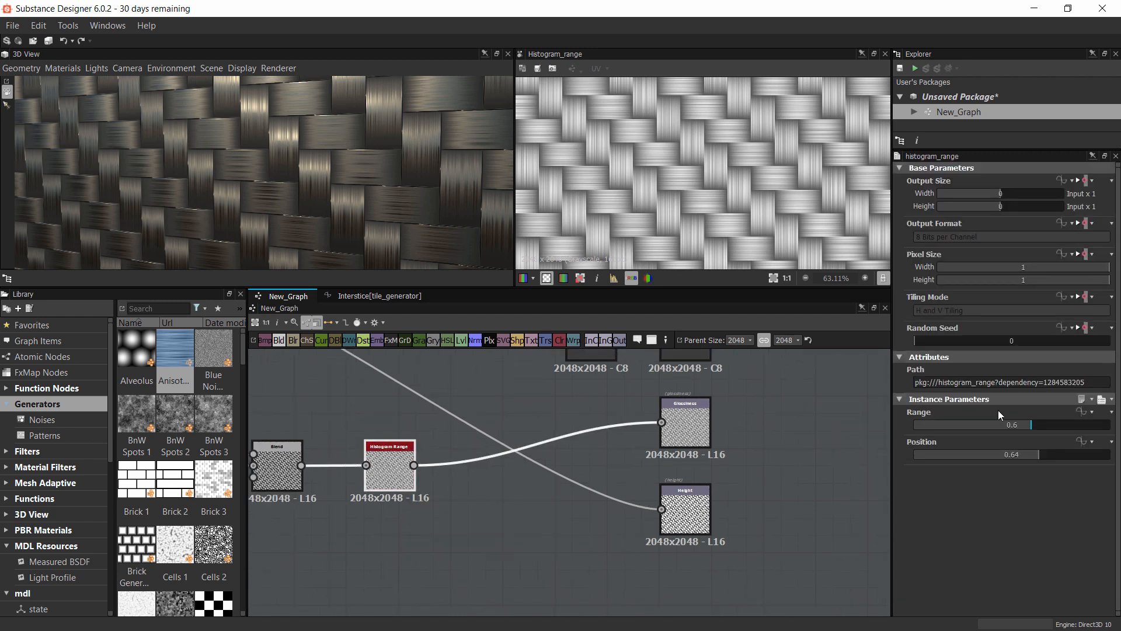
double_click(1028, 425)
type("0.")
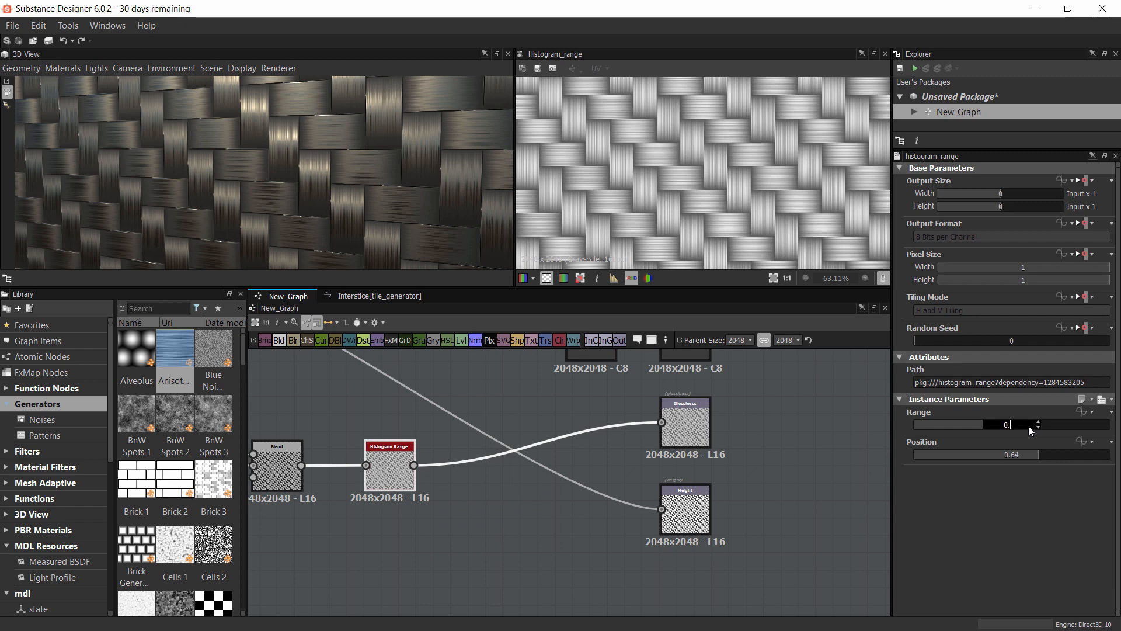
type("5")
key("Return")
double_click(1036, 455)
type("0")
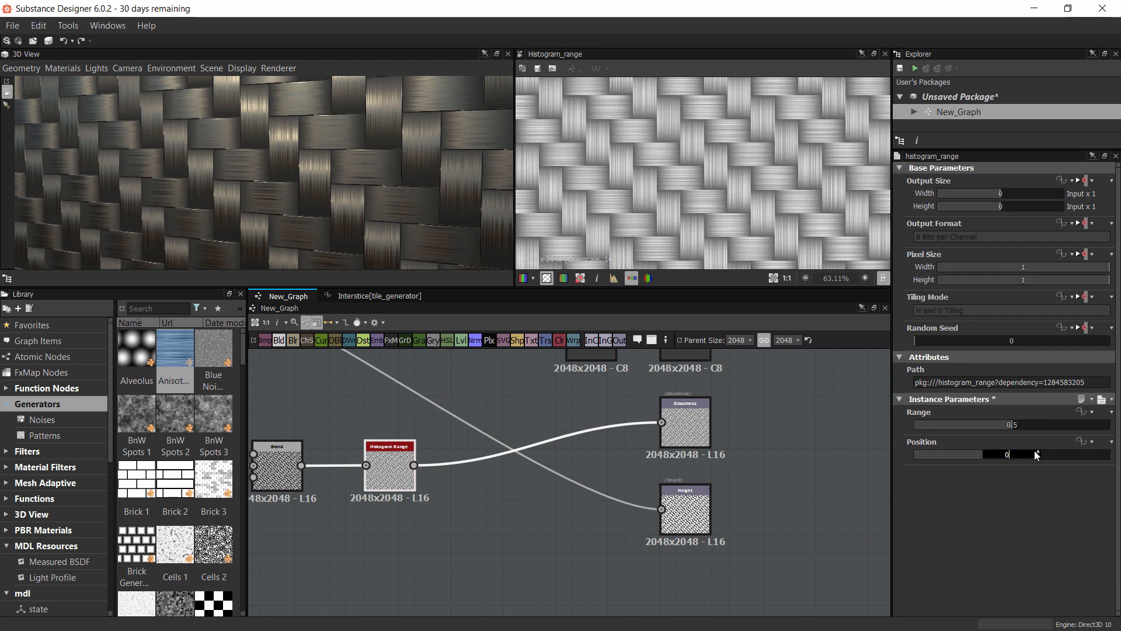
type(".8")
key("Return")
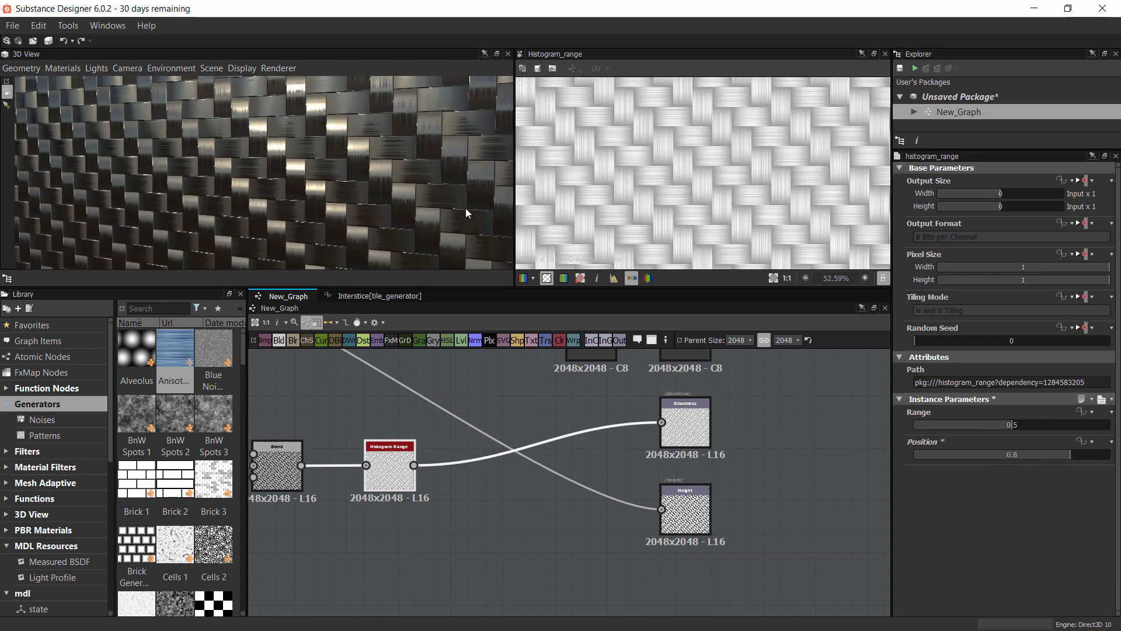
Set the Histogram Range node's Position to 0.7 and Range to 0.25, checking the glossiness on the cube
left_click_drag(465, 208, 439, 187)
double_click(1034, 451)
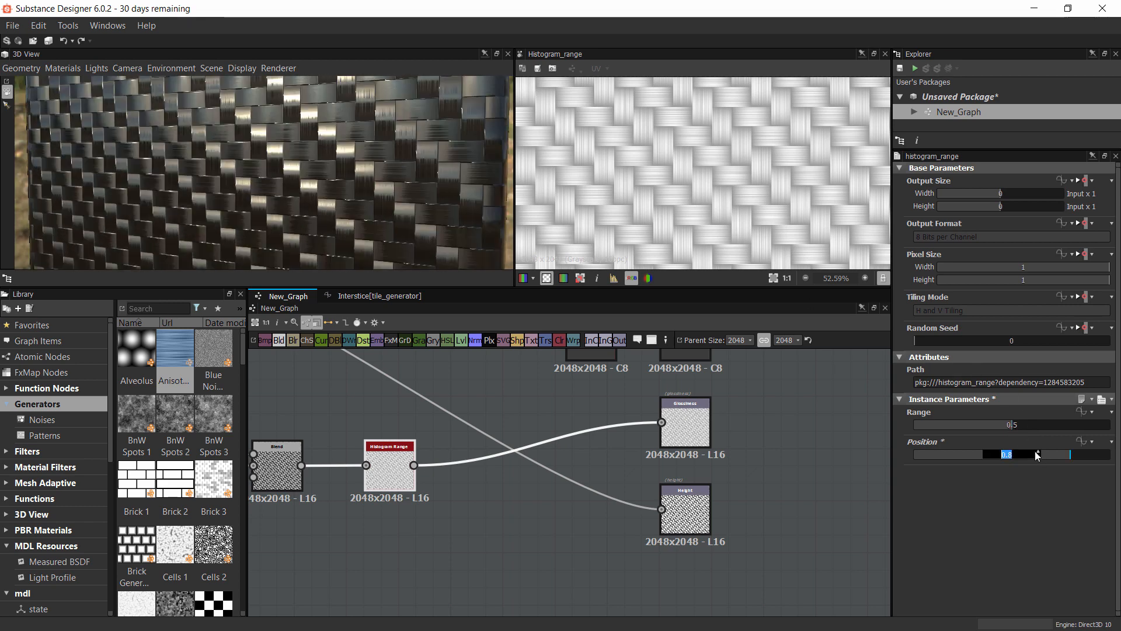
type("0.7")
key("Return")
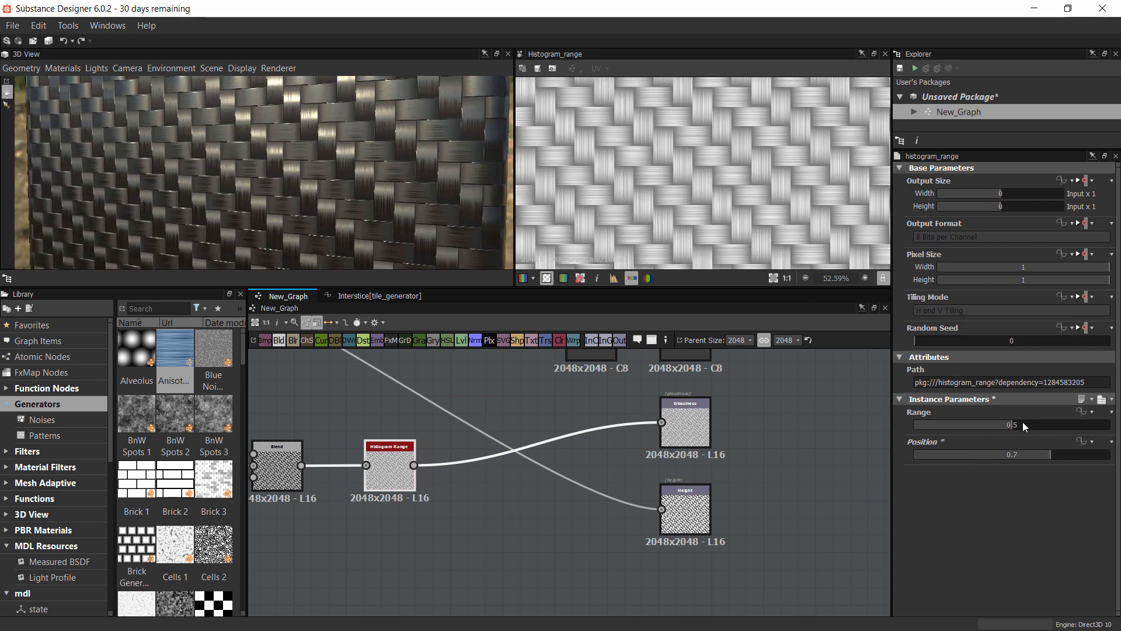
left_click(1022, 423)
type("0.25")
key("Return")
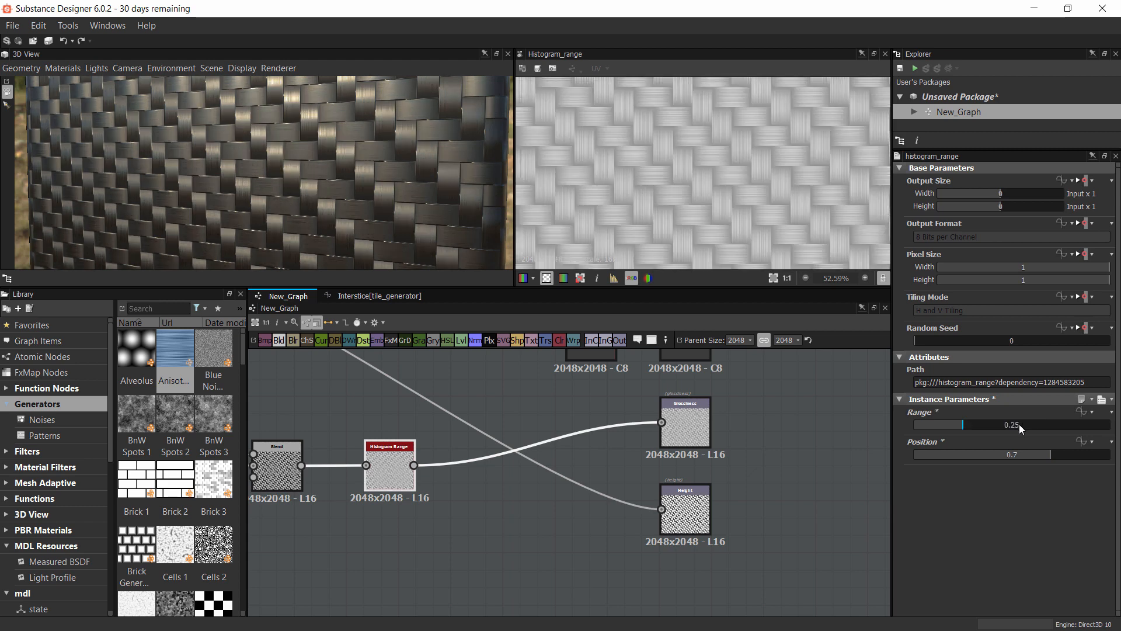
left_click_drag(392, 213, 306, 212)
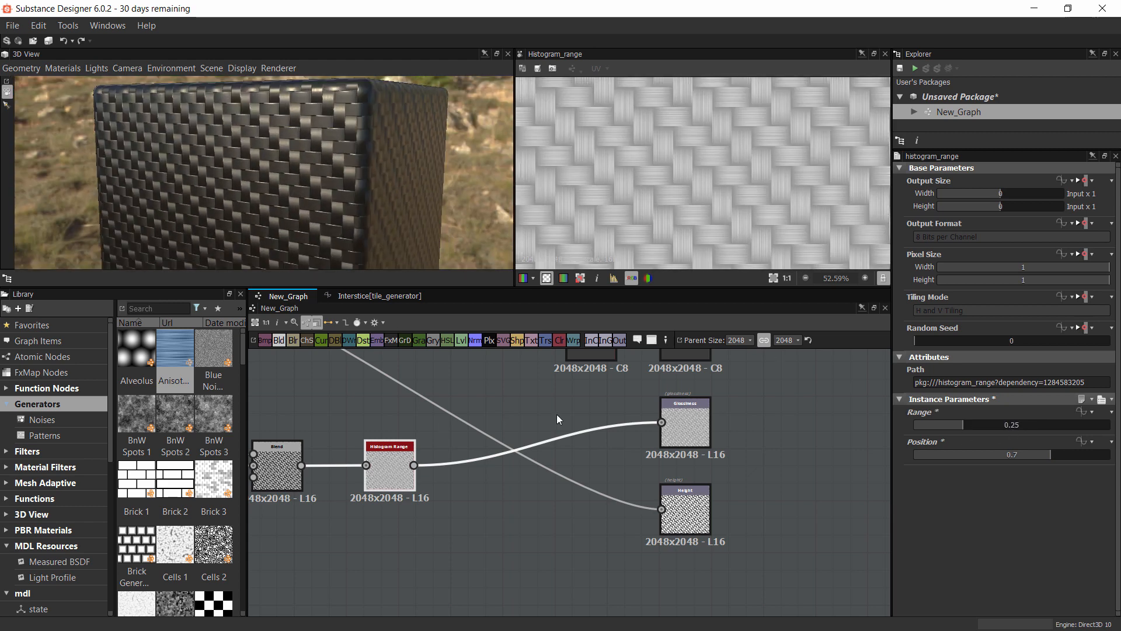
Expose the Histogram Range node's Range parameter as a new graph input named "Glossiness Range"
left_click(1092, 410)
left_click(1059, 549)
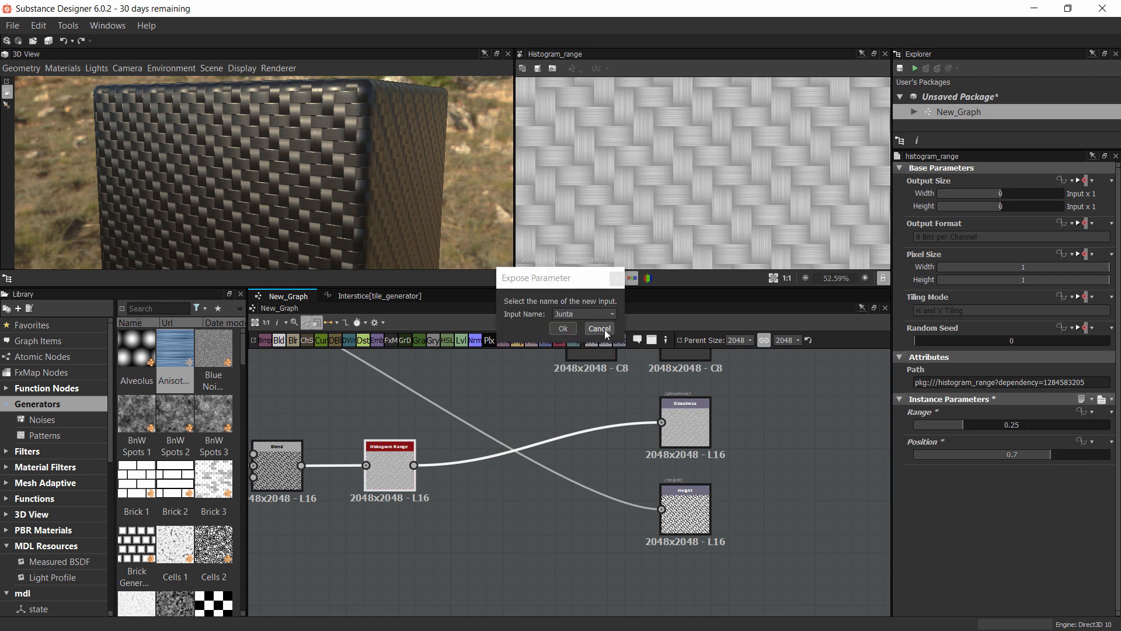
left_click(600, 316)
left_click(579, 358)
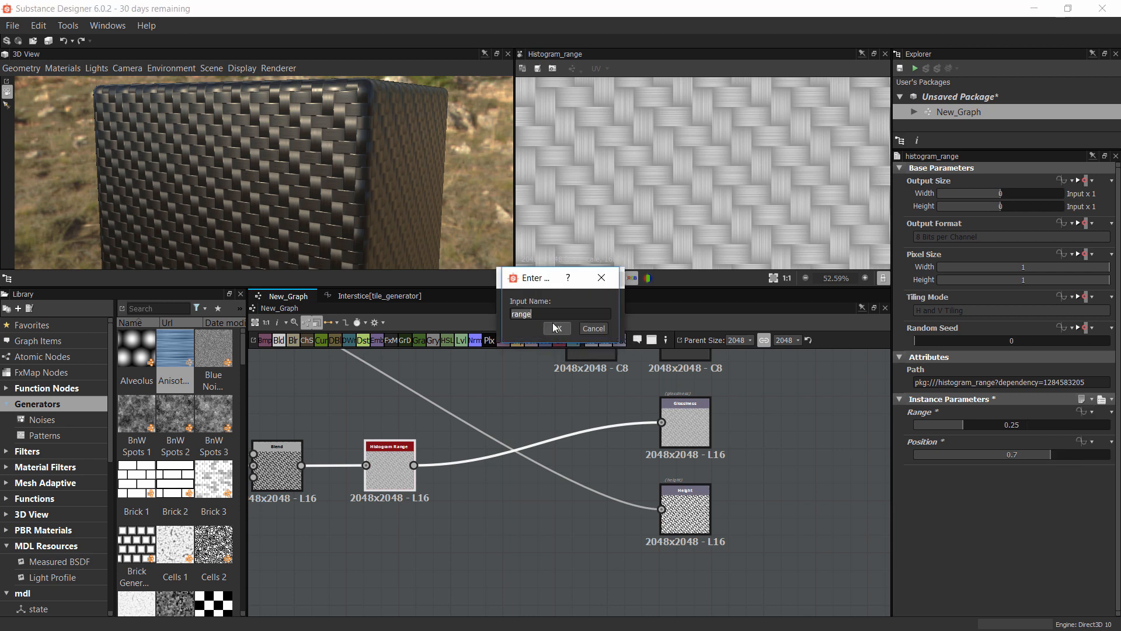
type("Glossiness R")
left_click(556, 329)
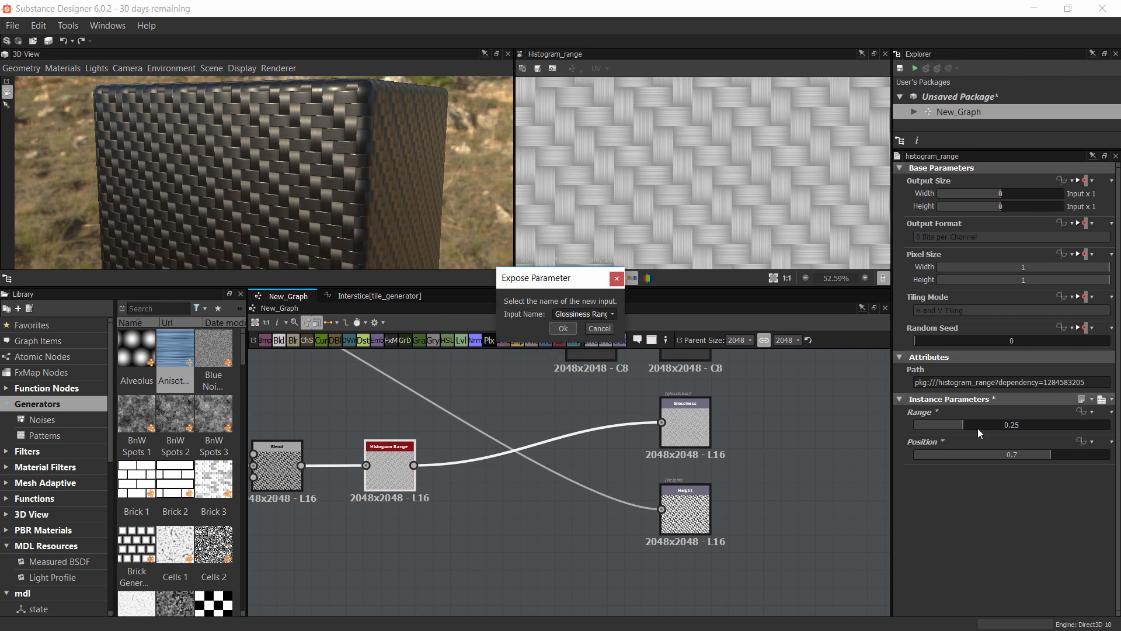
left_click(574, 328)
Expose the Histogram Range node's Position parameter as a new graph input named "Glossiness Position"
left_click(1094, 425)
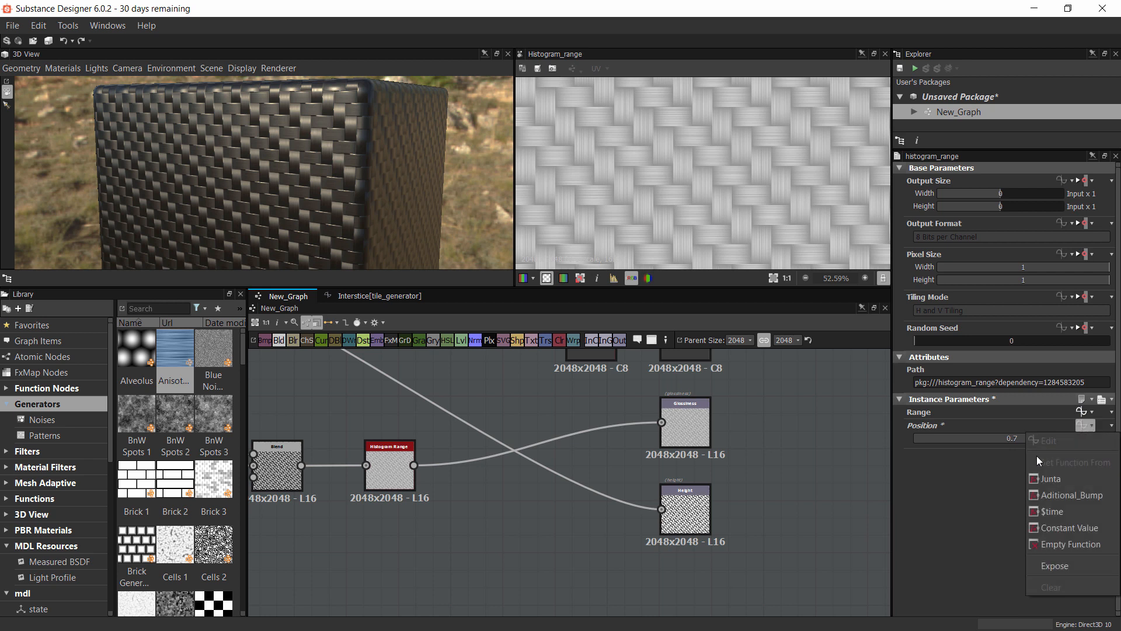
left_click(1057, 564)
left_click(579, 314)
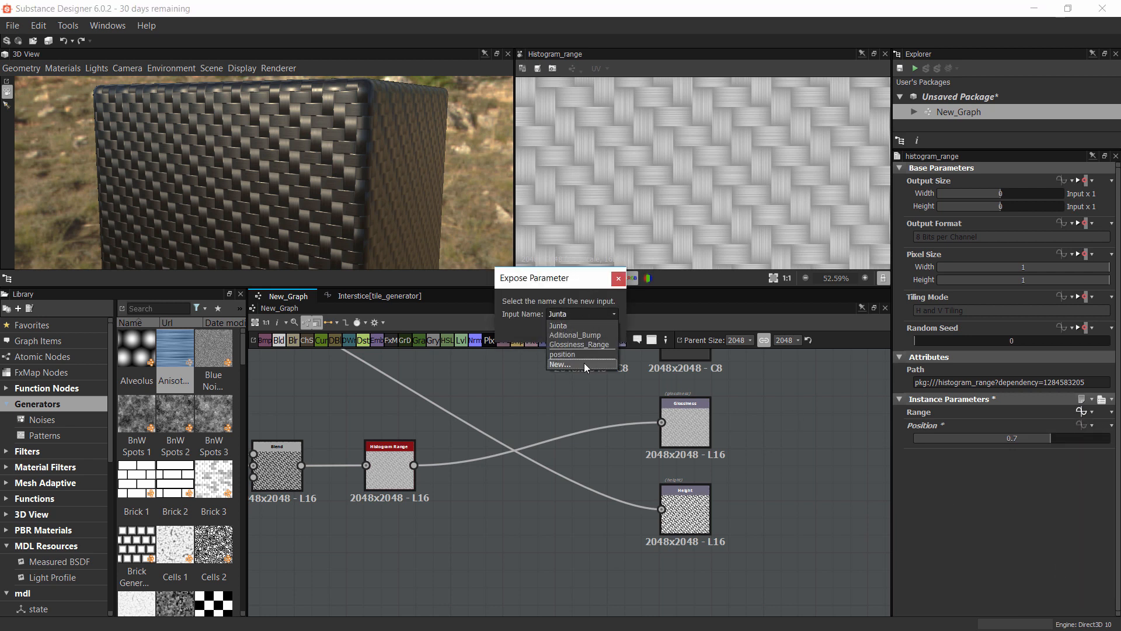
left_click(582, 363)
type("G")
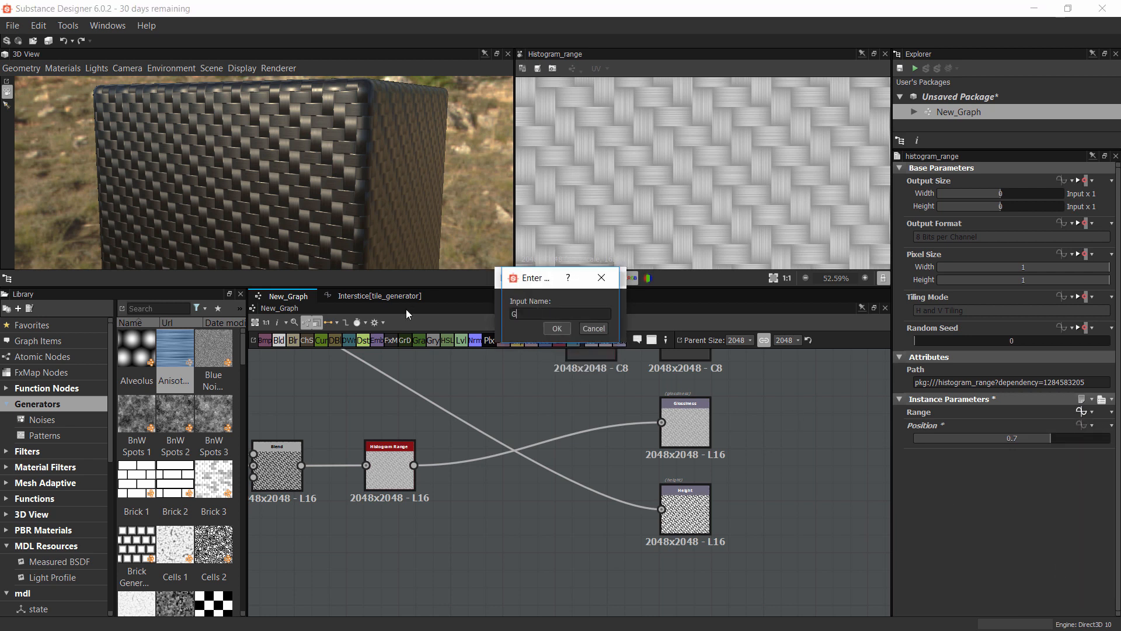
type("lossiness Position")
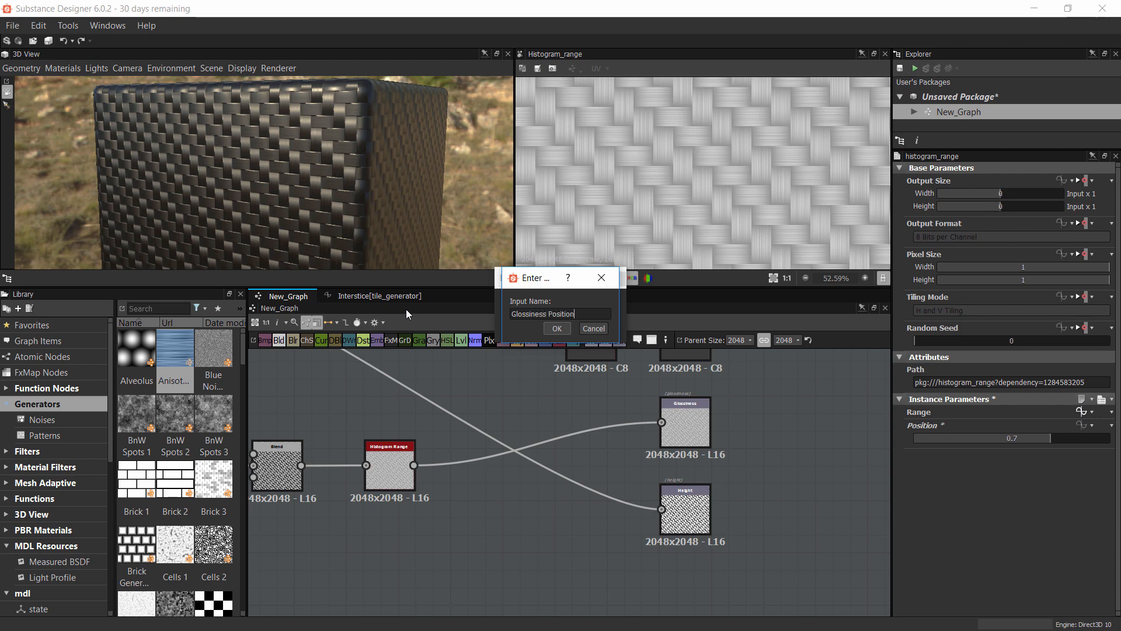
key("Return")
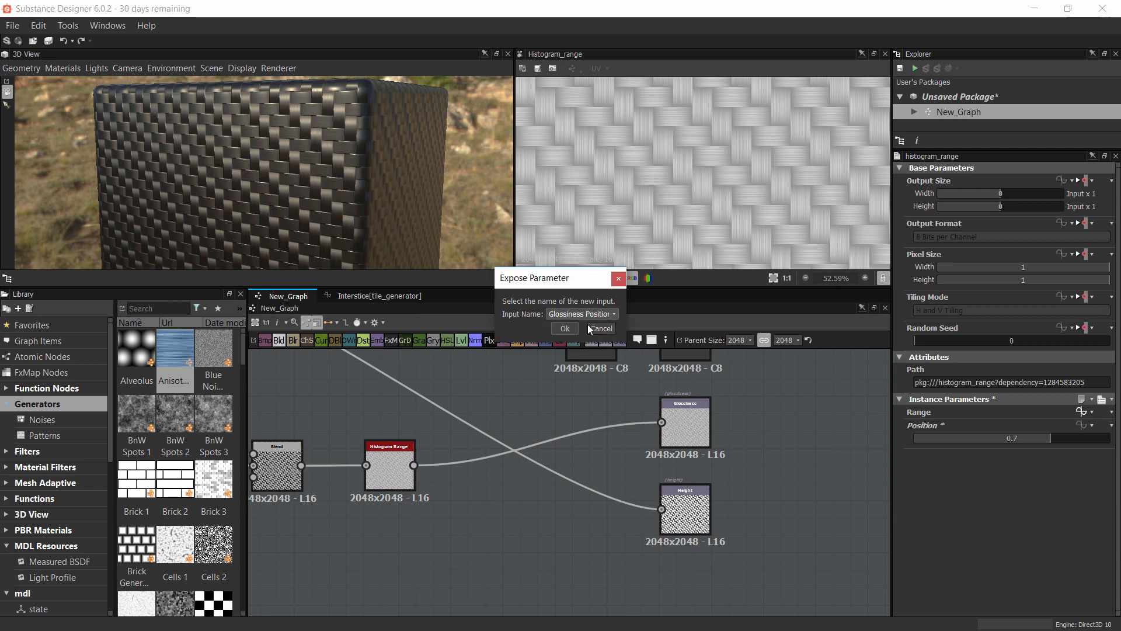
left_click(565, 328)
Rearrange the output nodes so that Height sits under Specular and Glossiness sits below Height
scroll(521, 473, "down", 5)
scroll(492, 450, "up", 2)
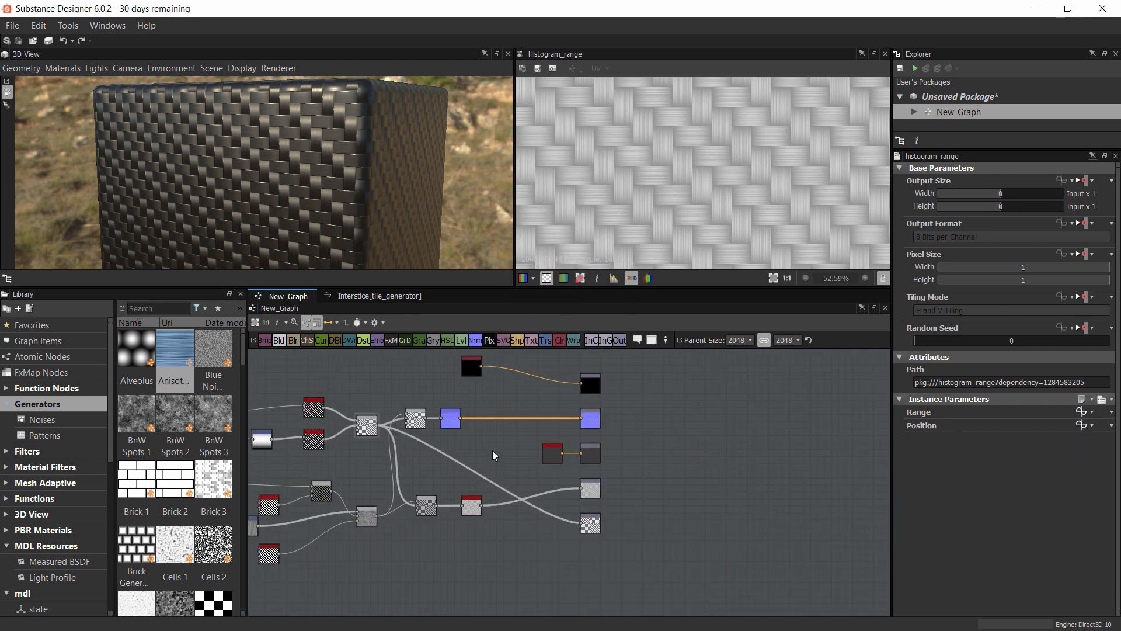
left_click_drag(383, 211, 403, 245)
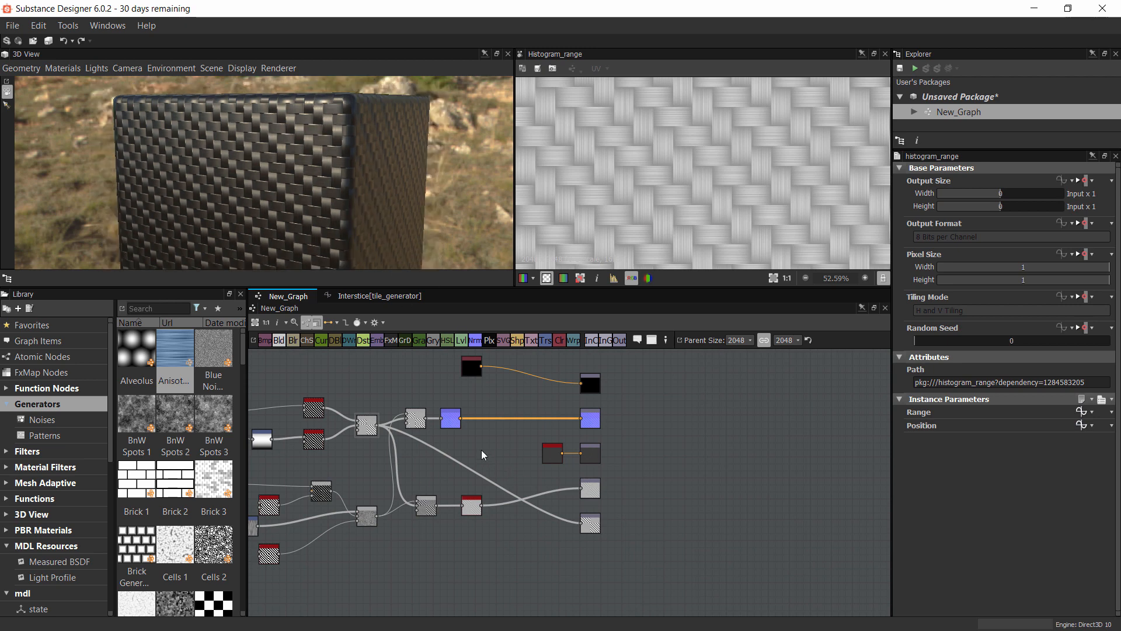
middle_click_drag(587, 517, 547, 490)
scroll(549, 490, "up", 2)
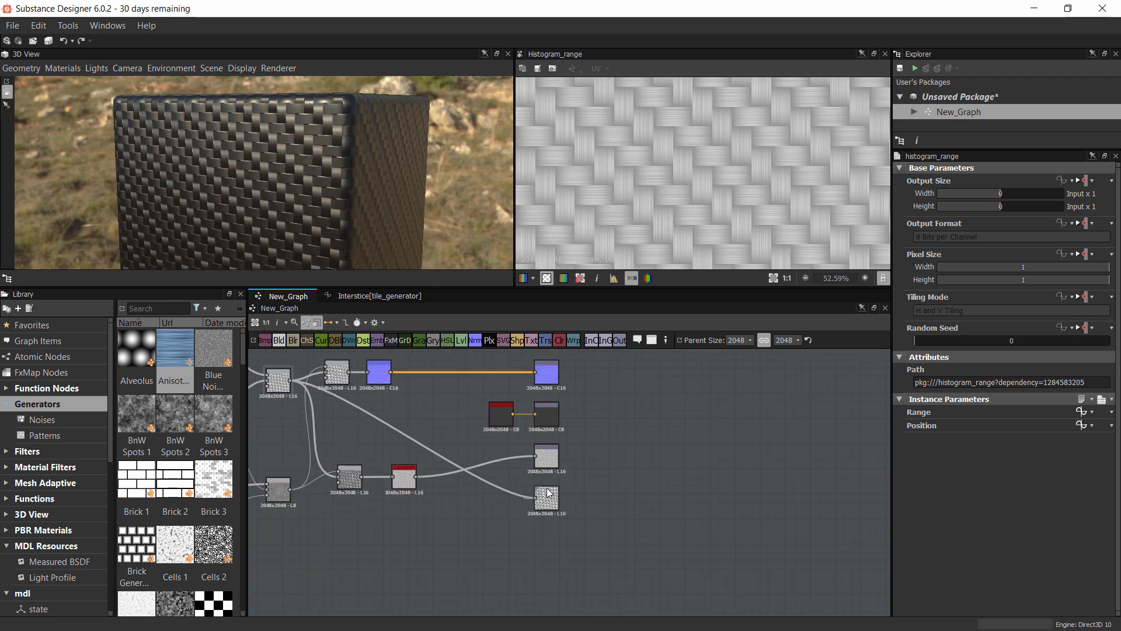
left_click_drag(557, 507, 546, 535)
left_click_drag(519, 438, 547, 447)
left_click_drag(547, 528, 548, 535)
middle_click_drag(555, 416, 563, 507)
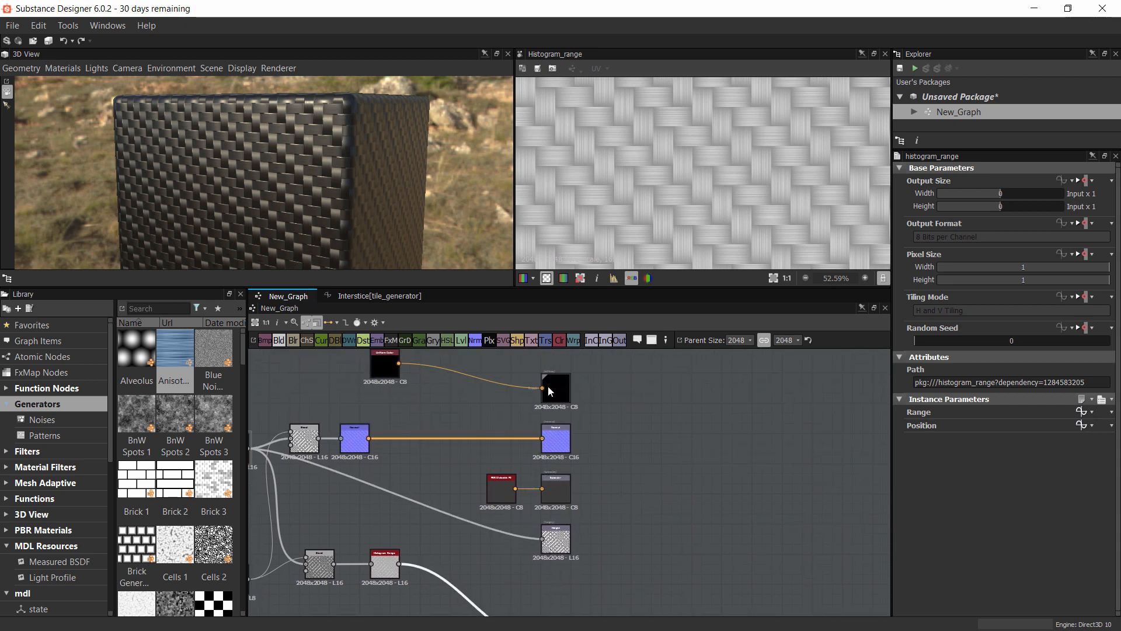
Delete the black Uniform Color node with its output, and the PBR Dielectric F0 node with the Specular output
middle_click_drag(413, 386, 433, 427)
scroll(443, 427, "down", 1)
left_click(436, 402)
middle_click_drag(598, 549, 572, 487)
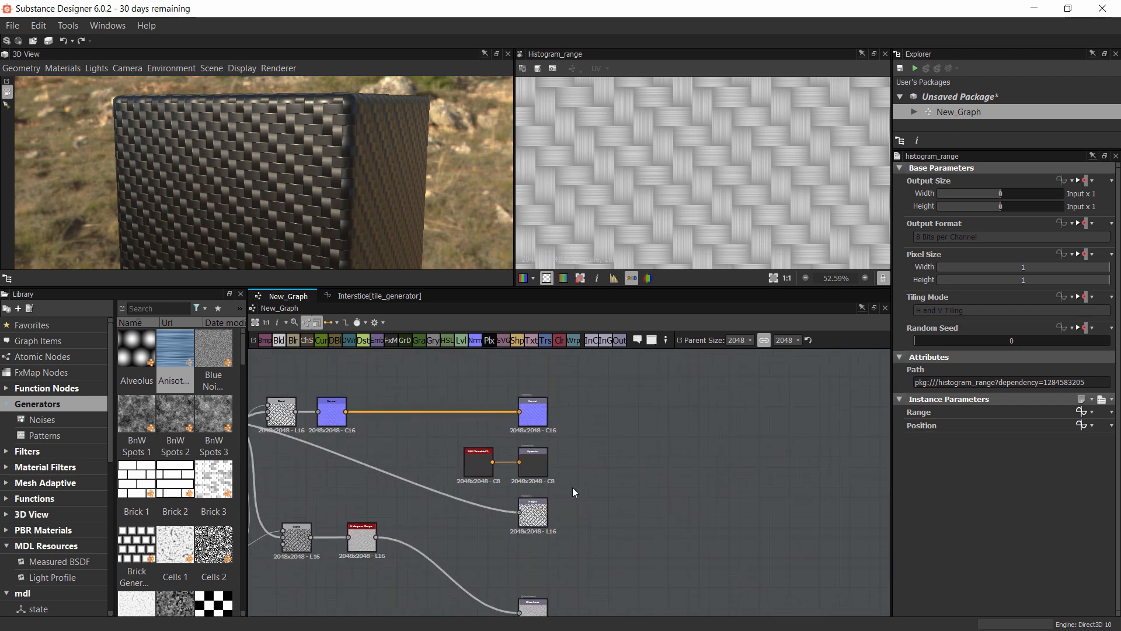
scroll(573, 487, "up", 2)
left_click_drag(549, 480, 417, 438)
key("Delete")
scroll(543, 456, "down", 4)
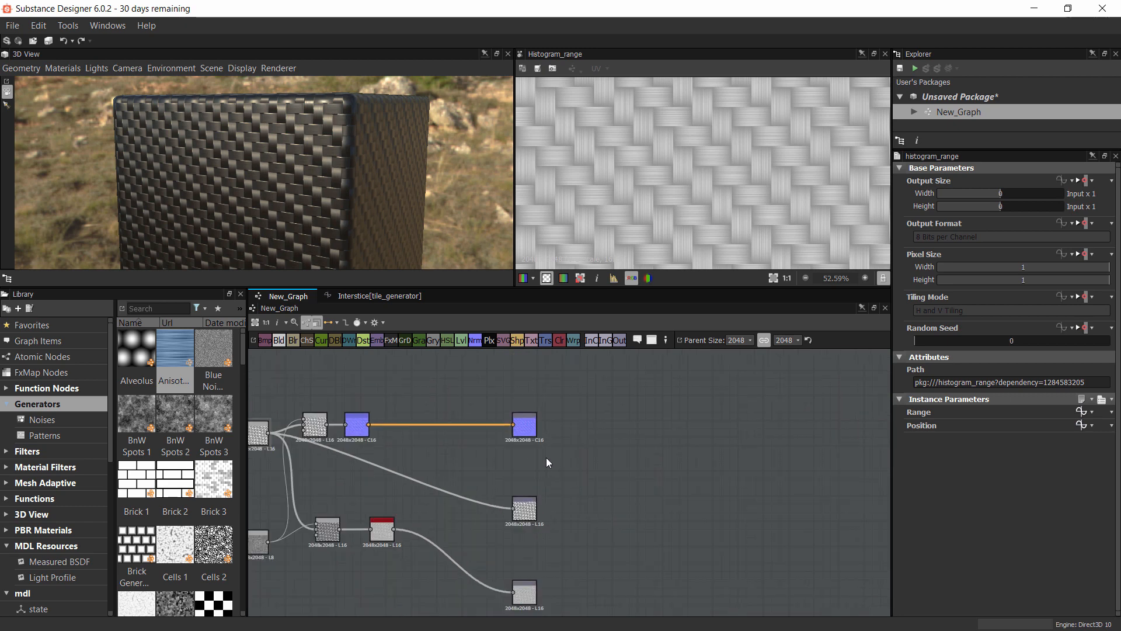
Move the Height output up beneath Normal and bring the Glossiness output slightly closer
left_click(527, 483)
mouse_move(527, 584)
left_mouse_down()
mouse_move(518, 557)
mouse_move(525, 569)
left_mouse_up()
middle_click_drag(584, 520, 586, 426)
scroll(546, 488, "up", 2)
left_click(514, 481)
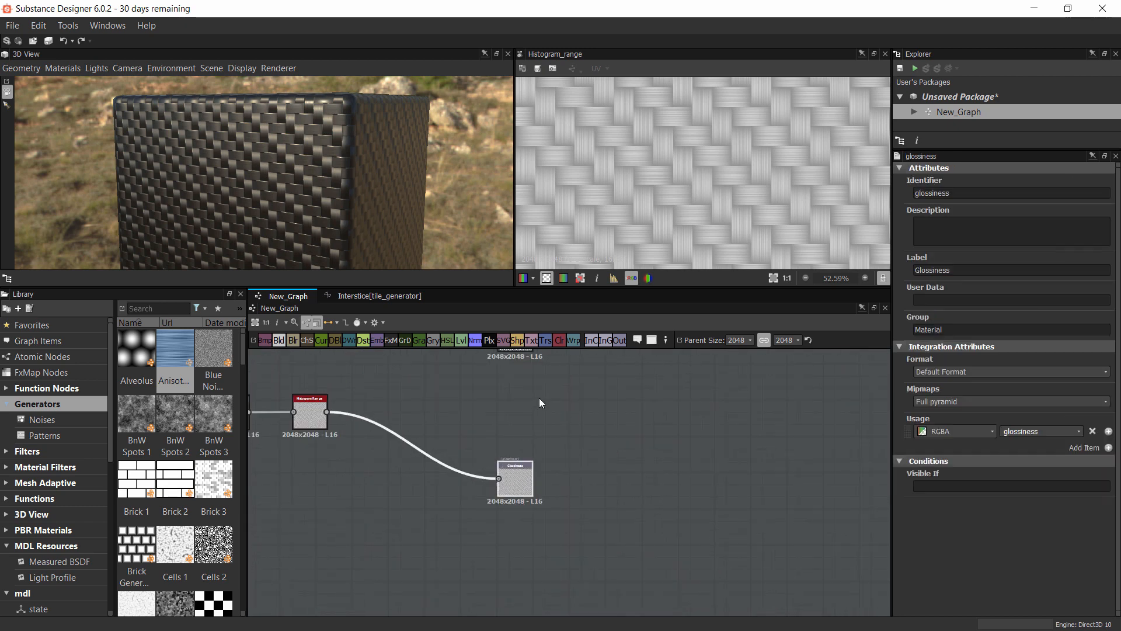
Duplicate the Height output, place the copy between Height and Glossiness, and disconnect its input
middle_click_drag(538, 397, 562, 482)
left_click(530, 418)
key("ctrl+d")
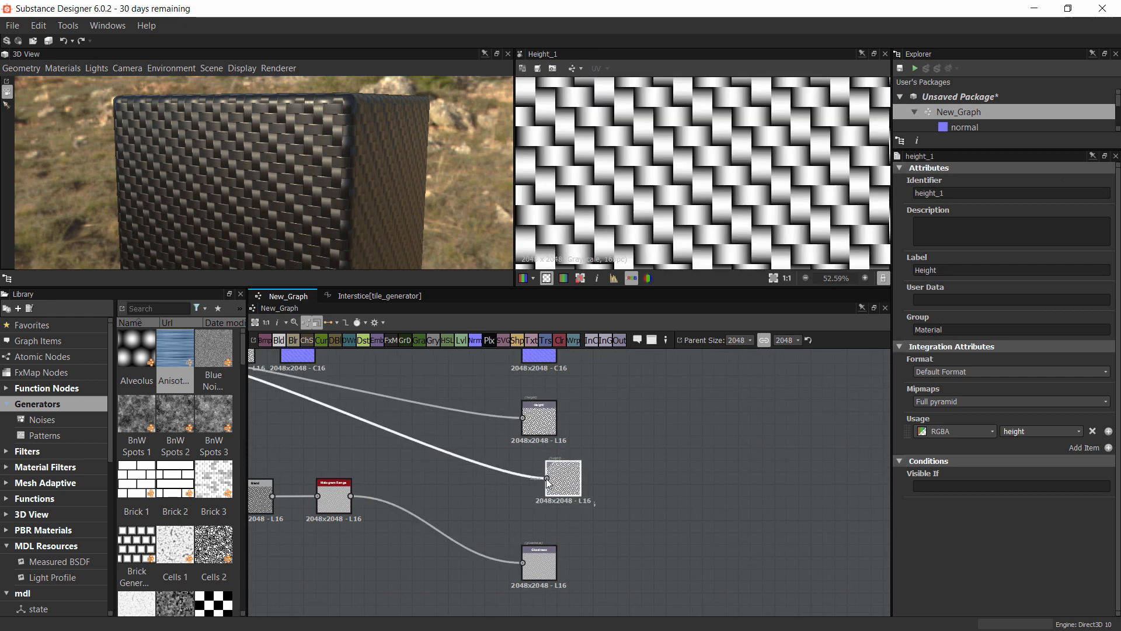
left_click_drag(532, 482, 532, 480)
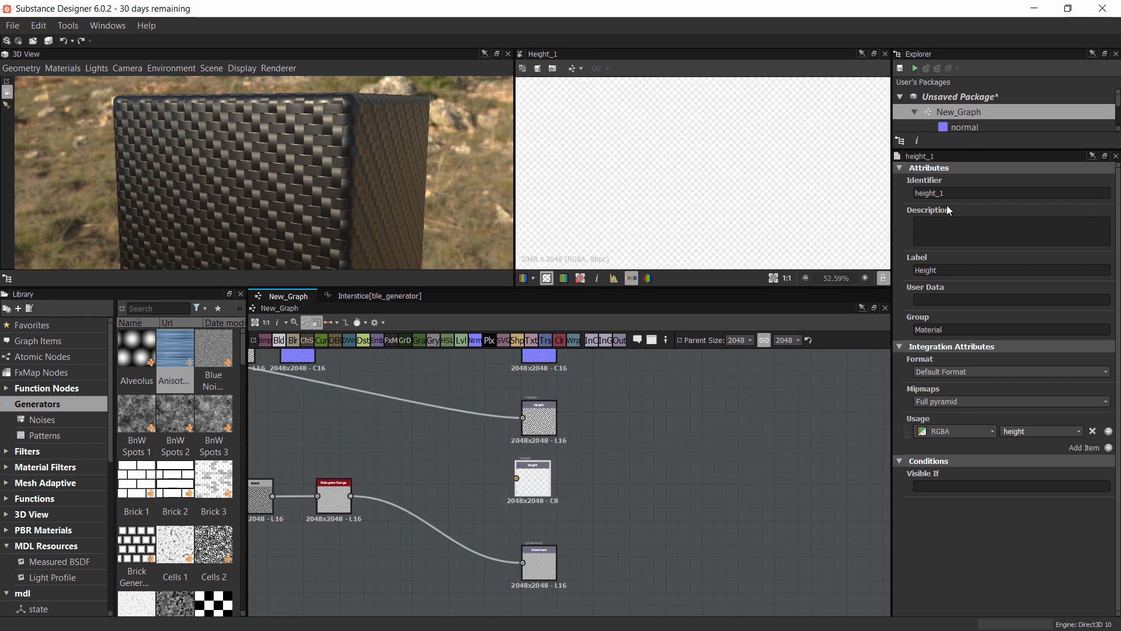
Set the duplicated output's identifier and label to Mask_Vertical and its usage to mask
double_click(963, 193)
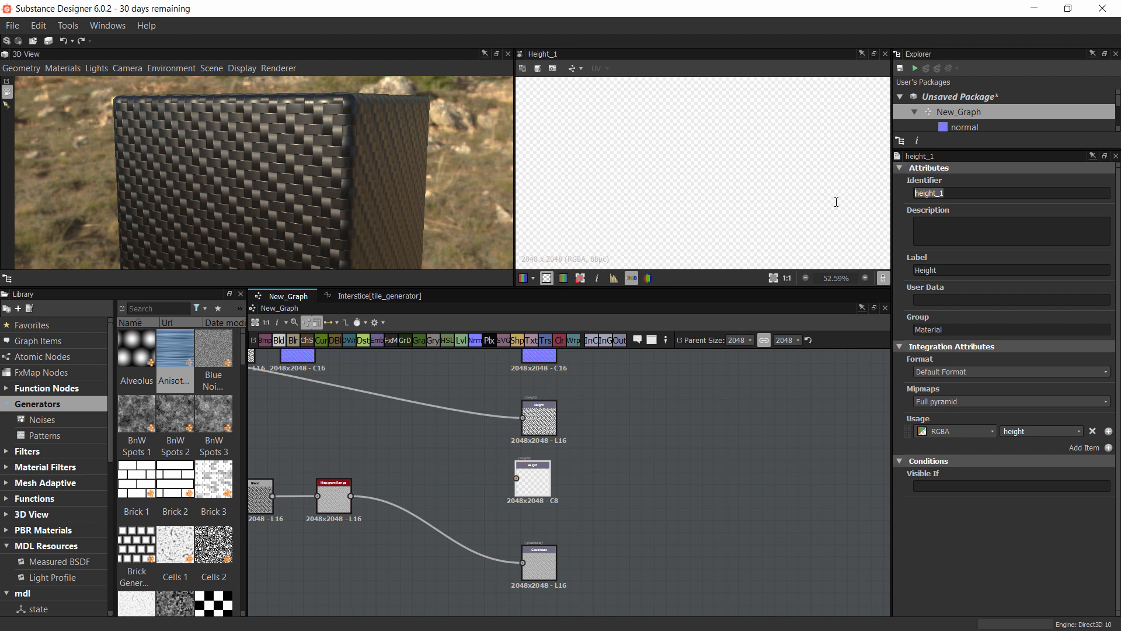
type("Mask_Vertical")
key("Return")
double_click(988, 330)
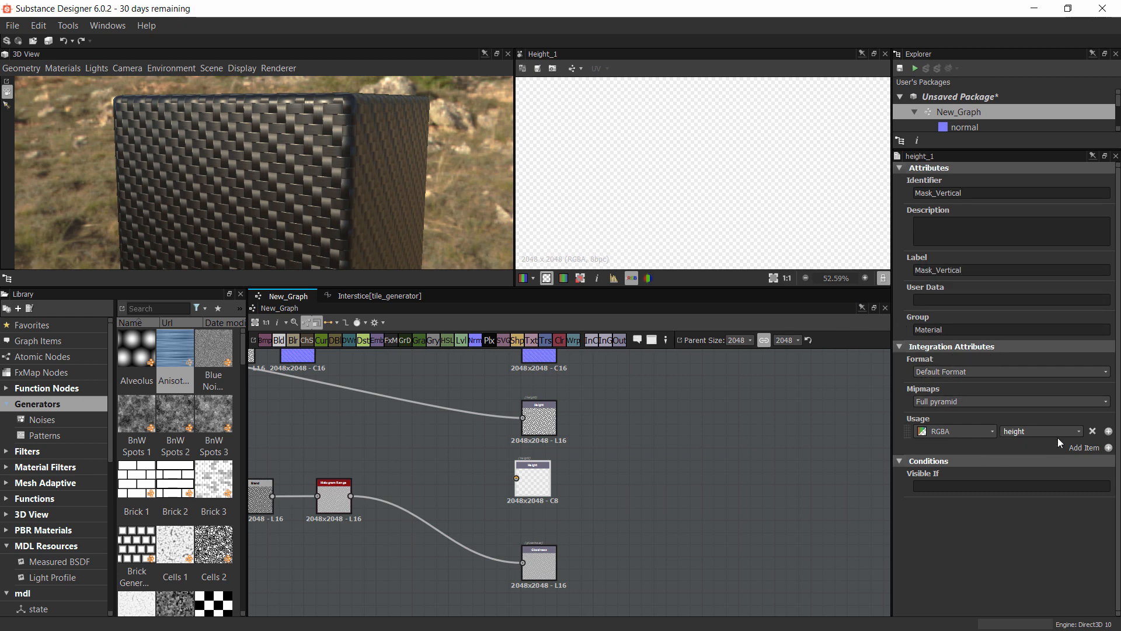
left_click(1079, 431)
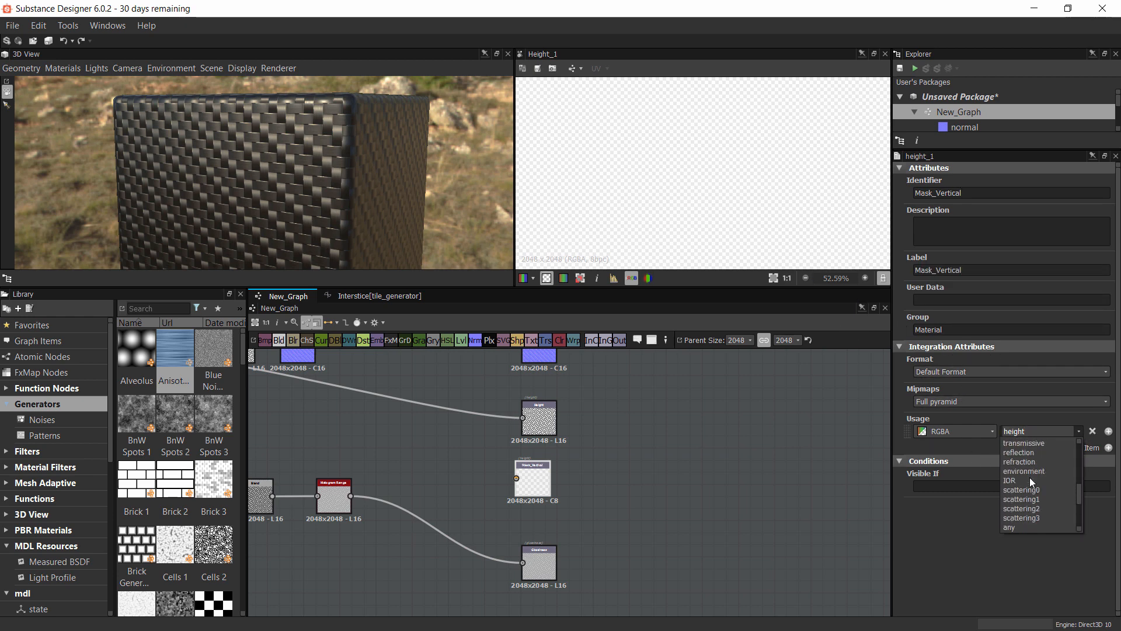
scroll(1029, 475, "up", 2)
left_click(1021, 443)
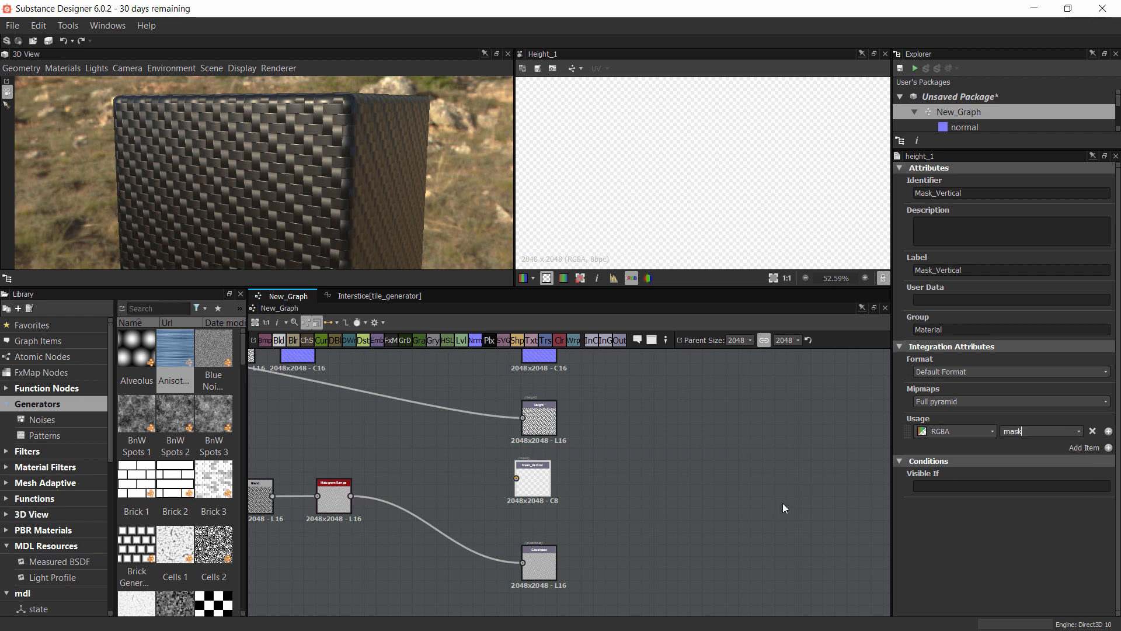
Preview the Tile Generators, connect the lower fibre mask generator to the Mask_Vertical output, and place that output below Glossiness
middle_click_drag(603, 511, 813, 557)
double_click(425, 388)
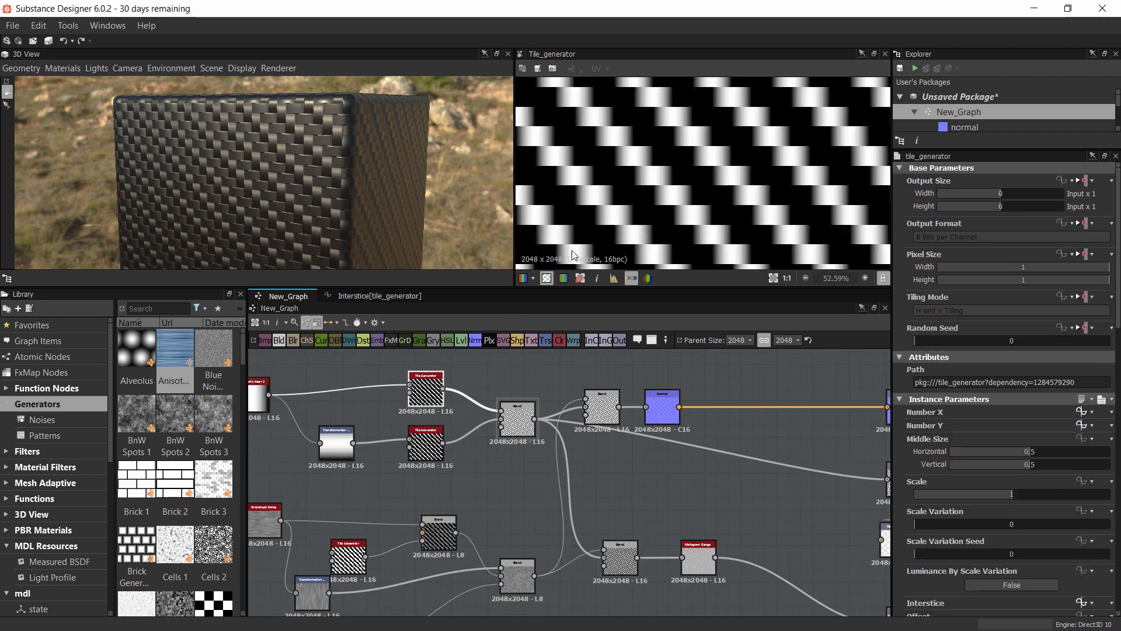
scroll(461, 491, "up", 1)
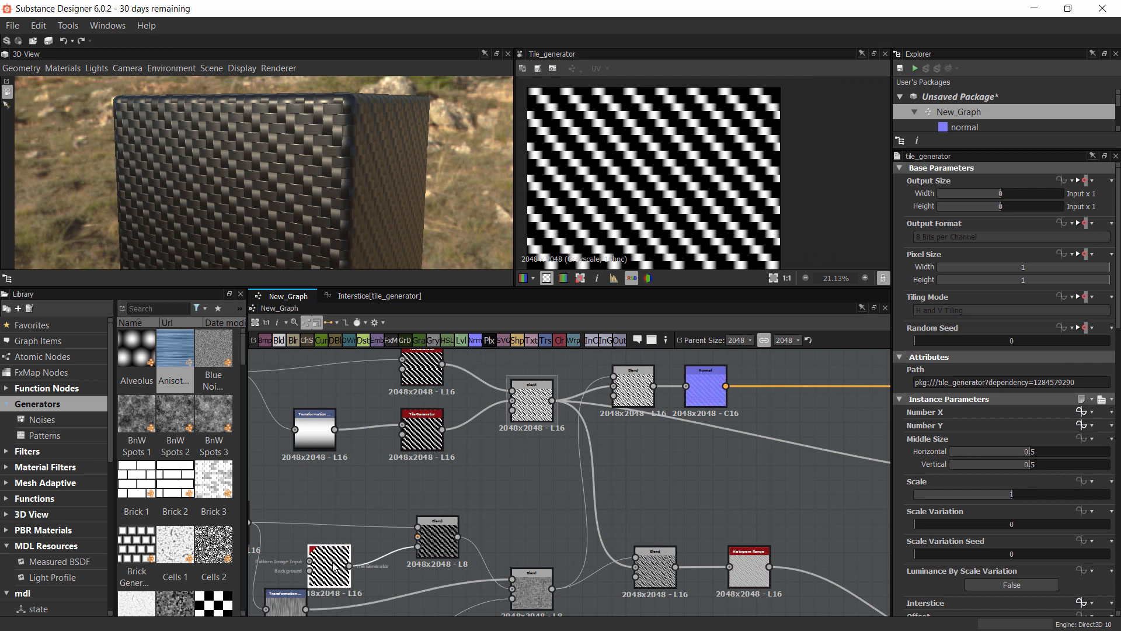
middle_click_drag(337, 598, 343, 456)
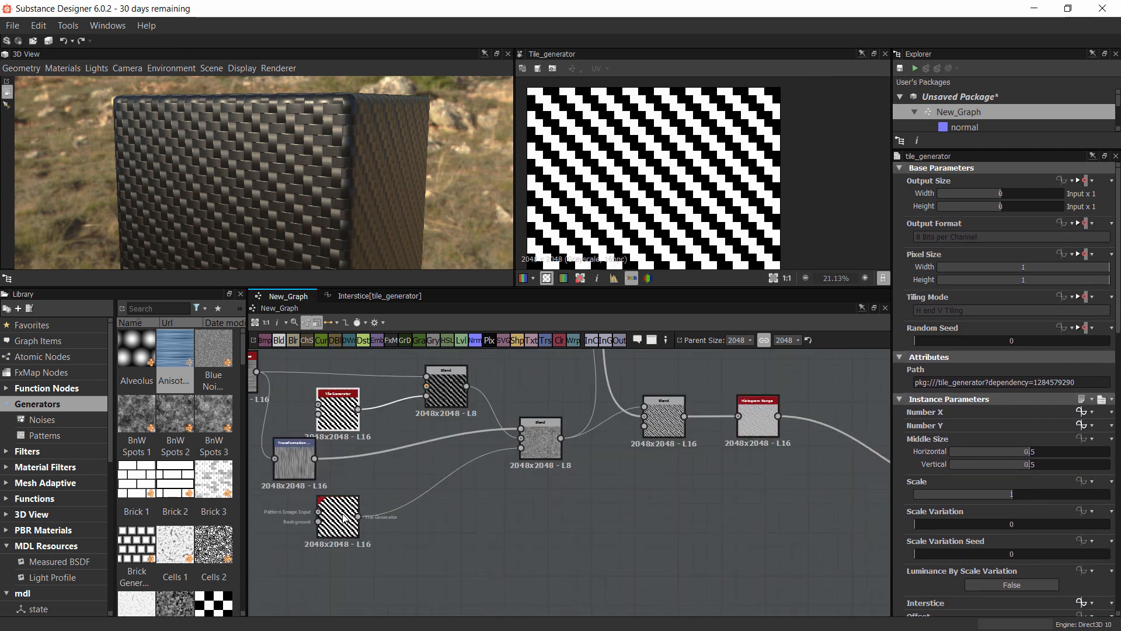
scroll(475, 495, "down", 2)
middle_click_drag(476, 495, 361, 550)
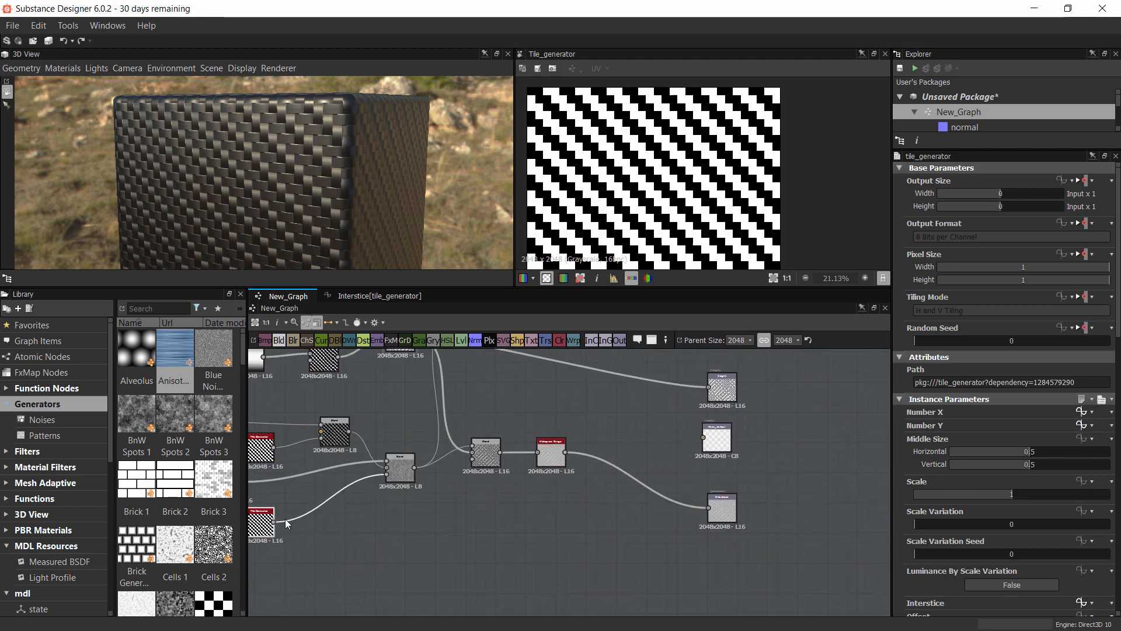
left_click_drag(274, 521, 720, 556)
middle_click_drag(760, 608, 719, 497)
Duplicate the Mask_Vertical output, place the copy beneath it, and connect the upper fibre mask Tile Generator to the copy
left_click(685, 446)
key("ctrl+d")
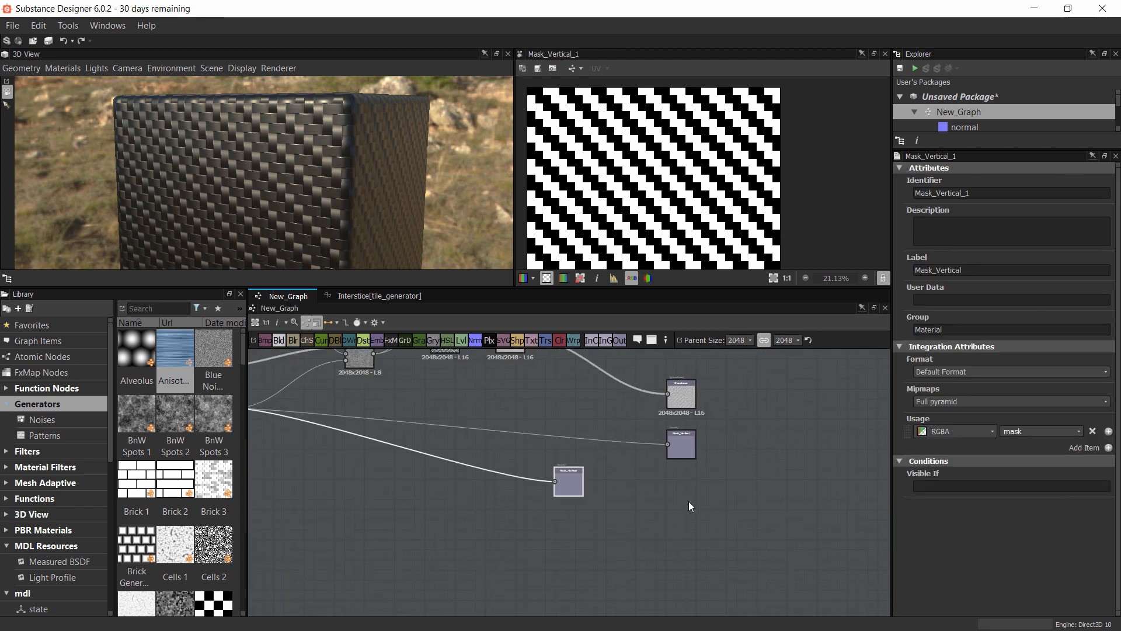
left_click_drag(571, 500, 678, 506)
scroll(355, 434, "down", 1)
middle_click_drag(355, 434, 493, 484)
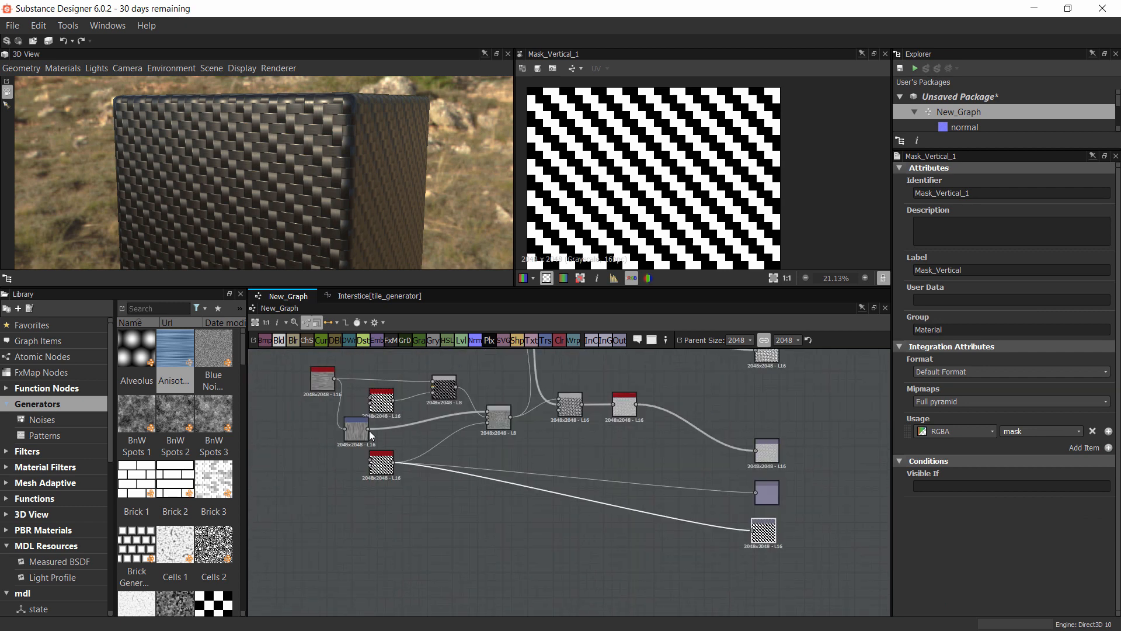
left_click_drag(397, 404, 753, 531)
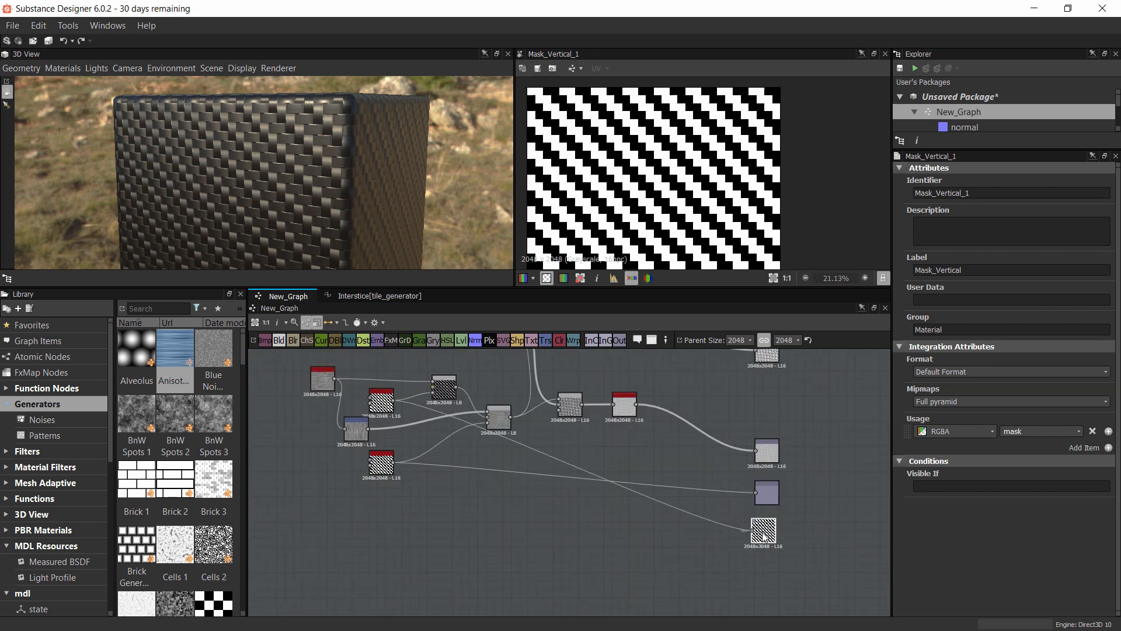
Set the duplicated mask output's identifier and label to Mask_Horizontal
left_click_drag(983, 193, 931, 218)
type("Horizon")
key("Return")
key("ctrl+c")
double_click(947, 270)
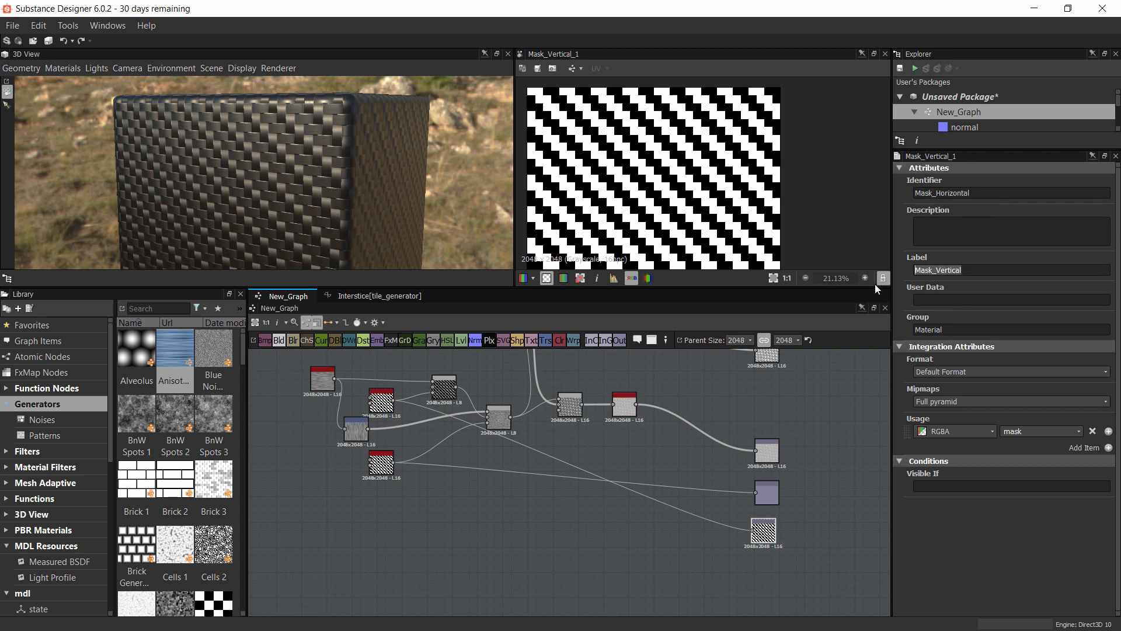
key("ctrl+v")
Rearrange the mask outputs so Mask_Horizontal sits directly below Glossiness and Mask_Vertical sits beneath it
scroll(771, 536, "up", 2)
mouse_move(768, 530)
left_mouse_down()
mouse_move(724, 451)
mouse_move(758, 526)
left_mouse_up()
left_click_drag(720, 447, 768, 459)
left_click_drag(761, 514, 768, 508)
scroll(763, 506, "down", 3)
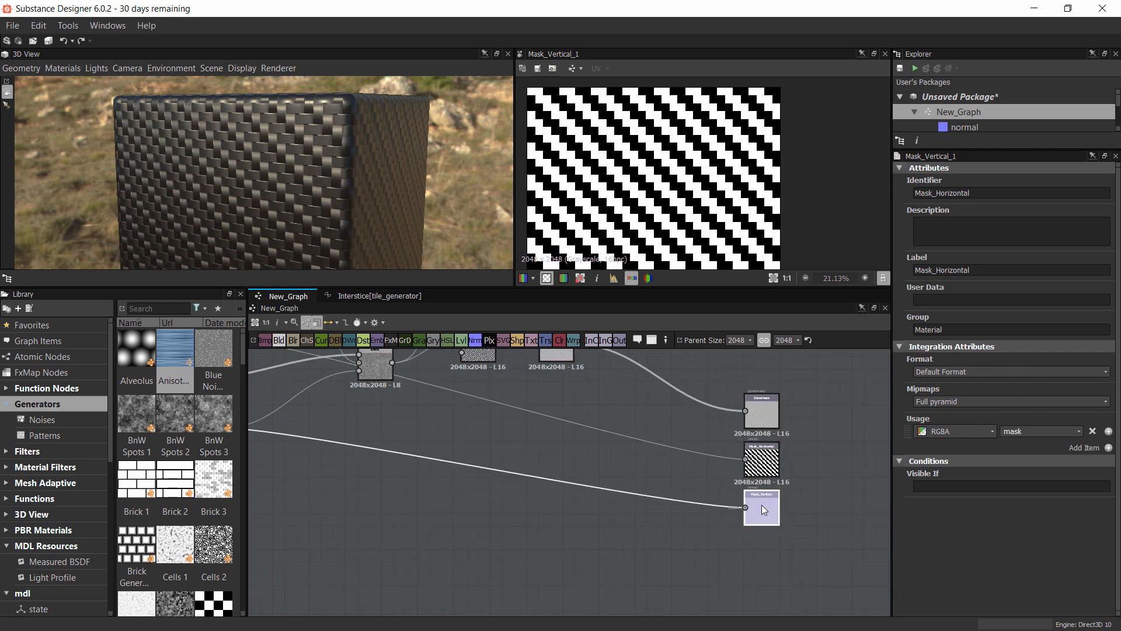
Preview the fibre Blend, duplicate the Mask_Vertical output, connect the Blend to the copy, and place the copy above Glossiness
scroll(463, 438, "up", 2)
double_click(464, 438)
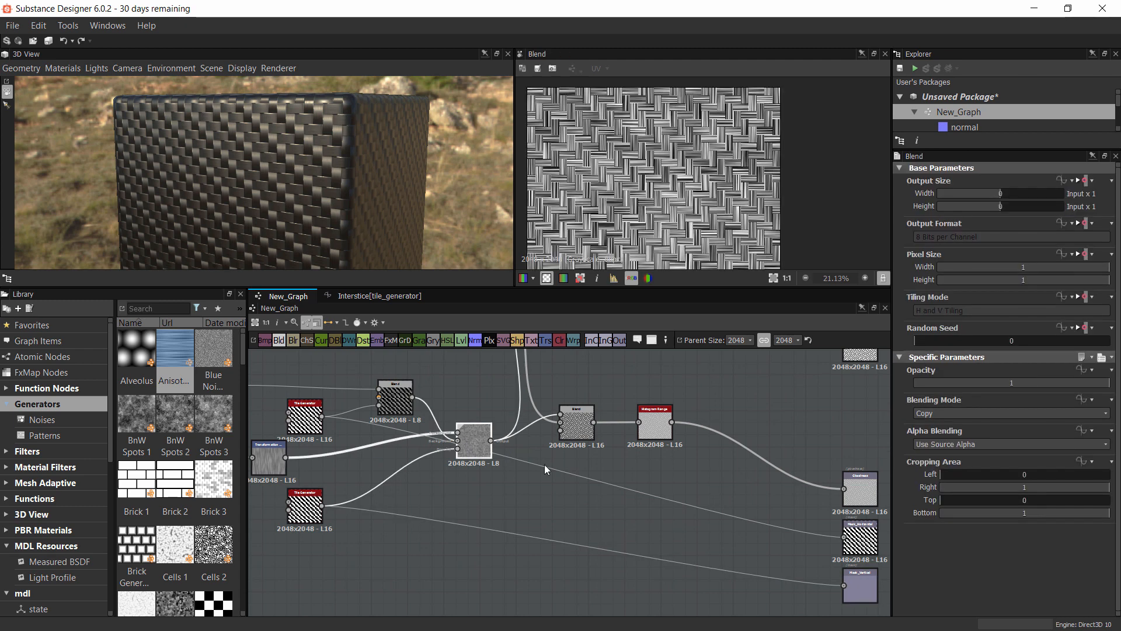
middle_click_drag(544, 464, 437, 474)
scroll(643, 166, "up", 5)
scroll(643, 166, "up", 3)
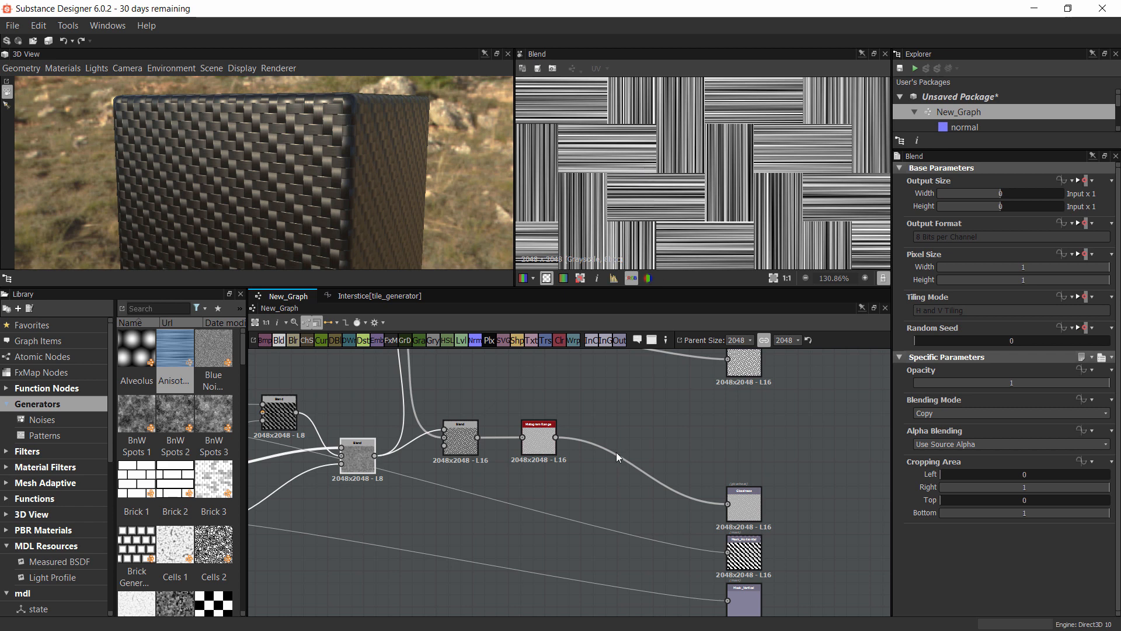
middle_click_drag(752, 461, 709, 522)
left_click(707, 536)
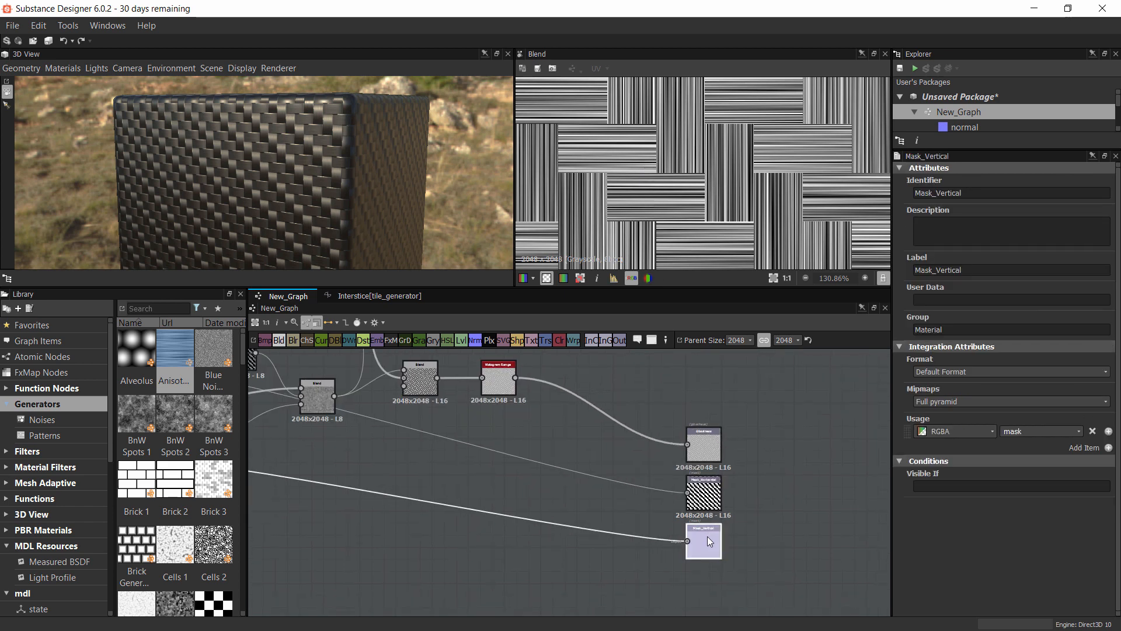
key("ctrl+d")
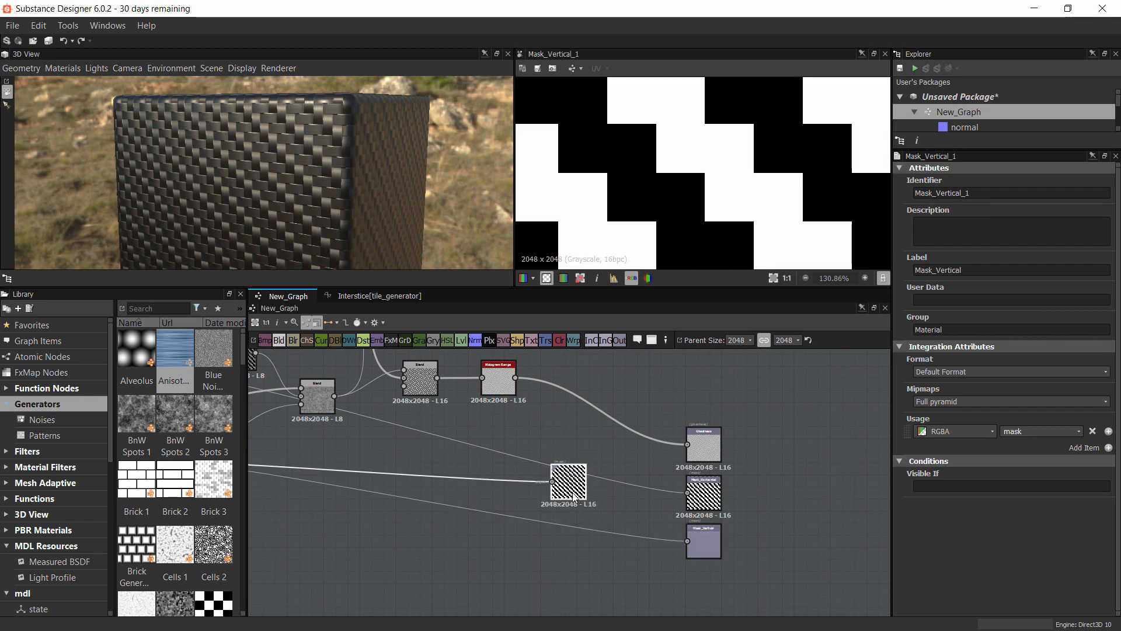
left_click_drag(334, 396, 712, 399)
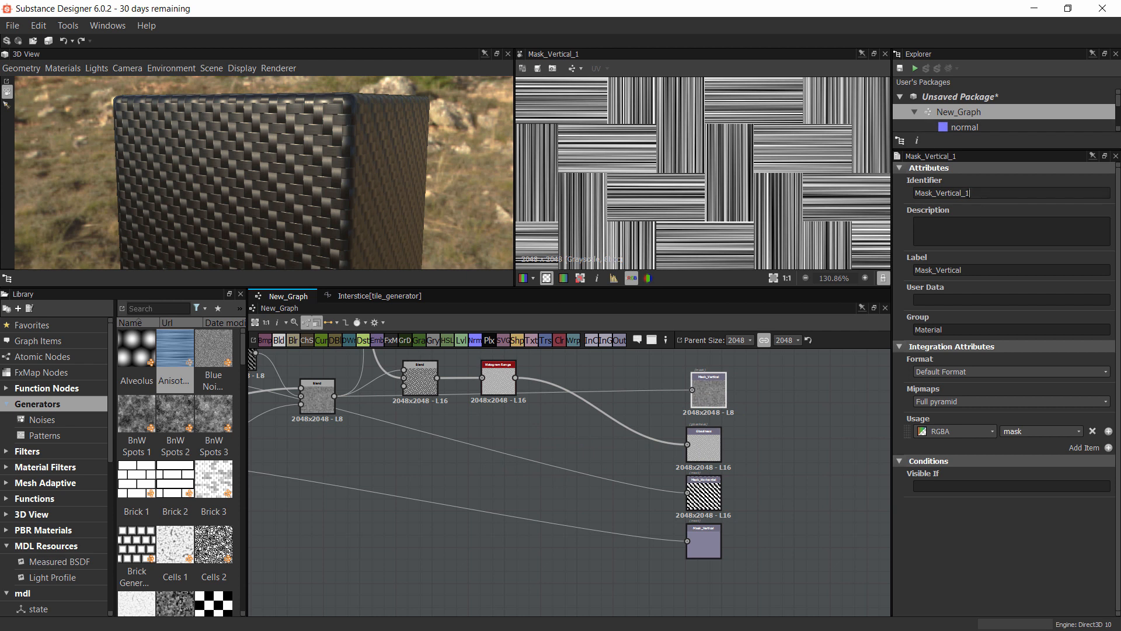
Set the identifier and label of the output connected to the fibre Blend to Aditional_Bump
double_click(940, 193)
type("Aditional Bump")
key("Return")
key("Tab")
key("ctrl+v")
key("Return")
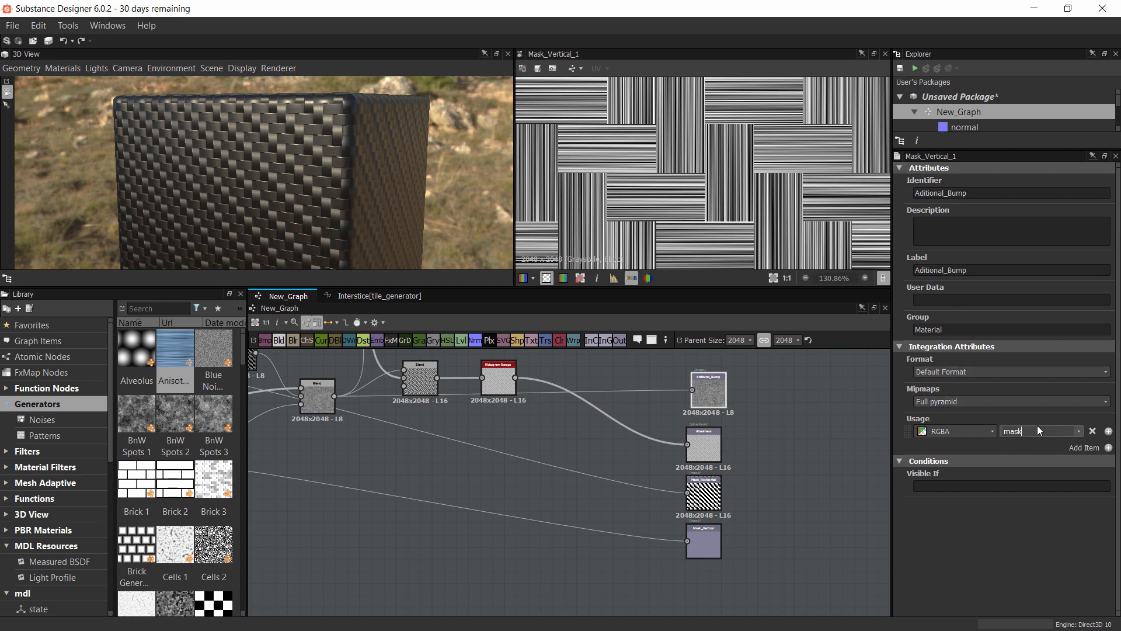
Move the Glossiness output above Aditional_Bump so the outputs form an ordered column
left_click_drag(710, 441, 720, 394)
middle_click_drag(717, 420, 710, 476)
scroll(710, 476, "down", 1)
left_click_drag(700, 466, 696, 435)
left_click(706, 454)
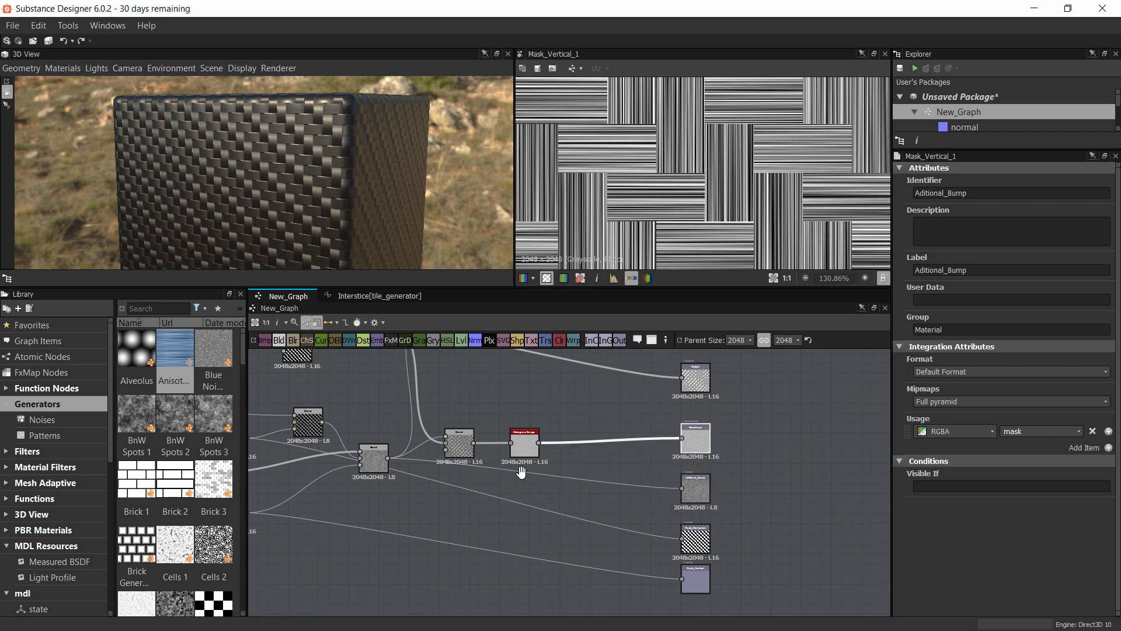
Examine the overall node graph and the woven fibre pattern in the 2D preview
middle_click_drag(470, 506, 518, 470)
scroll(518, 471, "down", 2)
middle_click_drag(425, 474, 464, 473)
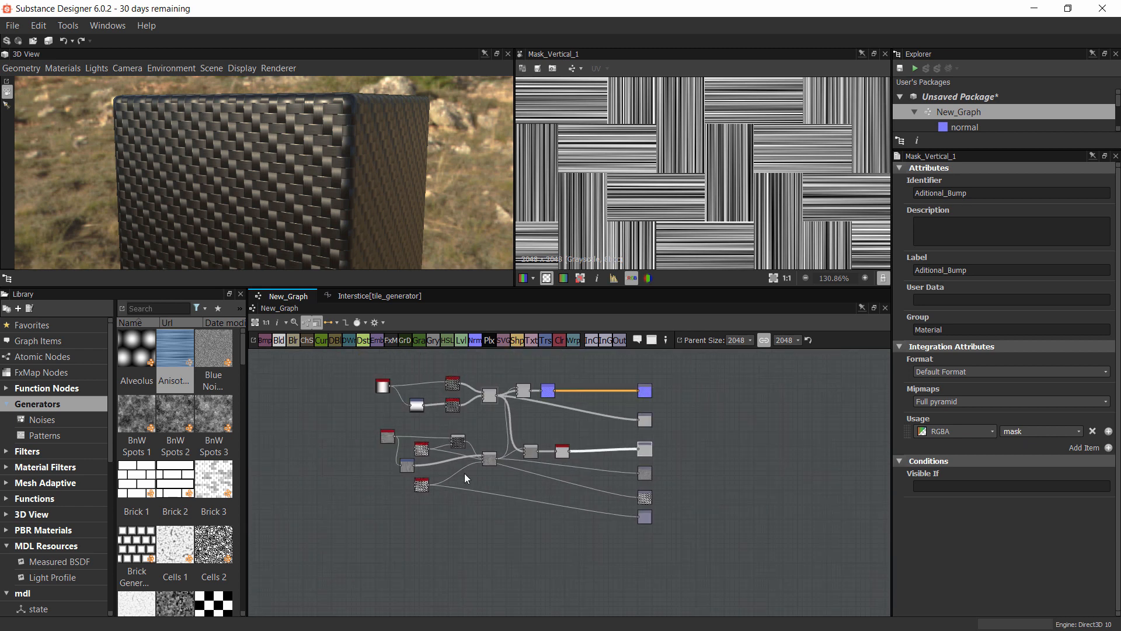
scroll(444, 443, "up", 1)
scroll(433, 459, "up", 1)
scroll(423, 471, "up", 2)
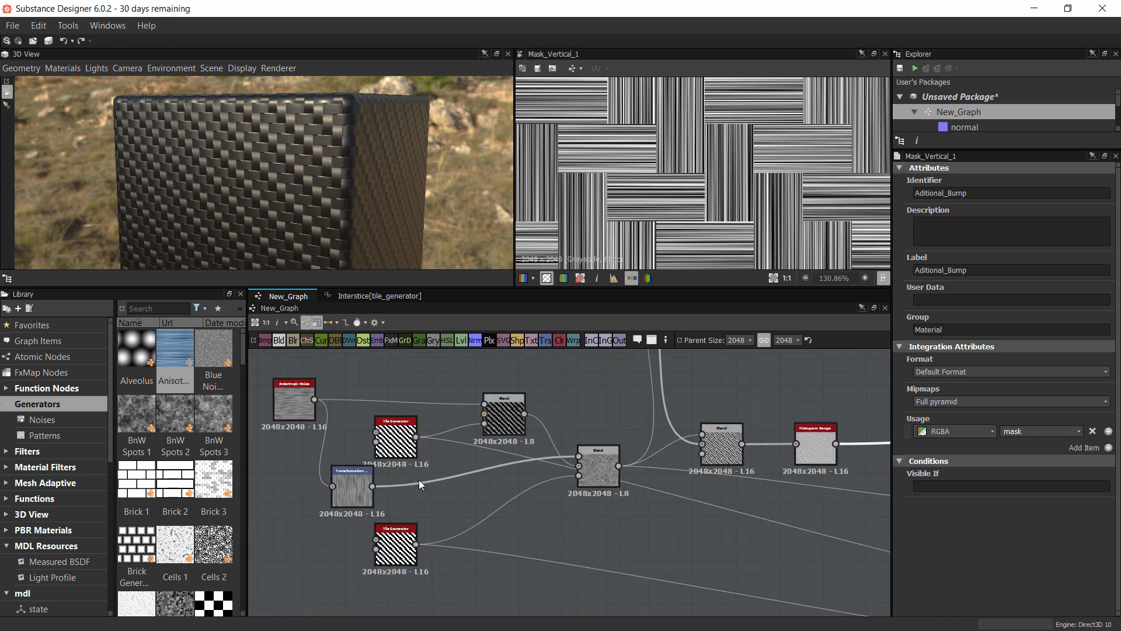
scroll(419, 479, "down", 1)
middle_click_drag(458, 485, 453, 417)
scroll(452, 444, "down", 1)
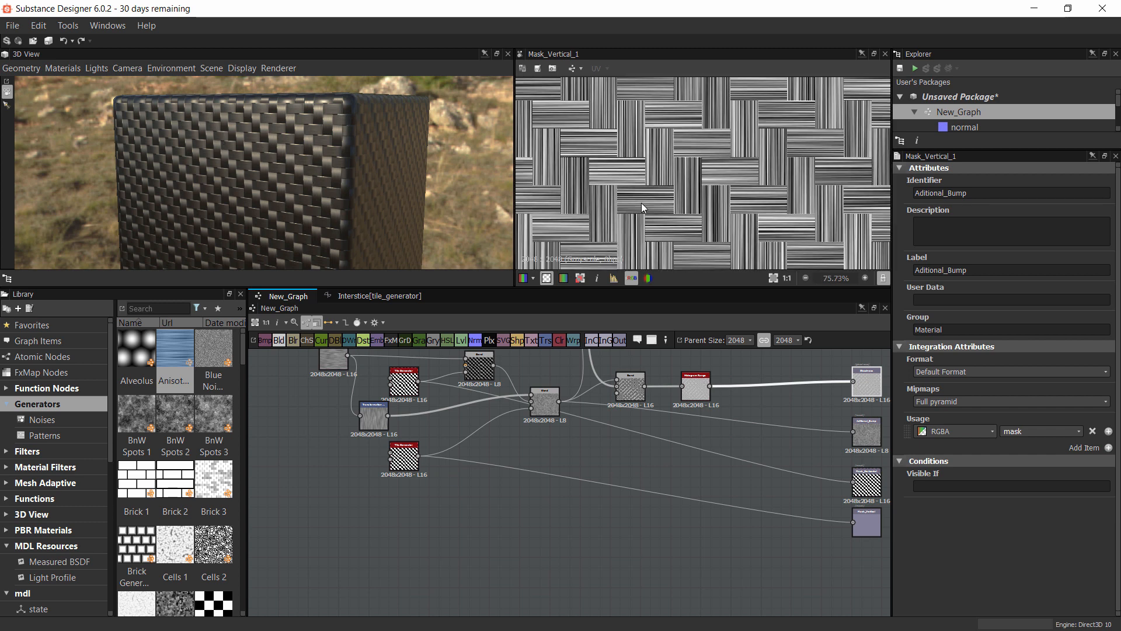
scroll(642, 202, "down", 4)
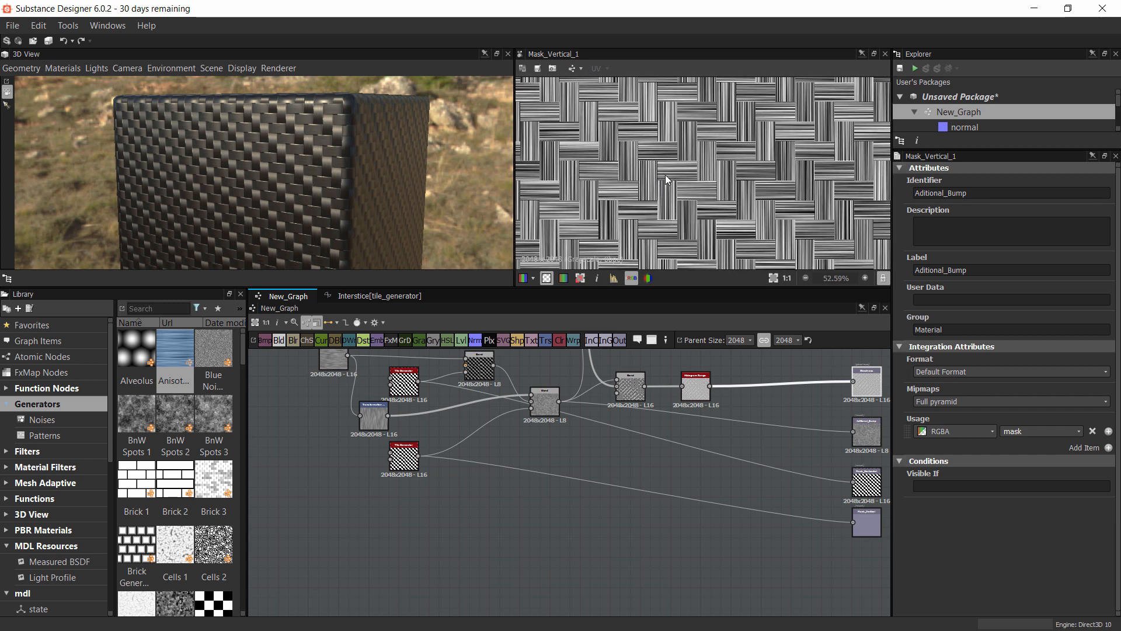
Duplicate both fibre mask Tile Generators together and place the copies below the existing nodes
left_click(405, 380)
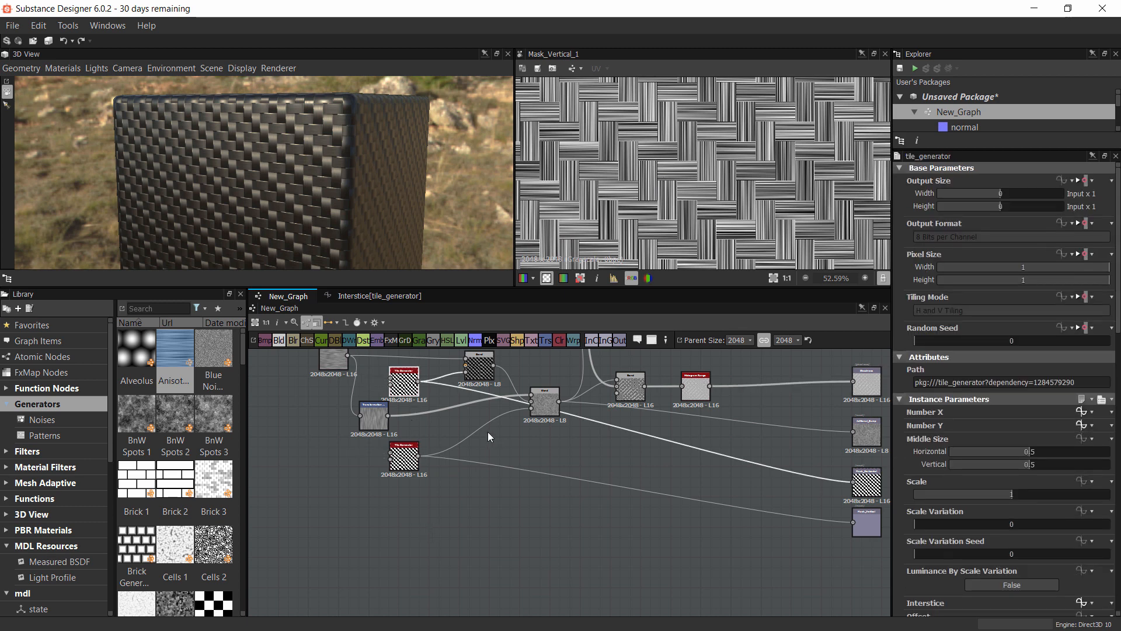
middle_click_drag(417, 383, 424, 423)
left_click(413, 501, "ctrl")
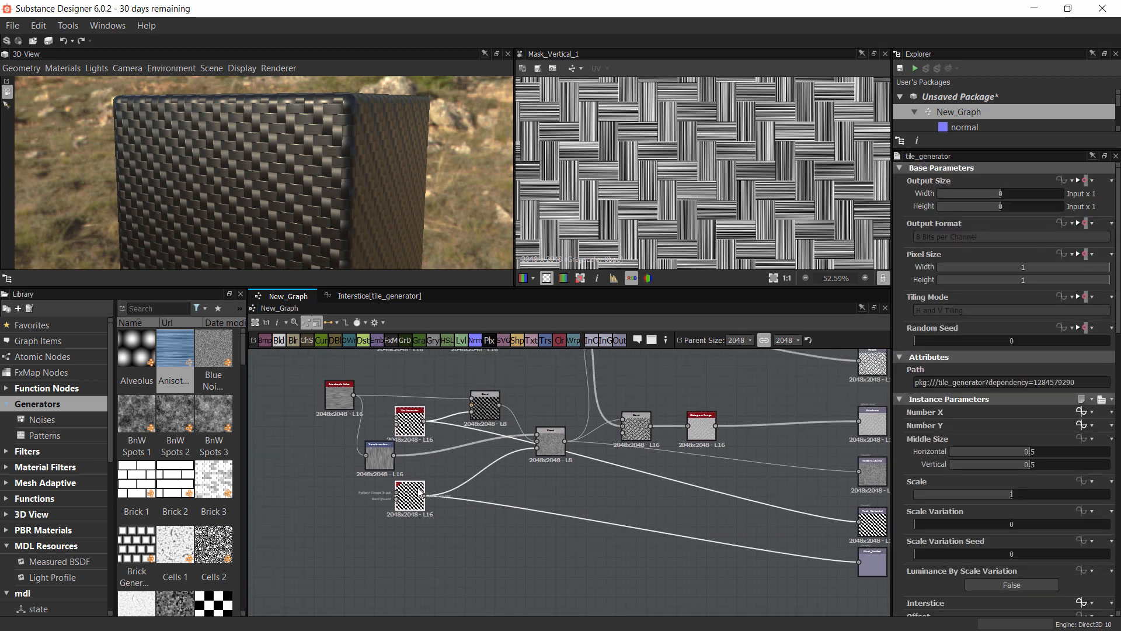
middle_click_drag(463, 545, 412, 546)
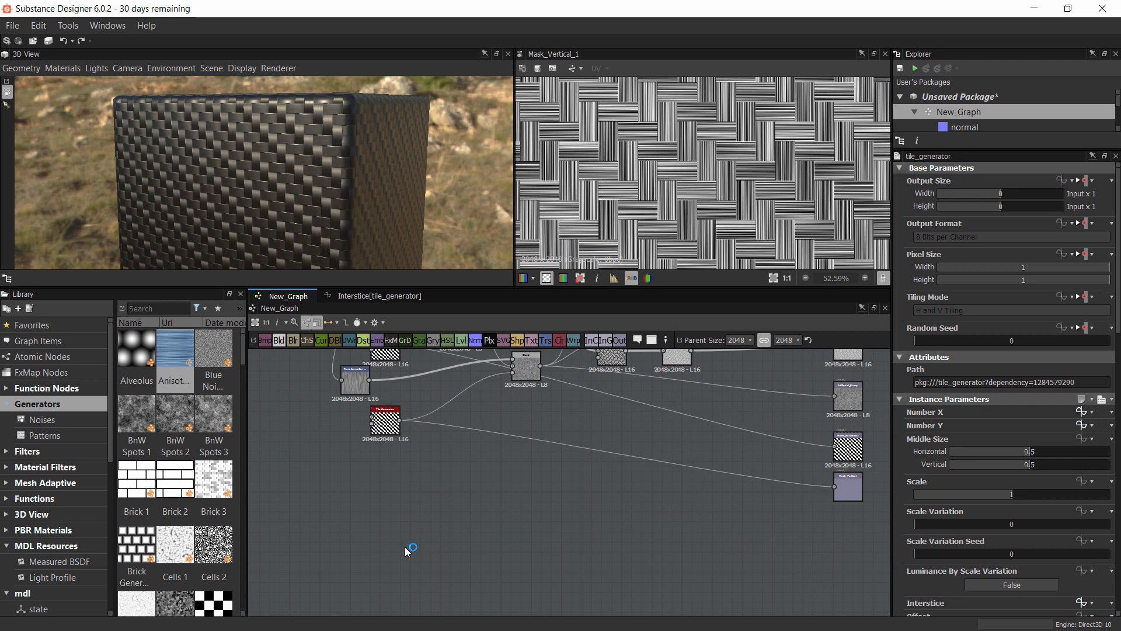
key("ctrl+d")
left_click_drag(569, 453, 388, 497)
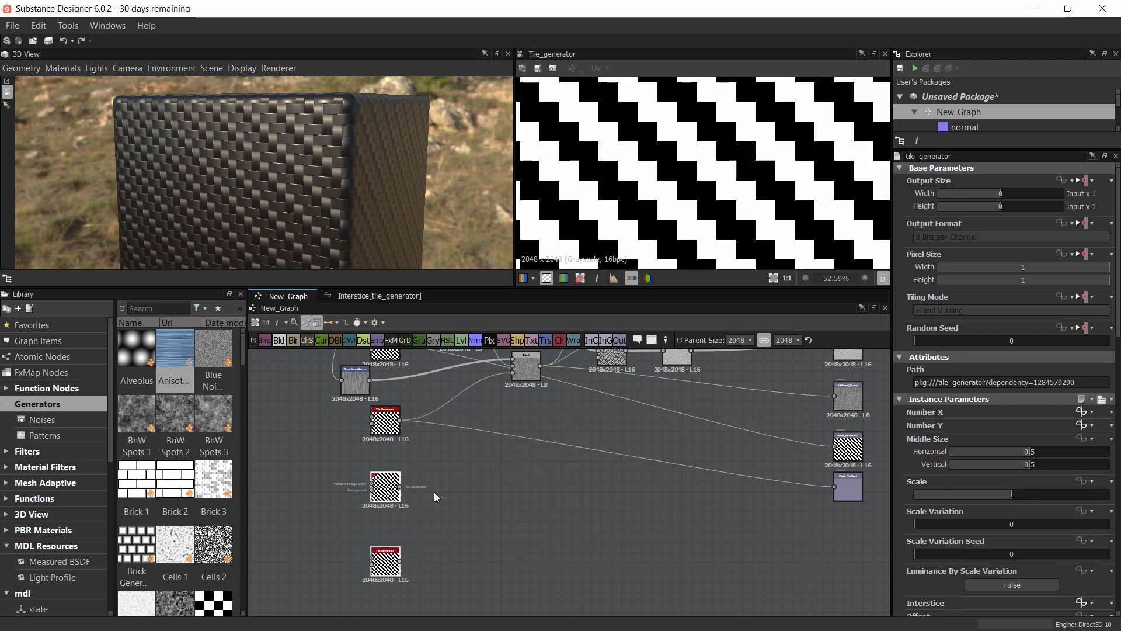
Add a Blend node, connect both duplicated Tile Generators to it, and set its blending mode to Add (Linear Dodge)
scroll(485, 523, "up", 3)
left_click(278, 340)
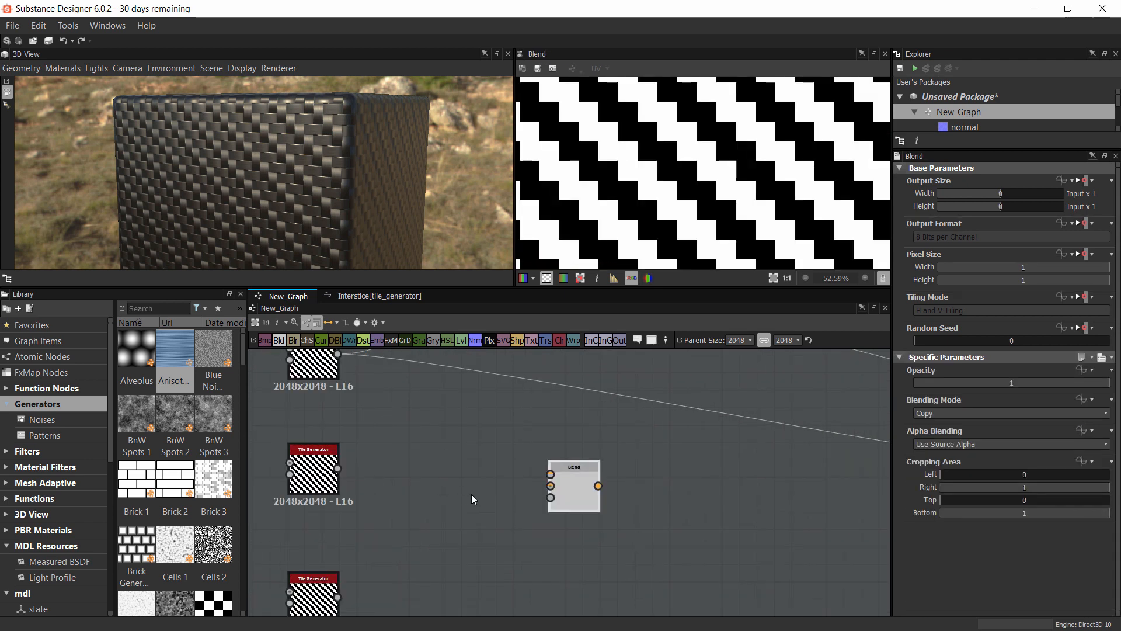
scroll(330, 560, "up", 1)
left_click_drag(330, 561, 517, 451)
left_click_drag(347, 410, 517, 437)
left_click(544, 458)
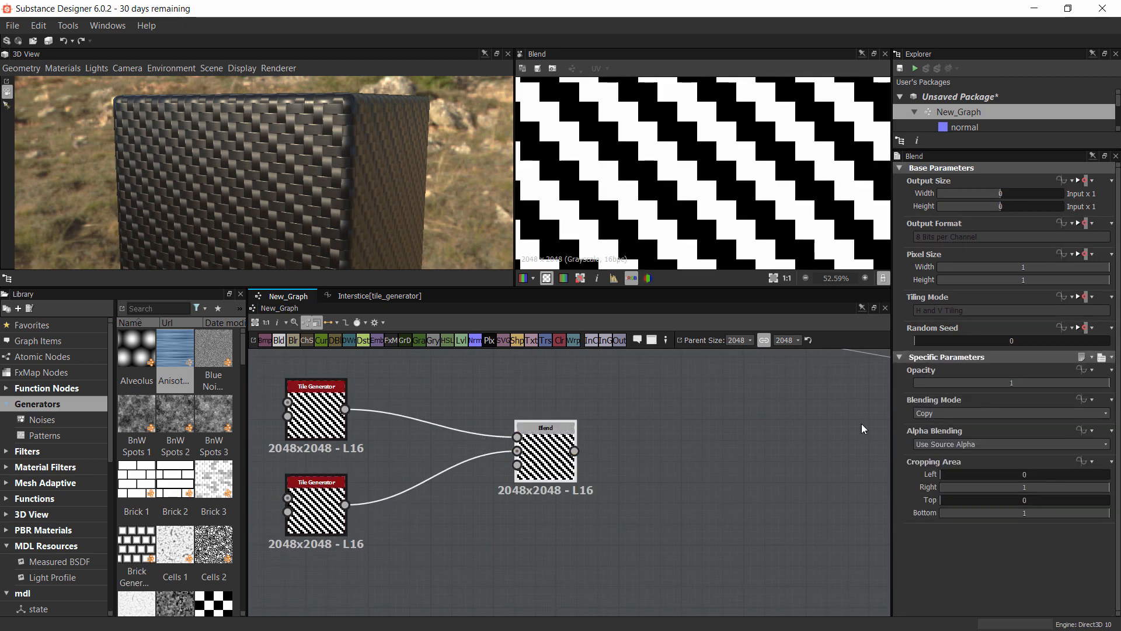
left_click(949, 413)
left_click(942, 434)
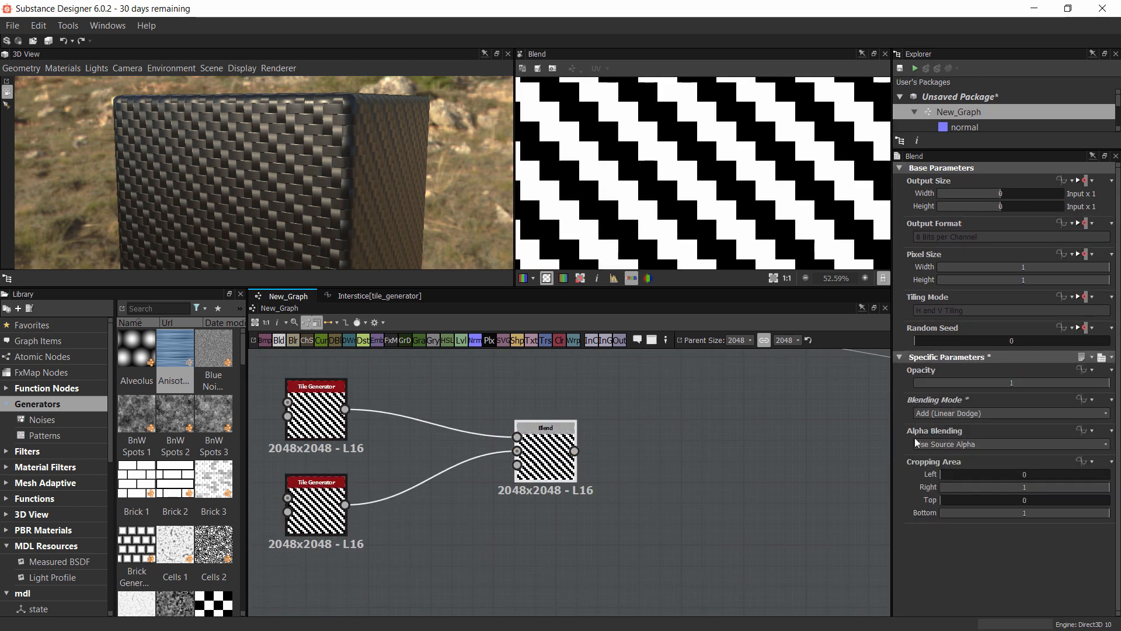
Set the luminance variation of the upper duplicated Tile Generator to 1
middle_click_drag(318, 420, 395, 432)
left_click(396, 432)
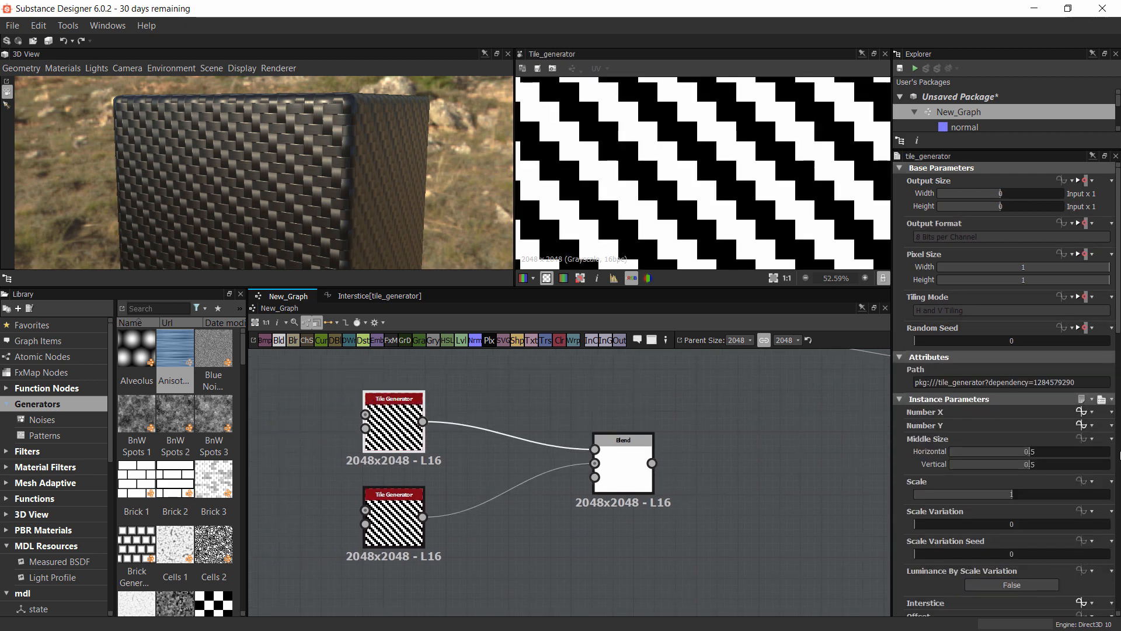
left_click_drag(1118, 327, 1119, 590)
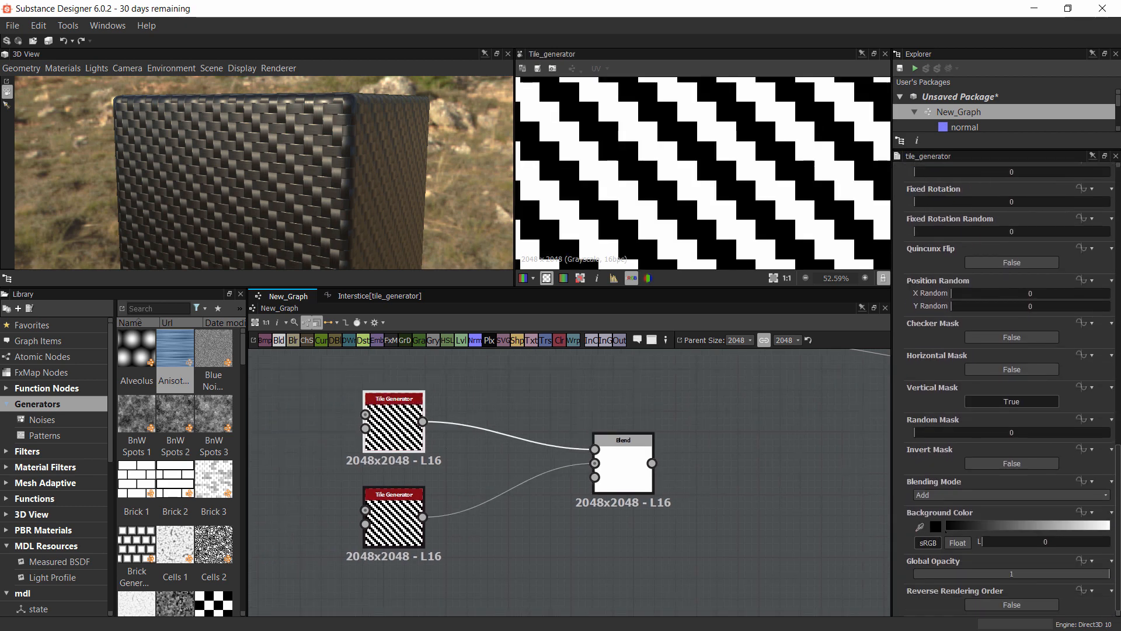
scroll(925, 401, "up", 3)
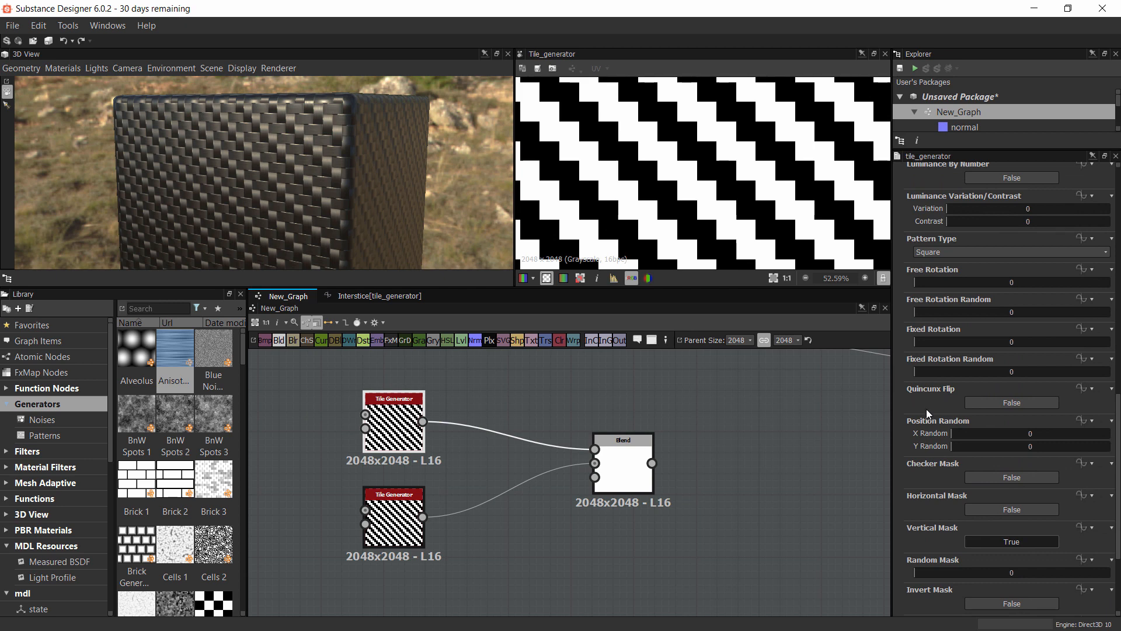
scroll(927, 409, "down", 3)
scroll(926, 412, "up", 8)
left_click_drag(1039, 348, 1109, 349)
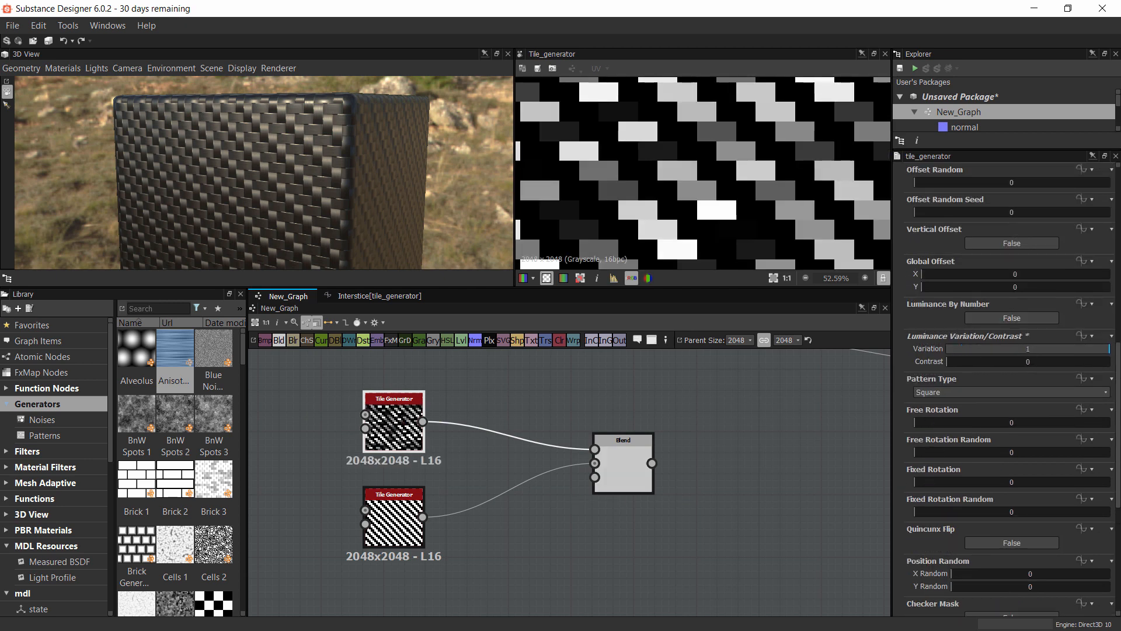
Open the parameters of the lower duplicated Tile Generator
left_click(394, 517)
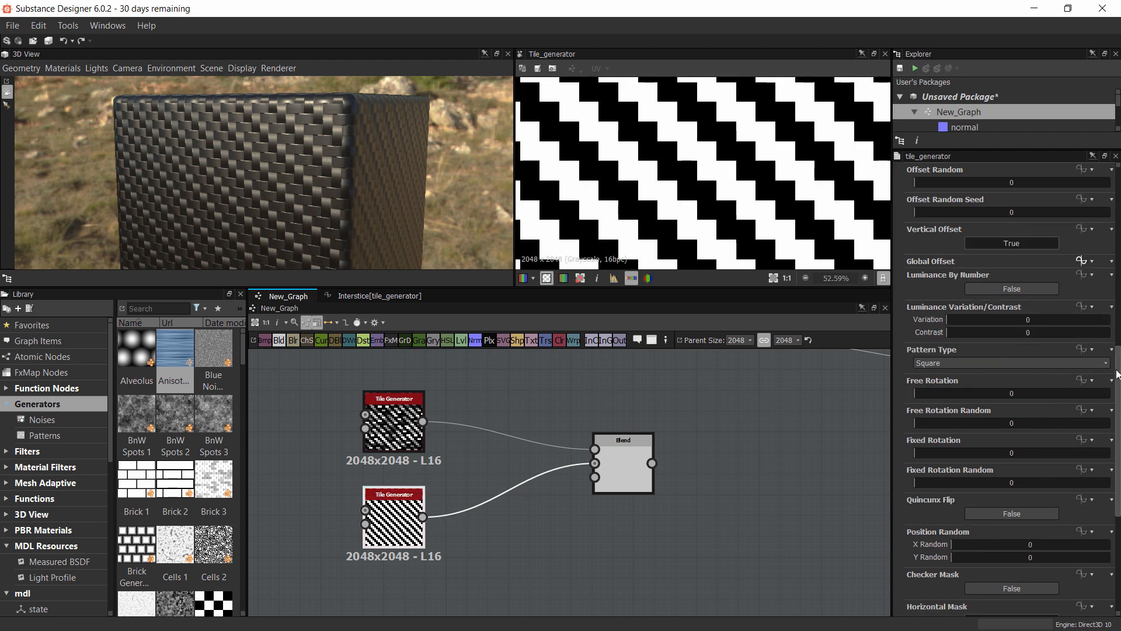
Set the lower Tile Generator's luminance variation to 1 and preview the resulting Blend node
scroll(918, 433, "down", 8)
scroll(949, 389, "up", 6)
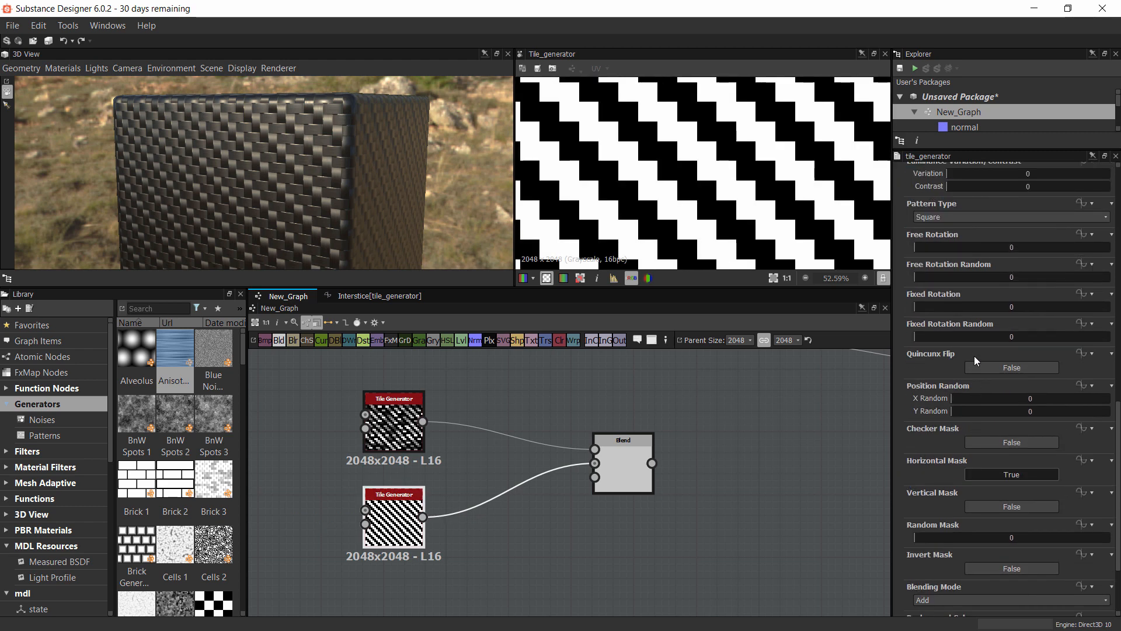
left_click_drag(954, 278, 1036, 313)
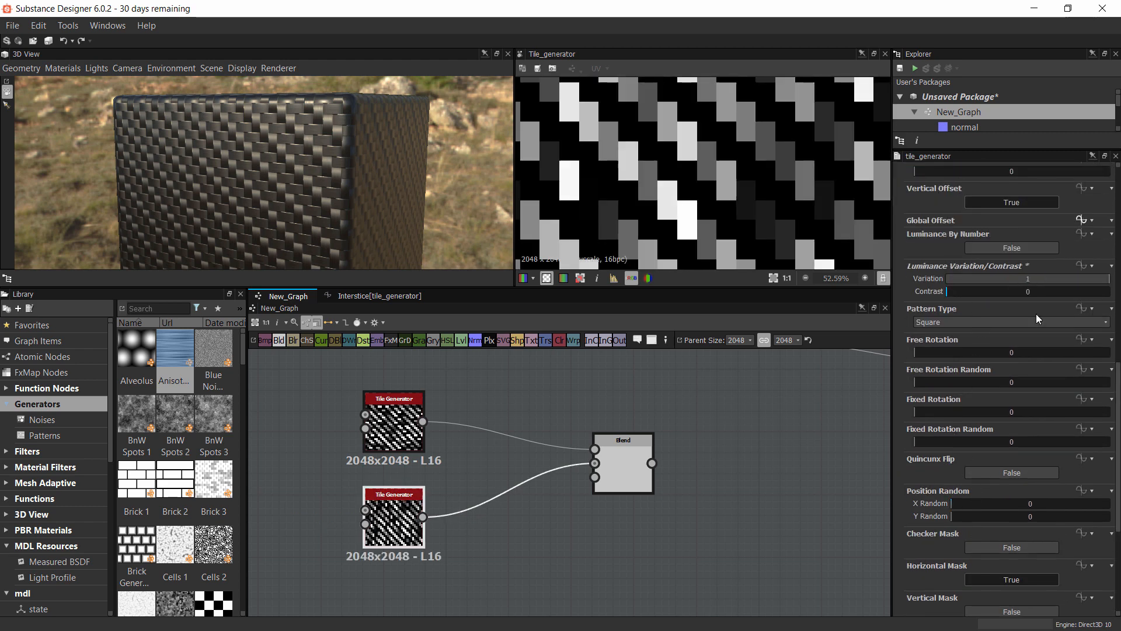
left_click(623, 468)
scroll(751, 174, "down", 4)
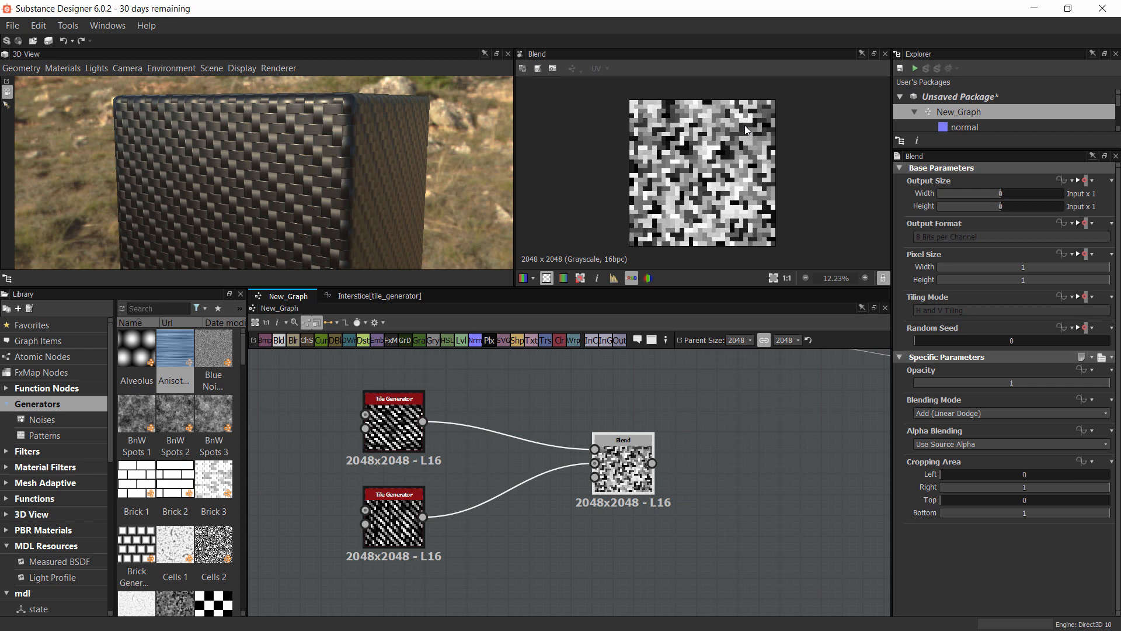
scroll(685, 167, "up", 3)
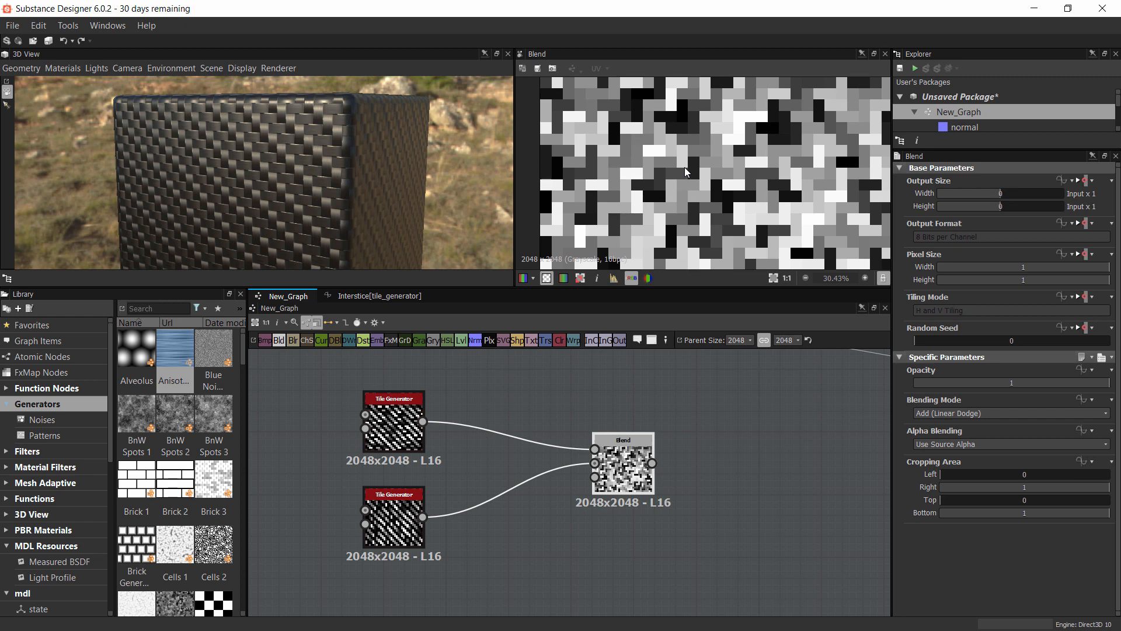
scroll(493, 477, "down", 4)
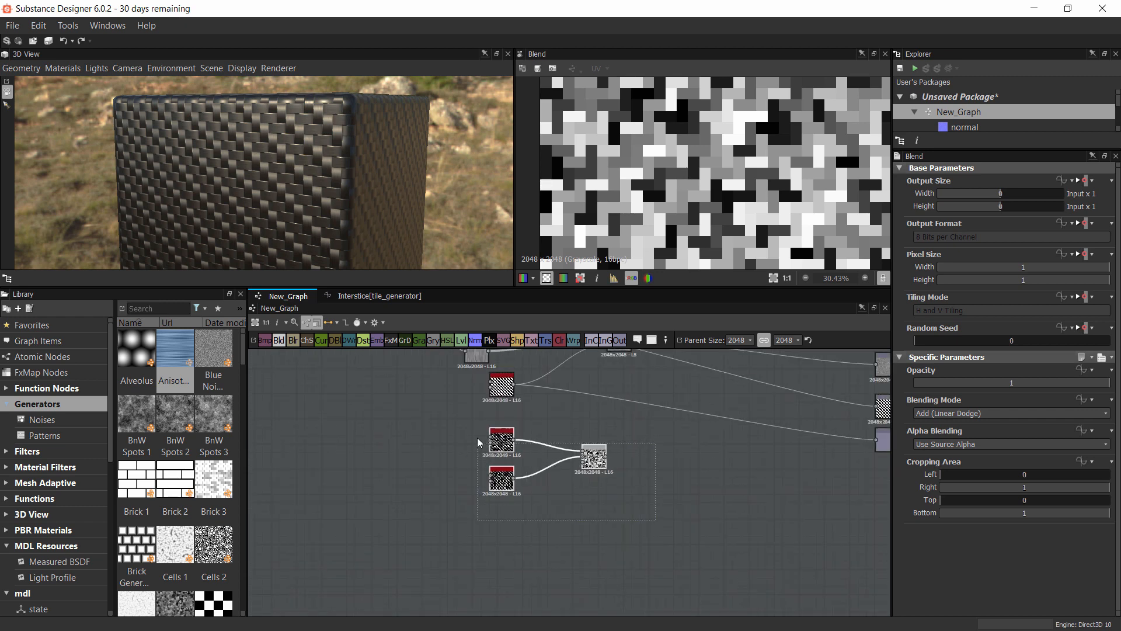
Duplicate the Mask_Vertical output node, feed it from the new Blend and place it beneath the original output
middle_click_drag(493, 477, 472, 479)
left_click(731, 441)
key("ctrl+d")
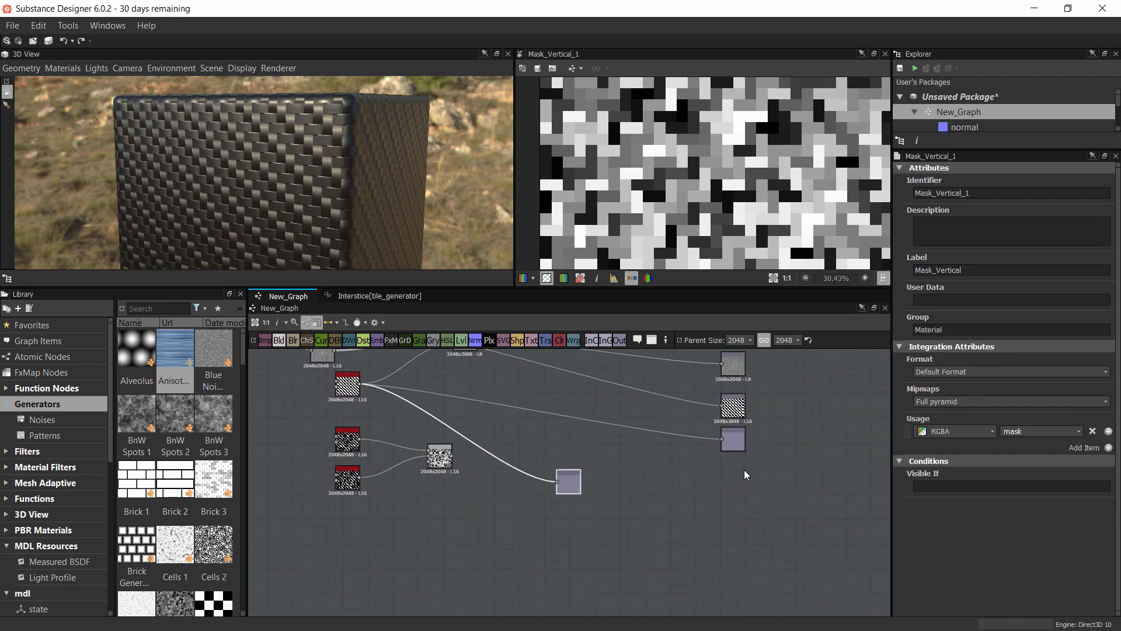
left_click_drag(452, 456, 556, 482)
left_click_drag(556, 482, 724, 474)
Change both the identifier and the label of the duplicated output node to Variation
scroll(771, 447, "down", 2)
middle_click_drag(771, 447, 645, 482)
middle_click_drag(645, 444, 633, 503)
scroll(621, 549, "up", 3)
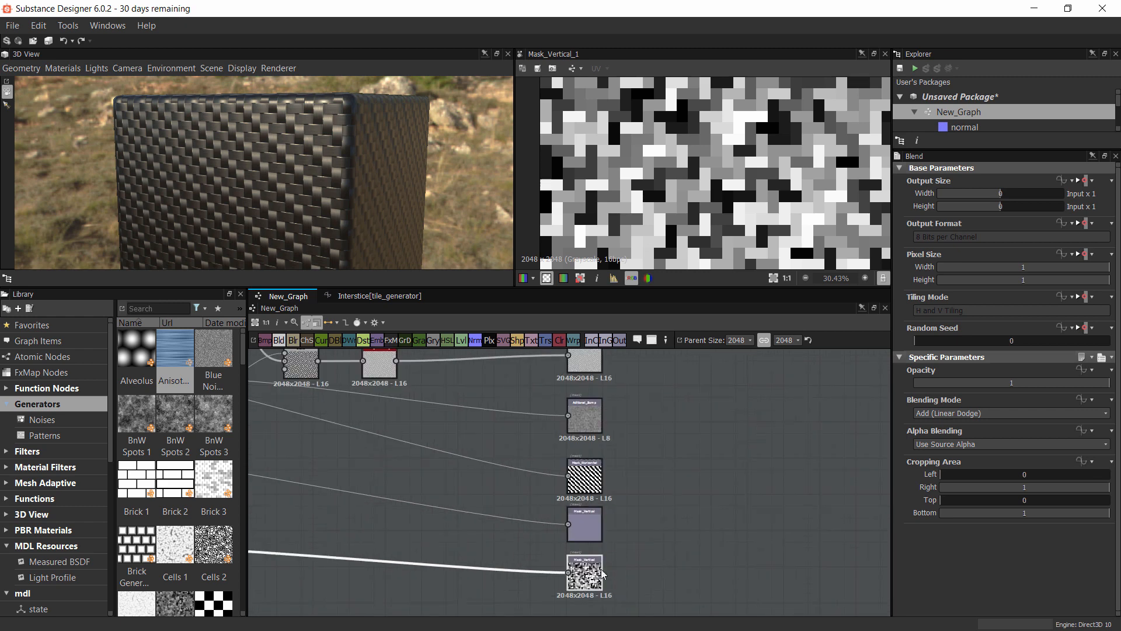
left_click(591, 570)
left_click_drag(971, 192, 812, 218)
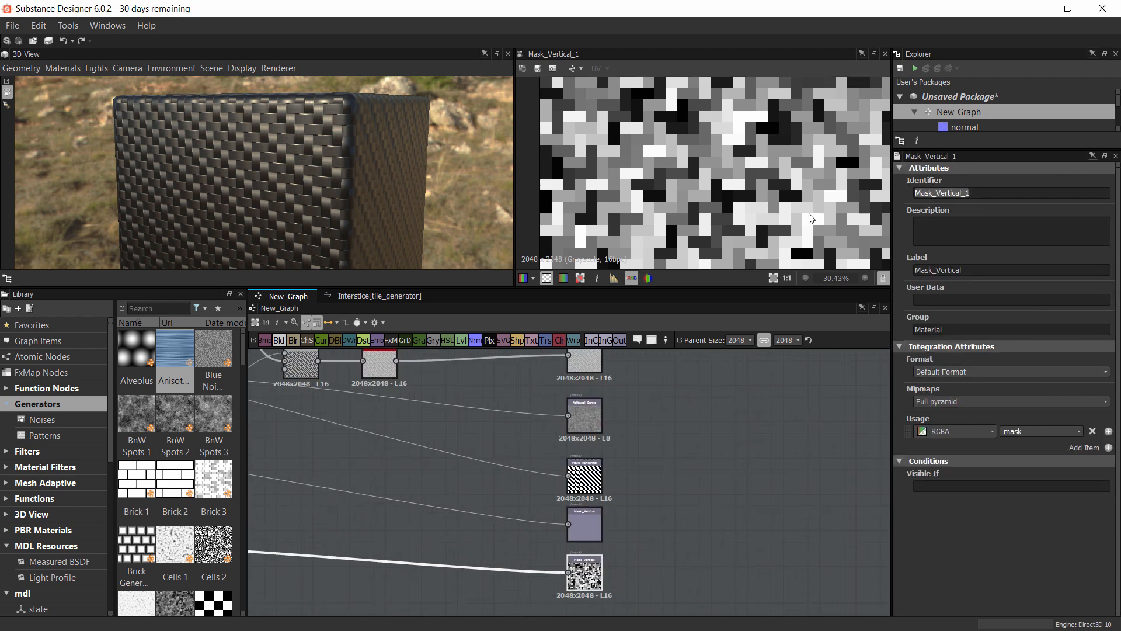
type("Variation")
key("Return")
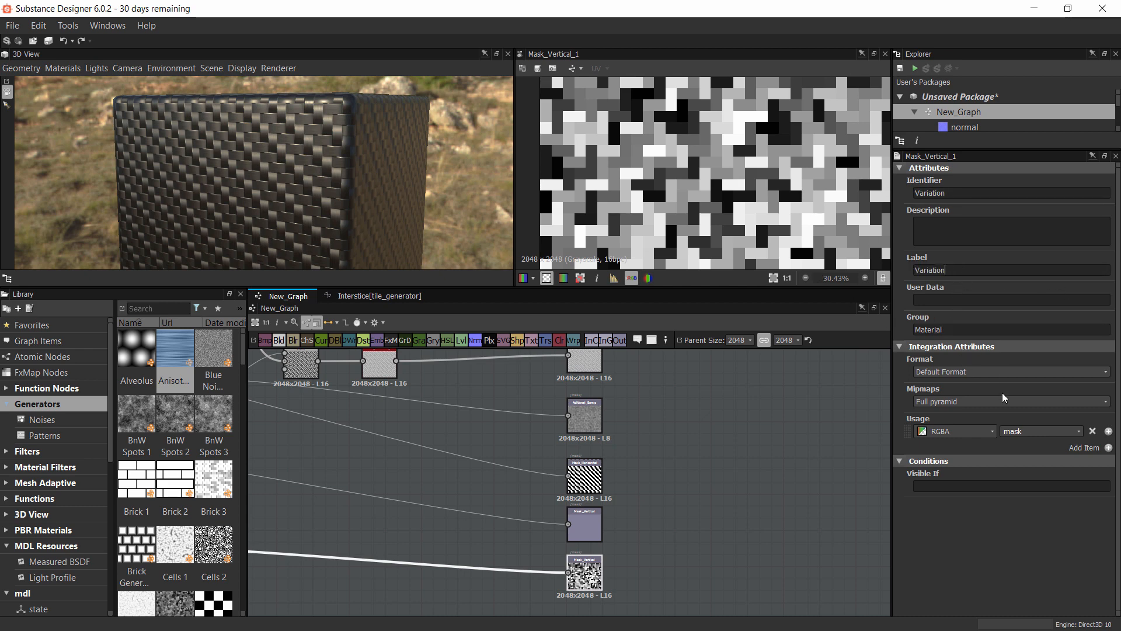
Preview the Normal output and examine its weave pattern up close
scroll(639, 476, "down", 3)
middle_click_drag(639, 476, 598, 529)
double_click(574, 375)
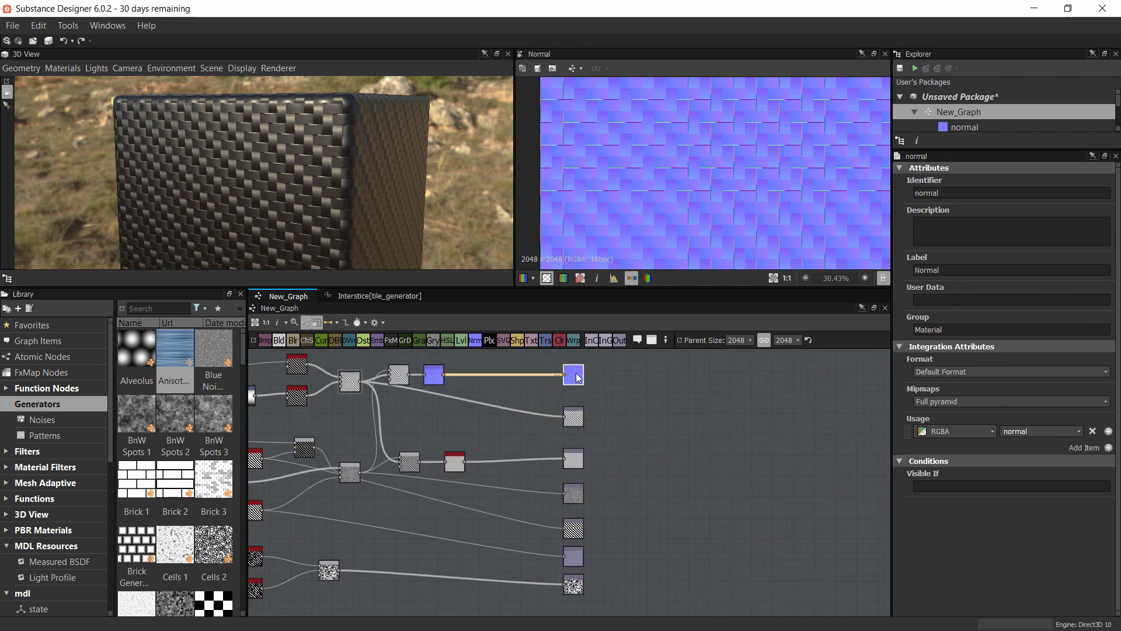
scroll(722, 163, "up", 5)
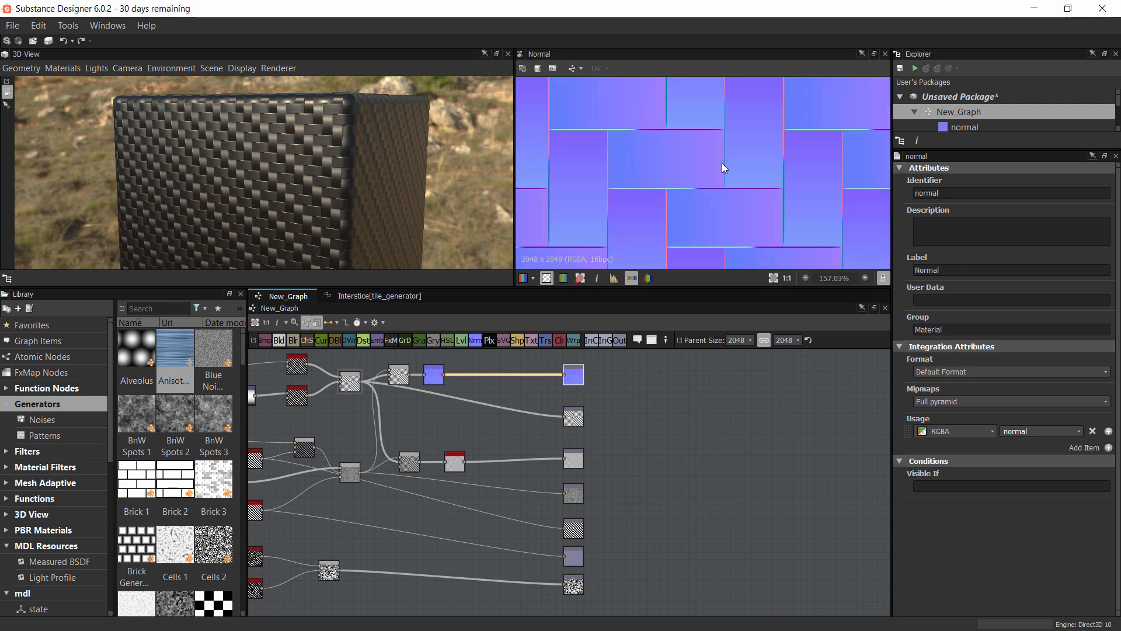
scroll(428, 375, "up", 2)
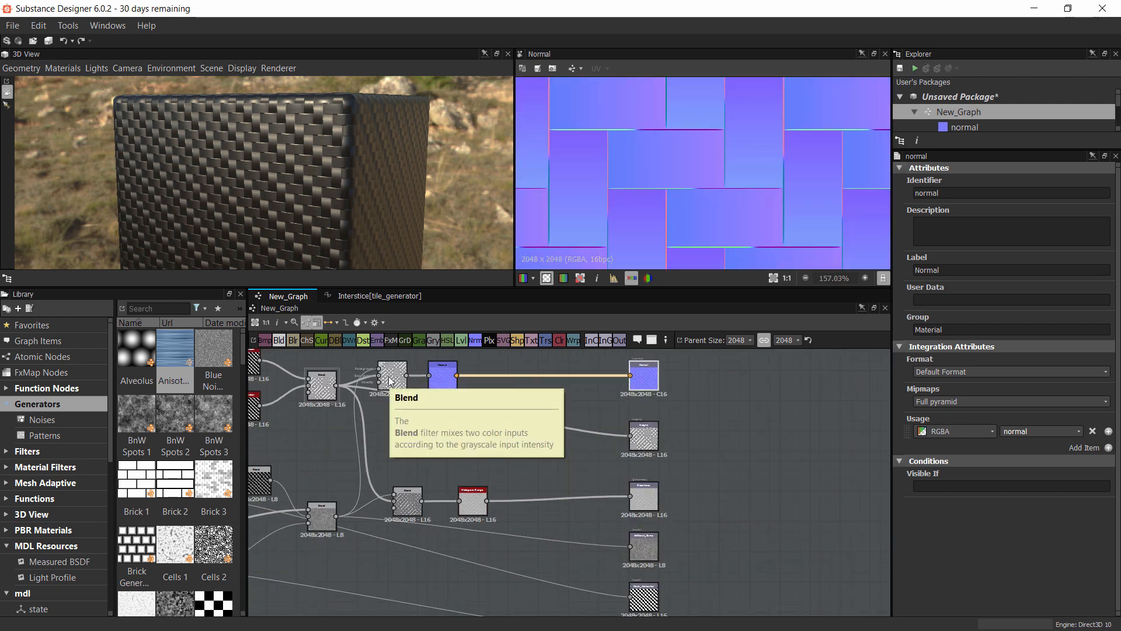
Preview the Height output and examine its grayscale weave both up close and as a whole
left_click_drag(337, 386, 645, 446)
double_click(645, 446)
middle_click_drag(645, 446, 561, 458)
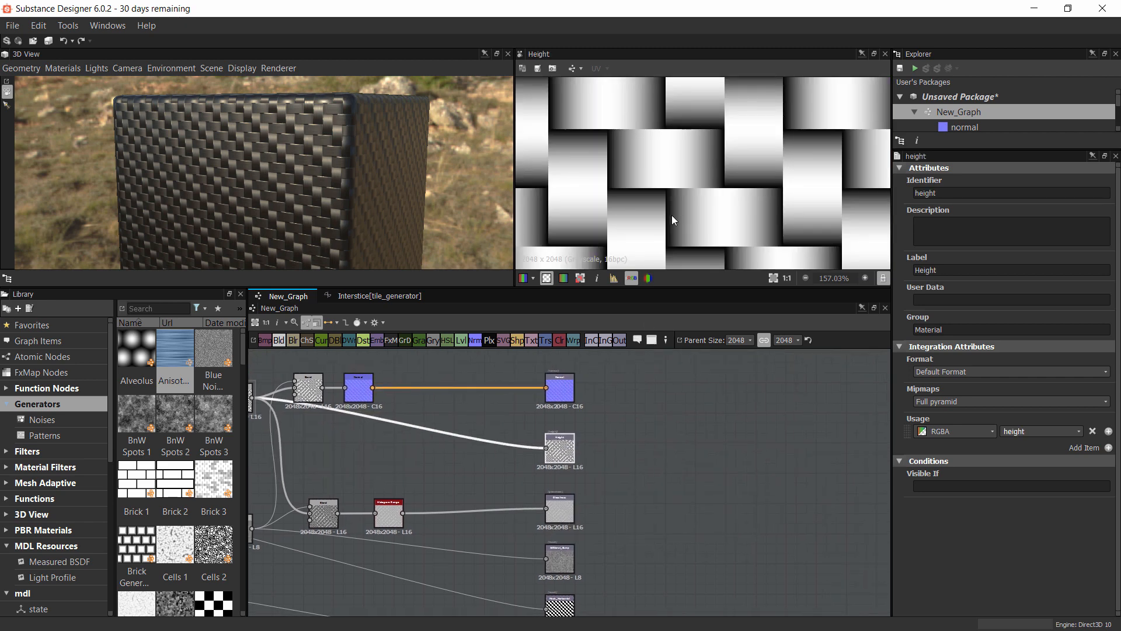
scroll(673, 211, "down", 4)
scroll(657, 456, "up", 2)
scroll(548, 517, "up", 2)
scroll(506, 454, "down", 1)
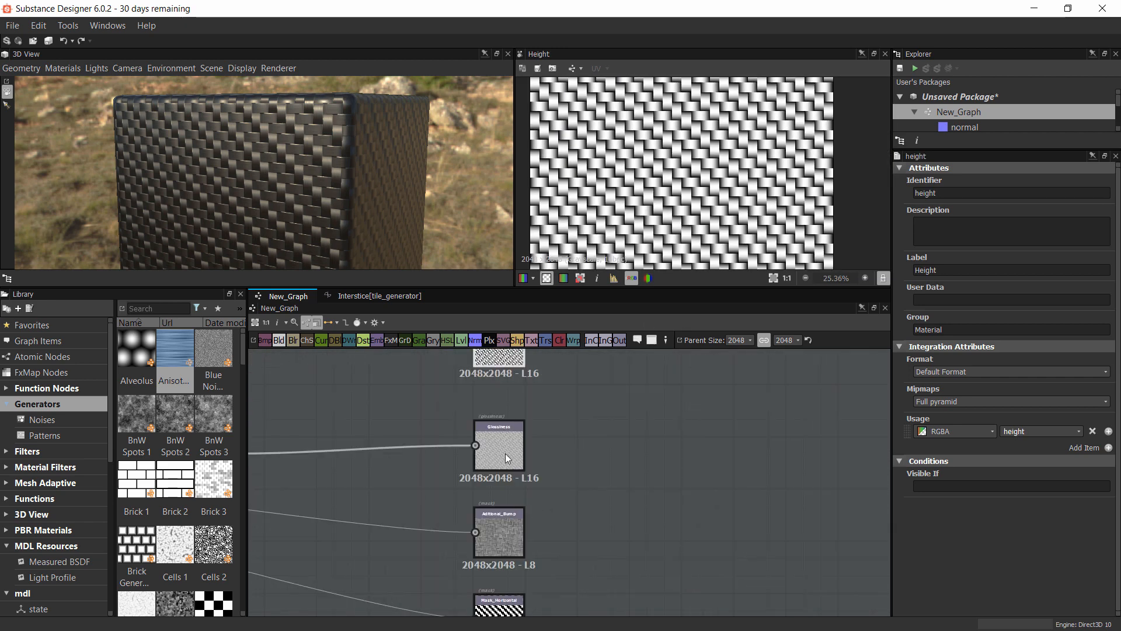
Preview the Glossiness and Aditional_Bump outputs and examine their fibre detail
double_click(501, 443)
scroll(660, 210, "up", 2)
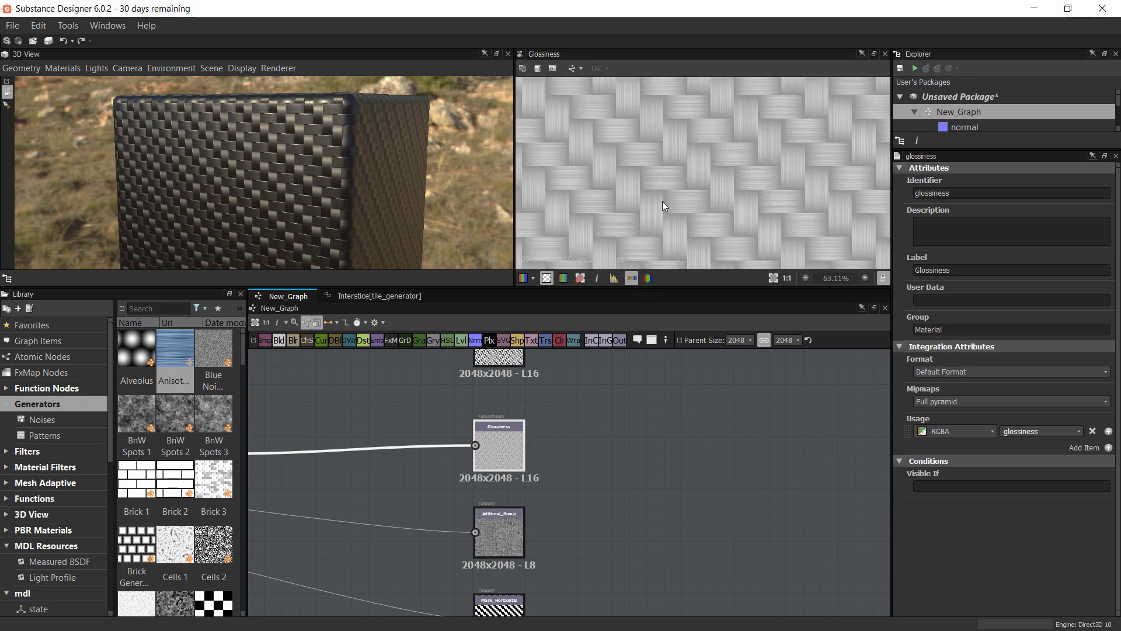
scroll(662, 201, "down", 3)
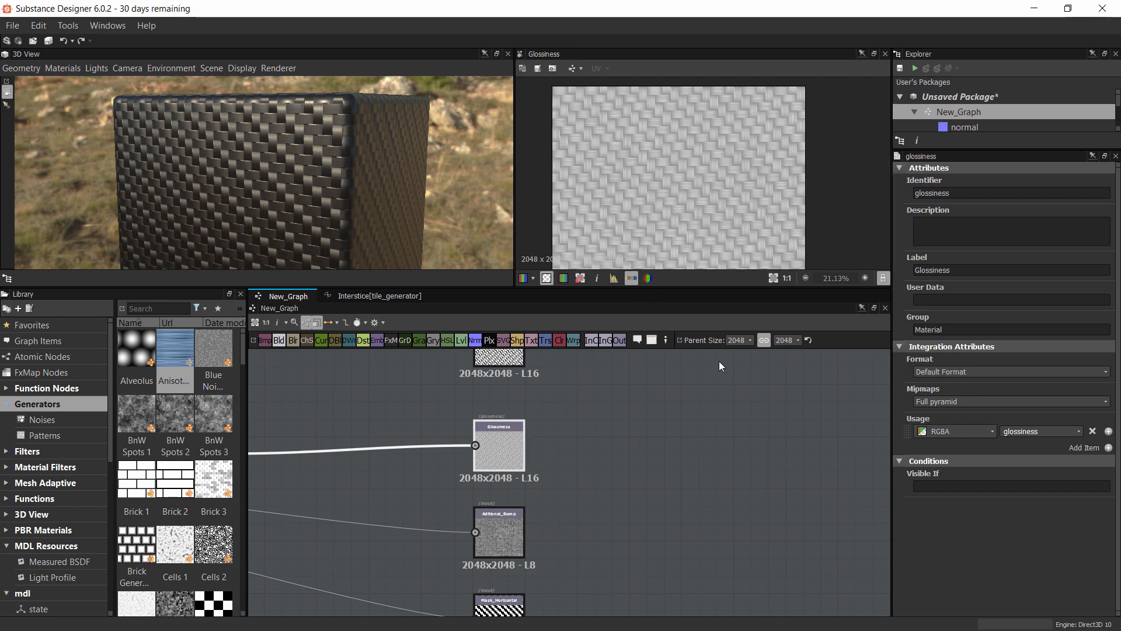
left_click(491, 534)
scroll(686, 211, "up", 4)
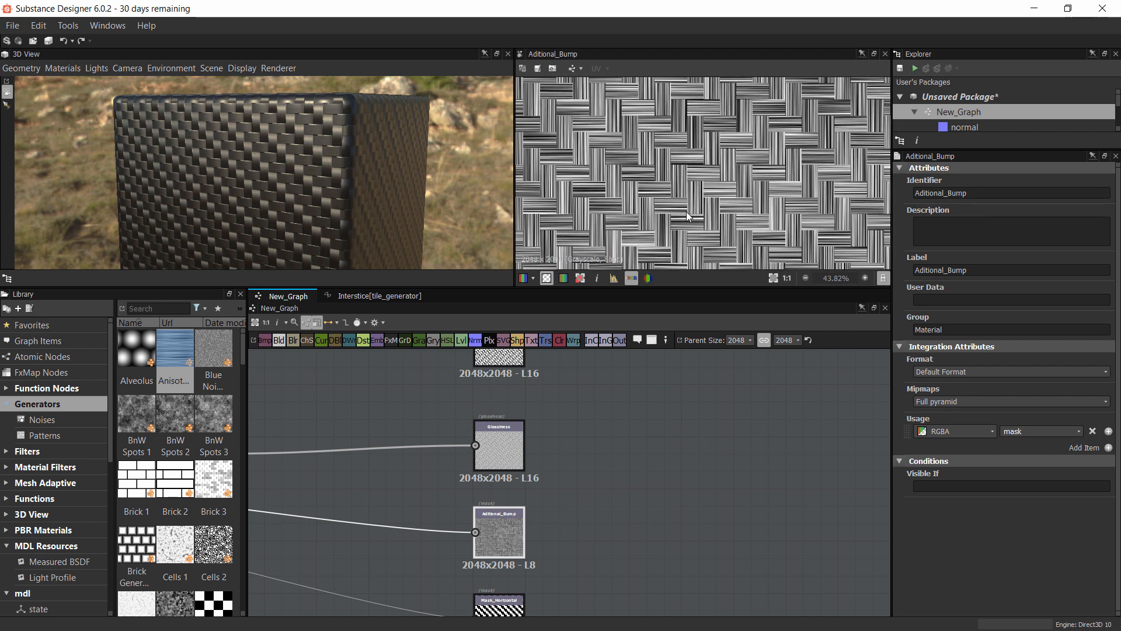
Preview the Mask_Horizontal, Mask_Vertical and Variation outputs one after another
middle_click_drag(551, 610, 541, 508)
left_click(493, 520)
middle_click_drag(521, 602, 504, 503)
left_click(478, 492)
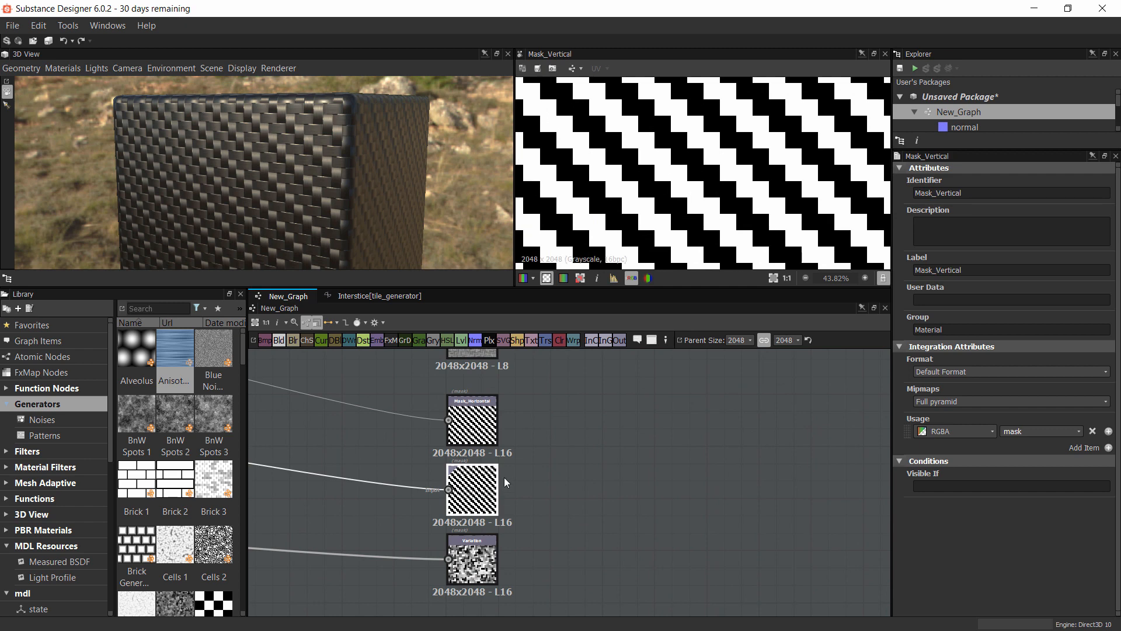
left_click(467, 566)
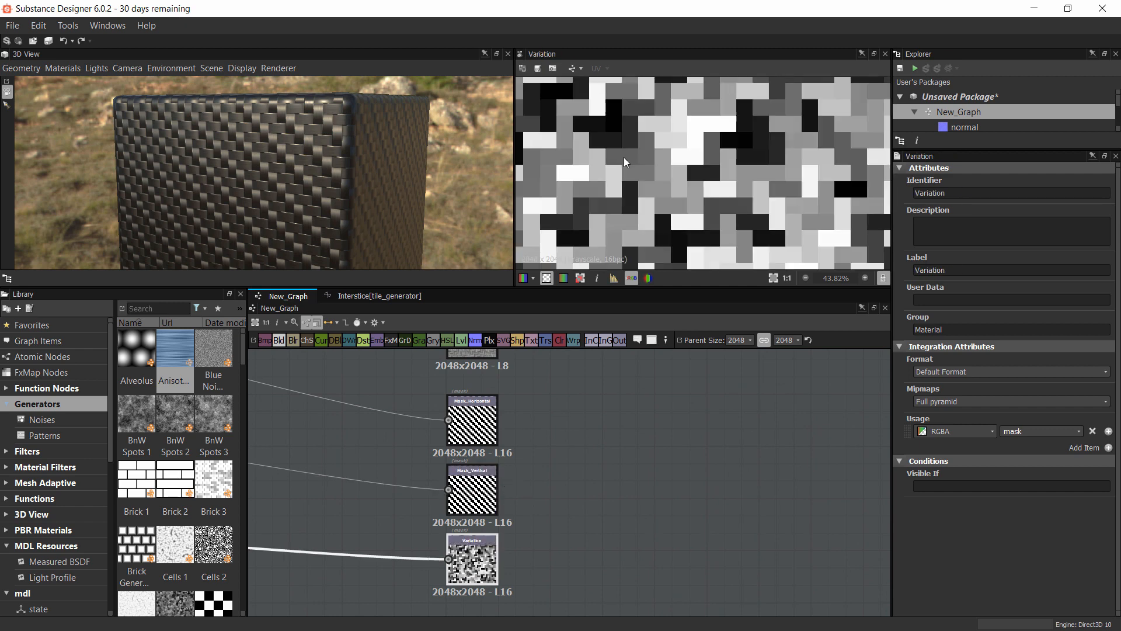
scroll(628, 164, "down", 5)
scroll(642, 176, "up", 2)
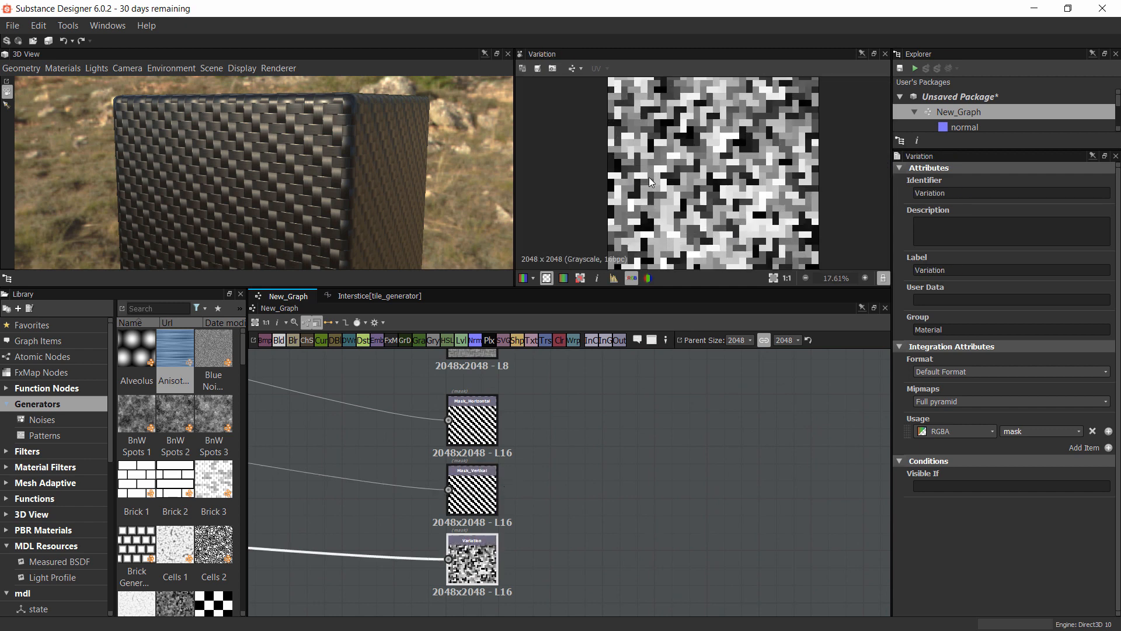
Enlarge the Explorer area so that it lists all of New_Graph's outputs
scroll(524, 481, "down", 5)
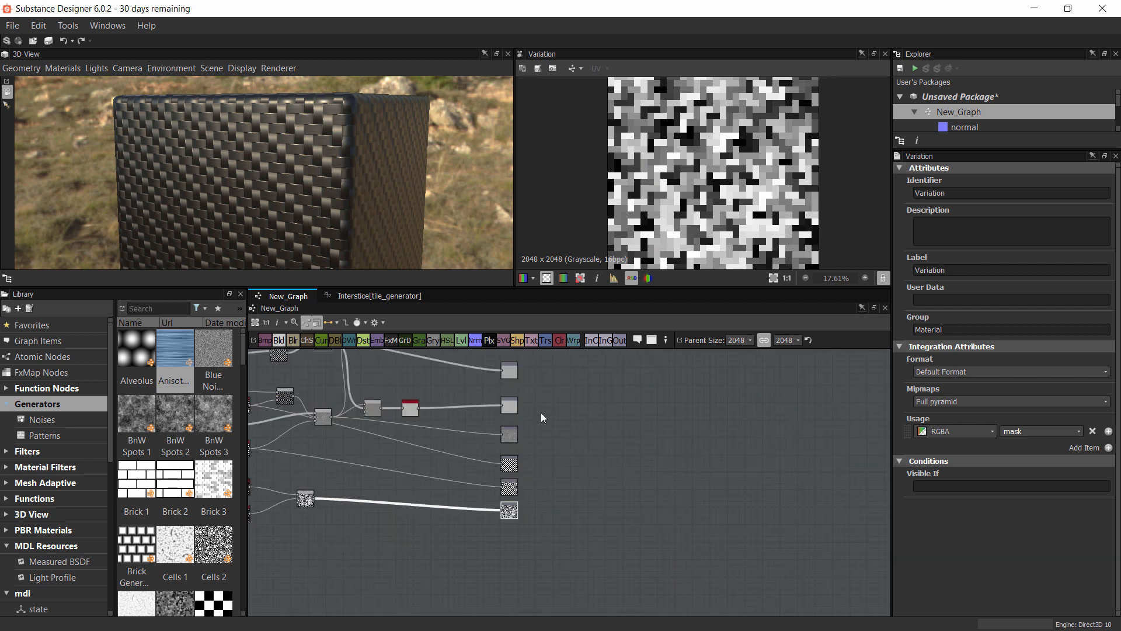
middle_click_drag(542, 411, 691, 452)
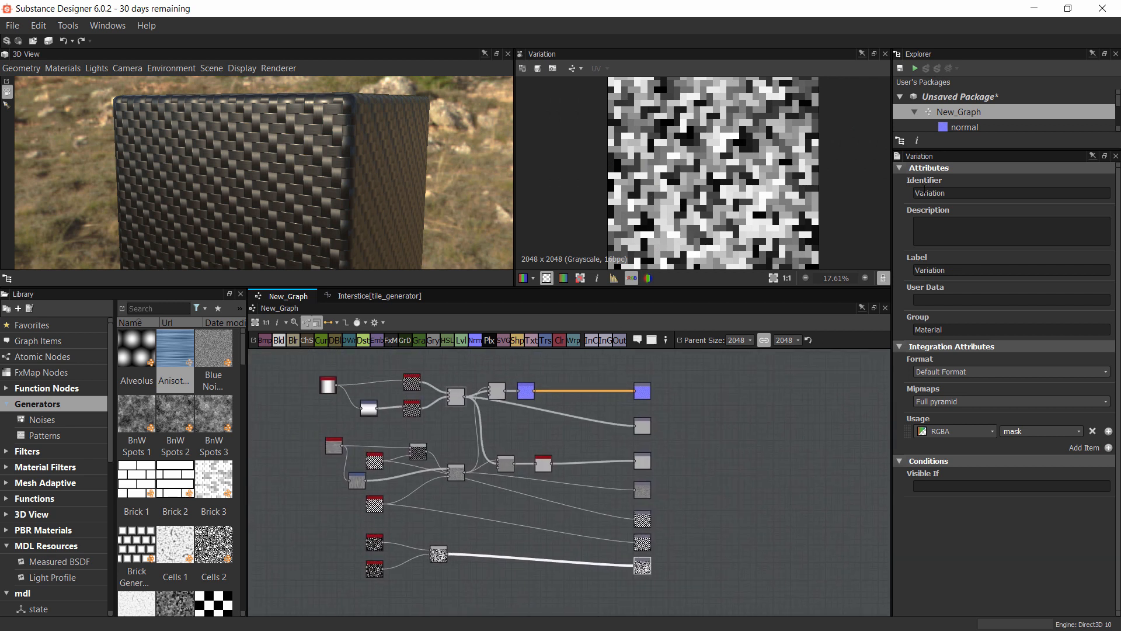
left_click_drag(944, 150, 943, 362)
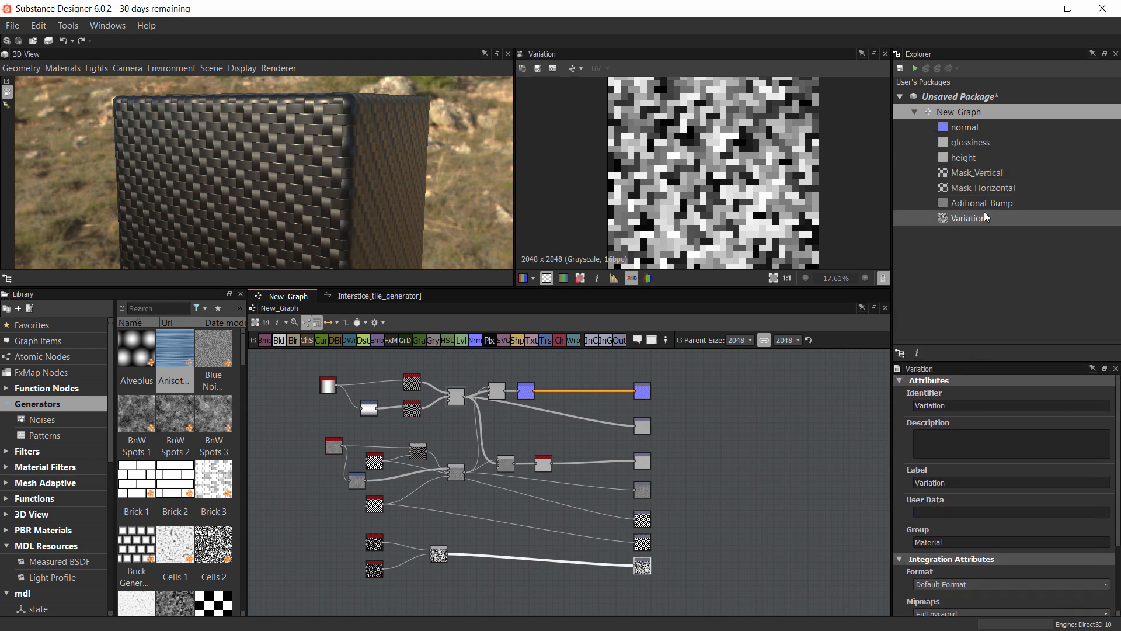
Review the bitmap export settings for New_Graph's outputs and leave them without exporting
right_click(962, 110)
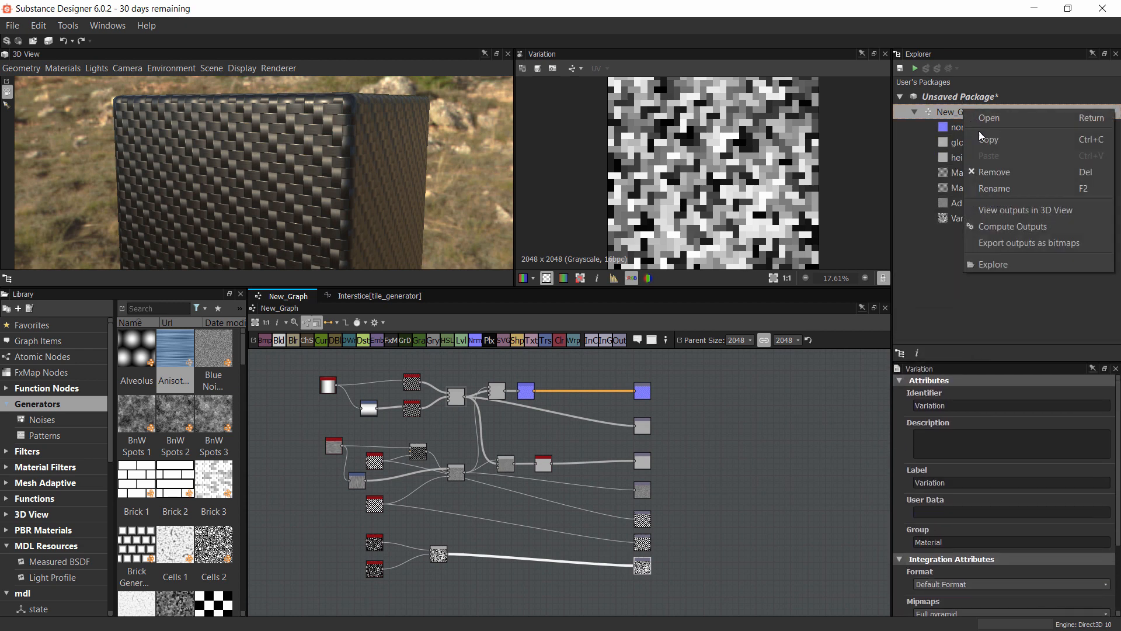
left_click(1021, 244)
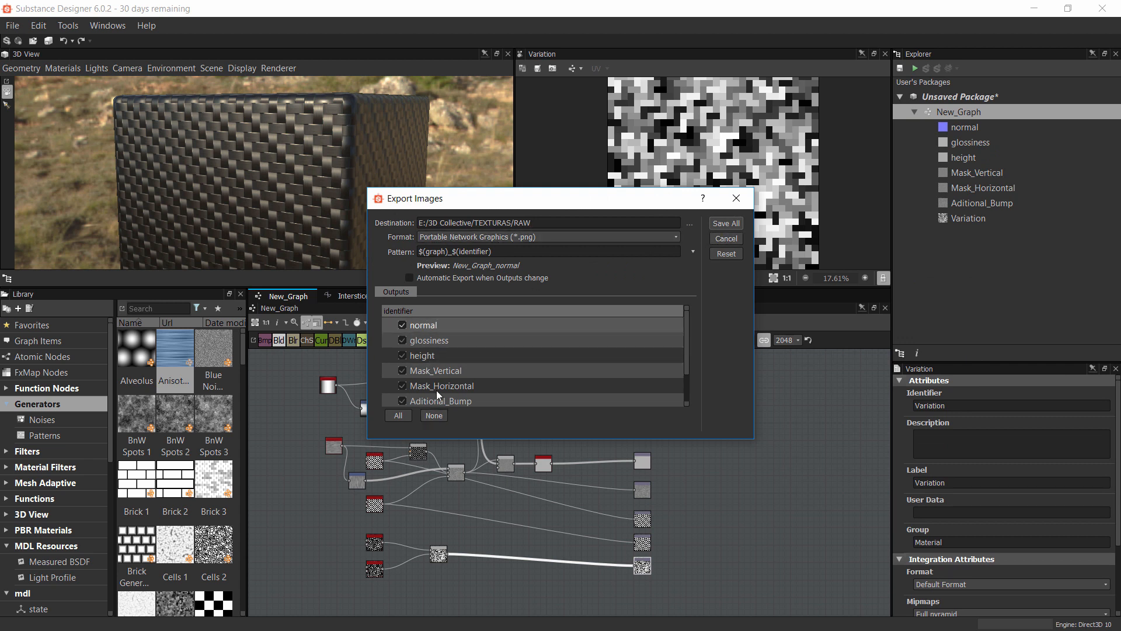
left_click(726, 239)
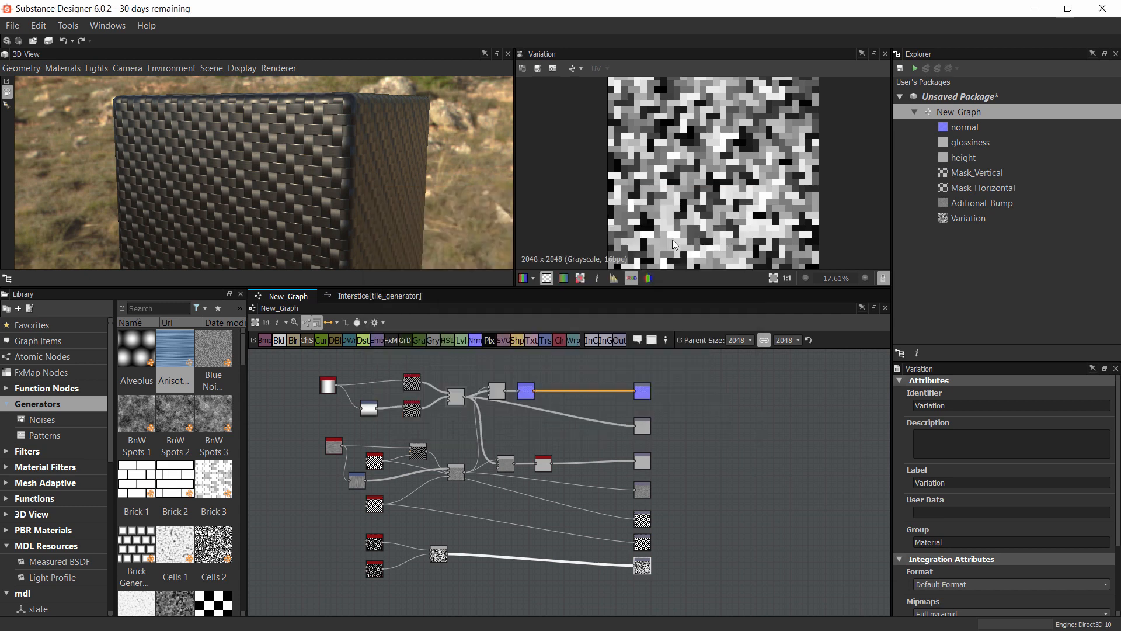
Save the package to the Desktop as Tutorial and publish it there as Tutorial.sbsar
left_click(12, 26)
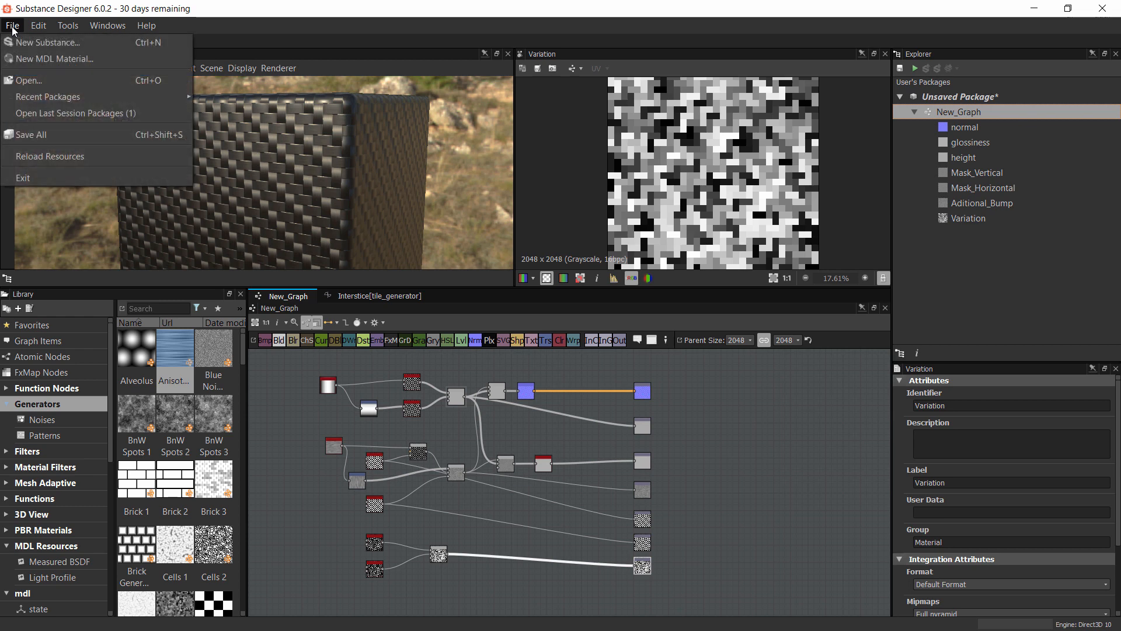
right_click(953, 99)
left_click(992, 218)
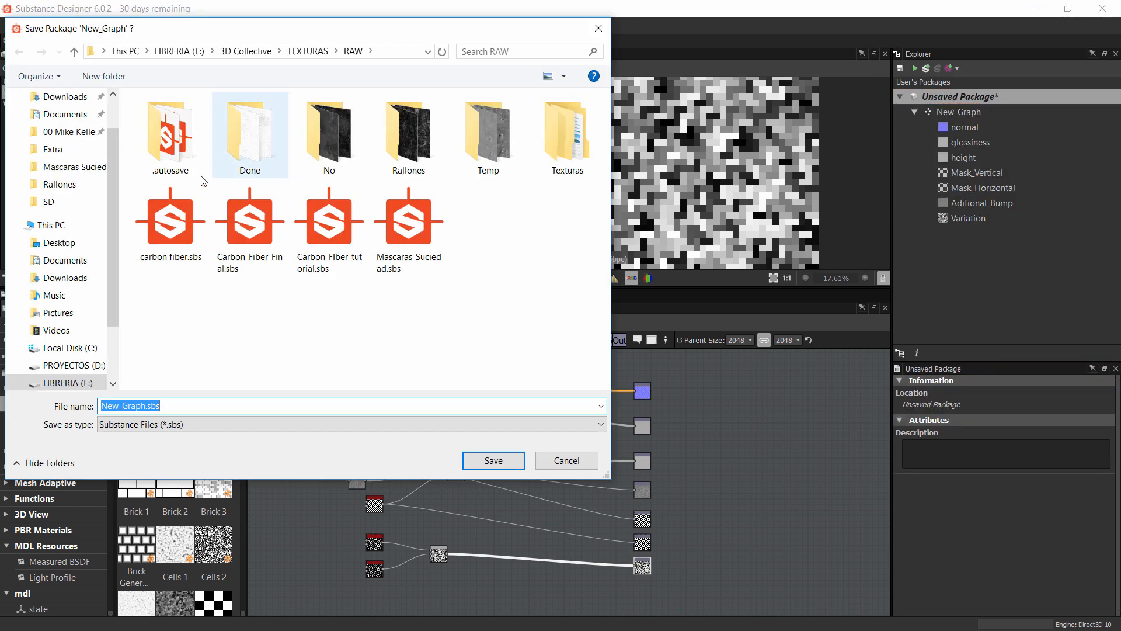
scroll(117, 154, "up", 1)
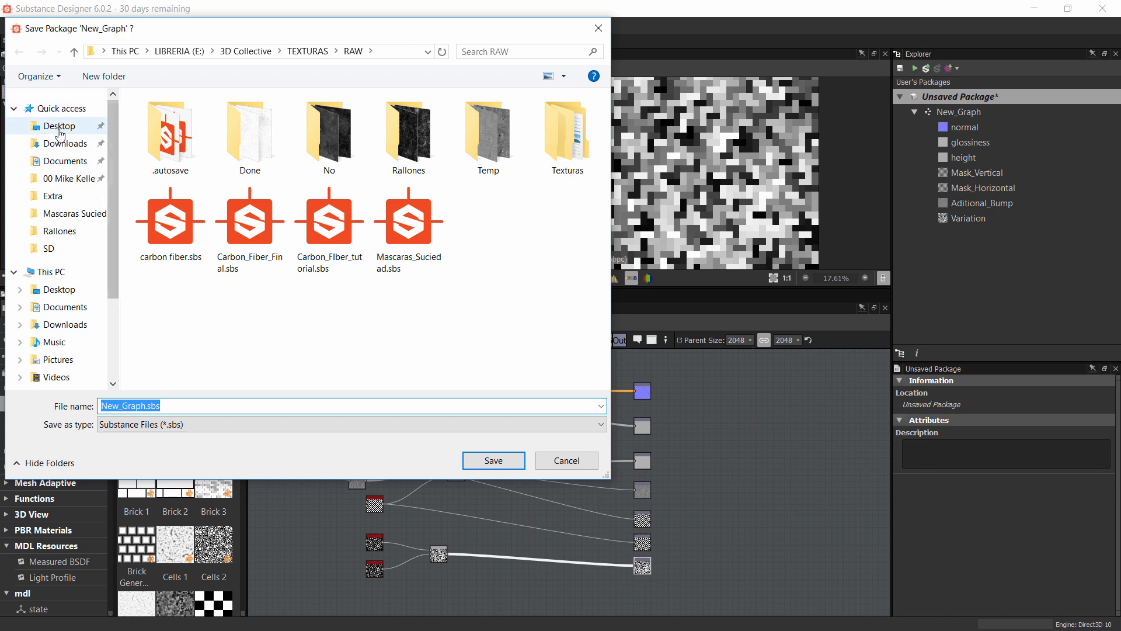
left_click(58, 125)
type("T")
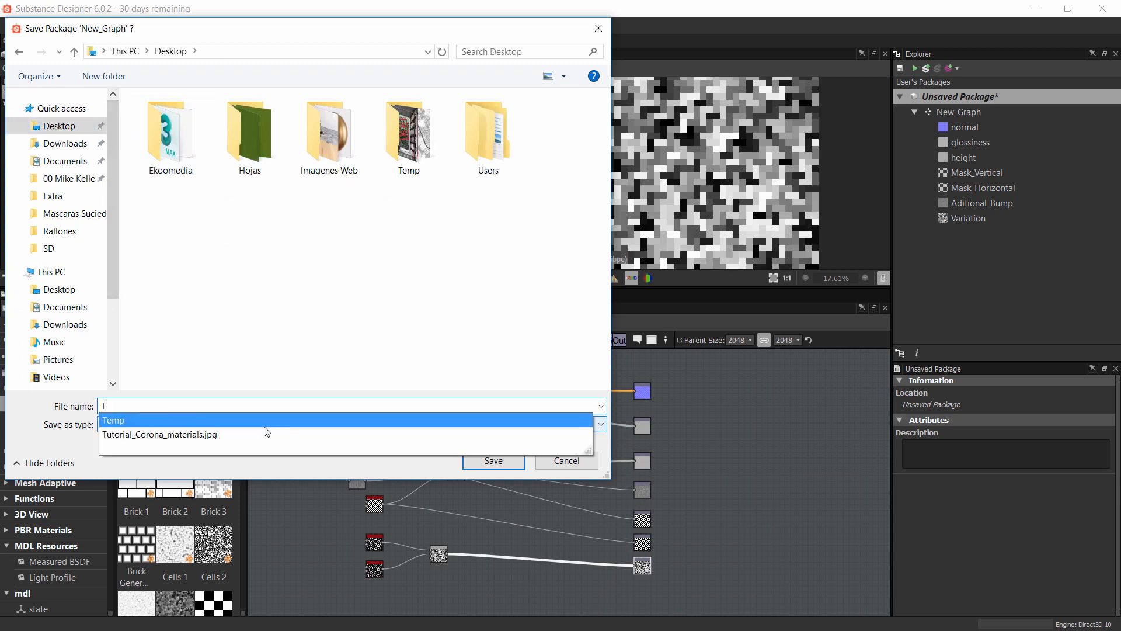
type("utorial")
key("Return")
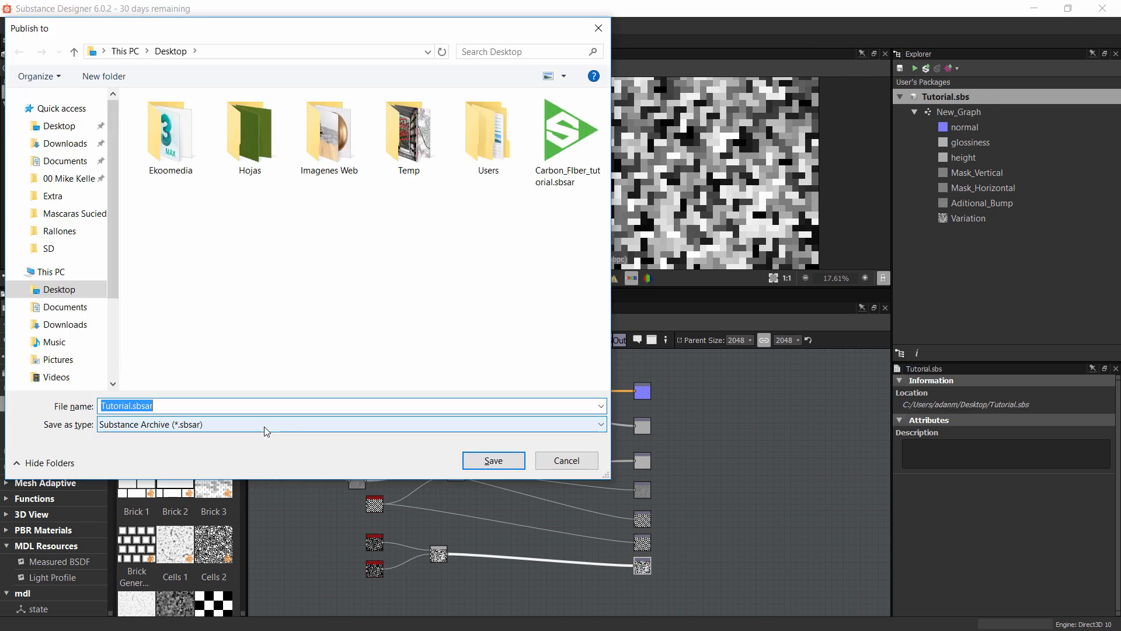
left_click(501, 461)
left_click(626, 380)
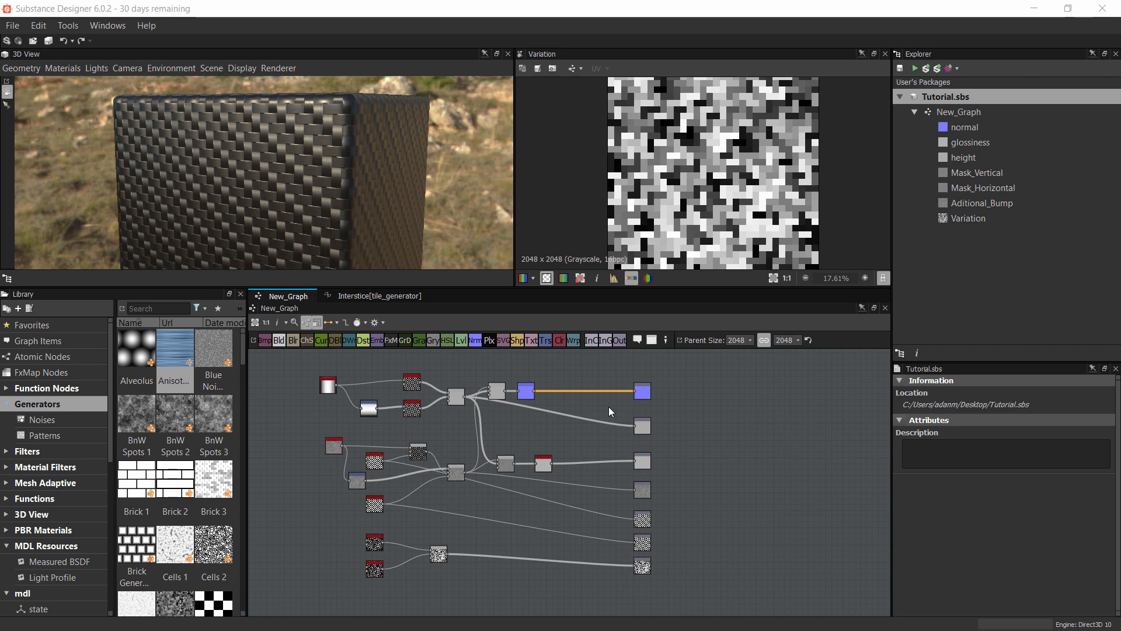
Inspect the carbon weave on the preview cube and check the available parent sizes for New_Graph
scroll(337, 187, "down", 3)
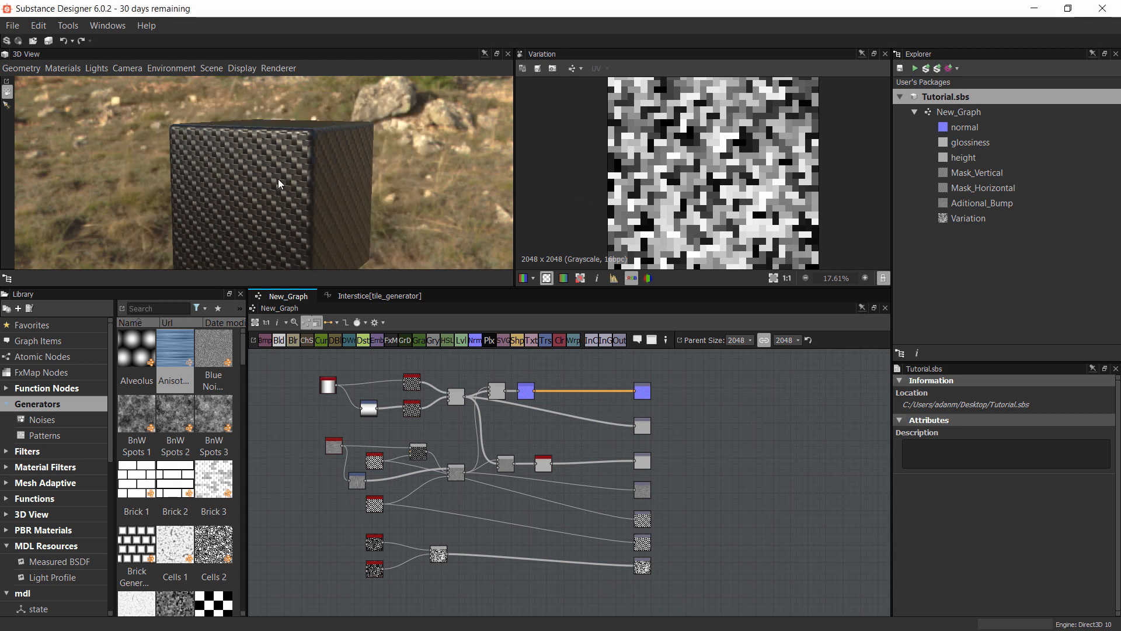
left_click_drag(278, 179, 271, 194)
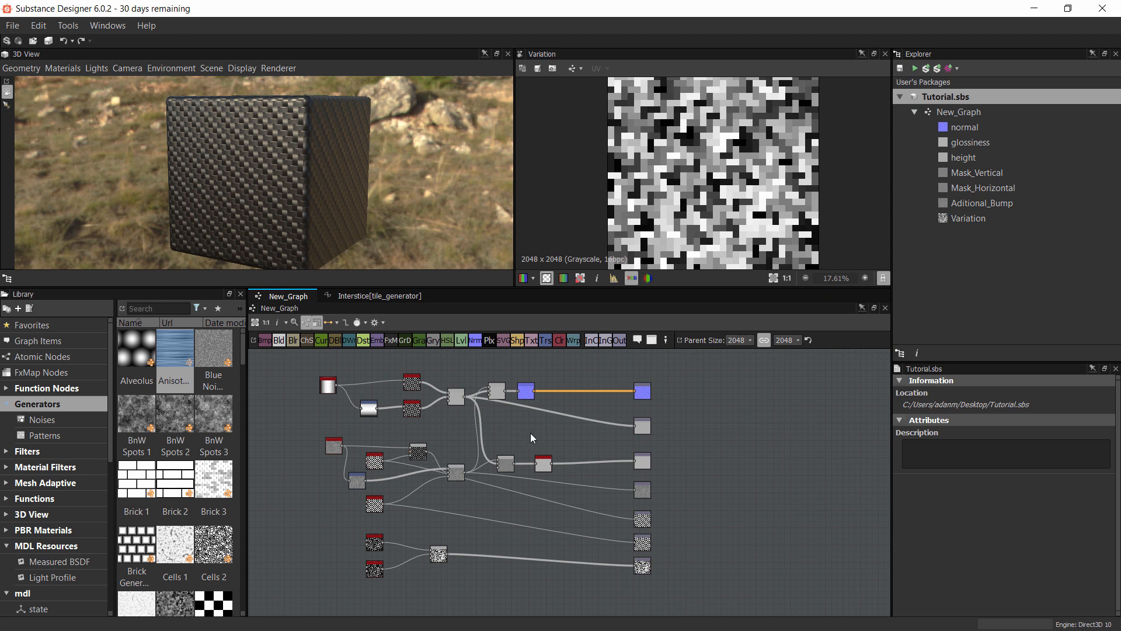
left_click(750, 339)
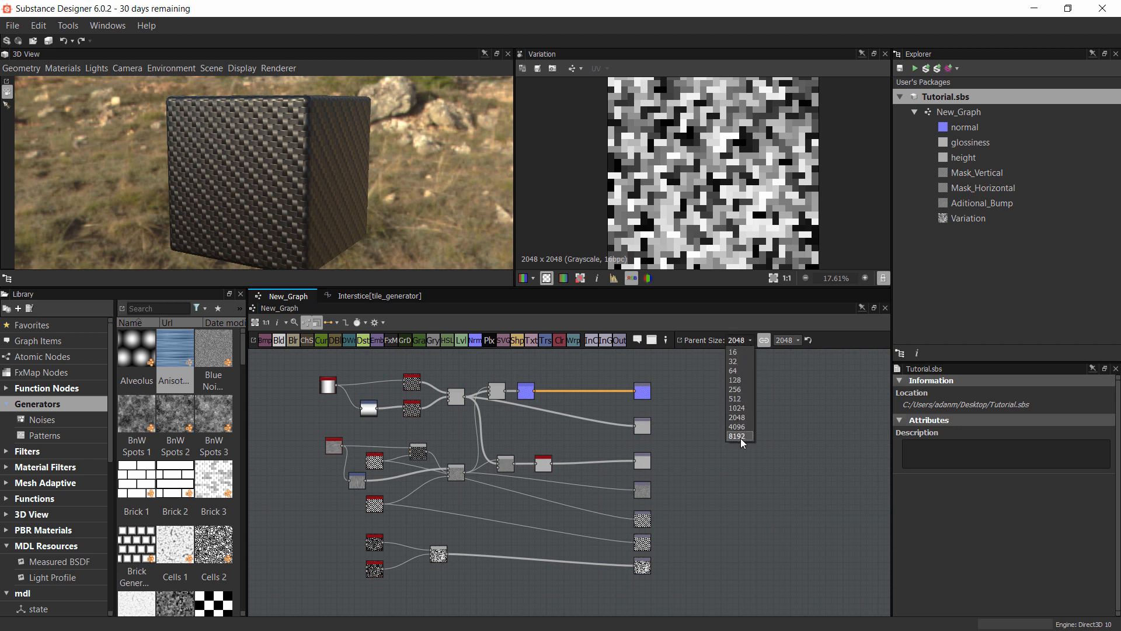
left_click(652, 393)
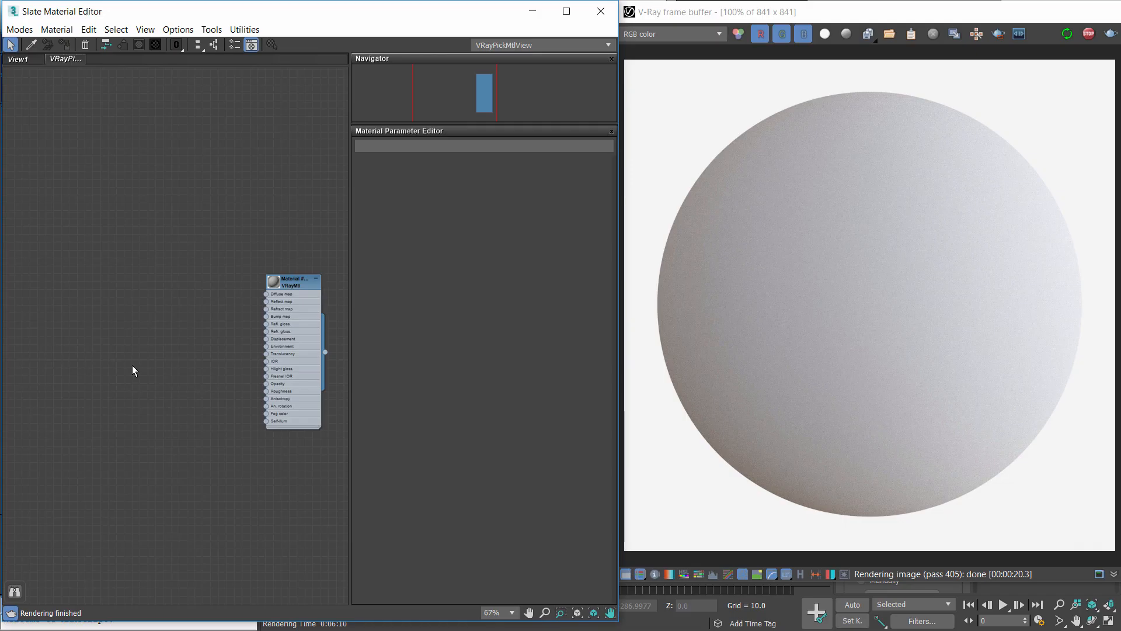
Switch to the Slate Material Editor in 3ds Max and add a Substance map beside the VRayMtl node
middle_click_drag(164, 366, 215, 357)
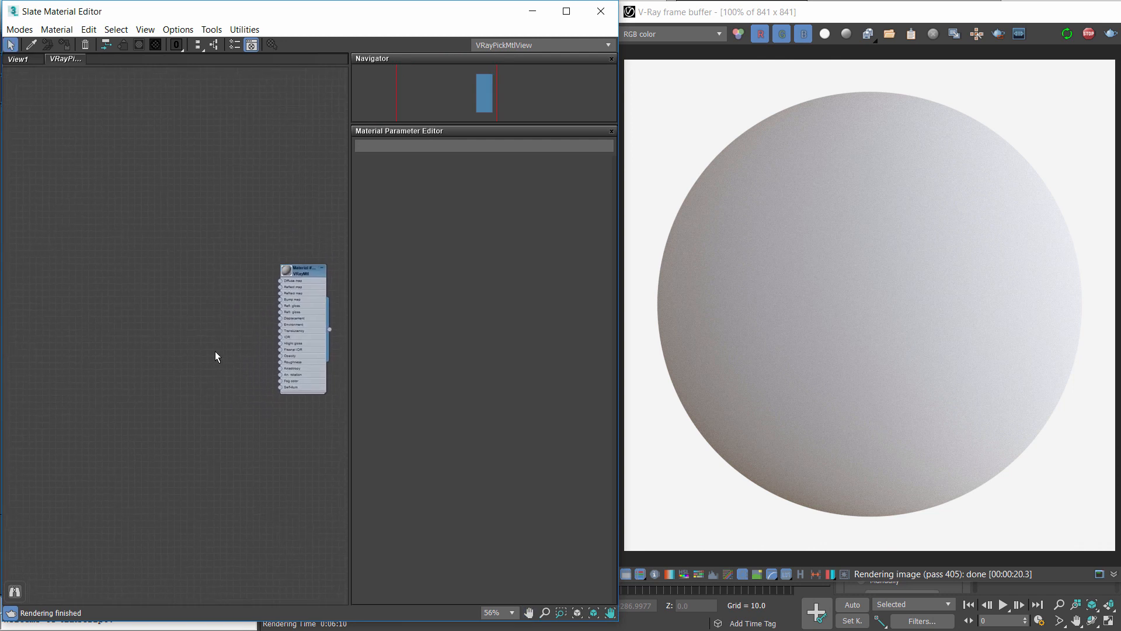
right_click(147, 278)
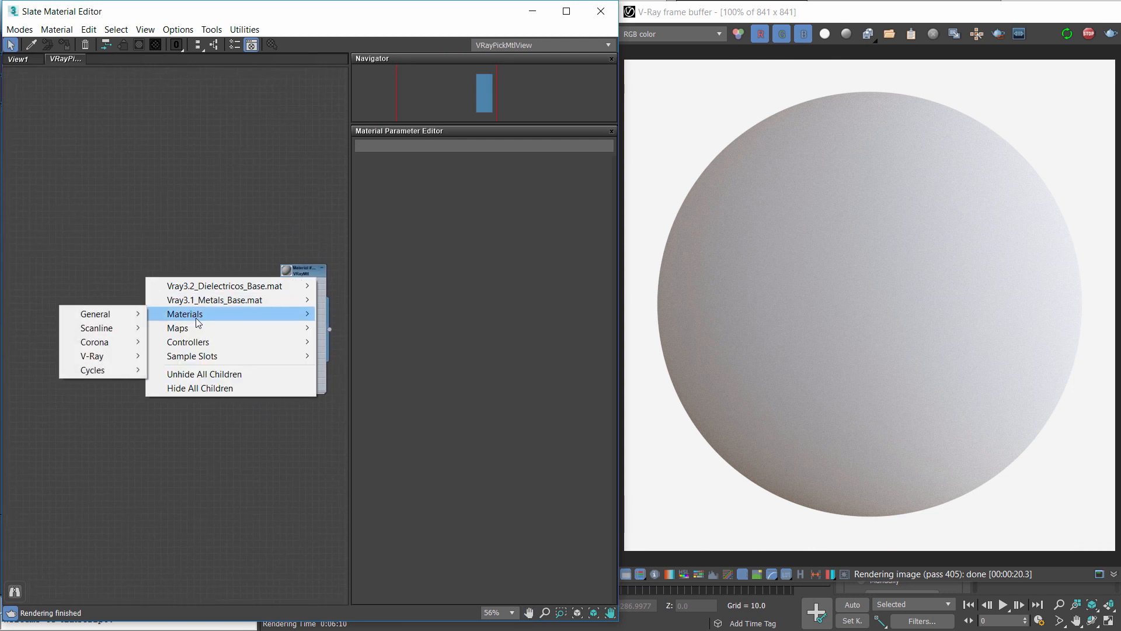
mouse_move(100, 328)
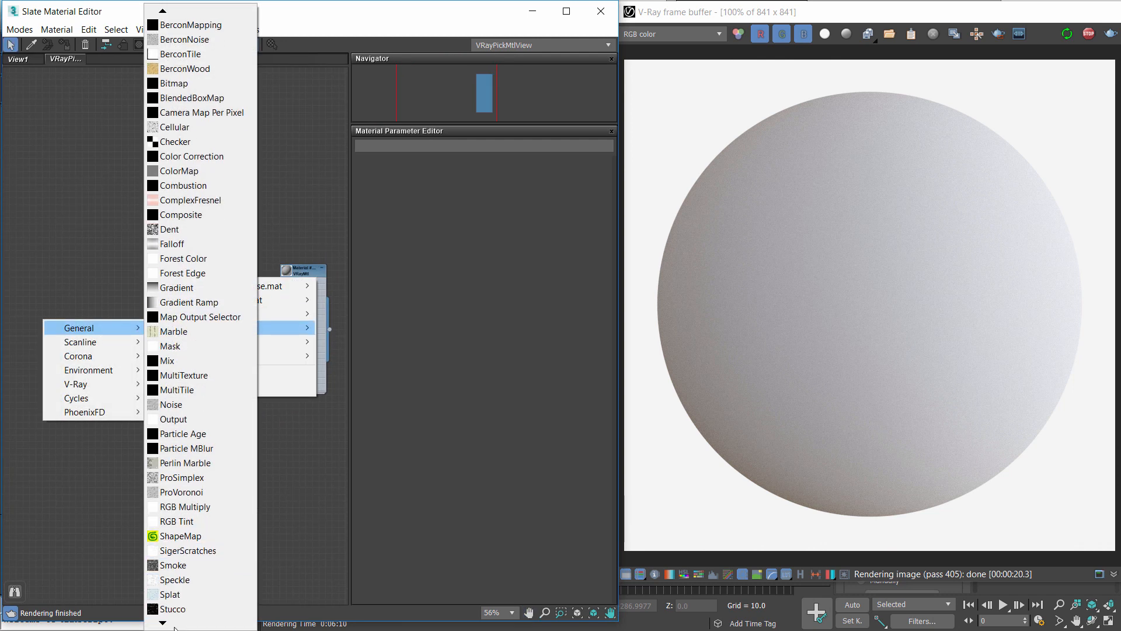
left_click(180, 595)
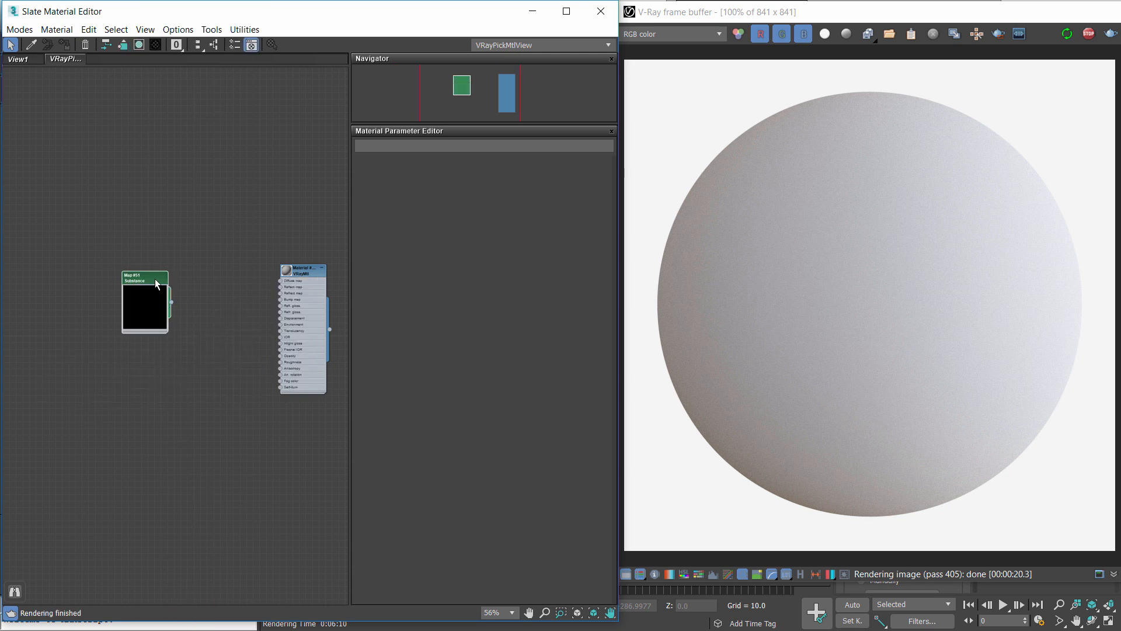
left_click_drag(156, 279, 132, 278)
scroll(198, 310, "up", 4)
Load Tutorial.sbsar from the Desktop into the new Substance map
double_click(129, 278)
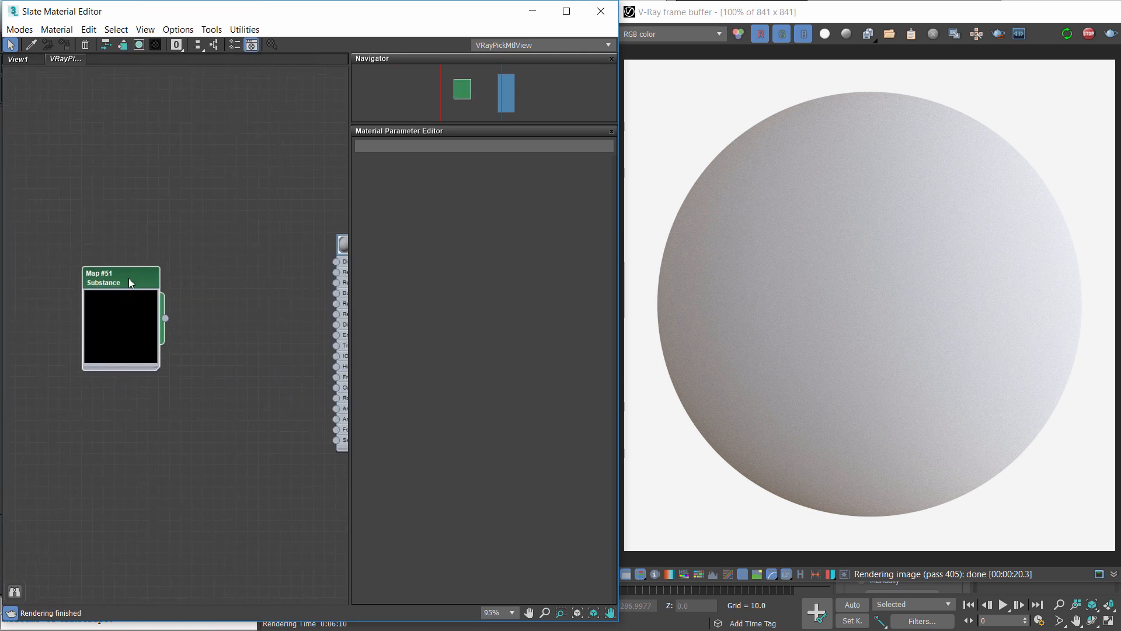
scroll(129, 278, "down", 2)
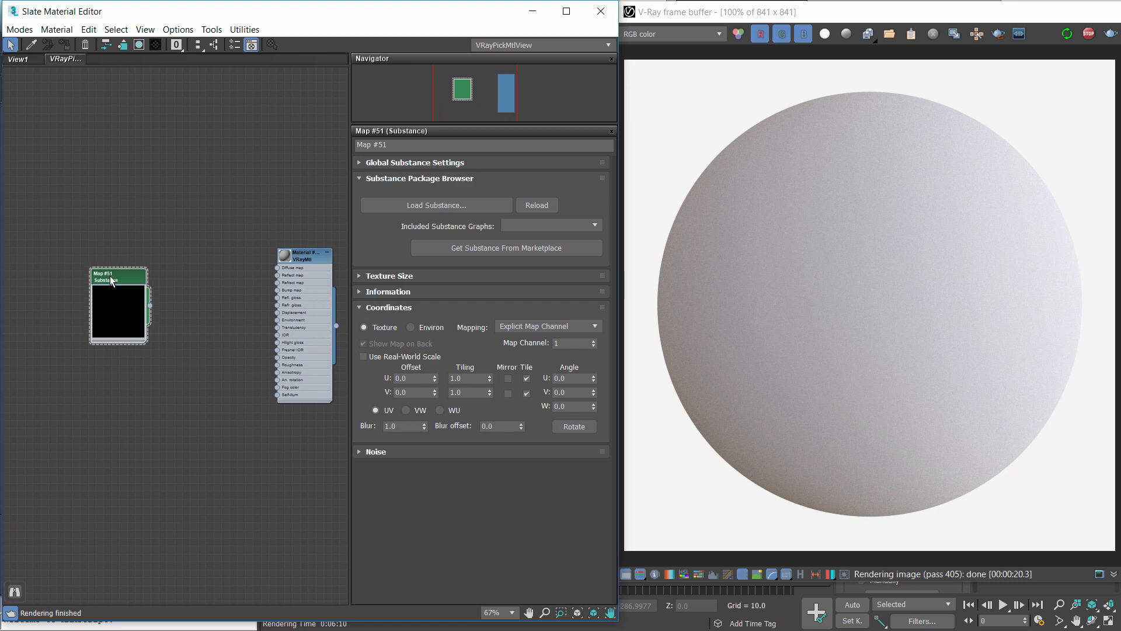
scroll(110, 275, "down", 1)
left_click_drag(106, 275, 103, 265)
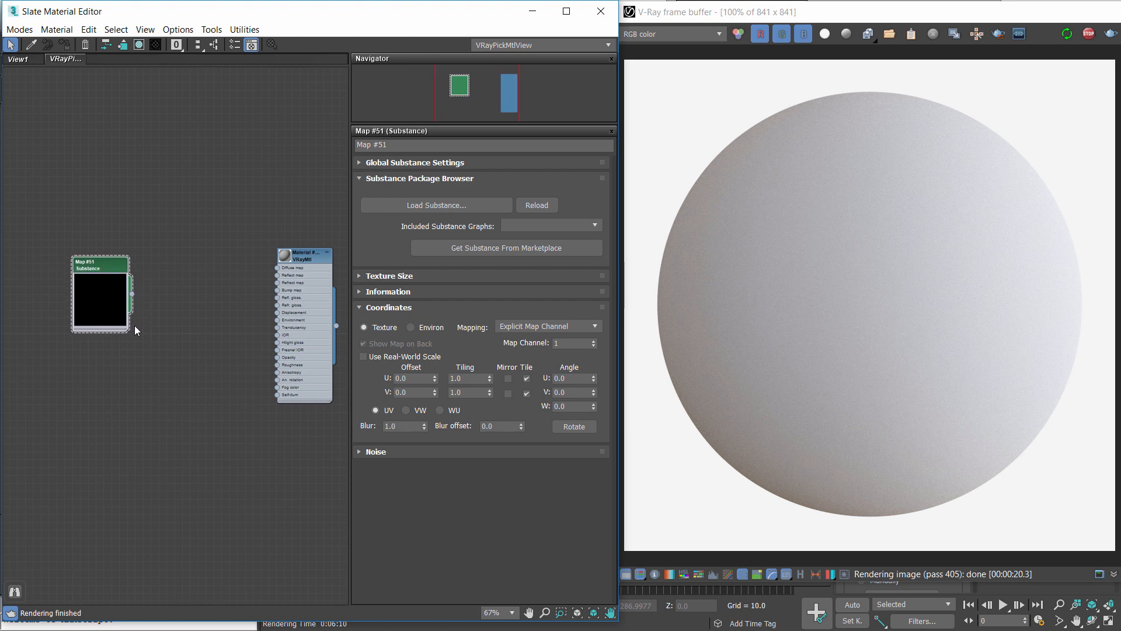
scroll(140, 320, "up", 1)
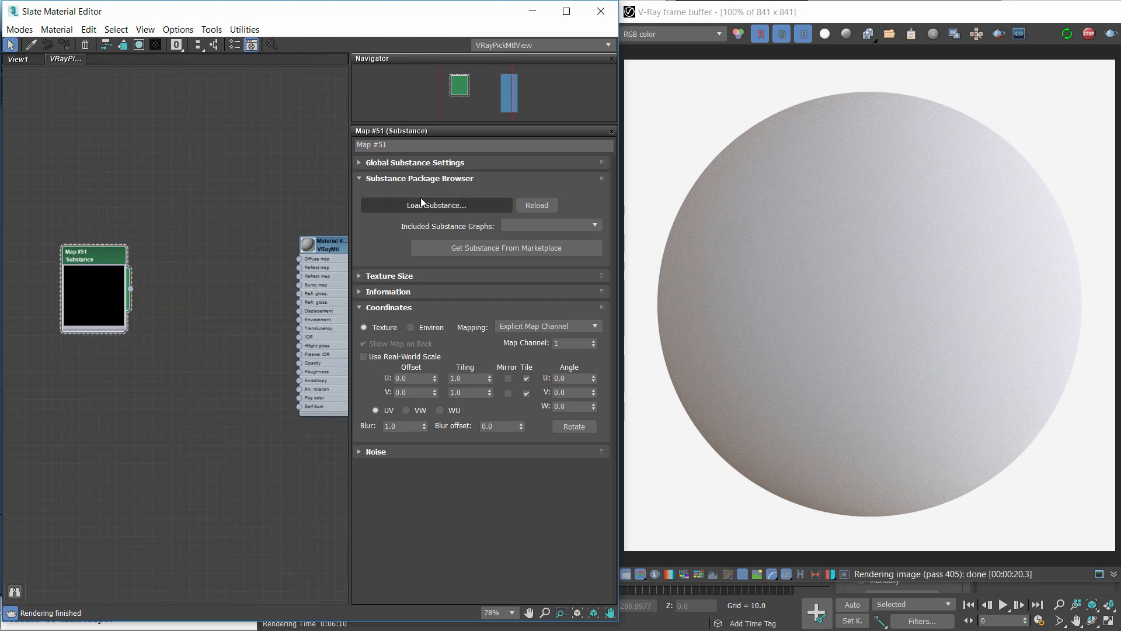
left_click(459, 202)
left_click(44, 135)
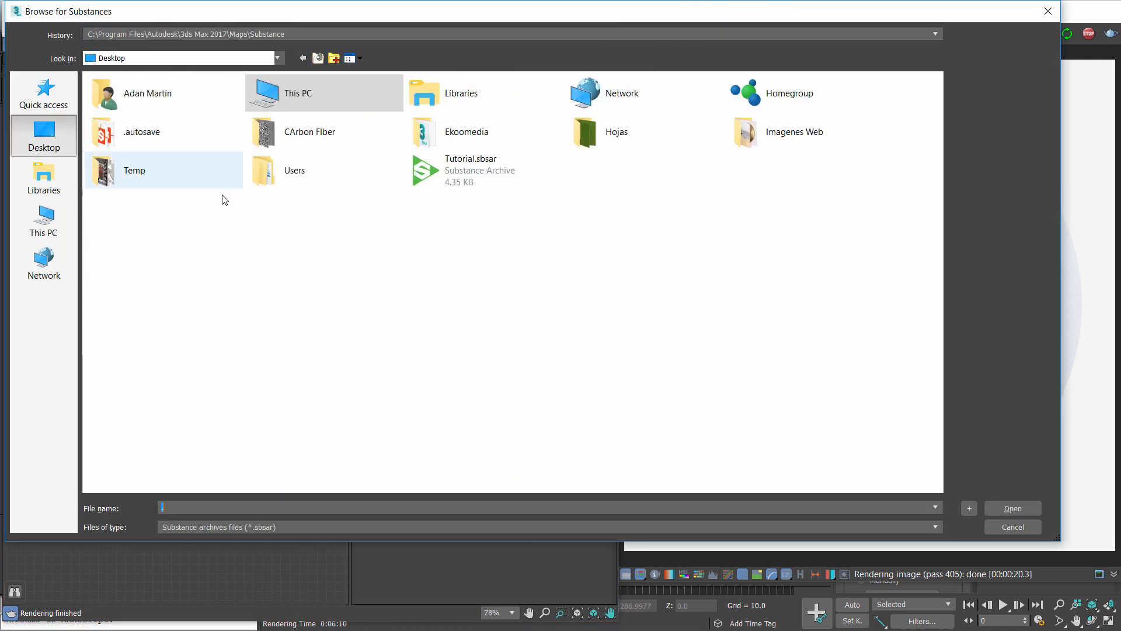
double_click(431, 170)
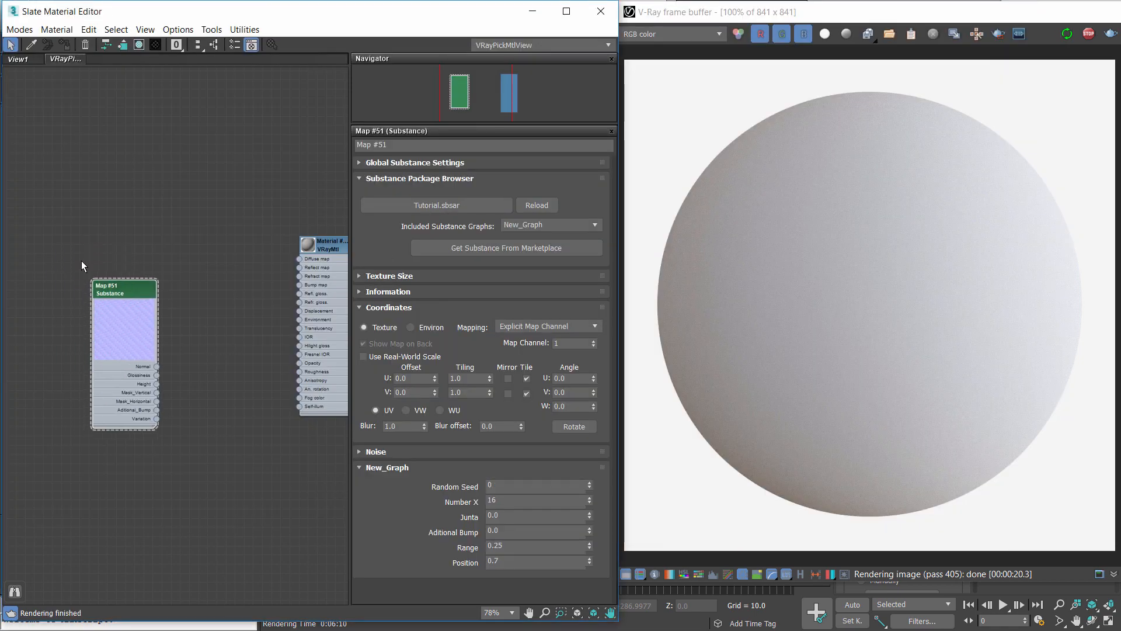
Set the Substance map's texture size to an absolute 2048 with the aspect ratio locked
scroll(117, 303, "up", 2)
middle_click_drag(86, 240, 125, 227)
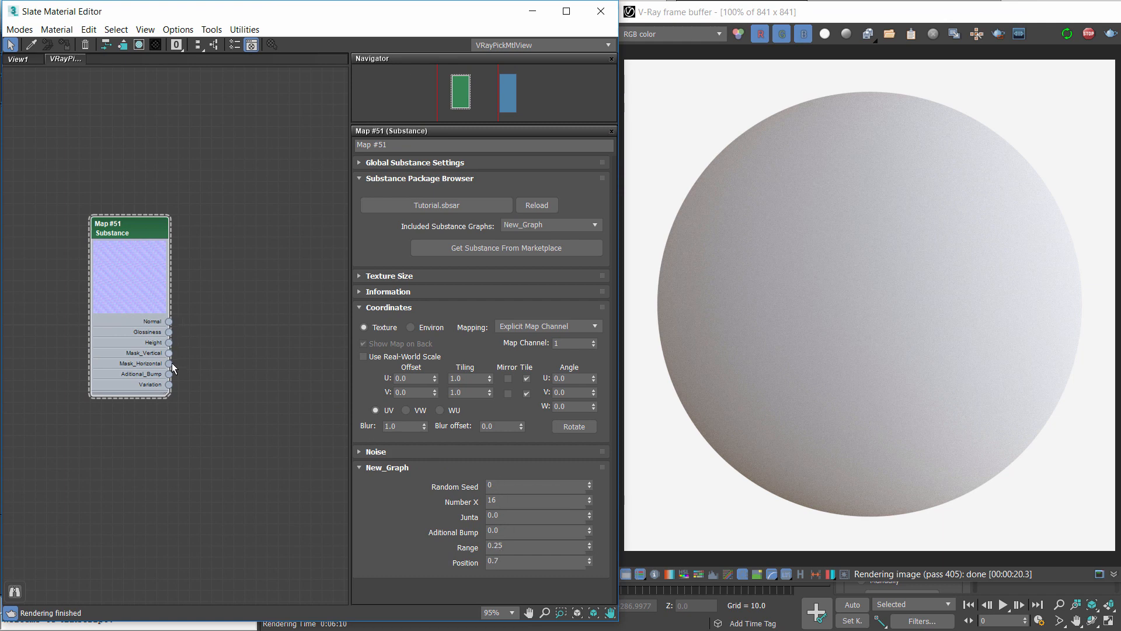
scroll(212, 370, "down", 2)
middle_click_drag(341, 273, 268, 274)
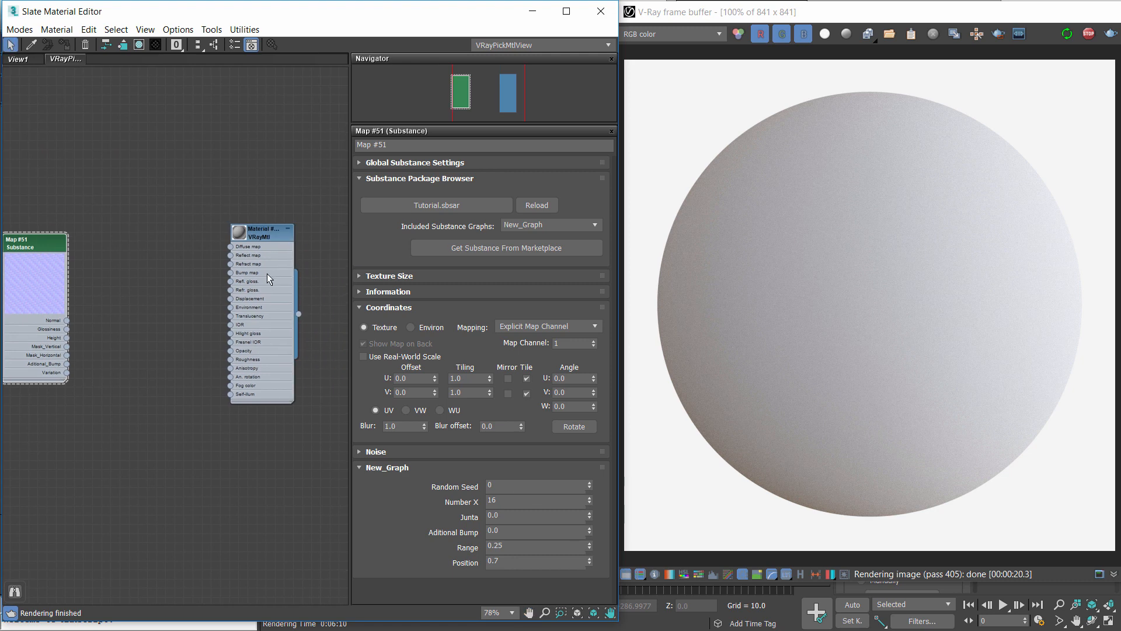
left_click(53, 252)
left_click(371, 277)
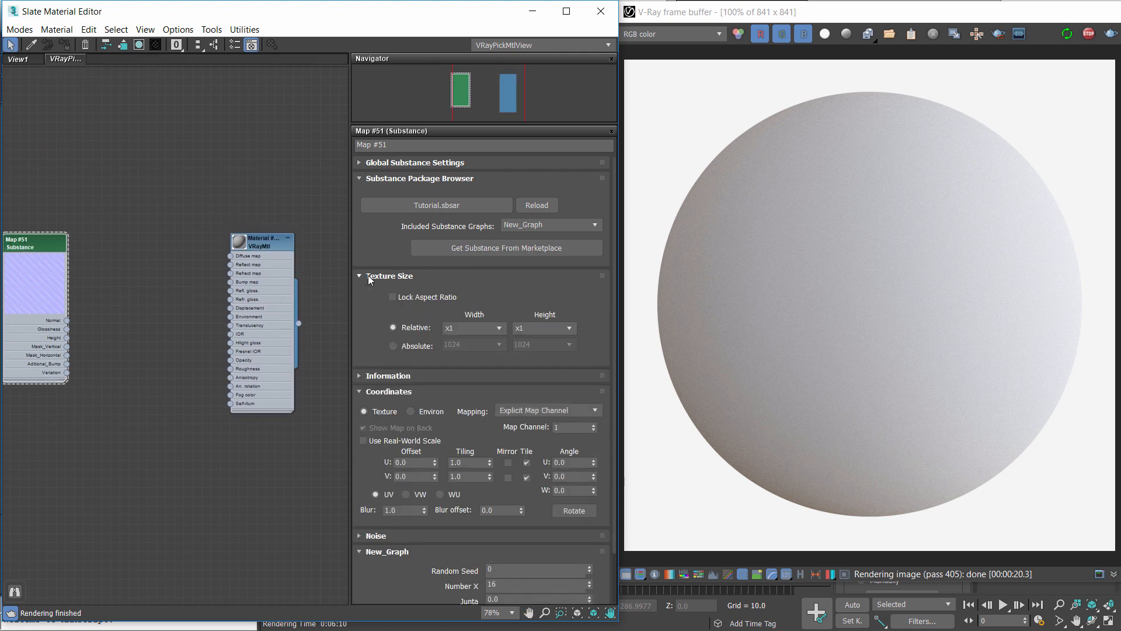
left_click(415, 345)
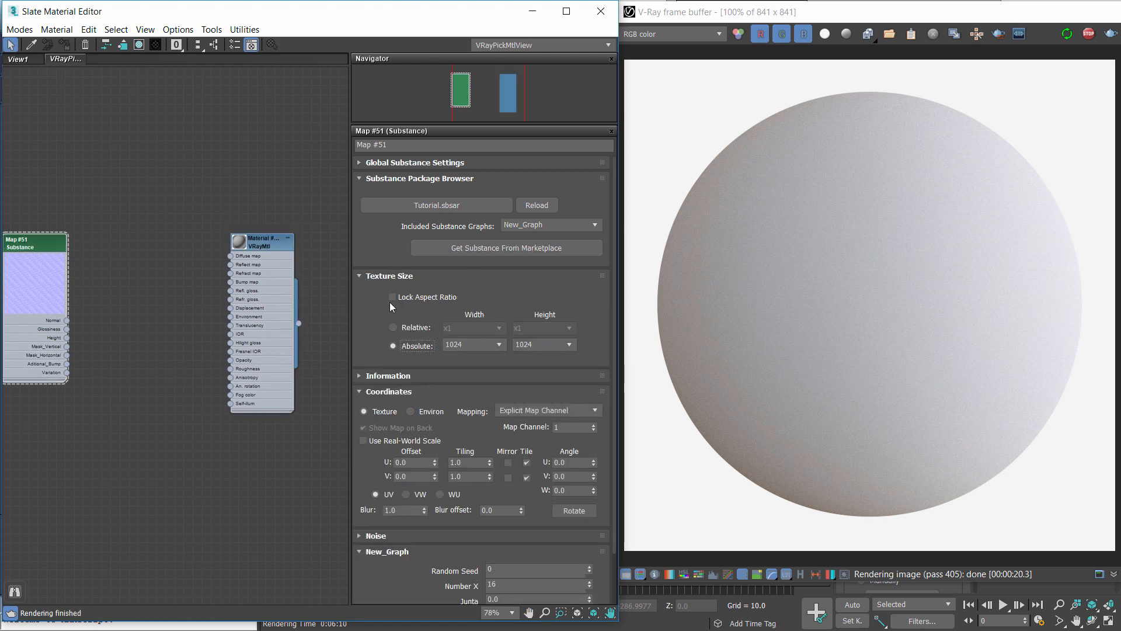
left_click(391, 297)
left_click(500, 344)
left_click(467, 416)
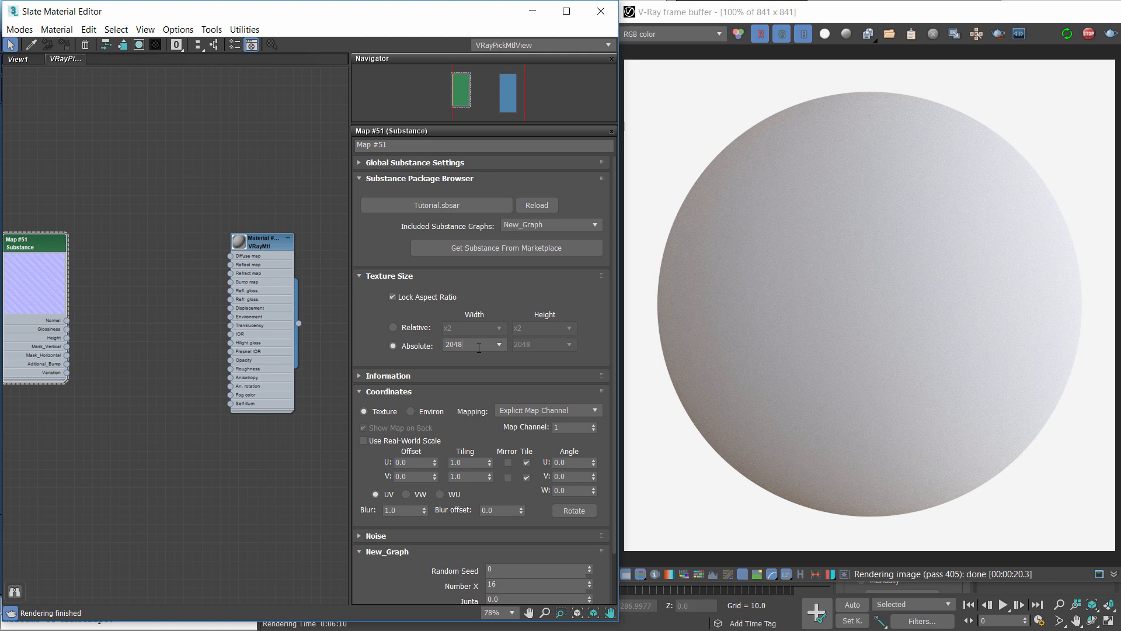
Darken the VRayMtl's diffuse color to a value of 3
scroll(71, 266, "up", 5)
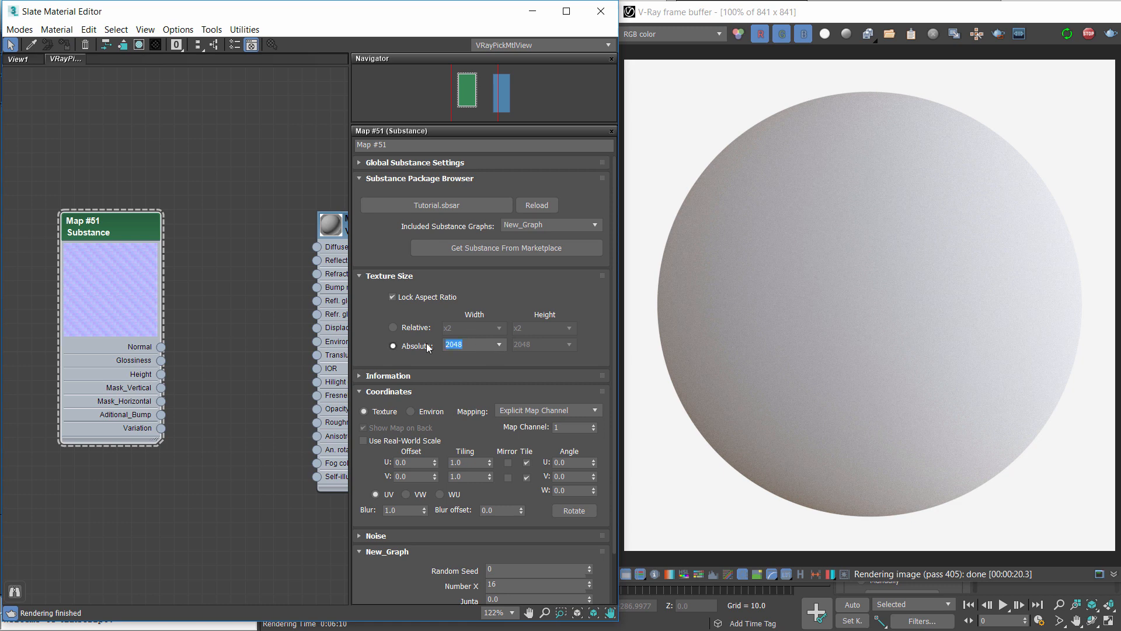
scroll(176, 367, "down", 3)
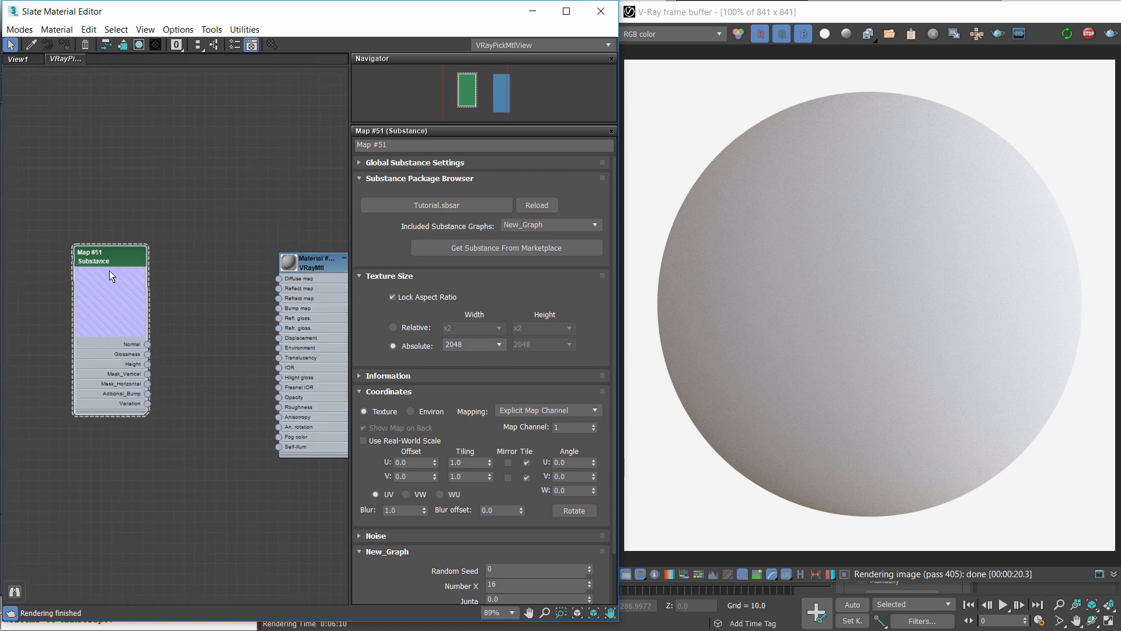
scroll(251, 310, "down", 3)
left_click_drag(306, 303, 323, 313)
middle_click_drag(267, 324, 201, 295)
double_click(280, 243)
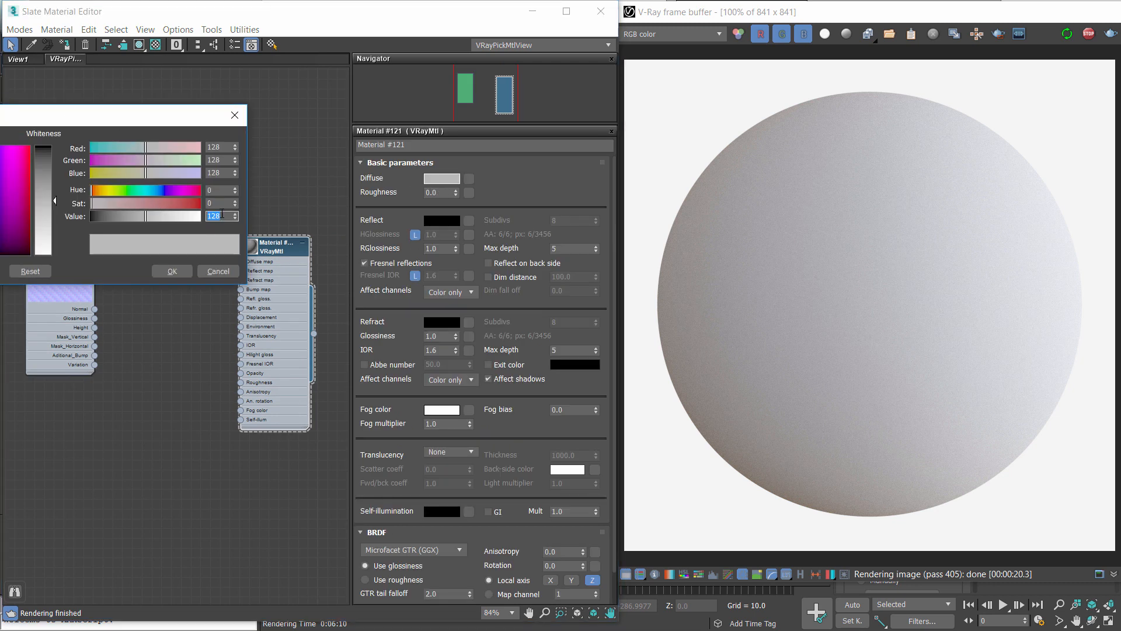
type("3")
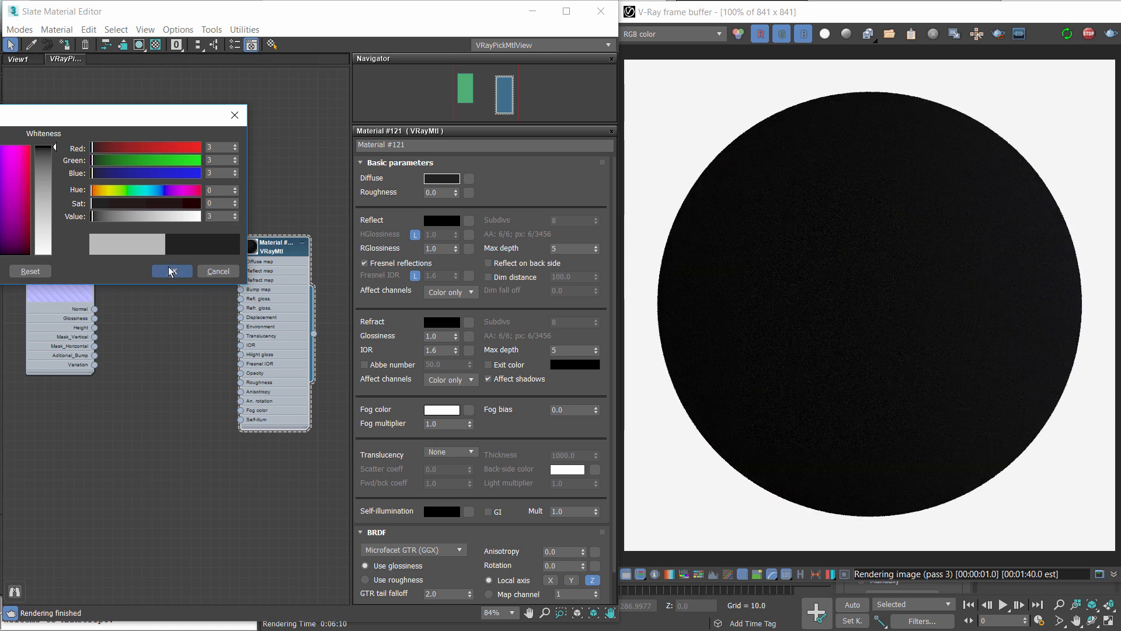
left_click(171, 271)
Set the VRayMtl's reflection color to white
scroll(191, 295, "up", 1)
left_click(442, 220)
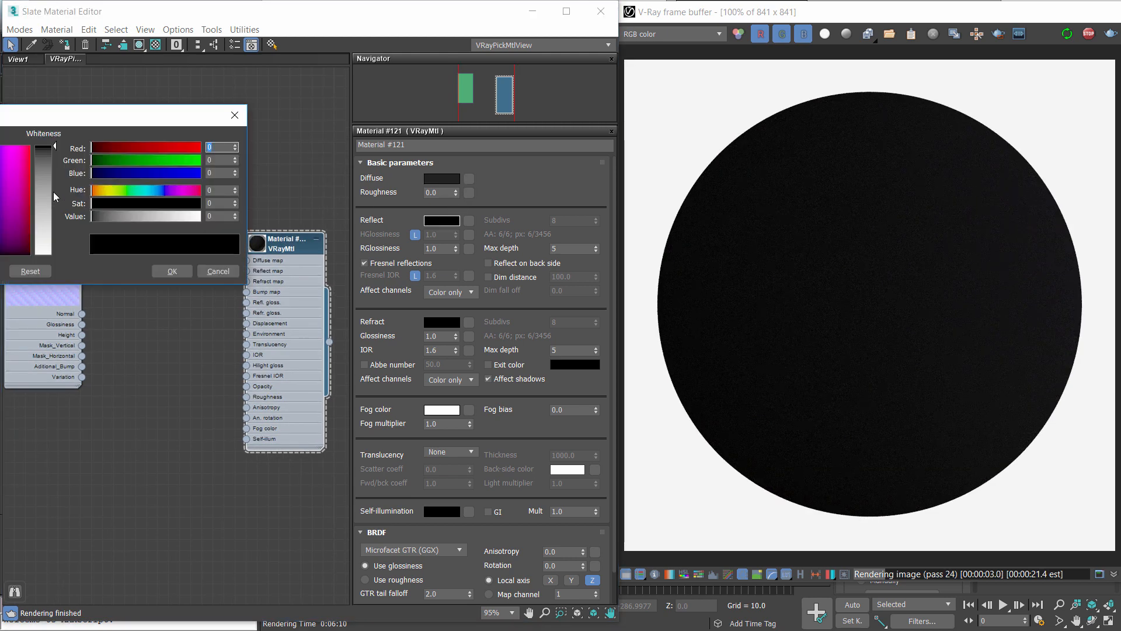
left_click_drag(54, 191, 53, 255)
left_click_drag(97, 117, 199, 82)
left_click(269, 231)
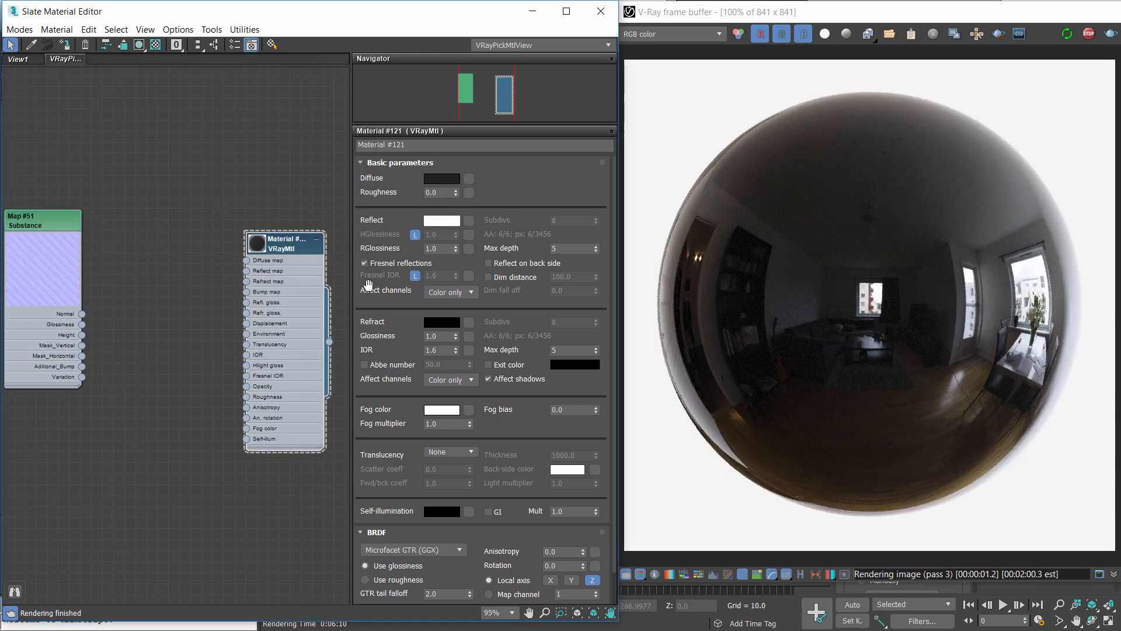
Add a VRayNormalMap node between the Substance map and the VRayMtl
middle_click_drag(194, 284, 244, 276)
scroll(244, 276, "up", 1)
left_click_drag(87, 252, 17, 255)
right_click(155, 300)
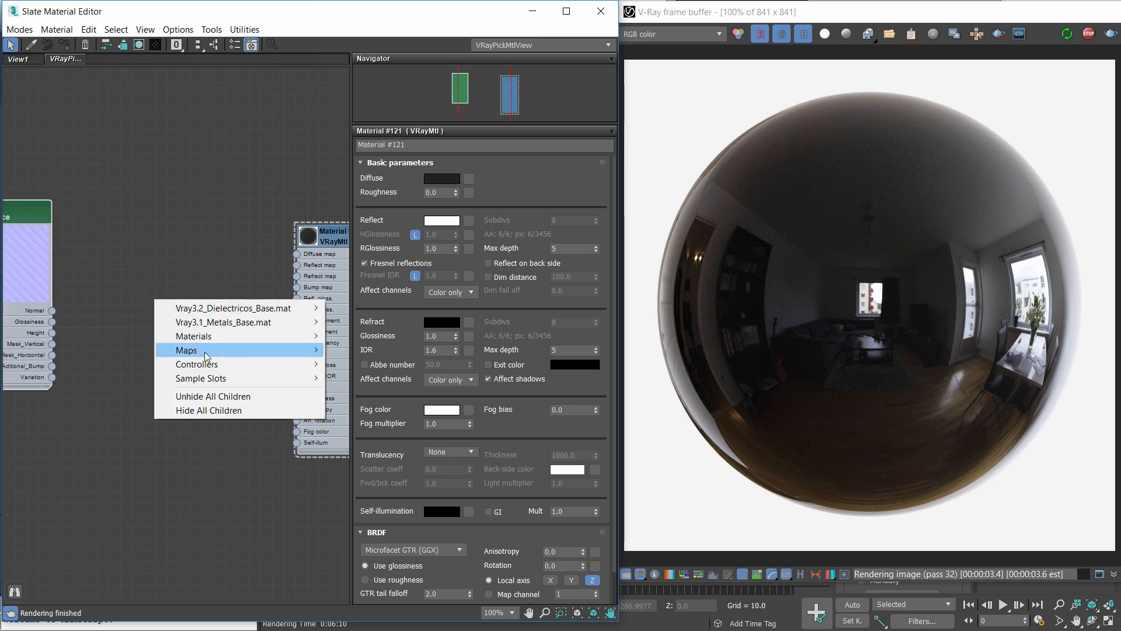
mouse_move(205, 355)
mouse_move(93, 406)
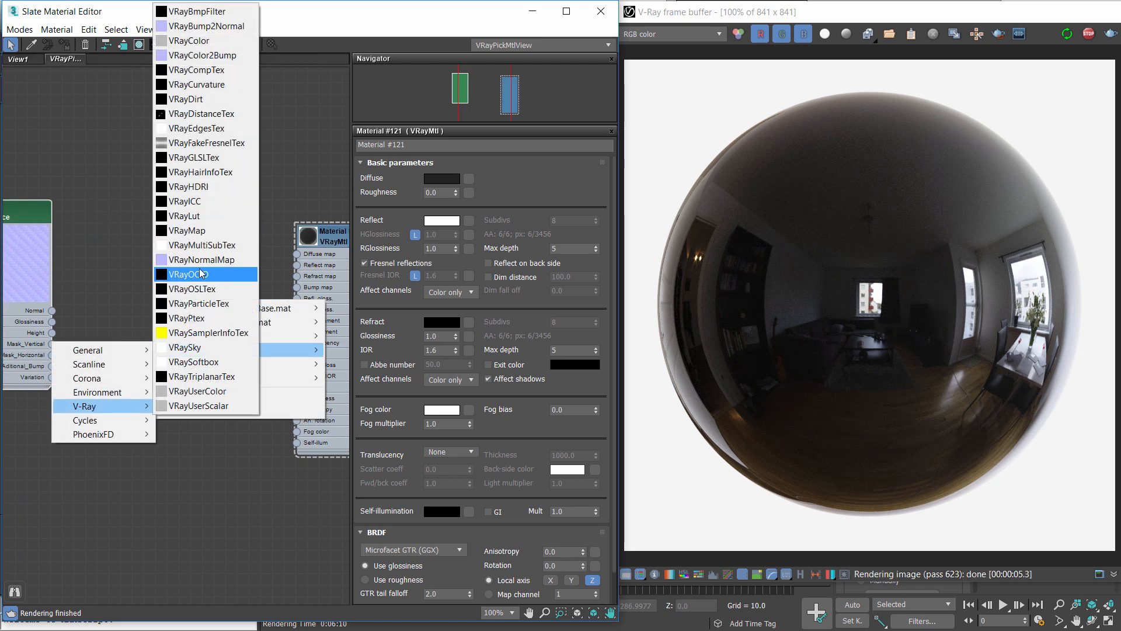
left_click(201, 260)
left_click_drag(156, 312, 232, 297)
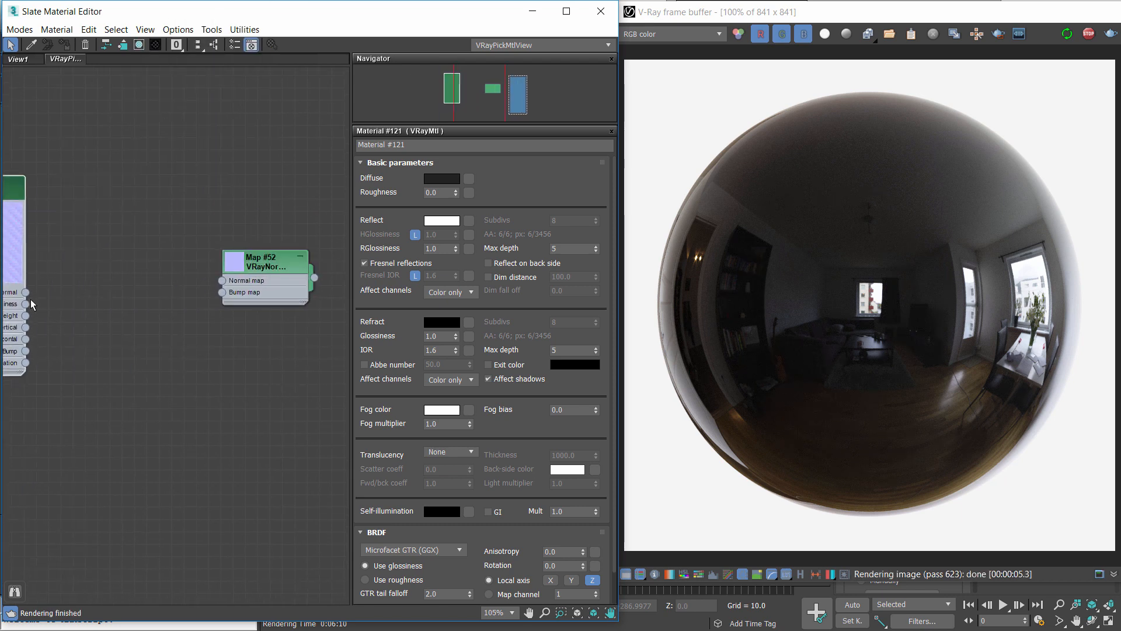
Connect the Substance map's Normal output to the VRayNormalMap's Normal map input and tidy the node layout
left_click_drag(25, 292, 222, 281)
middle_click_drag(244, 297, 221, 270)
scroll(129, 310, "down", 1)
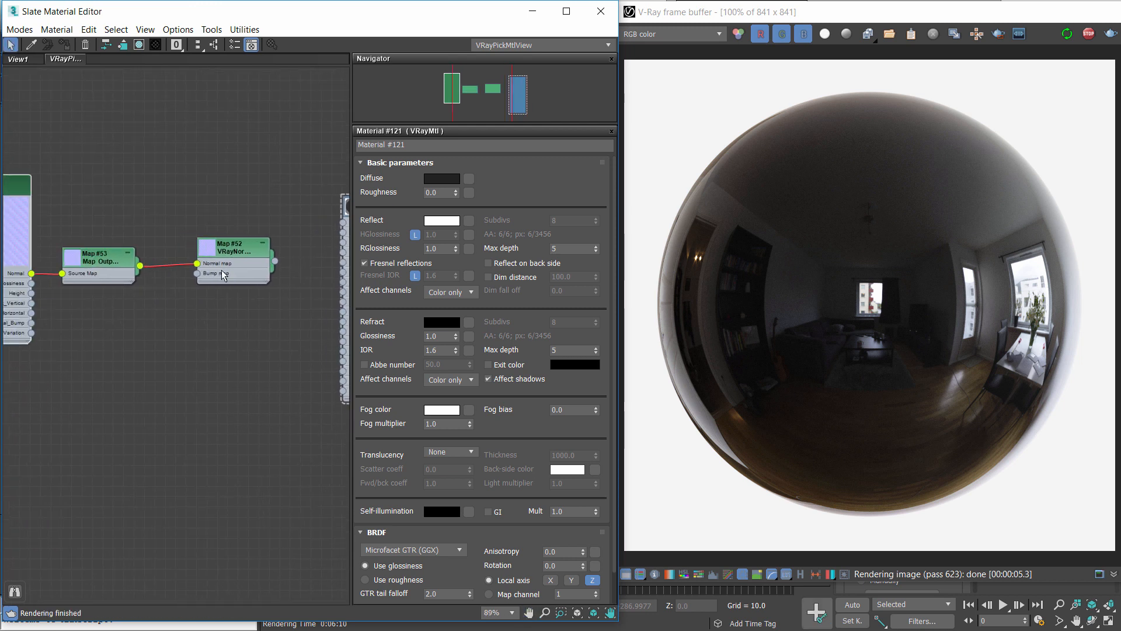
left_click_drag(222, 270, 233, 269)
left_click_drag(113, 261, 134, 261)
middle_click_drag(134, 261, 201, 248)
left_click_drag(65, 200, 62, 216)
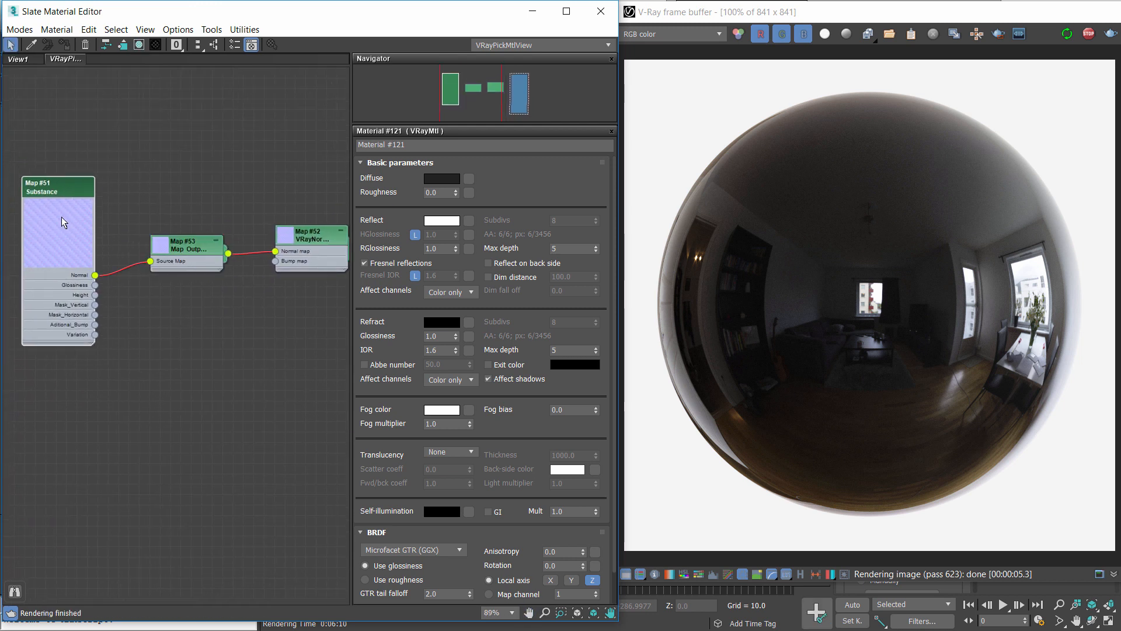
Connect the VRayNormalMap's output to the VRayMtl's Bump map slot
middle_click_drag(203, 252, 130, 263)
left_click(127, 257)
middle_click_drag(229, 271, 137, 262)
left_click_drag(151, 248, 266, 241)
scroll(163, 238, "up", 2)
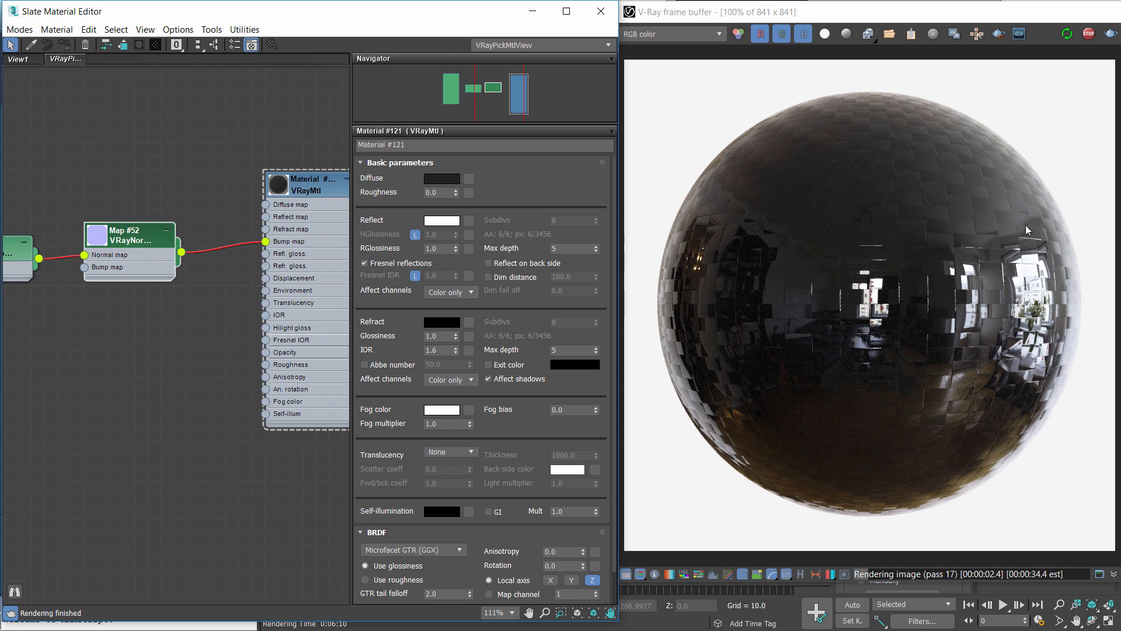
scroll(467, 289, "down", 2)
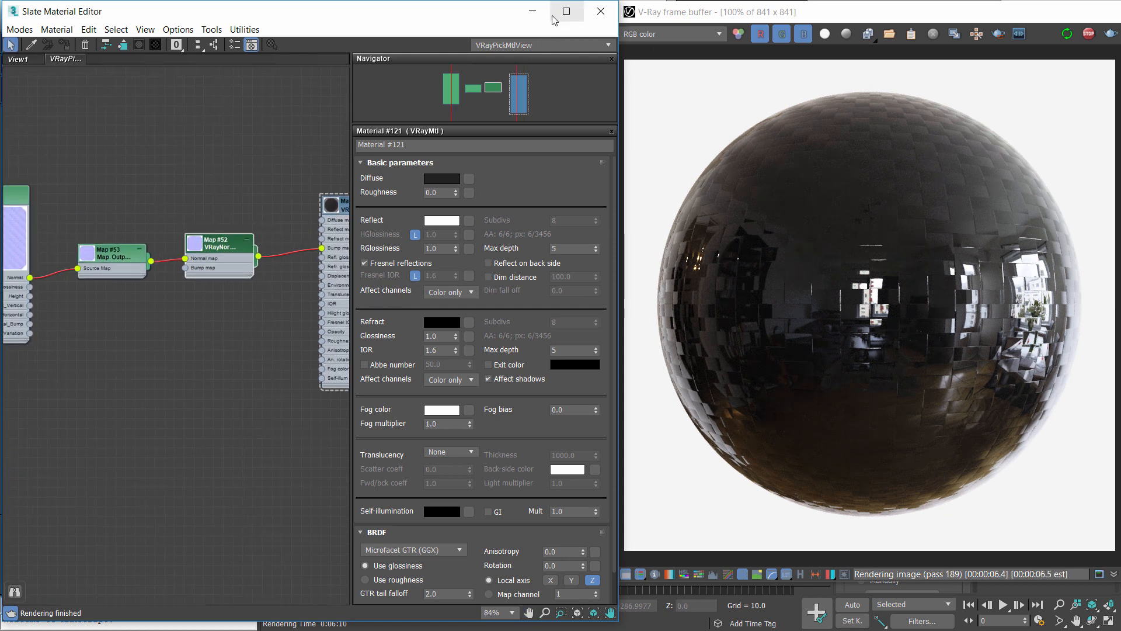
Set the Substance map's Number X parameter to 32
middle_click_drag(58, 179, 164, 153)
double_click(101, 173)
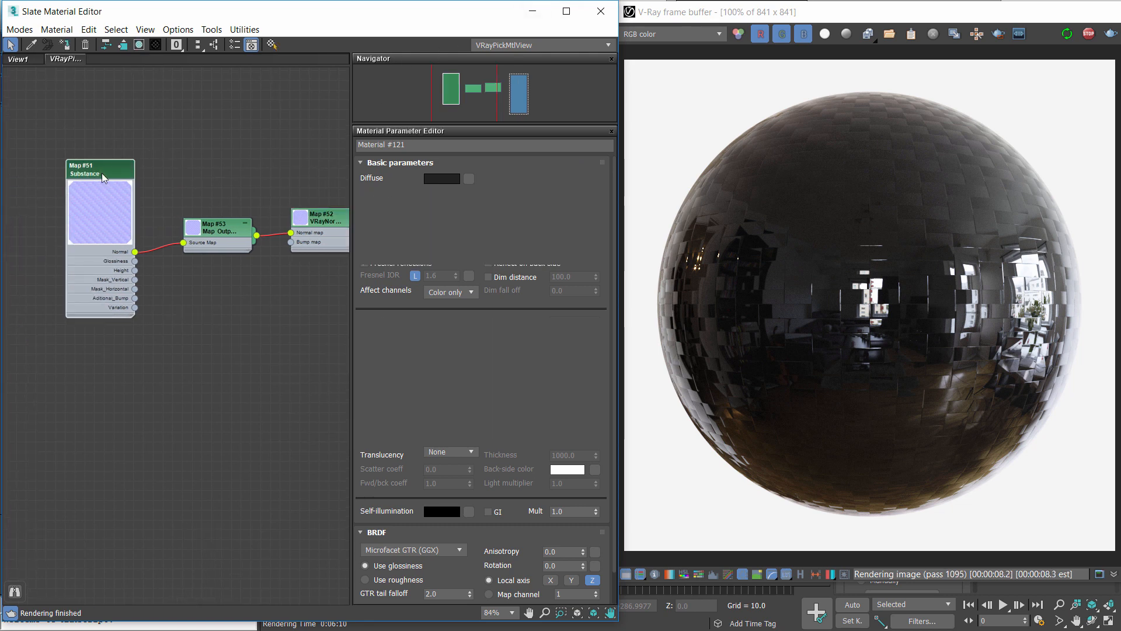
double_click(516, 501)
type("32")
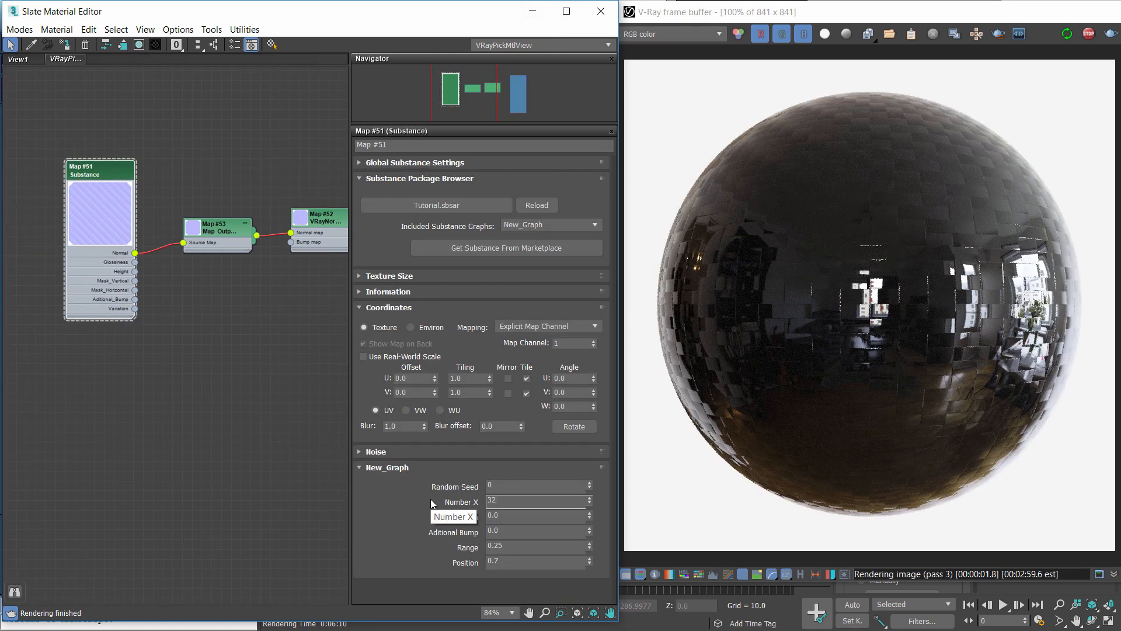
key("Return")
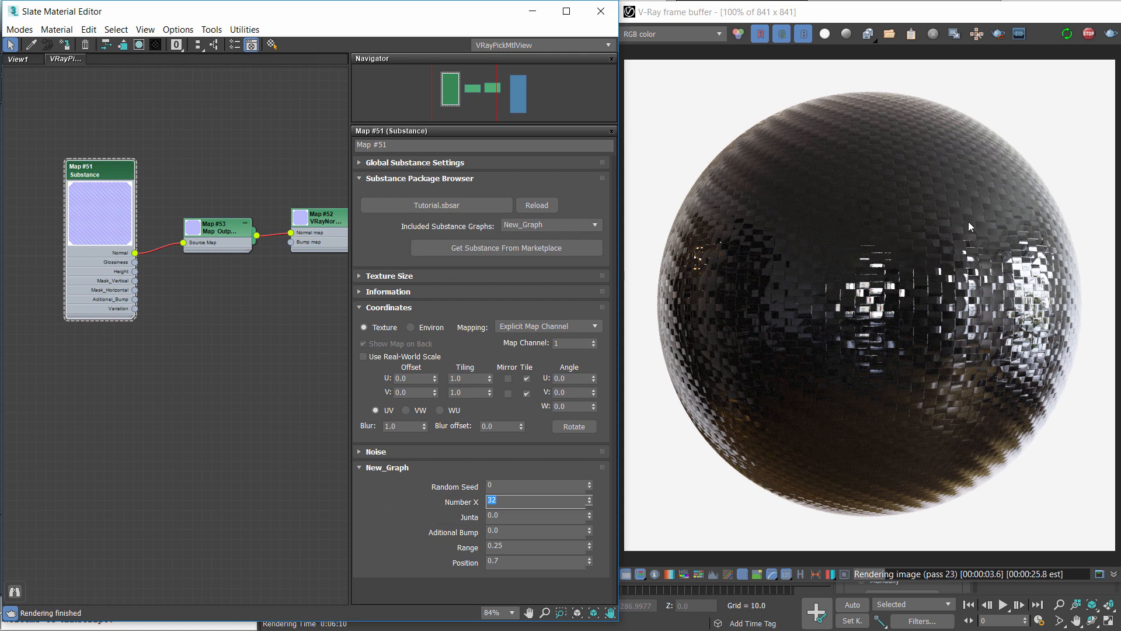
Set the Substance map's Number X parameter to 64
double_click(483, 500)
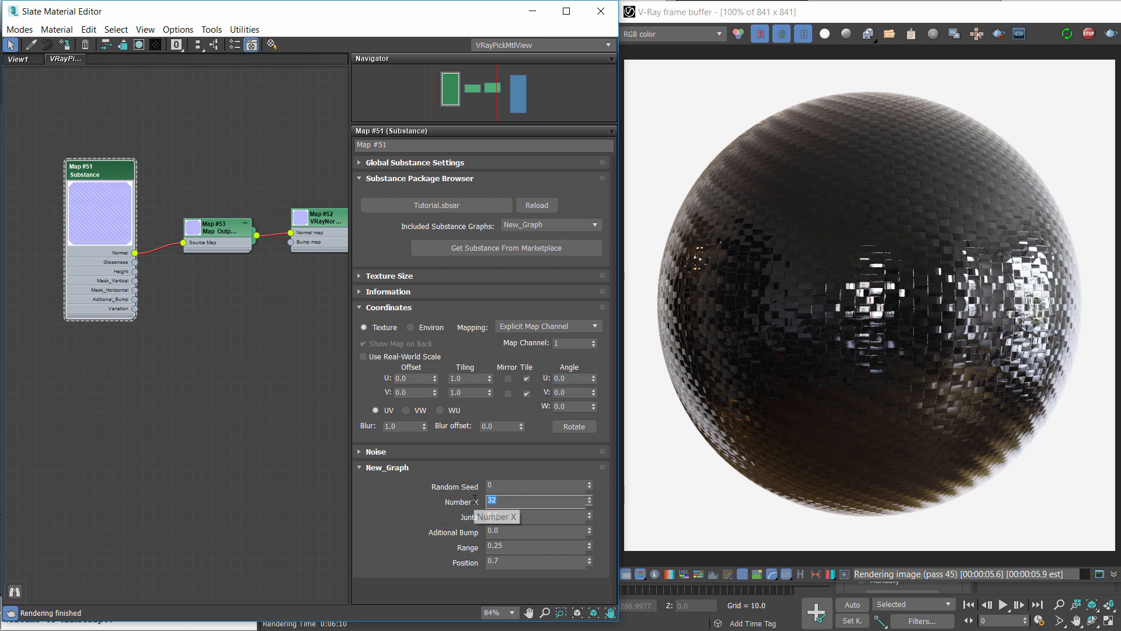
type("64")
key("Return")
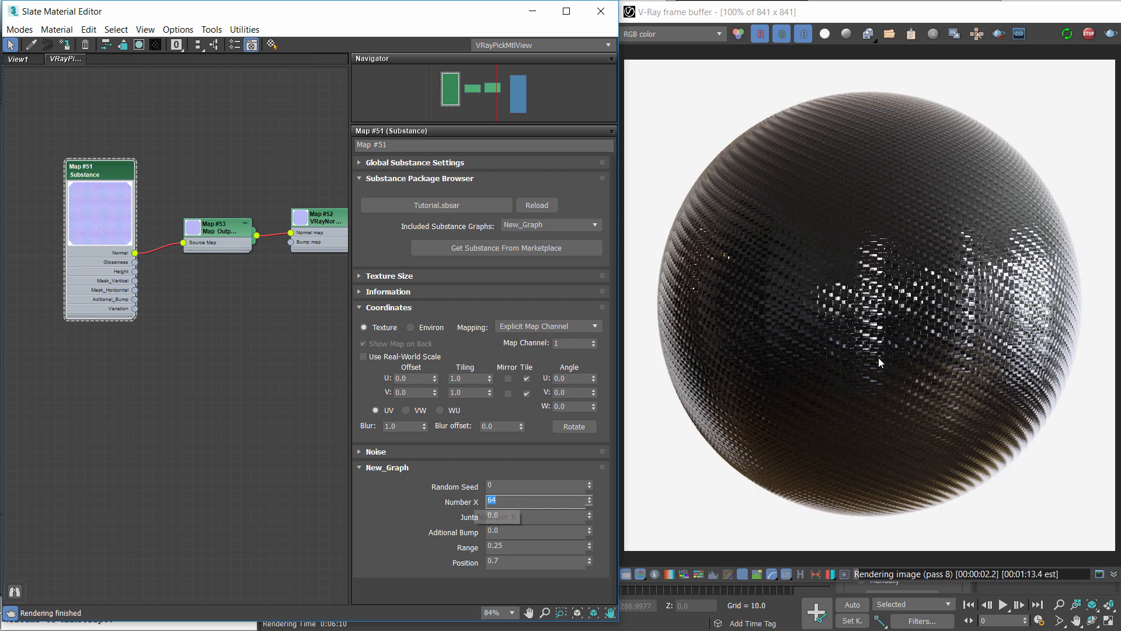
Set the Substance map's Aditional Bump parameter to 0.1
middle_click_drag(261, 293, 117, 211)
middle_click_drag(73, 172, 132, 157)
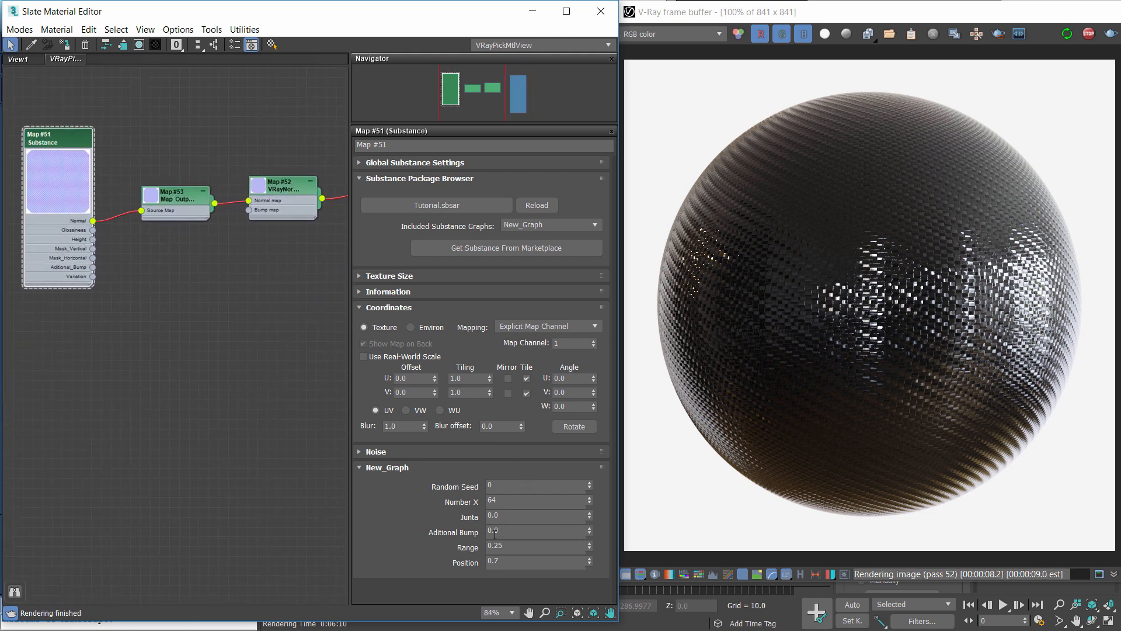
left_click_drag(501, 531, 450, 532)
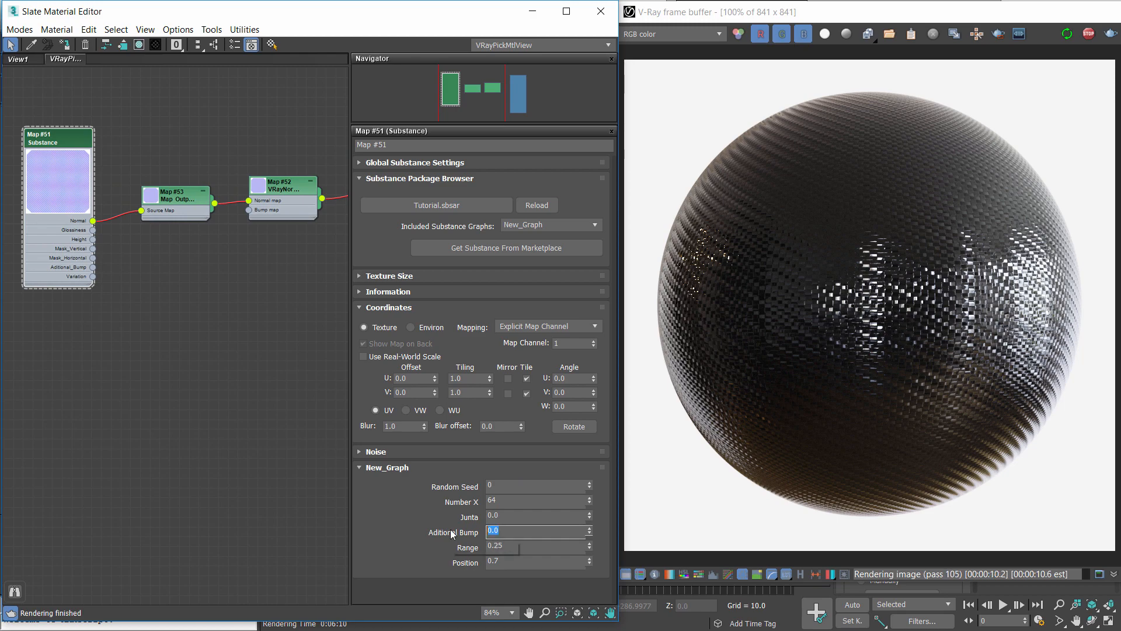
type("0.")
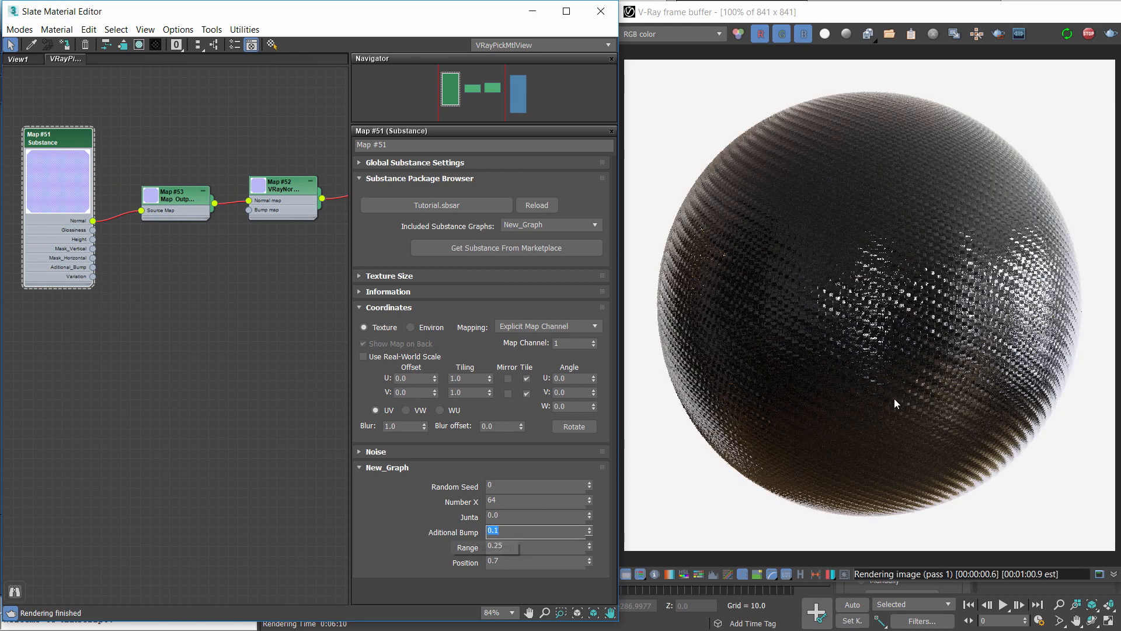
Examine the fibre weave up close on the sphere in the perspective view and interactive render, temporarily moving the material editor aside
left_click_drag(455, 11, 27, 63)
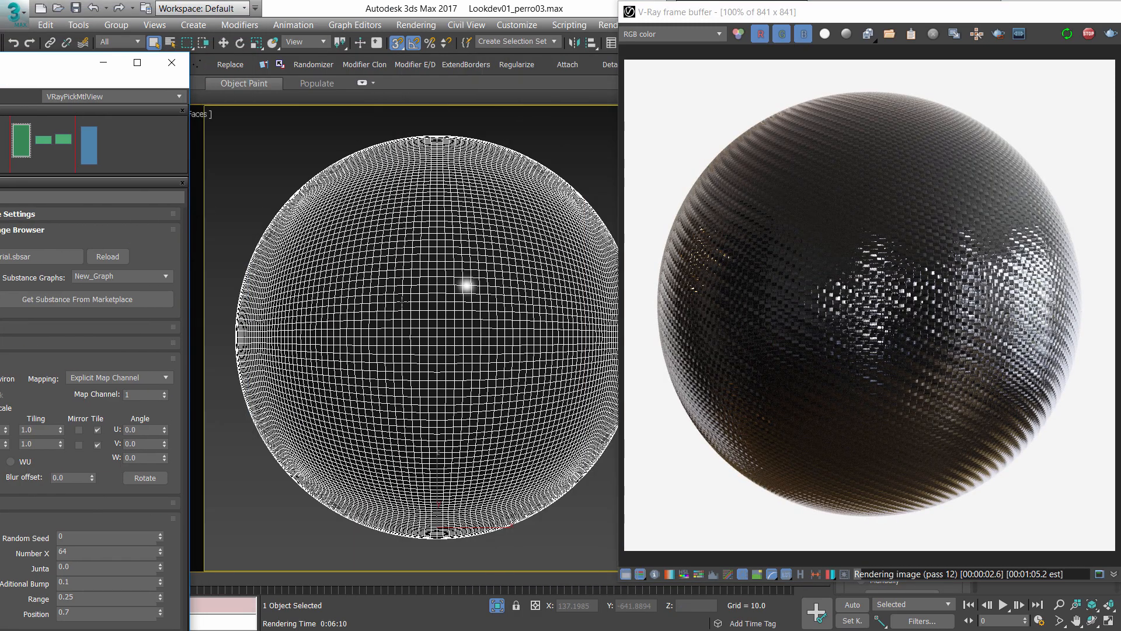
scroll(526, 278, "up", 10)
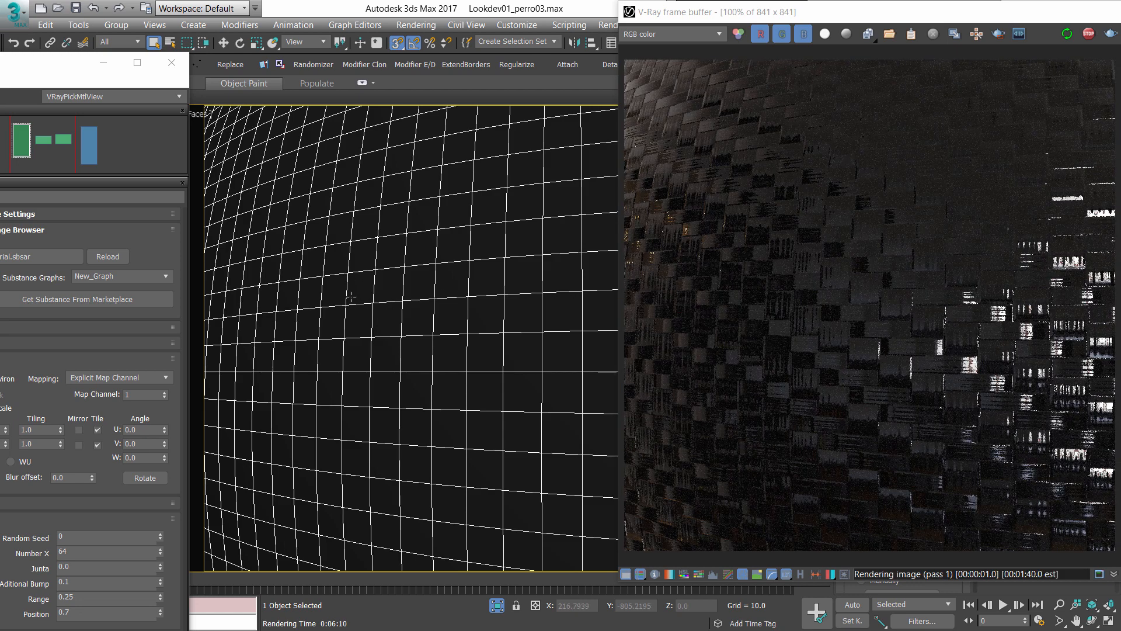
scroll(350, 296, "down", 3)
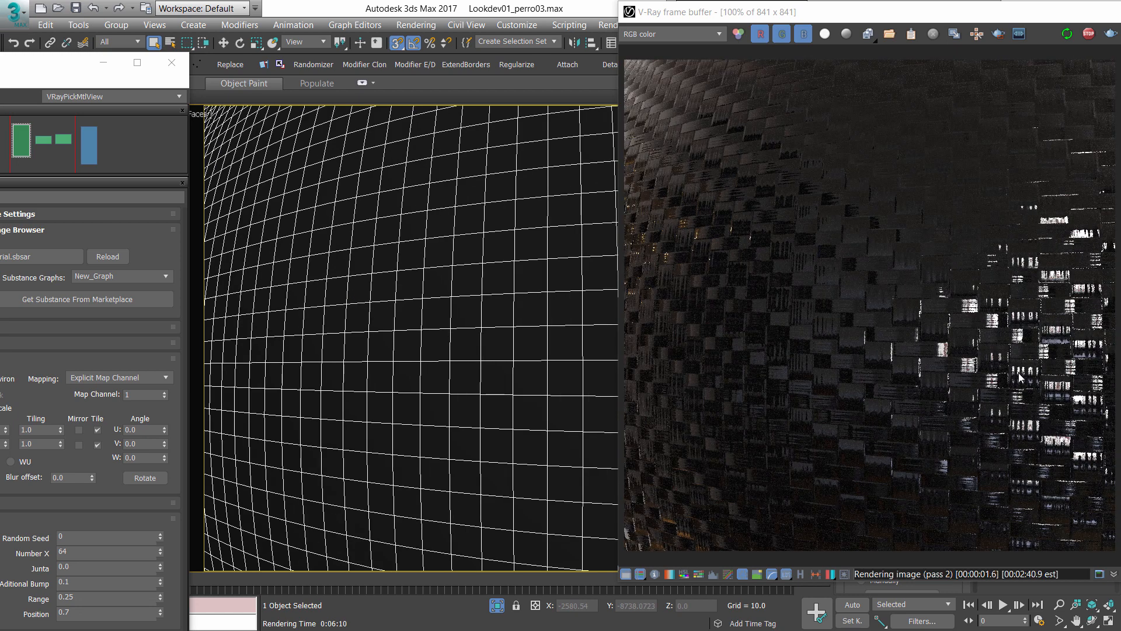
scroll(871, 303, "up", 2)
scroll(841, 290, "down", 2)
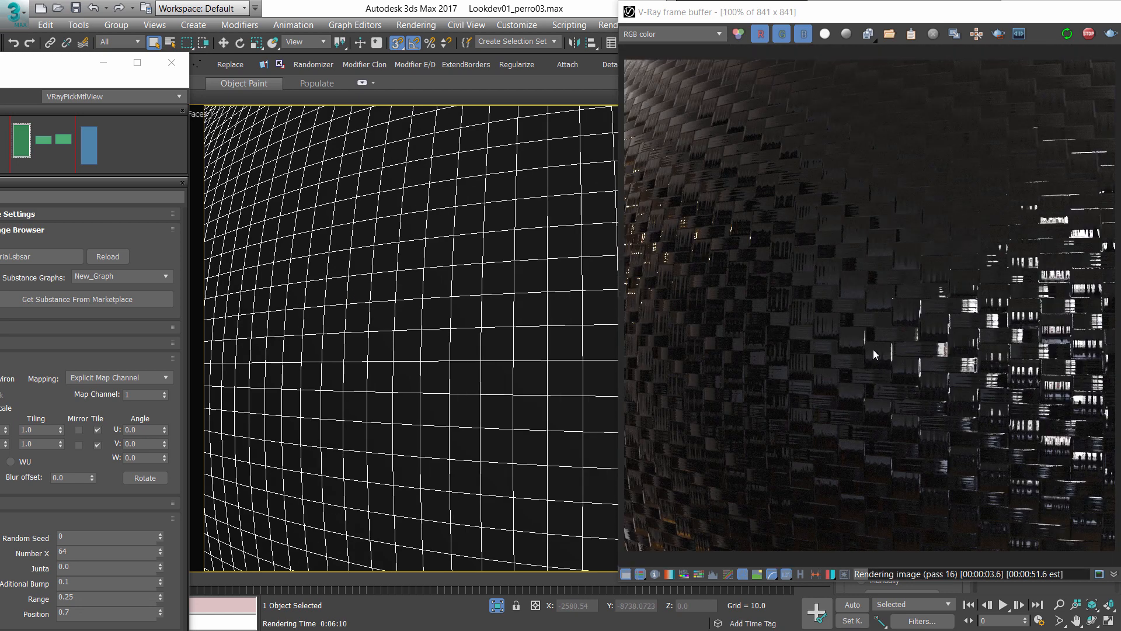
scroll(841, 287, "up", 1)
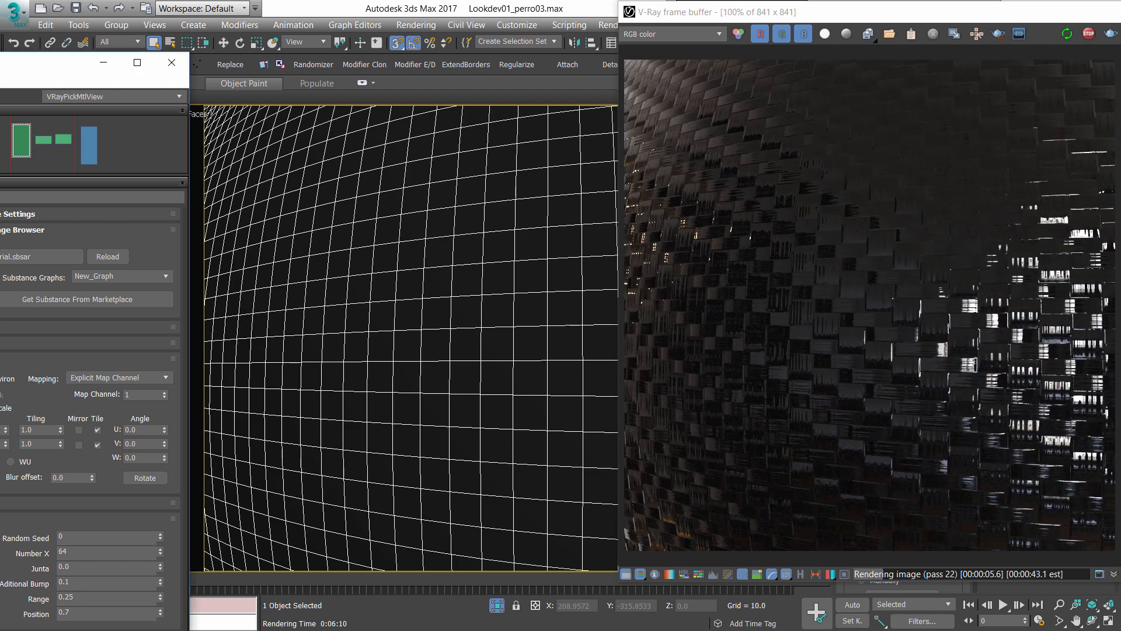
left_click_drag(52, 63, 480, 12)
Set the VRayMtl's RGlossiness to 0.7
scroll(168, 237, "down", 2)
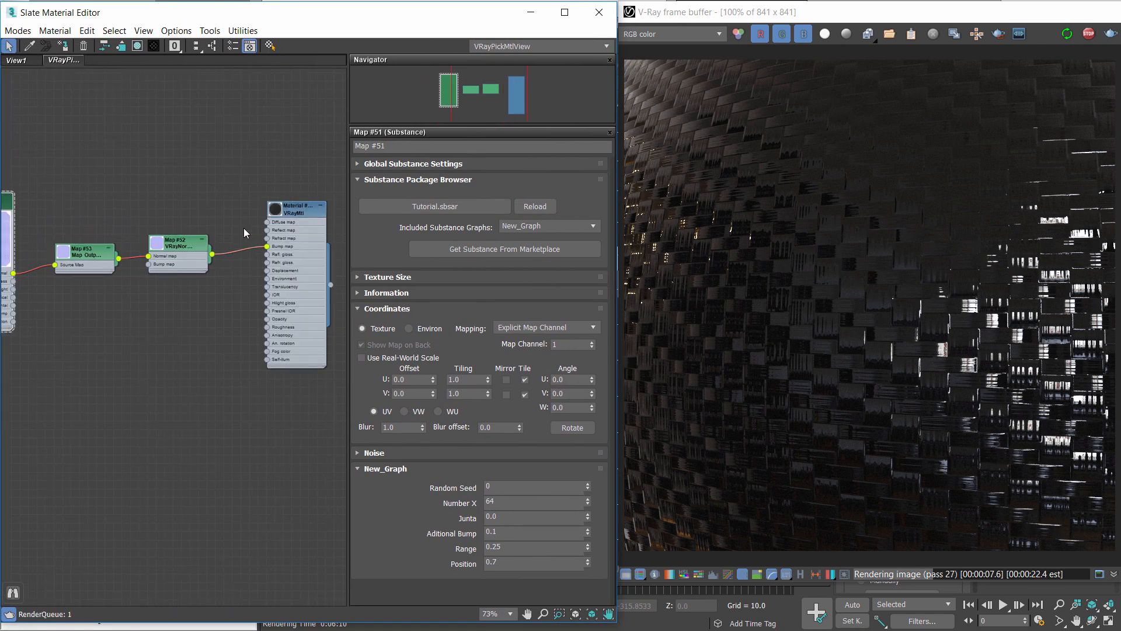
left_click(303, 208)
double_click(442, 251)
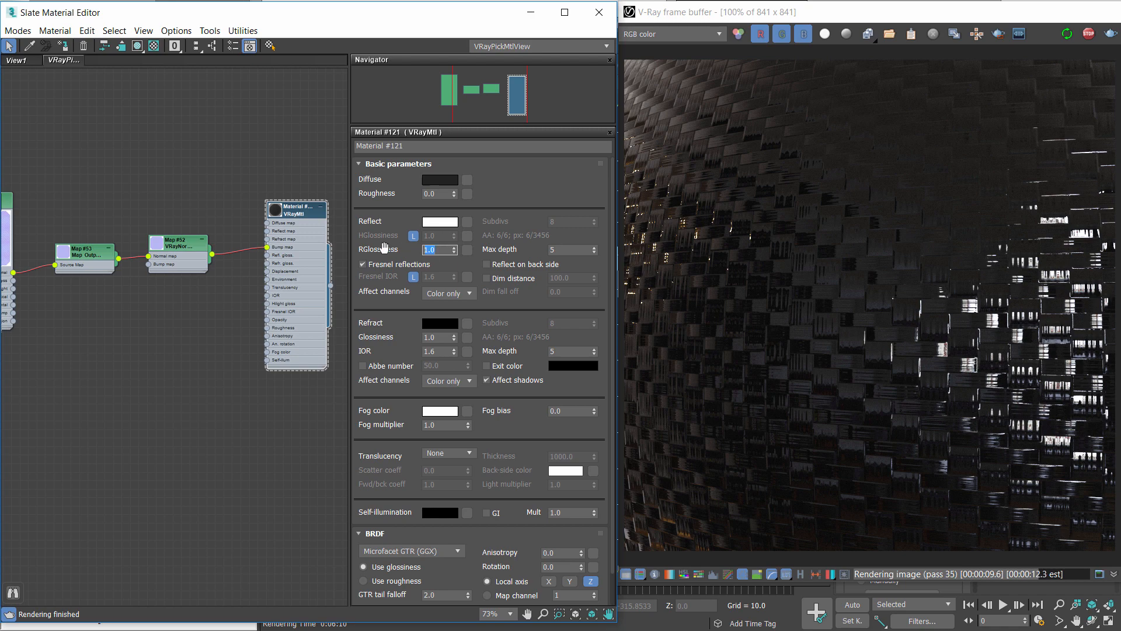
type("0.")
key("BackSpace")
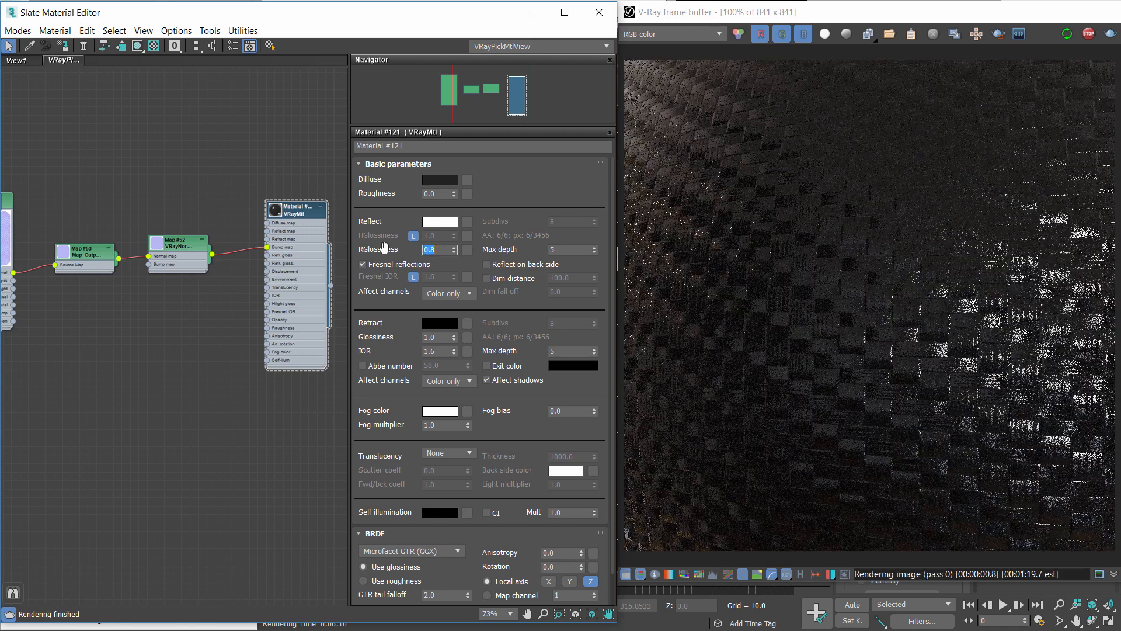
type(".7")
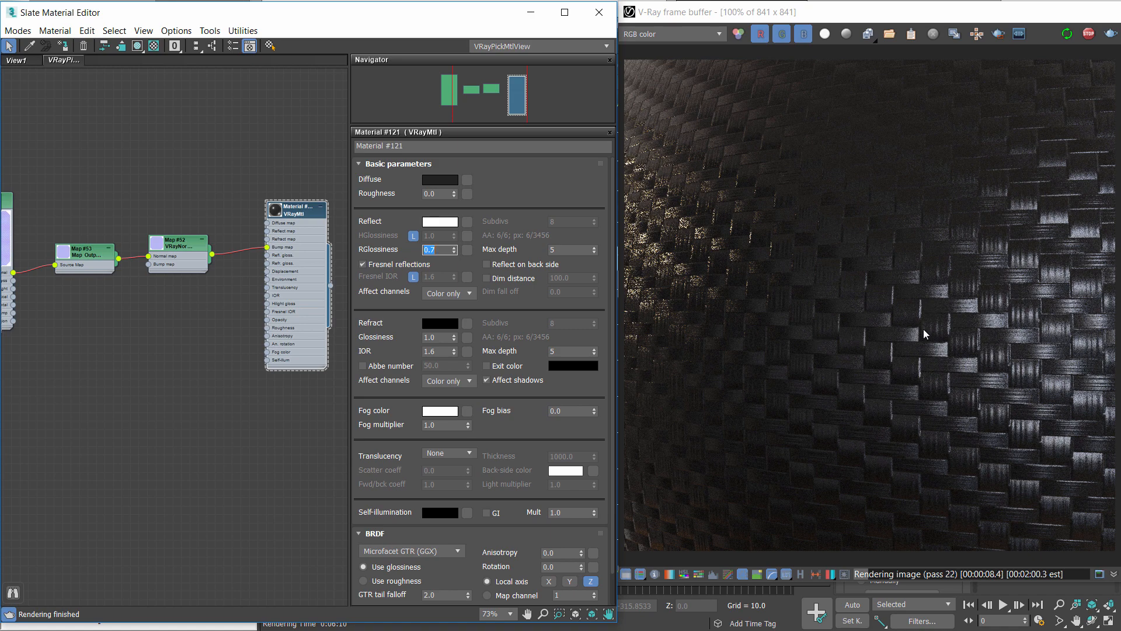
Compare the rendered weave at 100% and 50% zoom in the V-Ray frame buffer
scroll(782, 296, "down", 1)
scroll(826, 293, "up", 1)
scroll(789, 307, "down", 1)
scroll(790, 304, "up", 1)
scroll(861, 293, "down", 1)
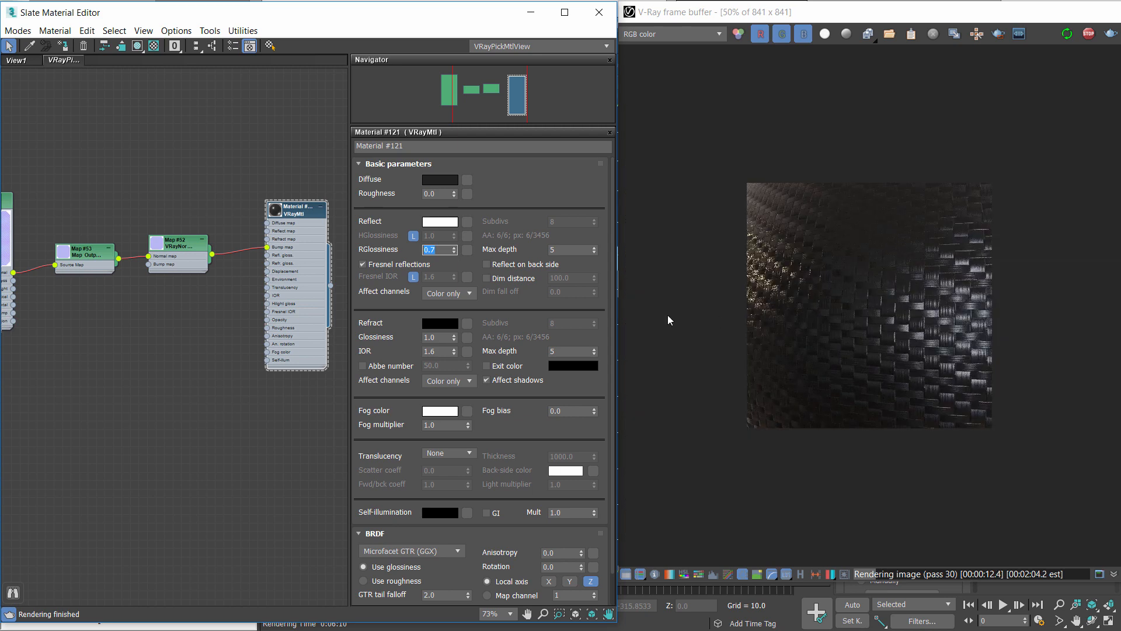
scroll(160, 315, "down", 1)
Move the Normal output's Map Output node up slightly and set the Substance map's Aditional Bump parameter to 0
scroll(70, 223, "up", 2)
scroll(172, 243, "up", 1)
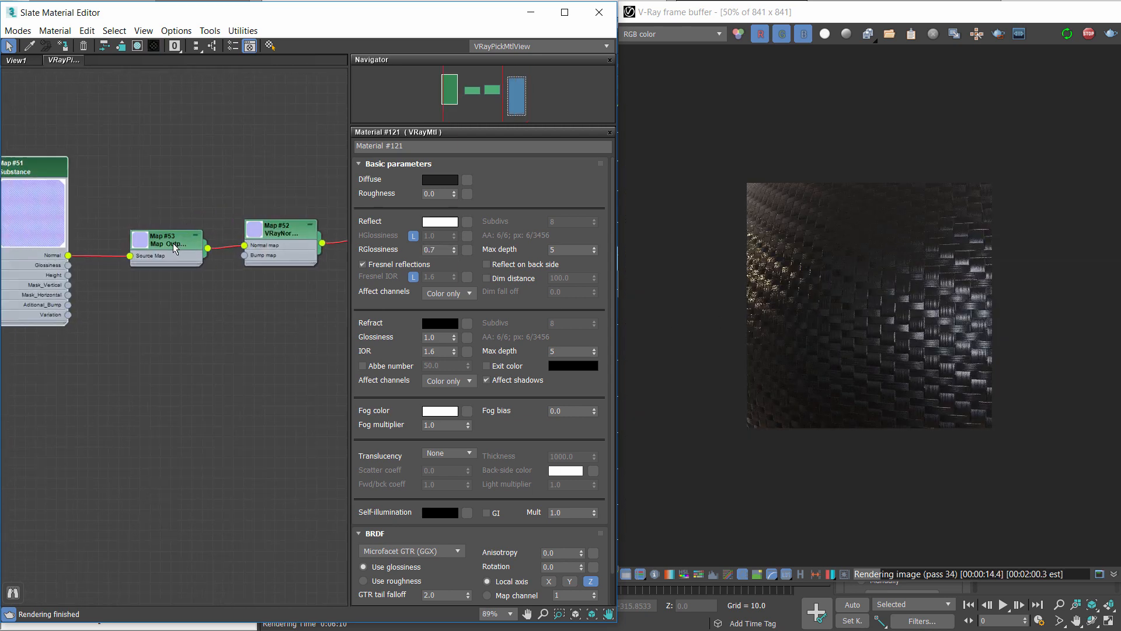
left_click_drag(170, 226, 174, 220)
double_click(22, 166)
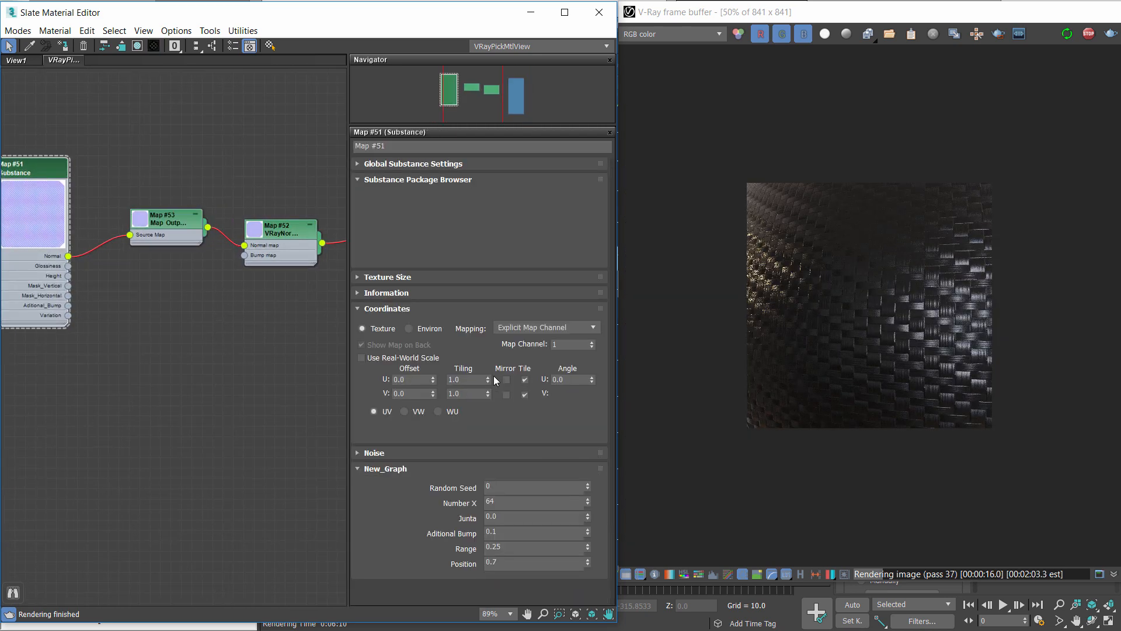
double_click(502, 531)
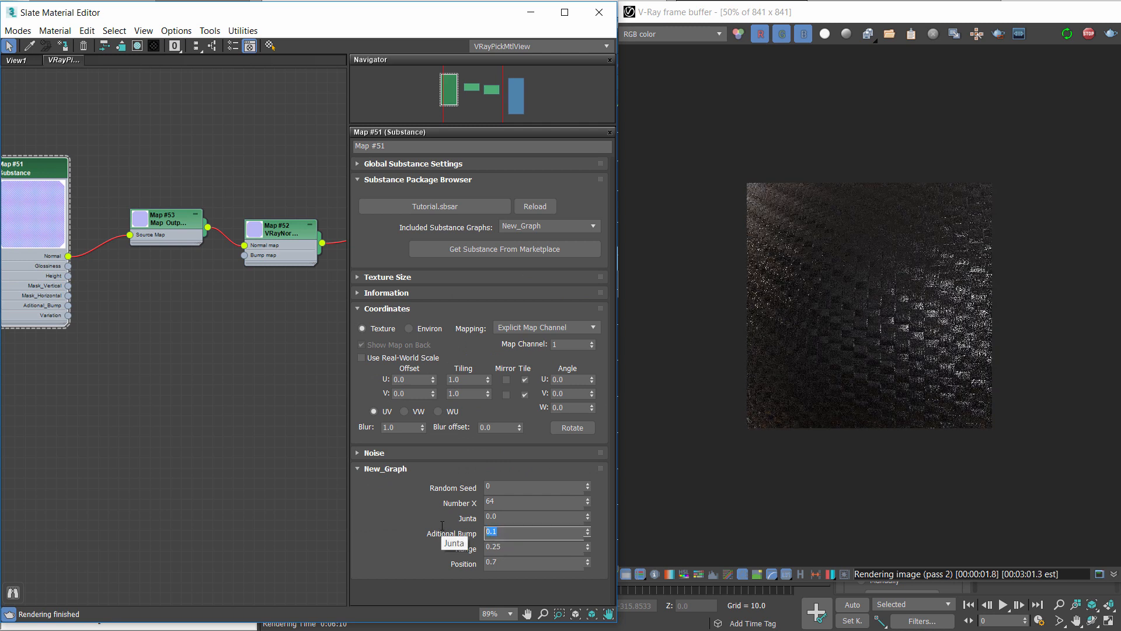
type("0")
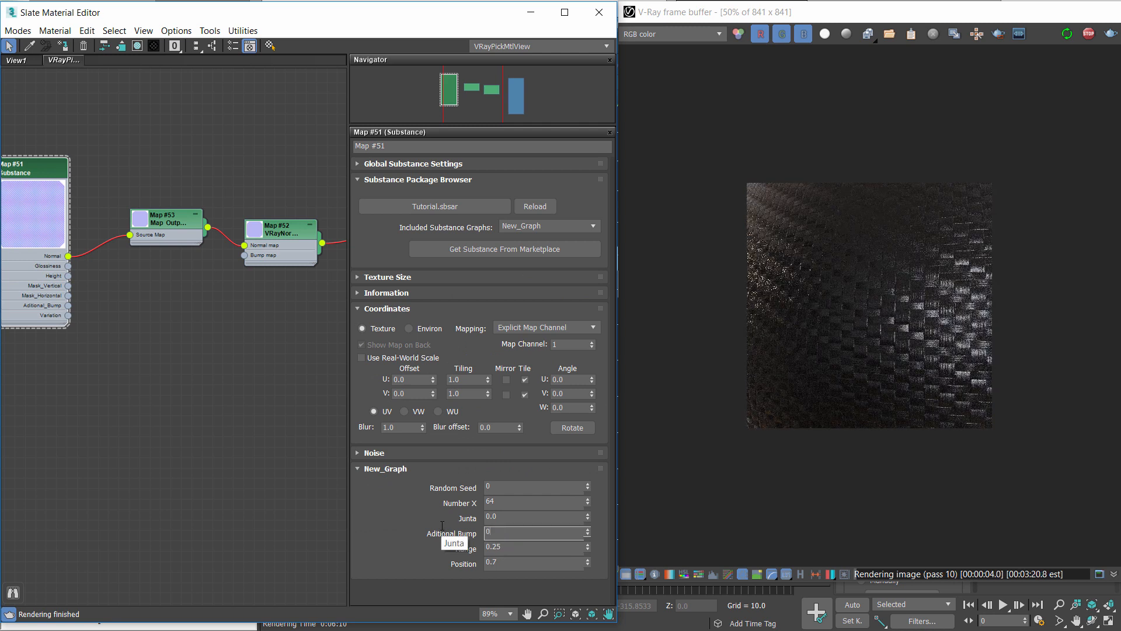
key("Return")
Add a VRayColor2Bump map below the existing Map Output node for the Substance's Aditional_Bump output
scroll(204, 261, "down", 1)
middle_click_drag(122, 272, 150, 264)
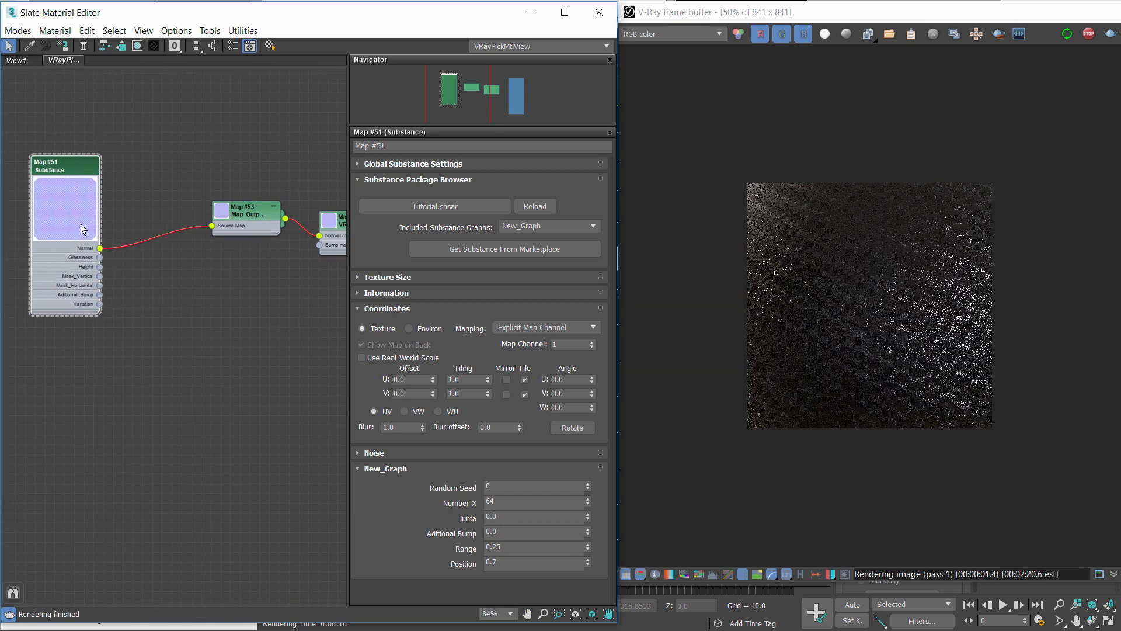
scroll(111, 275, "up", 4)
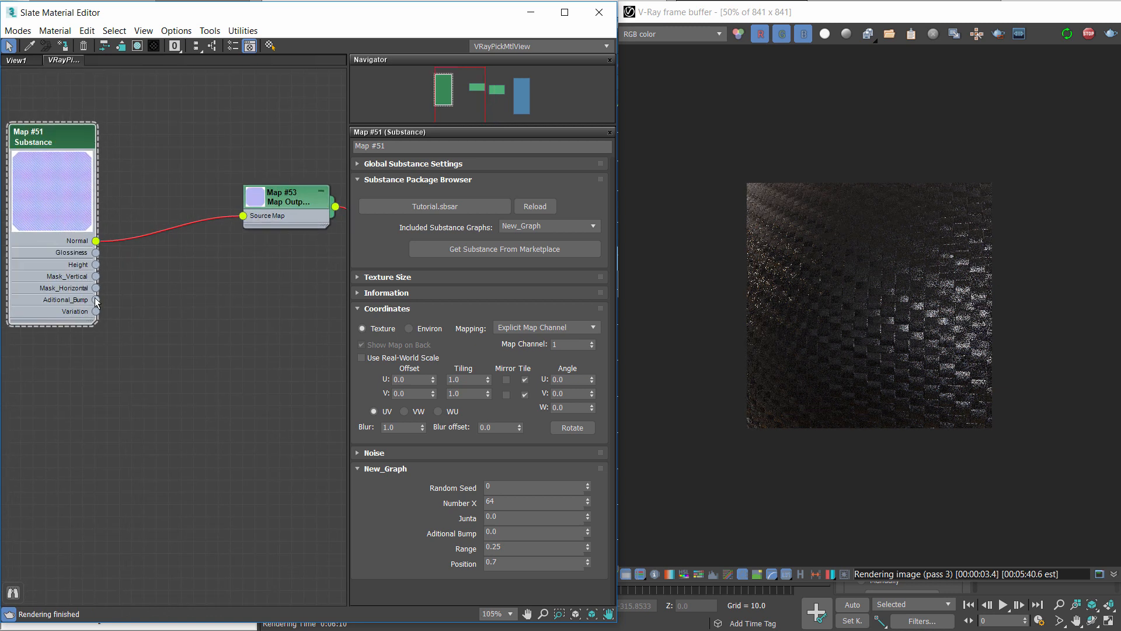
left_click_drag(96, 300, 178, 324)
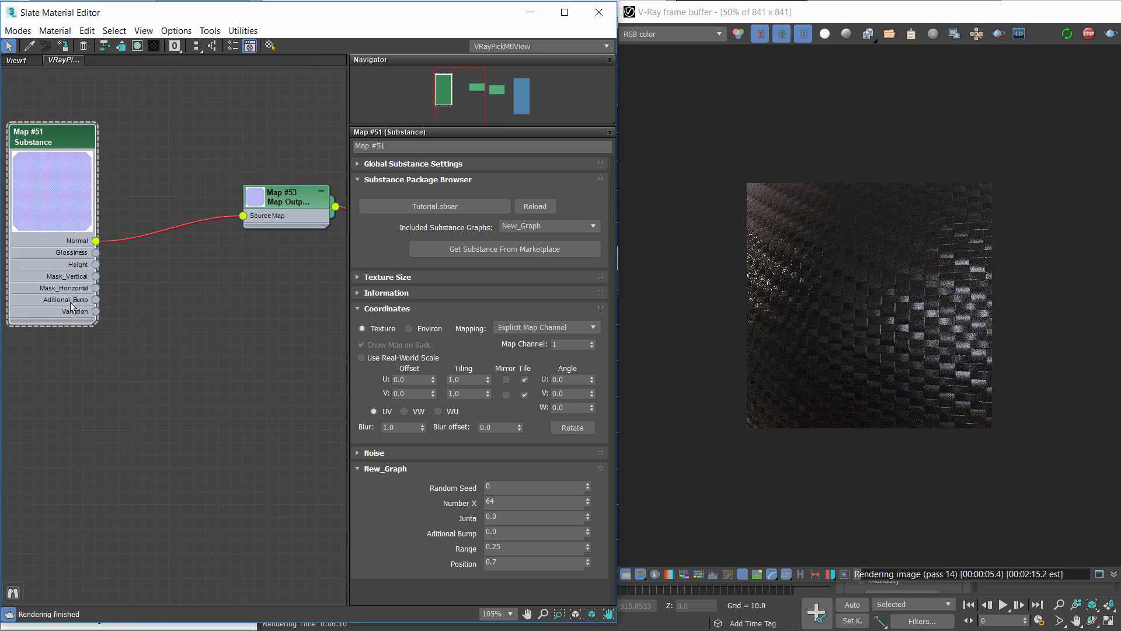
middle_click_drag(261, 317, 183, 316)
right_click(167, 333)
mouse_move(193, 384)
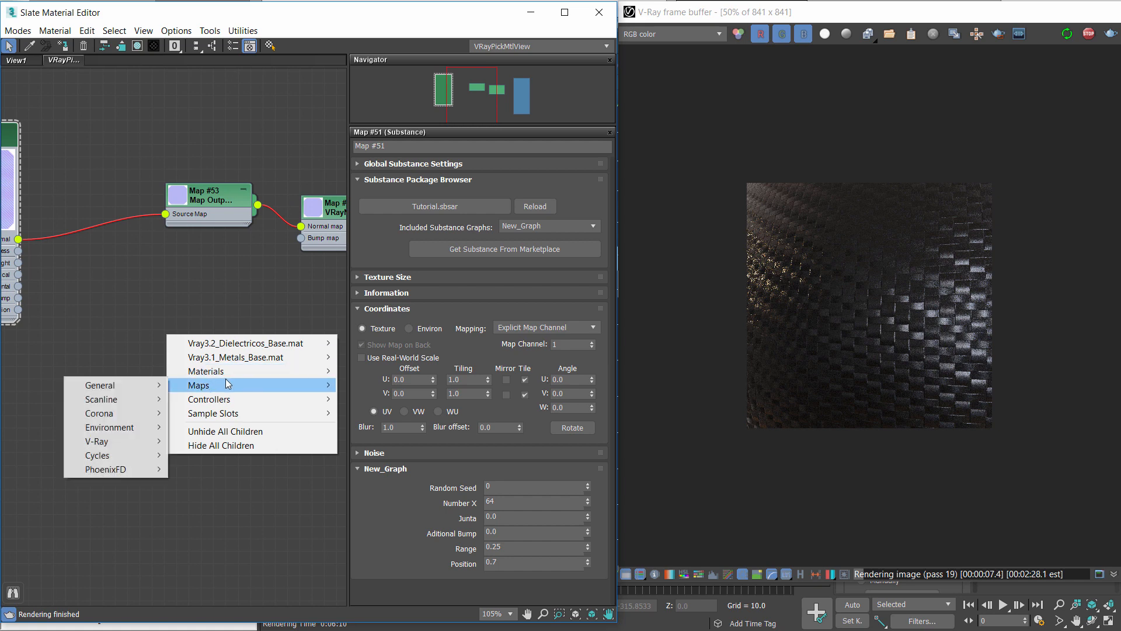
mouse_move(113, 443)
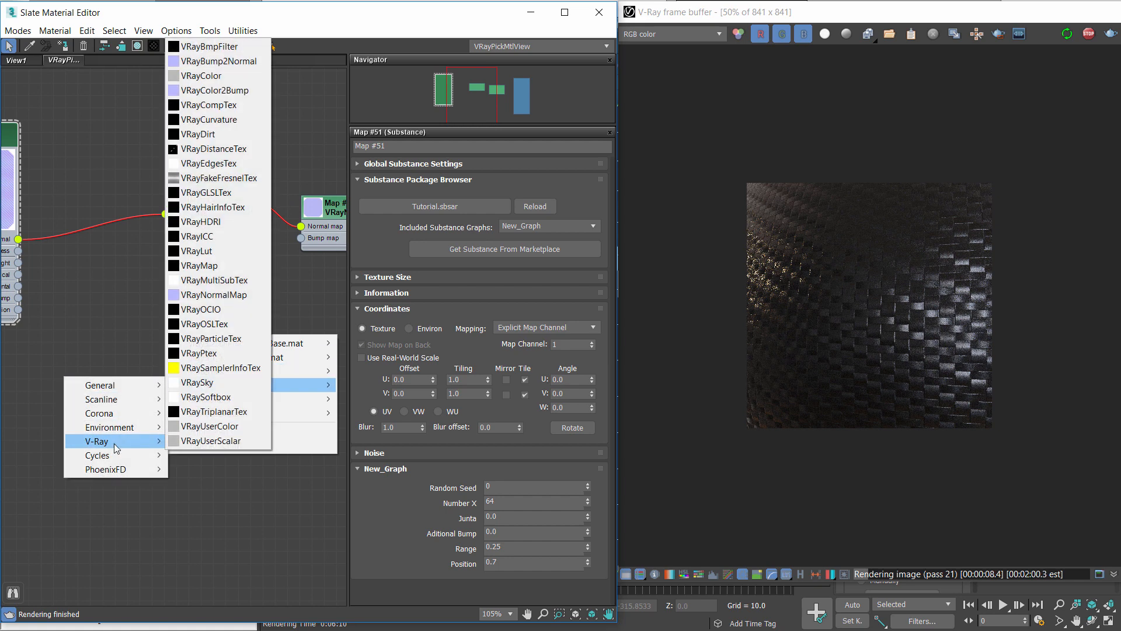
left_click(213, 86)
Connect the Substance map's Aditional_Bump output through the VRayColor2Bump node to the VRayNormalMap's Bump map input
middle_click_drag(177, 298, 218, 285)
left_click_drag(158, 331, 209, 324)
double_click(219, 307)
left_click_drag(121, 333, 172, 333)
left_click_drag(277, 301, 291, 264)
middle_click_drag(306, 304, 183, 320)
left_click_drag(186, 338, 218, 242)
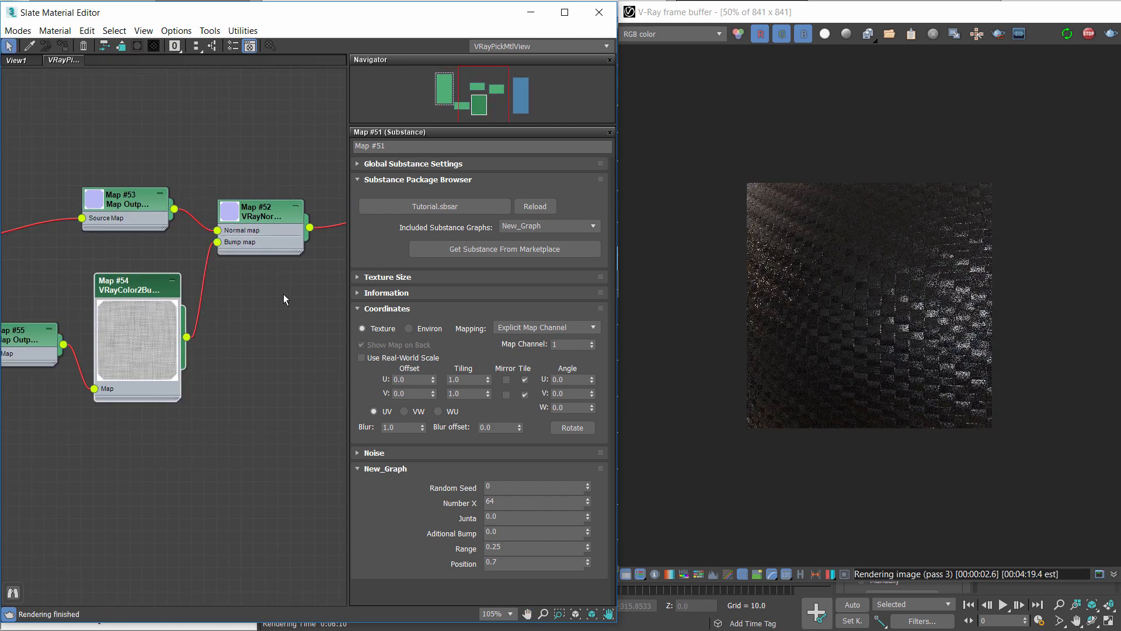
Shrink the VRayColor2Bump node's enlarged preview and align its Map Output node beside it
scroll(906, 304, "up", 1)
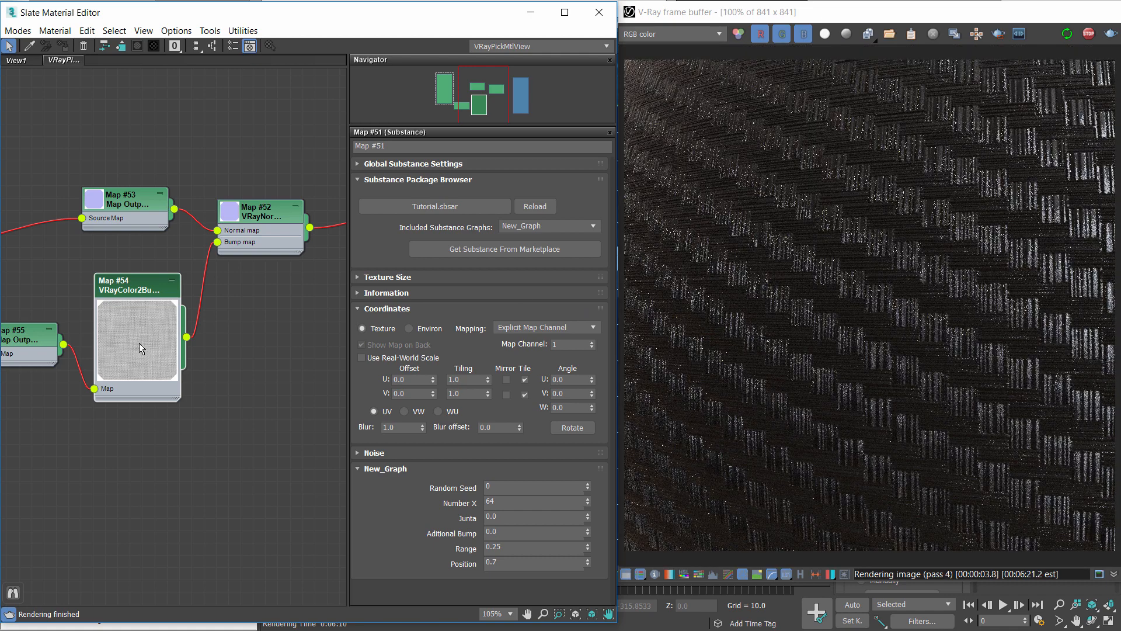
double_click(140, 342)
middle_click_drag(31, 331, 92, 341)
left_click_drag(90, 340, 103, 291)
Set the VRayNormalMap's bump map amount to 0.05
middle_click_drag(233, 292, 128, 302)
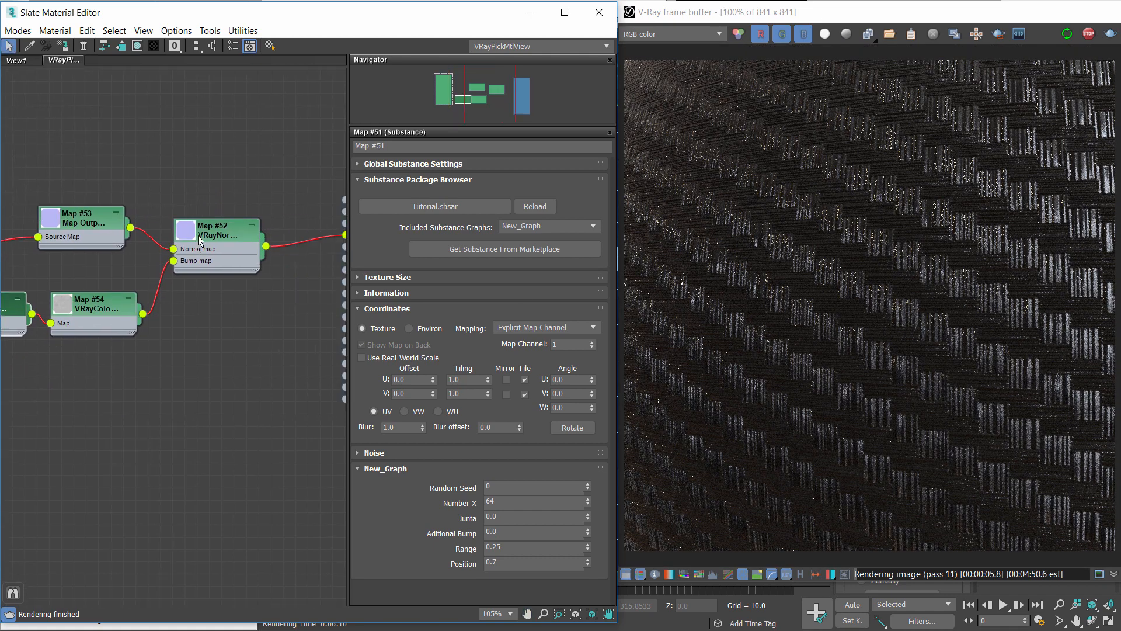
double_click(208, 233)
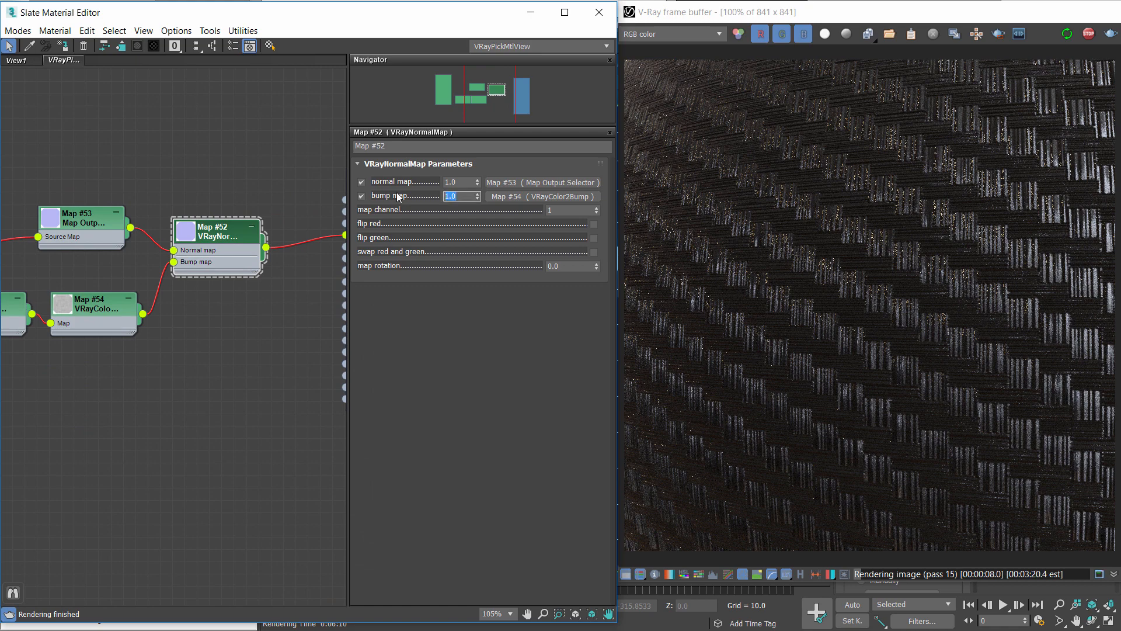
type("0.1")
key("Return")
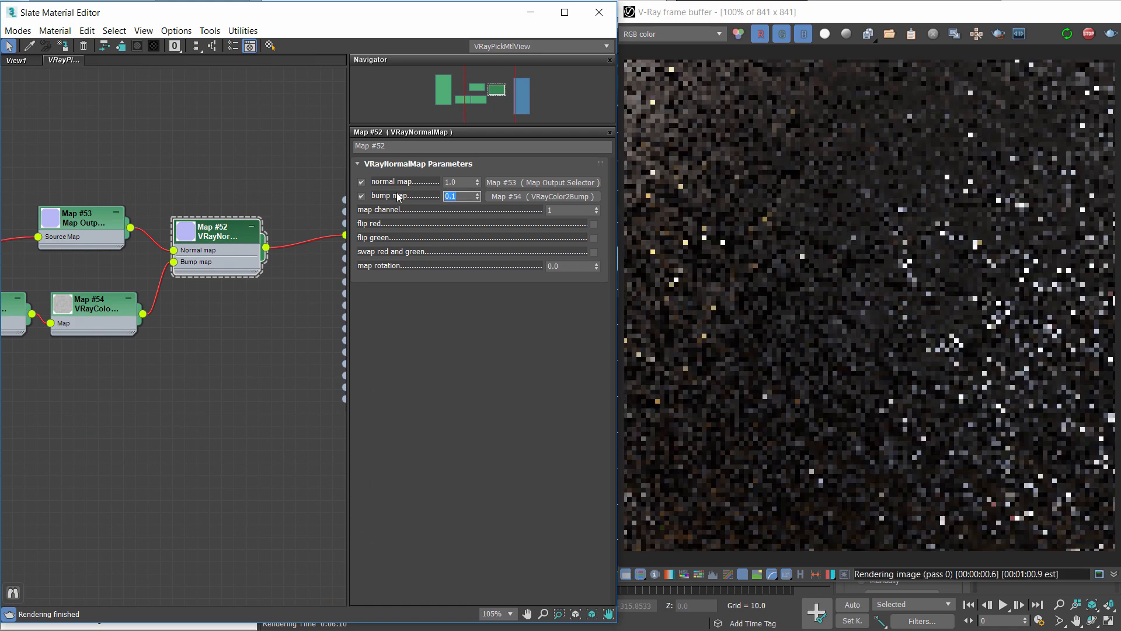
type("0.05")
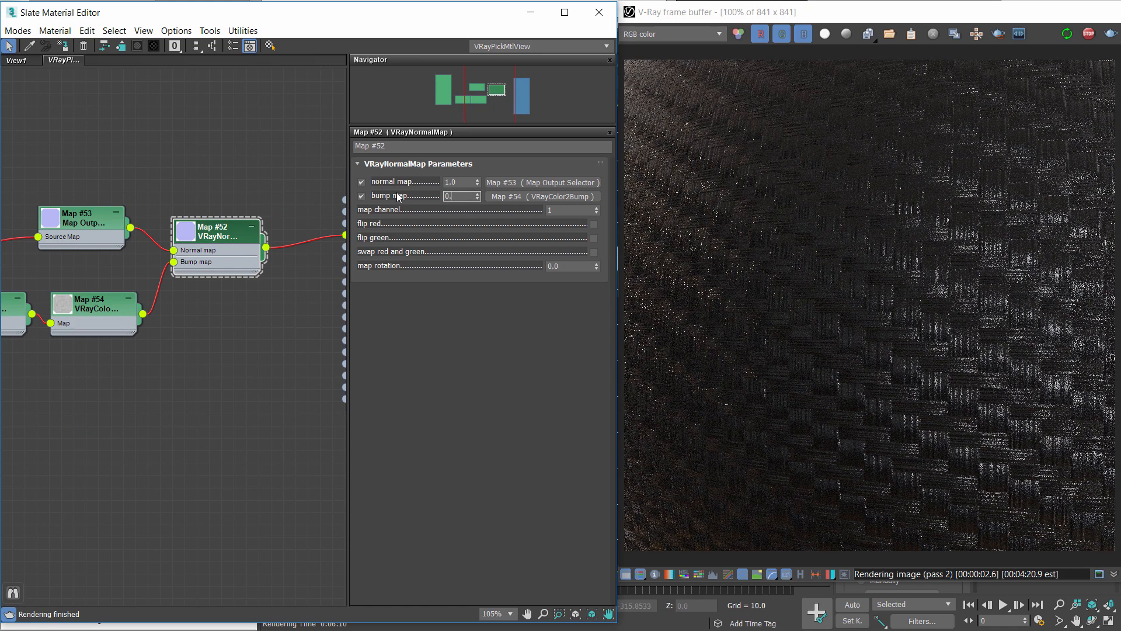
key("Return")
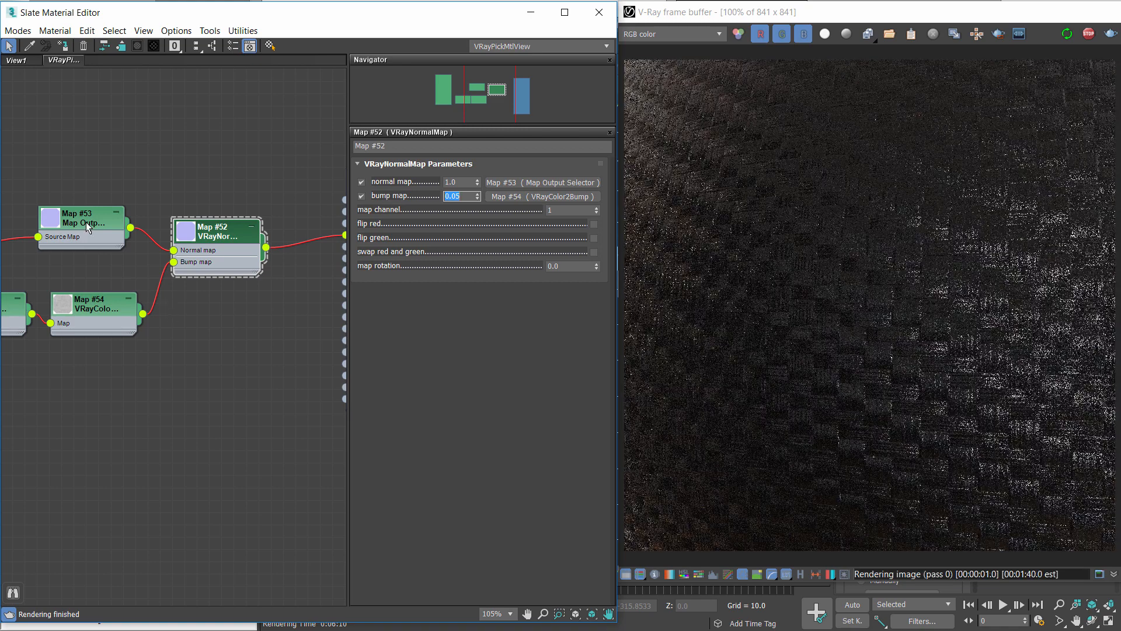
left_click_drag(89, 225, 89, 224)
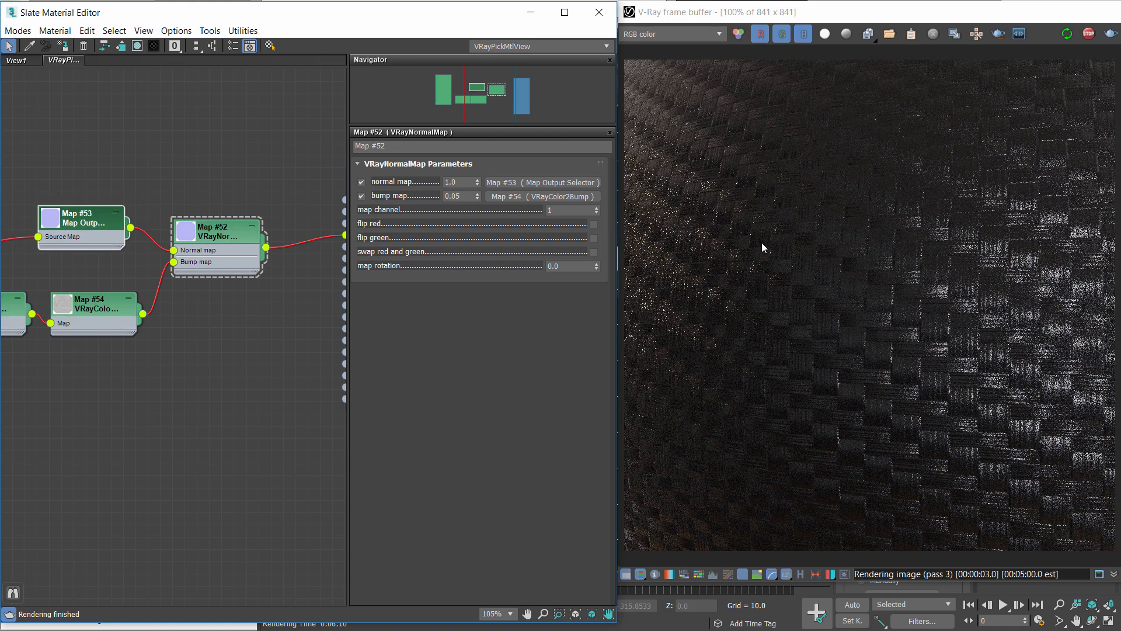
middle_click_drag(97, 321, 171, 321)
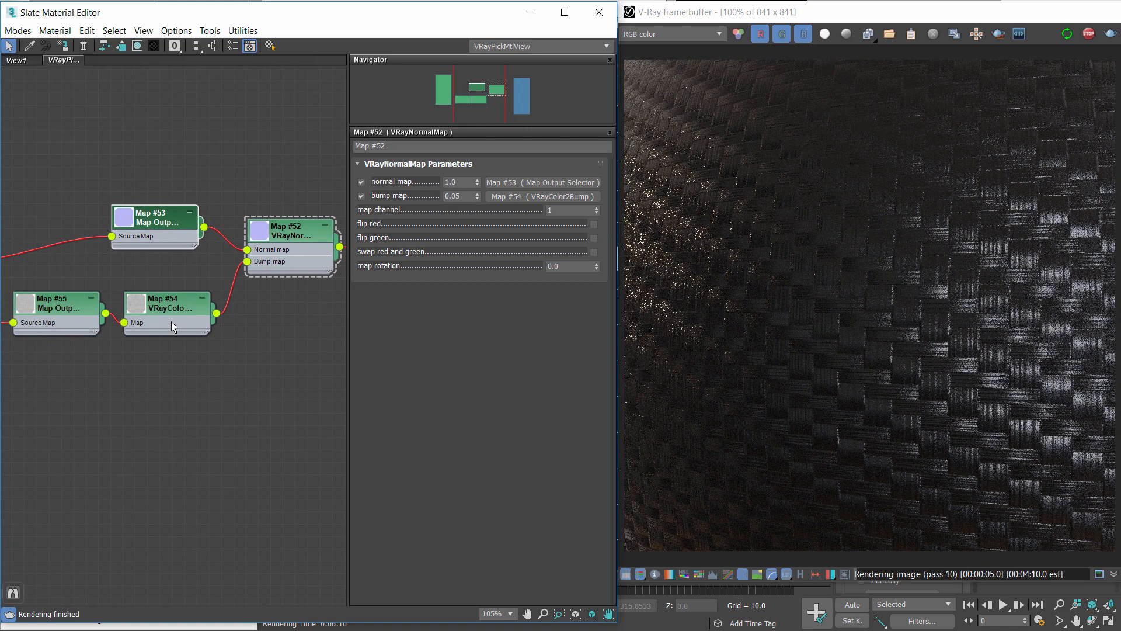
left_click_drag(164, 316, 163, 314)
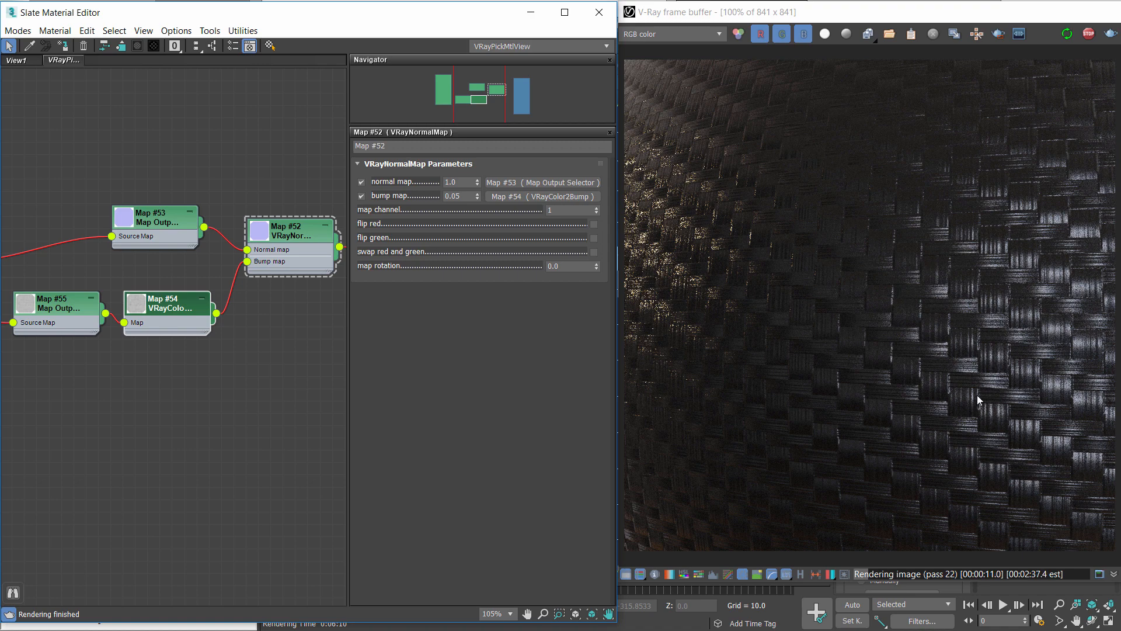
scroll(1007, 353, "down", 1)
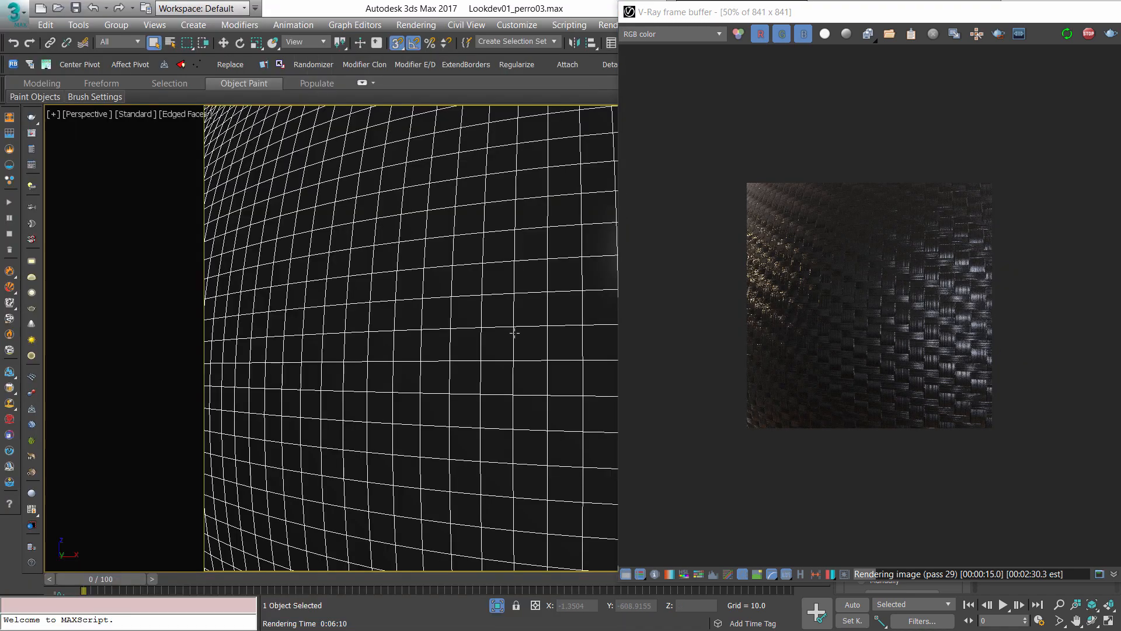
Examine the carbon fibre weave on the sphere with a render region at 100% in the V-Ray frame buffer
left_click(582, 10)
scroll(514, 342, "up", 1)
scroll(415, 370, "up", 3)
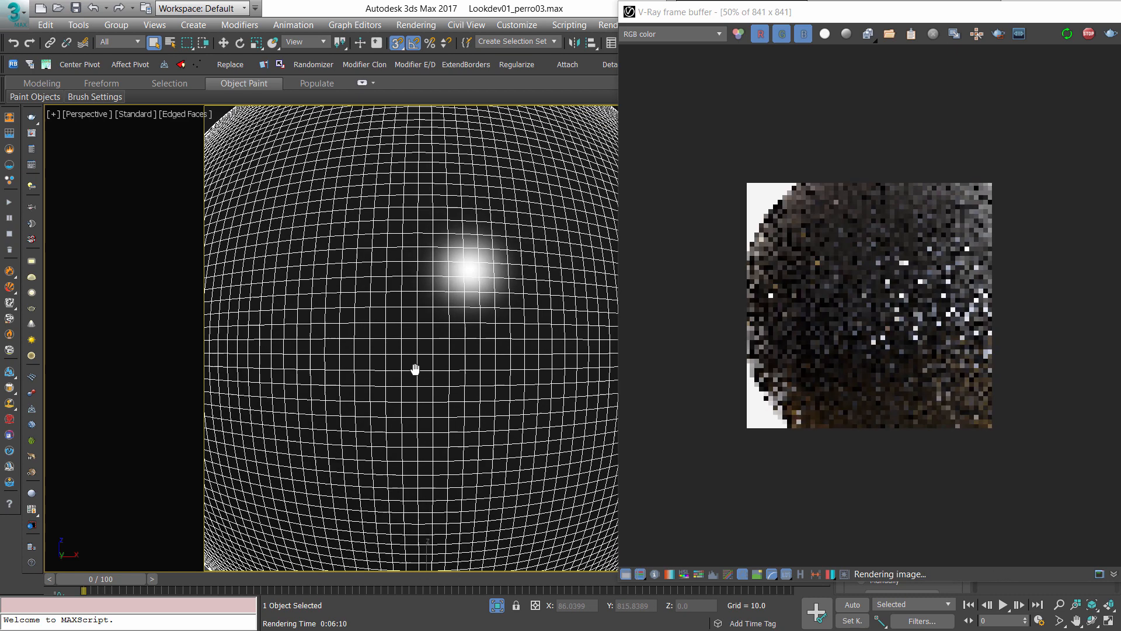
middle_click_drag(423, 368, 458, 369)
double_click(916, 309)
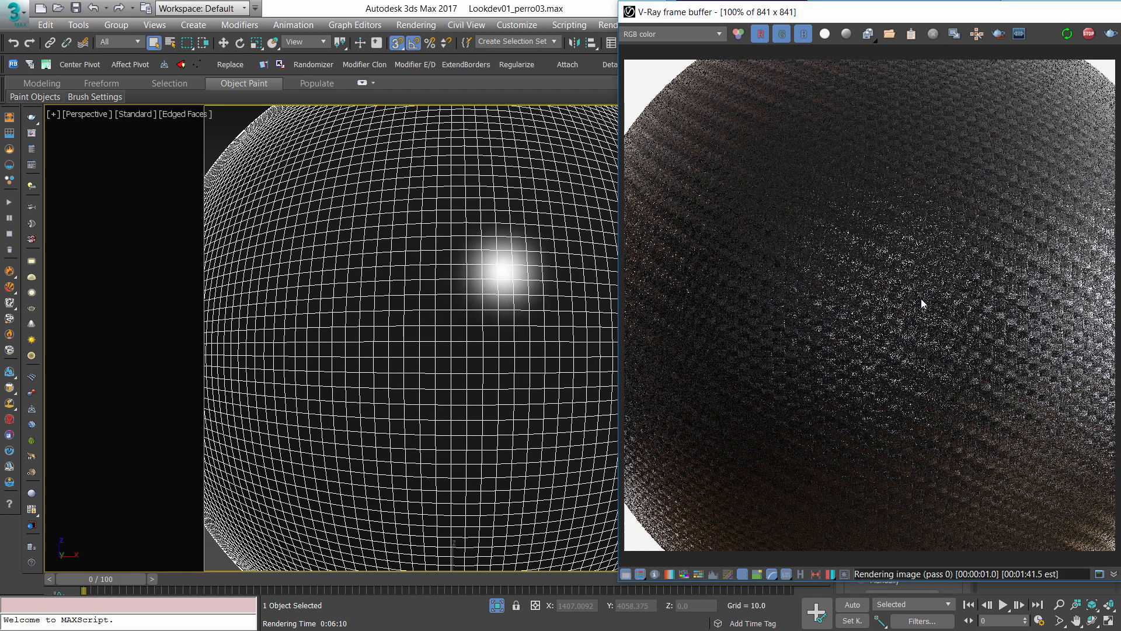
left_click(998, 33)
left_click_drag(760, 146, 957, 342)
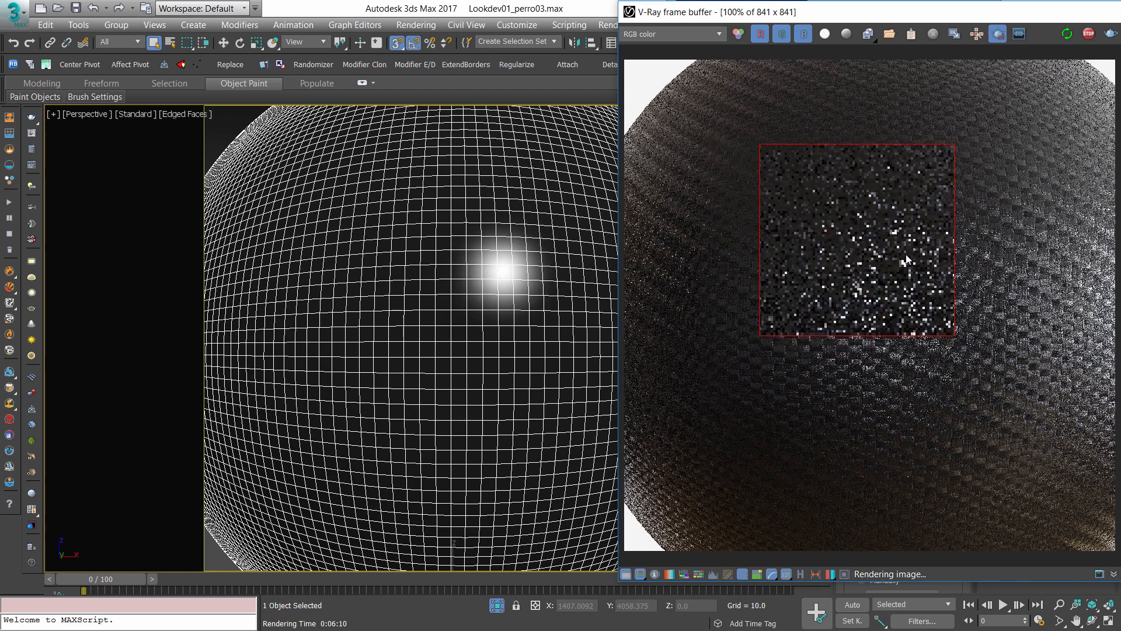
double_click(913, 262)
double_click(904, 273)
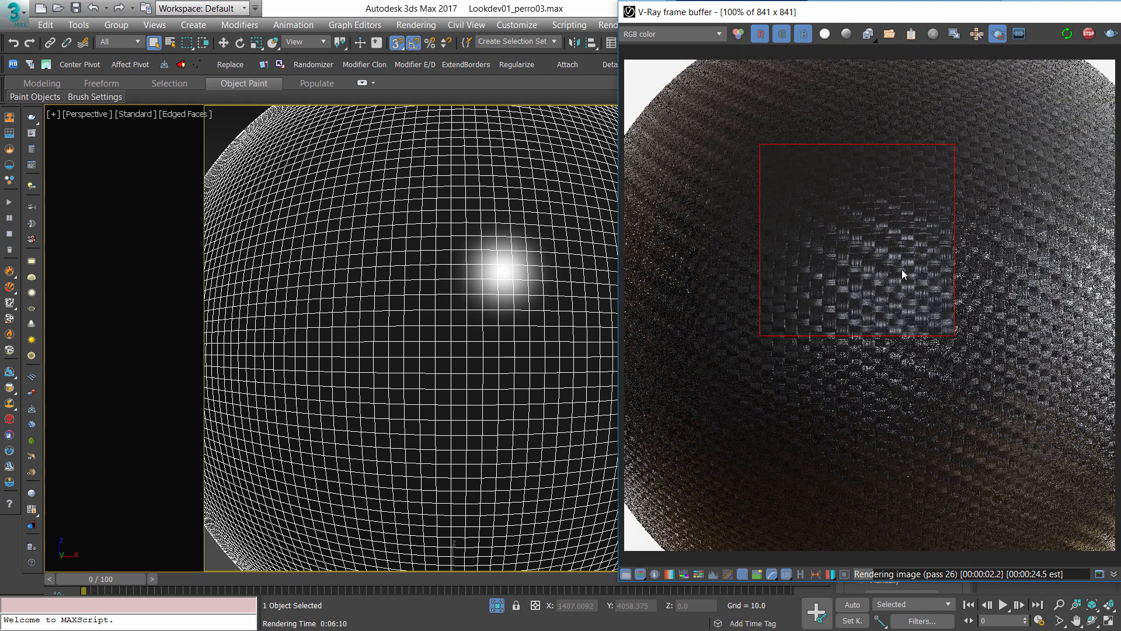
Isolate the box in the perspective view and turn off region rendering in the V-Ray frame buffer
left_click(479, 318)
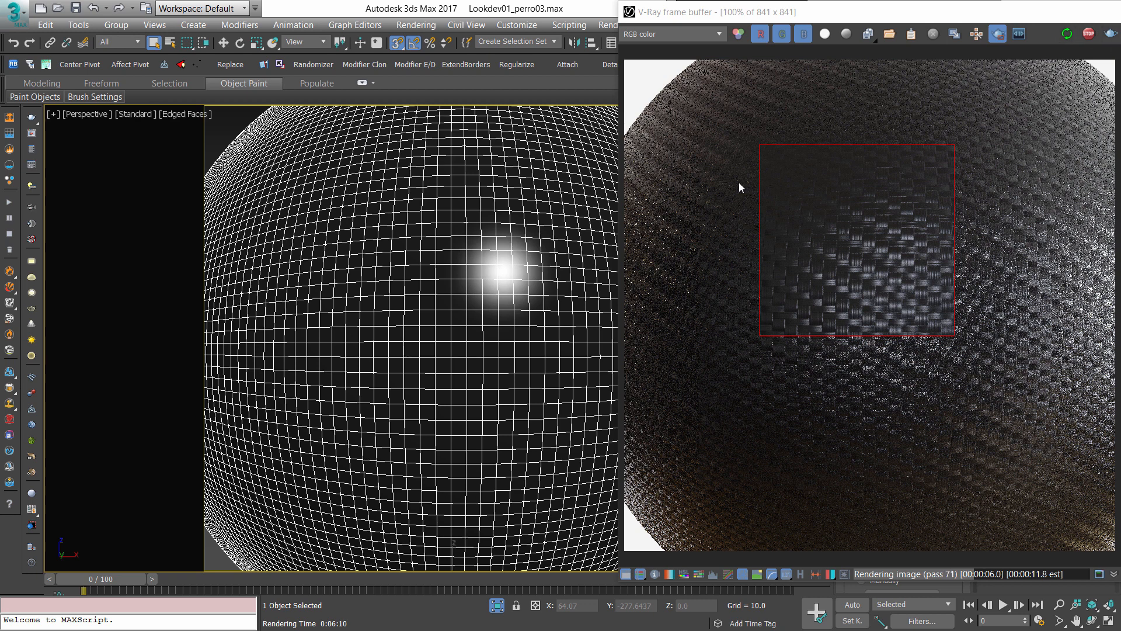
scroll(502, 270, "down", 5)
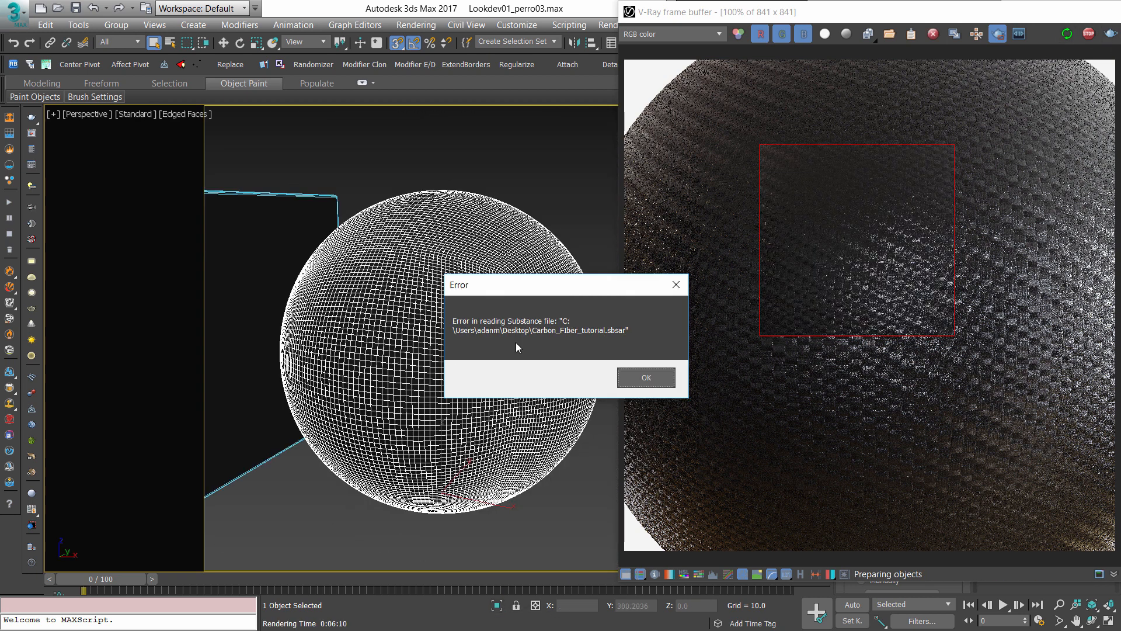
left_click(671, 381)
key("alt+q")
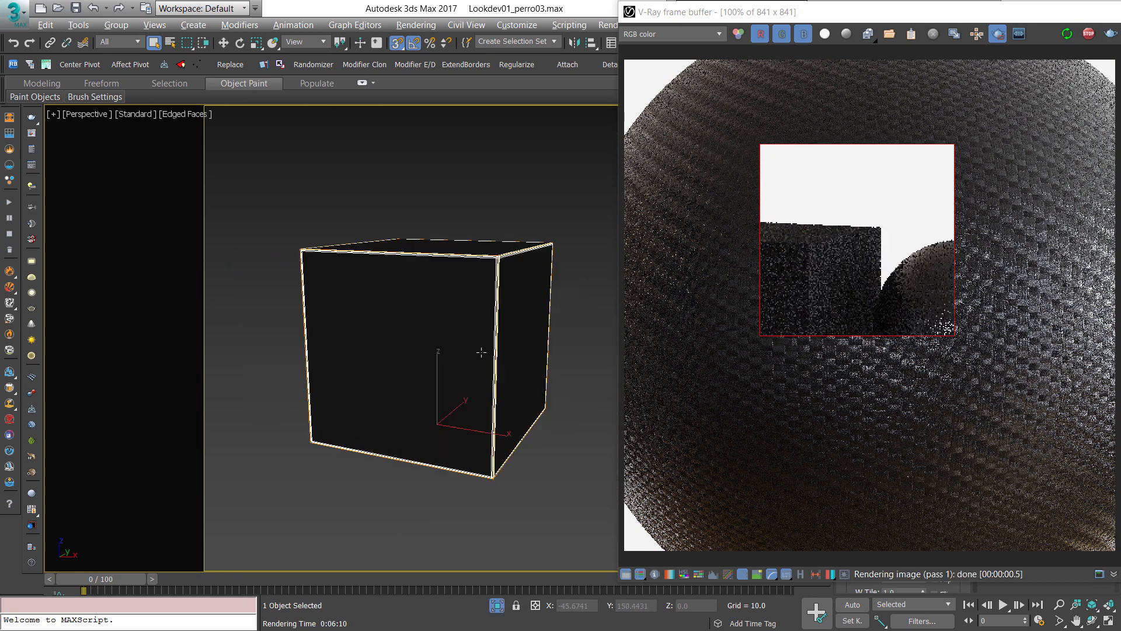
key("m")
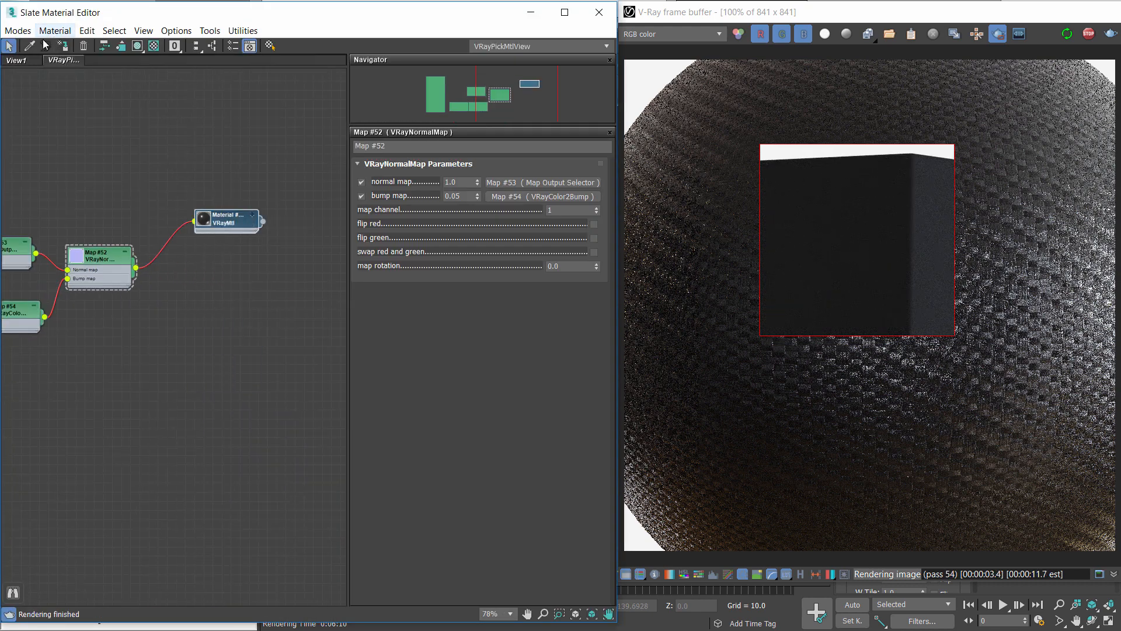
left_click(998, 33)
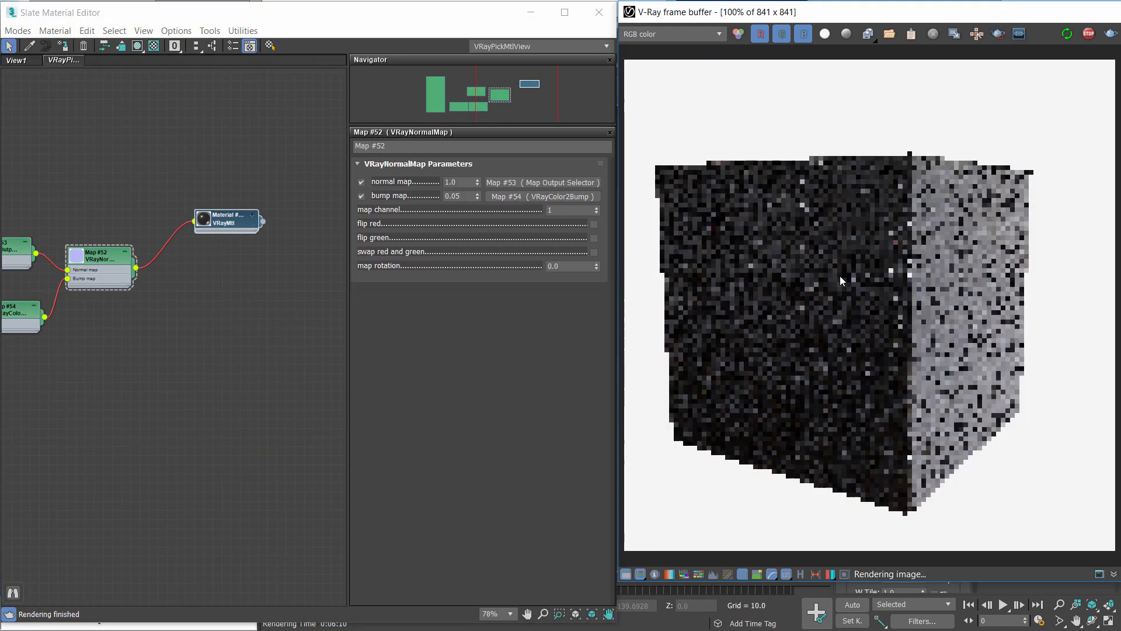
left_click(599, 12)
Examine the weave on the box's side face with a render region magnified up to 400%
scroll(513, 294, "up", 5)
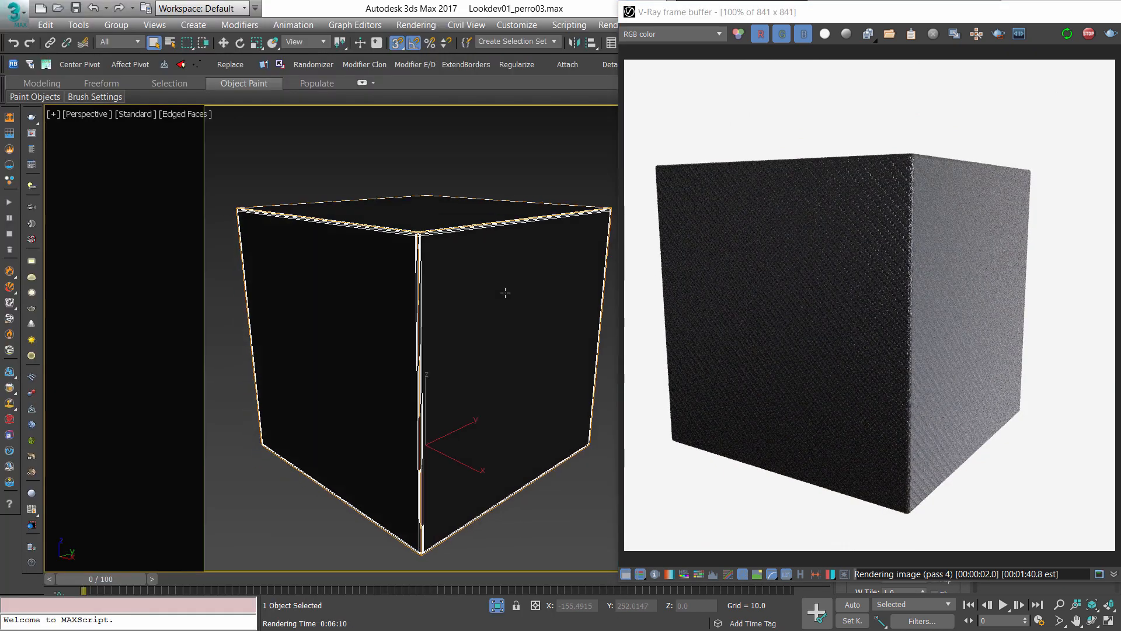
middle_click_drag(516, 295, 484, 268, "alt")
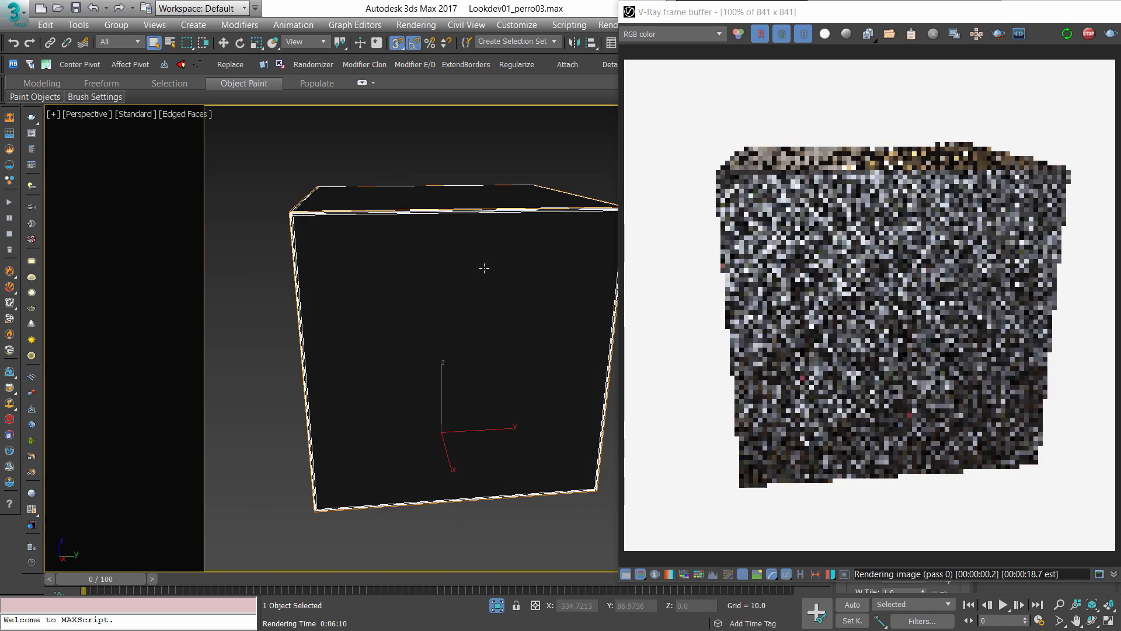
scroll(436, 310, "up", 4)
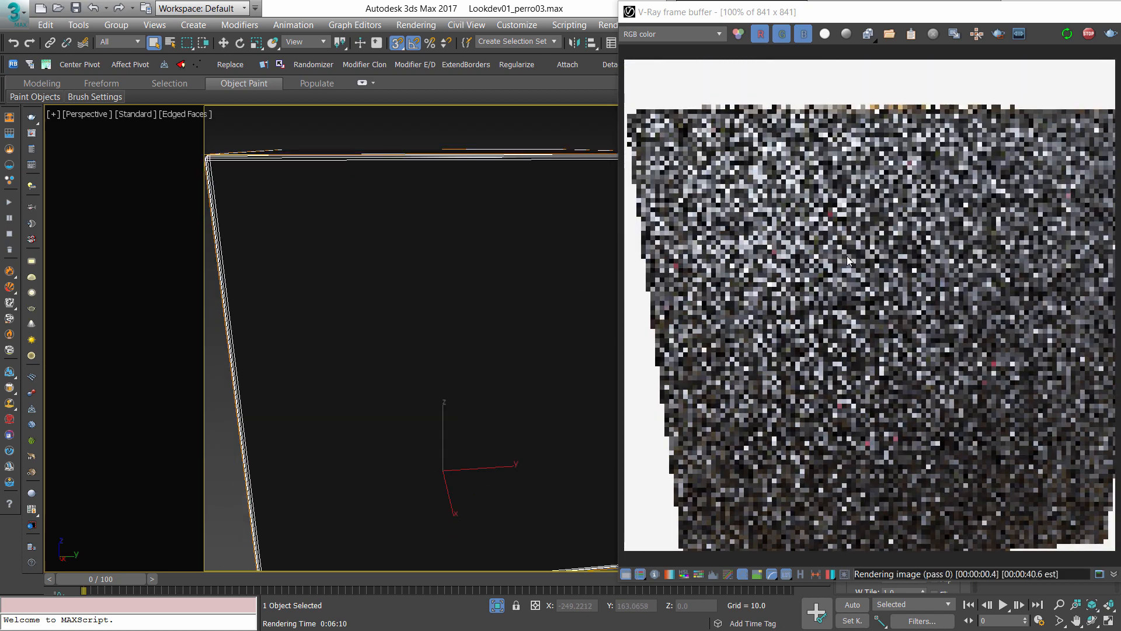
left_click(998, 34)
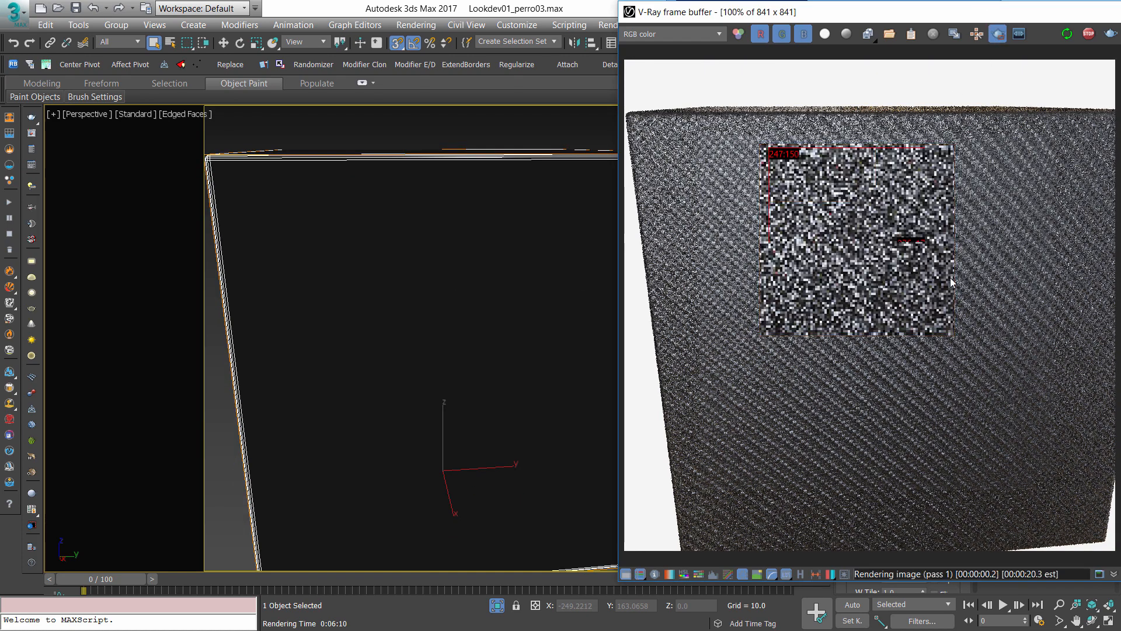
scroll(909, 228, "up", 1)
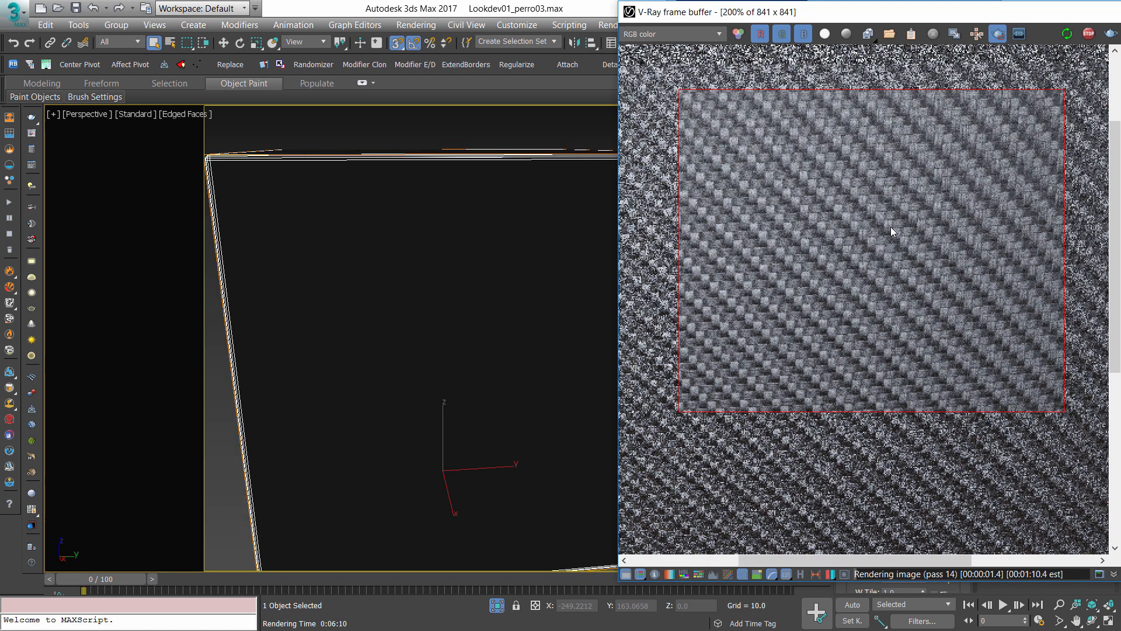
scroll(887, 219, "up", 1)
scroll(885, 213, "down", 2)
scroll(910, 214, "up", 1)
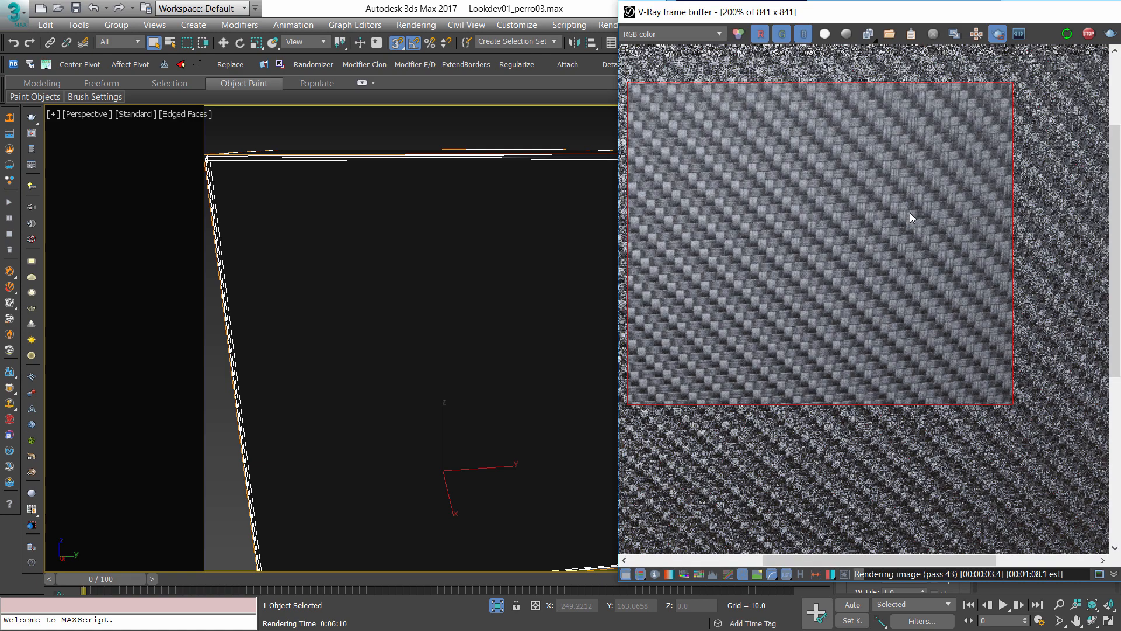
scroll(910, 213, "down", 1)
scroll(896, 166, "up", 1)
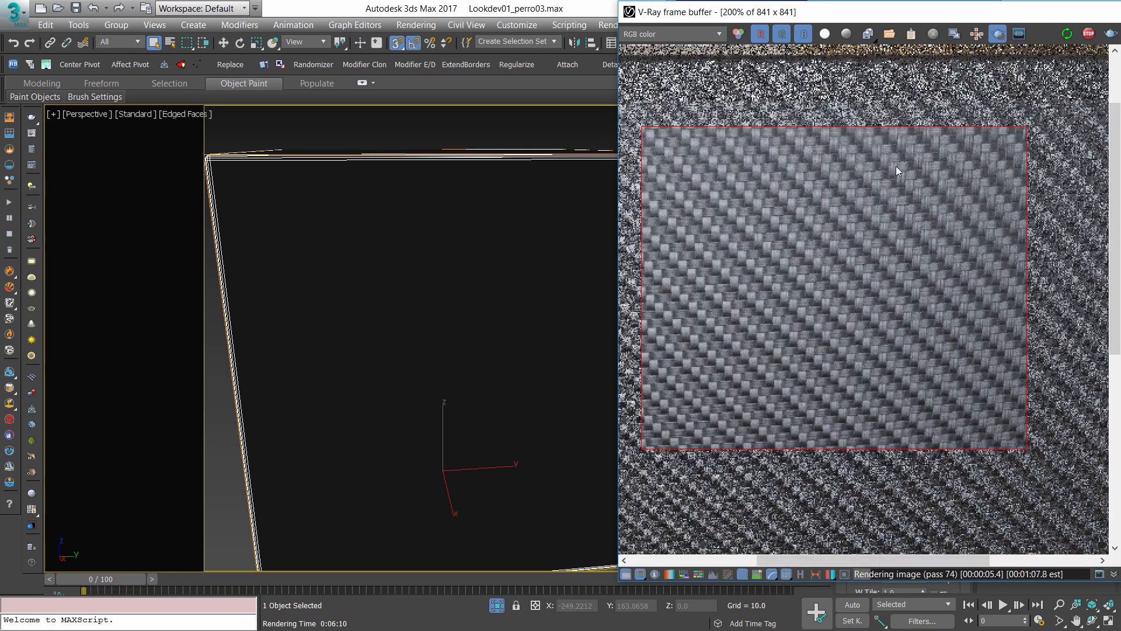
middle_click_drag(836, 184, 840, 221)
scroll(832, 221, "up", 1)
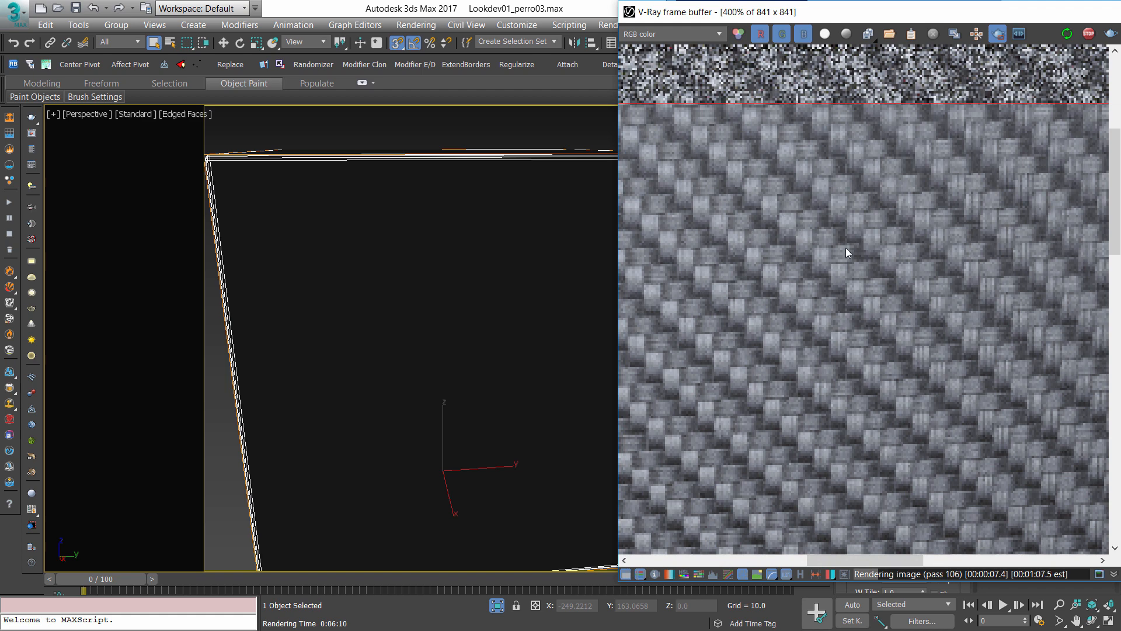
scroll(945, 341, "down", 1)
scroll(925, 347, "down", 1)
scroll(862, 217, "up", 1)
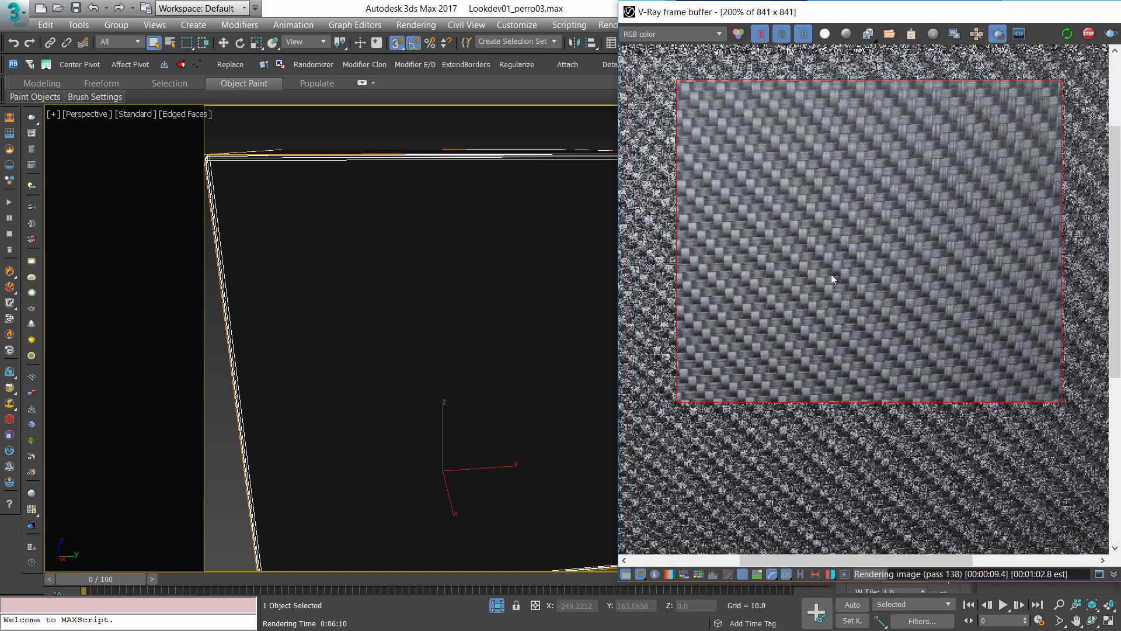
Return to the Slate Material Editor and expand the VRayMtl node to expose its map inputs
key("m")
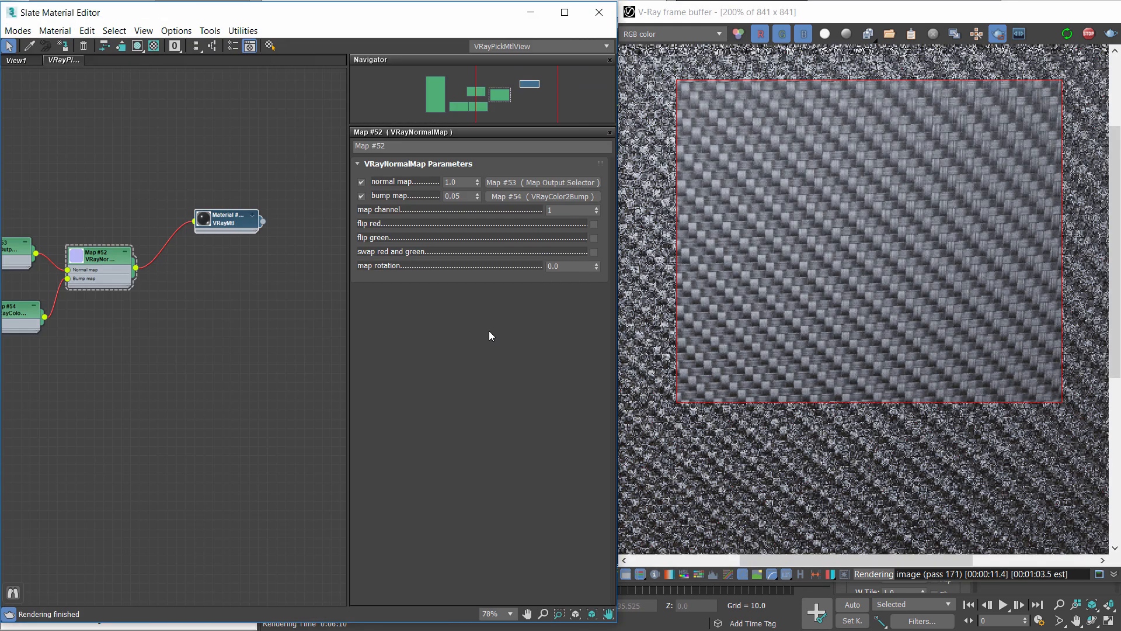
left_click_drag(324, 249, 325, 271)
middle_click_drag(325, 278, 261, 253)
scroll(262, 251, "up", 1)
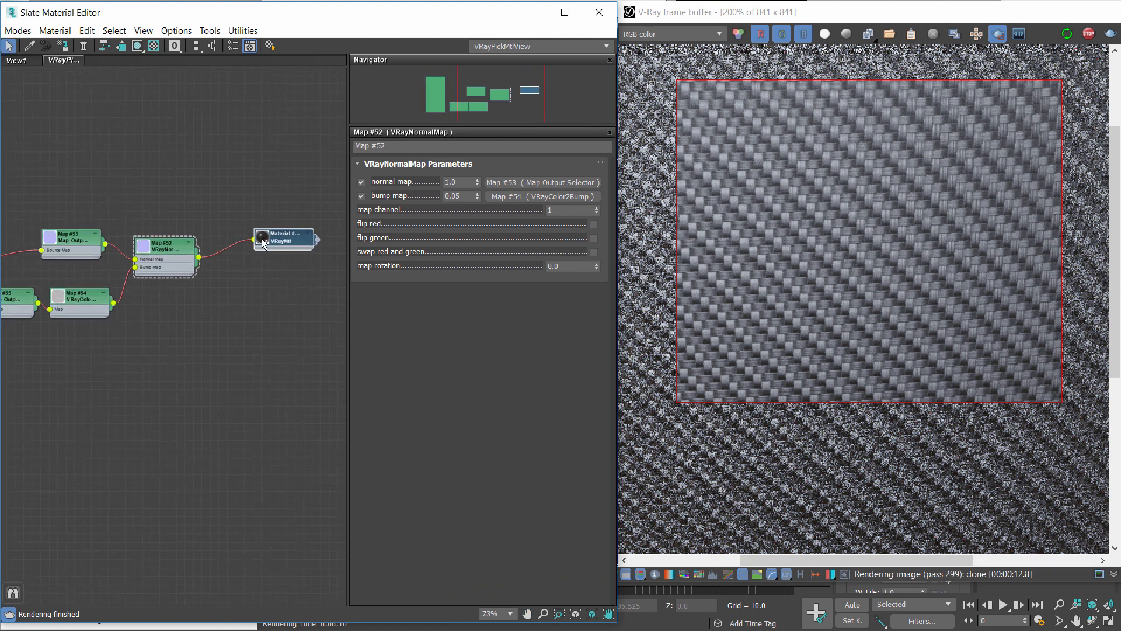
double_click(263, 242)
left_click(307, 236)
Move the additional bump's Map Output and VRayColor2Bump nodes up directly beneath the normal's Map Output node
middle_click_drag(221, 334, 357, 311)
scroll(57, 263, "up", 4)
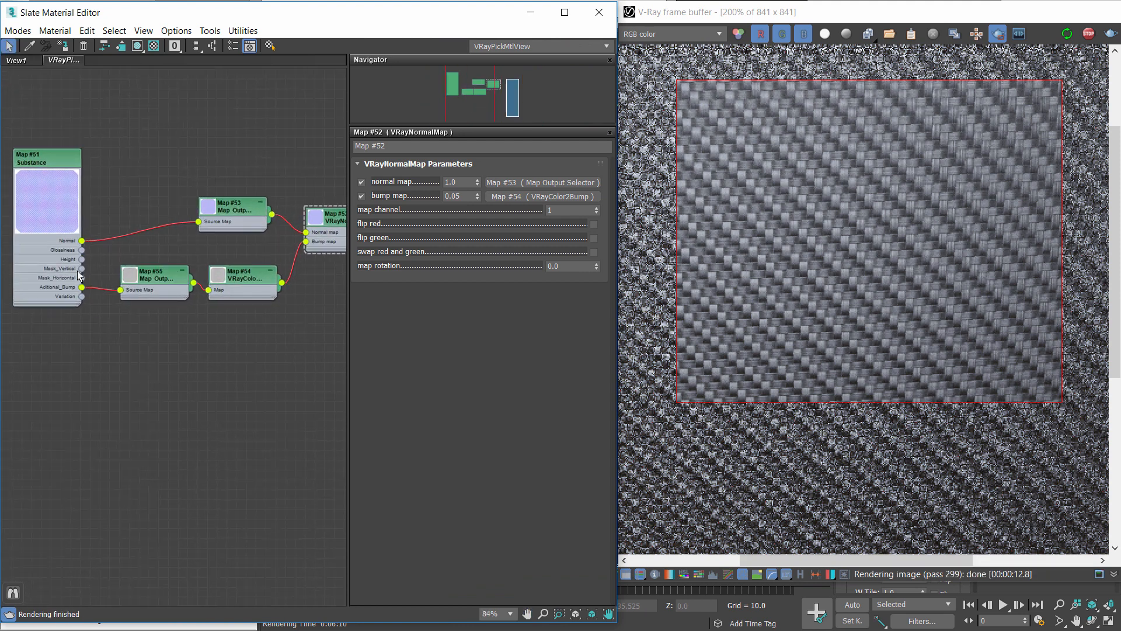
left_click_drag(61, 210, 6, 210)
middle_click_drag(31, 255, 100, 241)
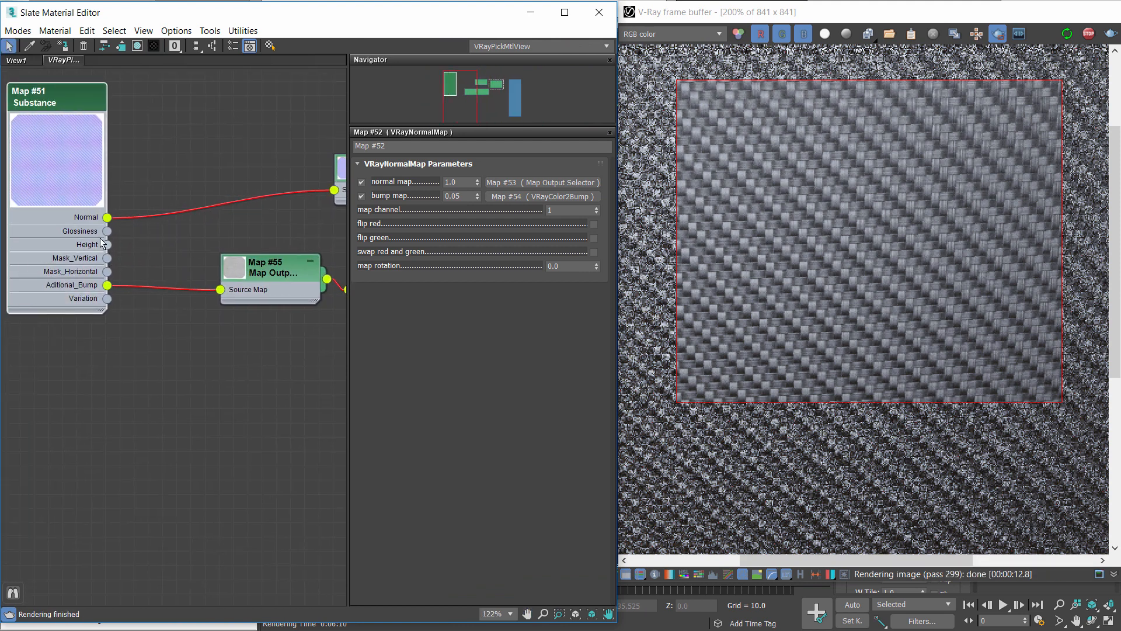
left_click(174, 227)
scroll(236, 220, "down", 2)
middle_click_drag(236, 220, 135, 248)
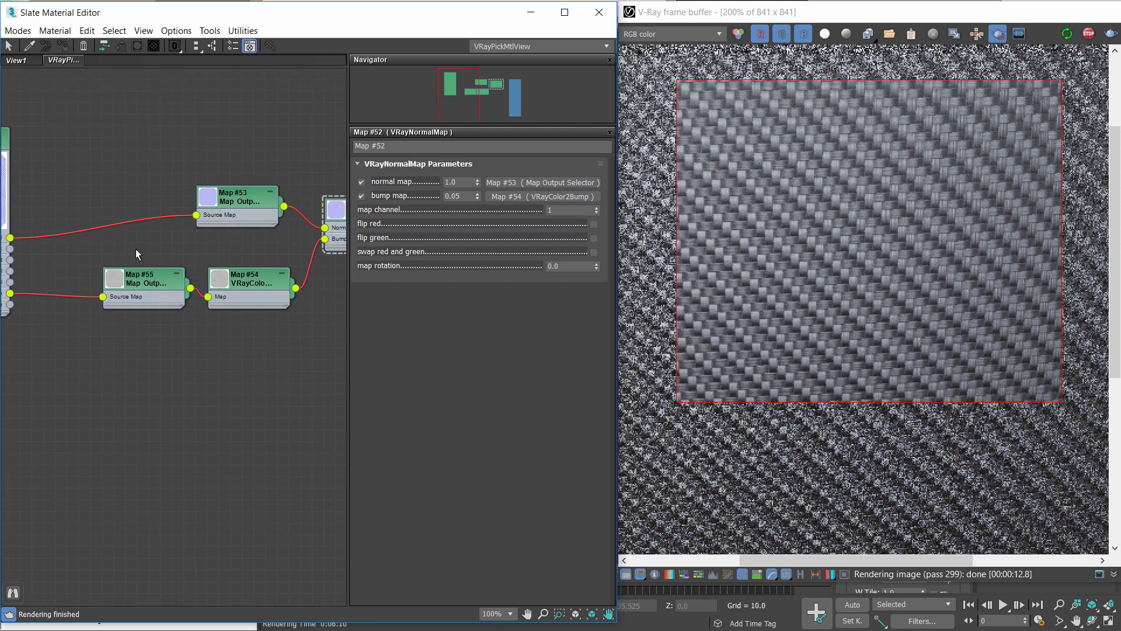
left_click_drag(197, 271, 248, 288)
left_click_drag(258, 280, 257, 334)
scroll(256, 334, "down", 1)
middle_click_drag(257, 334, 179, 316)
left_click_drag(173, 320, 175, 247)
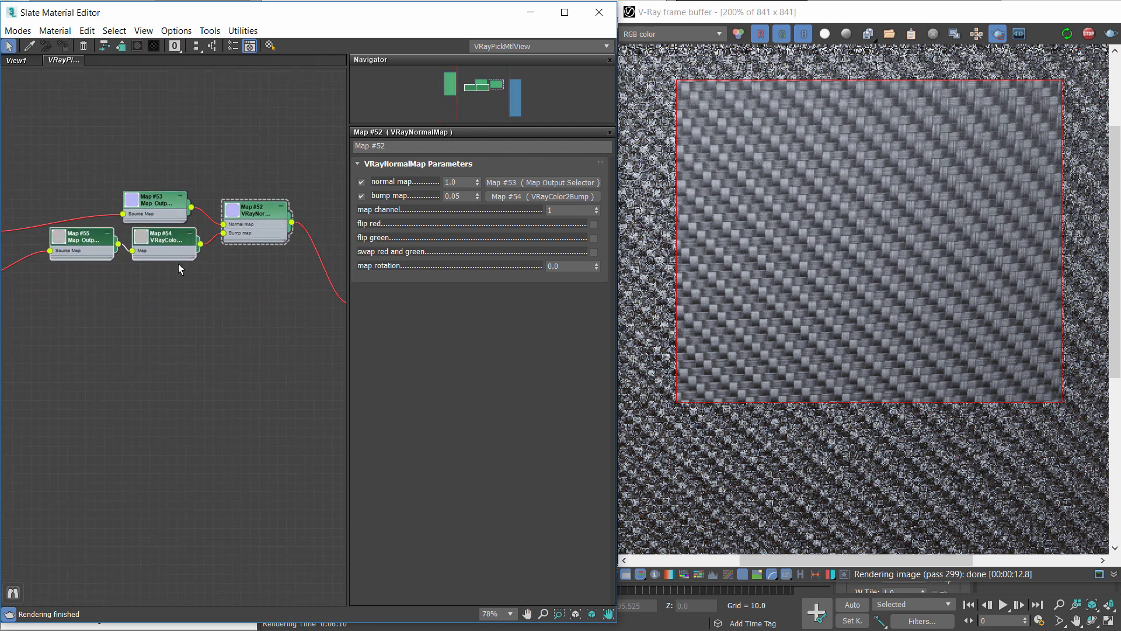
Connect the Substance's Glossiness output to the VRayMtl's Refl. gloss. input and place the new Map Output node below the bump nodes
scroll(254, 292, "down", 2)
mouse_move(255, 292)
middle_mouse_down()
mouse_move(241, 285)
mouse_move(262, 293)
middle_mouse_up()
scroll(65, 251, "up", 1)
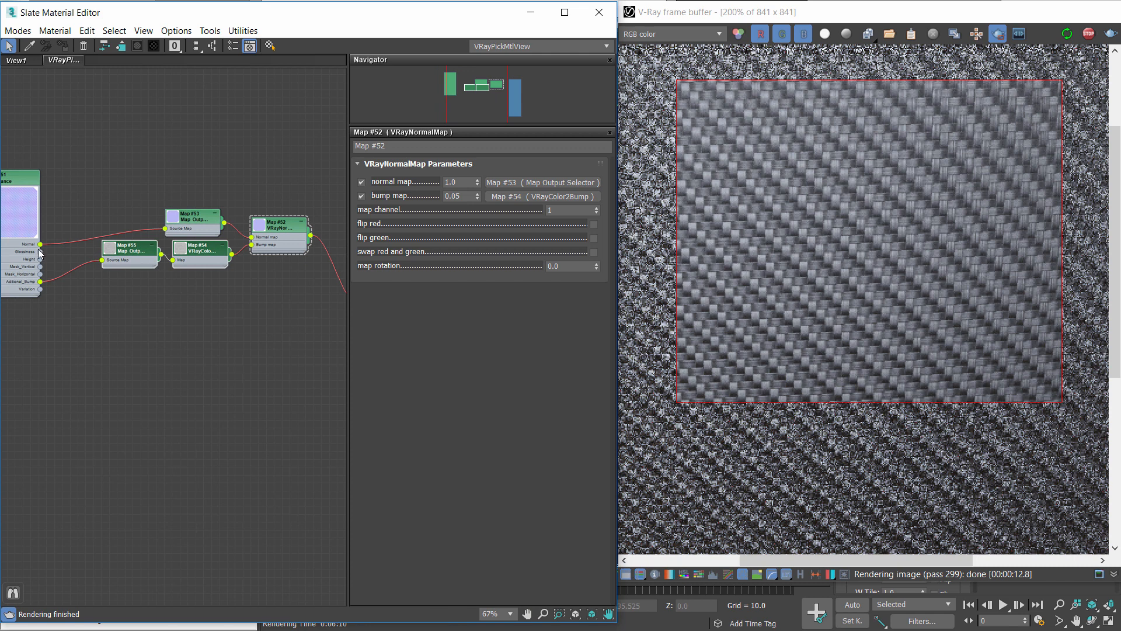
left_click_drag(299, 325, 275, 293)
left_click(269, 270)
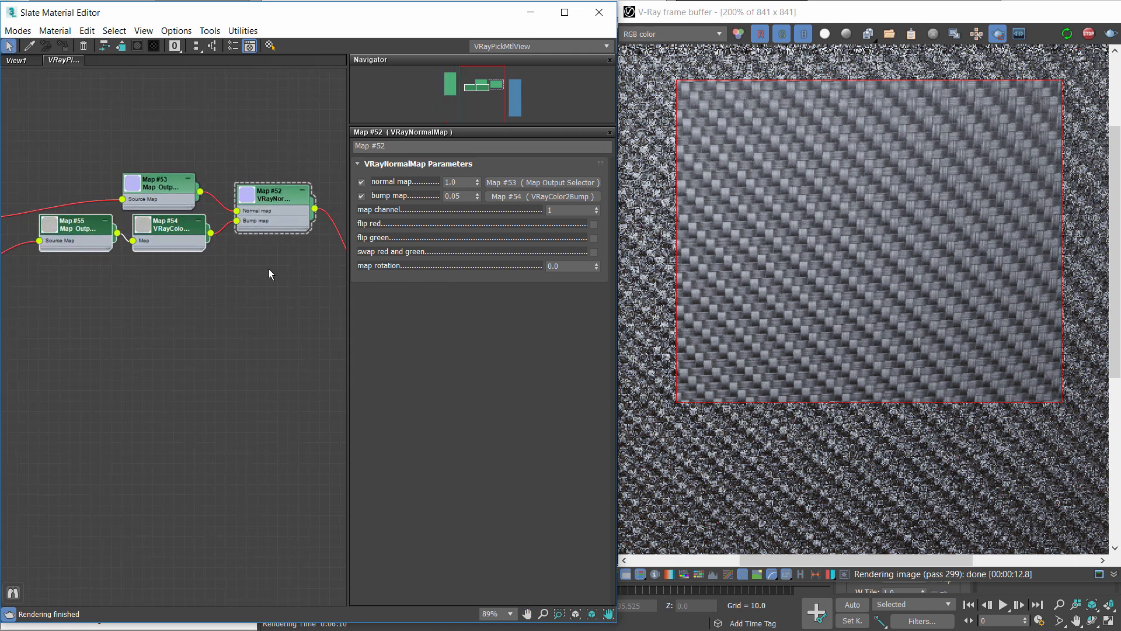
middle_click_drag(168, 280, 157, 243)
scroll(209, 284, "down", 3)
scroll(76, 232, "up", 1)
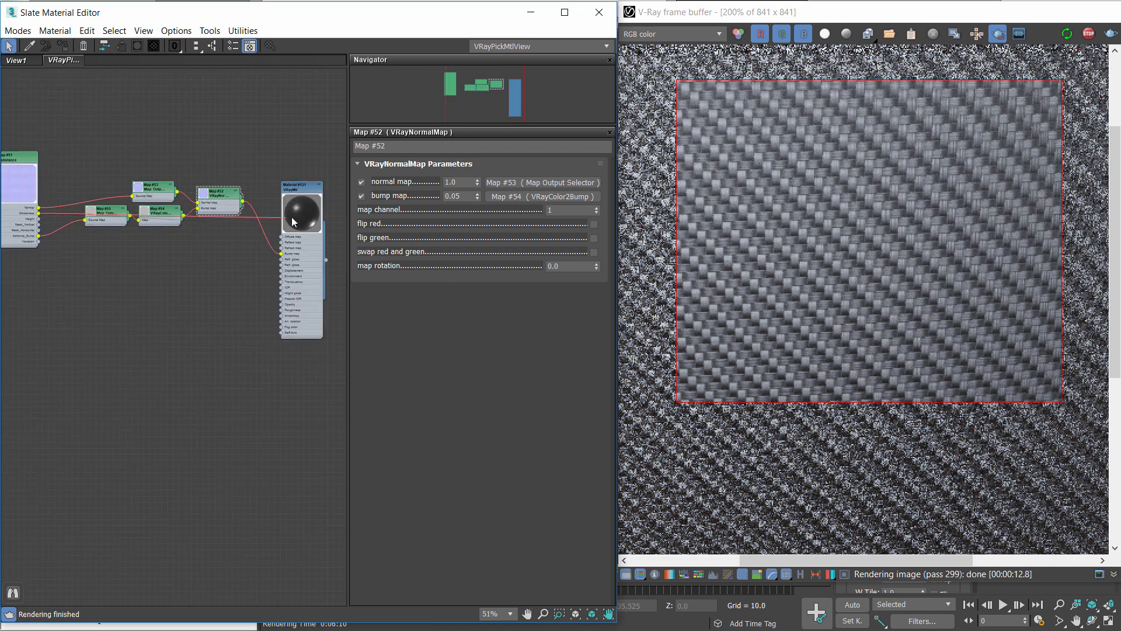
left_click_drag(291, 219, 292, 219)
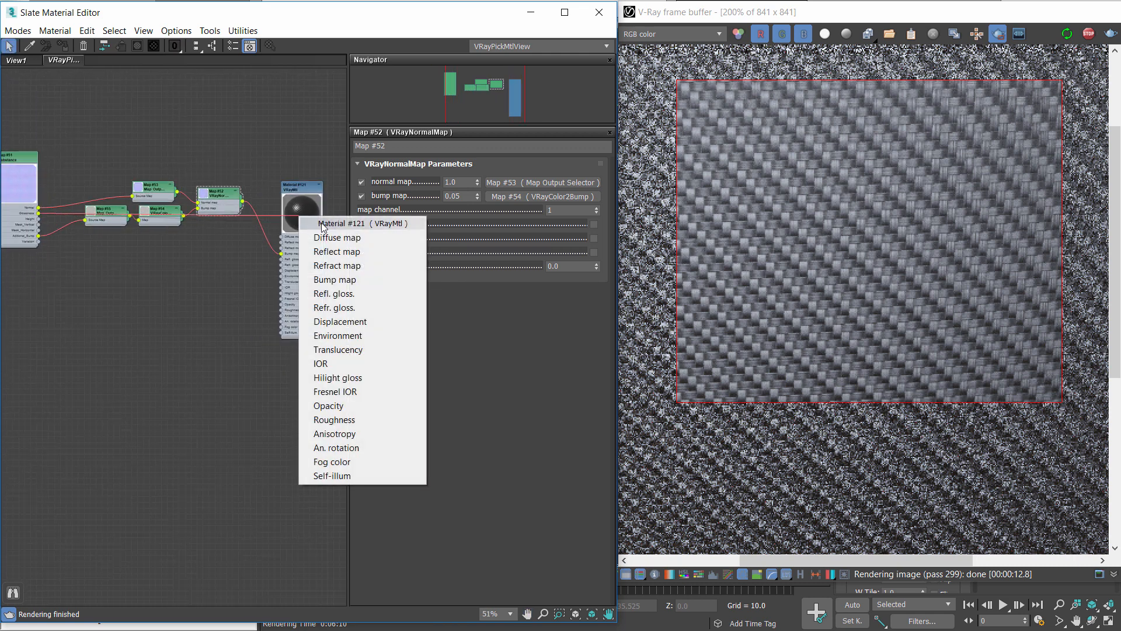
left_click(354, 295)
scroll(223, 261, "up", 3)
left_click_drag(213, 257, 157, 262)
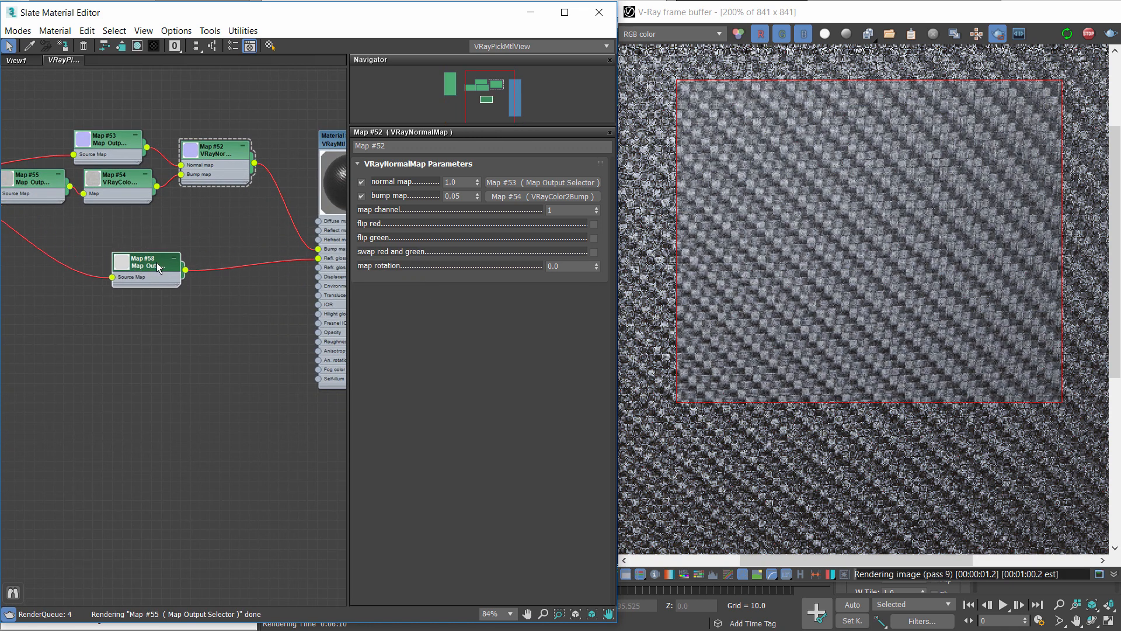
Open the Substance map's parameters and disconnect the VRayNormalMap from the VRayMtl's Bump map input
middle_click_drag(156, 261, 314, 297)
double_click(47, 128)
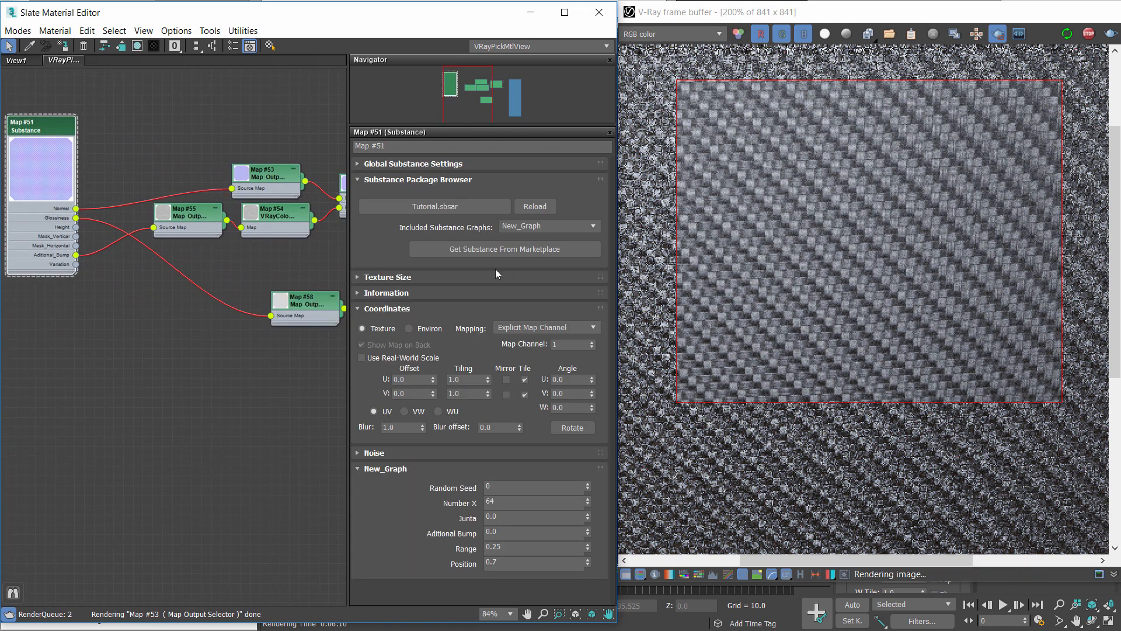
left_click(522, 547)
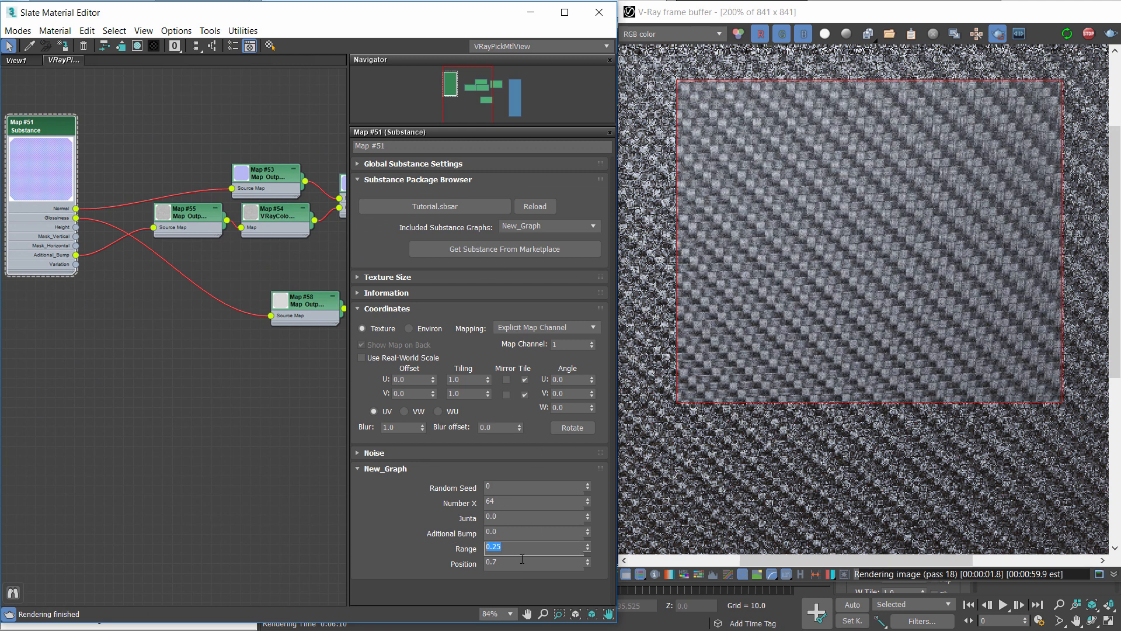
left_click(522, 562)
middle_click_drag(271, 250, 65, 193)
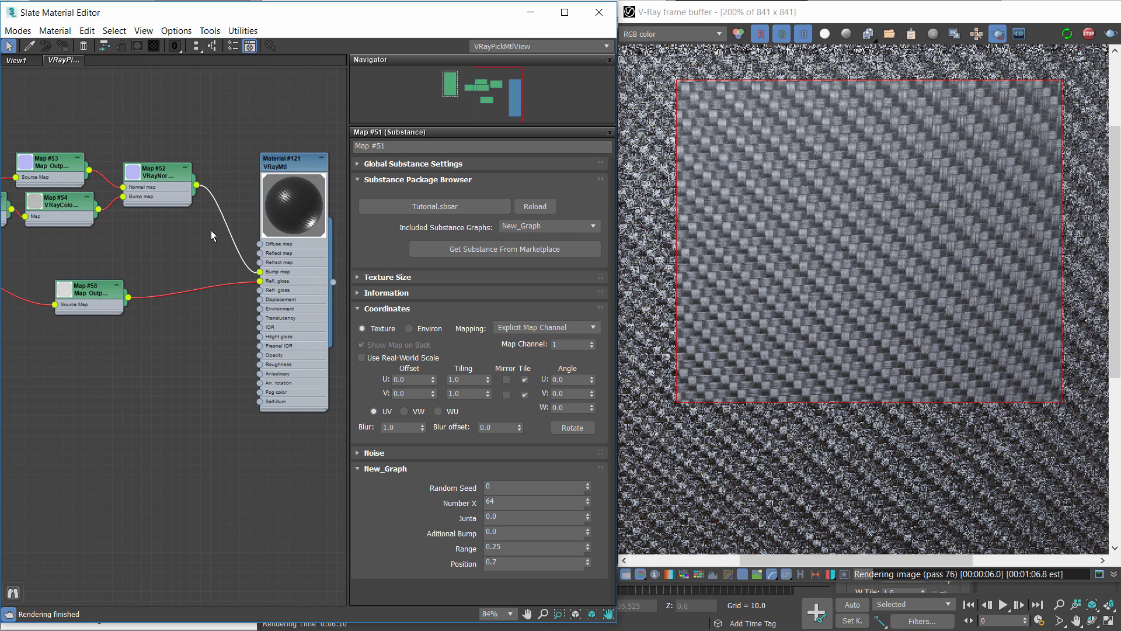
key("Delete")
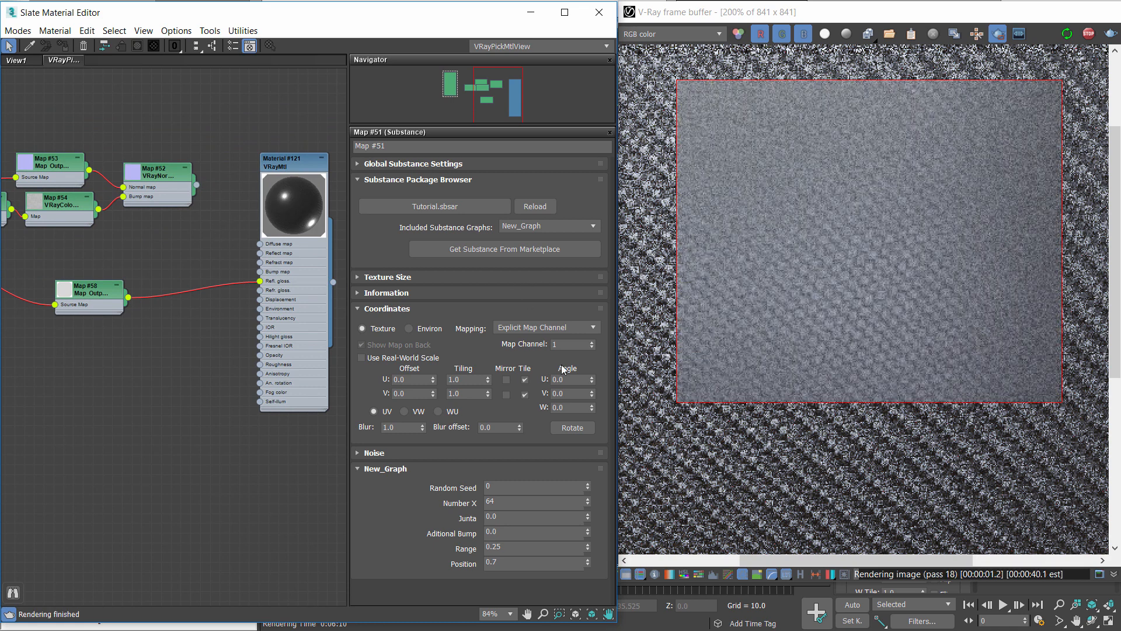
Set the Substance graph's Position parameter to 0.8
double_click(495, 561)
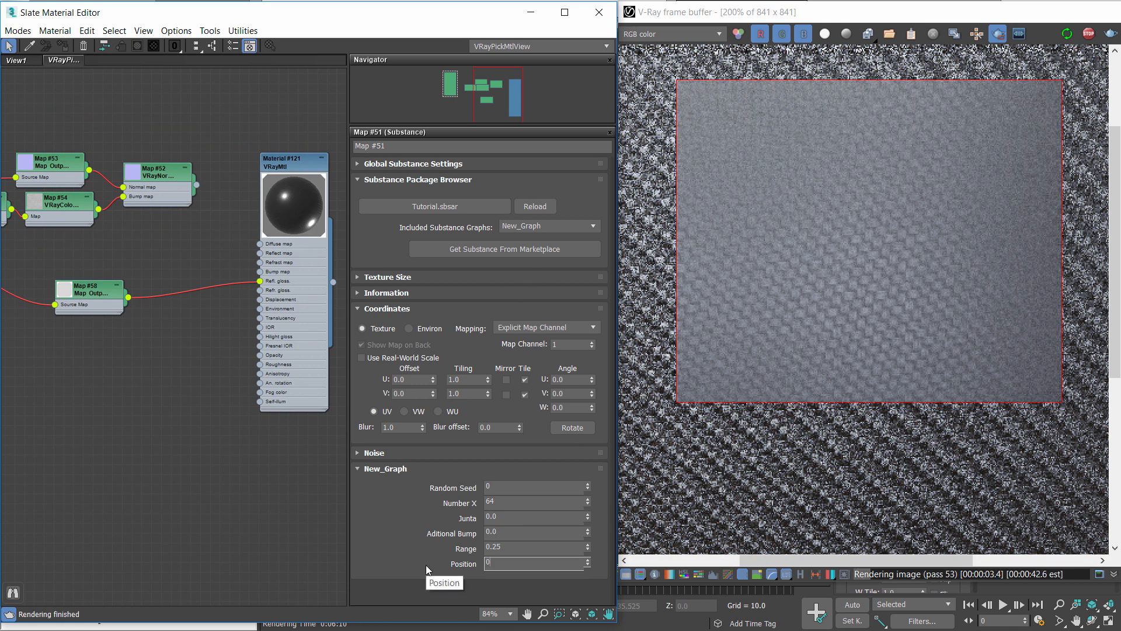
type("0.8")
key("Return")
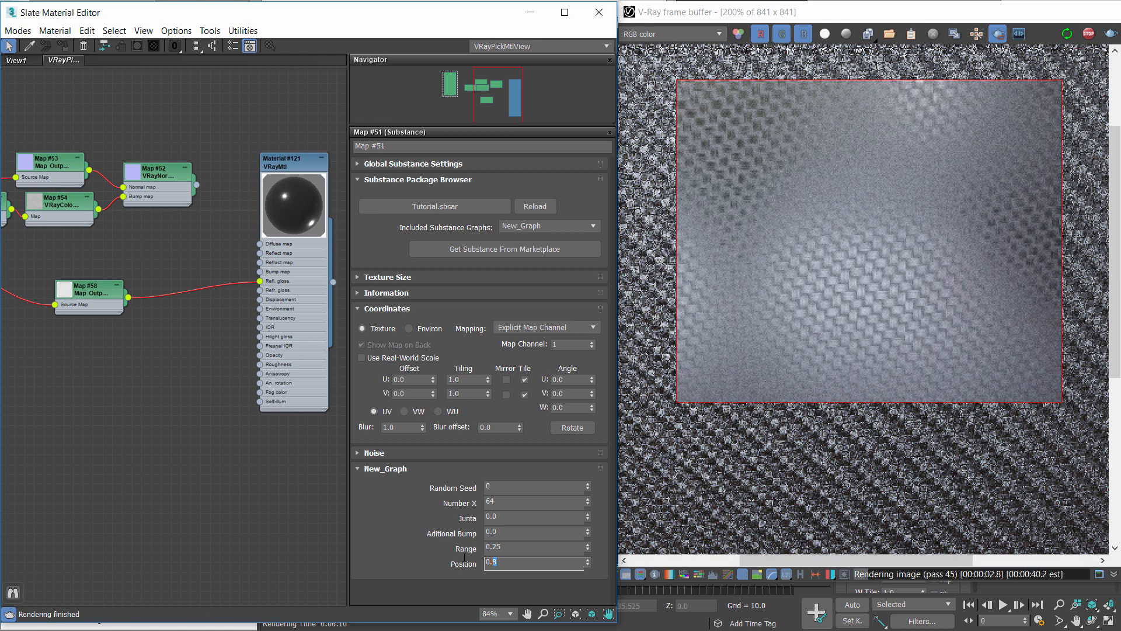
Compare the Substance graph's Range at 0.05 and 0.8 in the render, and settle on a Range of 0.5
key("shift+Tab")
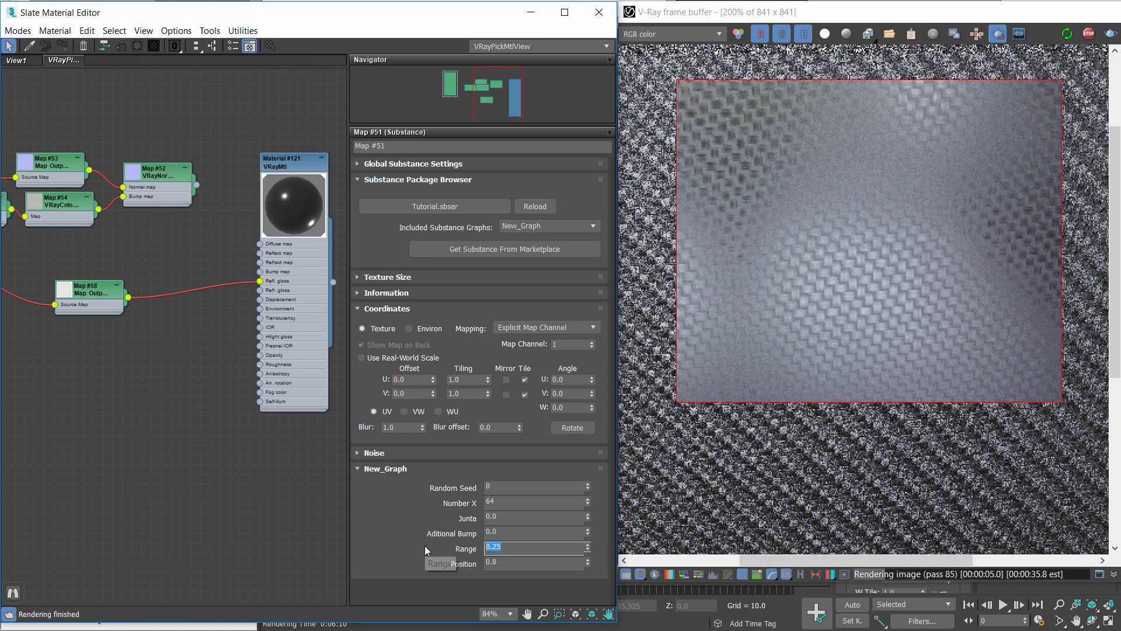
type("0.05")
key("Return")
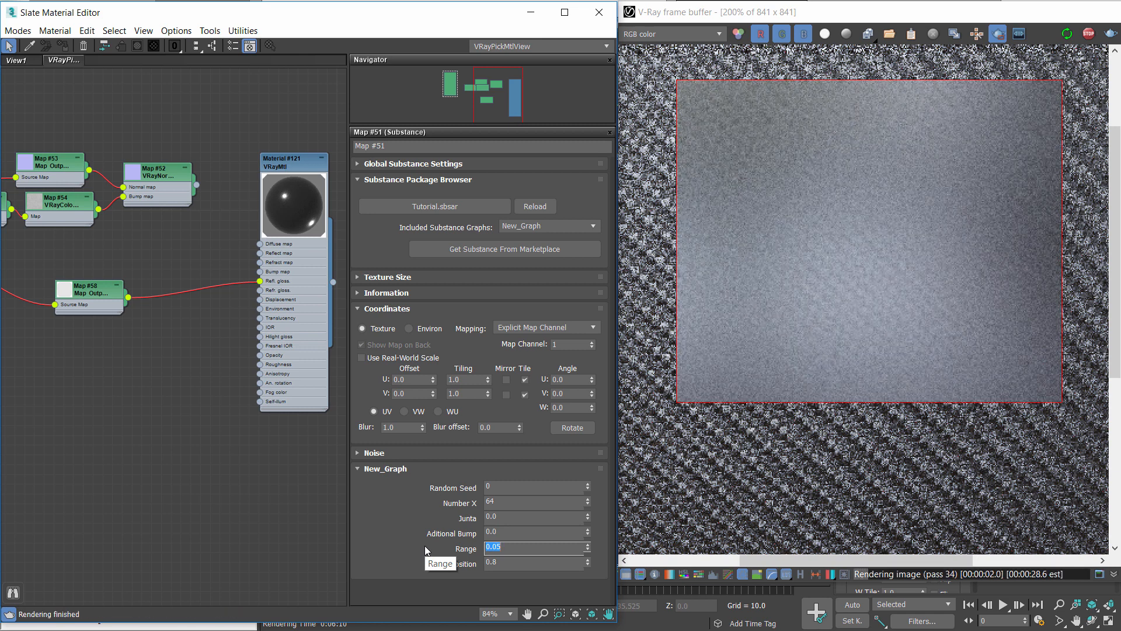
type("0.")
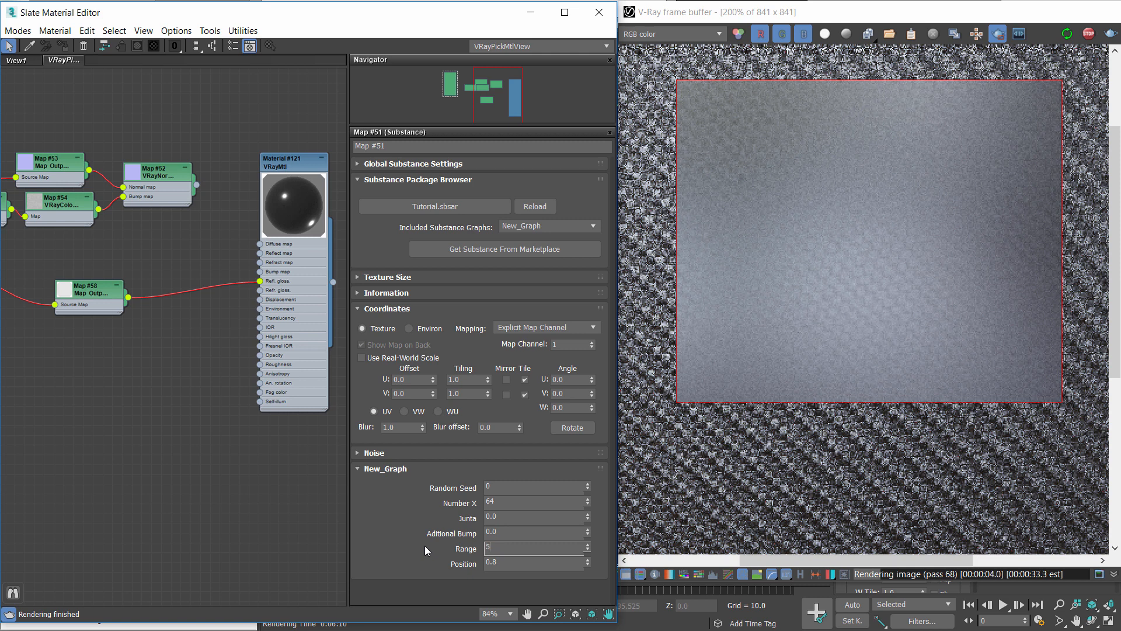
type("8")
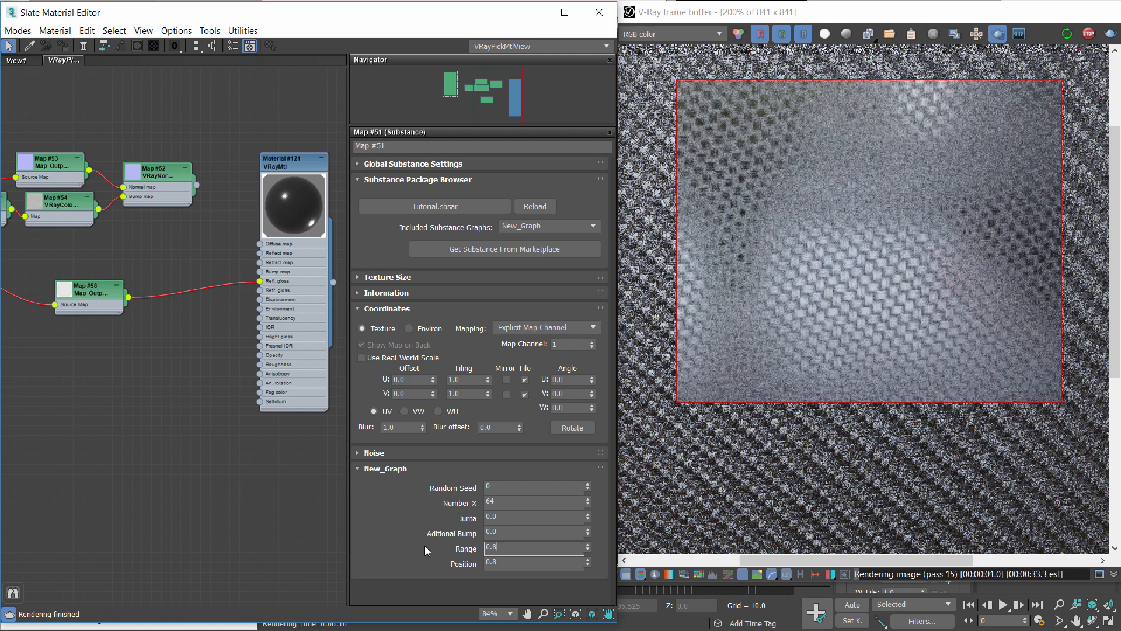
key("Return")
scroll(837, 306, "up", 1)
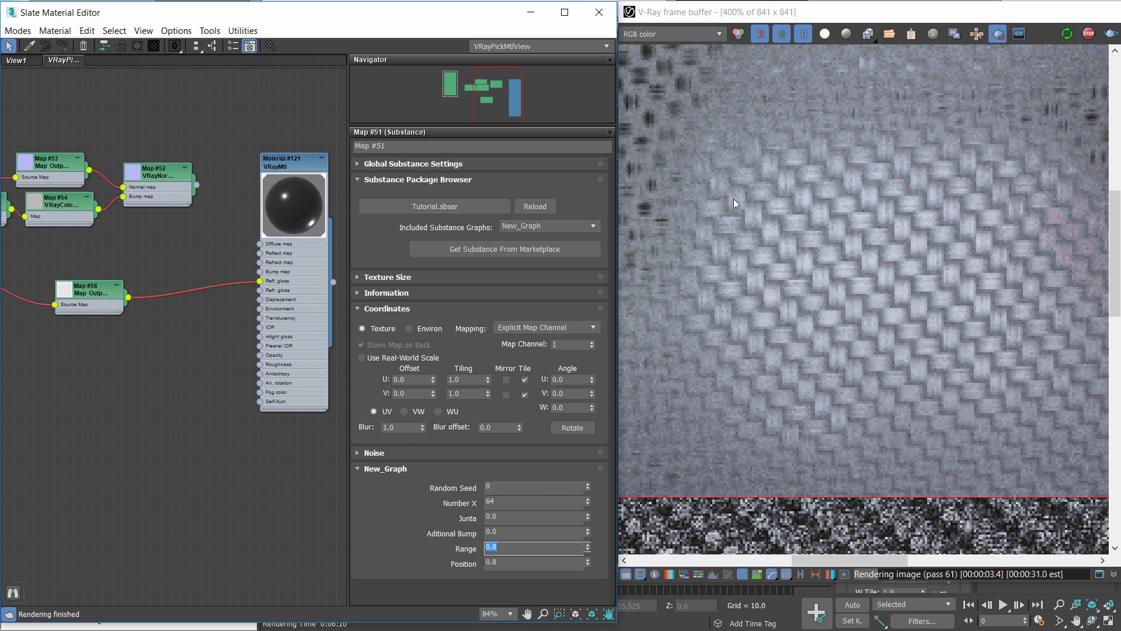
scroll(733, 199, "down", 1)
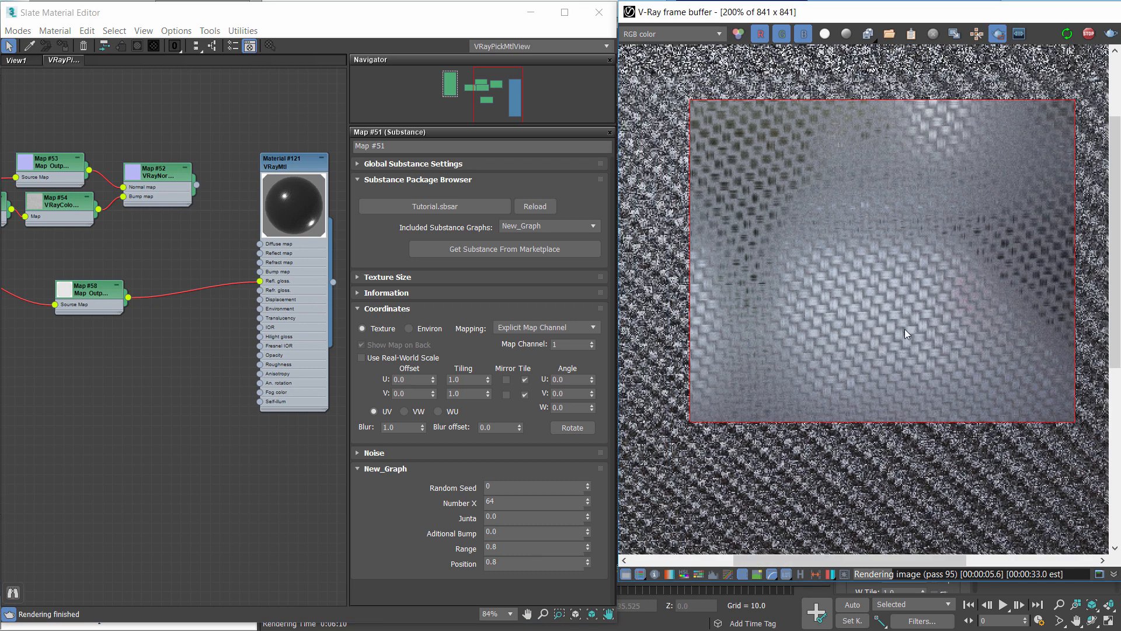
type("0.5")
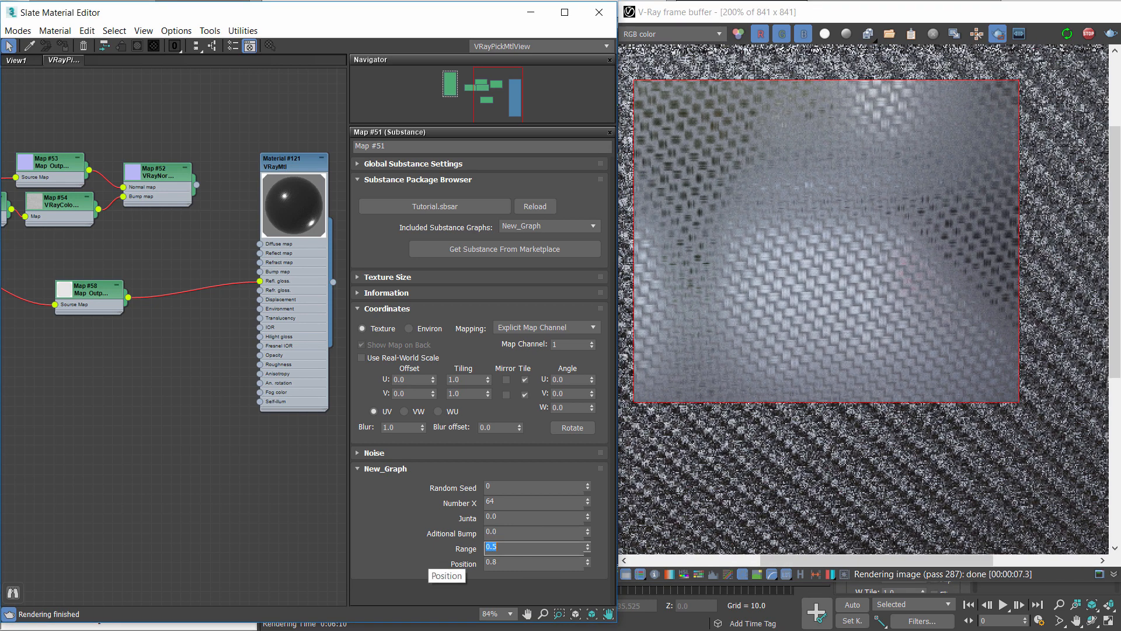
Test the Substance graph's Position at the extremes 1.0 and 0.0, and set it to 0.85
key("Tab")
type("0.")
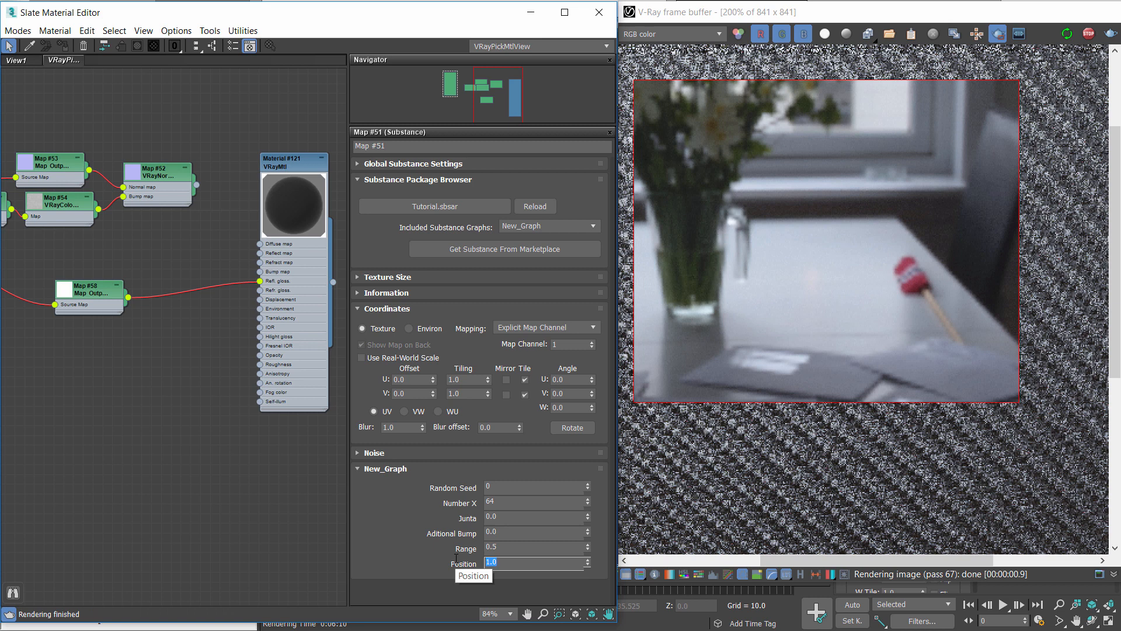
type("0")
key("Return")
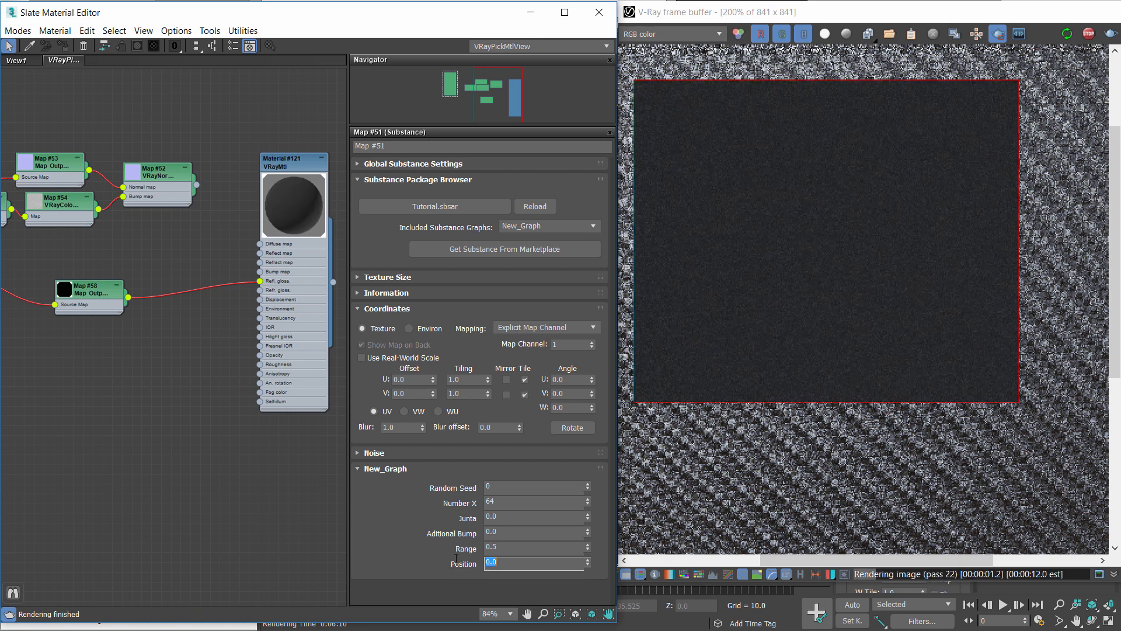
type("0.8")
key("Return")
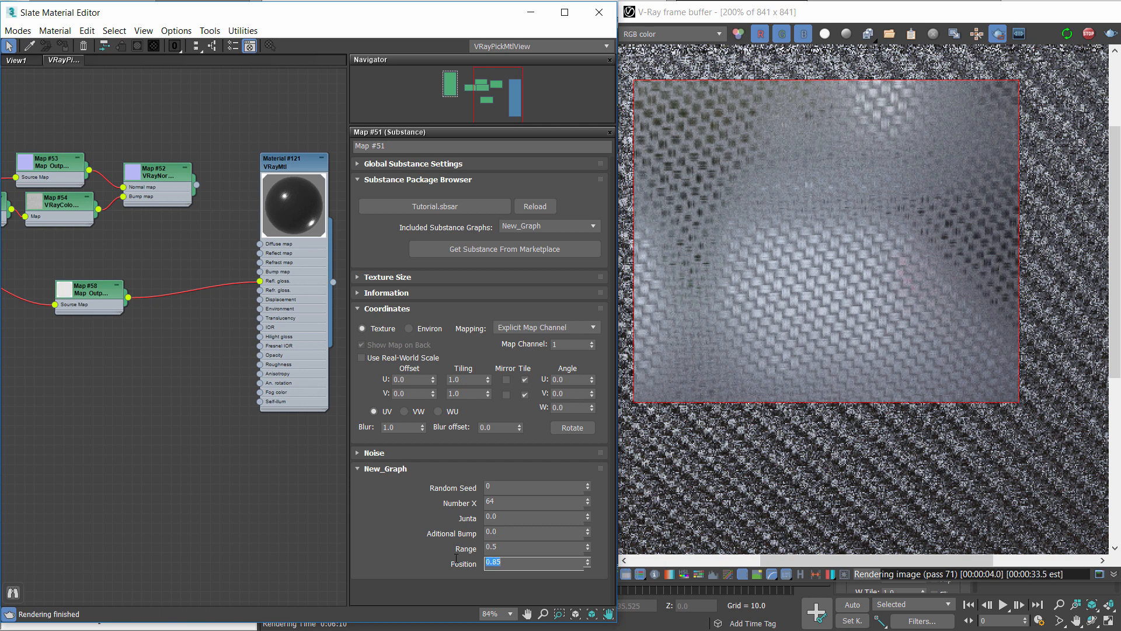
scroll(876, 268, "down", 1)
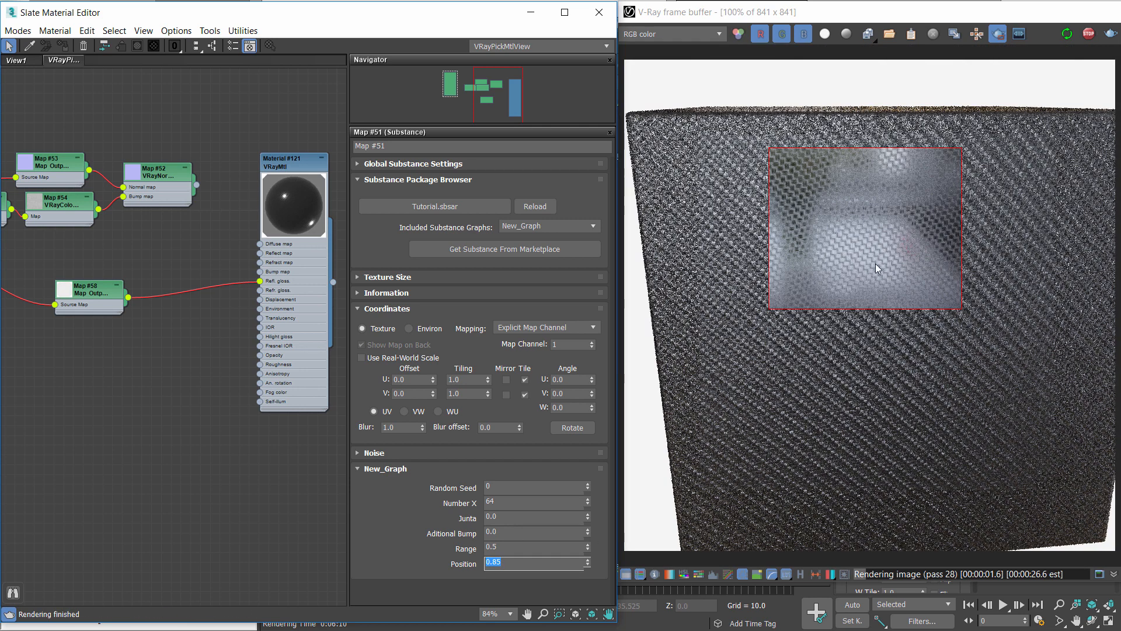
scroll(909, 204, "up", 1)
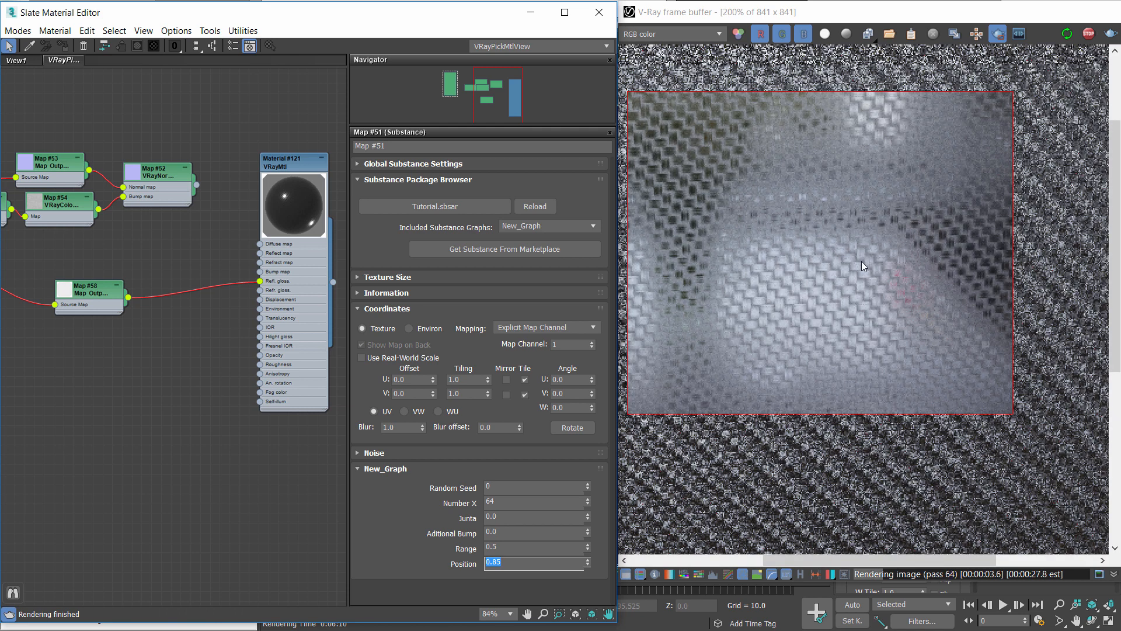
Reconnect the VRayNormalMap output to the VRayMtl's Bump map input and check the weave in the render
left_click_drag(197, 185, 260, 271)
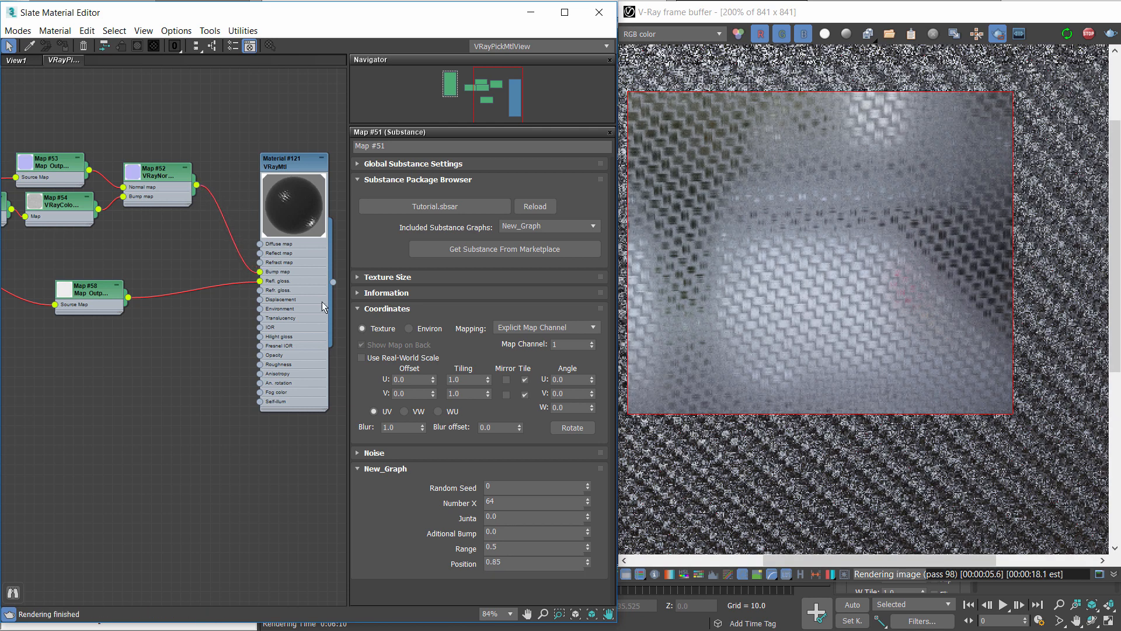
scroll(822, 275, "down", 1)
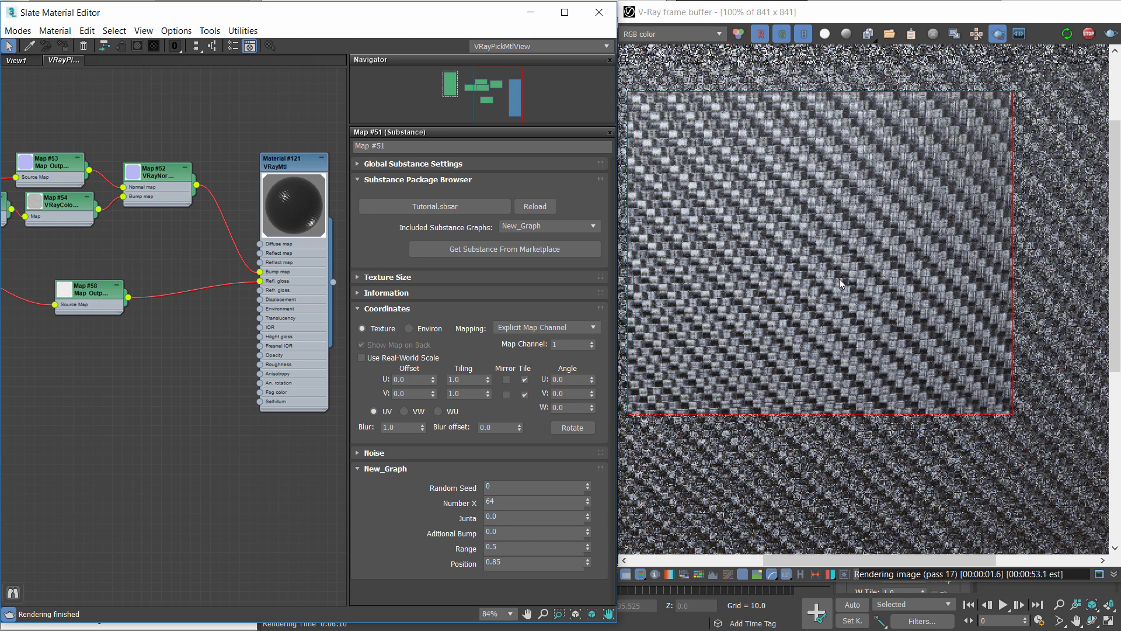
scroll(839, 279, "down", 1)
scroll(210, 234, "down", 2)
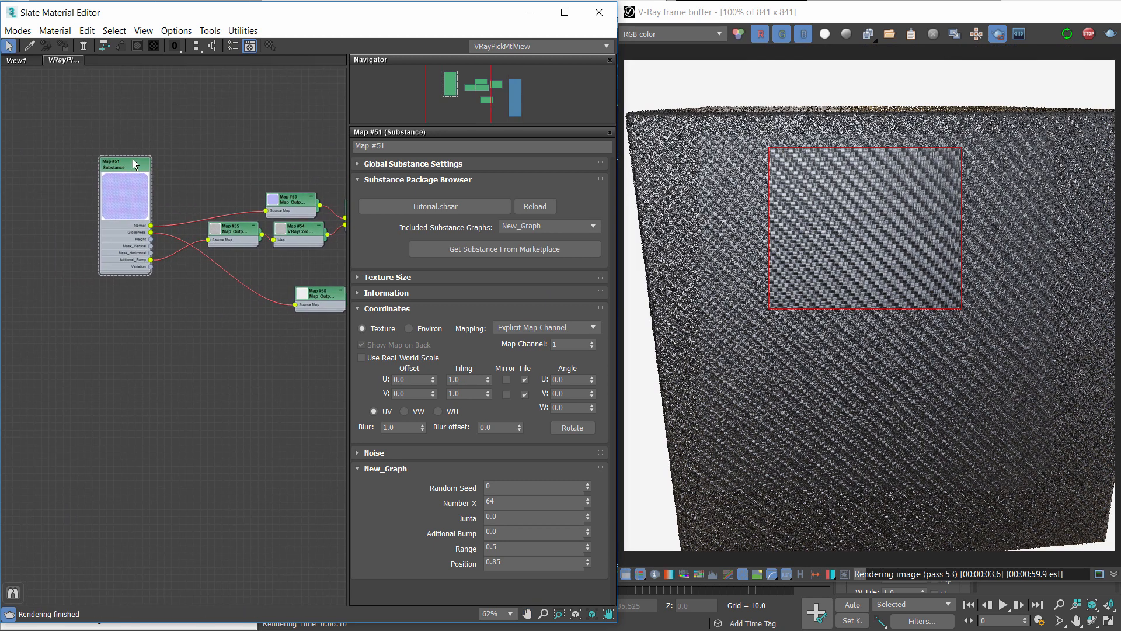
Open the Substance map's parameters and set Number X to 32
left_click(133, 161)
double_click(486, 501)
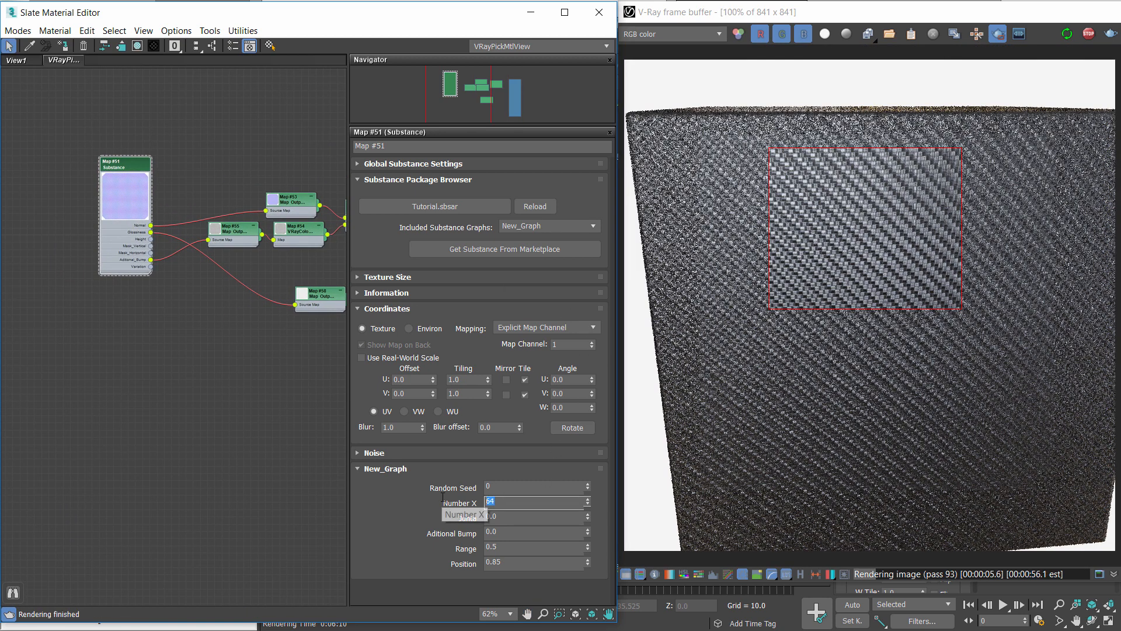
type("32")
key("Return")
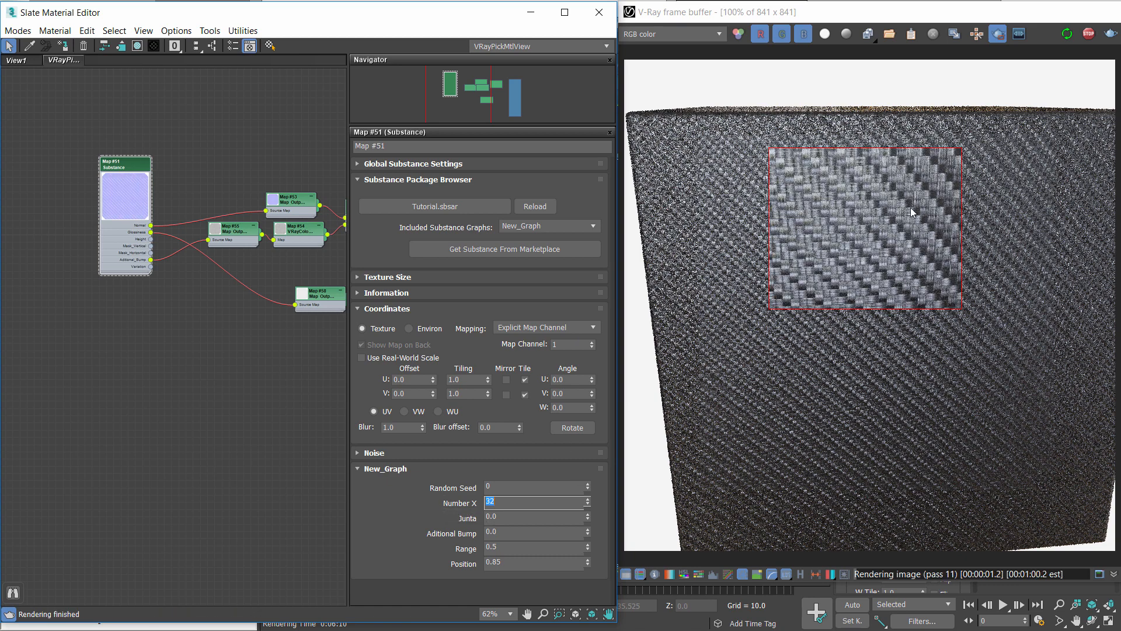
scroll(880, 210, "up", 1)
scroll(876, 200, "down", 1)
Turn off region rendering, close the material editor and orbit the perspective view to a close-up of the cube's upper corner
left_click(994, 34)
left_click(599, 12)
scroll(509, 237, "down", 4)
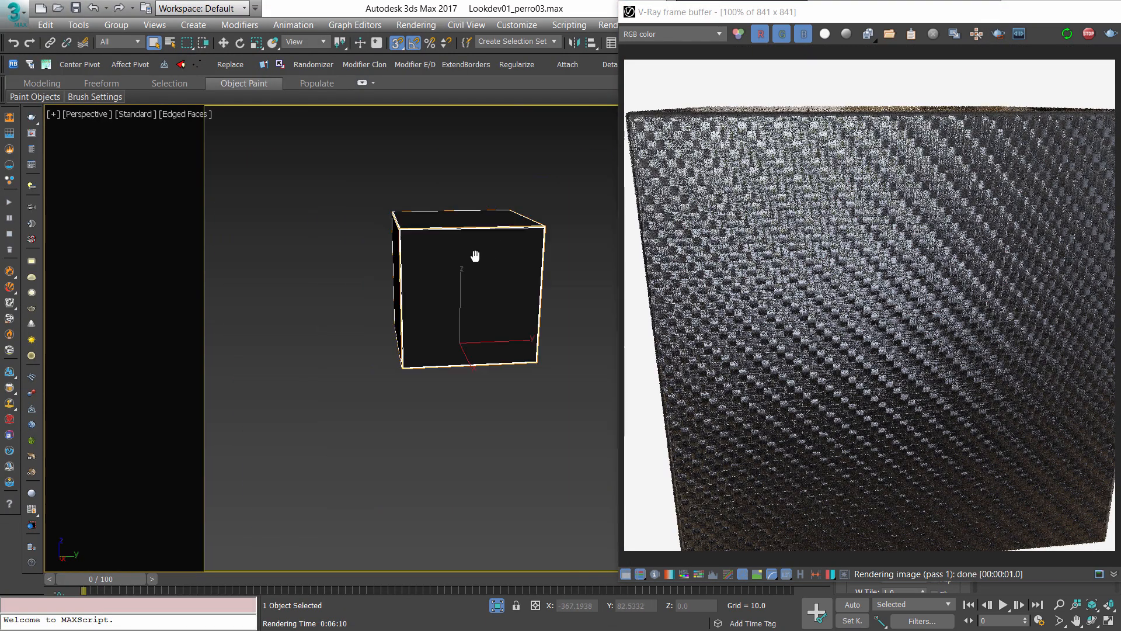
middle_click_drag(475, 258, 385, 245, "alt")
scroll(468, 256, "up", 3)
middle_click_drag(468, 255, 445, 288, "alt")
scroll(436, 269, "up", 3)
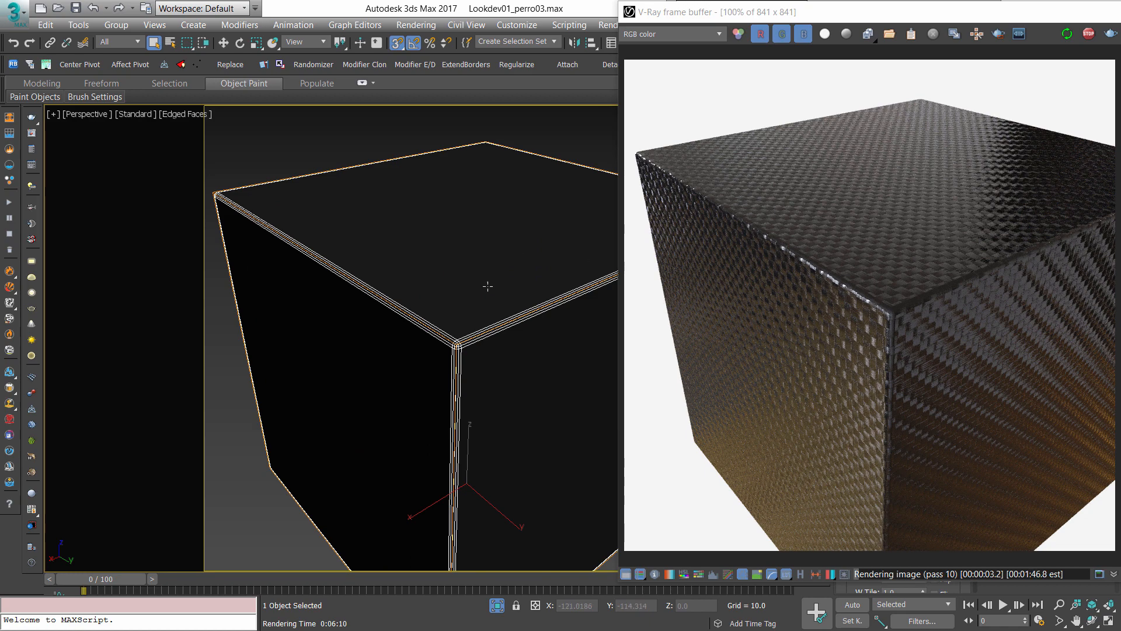
Reopen the material editor and set the Substance graph's Position to 0.7
key("m")
middle_click_drag(267, 434, 192, 457)
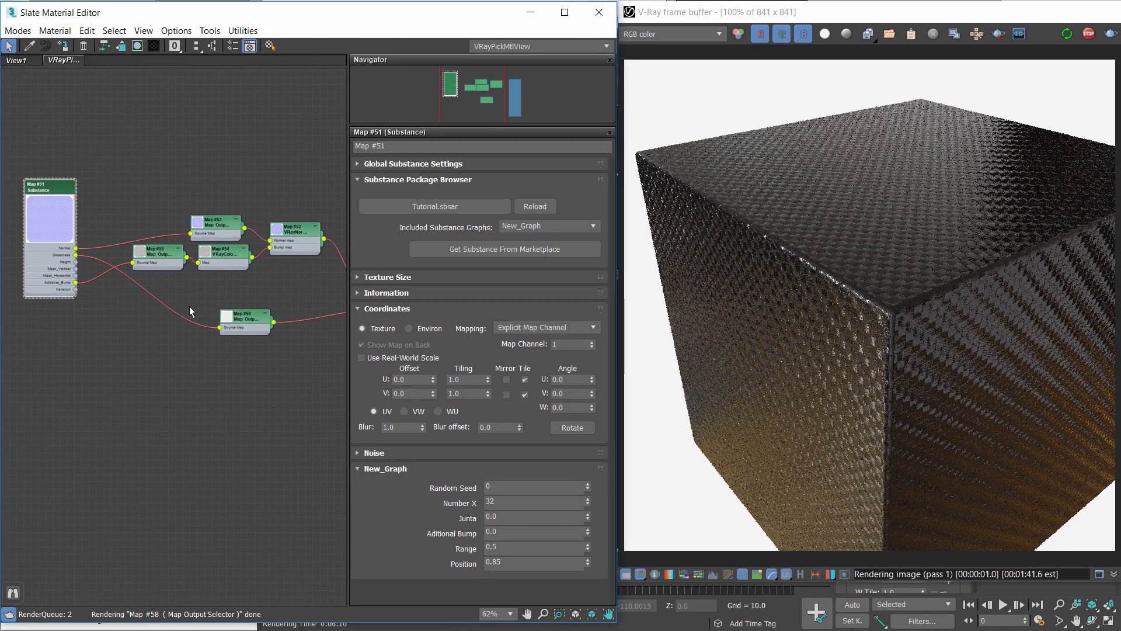
double_click(496, 562)
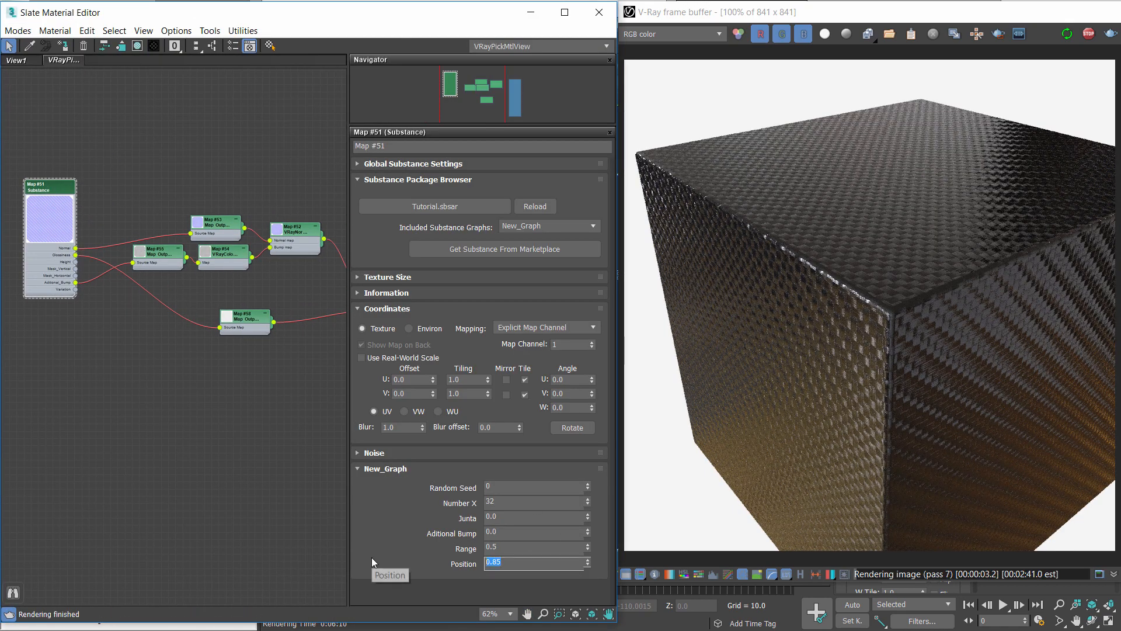
type("0.7")
key("Return")
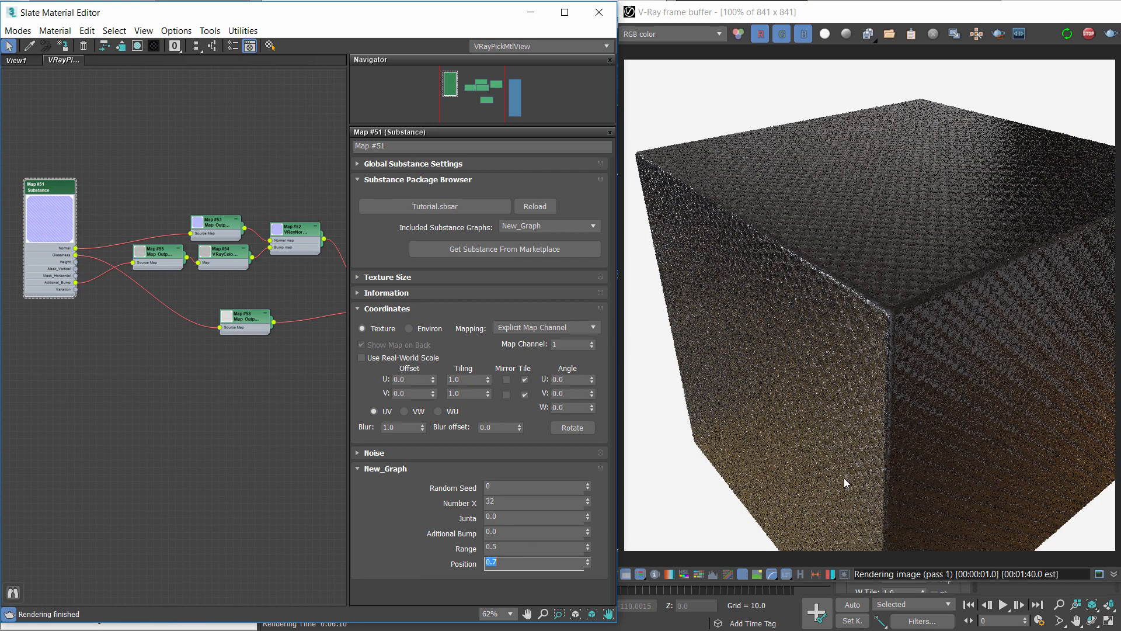
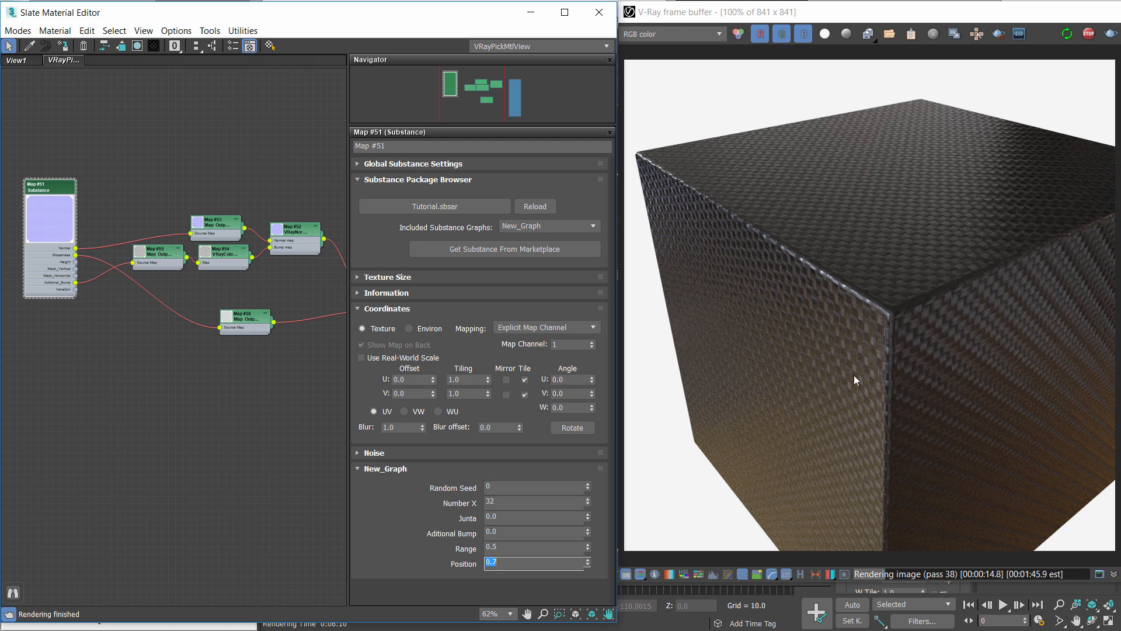
Add a VRayBlendMtl beside the carbon VRayMtl and connect the VRayMtl to its Base input
middle_click_drag(306, 365, 195, 301)
scroll(233, 350, "down", 3)
scroll(224, 305, "up", 1)
right_click(235, 296)
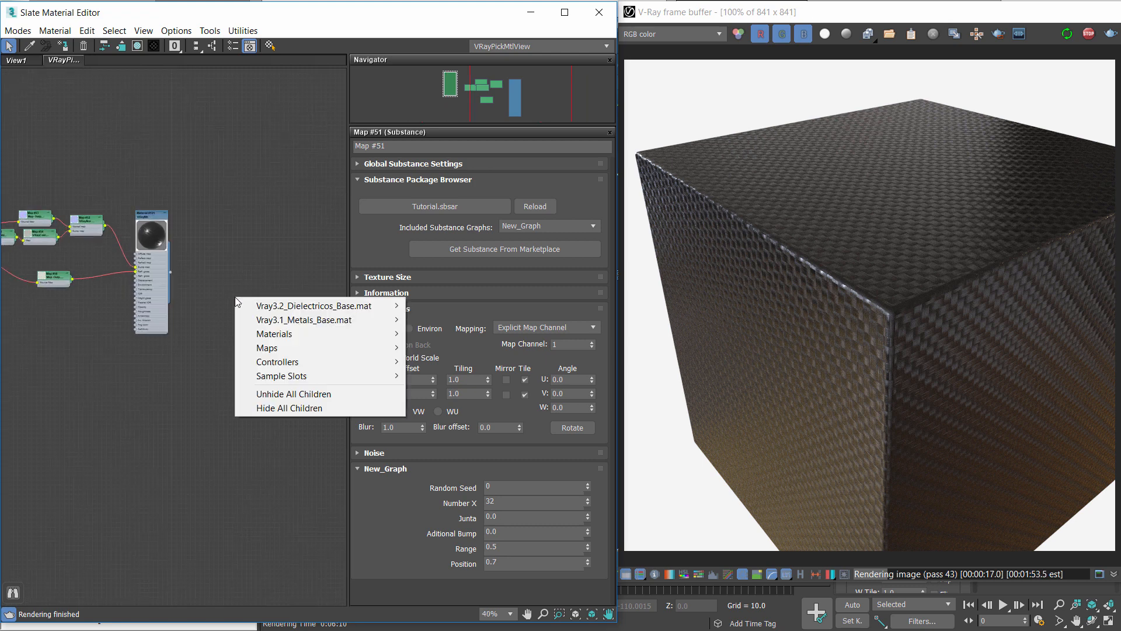
mouse_move(284, 334)
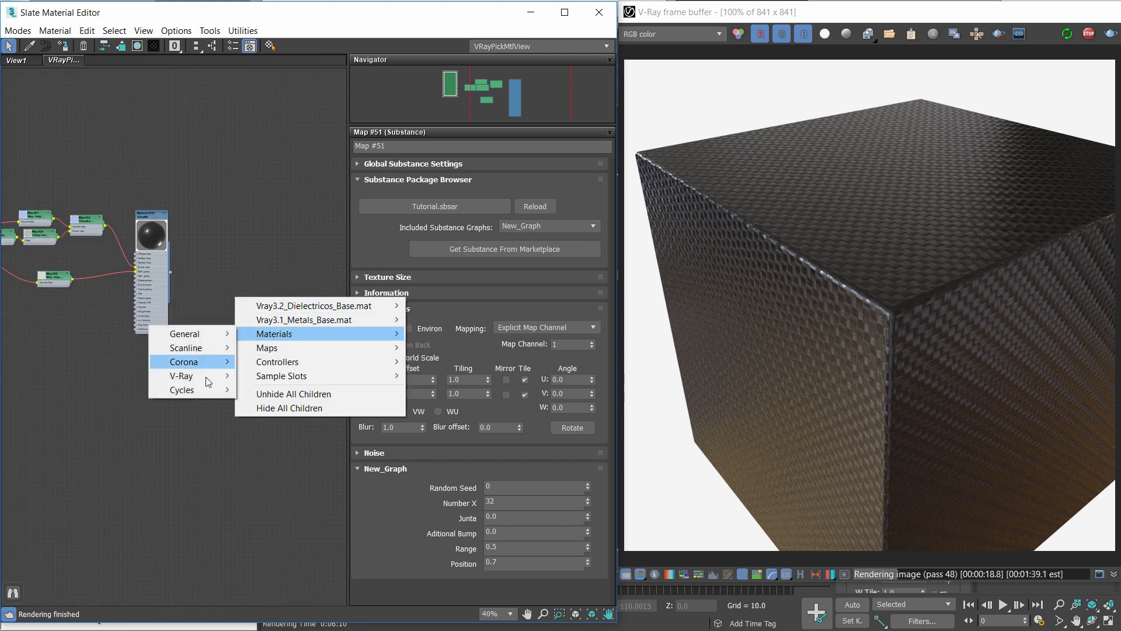
mouse_move(203, 374)
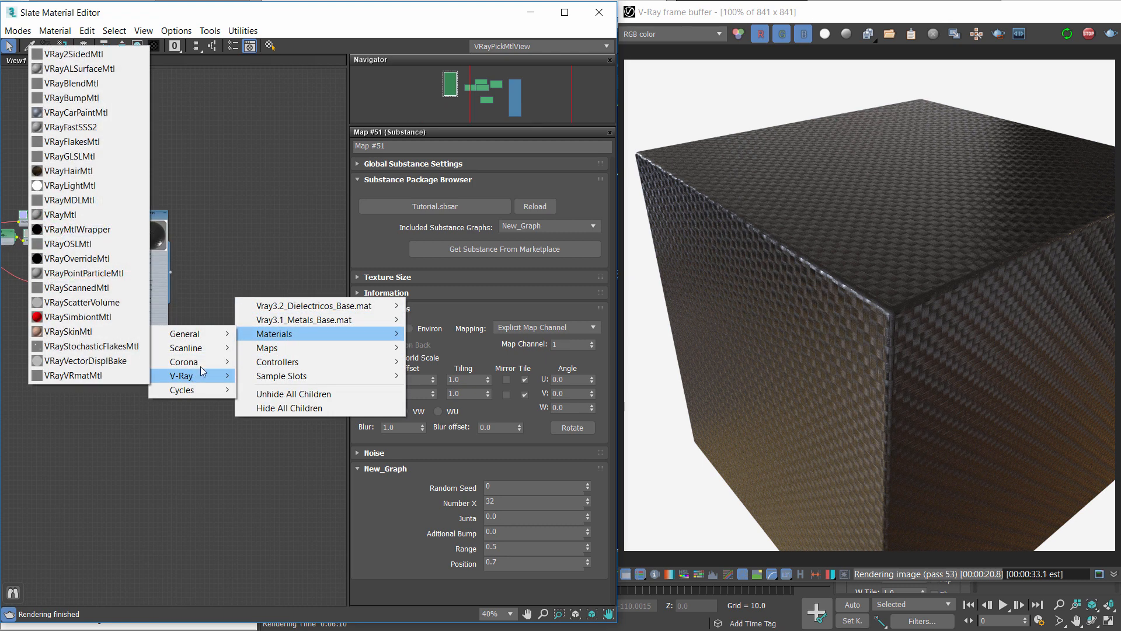
left_click(71, 83)
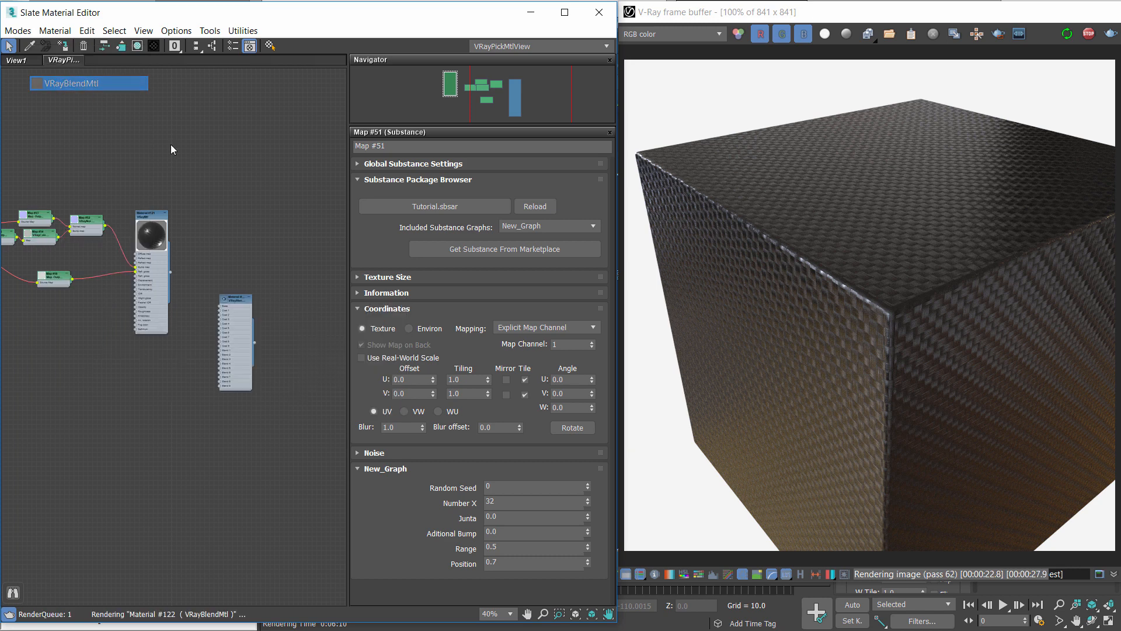
scroll(173, 274, "up", 4)
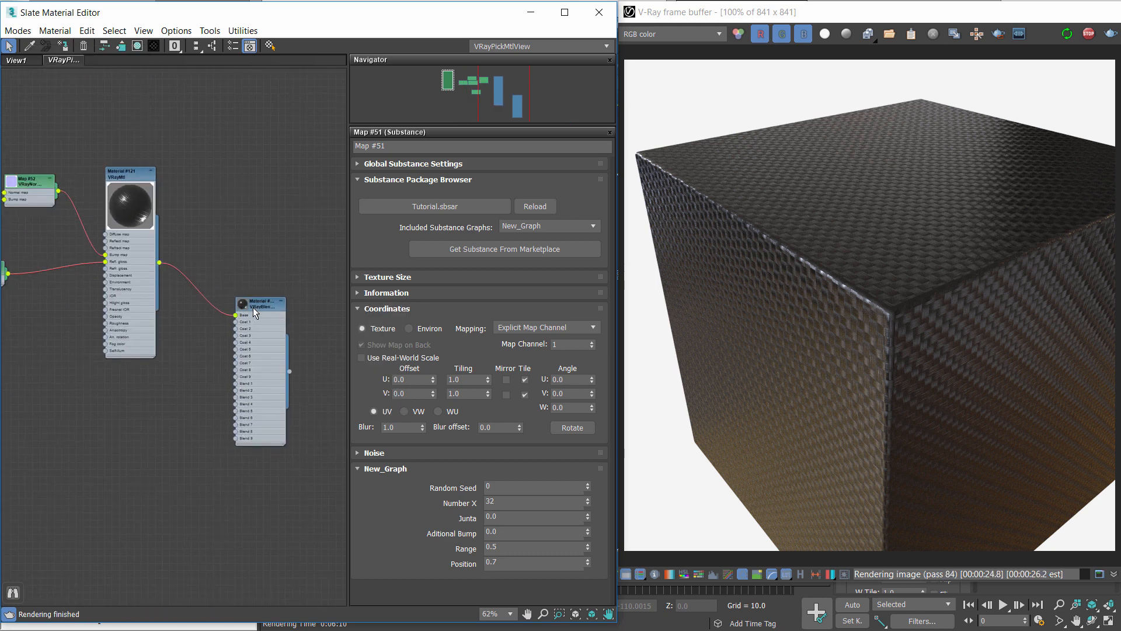
Create a second VRayMtl and place it directly below the carbon VRayMtl
middle_click_drag(224, 372, 287, 307)
right_click(204, 350)
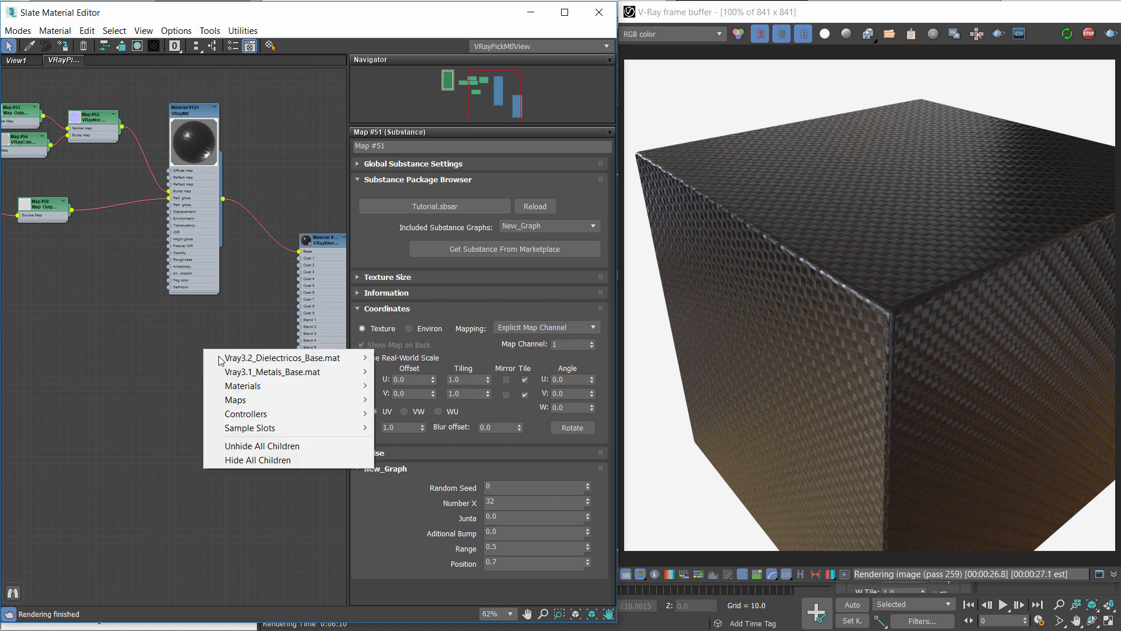
mouse_move(235, 387)
mouse_move(164, 428)
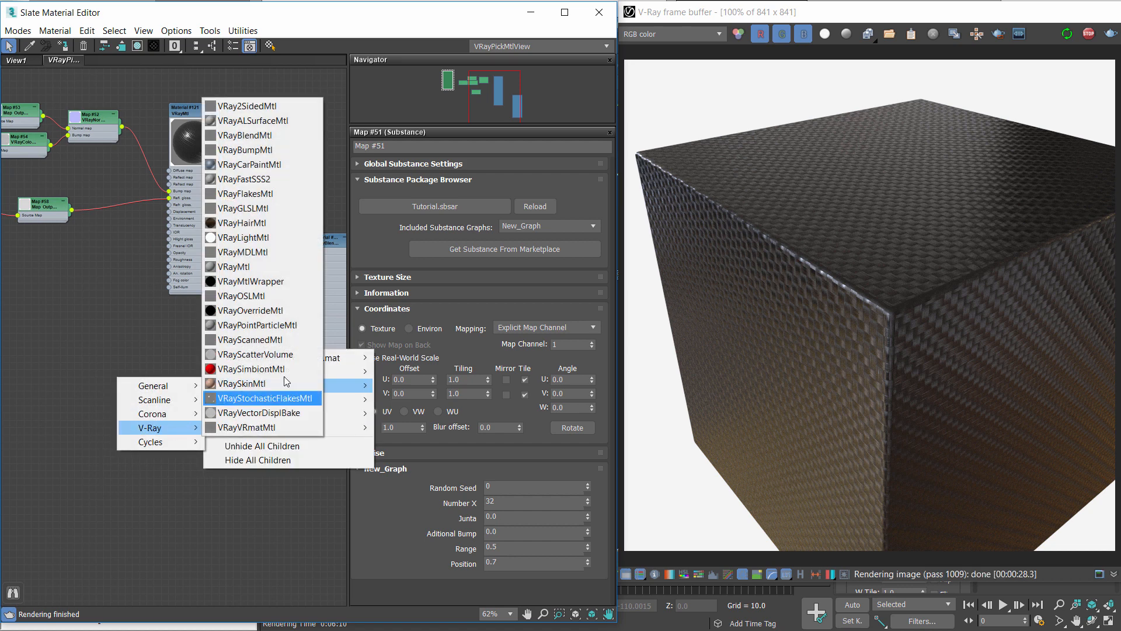
left_click(257, 275)
scroll(195, 349, "up", 2)
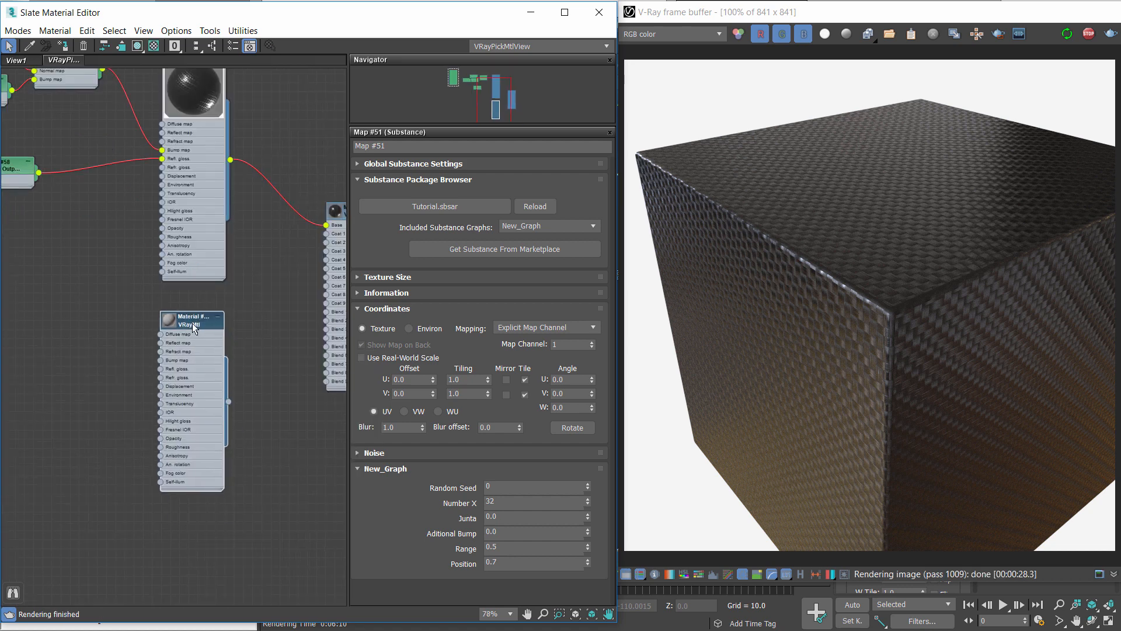
Open the new VRayMtl's parameters and set its Diffuse color to black
double_click(192, 322)
left_click(445, 180)
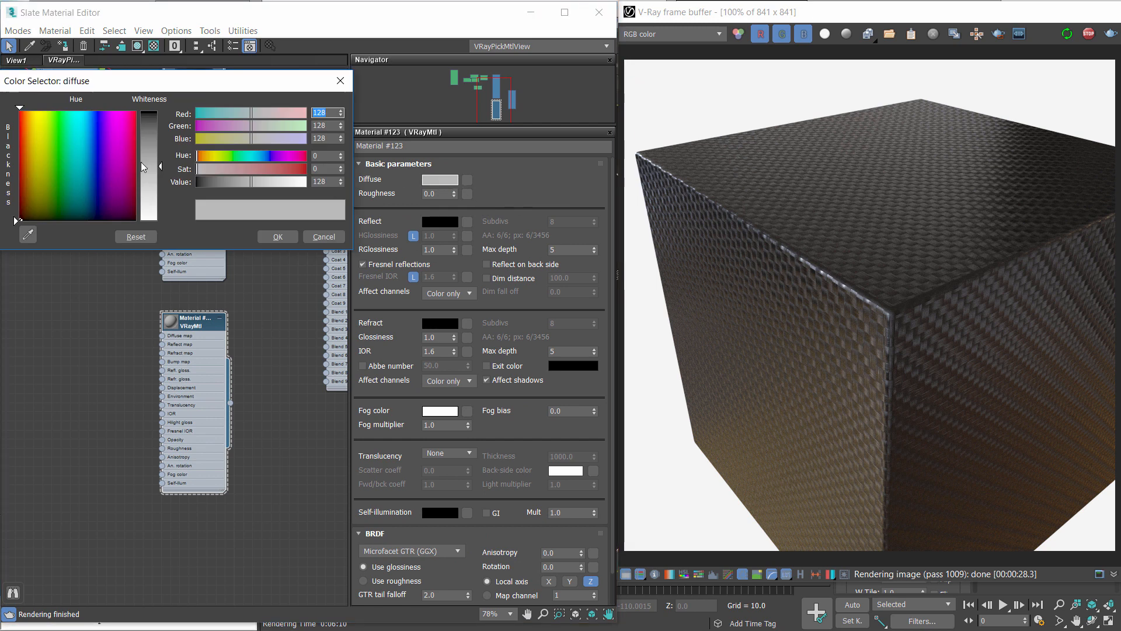
left_click_drag(252, 181, 196, 182)
left_click(275, 237)
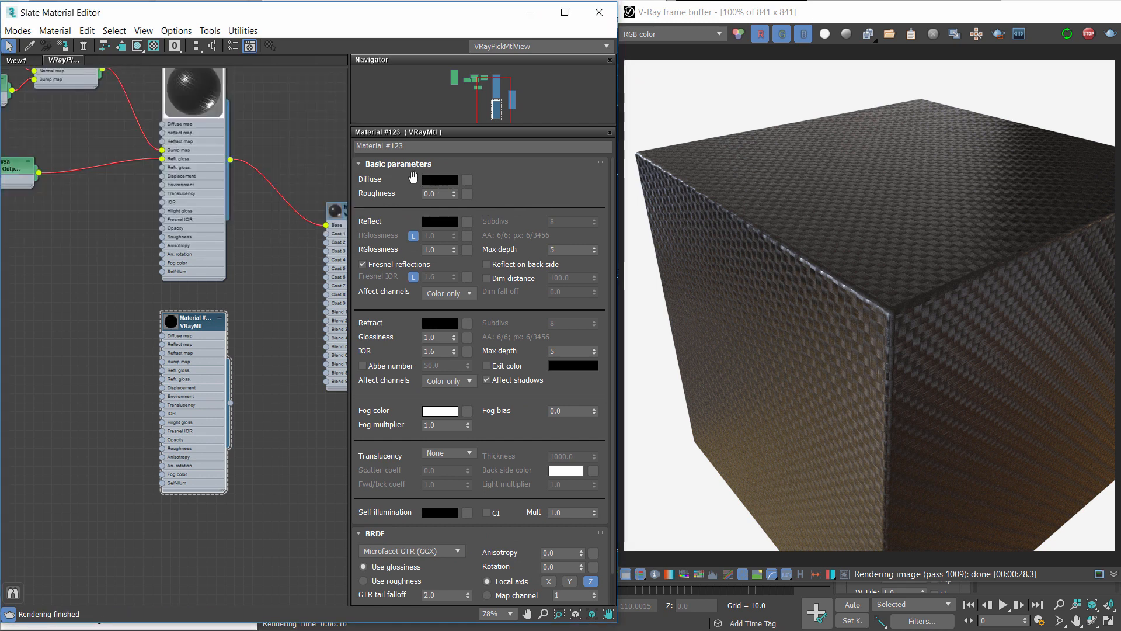
Turn off Fresnel reflections on the new VRayMtl and set its Reflect color to white
left_click(392, 264)
scroll(296, 286, "up", 4)
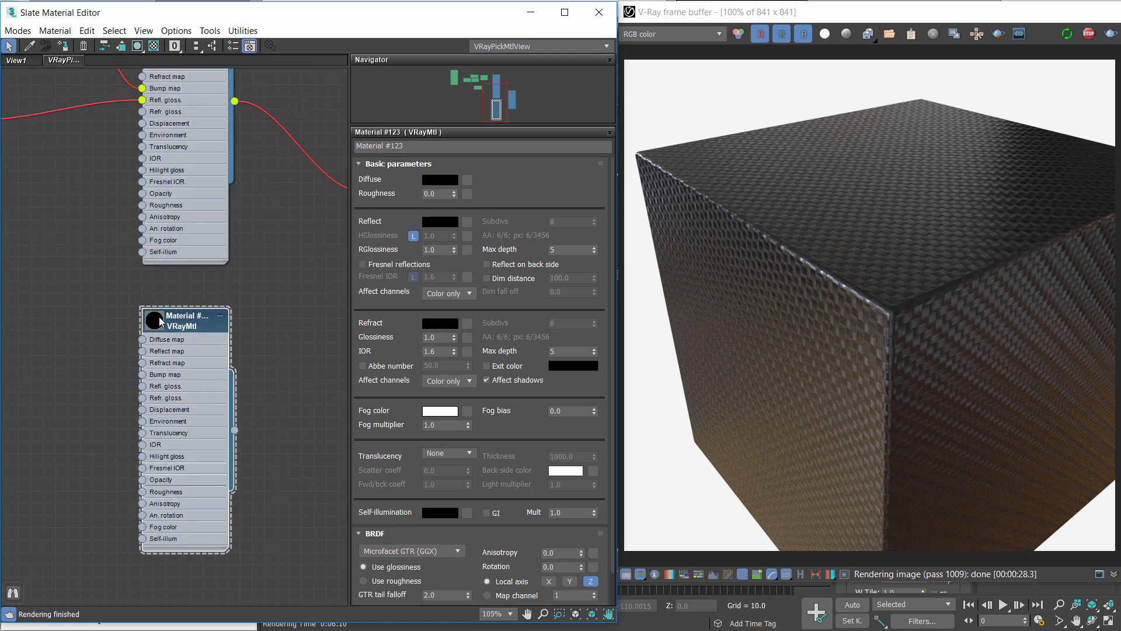
left_click(440, 222)
left_click_drag(130, 138, 130, 108)
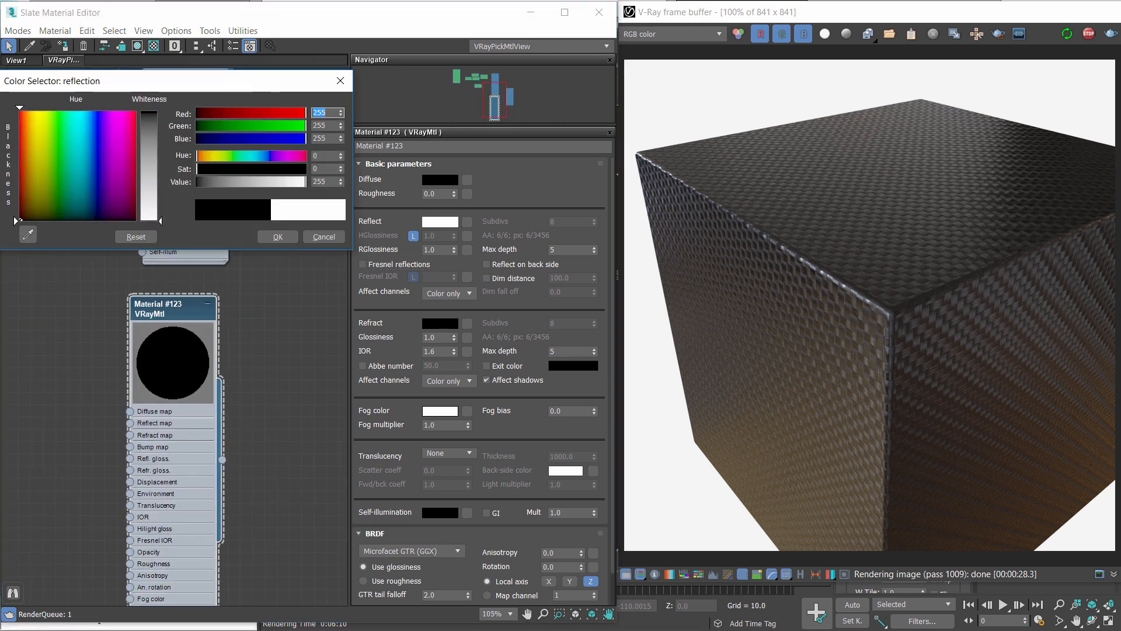
left_click(275, 237)
Place the 3DCollective_TexturePack01_Mask_0039_8K bitmap in the node graph beside the new VRayMtl
scroll(239, 368, "down", 4)
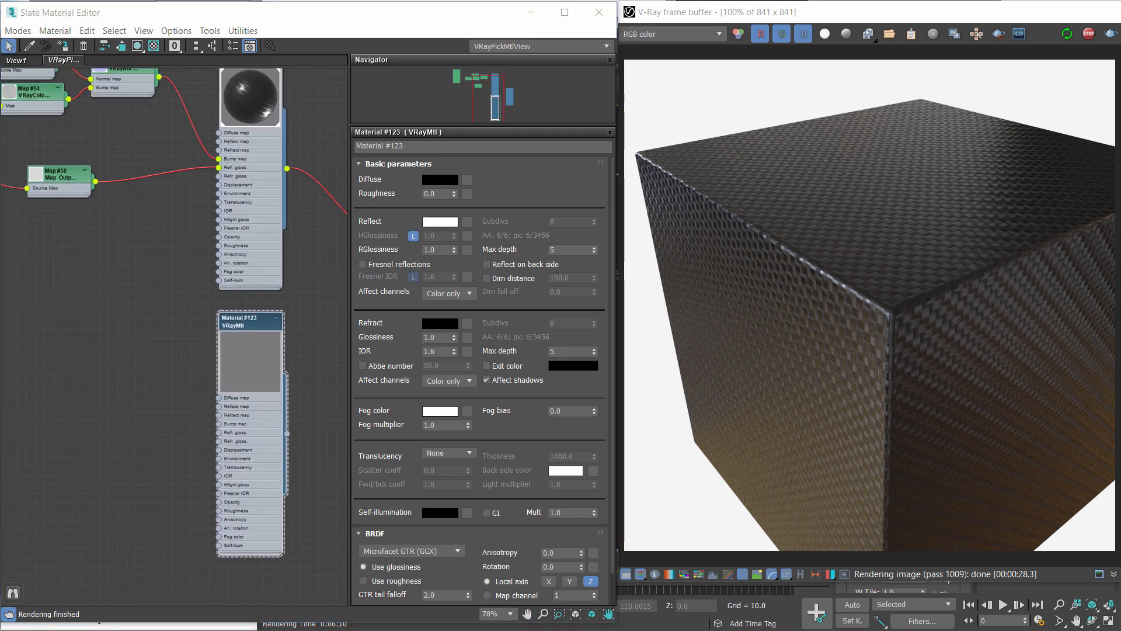
left_click_drag(161, 402, 236, 454)
double_click(92, 385)
scroll(122, 399, "up", 3)
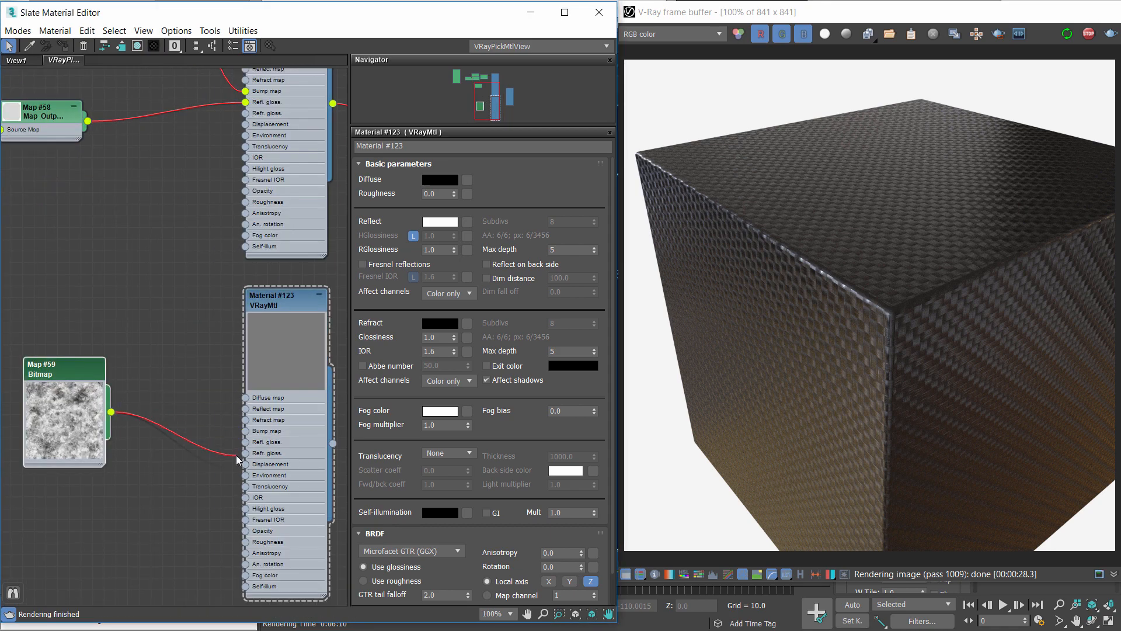
Add an Output map fed by the mask bitmap and connect it to the new VRayMtl's Refl. gloss. input
right_click(174, 399)
mouse_move(228, 449)
mouse_move(135, 448)
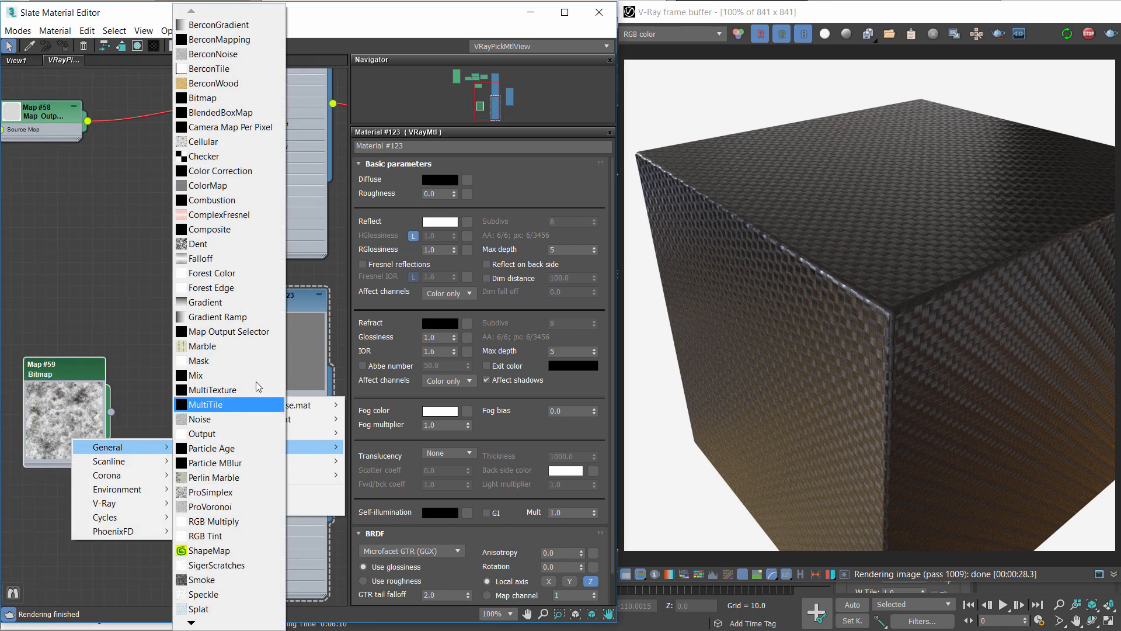
left_click(227, 435)
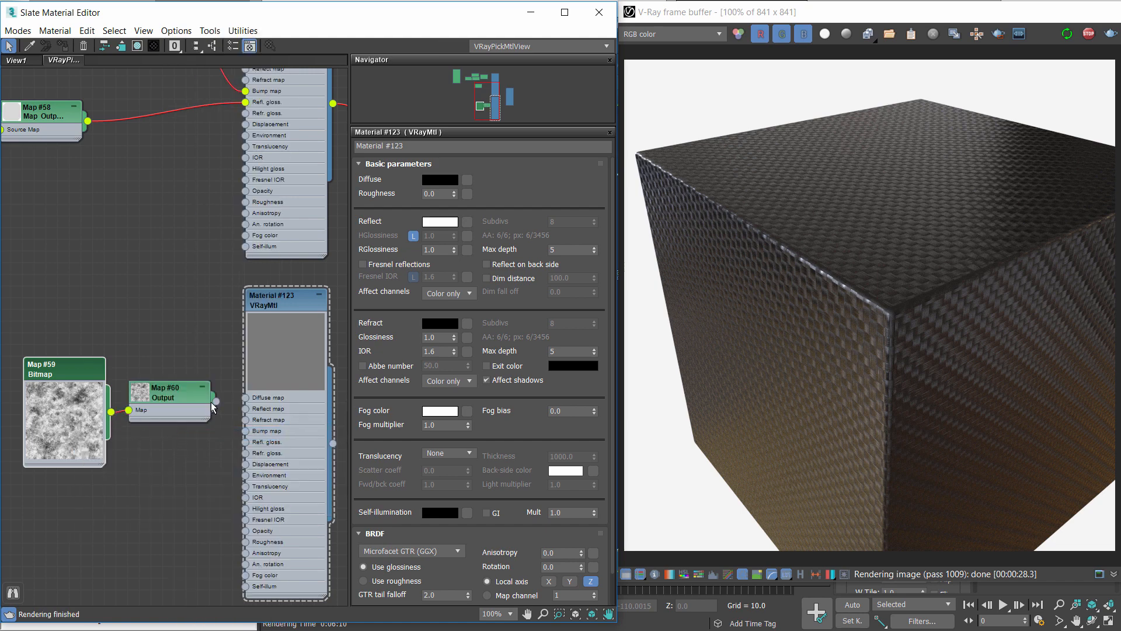
left_click_drag(216, 401, 246, 444)
left_click_drag(64, 368, 5, 368)
left_click_drag(170, 393, 123, 439)
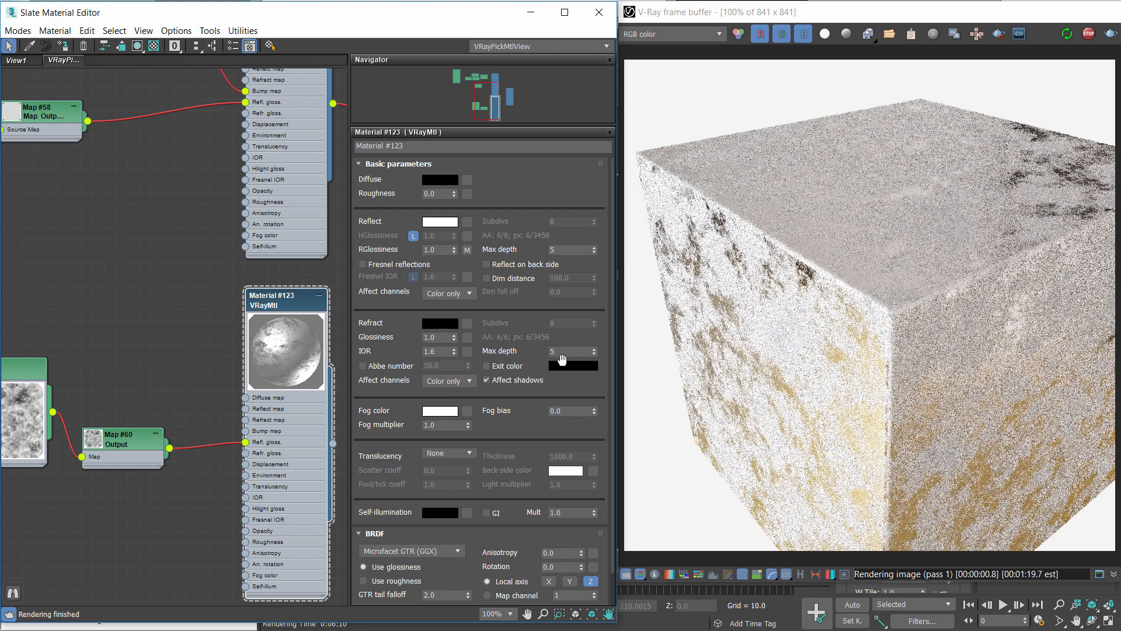
Enable the Output map's color map and set its curve to start at 0.8 and end at 0.9
double_click(130, 440)
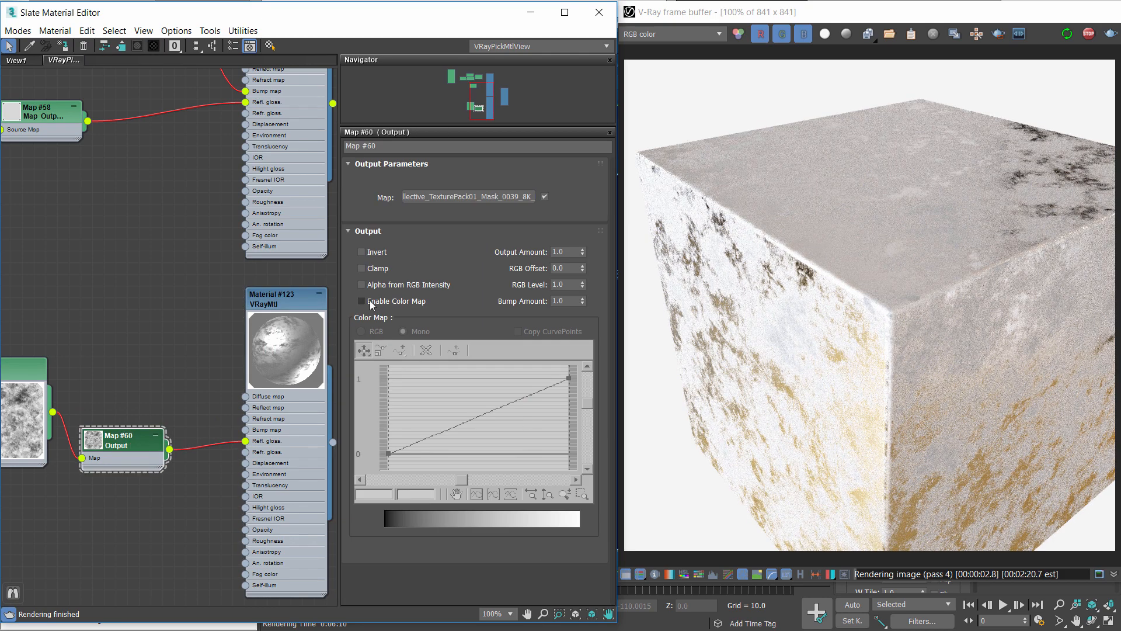
left_click(361, 301)
left_click_drag(388, 453, 382, 409)
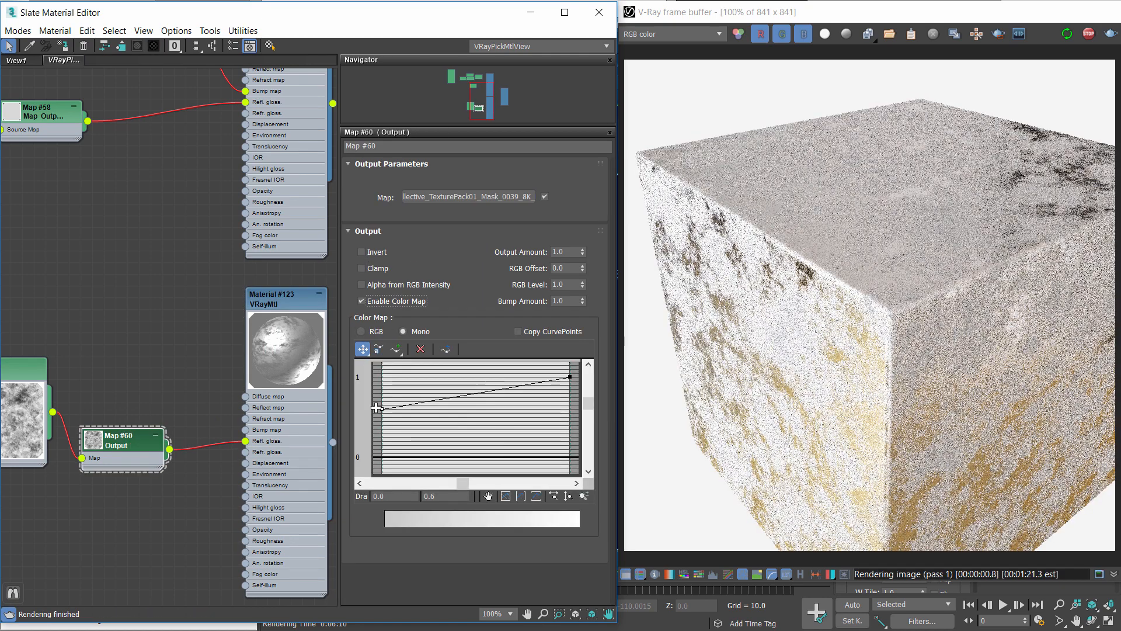
left_click(570, 377)
left_click_drag(453, 496, 349, 496)
type("0.9")
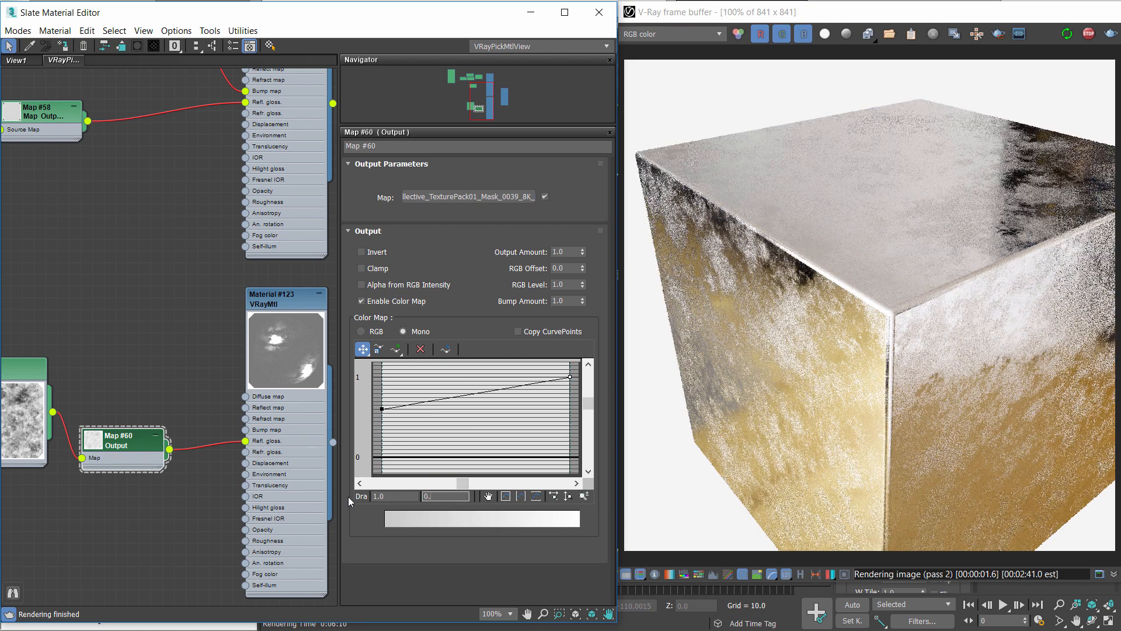
key("Return")
left_click_drag(382, 409, 382, 392)
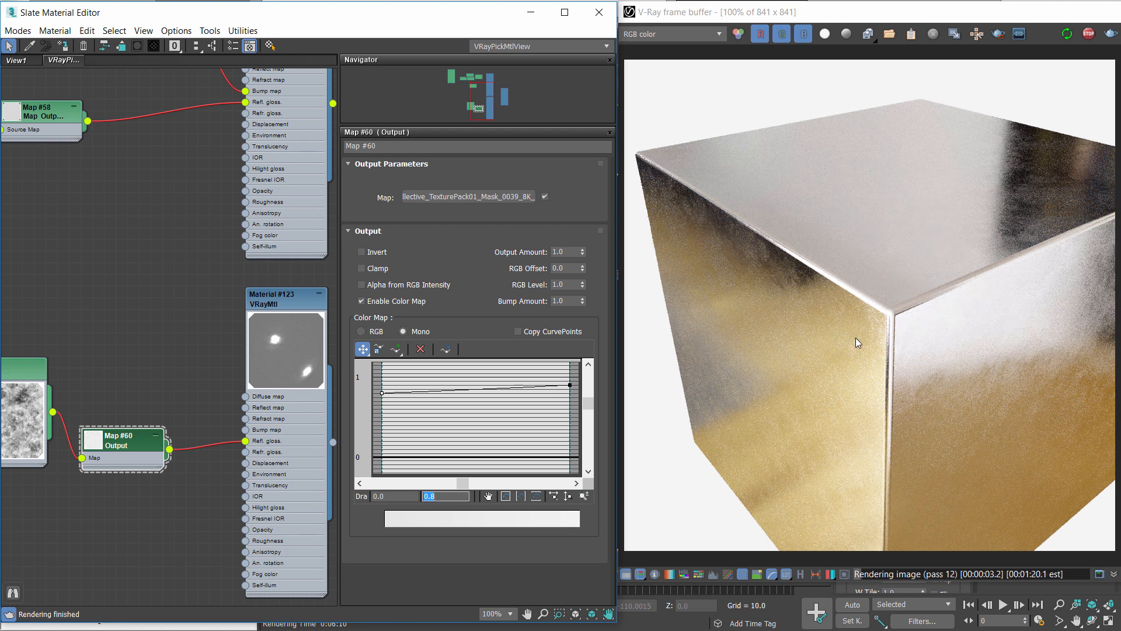
Add the 3DCollective_TexturePack01_Mask_0050_8K.jpg bitmap, connect it to the Output map in place of the first mask, and set its filtering to None
scroll(247, 365, "down", 1)
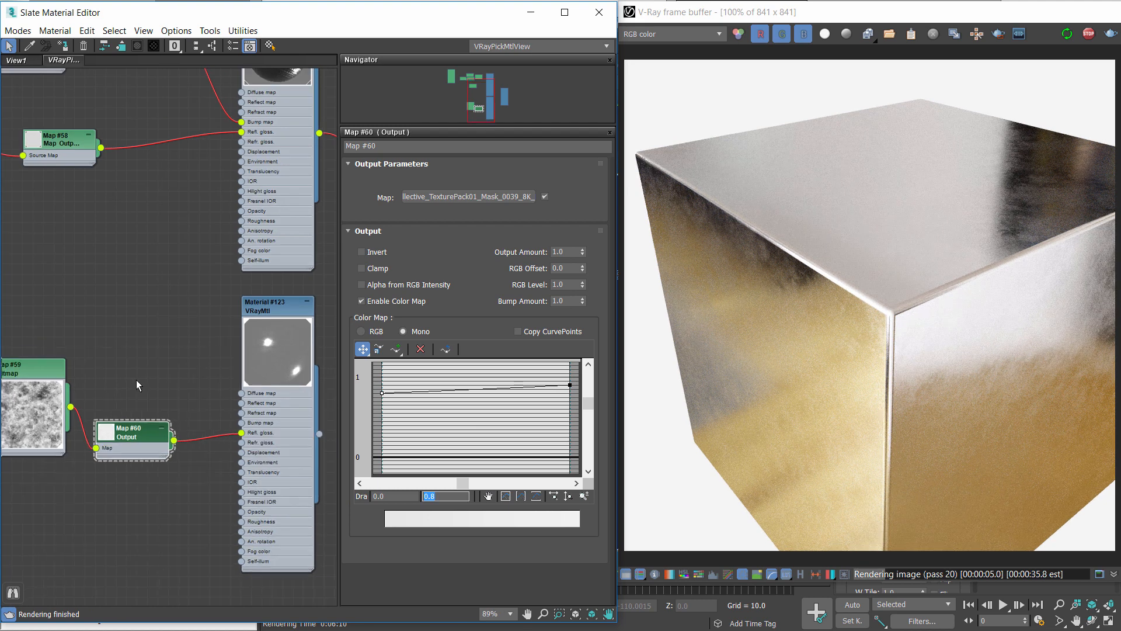
middle_click_drag(135, 380, 117, 328)
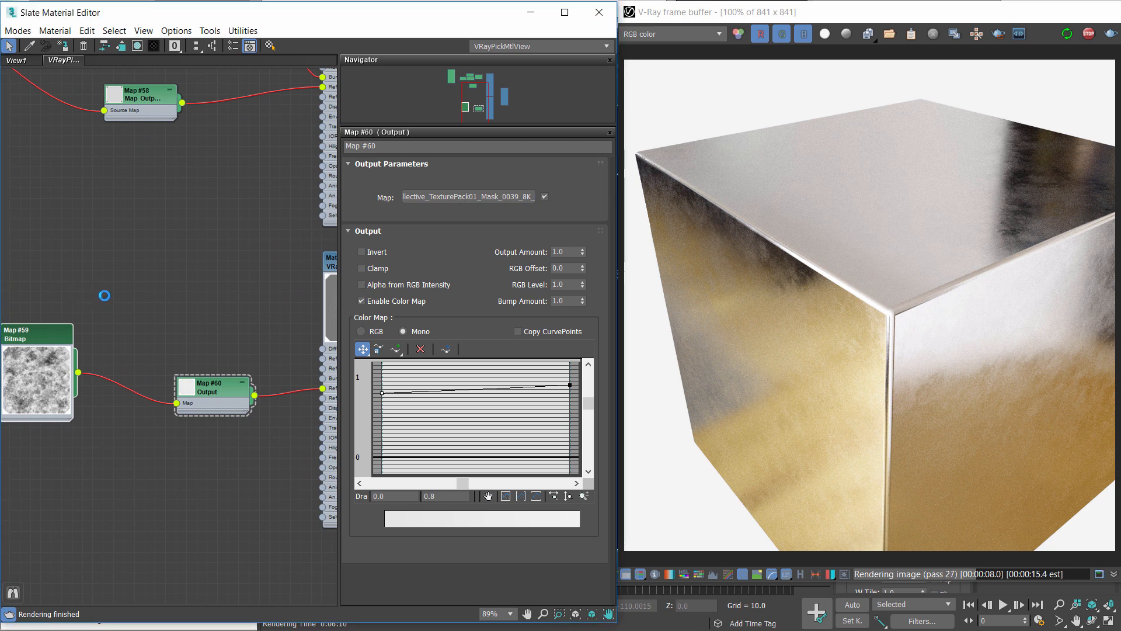
double_click(56, 279)
left_click_drag(56, 279, 15, 218)
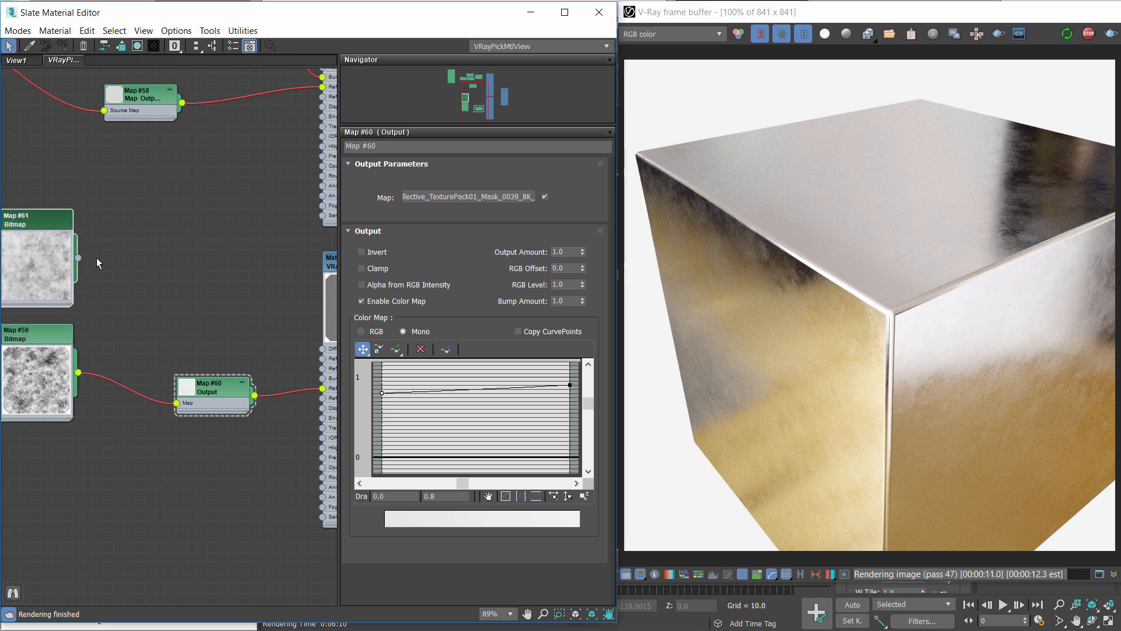
left_click_drag(78, 257, 176, 402)
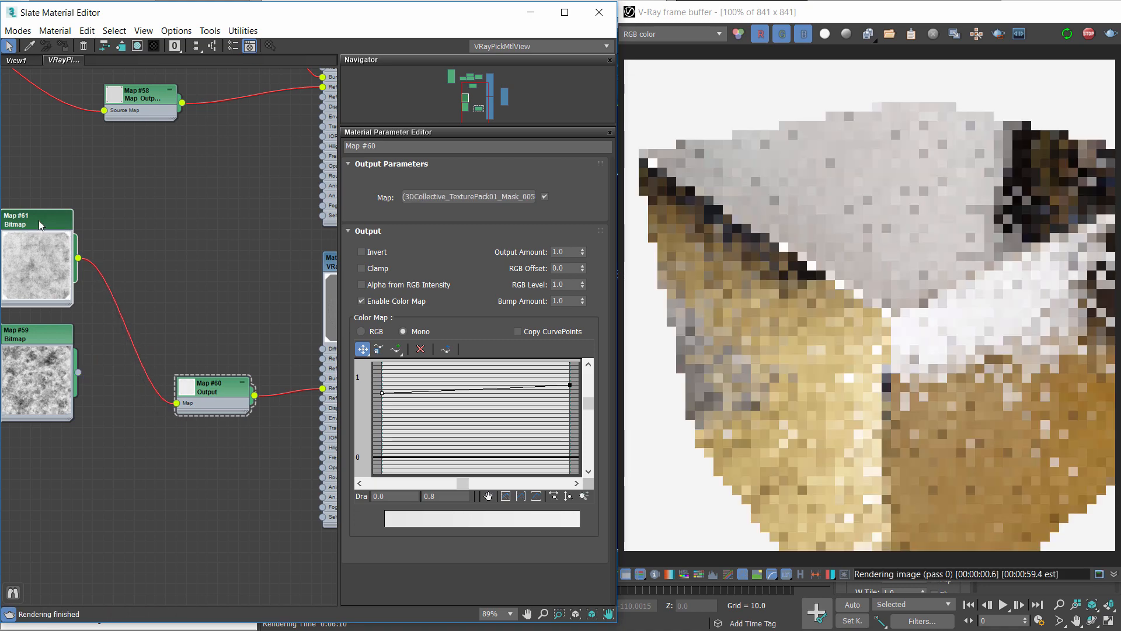
double_click(38, 220)
left_click(394, 422)
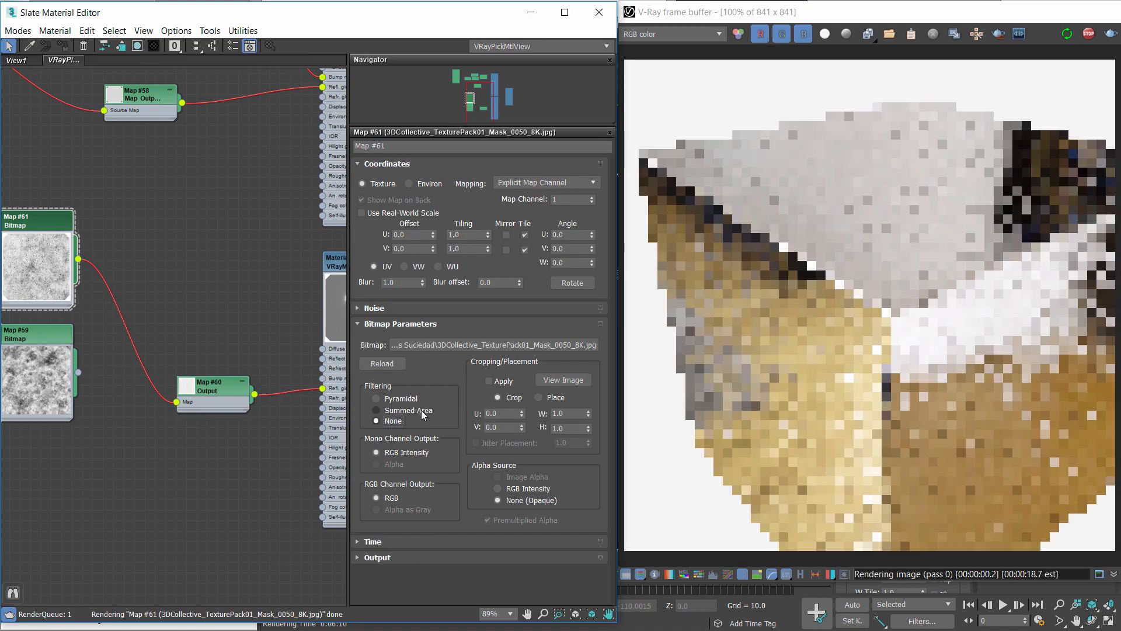
Lower the start point of the Output map's color curve to 0.7 and examine the reflections in the render
double_click(221, 385)
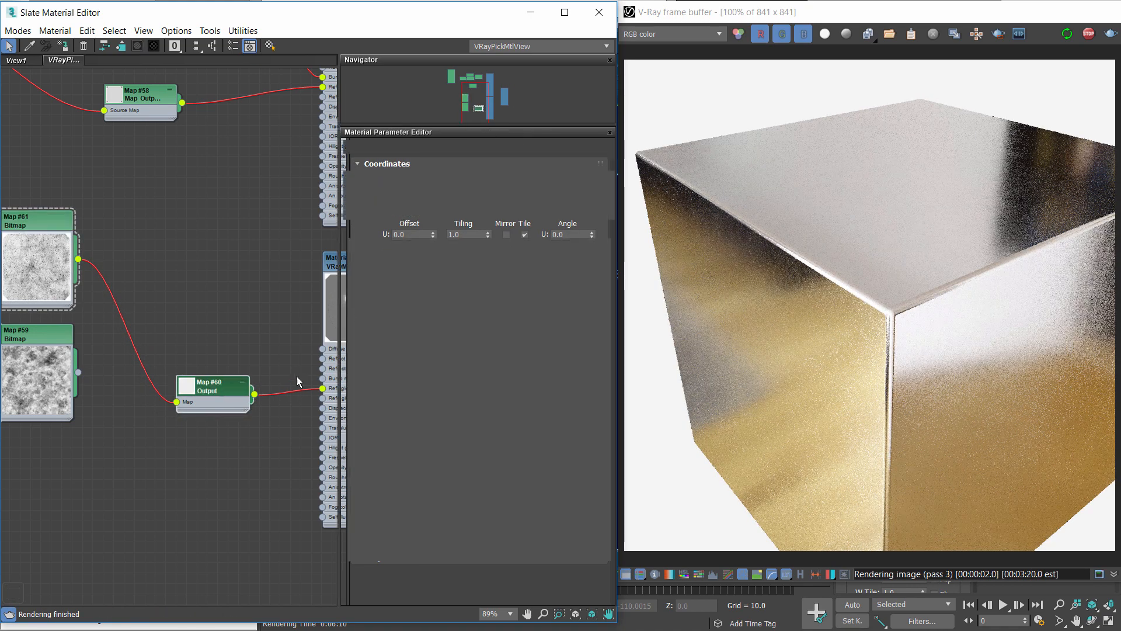
left_click_drag(382, 404, 382, 401)
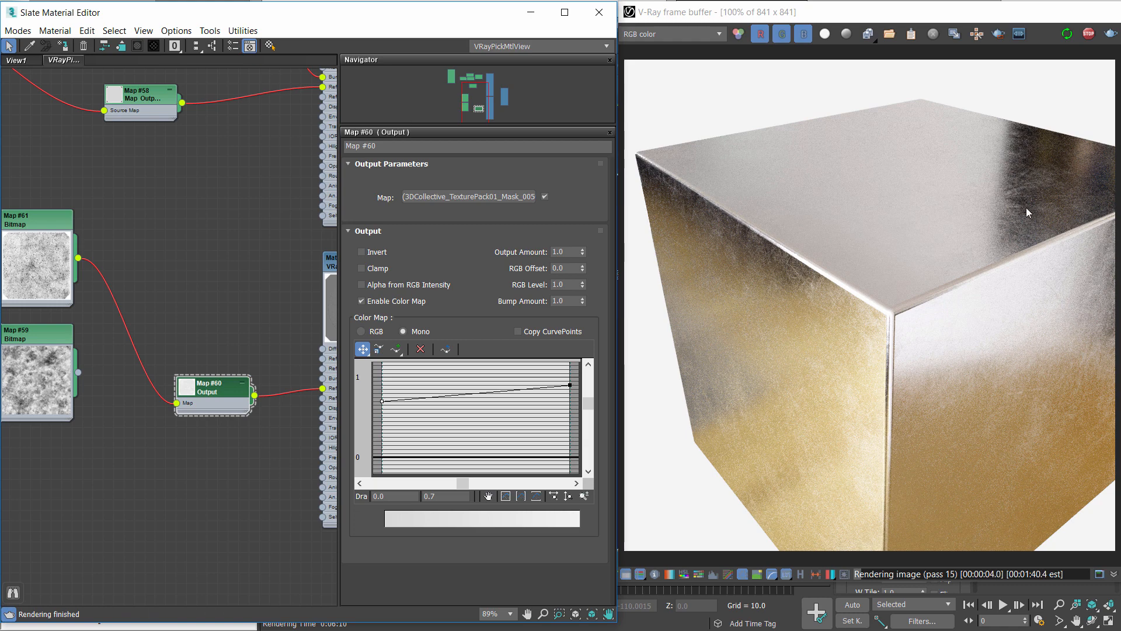
scroll(1025, 208, "up", 1)
middle_click_drag(1071, 173, 915, 208)
scroll(895, 236, "down", 1)
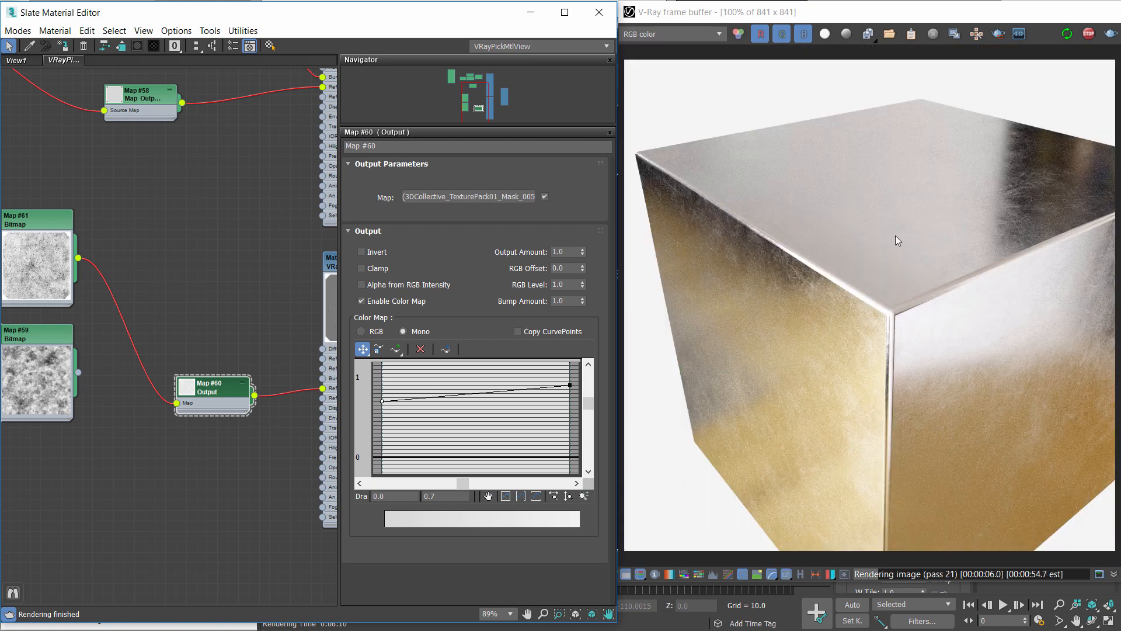
Delete the unused Mask_0039 bitmap and move the Mask_0050 bitmap into its place
left_click(38, 352)
key("Delete")
left_click_drag(35, 220, 45, 334)
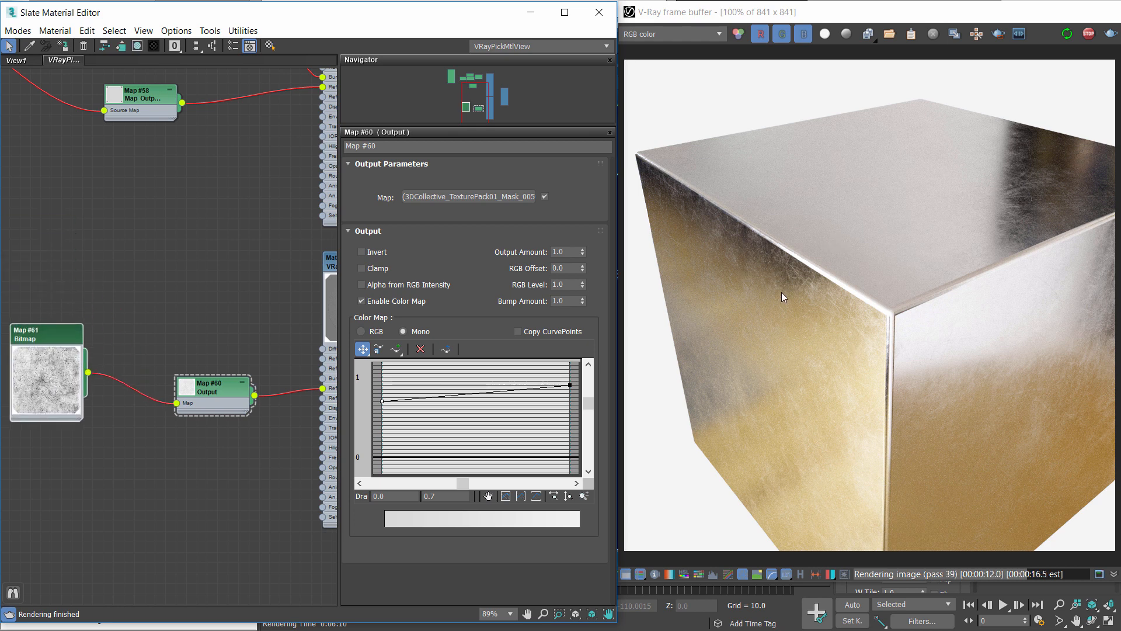
Connect the reflective VRayMtl to the Coat 1 input of the VRayBlendMtl
scroll(782, 295, "down", 1)
scroll(803, 331, "up", 1)
scroll(199, 371, "down", 2)
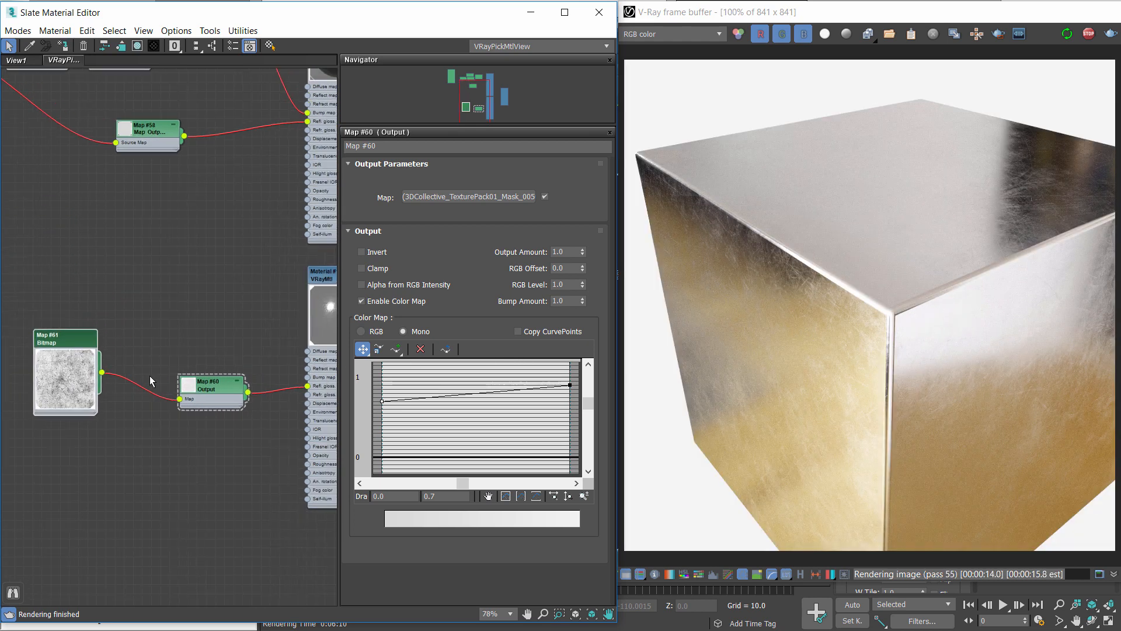
middle_click_drag(151, 380, 90, 386)
middle_click_drag(196, 295, 117, 315)
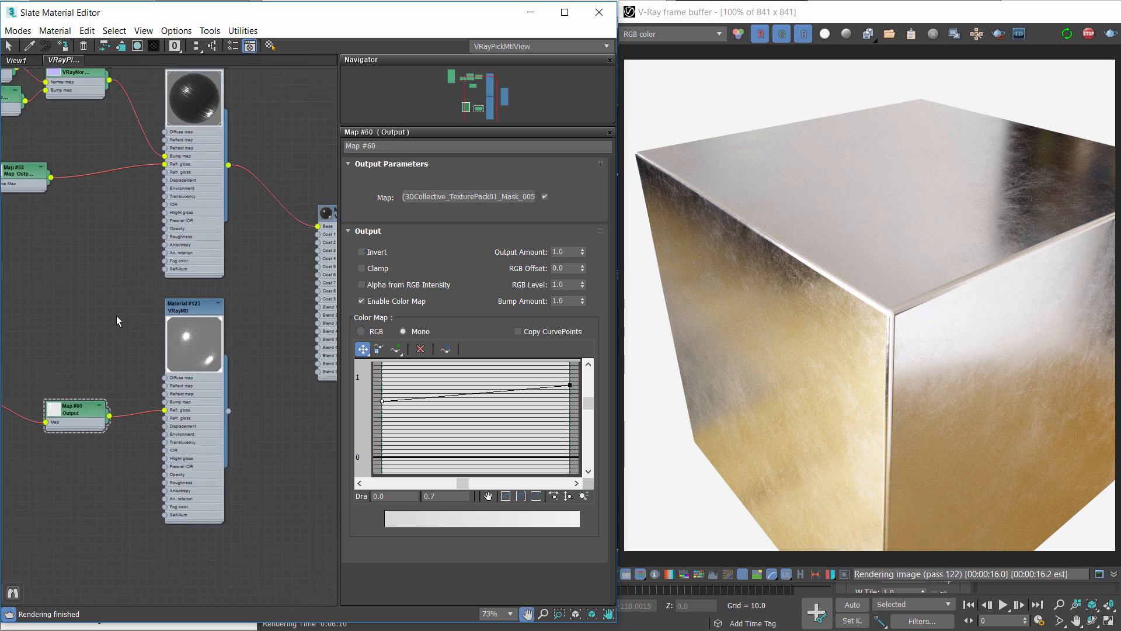
scroll(189, 244, "down", 1)
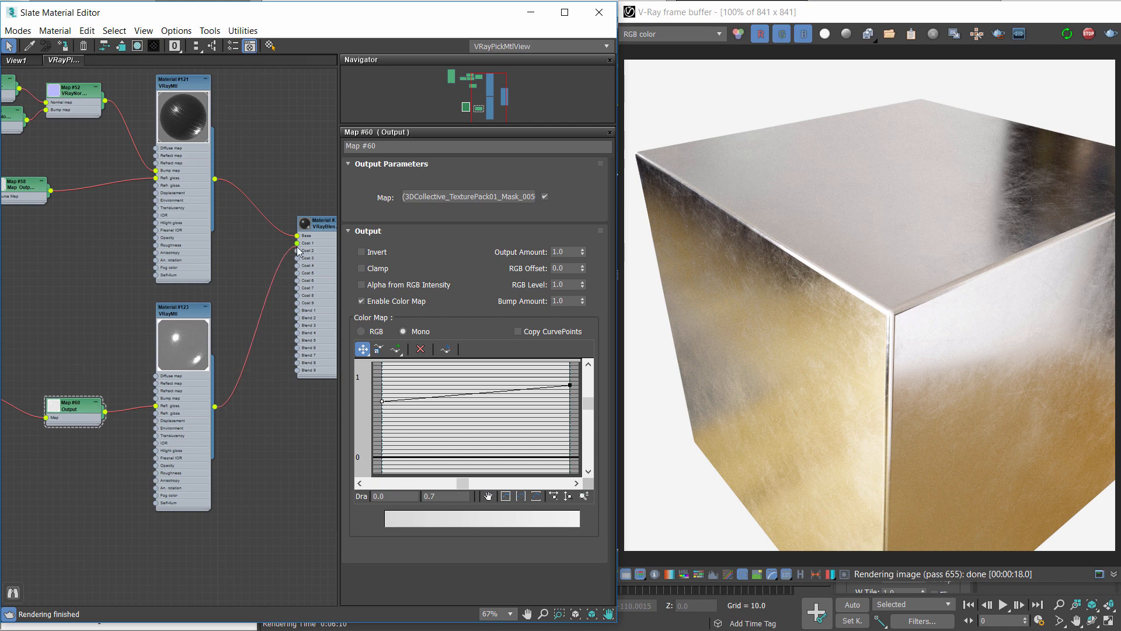
scroll(208, 350, "down", 1)
Add a Falloff map below the coat material, with type Fresnel and an Index of Refraction of 1.47
right_click(221, 466)
mouse_move(252, 513)
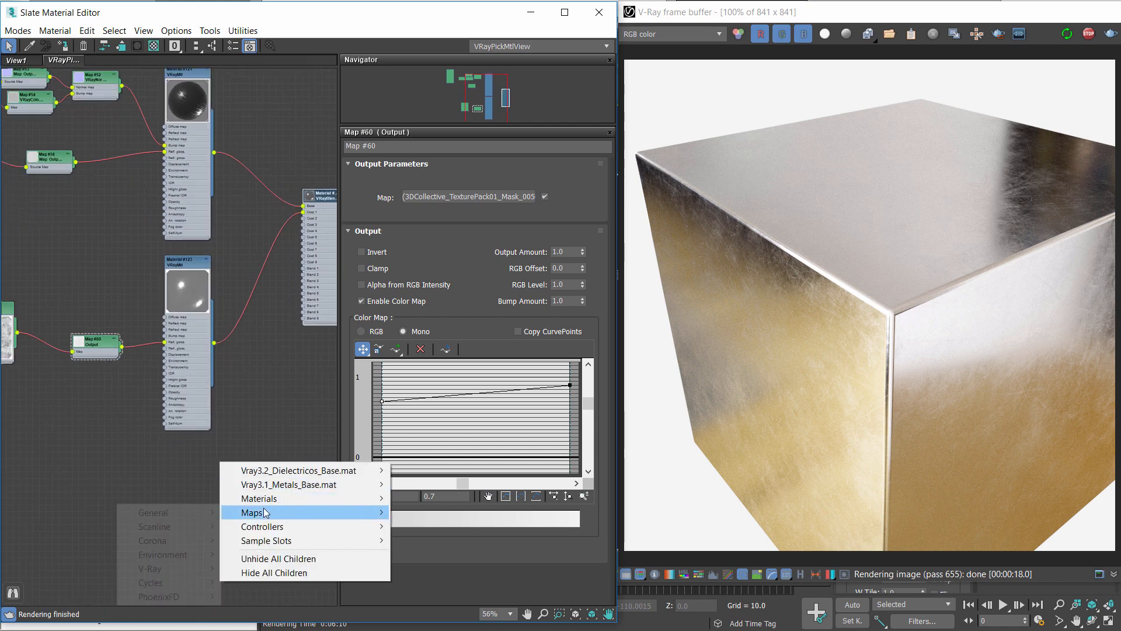
mouse_move(174, 512)
left_click(34, 258)
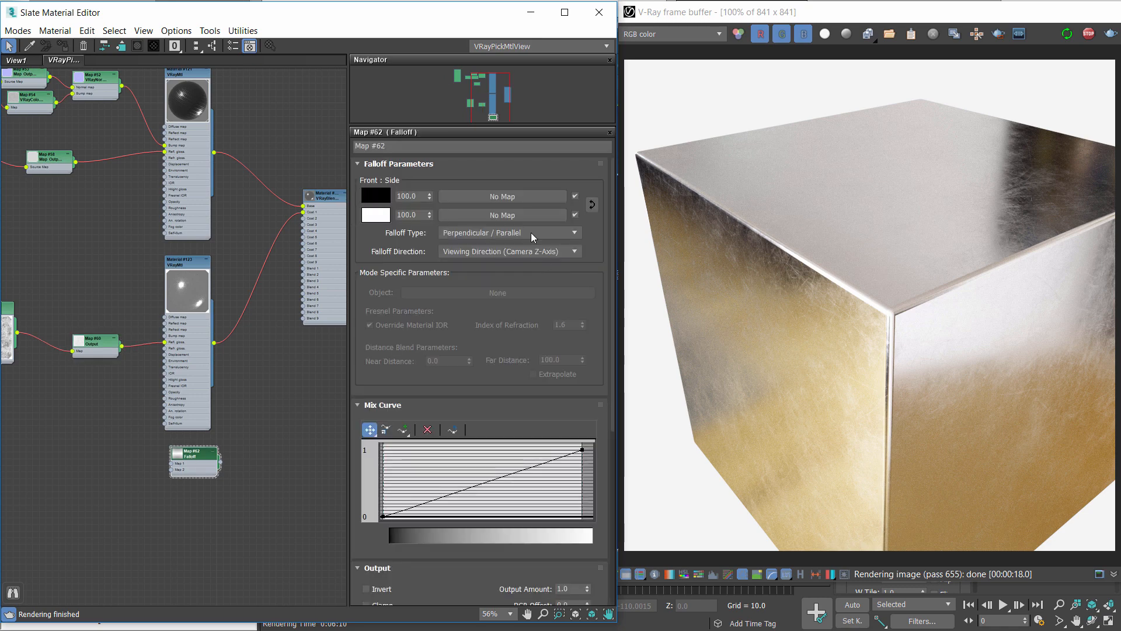
left_click(530, 233)
left_click(487, 263)
left_click(561, 325)
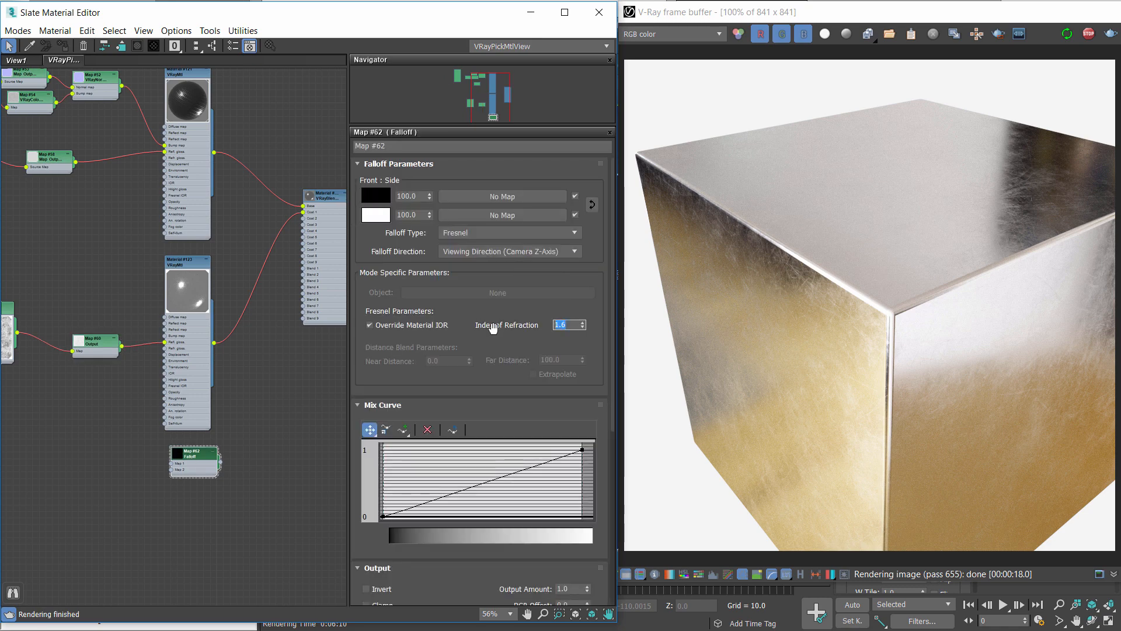
type("1.47")
Connect the Falloff map to the VRayBlendMtl's Blend 1 input, assign the blend material to the cube, and align the VRayMtl nodes
left_click_drag(220, 461, 304, 268)
left_click(64, 47)
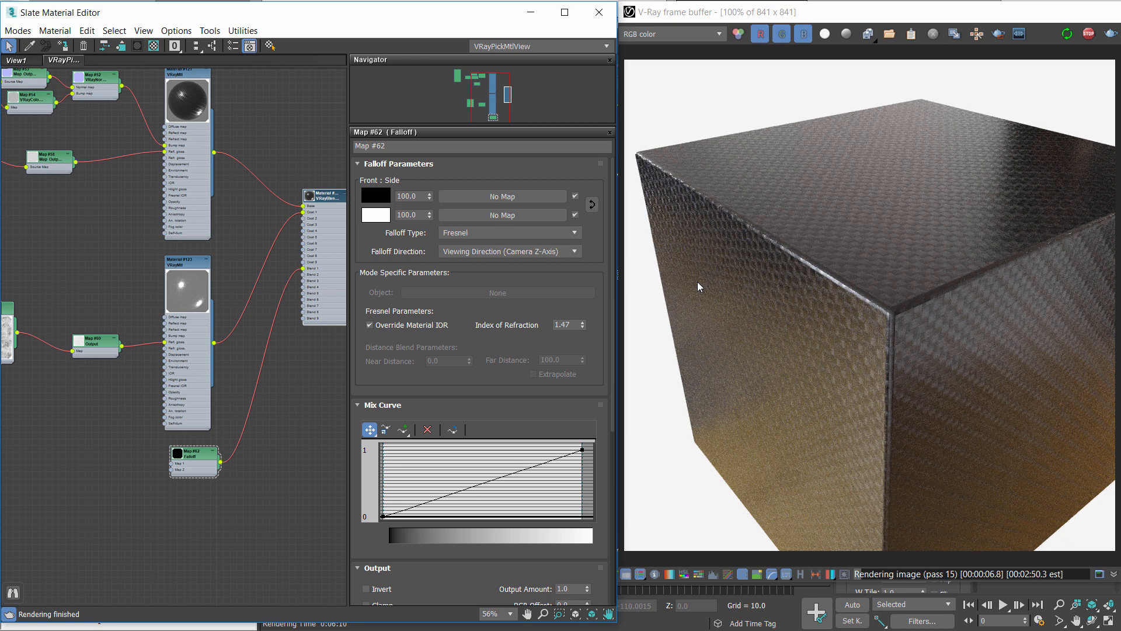
middle_click_drag(180, 80, 232, 121)
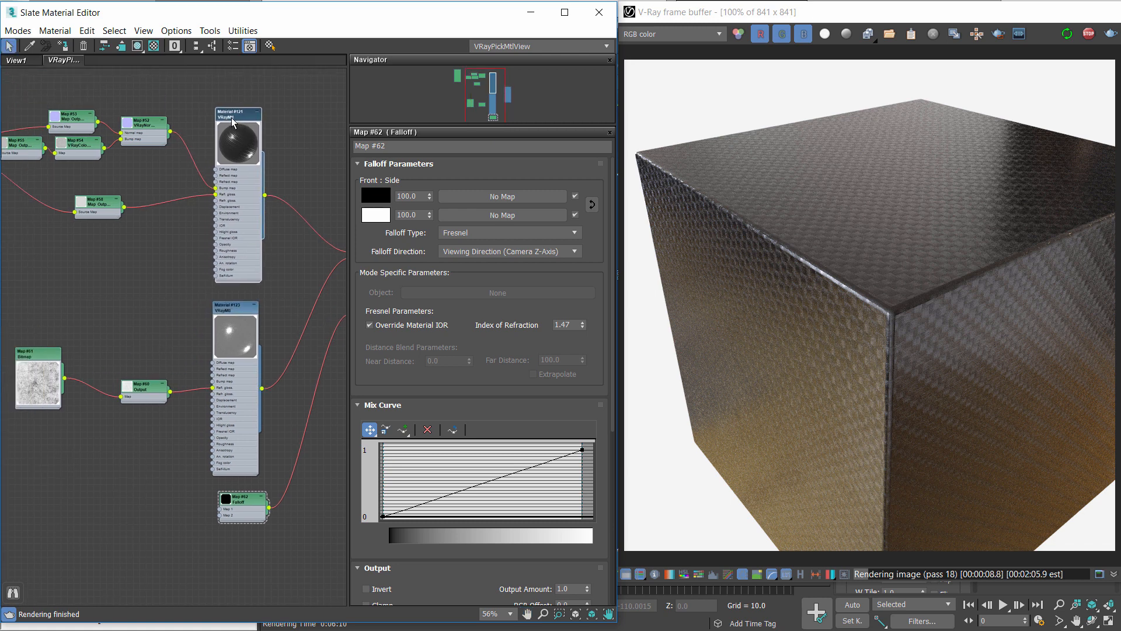
left_click_drag(232, 121, 229, 123)
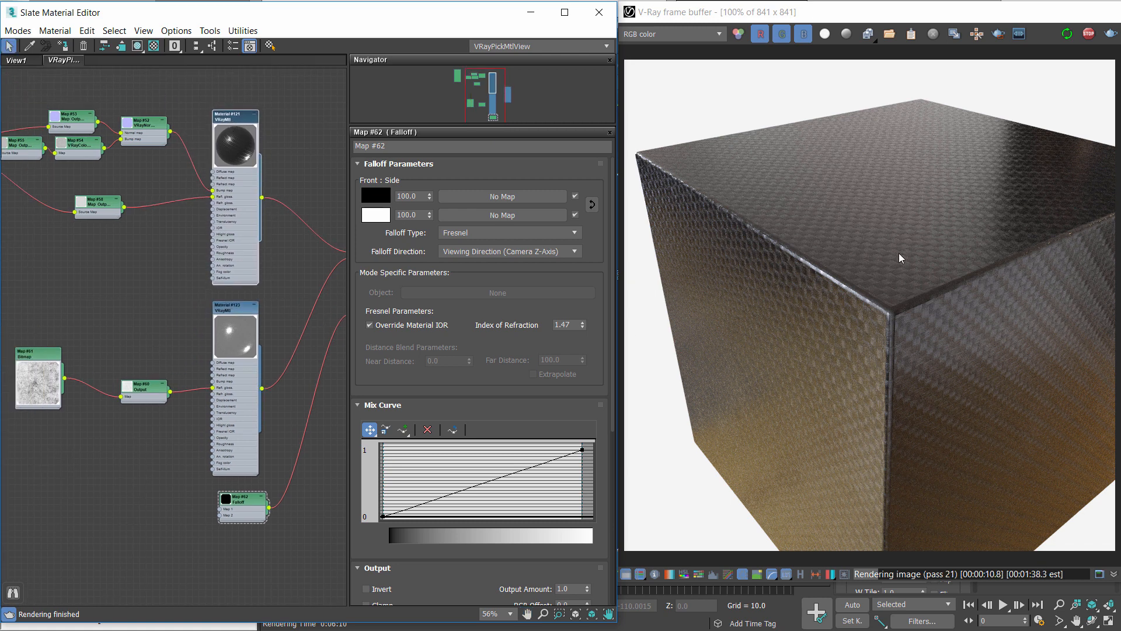
left_click_drag(248, 342, 255, 342)
Set the end point of the coat glossiness Output map's color curve to 0.95
double_click(135, 390)
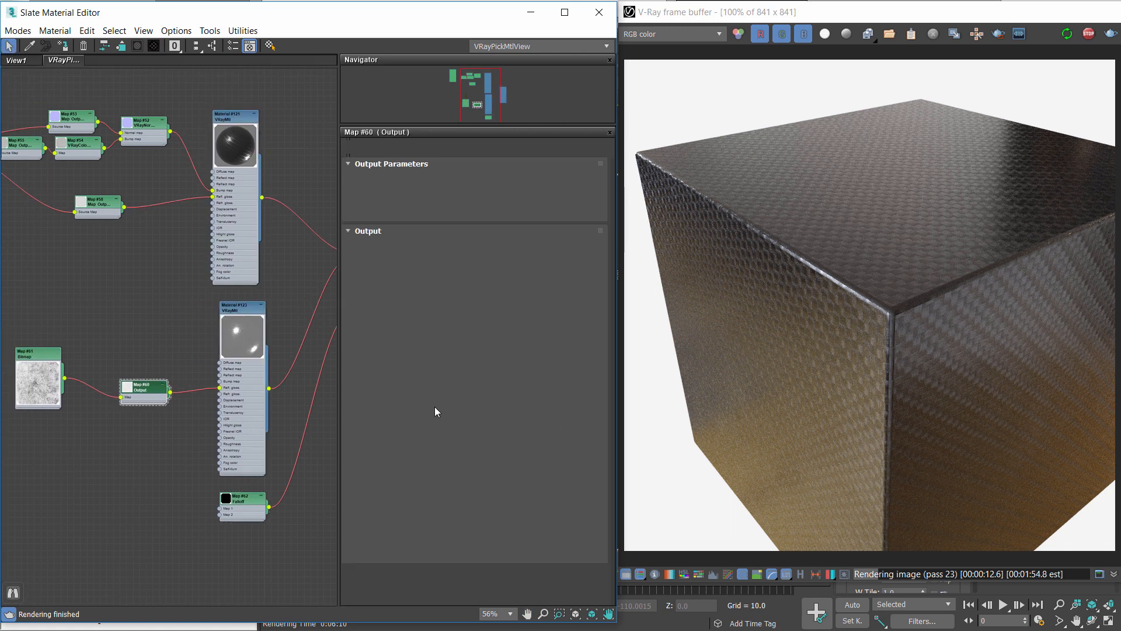
left_click_drag(440, 495, 374, 493)
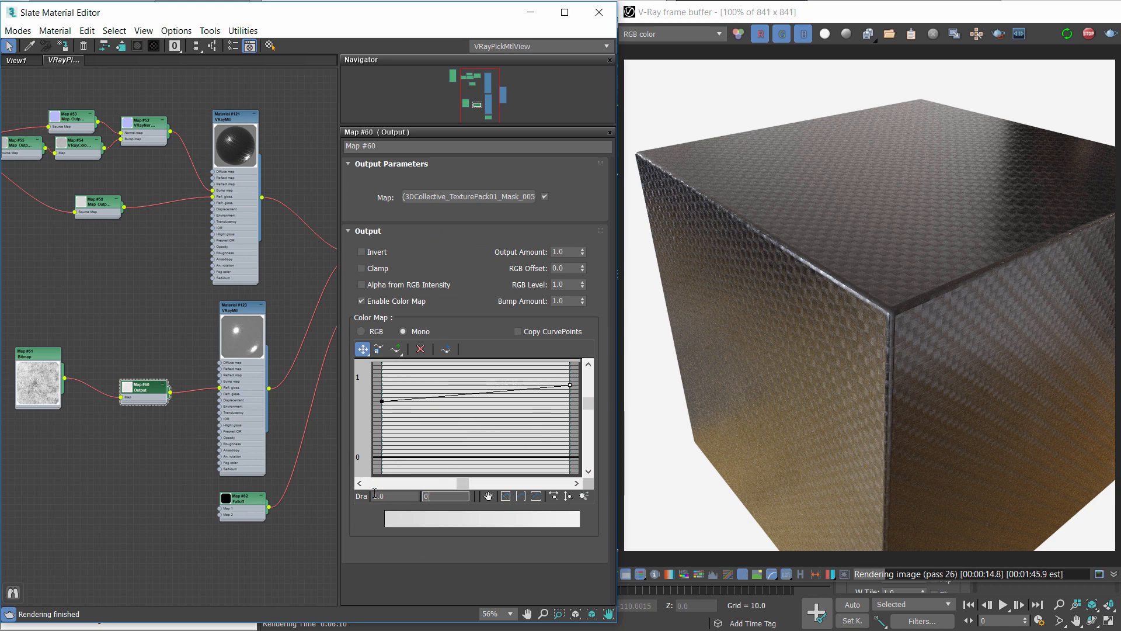
type("0.85")
key("Return")
type("0.9")
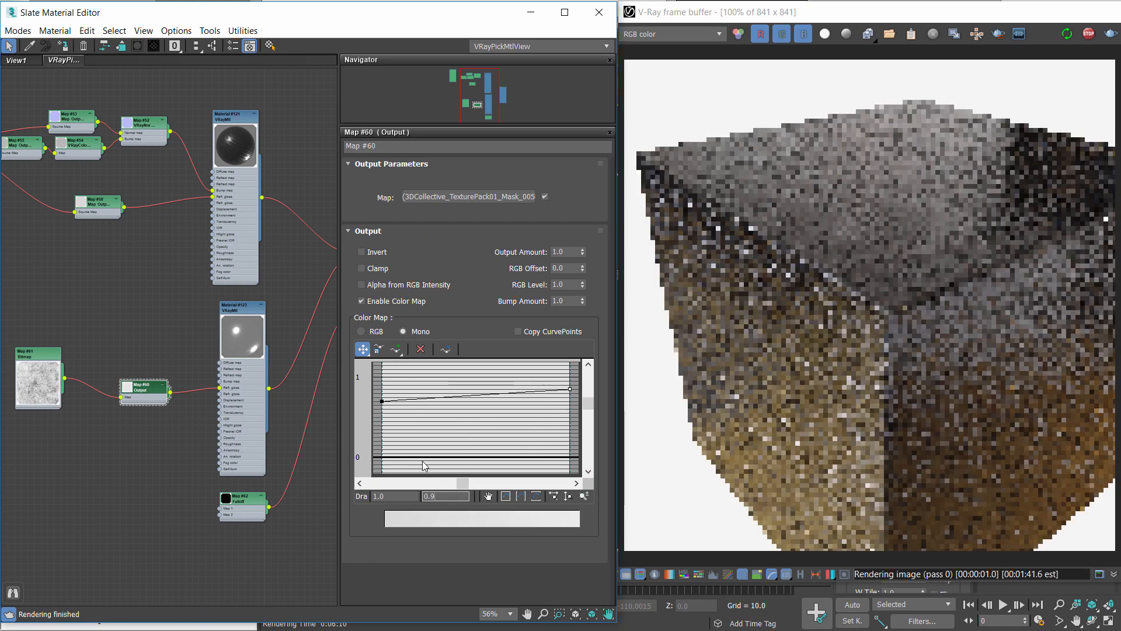
type("5")
key("Return")
Raise the start point of the coat glossiness Output curve to 0.75
left_click_drag(418, 426, 358, 378)
left_click_drag(440, 495, 357, 487)
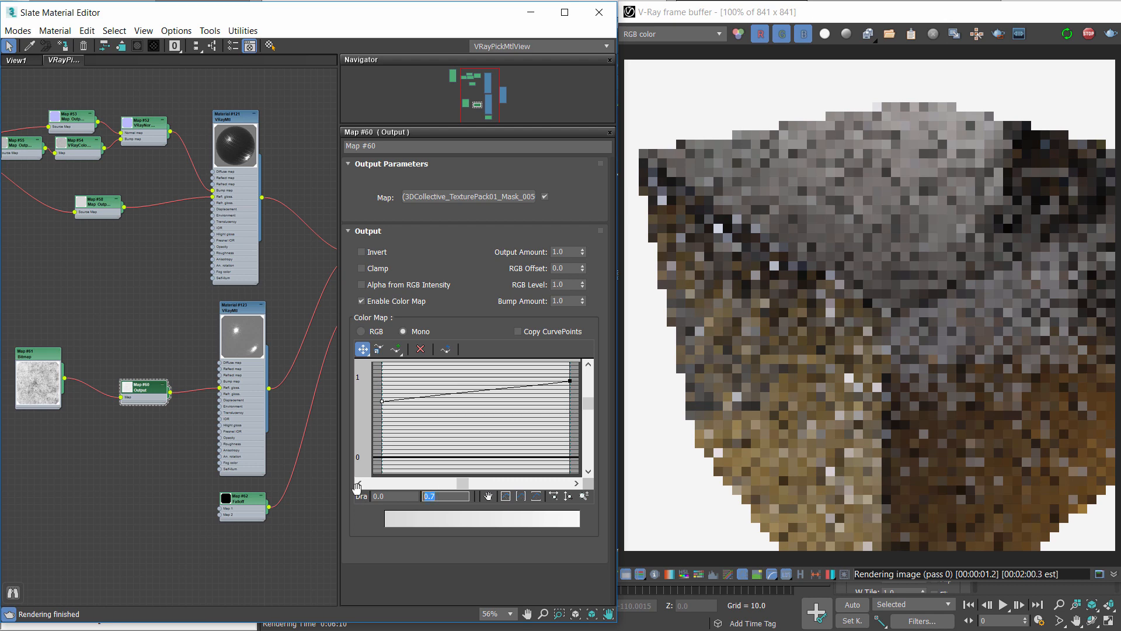
type("0.75")
key("Return")
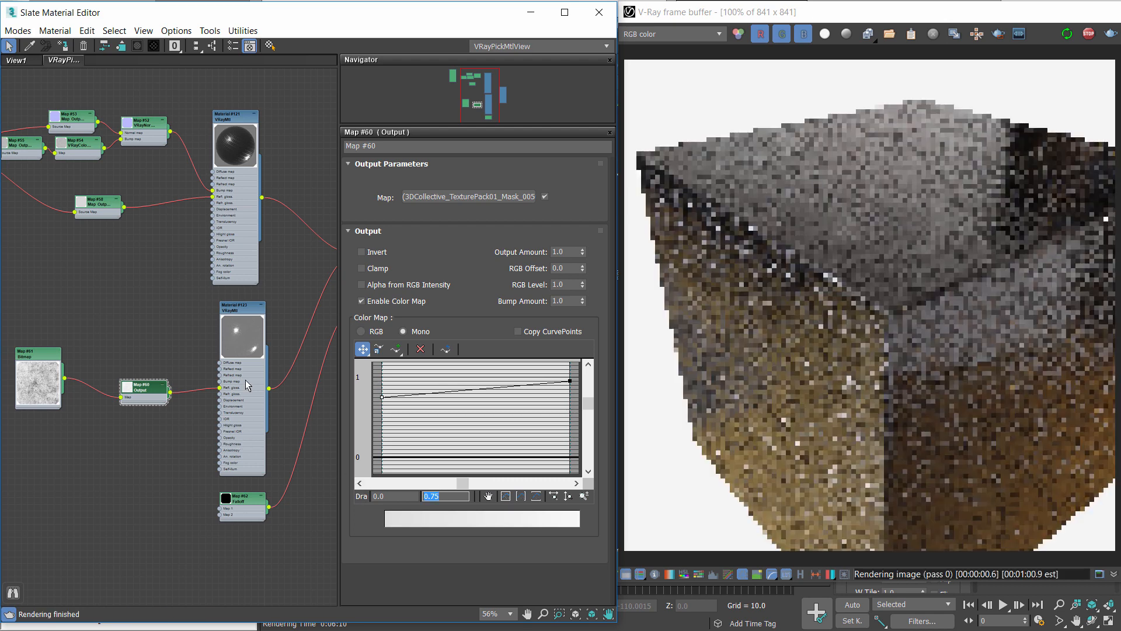
Move the coat VRayMtl and the Falloff map slightly closer to the Output map
left_click_drag(252, 349, 239, 342)
left_click_drag(243, 498, 229, 485)
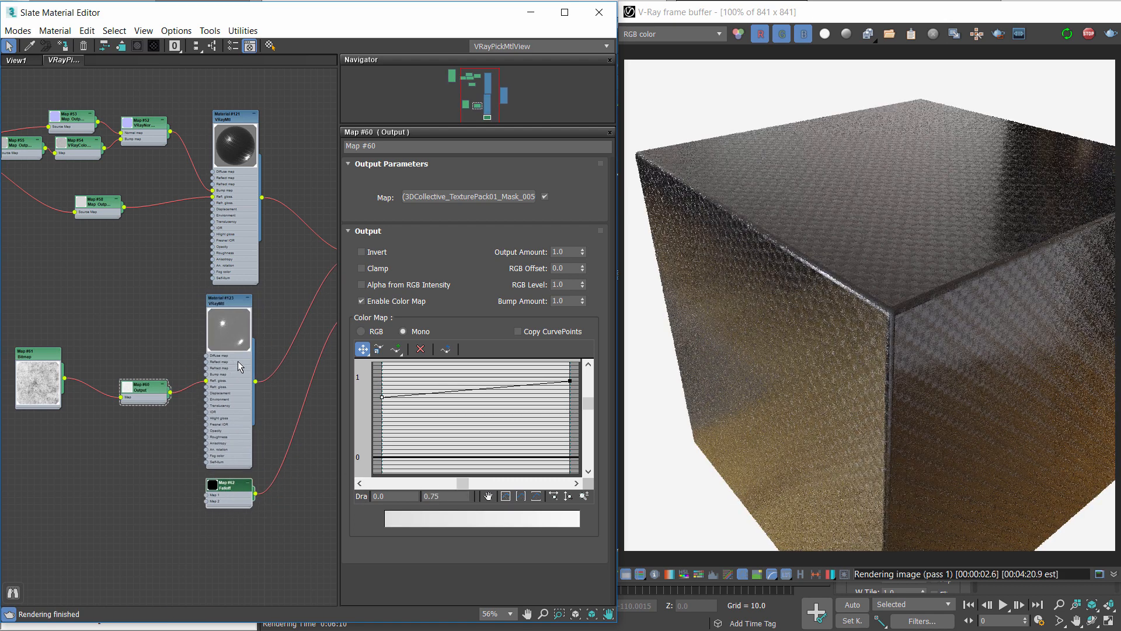
Align the coat VRayMtl under the base VRayMtl and inspect the cube's carbon fibre from several angles and distances
left_click_drag(239, 367, 245, 366)
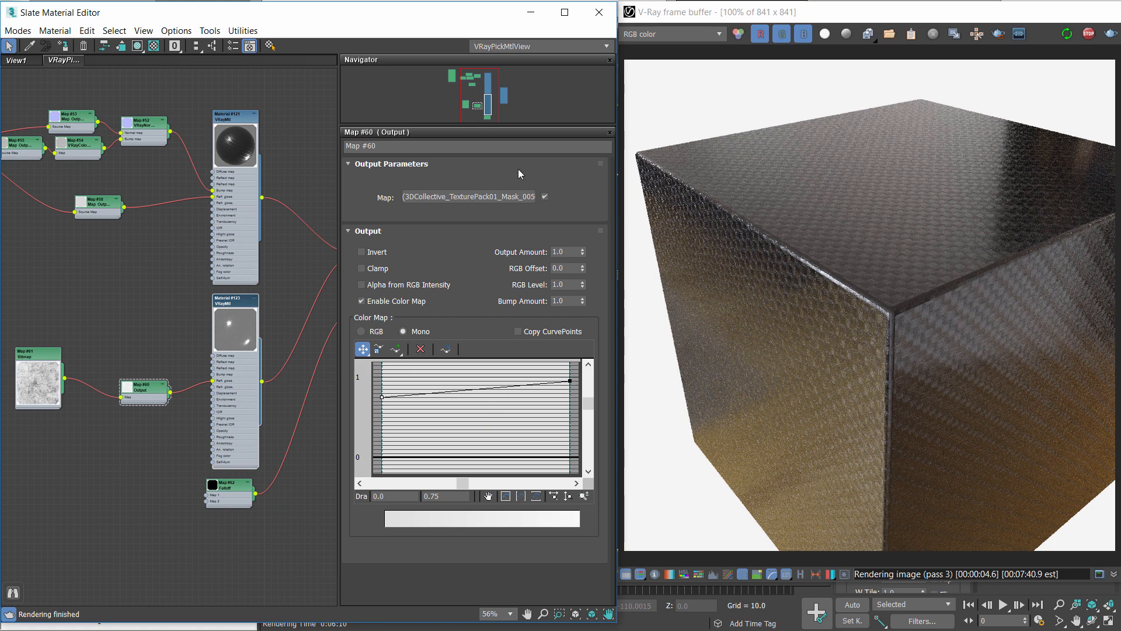
left_click(599, 12)
scroll(462, 285, "down", 6)
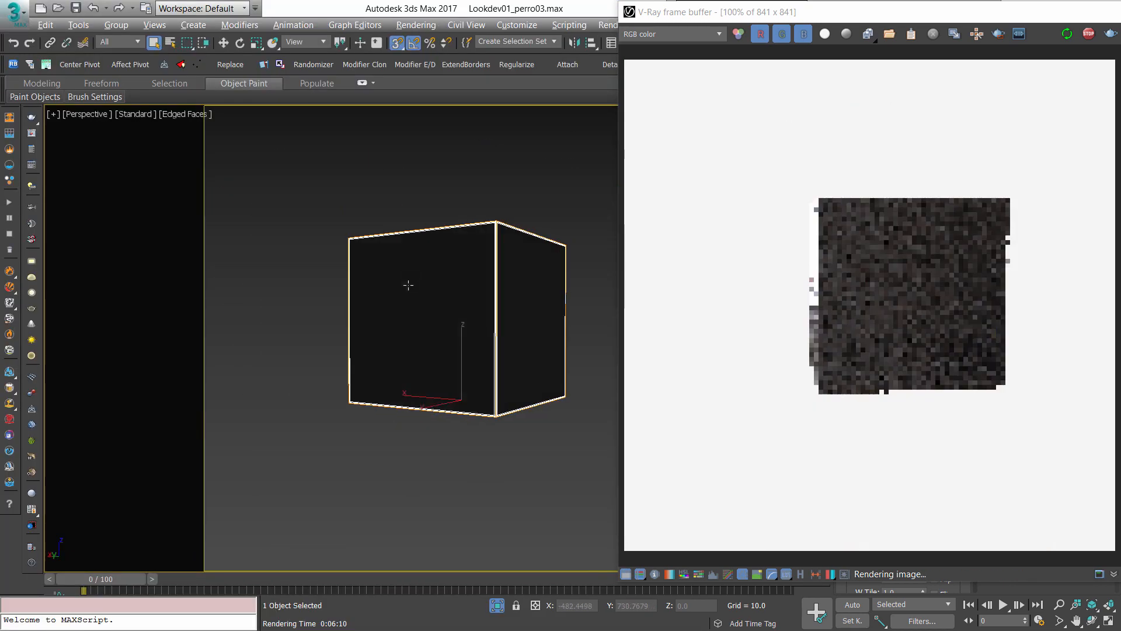
scroll(479, 282, "up", 2)
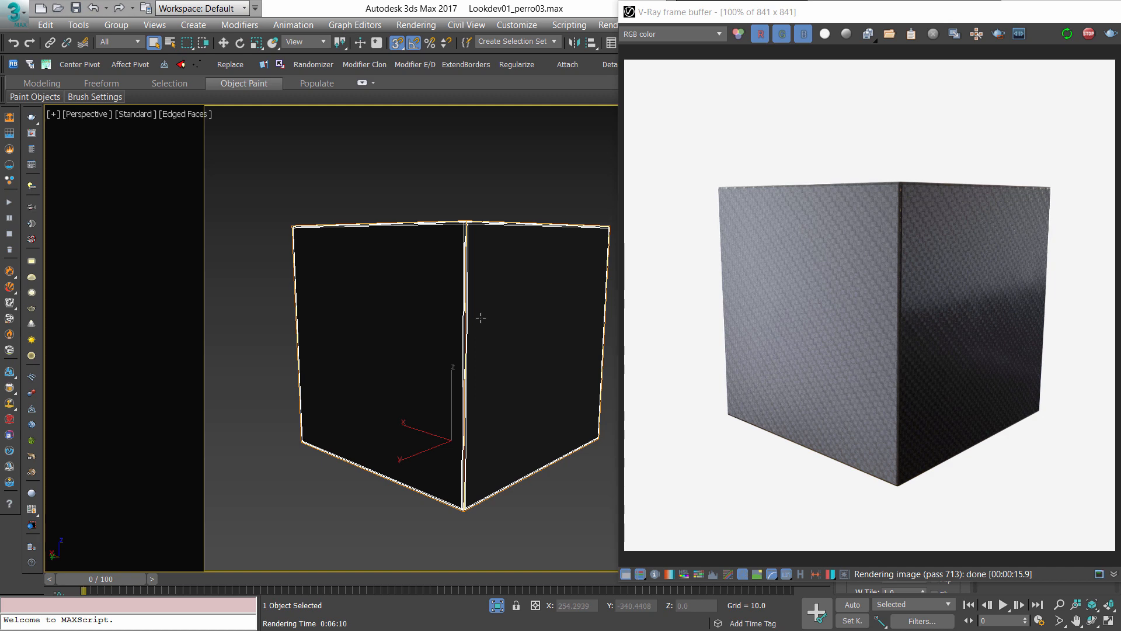
middle_click_drag(491, 310, 494, 333, "alt")
scroll(477, 291, "up", 5)
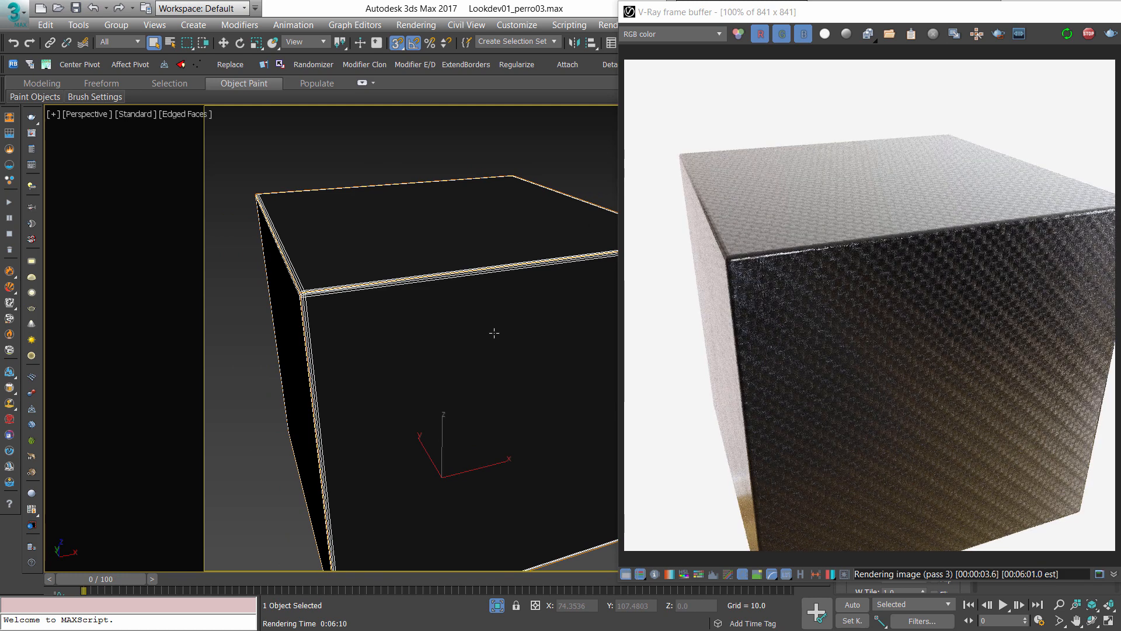
Duplicate the complete carbon fibre node network and place the copy below the original in the material graph
key("m")
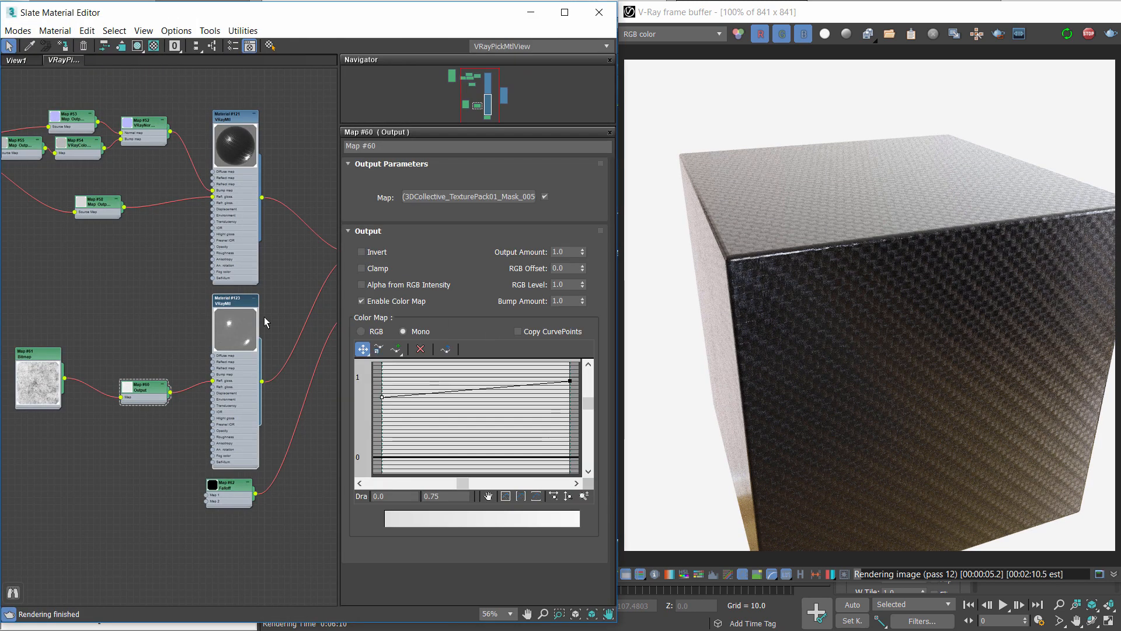
scroll(193, 310, "down", 5)
scroll(176, 272, "up", 5)
middle_click_drag(175, 244, 271, 257)
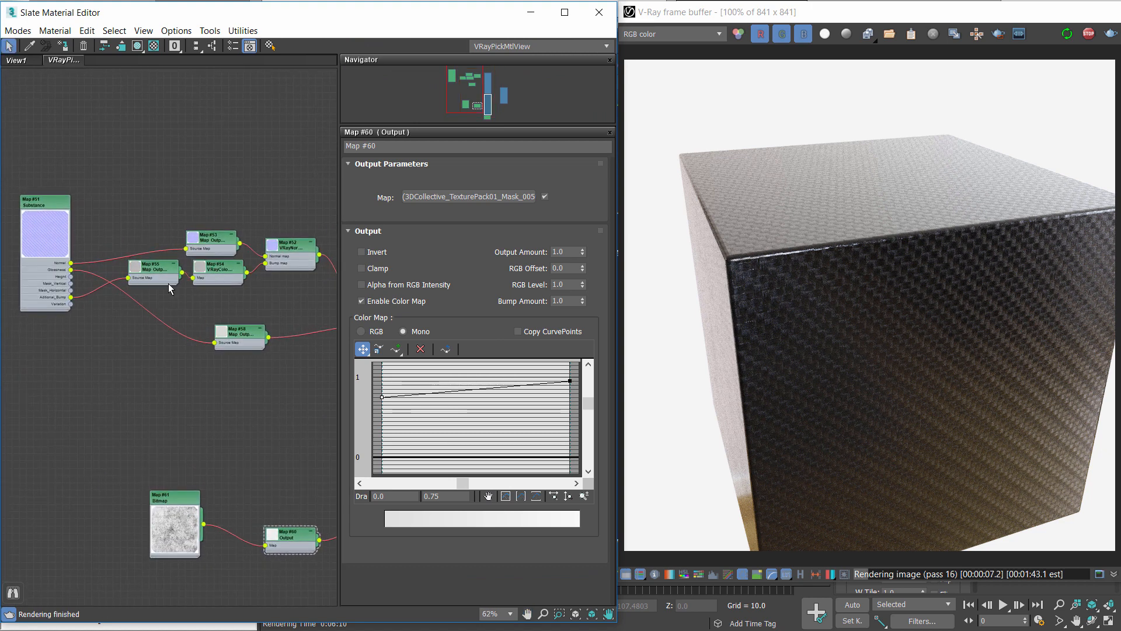
scroll(212, 258, "down", 10)
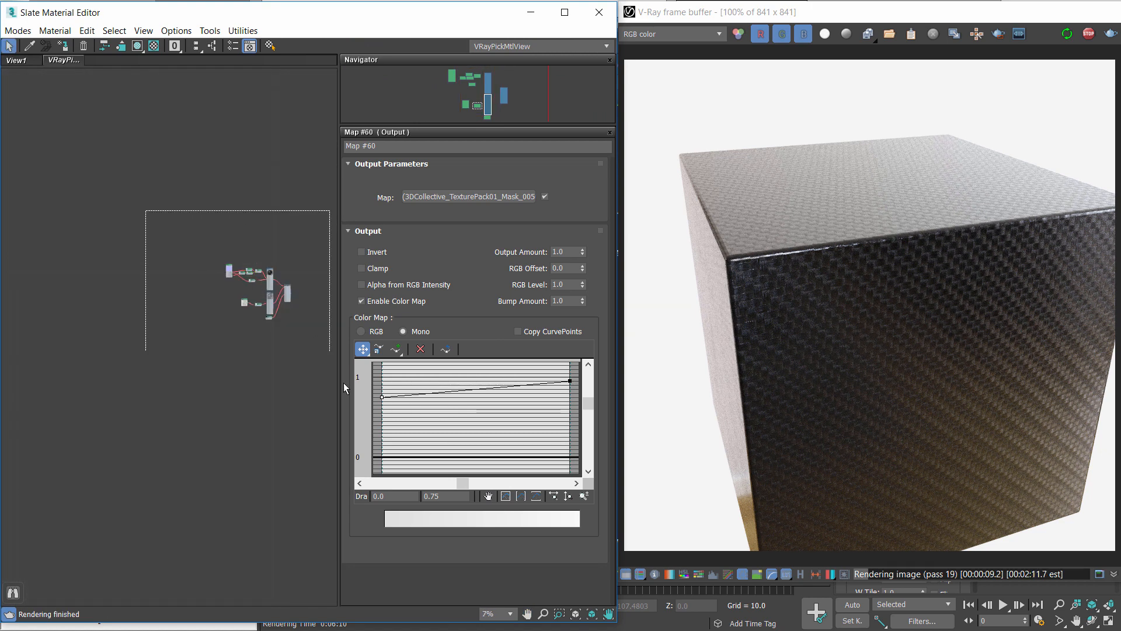
scroll(284, 266, "up", 8)
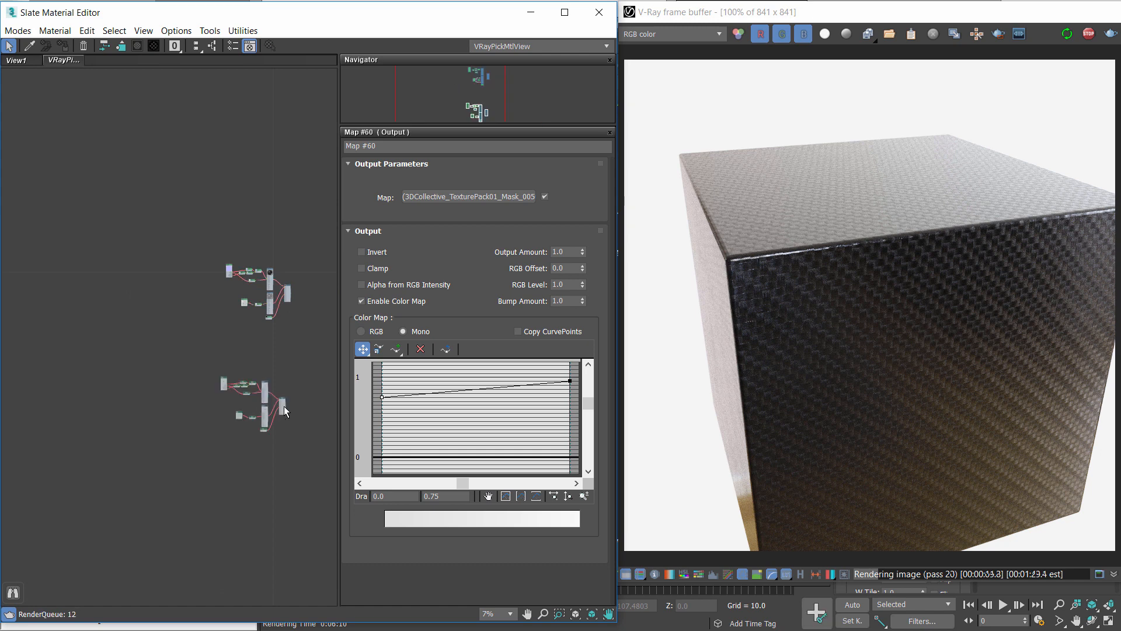
middle_click_drag(17, 309, 141, 292)
Delete the copied network's Substance map, the two upper Map Output Selectors and the VRayColor map feeding the normal map
scroll(51, 230, "up", 3)
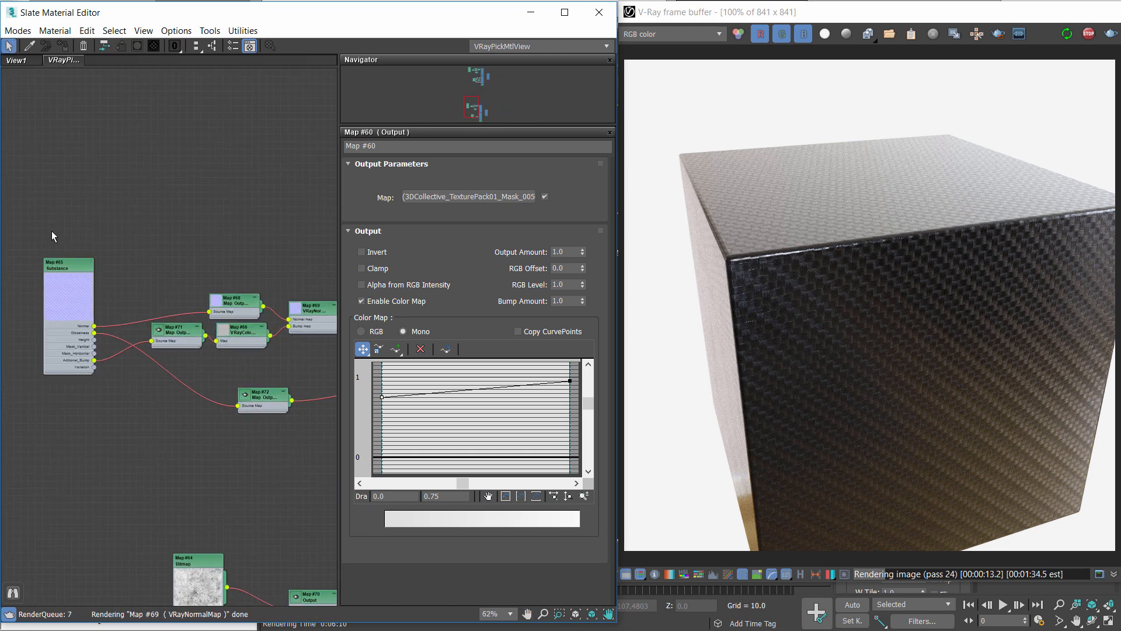
key("Delete")
left_click_drag(82, 219, 248, 355)
key("Delete")
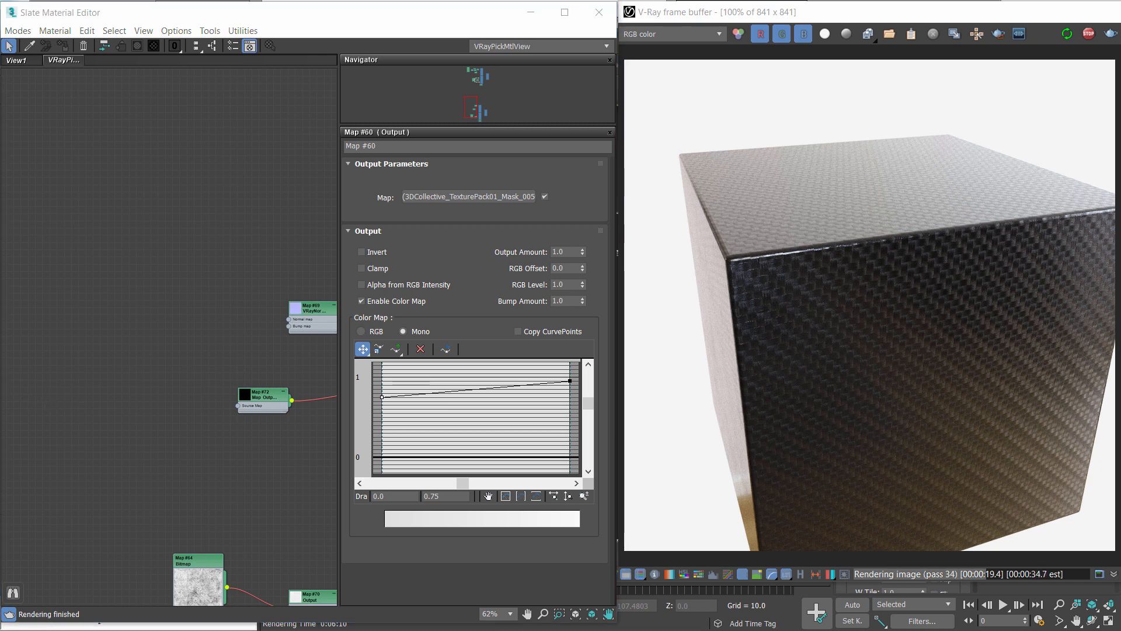
Load 3DCollective_FibraCarbono_normal.png as a Bitmap with gamma override 1.0 and connect it to the copied VRayNormalMap's Normal map input
scroll(146, 321, "up", 2)
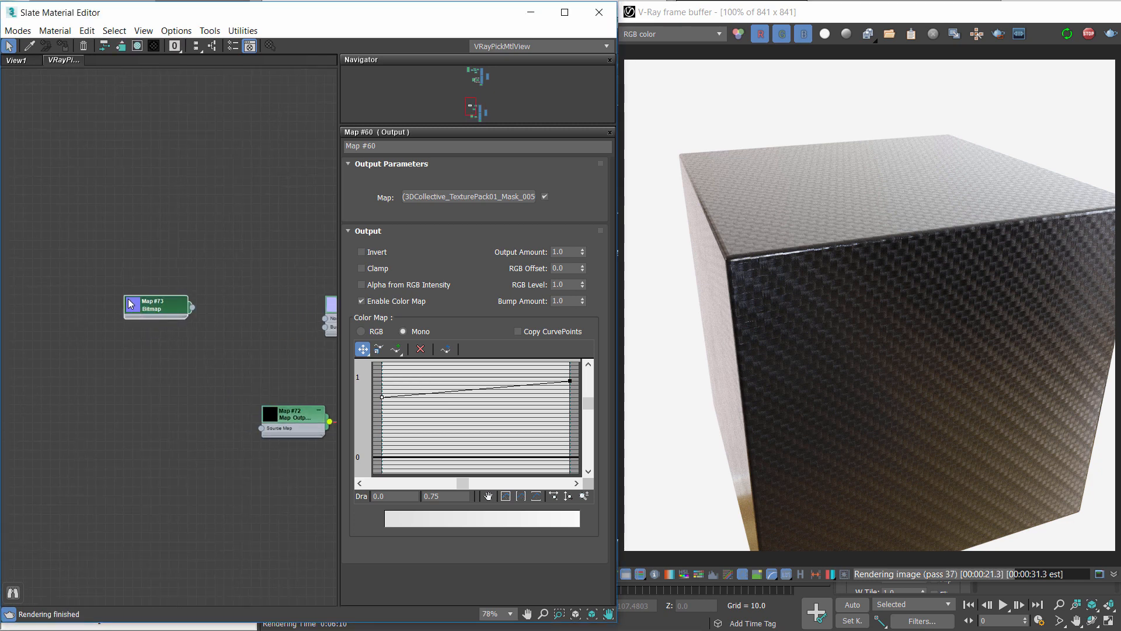
double_click(132, 305)
left_click_drag(149, 305, 167, 287)
double_click(166, 288)
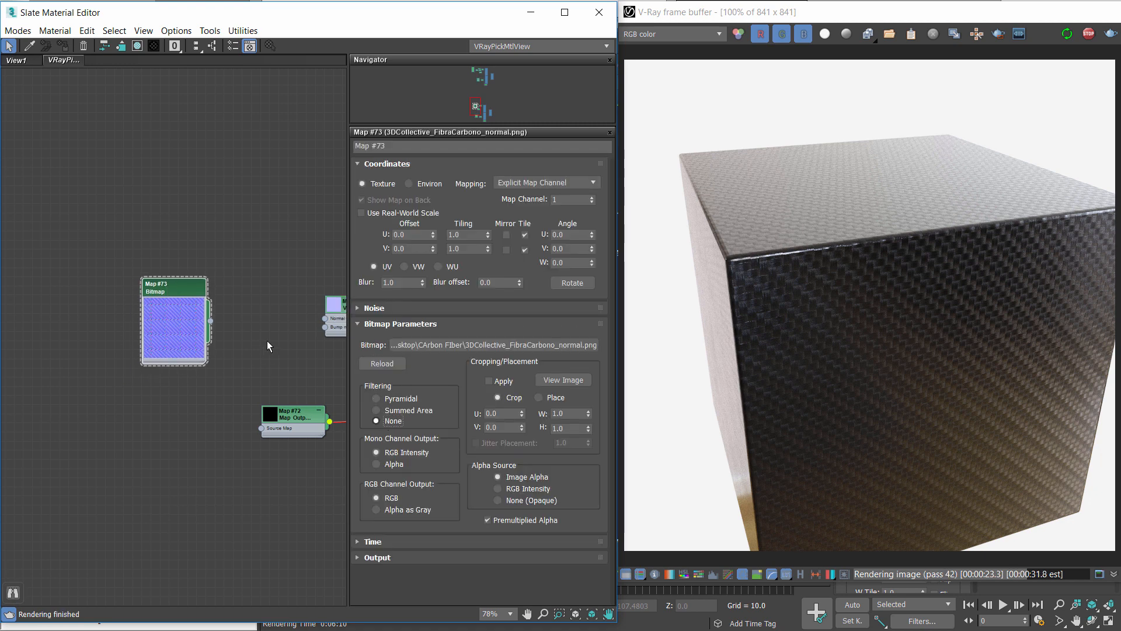
left_click(480, 344)
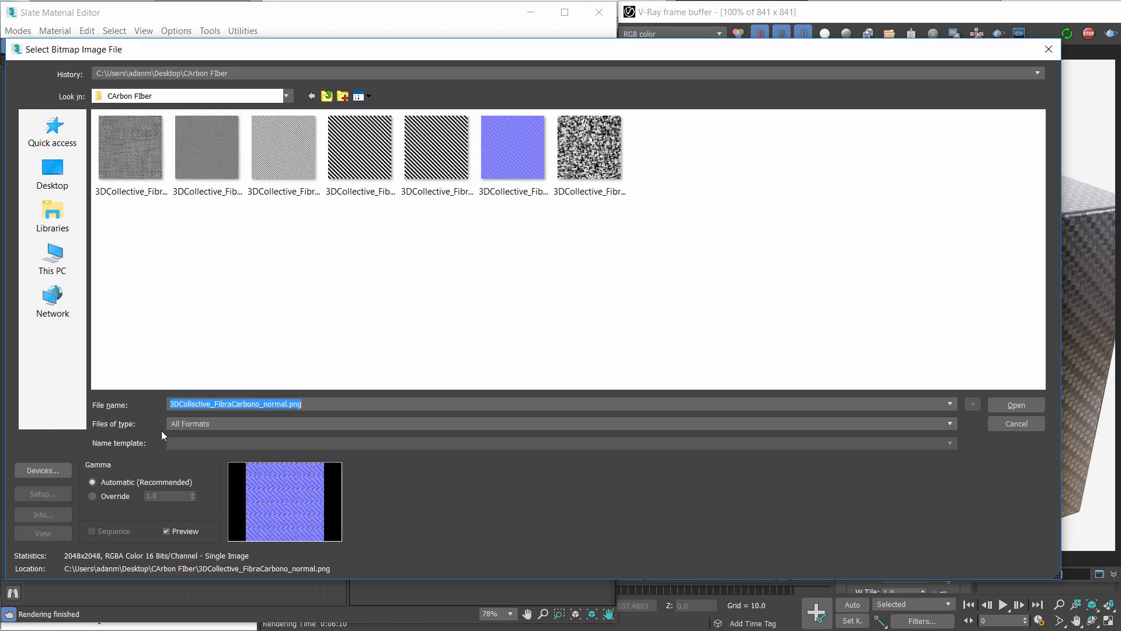
left_click(94, 496)
left_click(1016, 404)
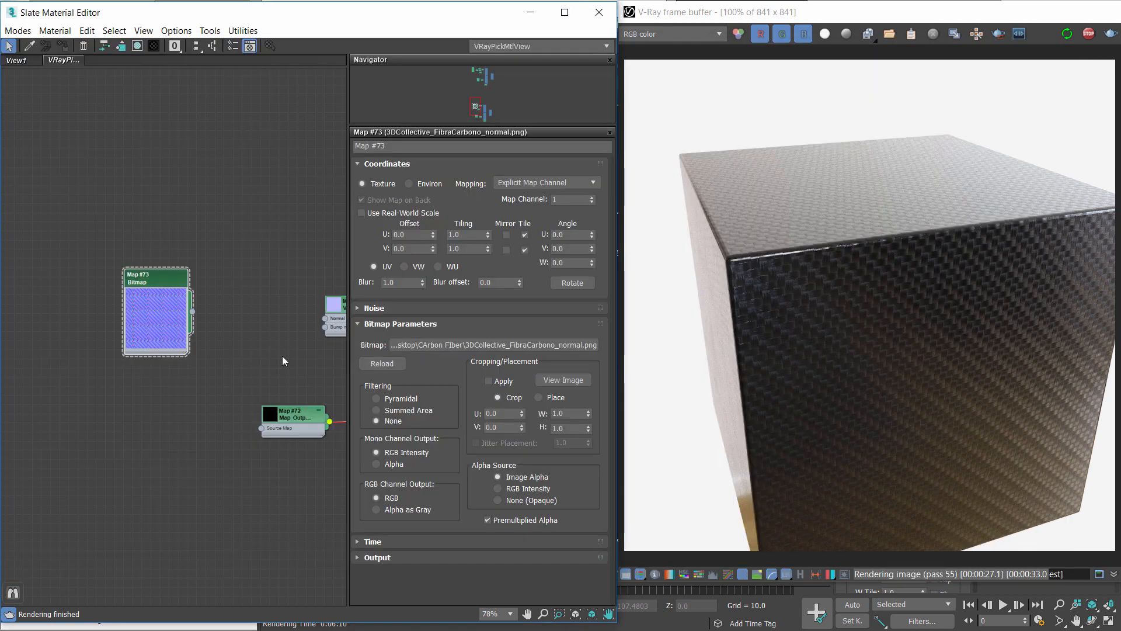
middle_click_drag(236, 307, 136, 307)
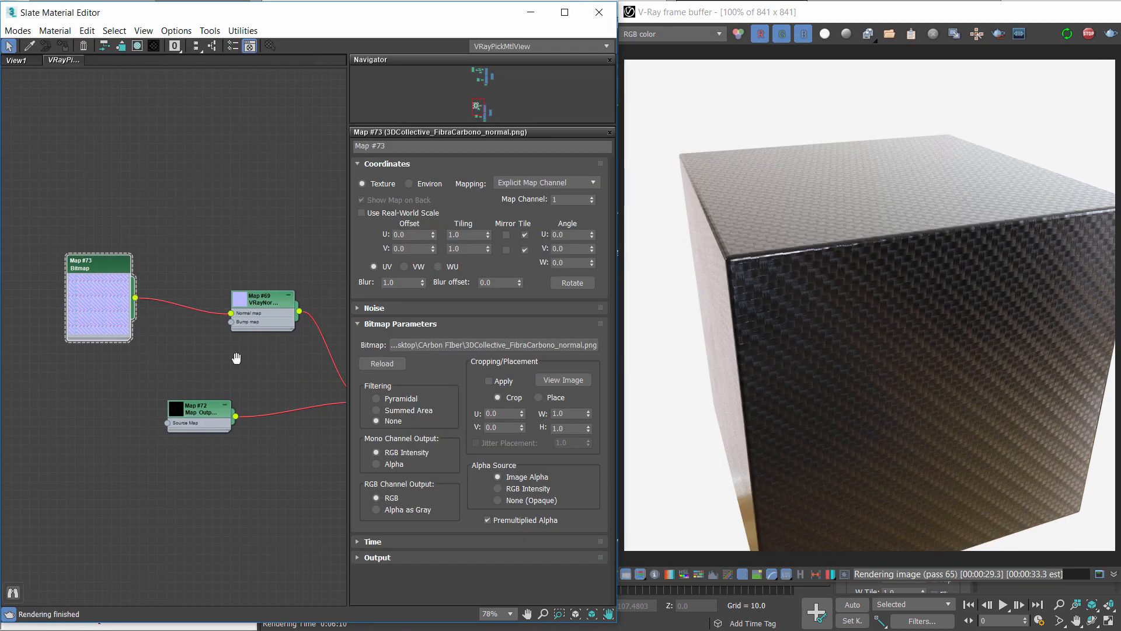
Assign the copied VRayBlendMtl to the selected cube
middle_click_drag(236, 358, 85, 348)
left_click(228, 275)
scroll(273, 327, "down", 2)
middle_click_drag(273, 327, 109, 289)
left_click(226, 374)
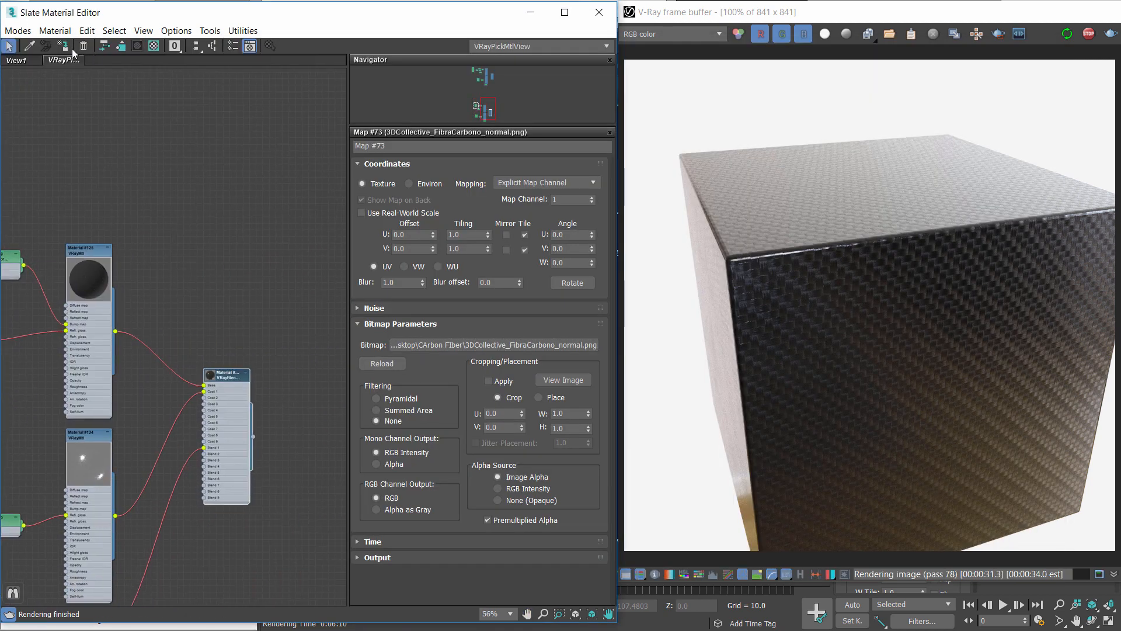
left_click(63, 46)
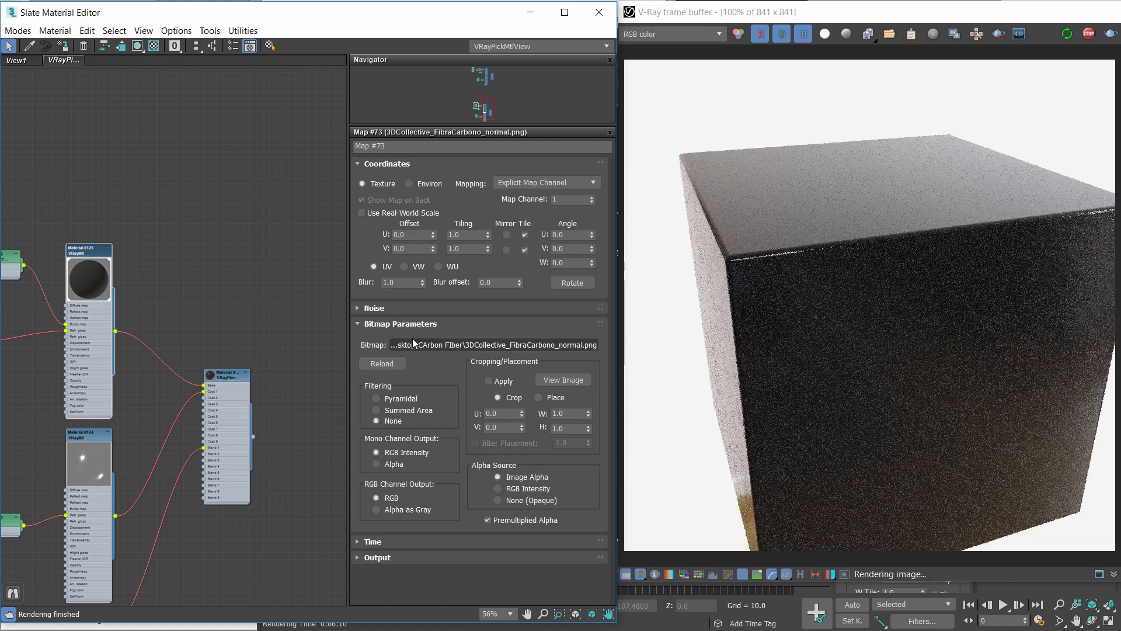
Disconnect the leftover Map Output Selector from the copied base VRayMtl's reflection glossiness
middle_click_drag(91, 313, 174, 297)
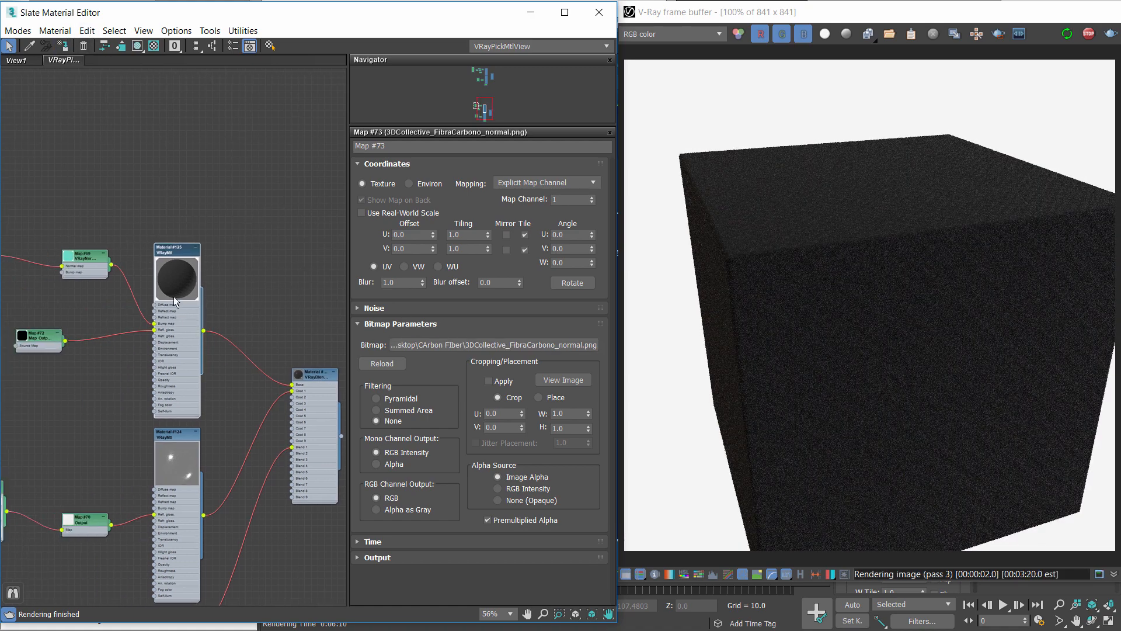
scroll(99, 299, "up", 1)
middle_click_drag(75, 260, 198, 261)
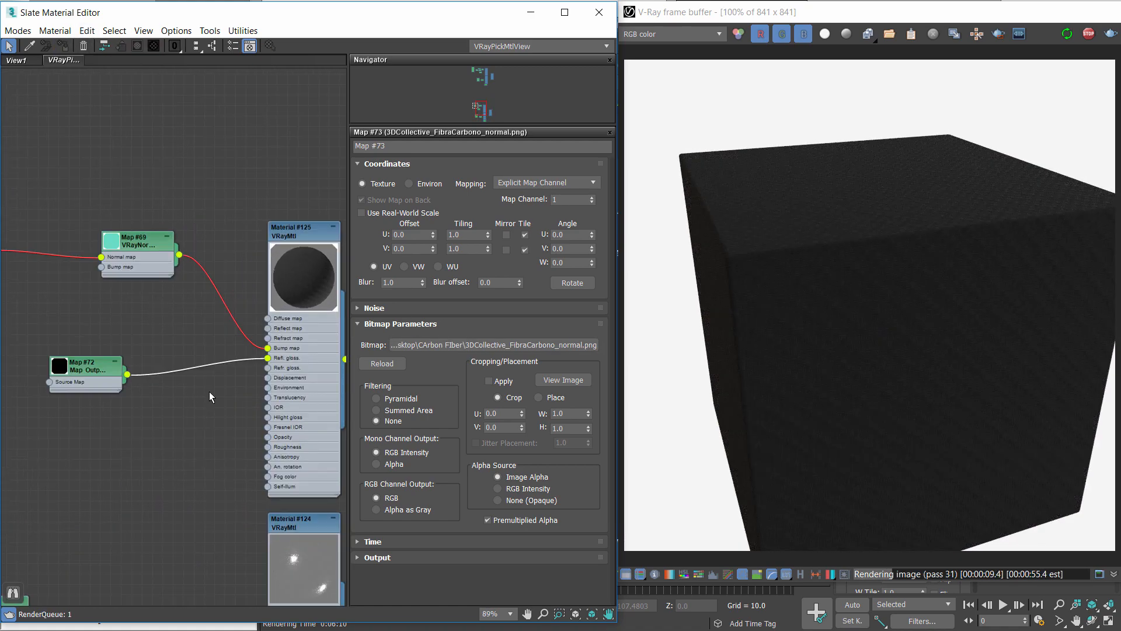
key("Delete")
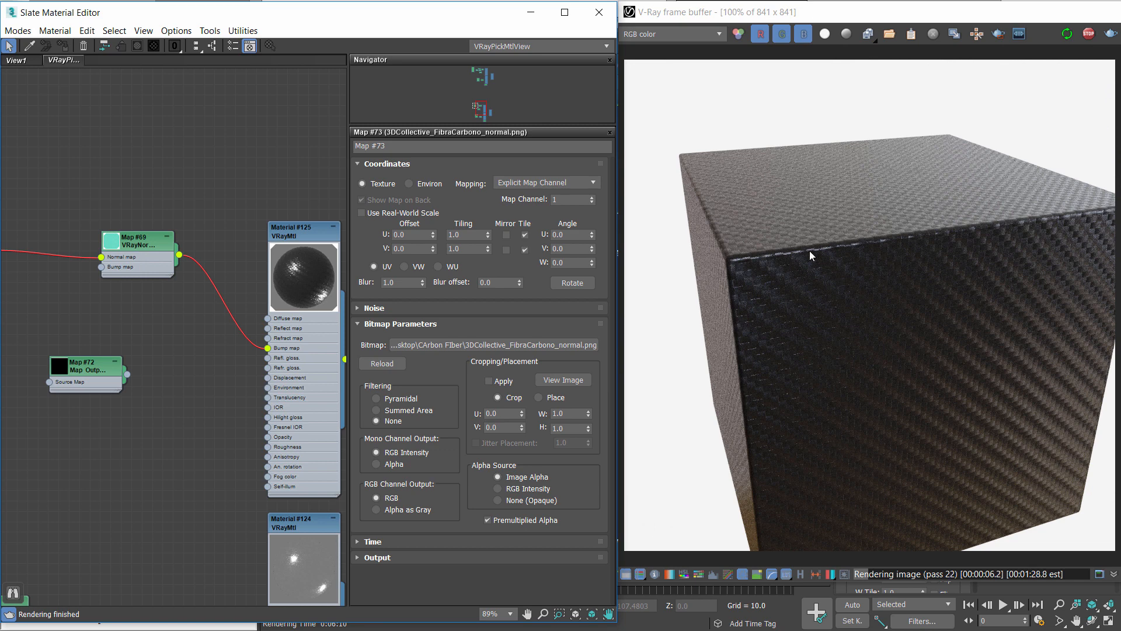
Add the 3DCollective_FibraCarbono_glossiness.png Bitmap below the normal bitmap and delete the disconnected Map Output Selector
middle_click_drag(222, 280, 323, 239)
scroll(323, 239, "down", 1)
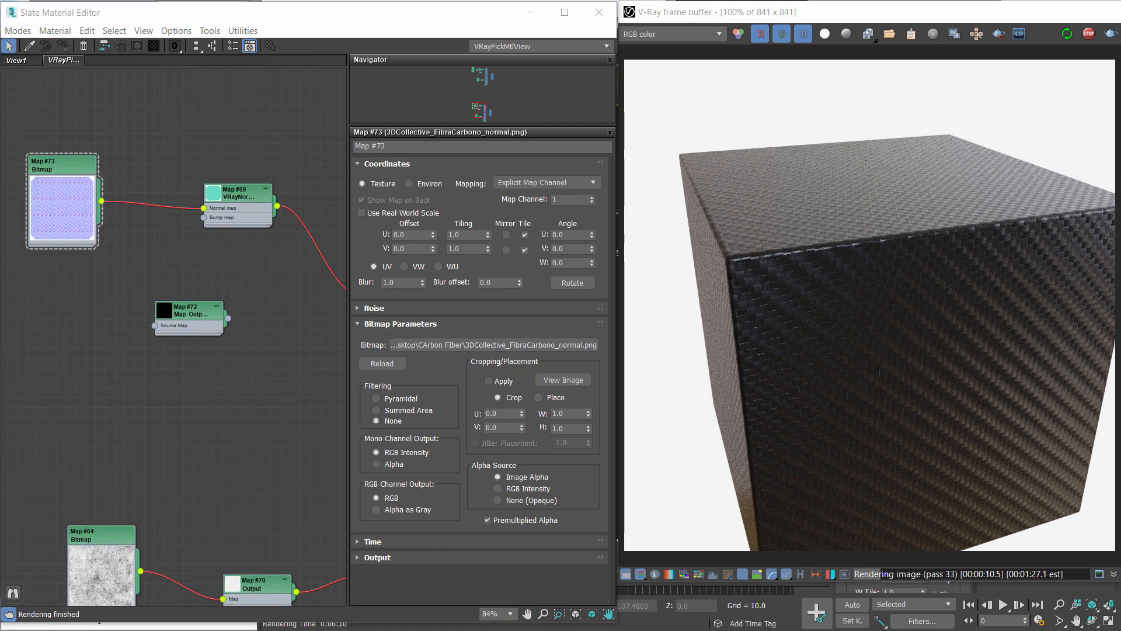
left_click_drag(103, 331, 69, 303)
double_click(83, 340)
scroll(114, 314, "up", 4)
scroll(208, 316, "up", 3)
left_click(208, 317)
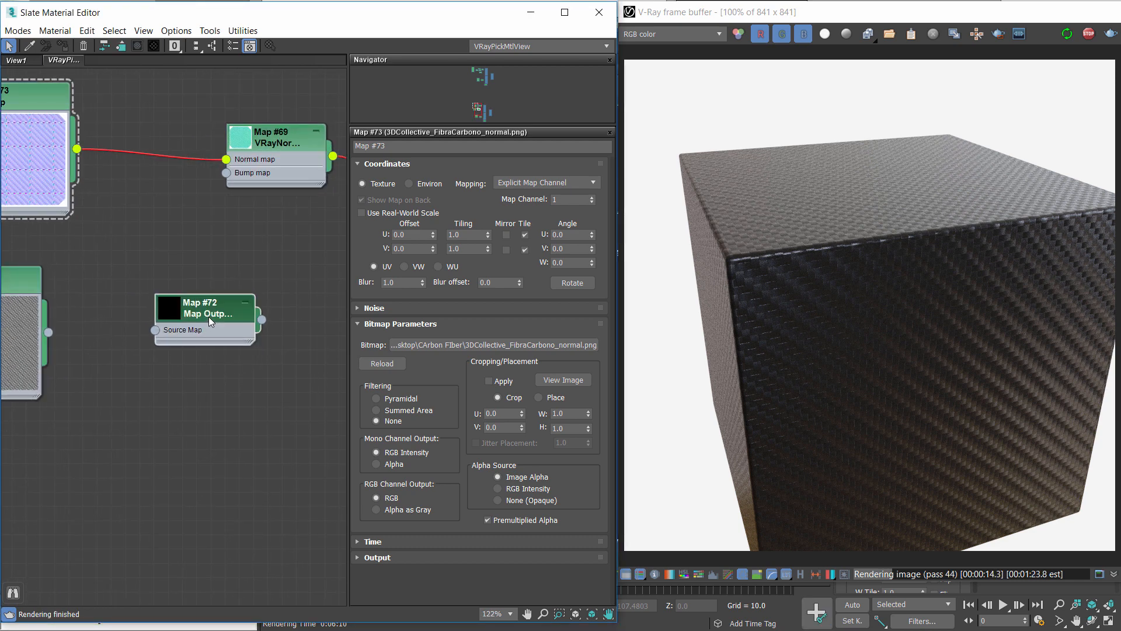
key("Delete")
View the glossiness bitmap's image to examine the weave texture
middle_click_drag(17, 274, 157, 254)
double_click(136, 255)
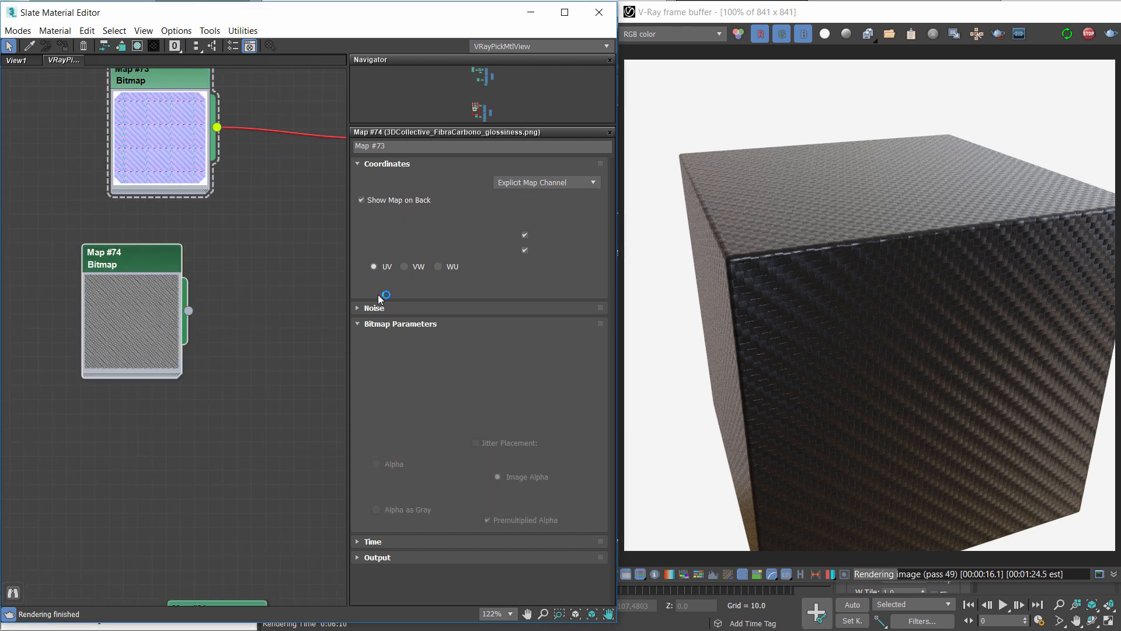
left_click(563, 379)
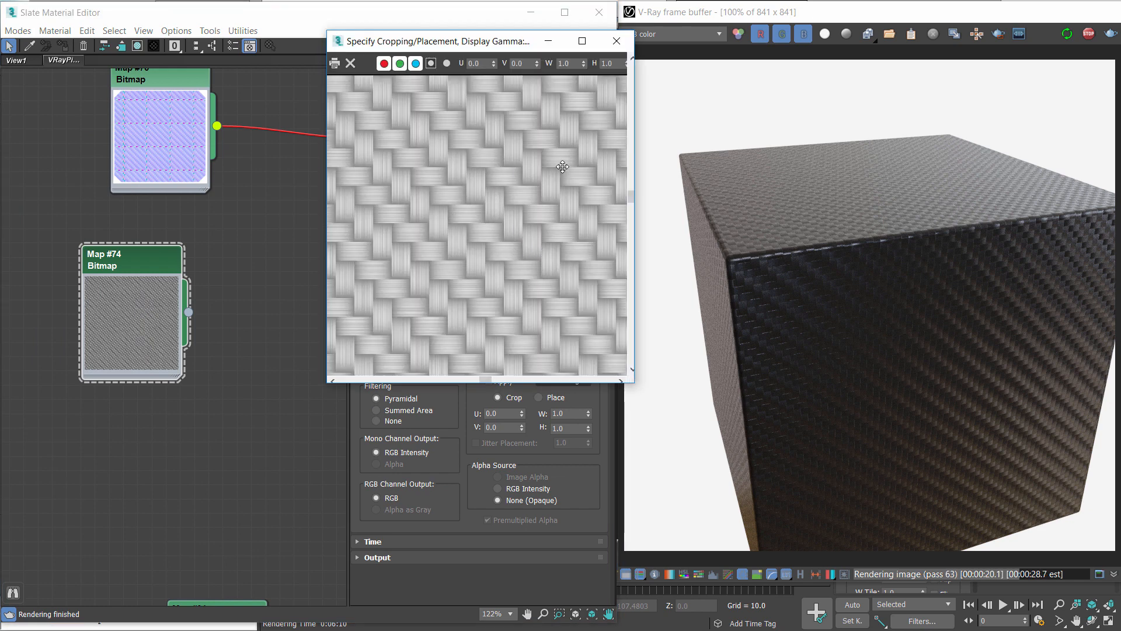
left_click(616, 41)
Insert an Output map between the glossiness bitmap and the copied base VRayMtl's reflection glossiness input
right_click(324, 314)
mouse_move(357, 362)
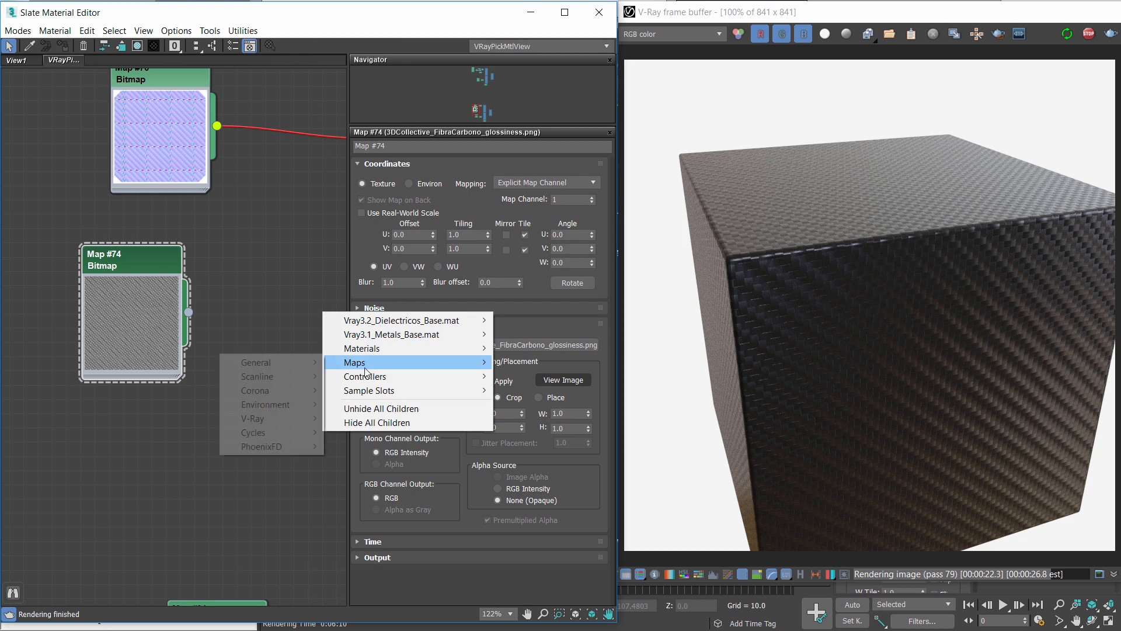
mouse_move(266, 363)
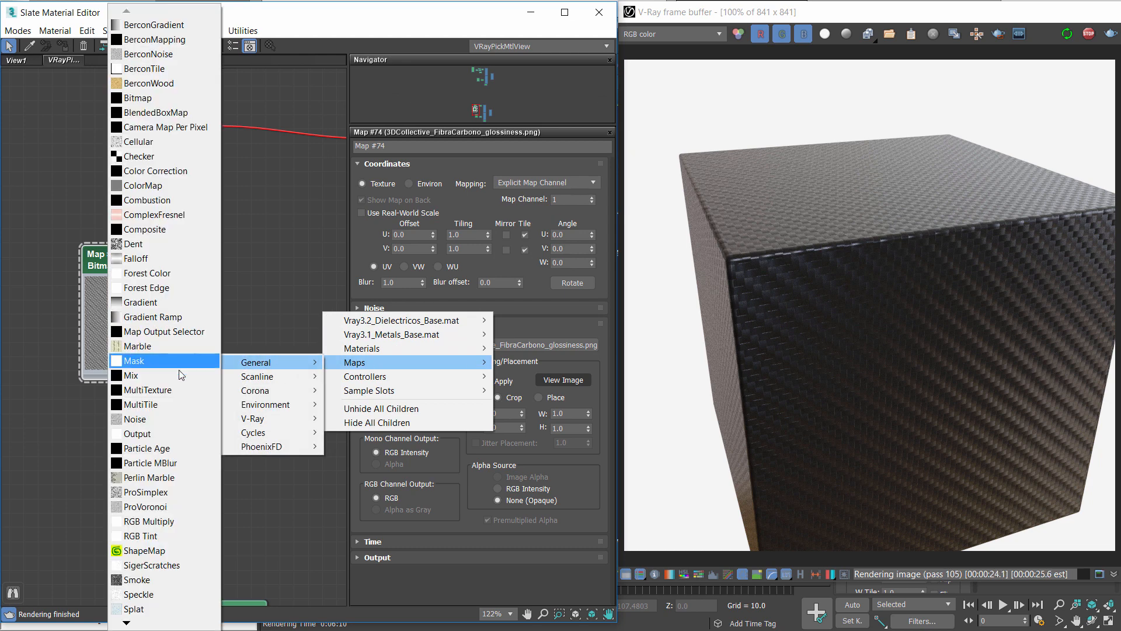
left_click(156, 433)
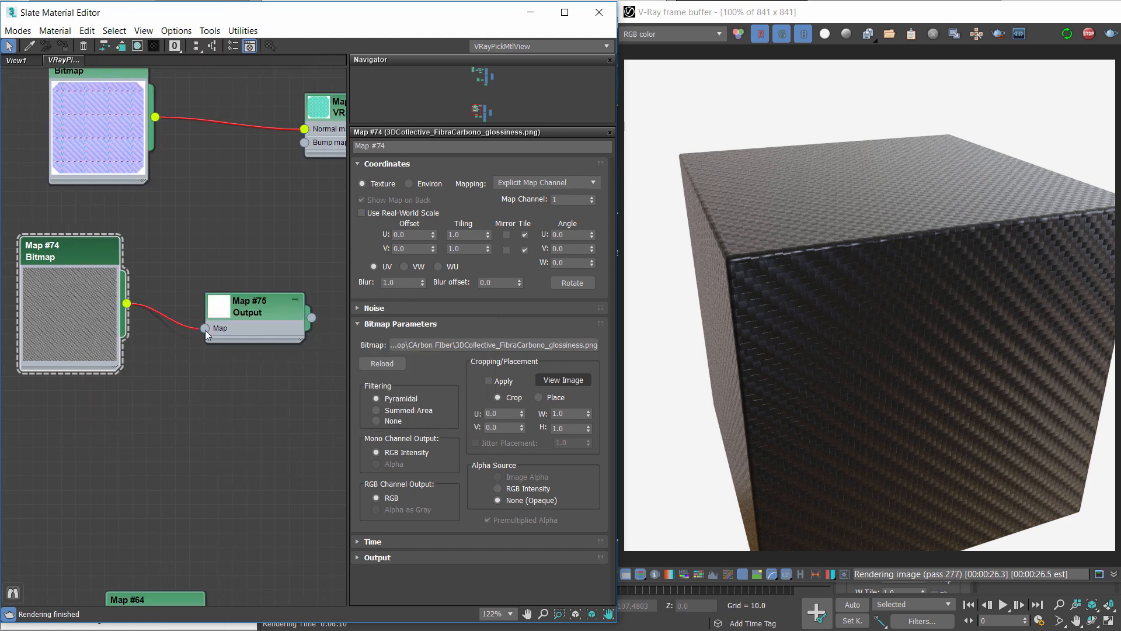
left_click_drag(206, 333, 205, 329)
left_click(393, 421)
middle_click_drag(238, 345, 83, 350)
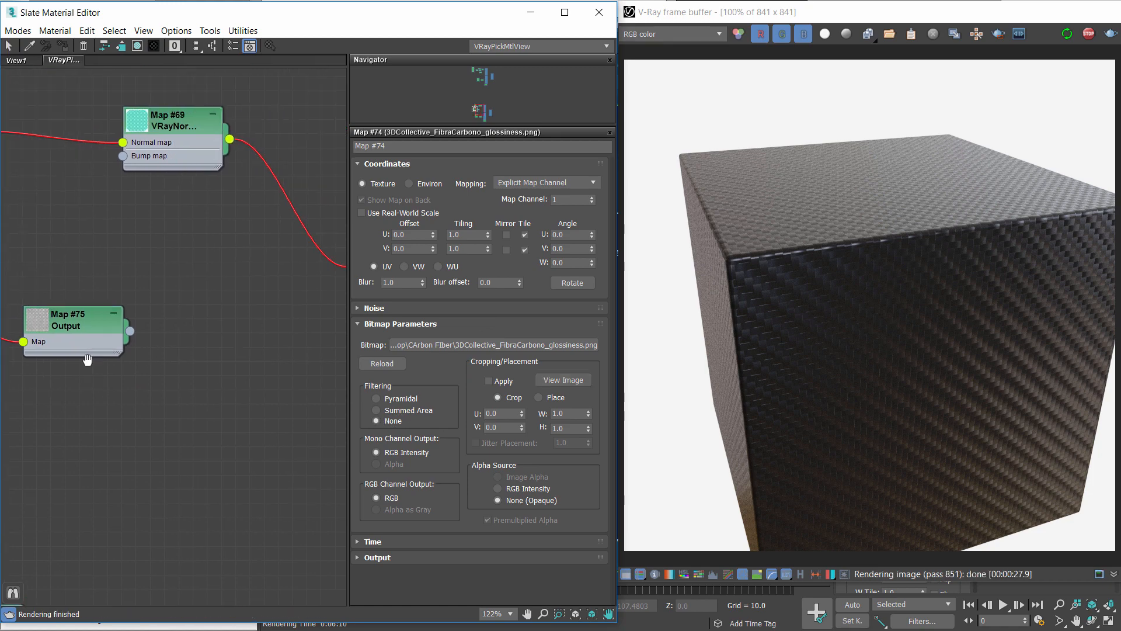
scroll(83, 350, "down", 1)
left_click_drag(260, 320, 257, 304)
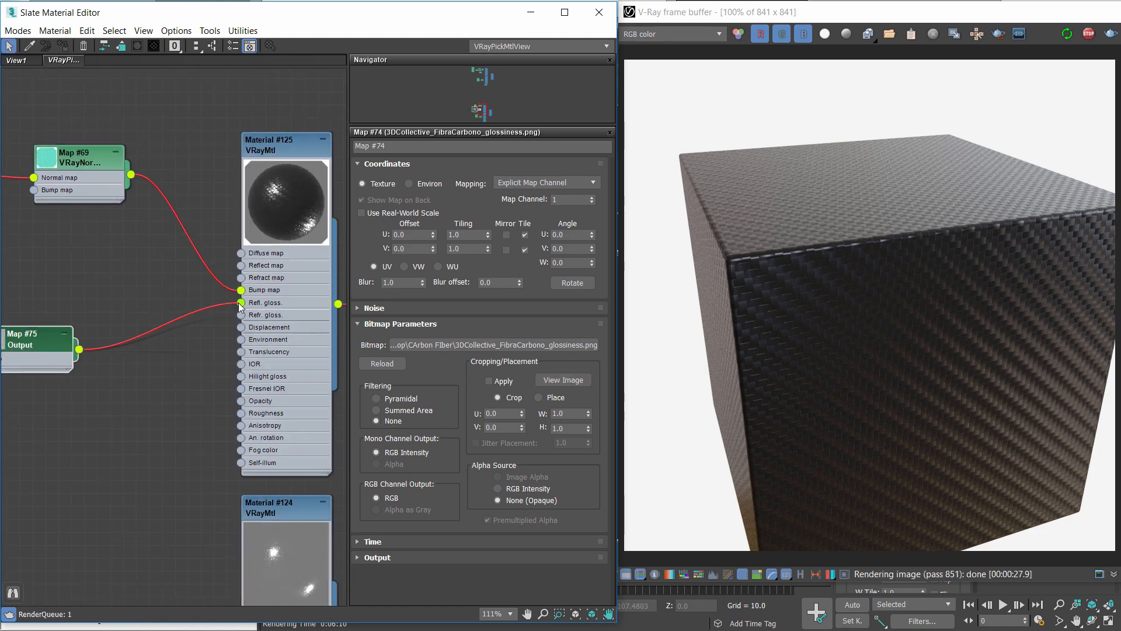
Enable the base glossiness Output map's color map and set its curve to start at 0.65 and end at 0.9
middle_click_drag(86, 351, 205, 335)
left_click(64, 333)
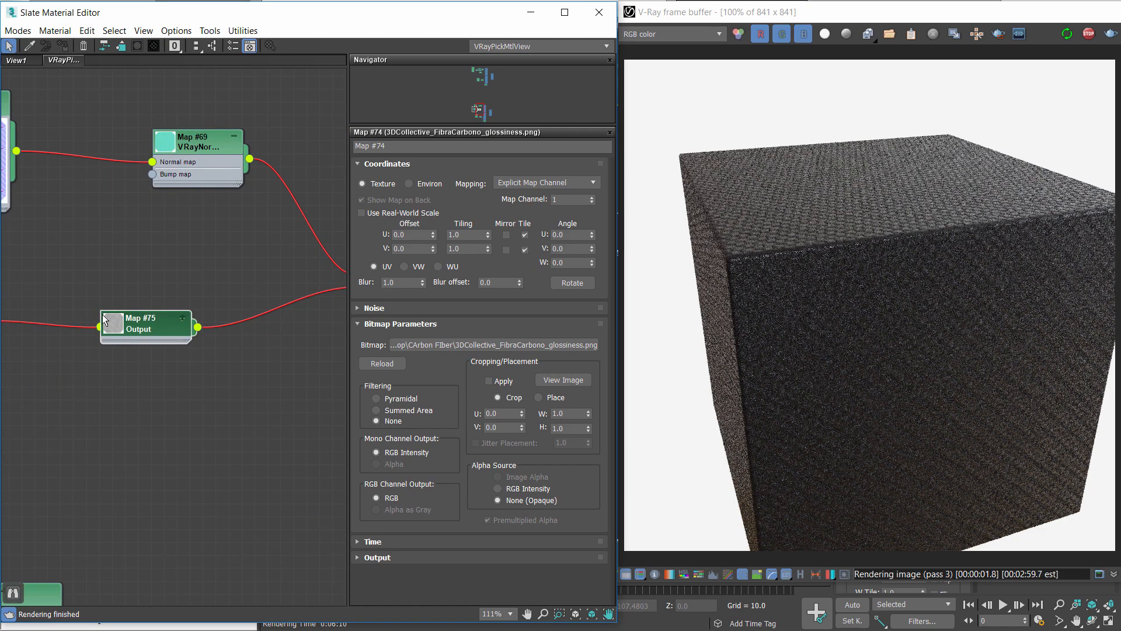
double_click(182, 325)
left_click(362, 301)
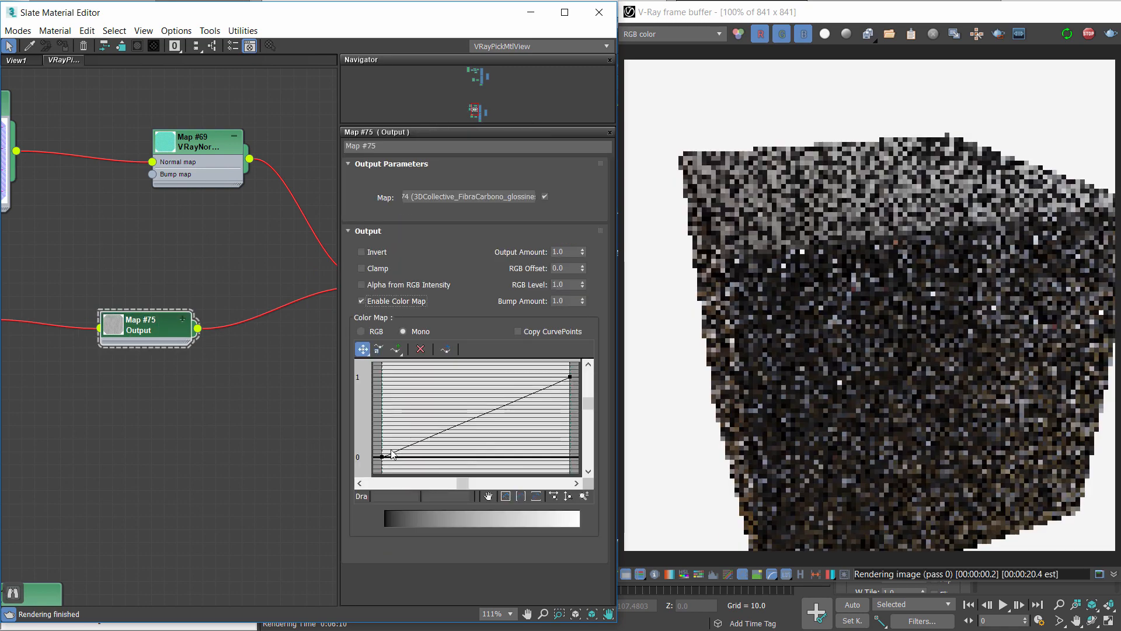
left_click_drag(382, 455, 382, 409)
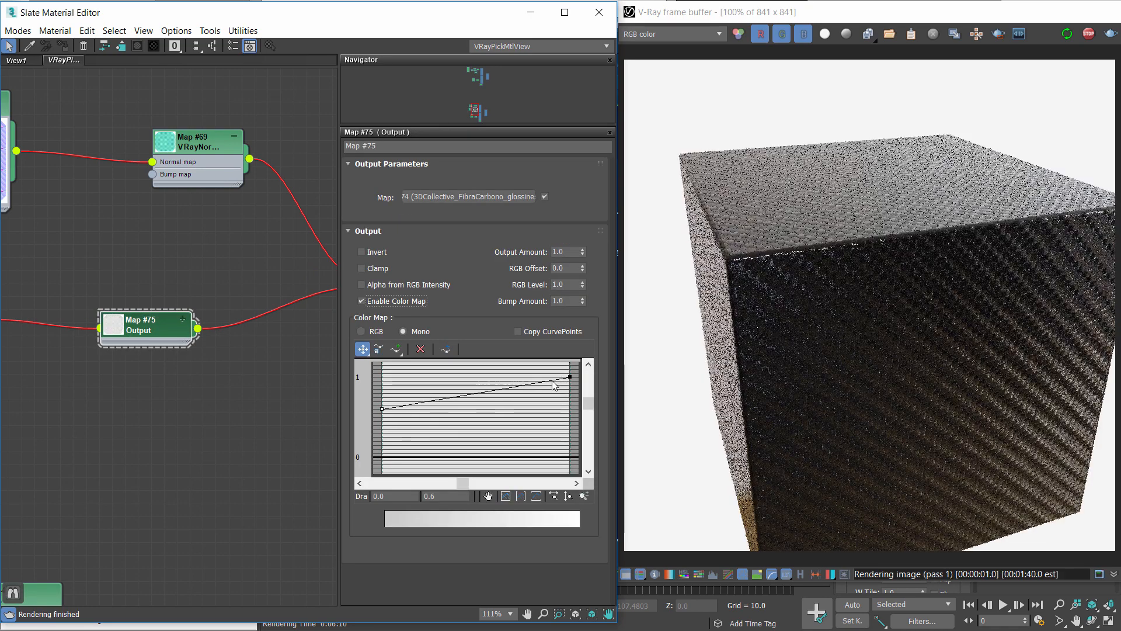
left_click_drag(570, 375, 570, 385)
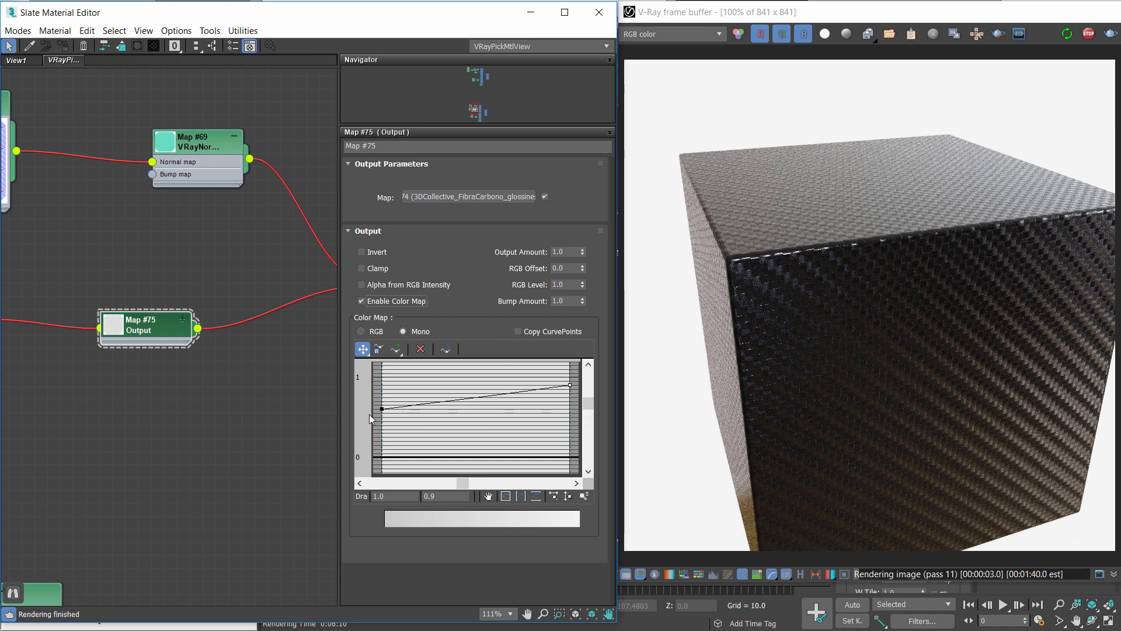
left_click_drag(382, 409, 379, 405)
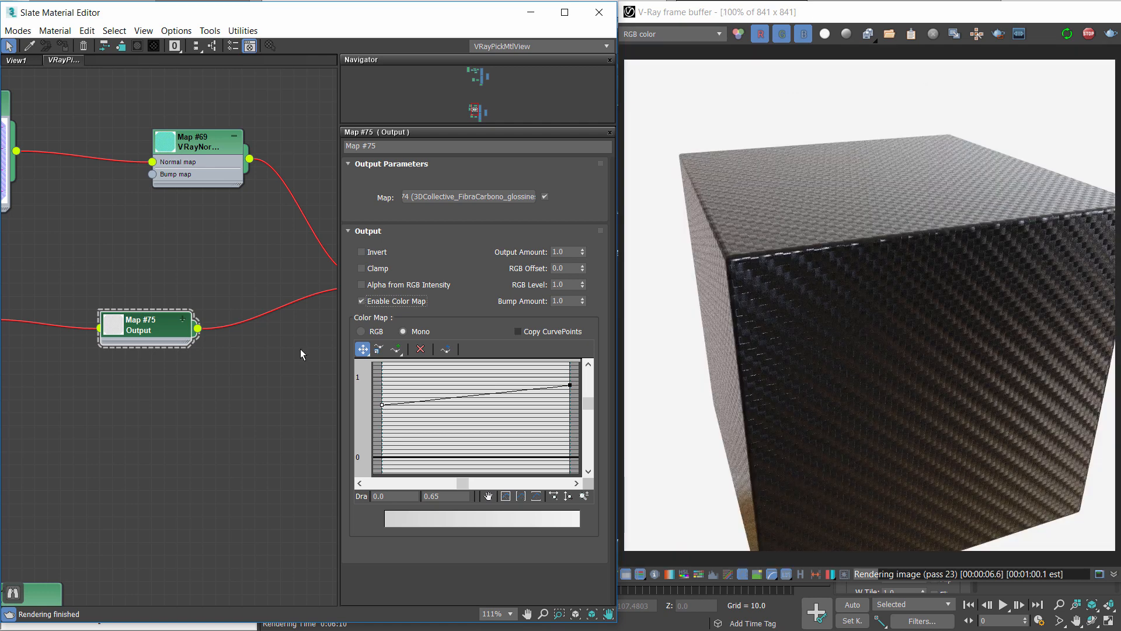
scroll(301, 349, "down", 5)
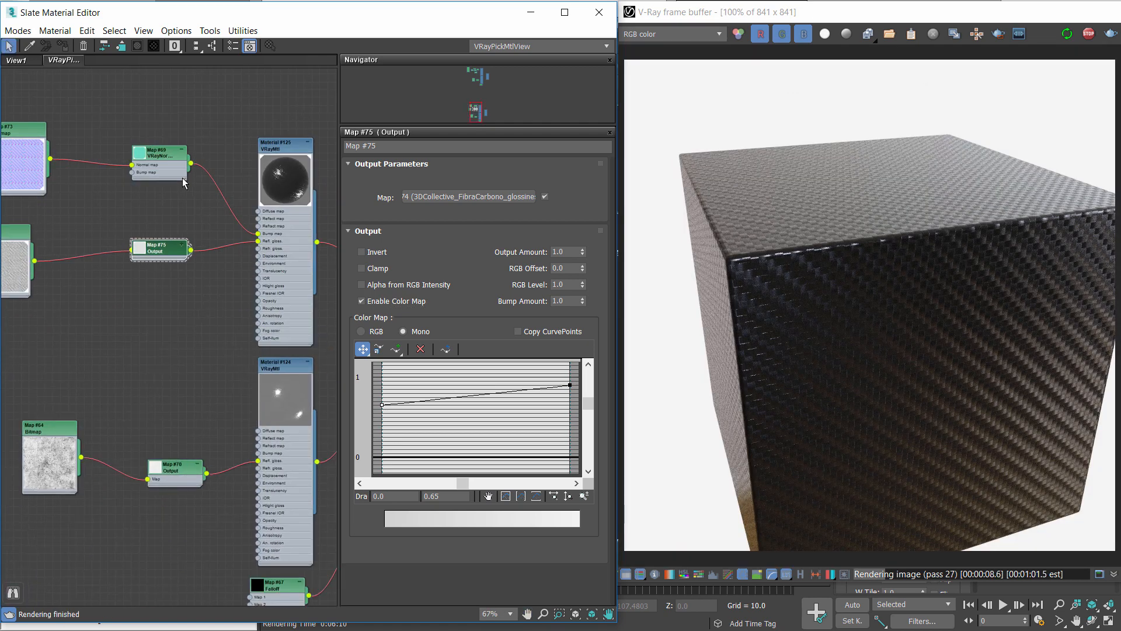
Add the 3DCollective_FibraCarbono_Variation.png Bitmap below the glossiness bitmap and view its image
scroll(183, 183, "up", 5)
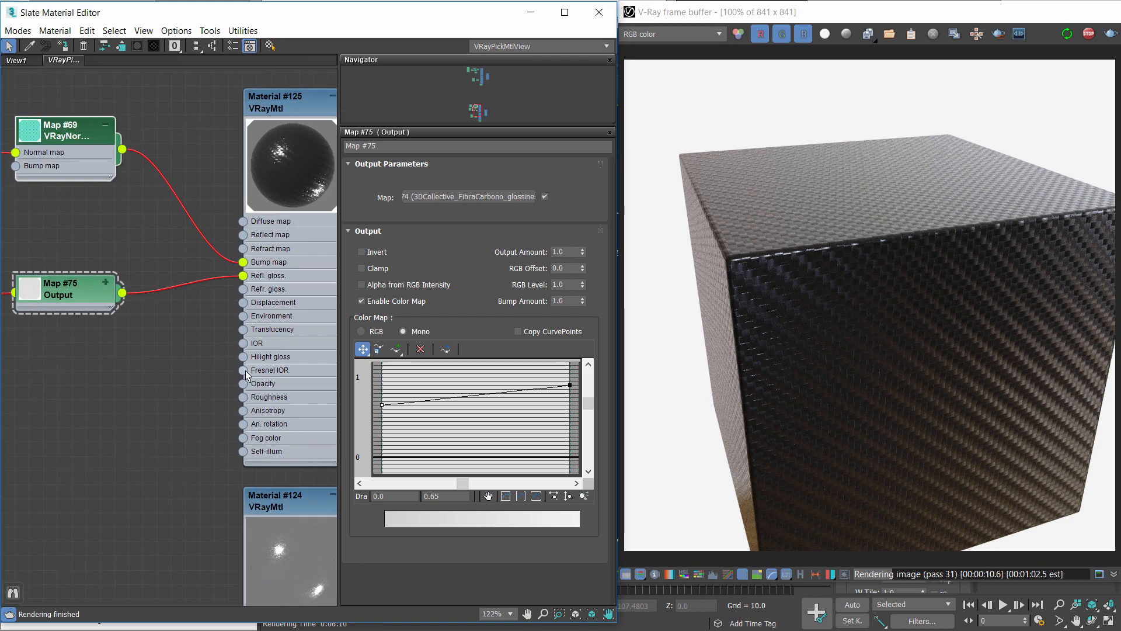
scroll(207, 349, "down", 3)
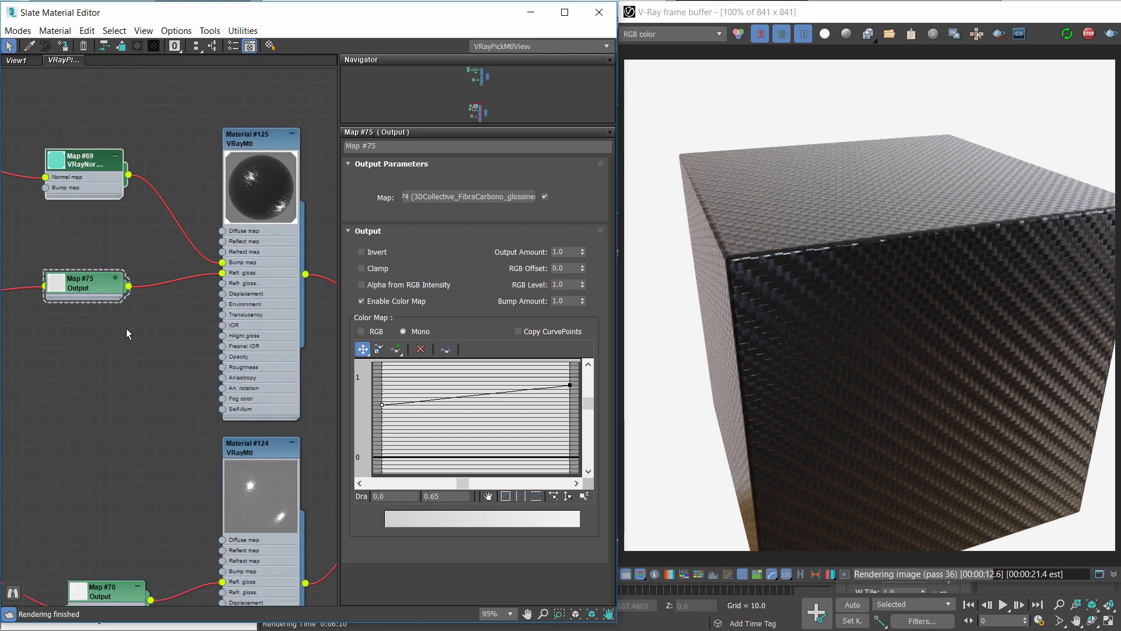
scroll(126, 333, "down", 1)
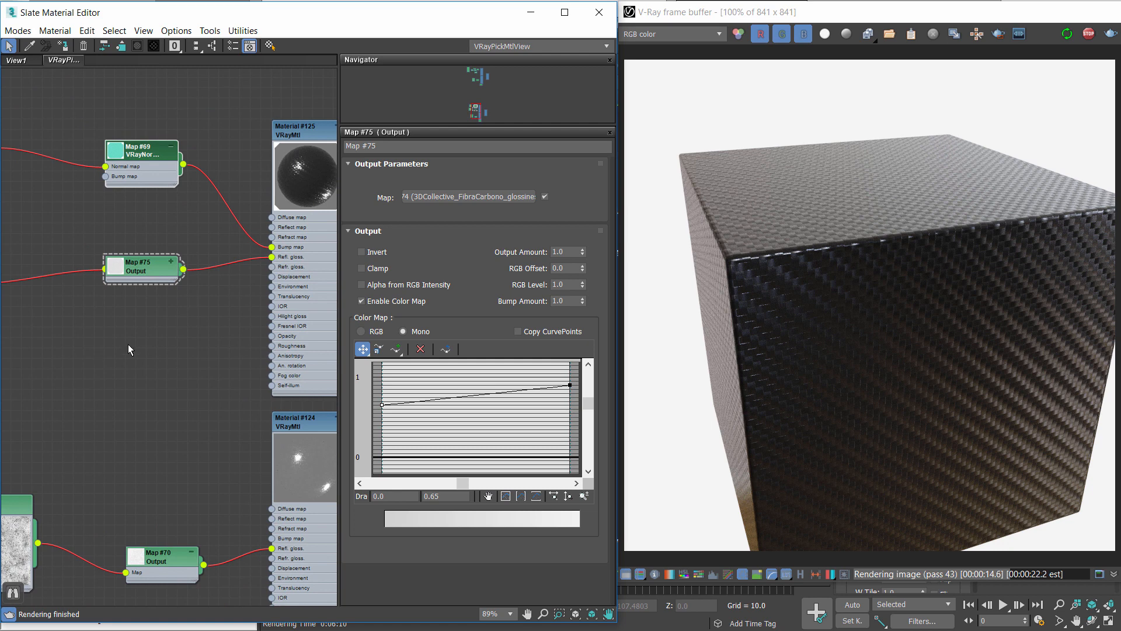
middle_click_drag(135, 315, 231, 326)
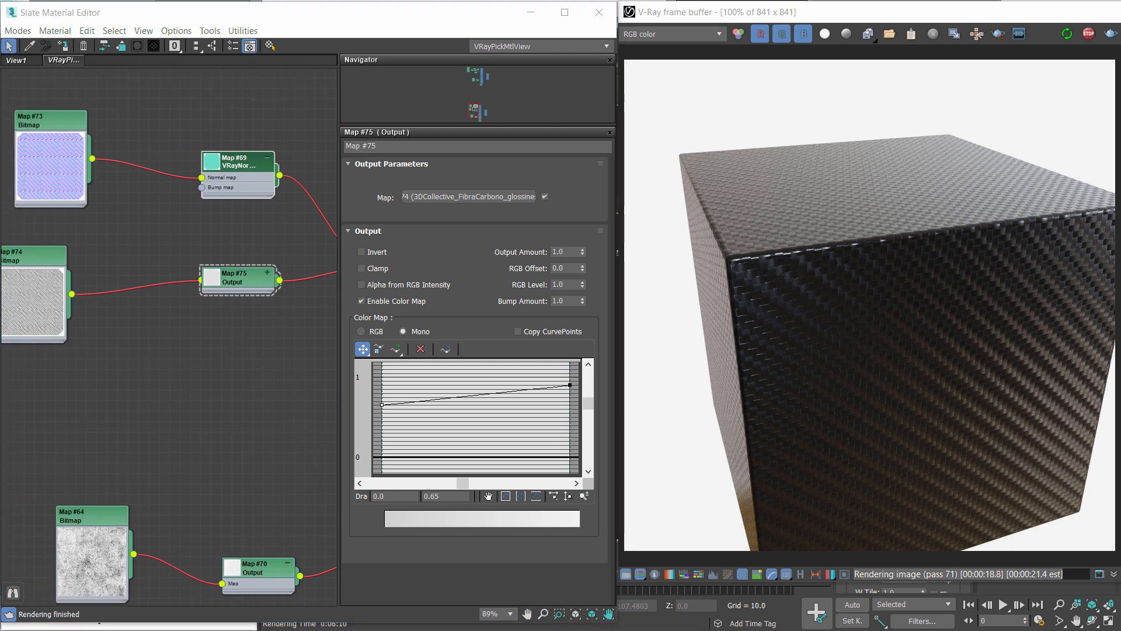
double_click(155, 359)
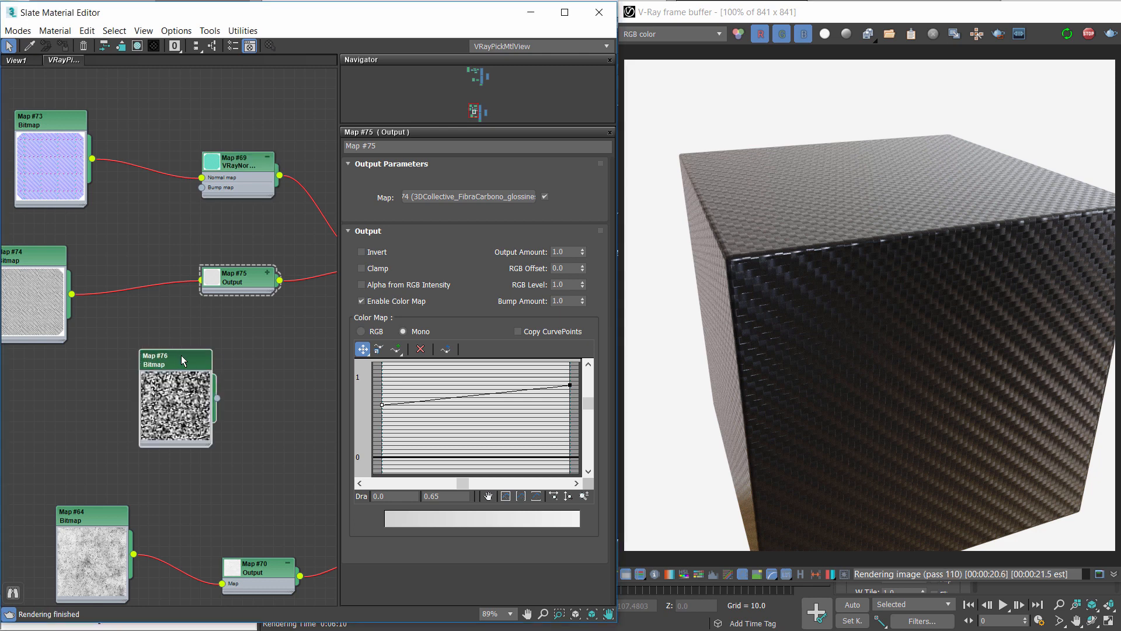
double_click(182, 359)
left_click(566, 375)
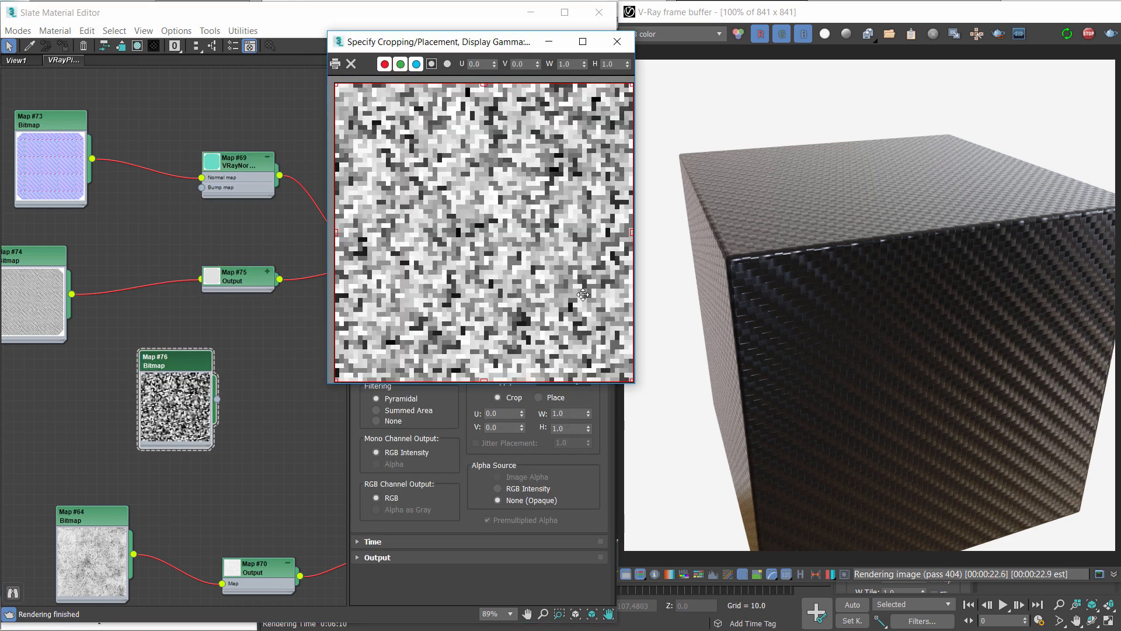
left_click(616, 42)
Make room beside the variation bitmap, add a Composite map and feed the glossiness Output map into its Layer 1
left_click_drag(199, 363, 86, 394)
left_click_drag(242, 286, 159, 296)
right_click(229, 356)
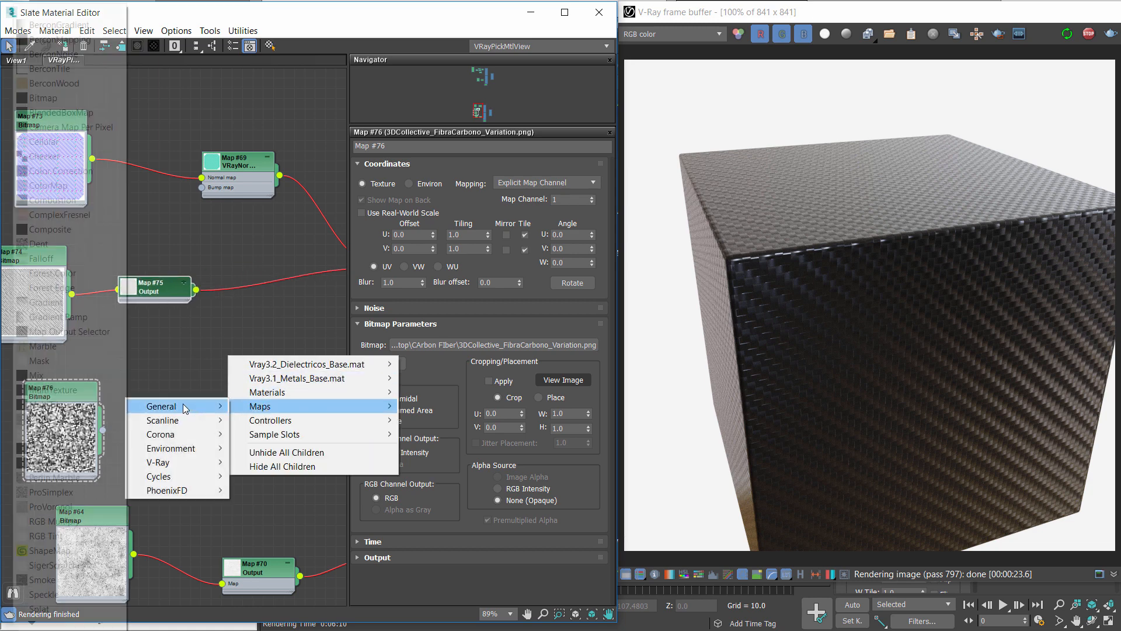
mouse_move(260, 406)
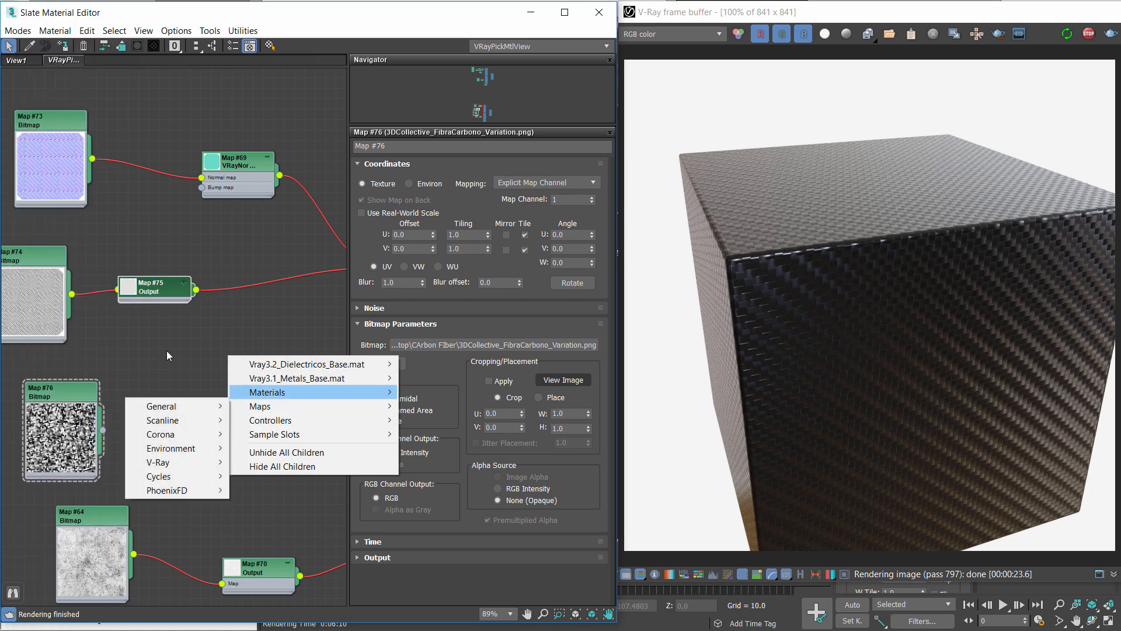
mouse_move(175, 406)
left_click(50, 229)
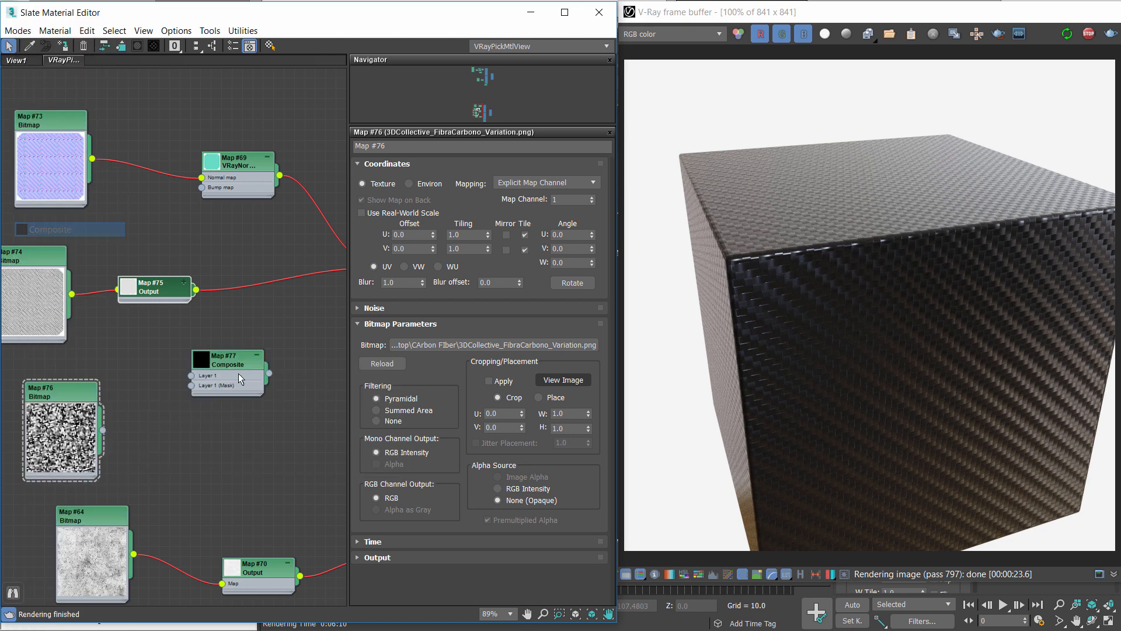
double_click(241, 359)
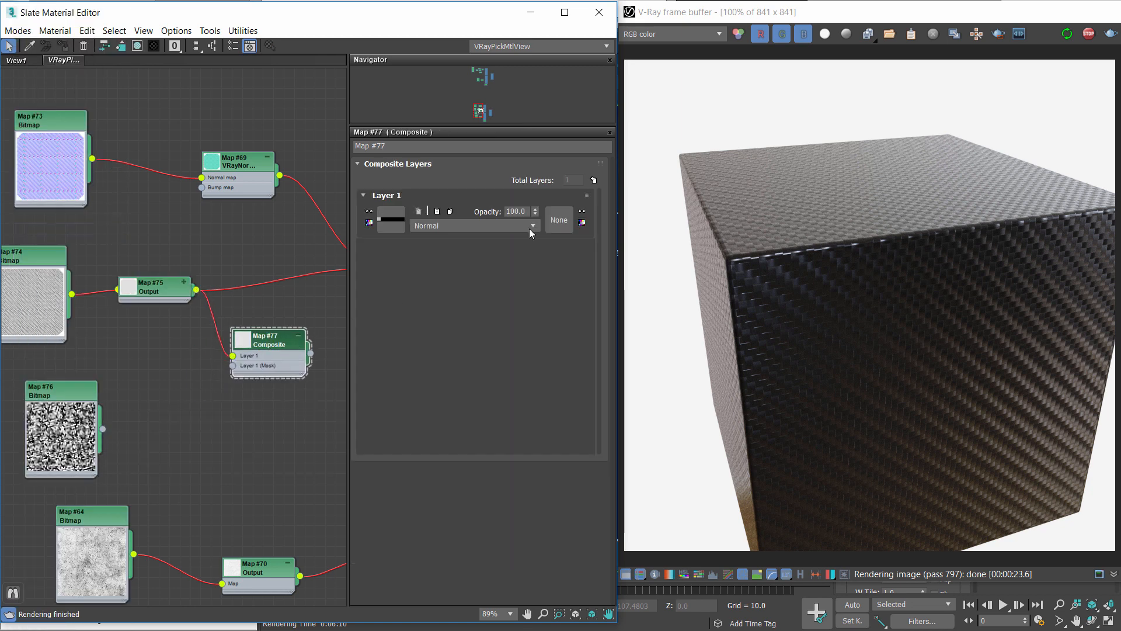
Add a second Composite layer fed by the variation bitmap and set it to Overlay blending at 20 opacity
left_click(593, 180)
left_click_drag(228, 407, 233, 375)
double_click(527, 211)
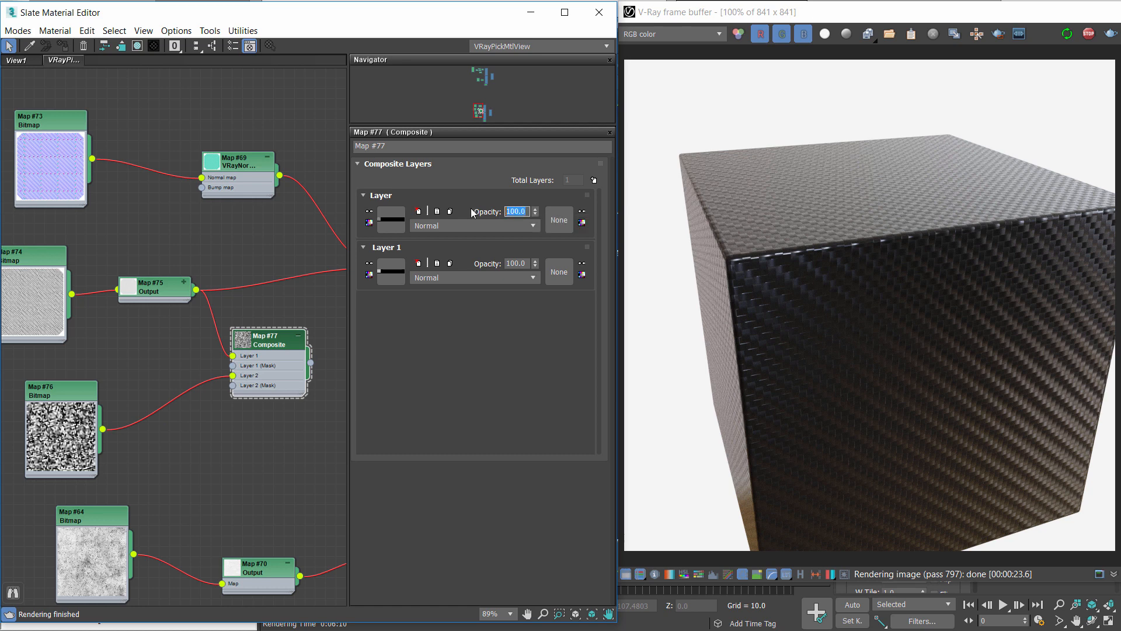
left_click(419, 228)
left_click(430, 369)
type("20")
key("Return")
Connect the Composite map to the base VRayMtl's reflection glossiness input and inspect the variation in the render
scroll(213, 350, "up", 1)
middle_click_drag(263, 327, 213, 351)
left_click_drag(211, 345, 275, 237)
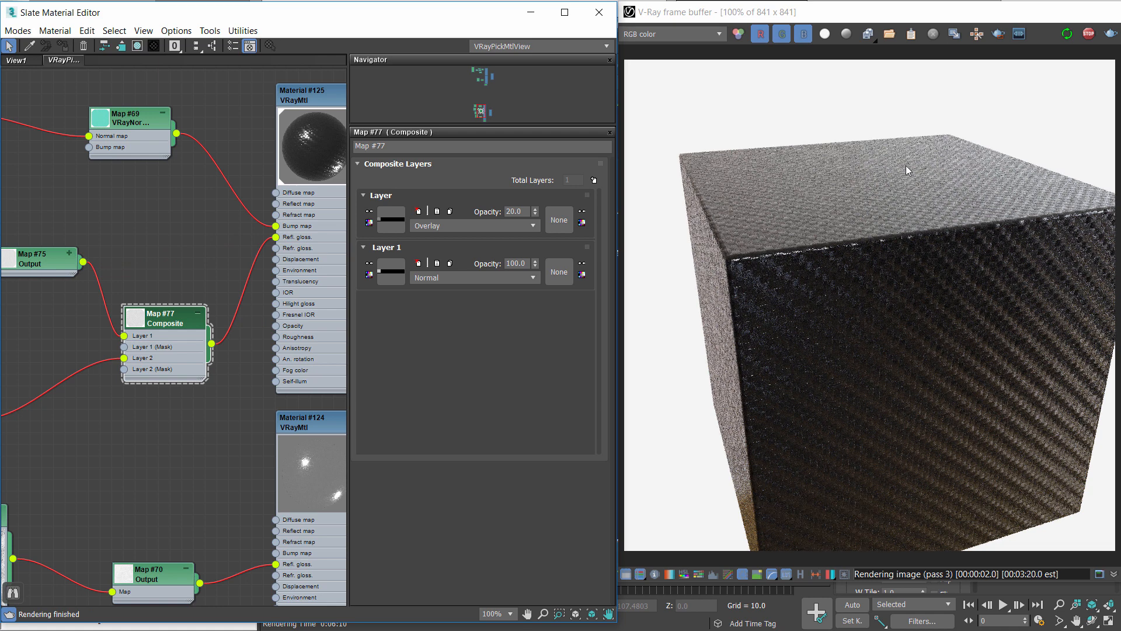
scroll(969, 154, "up", 1)
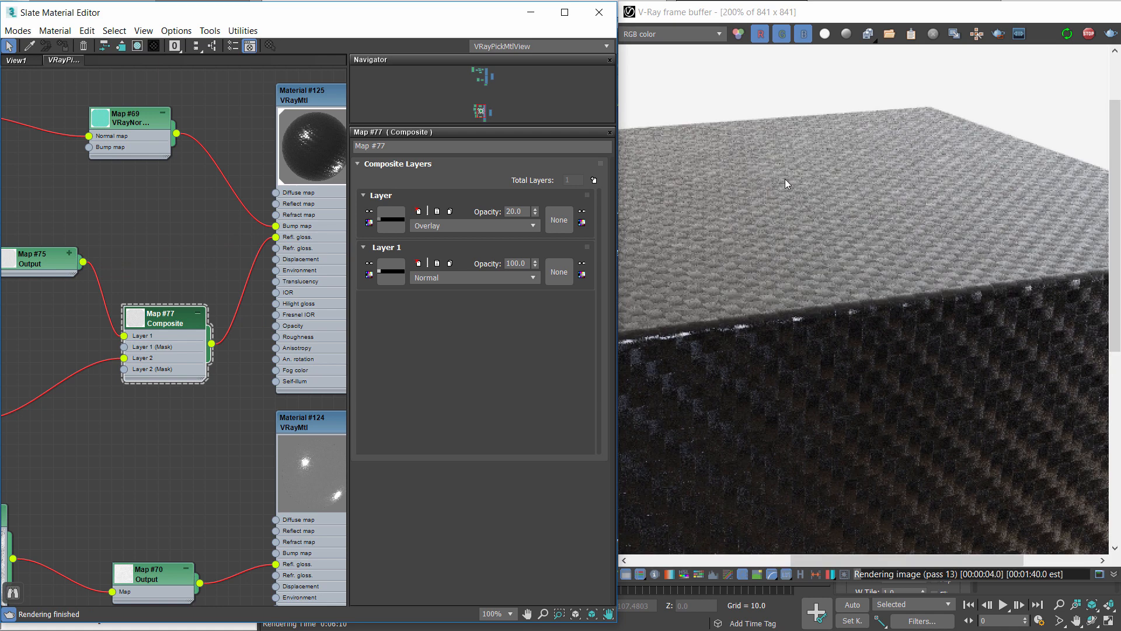
scroll(814, 200, "down", 1)
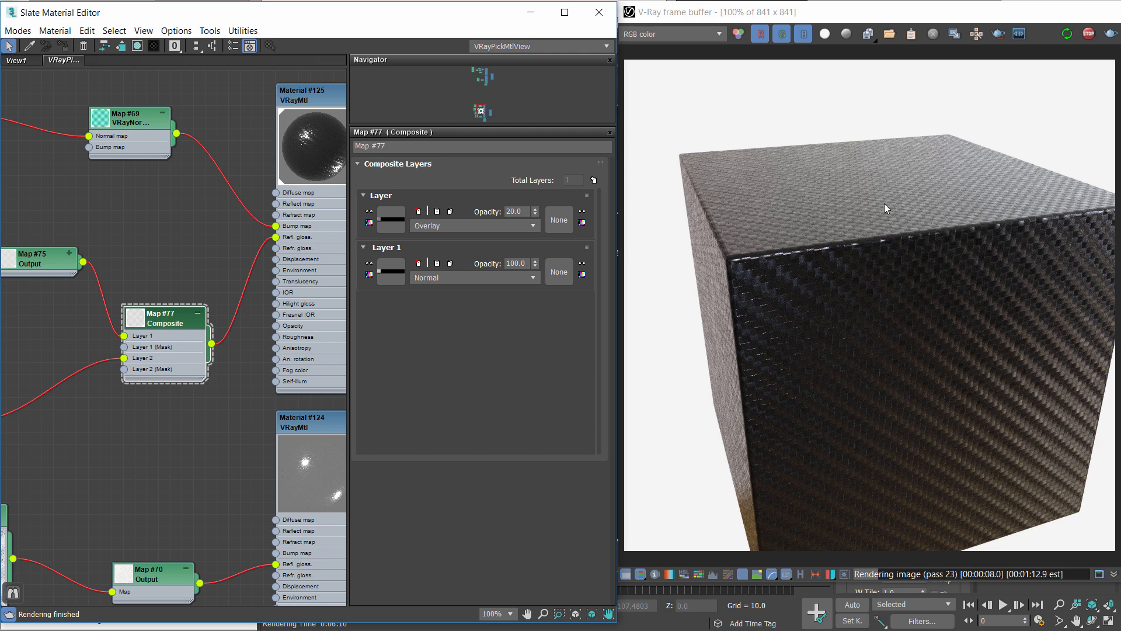
scroll(885, 208, "up", 1)
scroll(976, 153, "down", 1)
left_click_drag(186, 329, 186, 317)
Try the Composite map's Overlay variation layer at 50 opacity
double_click(517, 211)
type("5")
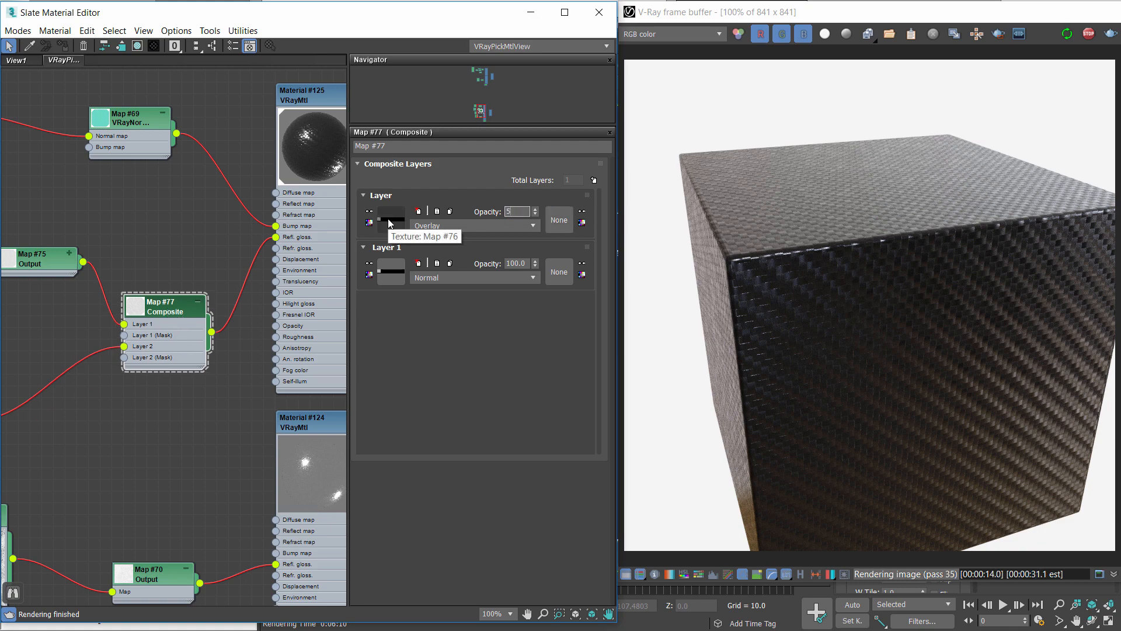
type("0")
key("Return")
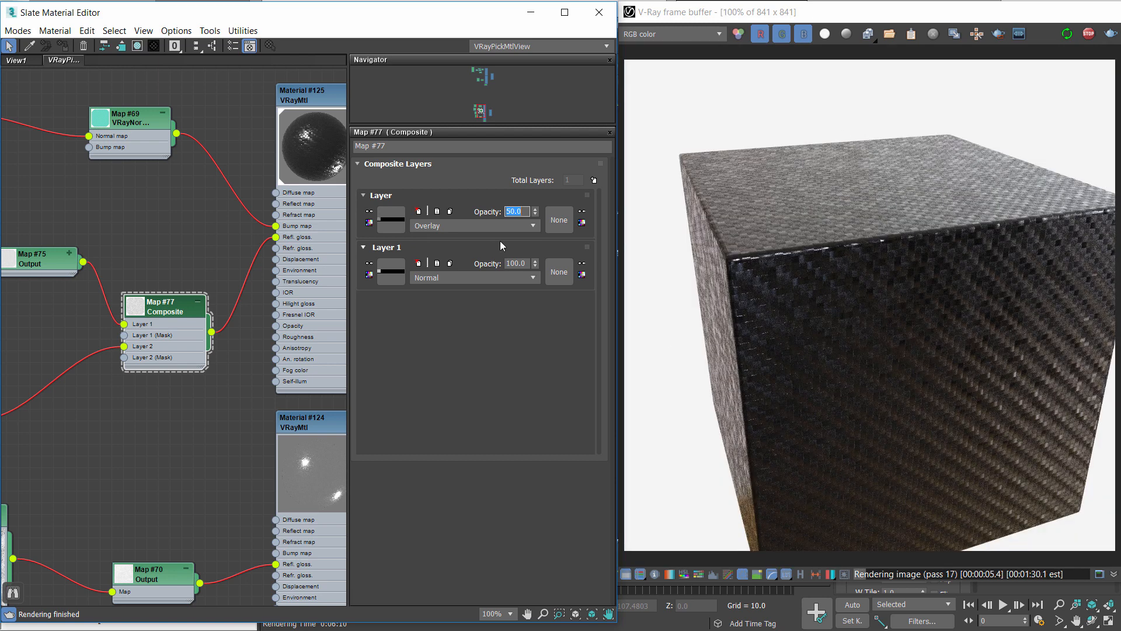
Set the Overlay variation layer's opacity to 15 and move the variation bitmap closer below the glossiness bitmap
type("15")
key("Return")
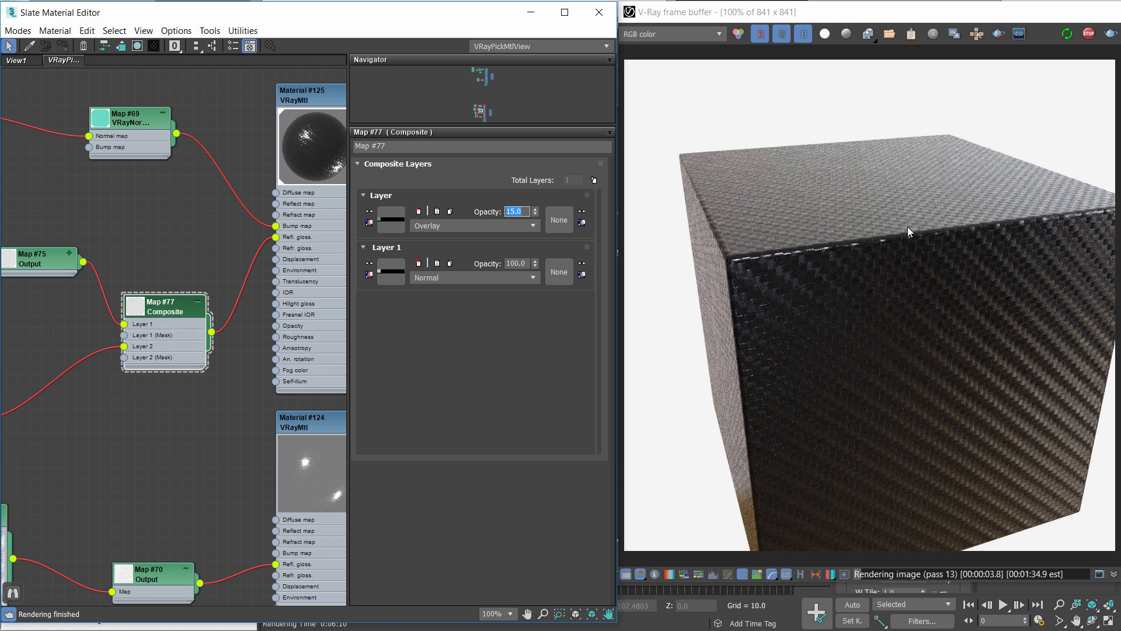
scroll(146, 299, "down", 3)
middle_click_drag(48, 335, 200, 298)
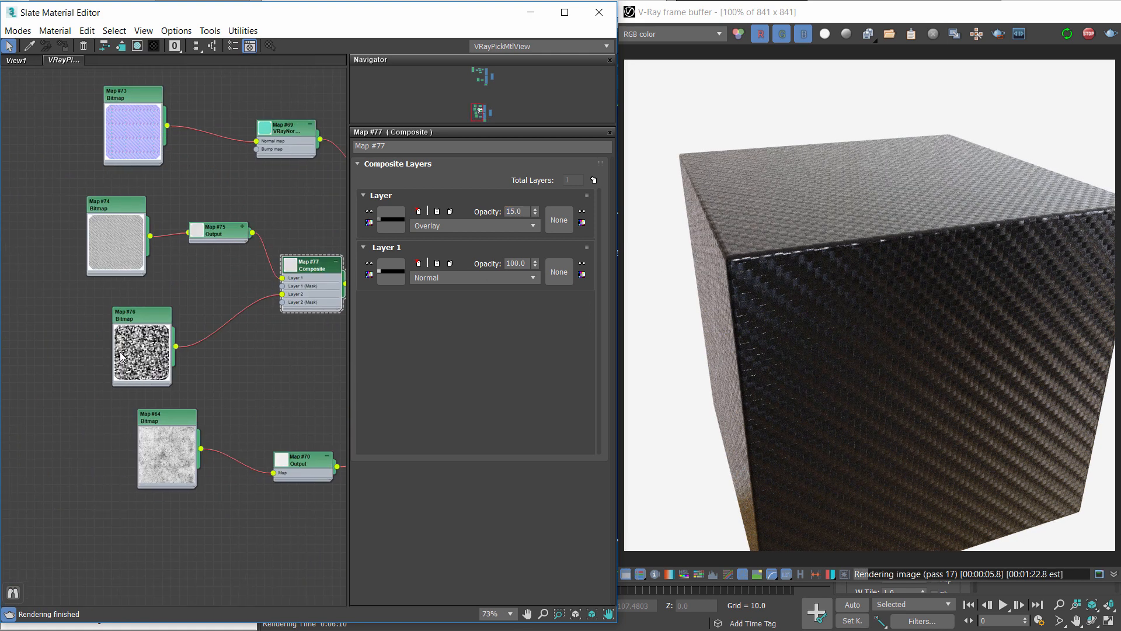
left_click_drag(142, 319, 116, 300)
scroll(252, 348, "down", 6)
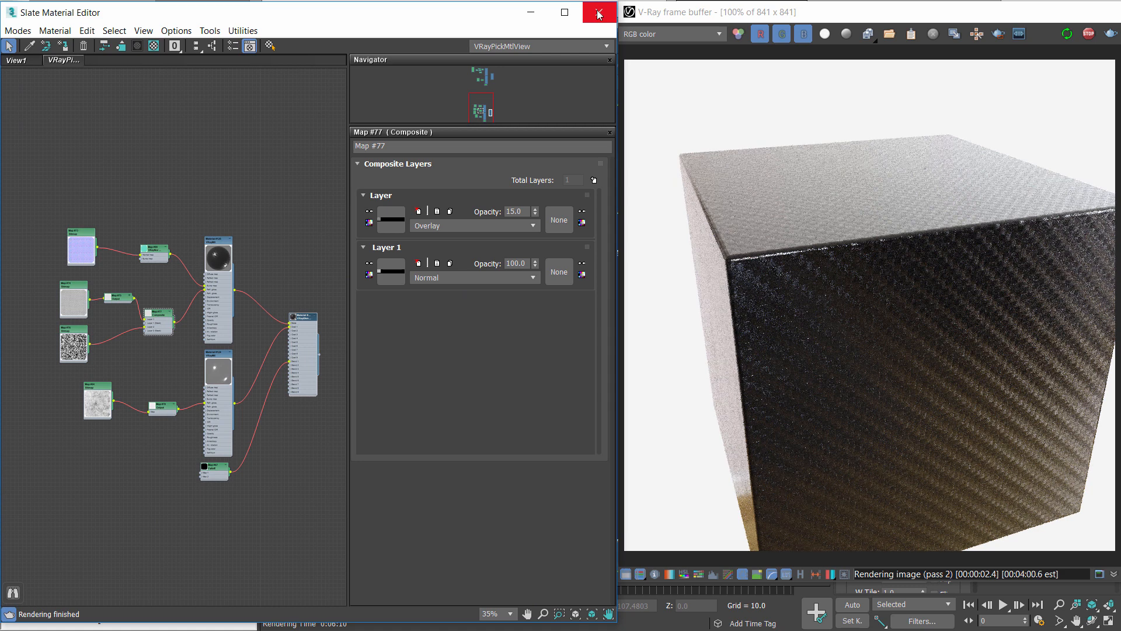
Set the base VRayMtl's bump amount to 100
scroll(295, 219, "up", 1)
scroll(296, 219, "up", 3)
double_click(153, 263)
middle_click_drag(184, 361, 244, 268)
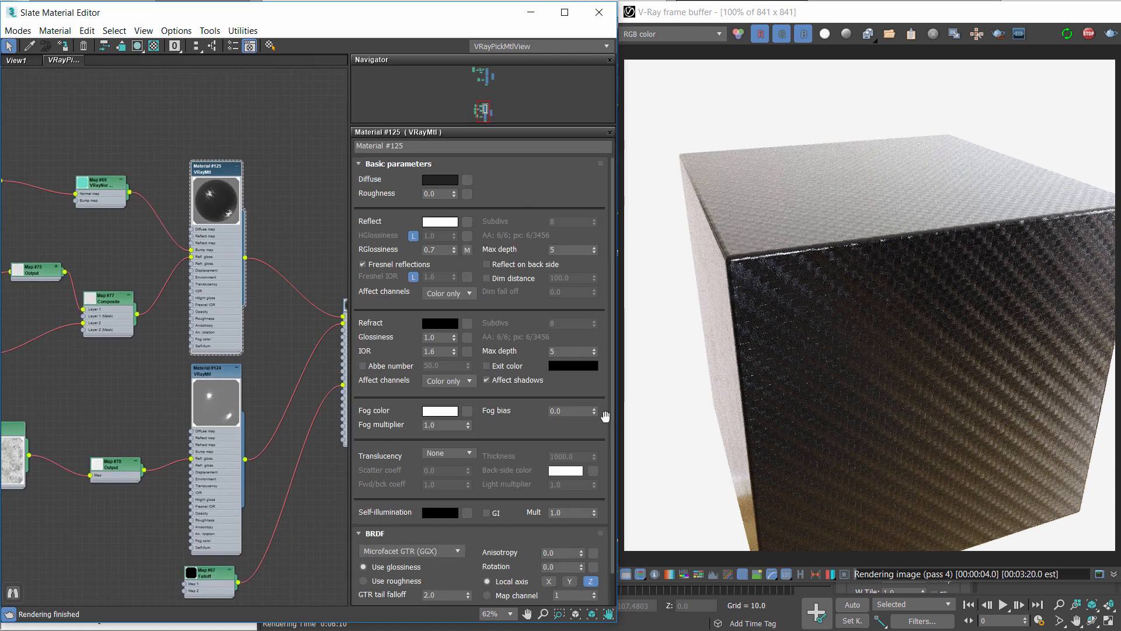
left_click_drag(603, 415, 598, 152)
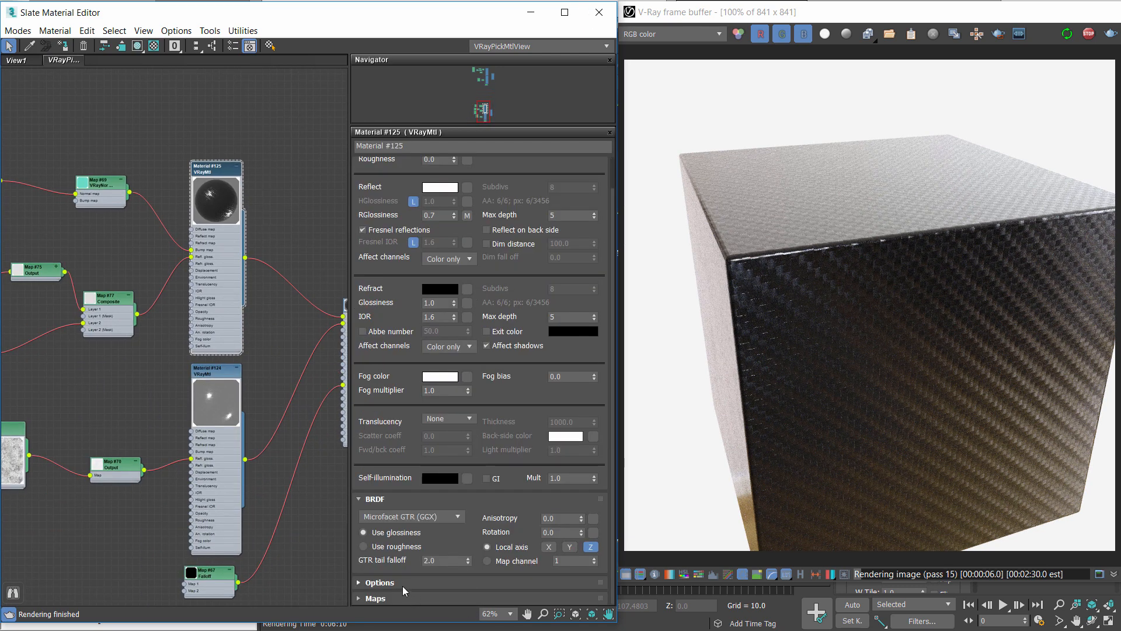
left_click(376, 598)
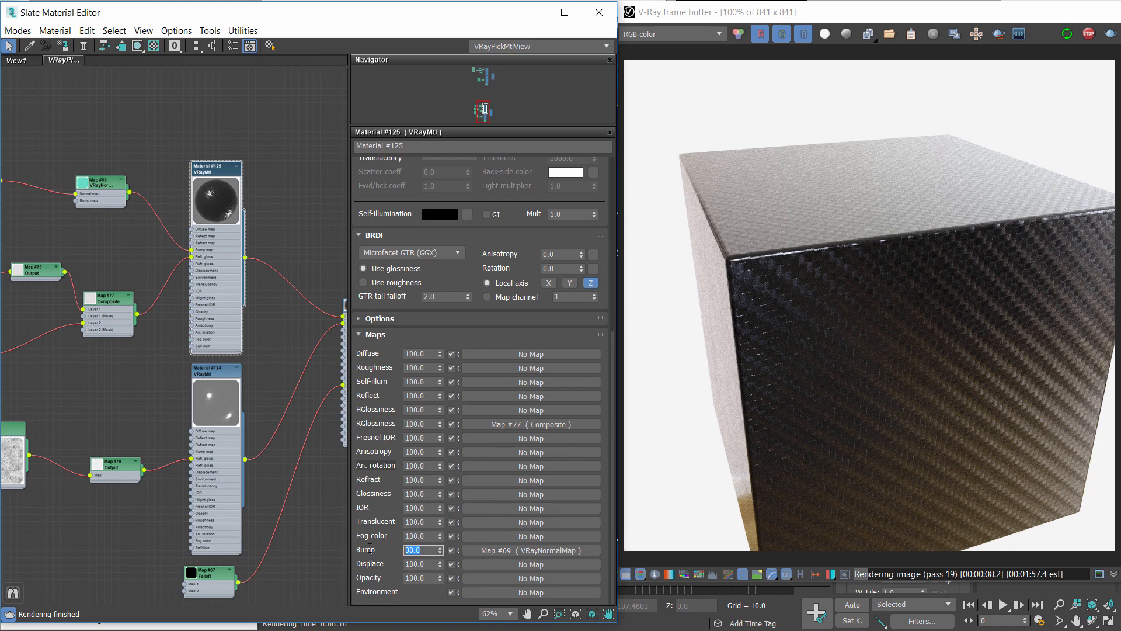
type("100")
key("Return")
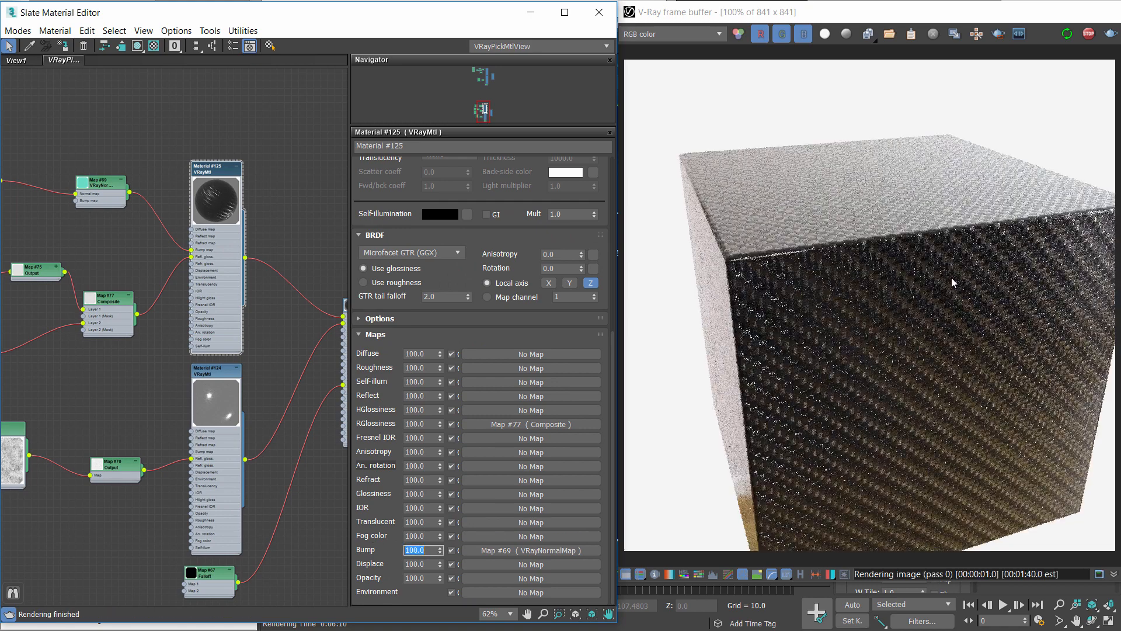
Move the normal bitmap up, add the 3DCollective_FibraCarbono_Aditional_Bump.png Bitmap below it and view its image
middle_click_drag(233, 322, 298, 311)
scroll(150, 270, "up", 2)
middle_click_drag(51, 178, 131, 219)
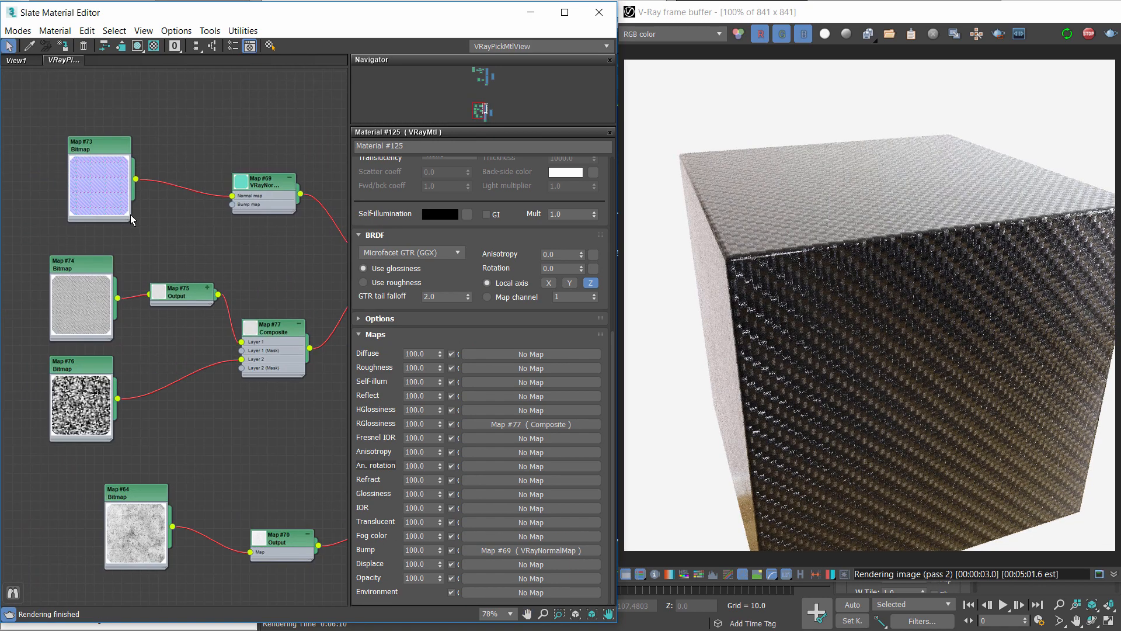
scroll(131, 219, "up", 1)
left_click_drag(111, 187, 100, 104)
middle_click_drag(135, 166, 139, 249)
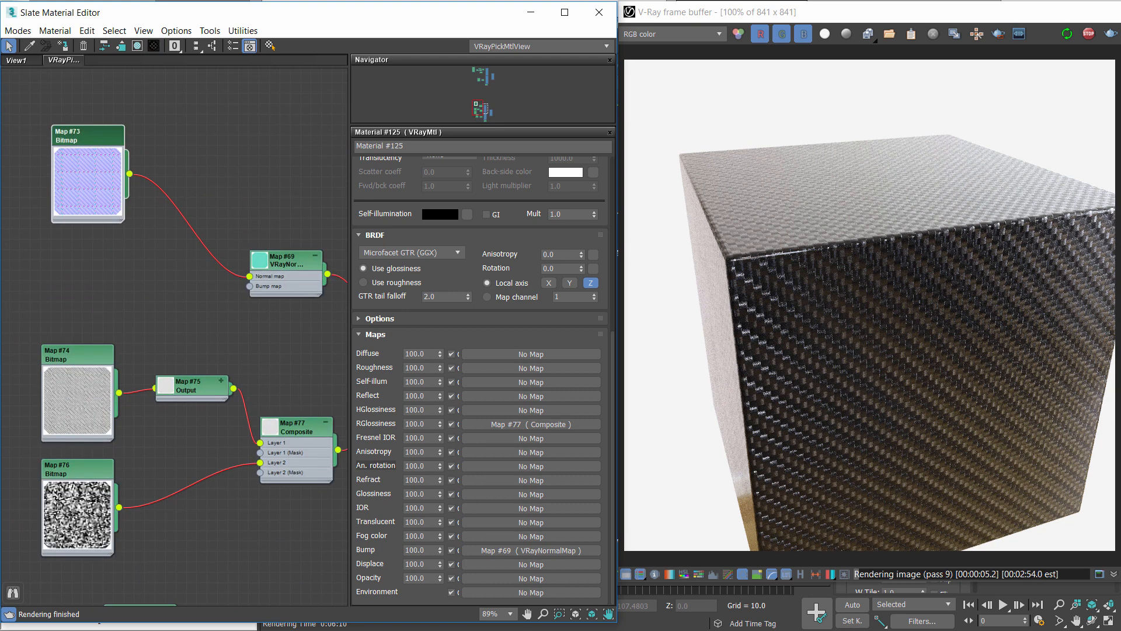
left_click_drag(100, 293, 76, 255)
double_click(83, 282)
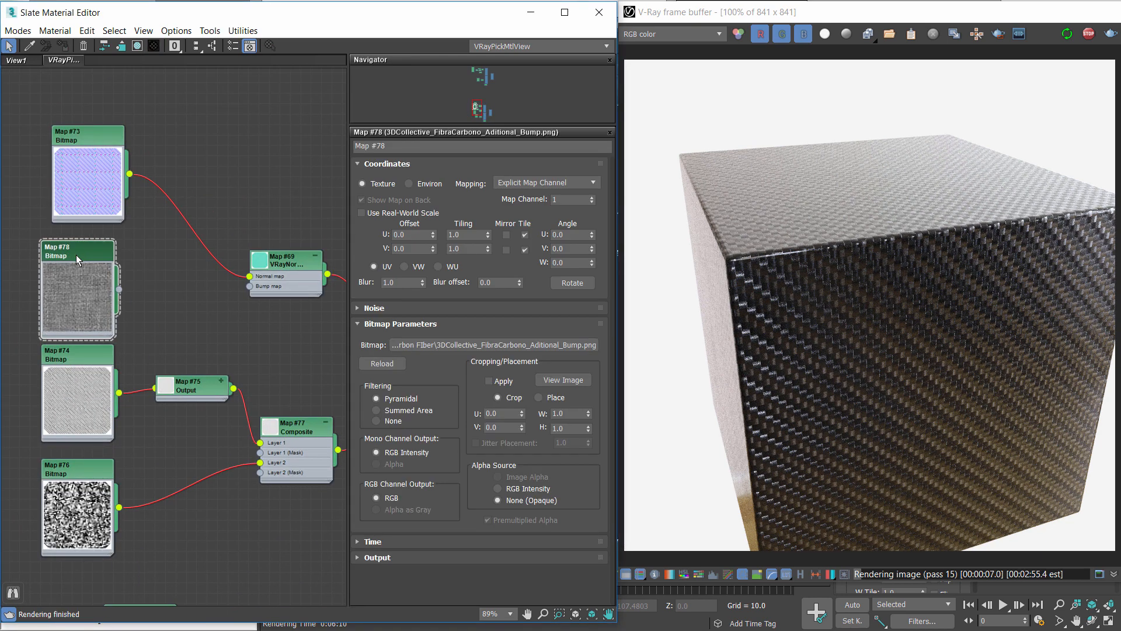
left_click(583, 380)
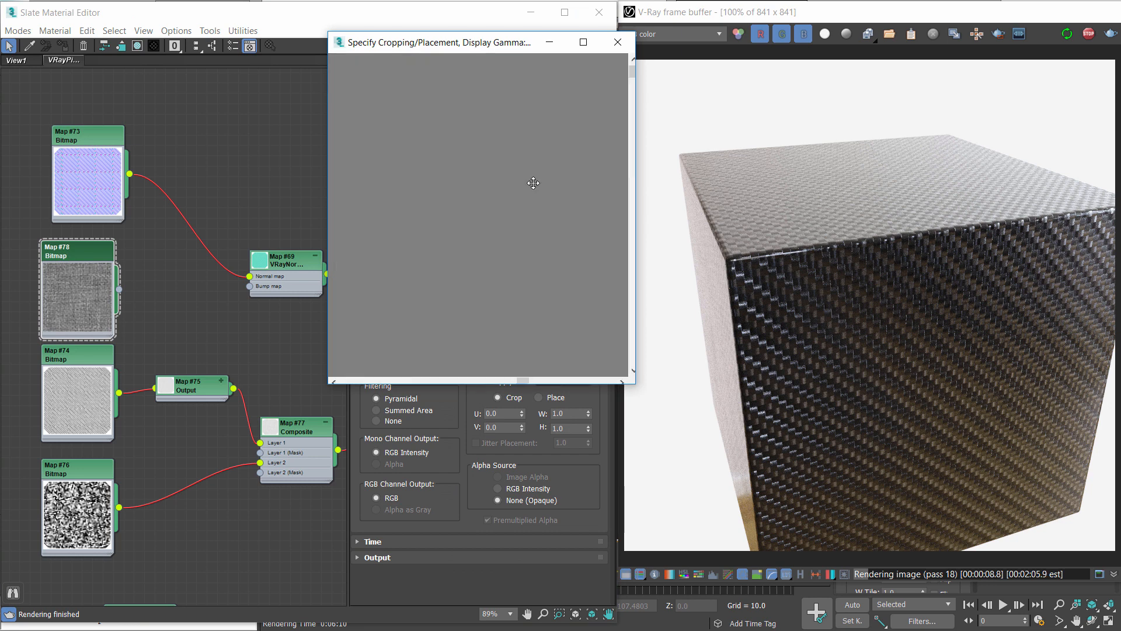
left_click(629, 44)
Set the additional bump bitmap's filtering to None and connect it to the VRayNormalMap's bump map input with an amount of 0.05
scroll(162, 304, "up", 1)
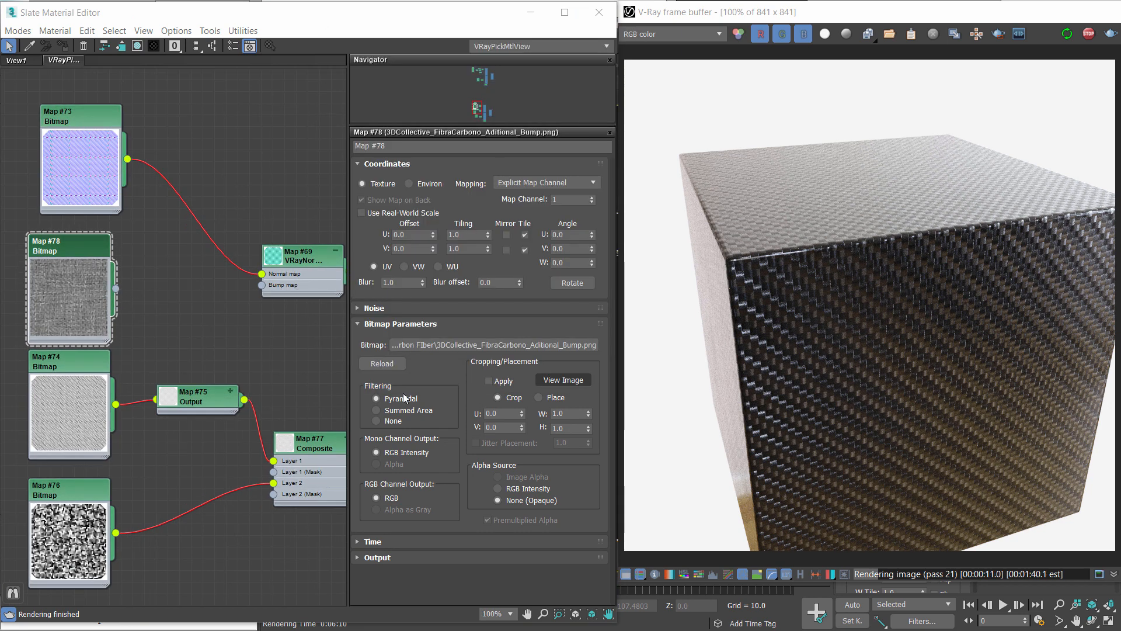
left_click(393, 420)
left_click_drag(230, 315, 286, 286)
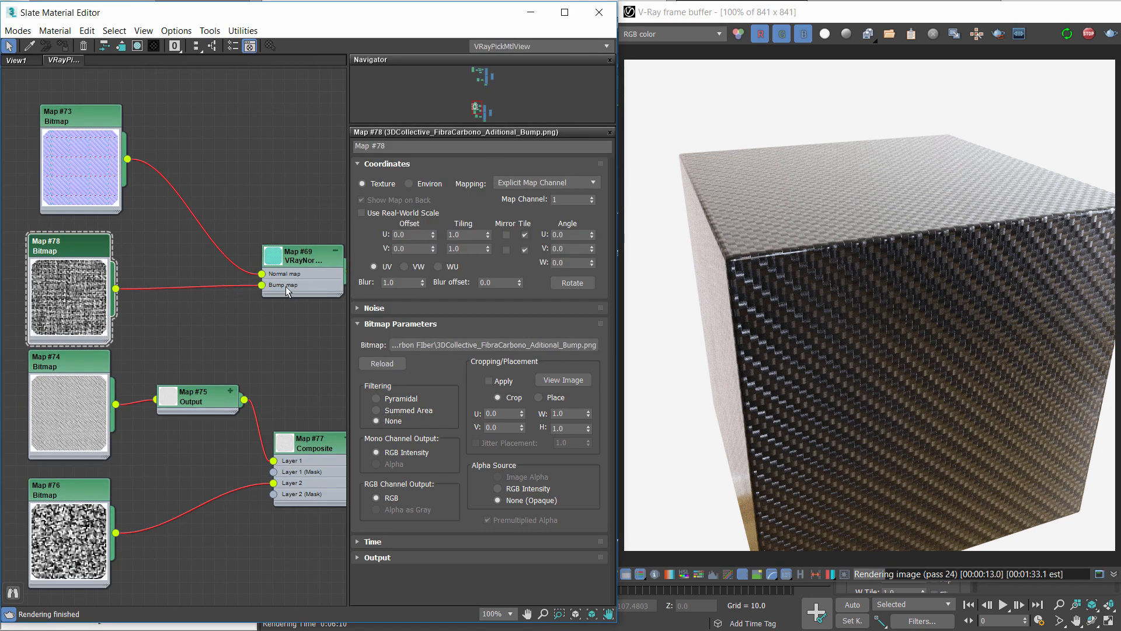
double_click(306, 254)
double_click(459, 197)
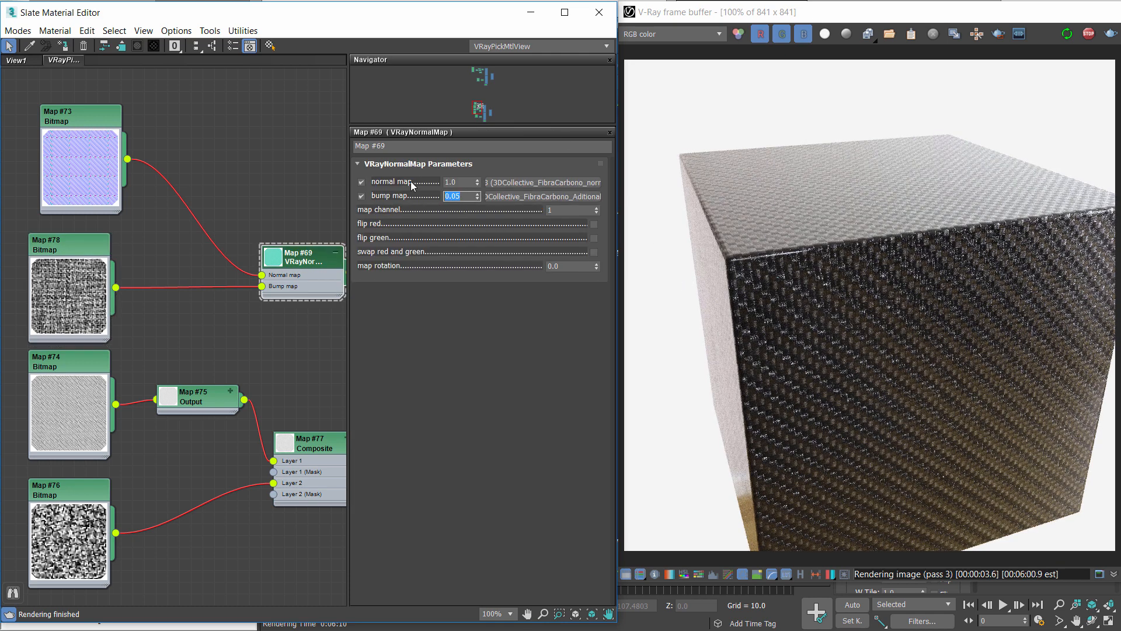
Examine the carbon fibre weave up close in the render and reframe the viewport on the whole cube
left_click(604, 12)
scroll(455, 283, "up", 3)
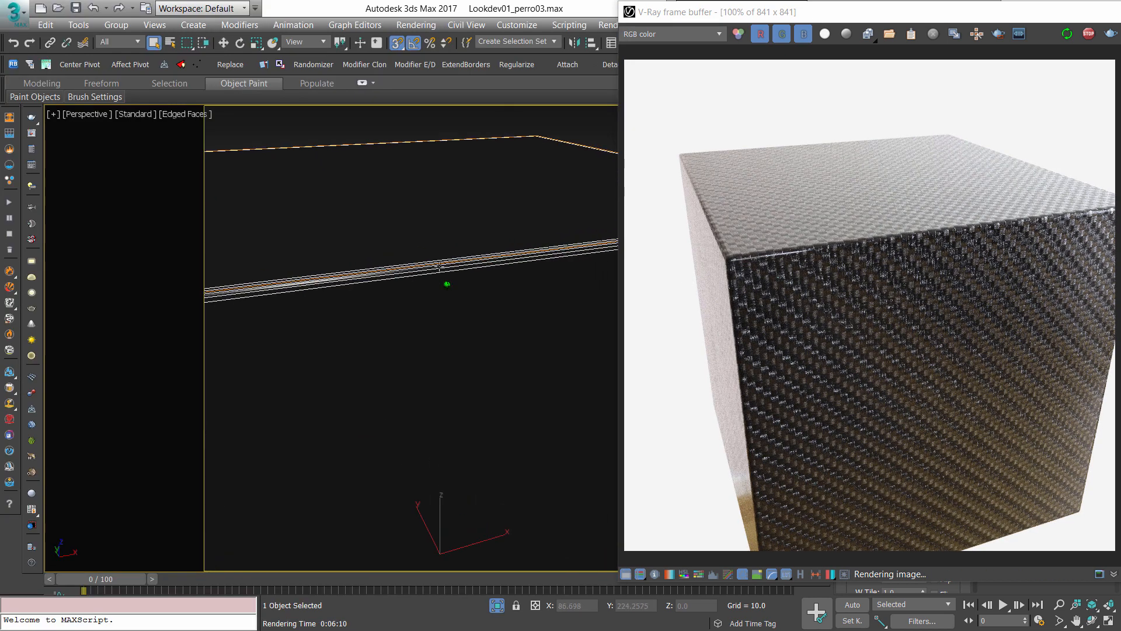
middle_click_drag(423, 295, 517, 307)
scroll(407, 322, "up", 2)
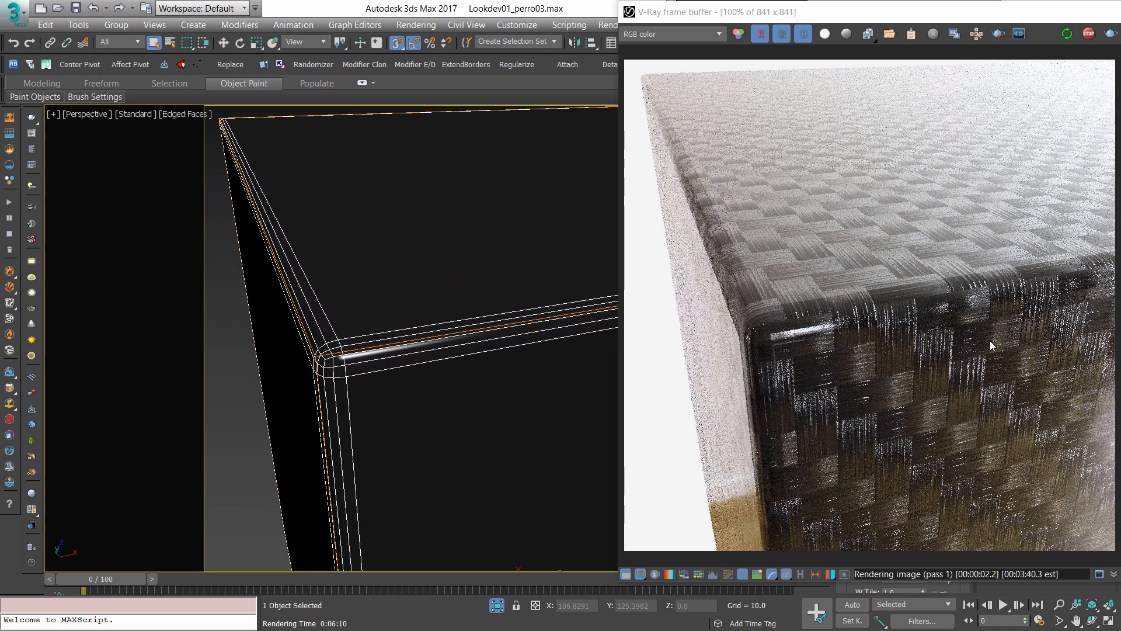
scroll(403, 315, "down", 3)
scroll(450, 326, "down", 3)
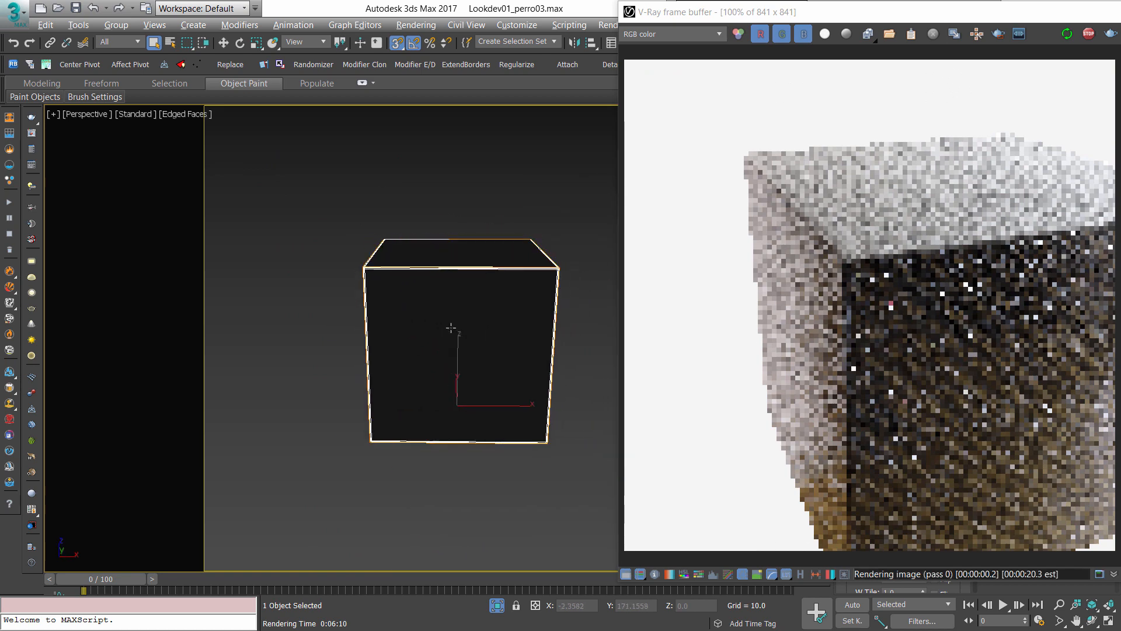
middle_click_drag(440, 325, 426, 332, "alt")
Set the VRayNormalMap's normal map amount to 0.6 and its bump map amount to 0.02
key("m")
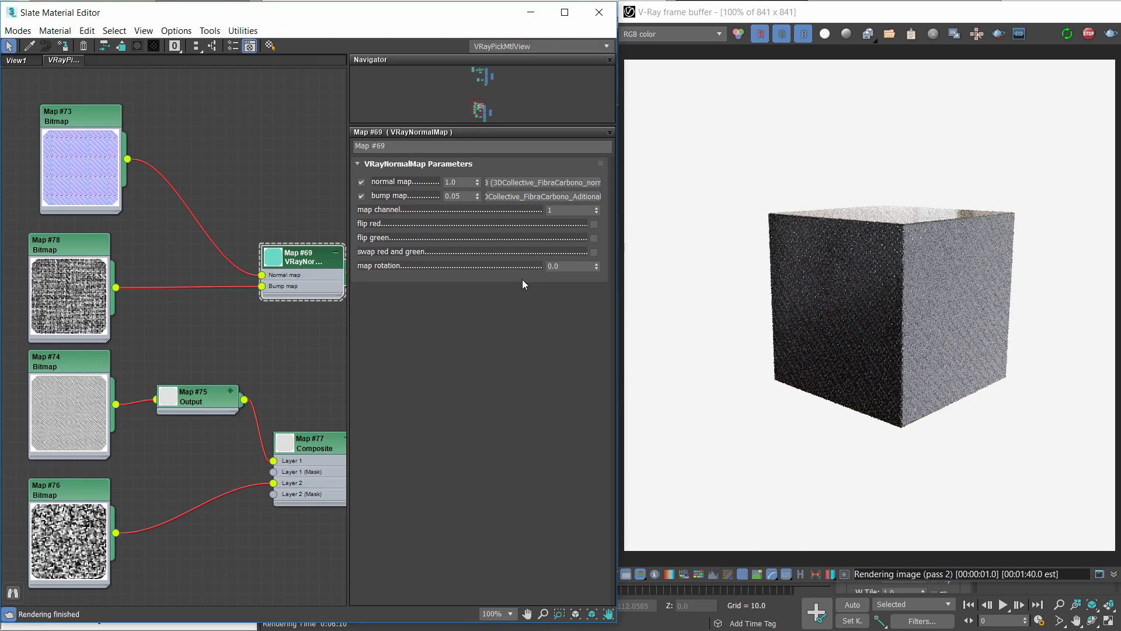
left_click(477, 185)
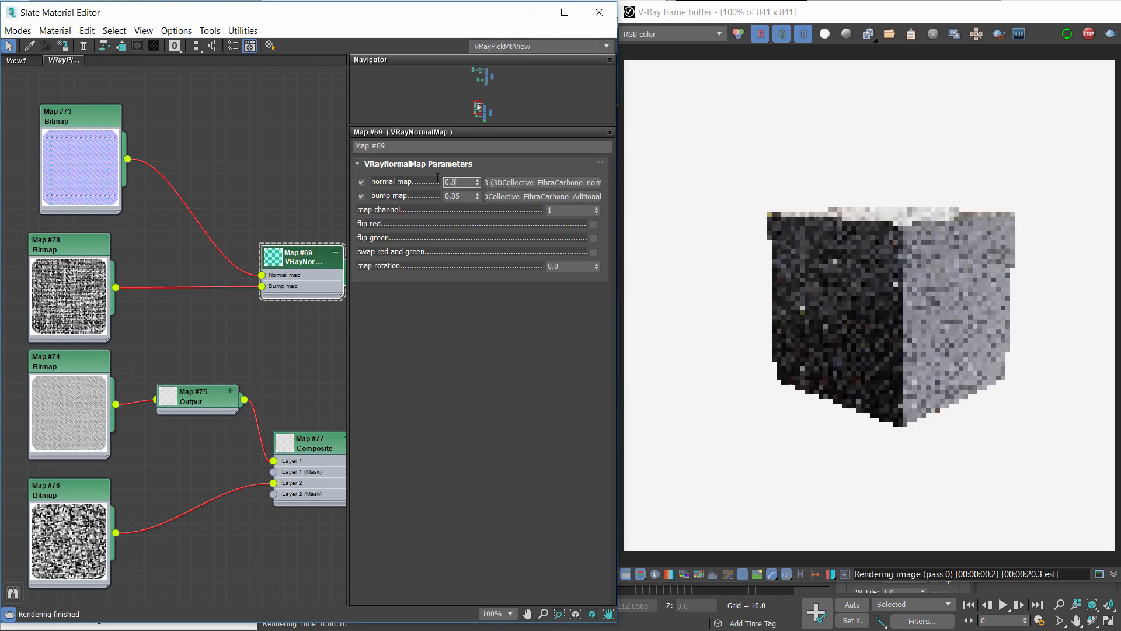
left_click_drag(458, 183, 401, 180)
type("0.6")
key("Return")
left_click_drag(464, 196, 383, 206)
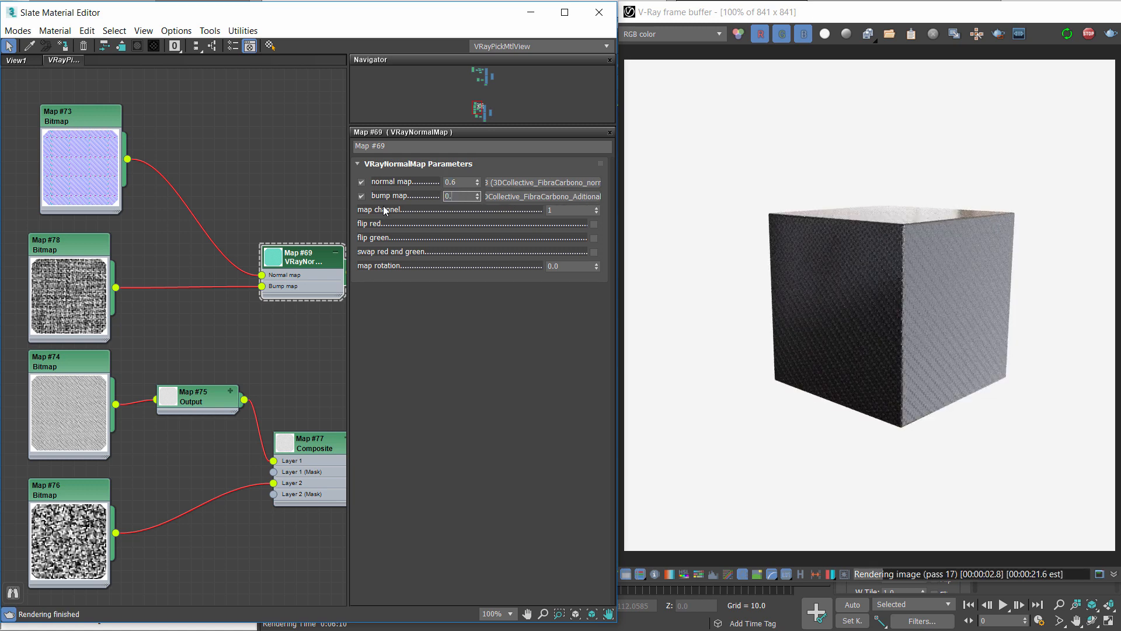
type("0.02")
key("Return")
left_click(600, 12)
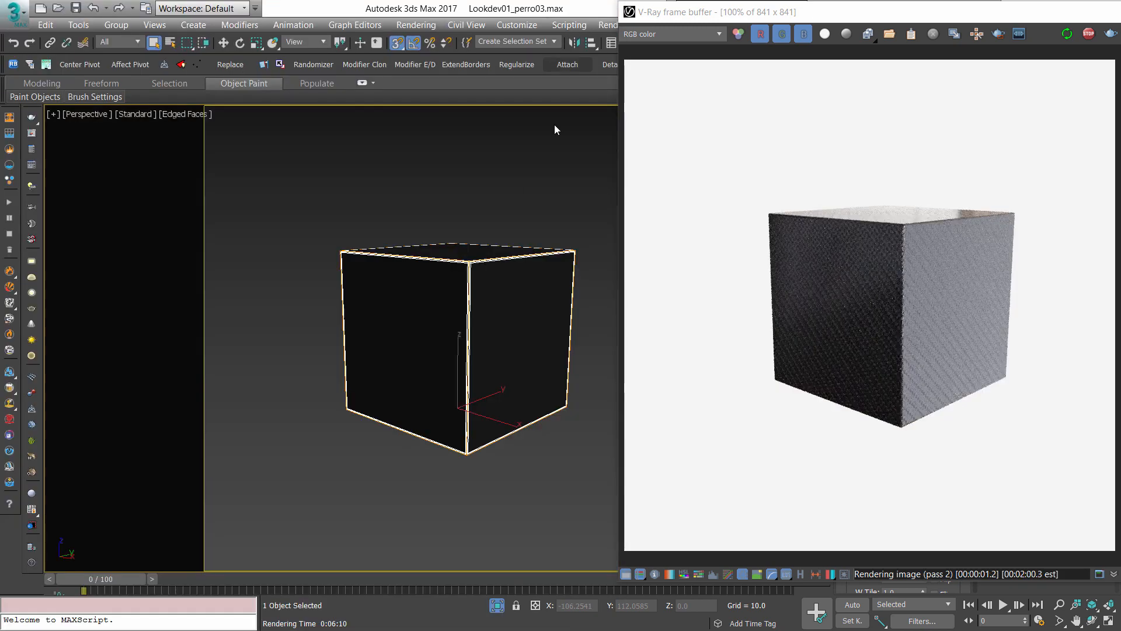
Inspect the weave near the cube's upper edge in the render and set the VRayNormalMap's bump map amount to 0.01
scroll(463, 260, "up", 3)
middle_click_drag(463, 260, 531, 289, "alt")
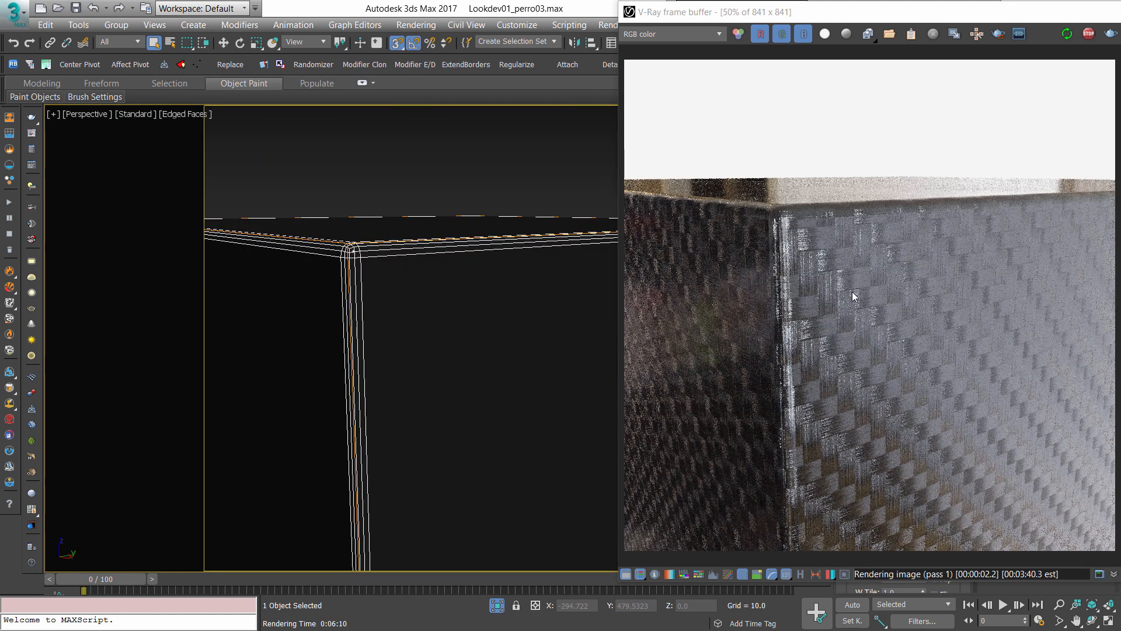
scroll(853, 302, "down", 2)
scroll(436, 320, "up", 3)
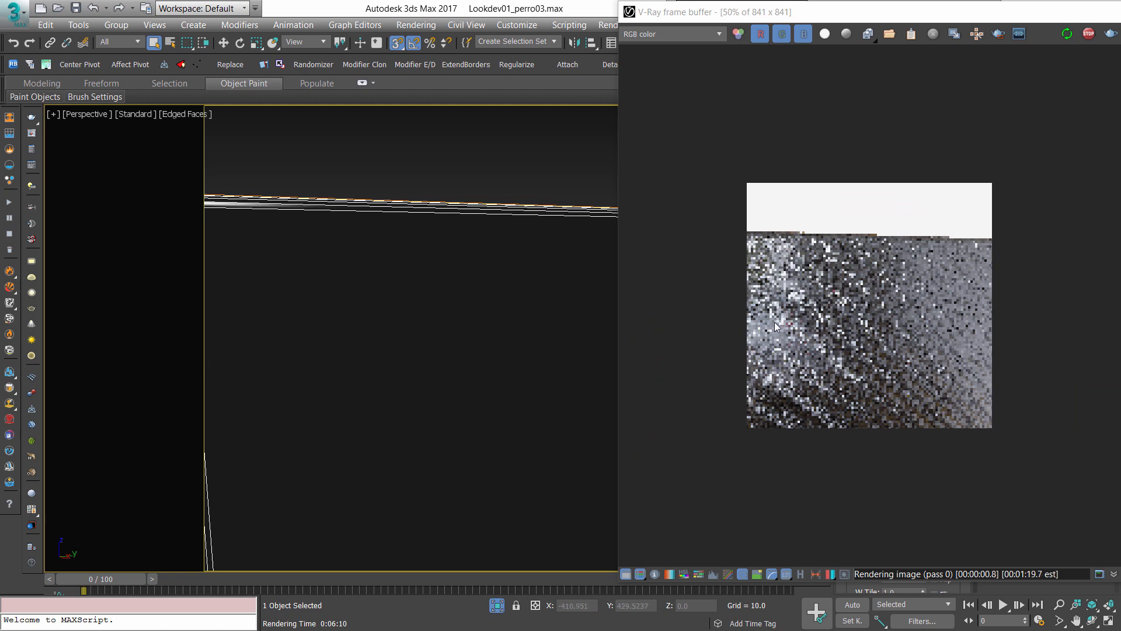
scroll(887, 326, "up", 2)
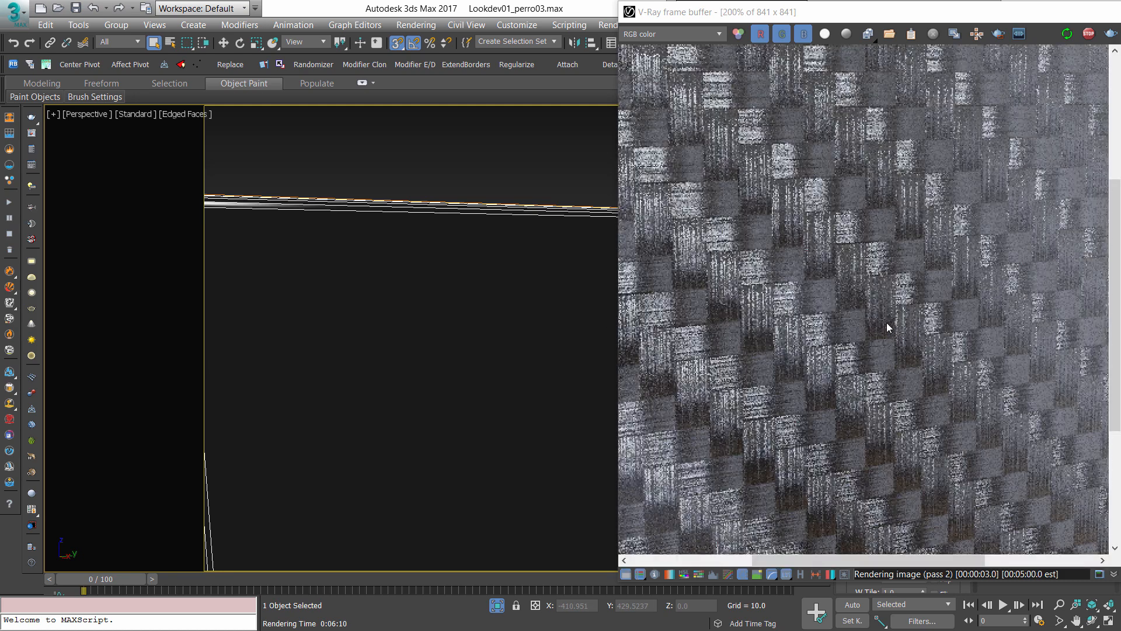
scroll(888, 327, "down", 1)
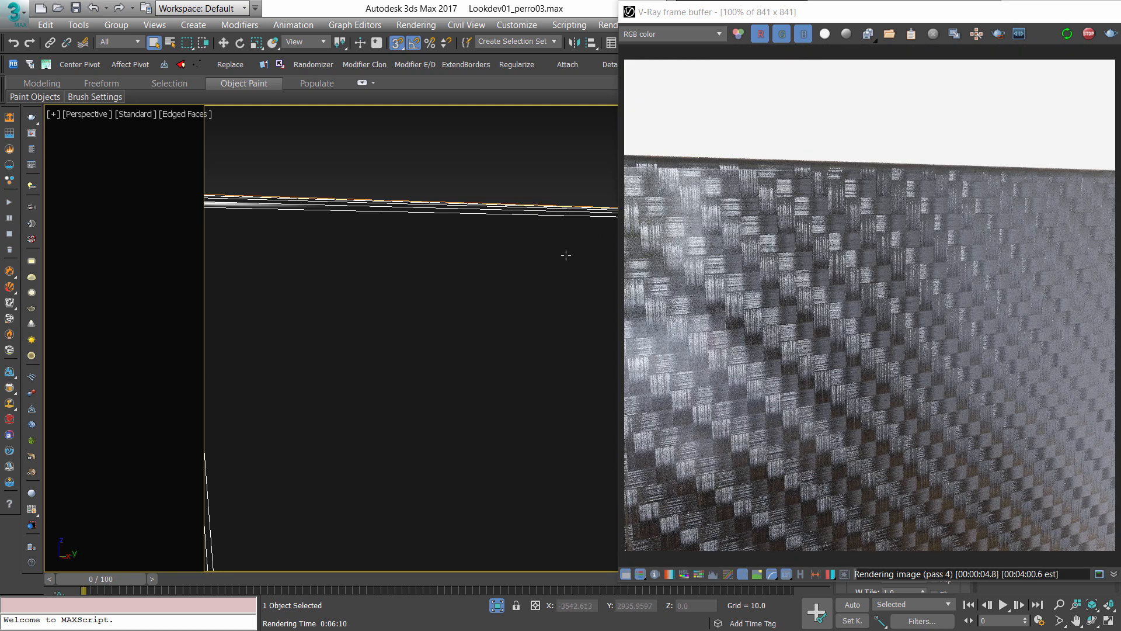
key("m")
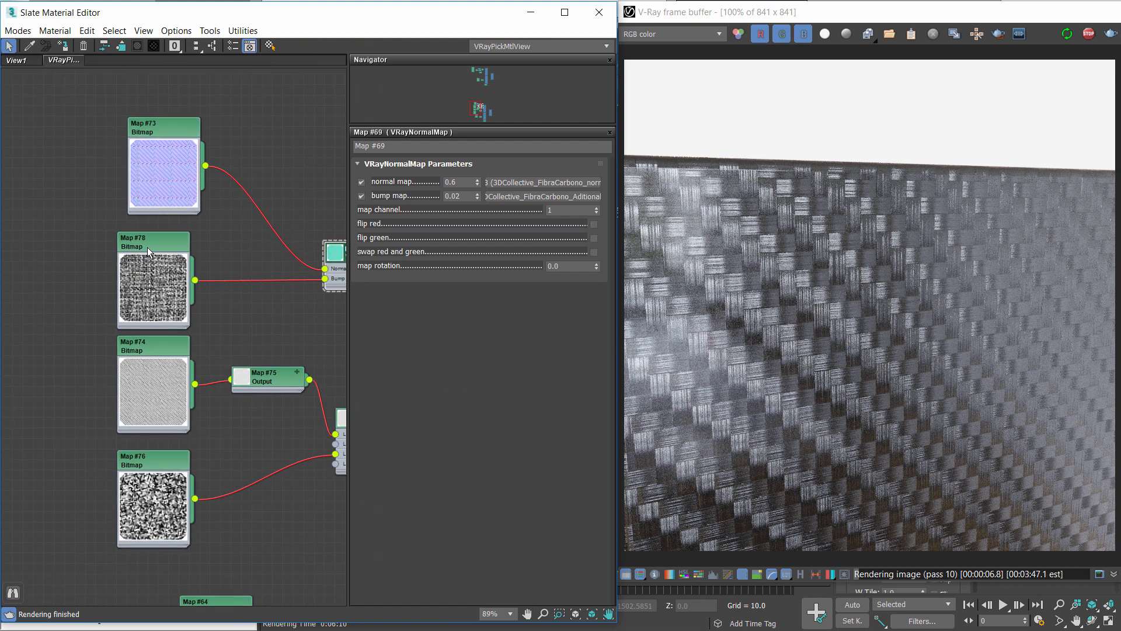
double_click(149, 242)
middle_click_drag(282, 265, 179, 265)
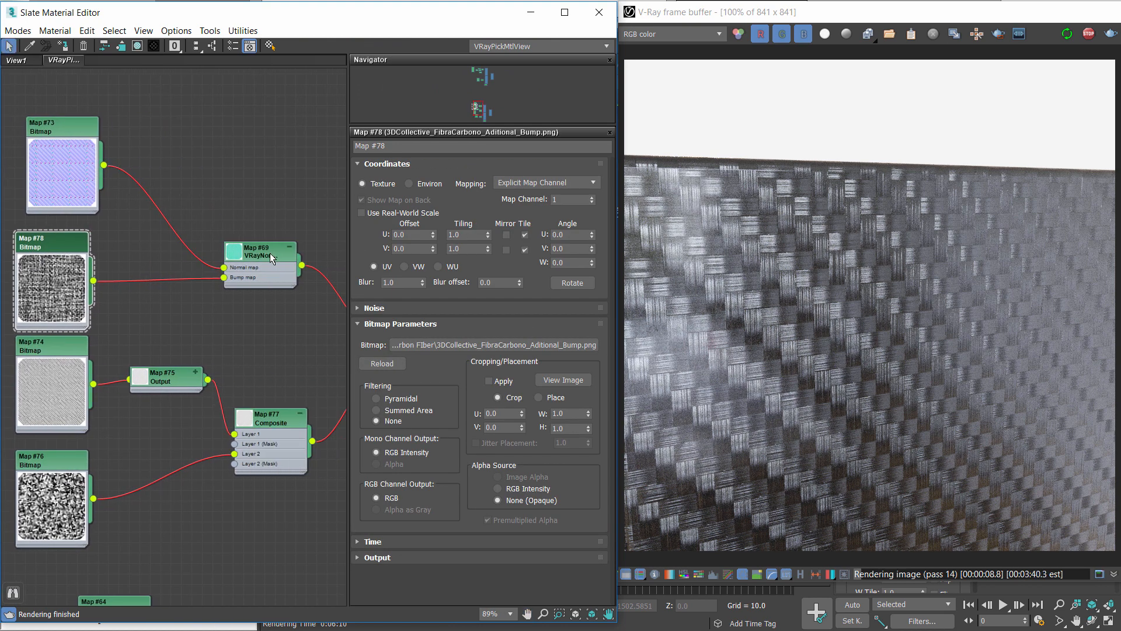
double_click(269, 253)
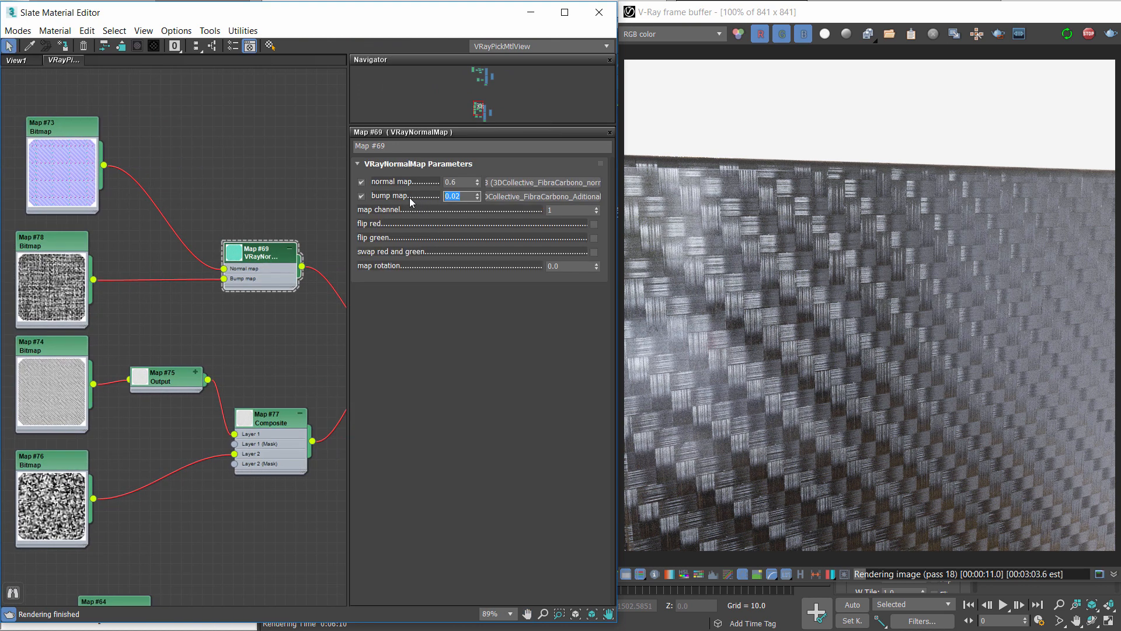
type("0.01")
key("Return")
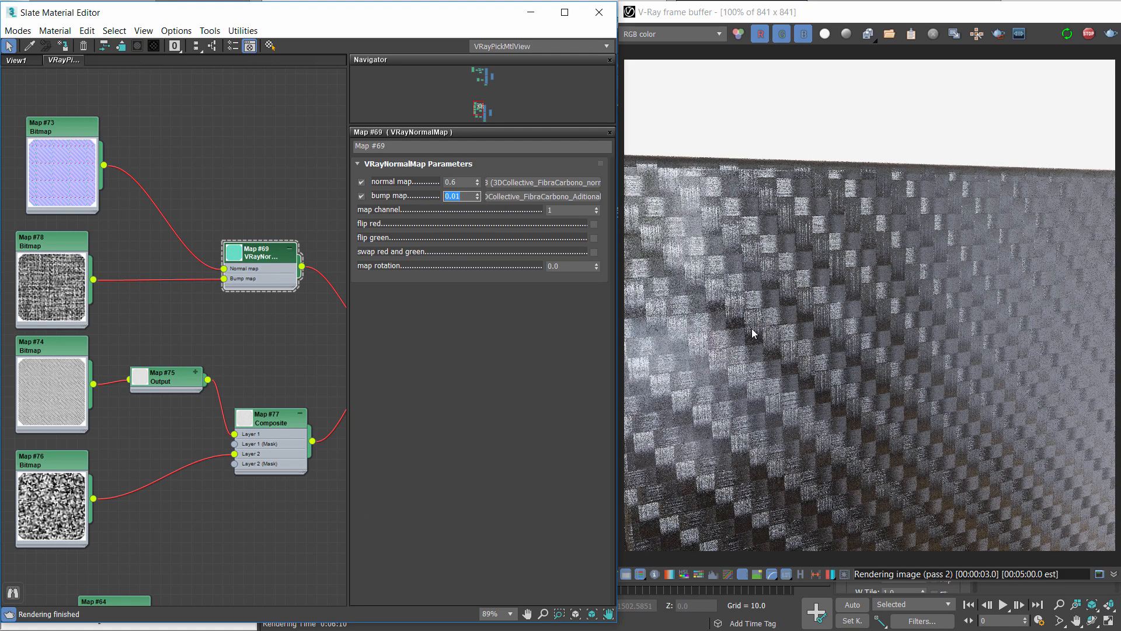
Set the VRayNormalMap's bump map amount to 0.0 and render only a region of the weave on the cube's face
type("0.0")
key("Return")
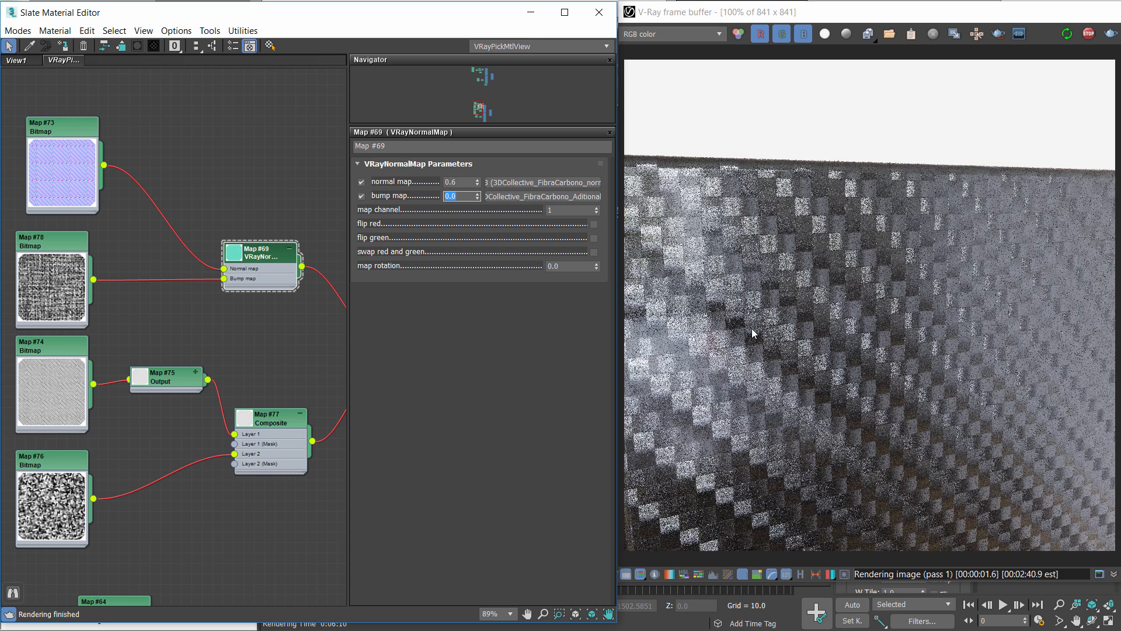
left_click(998, 34)
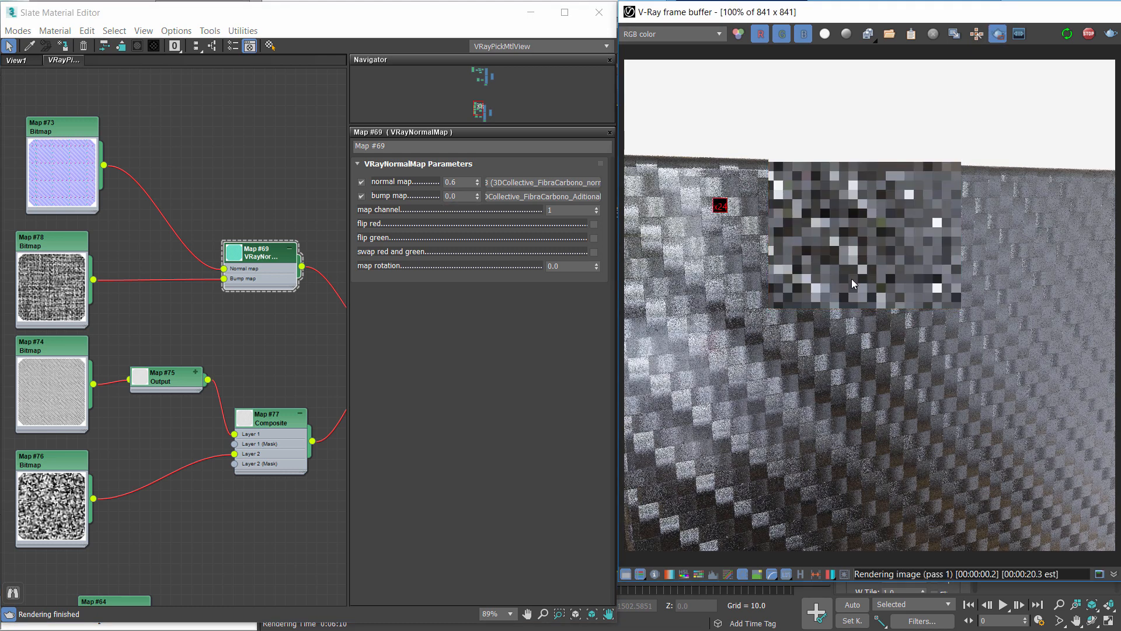
scroll(850, 303, "up", 1)
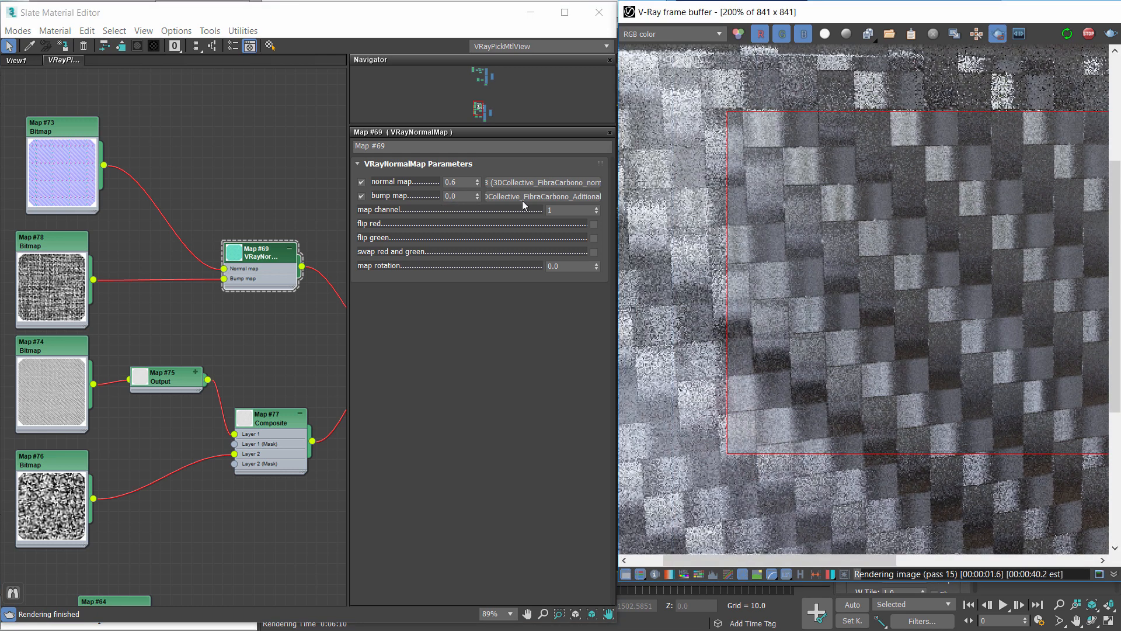
Set the VRayNormalMap's bump map amount to 0.005 and compare the fibre detail inside the render region
left_click(370, 224)
type("0.00")
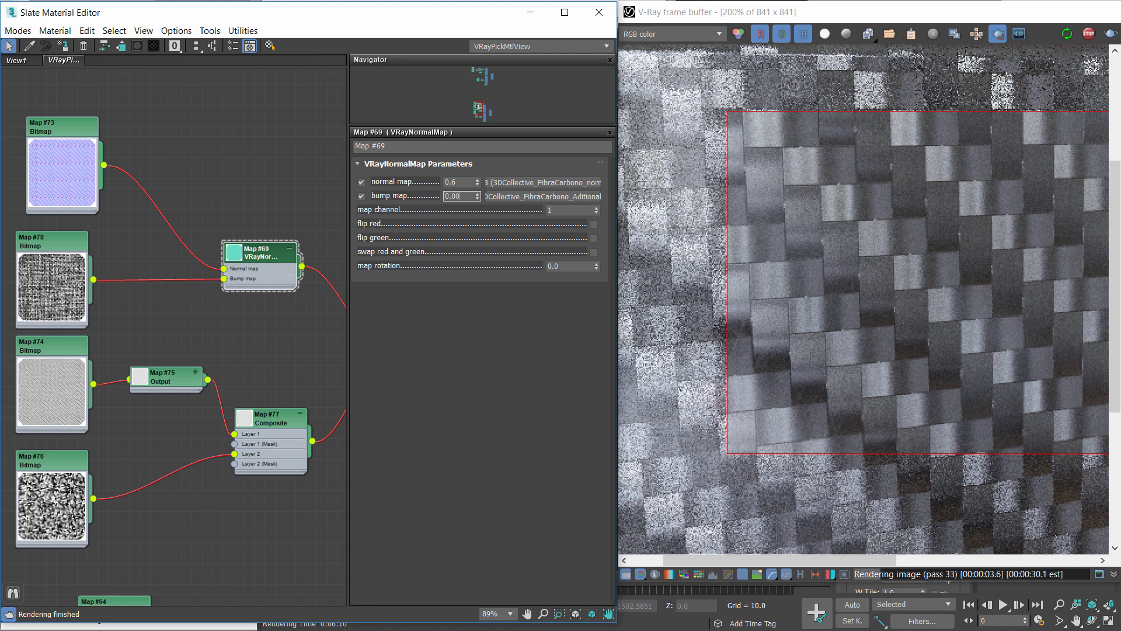
type("5")
key("Return")
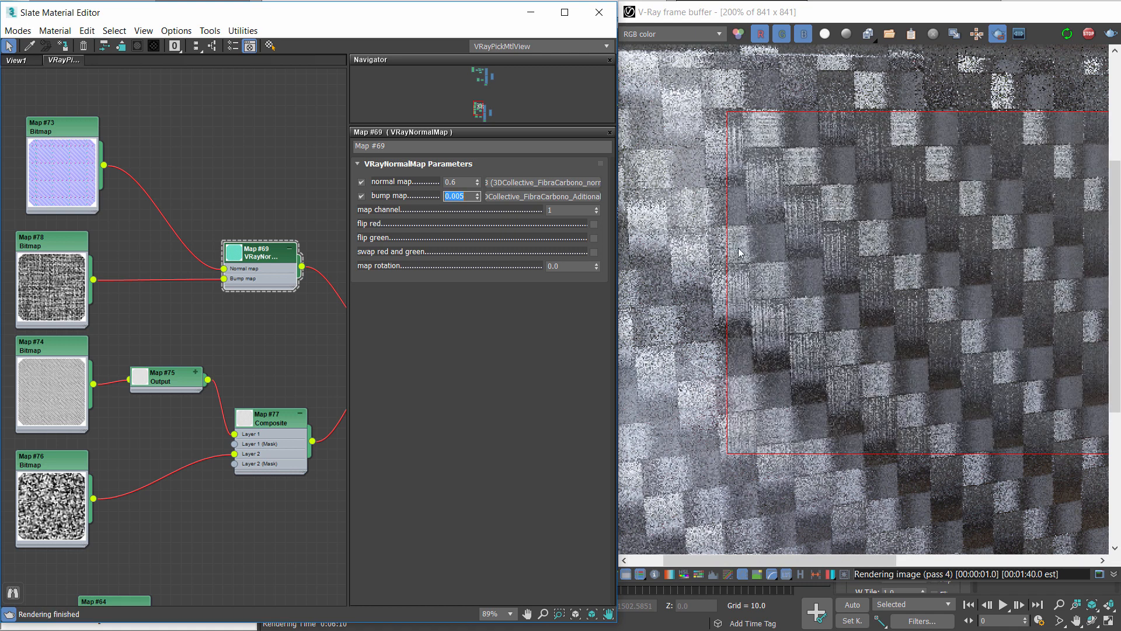
scroll(832, 293, "down", 2)
scroll(750, 246, "up", 1)
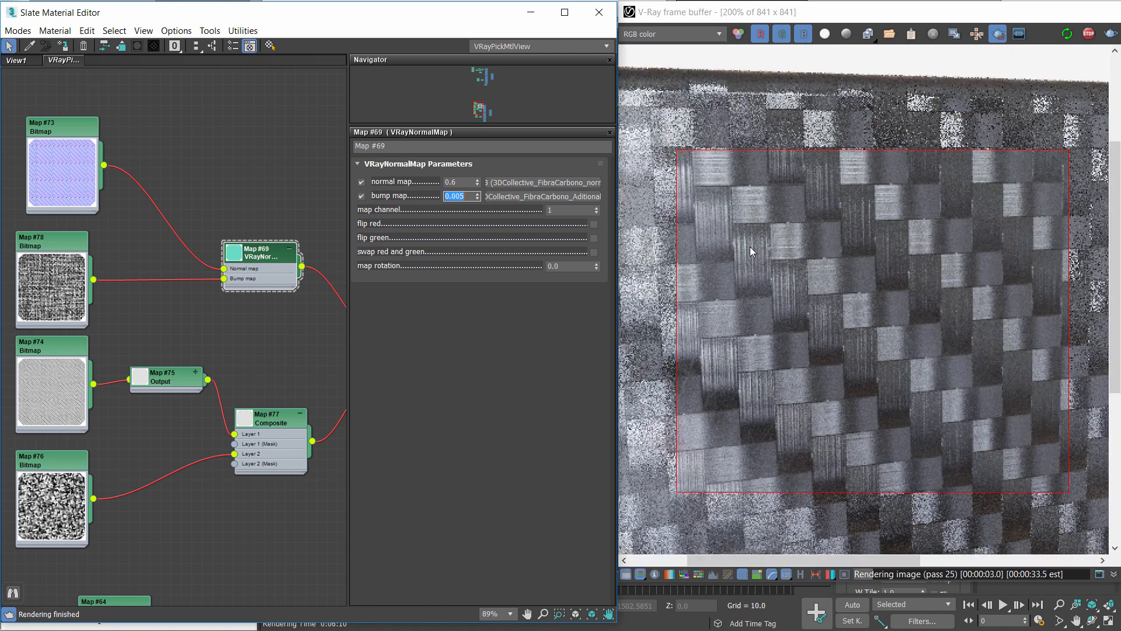
scroll(731, 236, "down", 1)
scroll(850, 315, "up", 1)
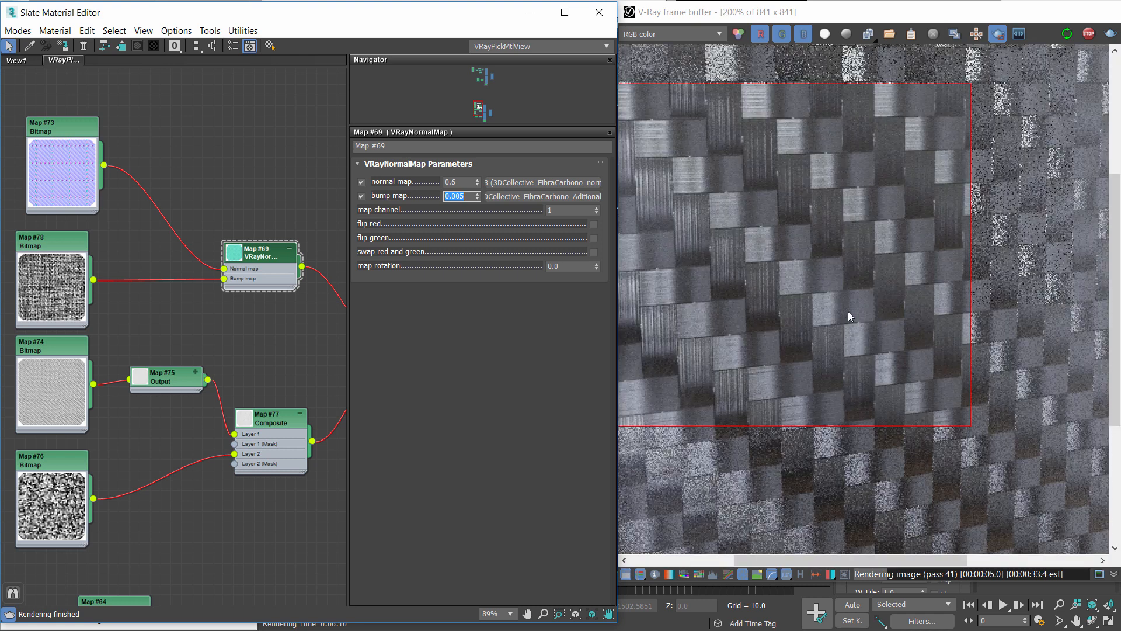
scroll(848, 310, "down", 1)
Set the VRayNormalMap's bump map amount to 0.01 and turn off region rendering
type("0.01")
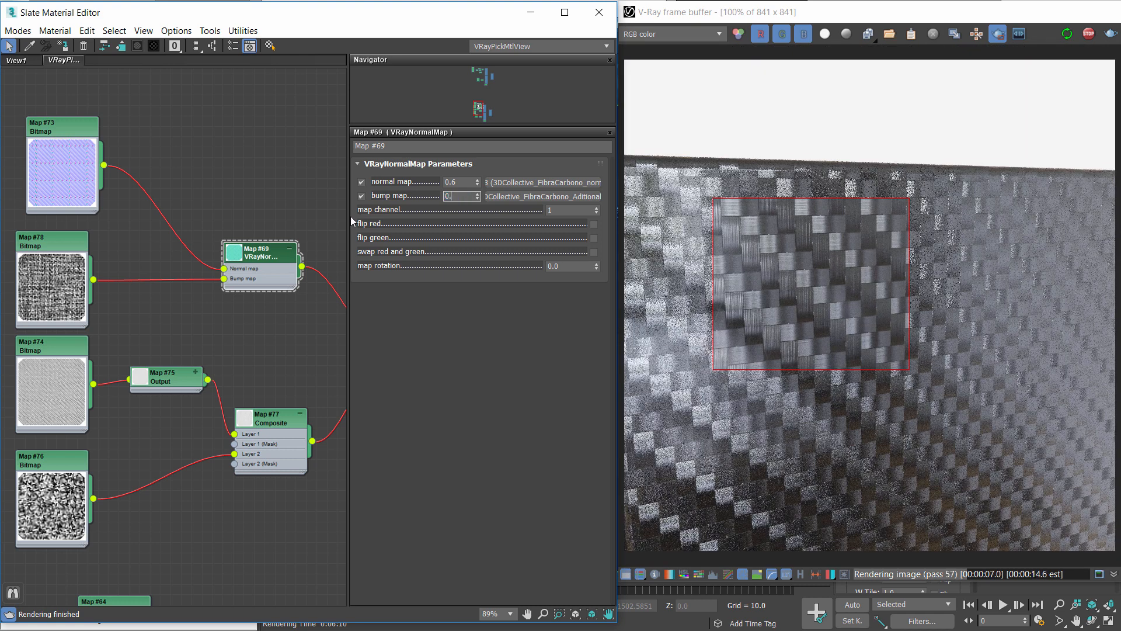
key("Return")
left_click(997, 35)
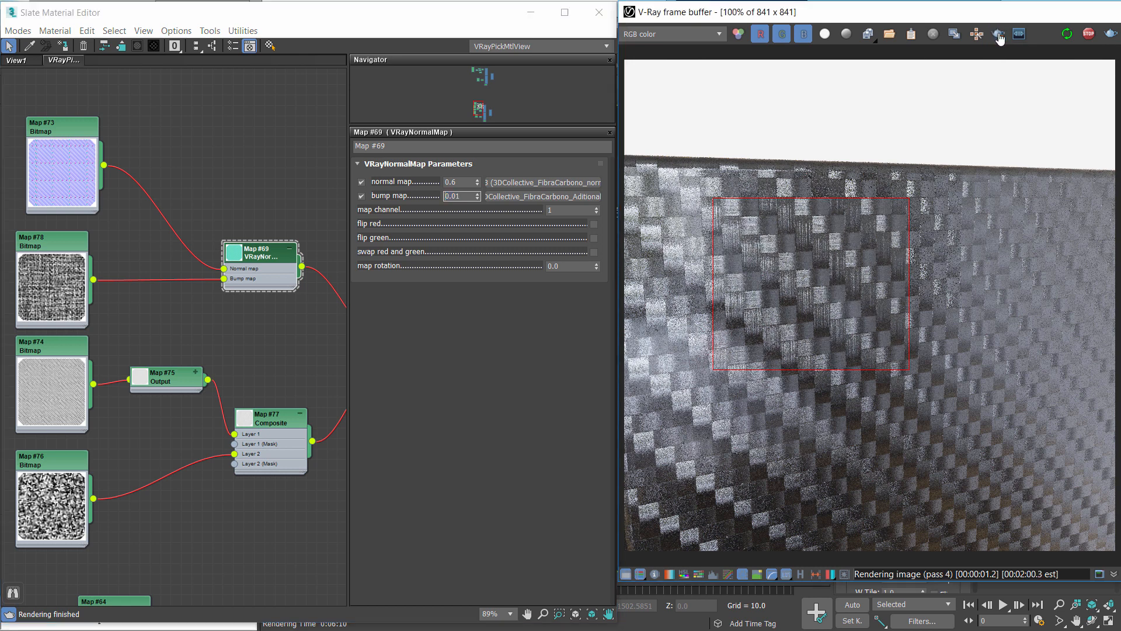
Turn off the cube's isolation so the sphere is shown and rendered beside it
left_click(603, 15)
scroll(484, 328, "down", 3)
middle_click_drag(484, 328, 516, 301, "alt")
left_click(497, 606)
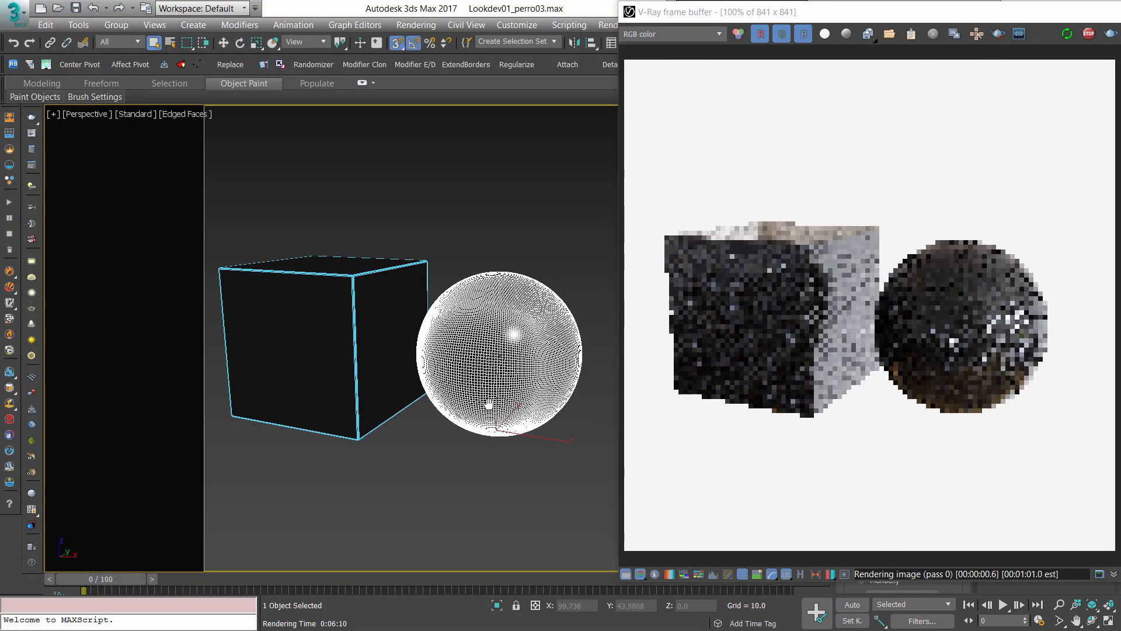
Examine the carbon fibre node network, from the blend material back to its bitmaps, alongside the sphere render
key("m")
middle_click_drag(310, 281, 93, 196)
scroll(281, 292, "down", 1)
middle_click_drag(282, 292, 111, 225)
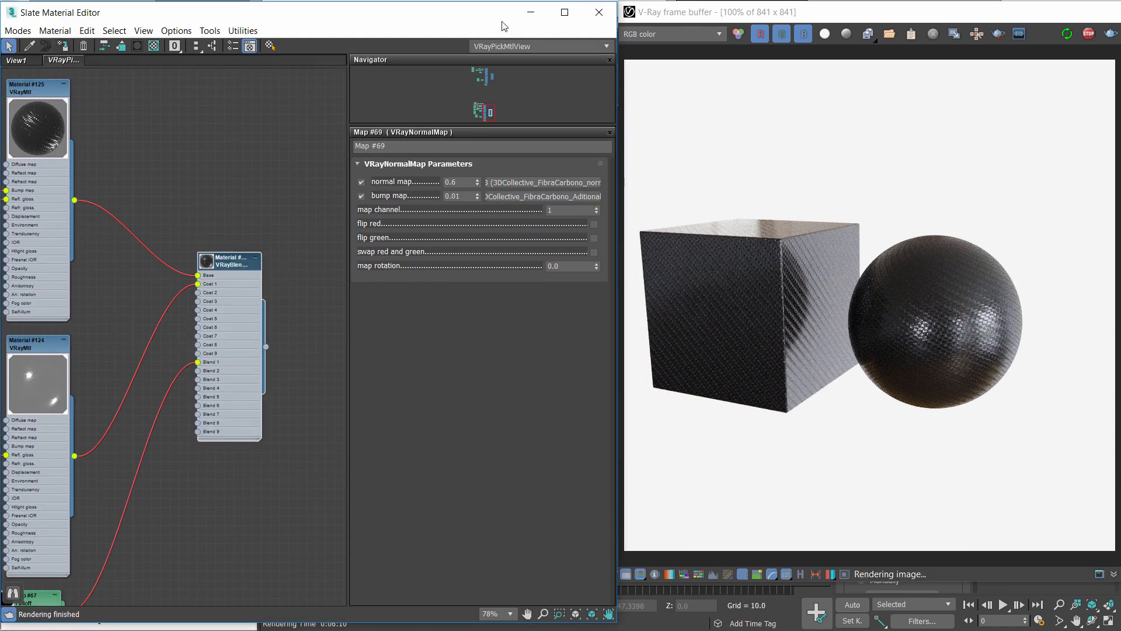
left_click(599, 12)
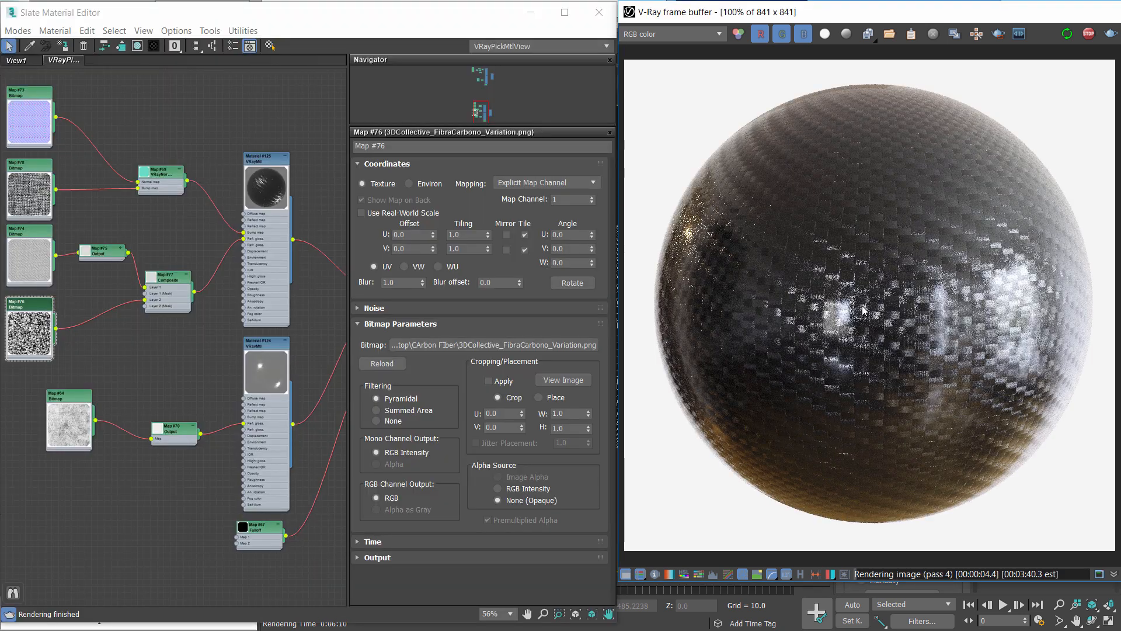
middle_click_drag(267, 266, 304, 275)
scroll(304, 275, "down", 1)
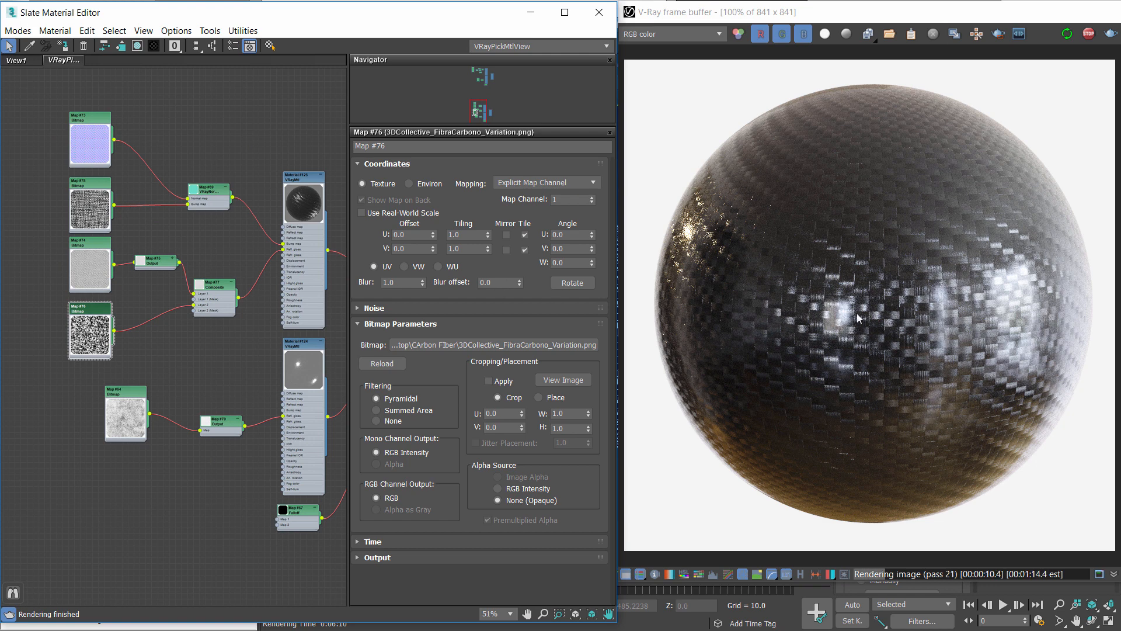
Set the U and V tiling of the normal and additional bump bitmaps to 2.0
double_click(101, 132)
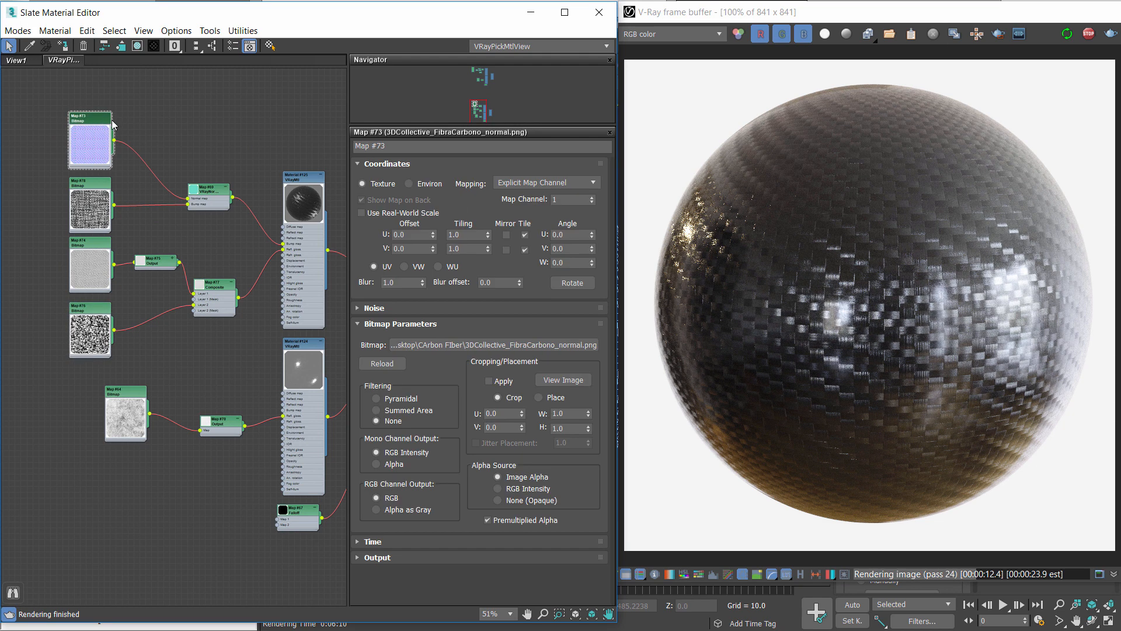
left_click_drag(460, 238, 393, 236)
type("3")
key("Tab")
type("3")
key("Return")
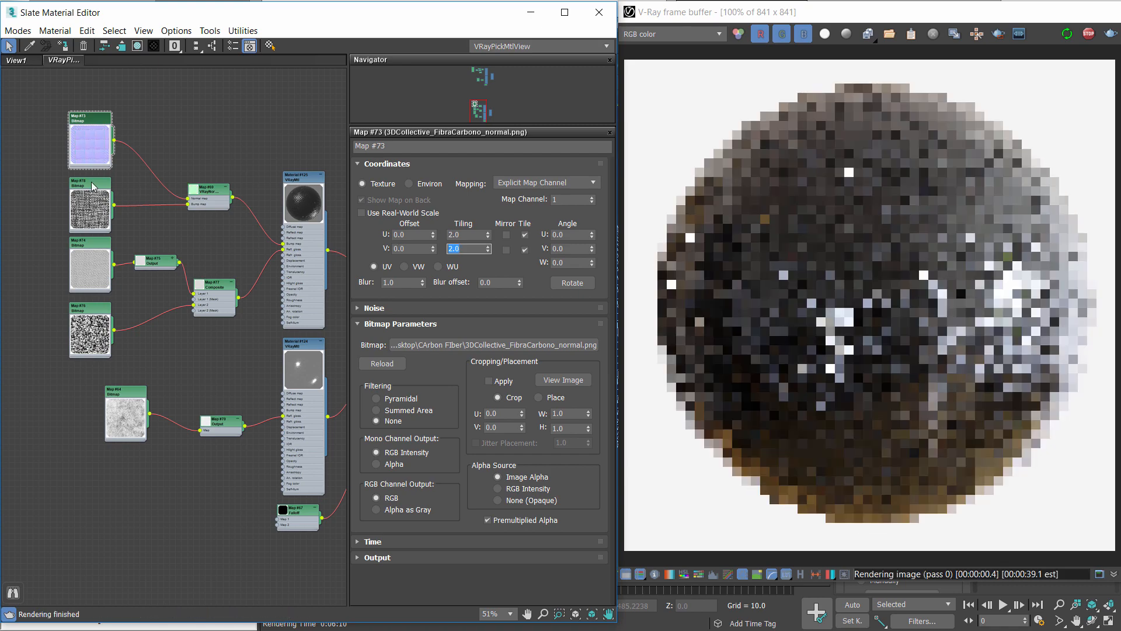
double_click(90, 185)
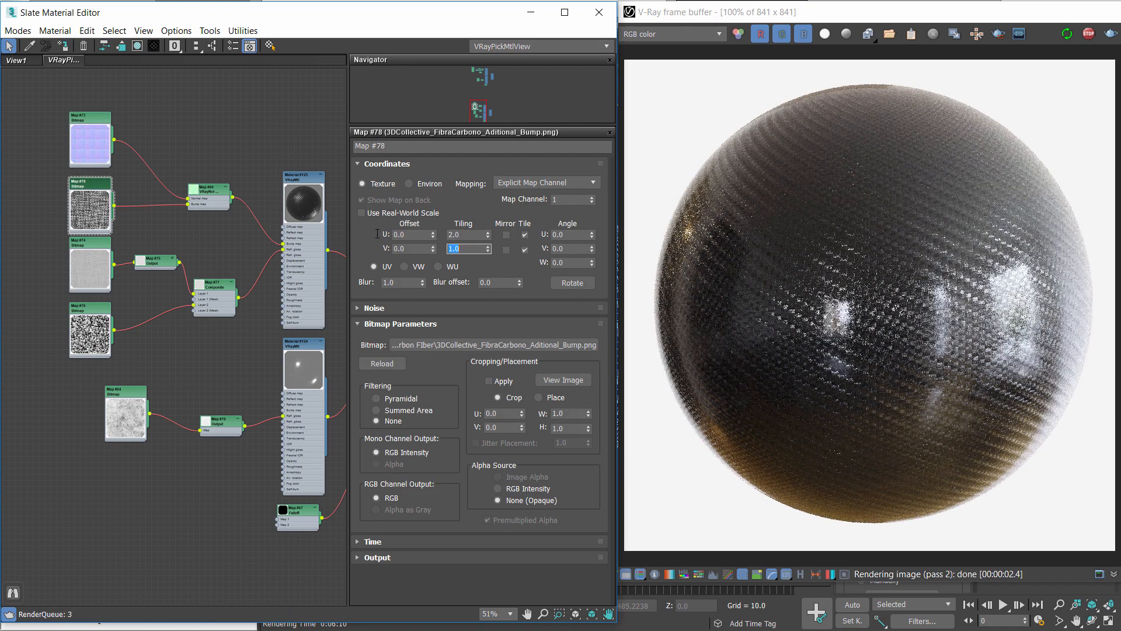
Set the U and V tiling of the 3DCollective_FibraCarbono_glossiness.png bitmap to 2.0
double_click(90, 242)
left_click_drag(473, 234, 377, 235)
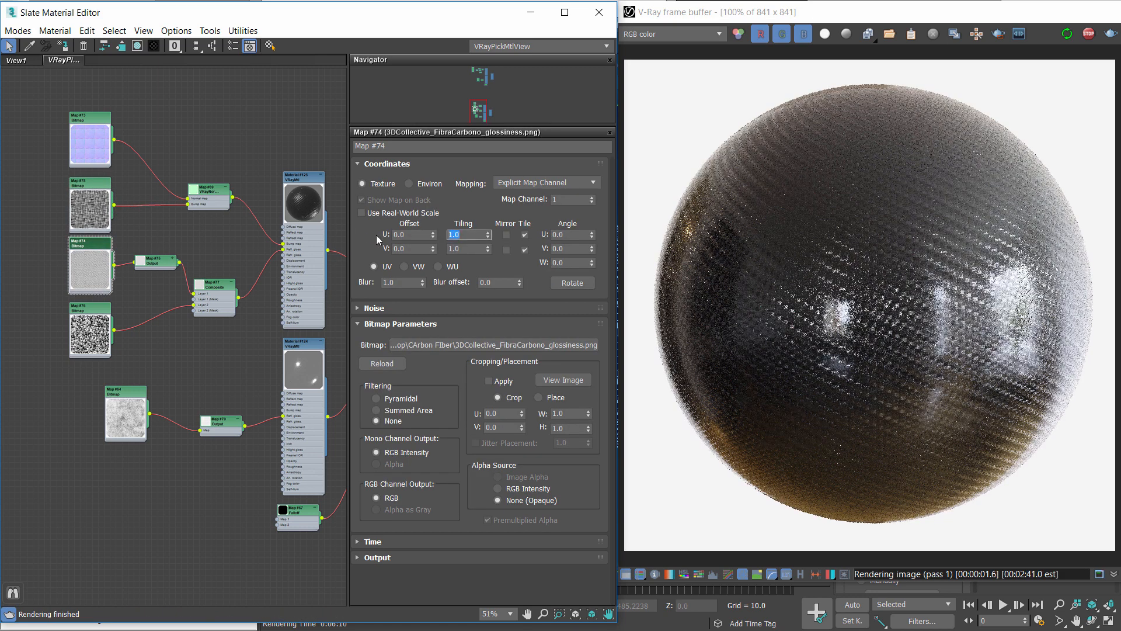
type("2")
key("Return")
Set the U and V tiling of the 3DCollective_FibraCarbono_Variation.png bitmap to 2.0
double_click(90, 307)
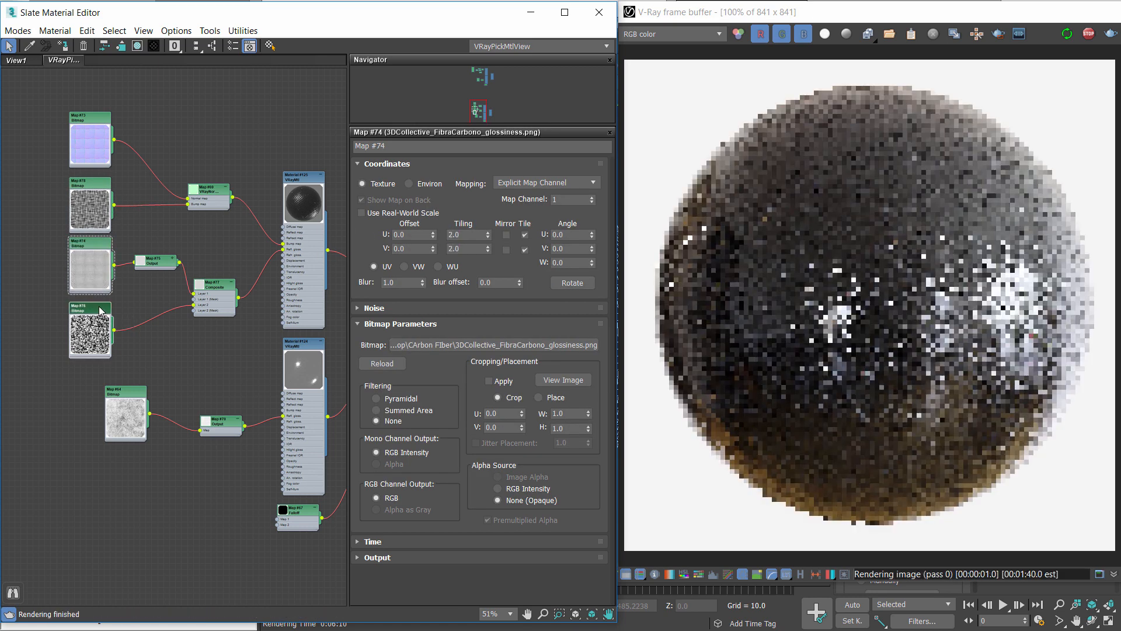
left_click_drag(477, 238, 371, 233)
type("2")
key("Tab")
type("2")
key("Return")
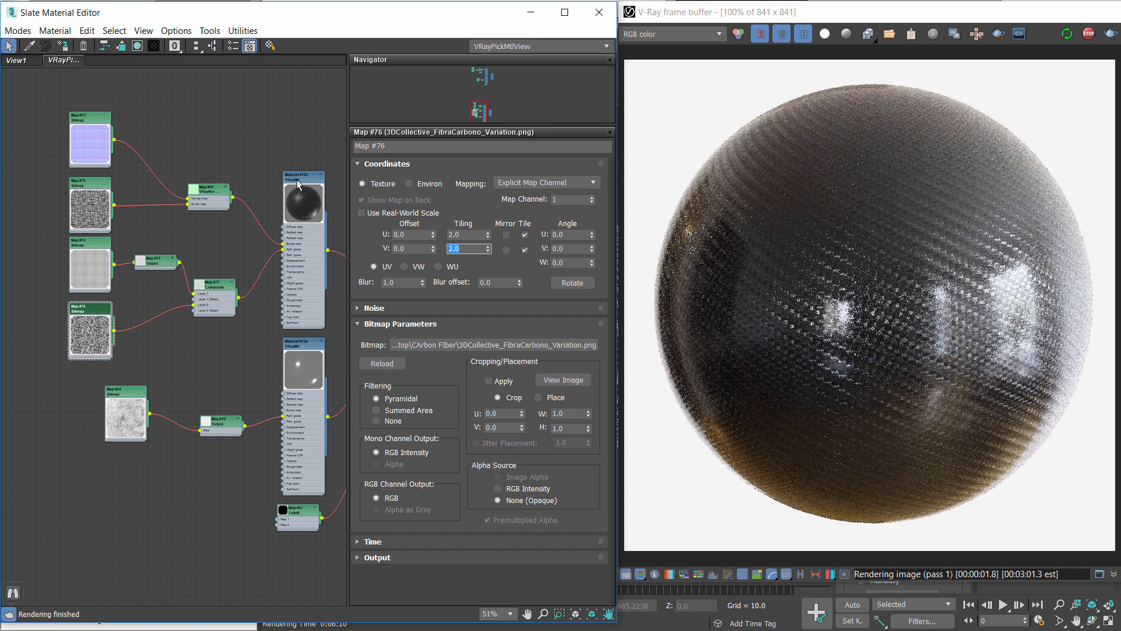
Move the base VRayMtl node up slightly and look over the network through to the blend material
middle_click_drag(325, 204, 257, 192)
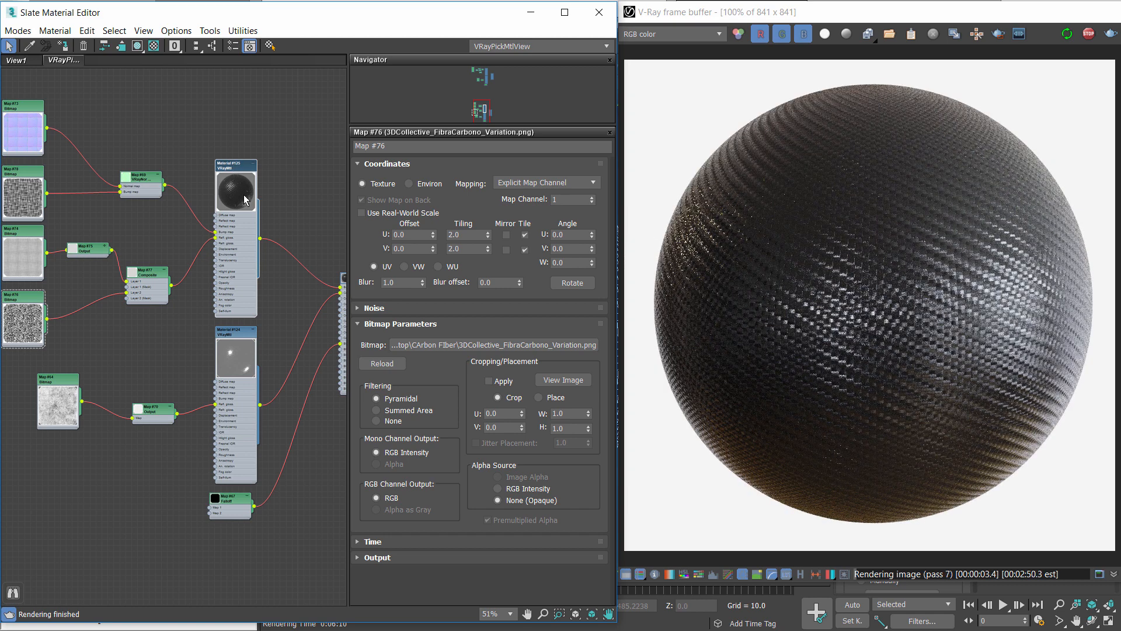
left_click_drag(229, 170, 230, 164)
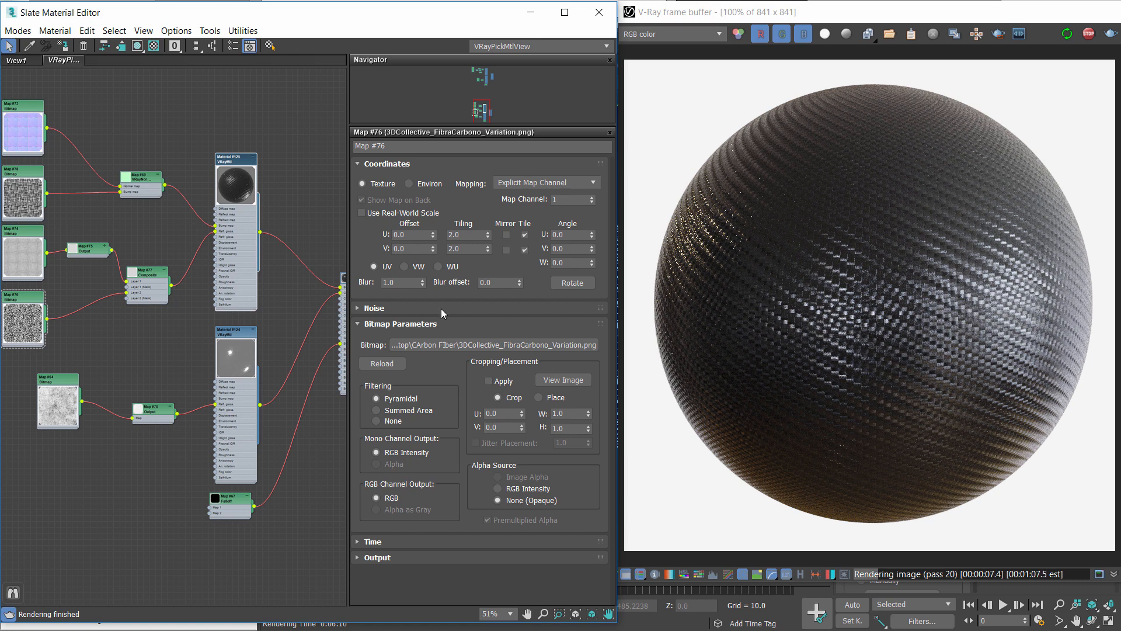
middle_click_drag(326, 339, 240, 316)
left_click(275, 300)
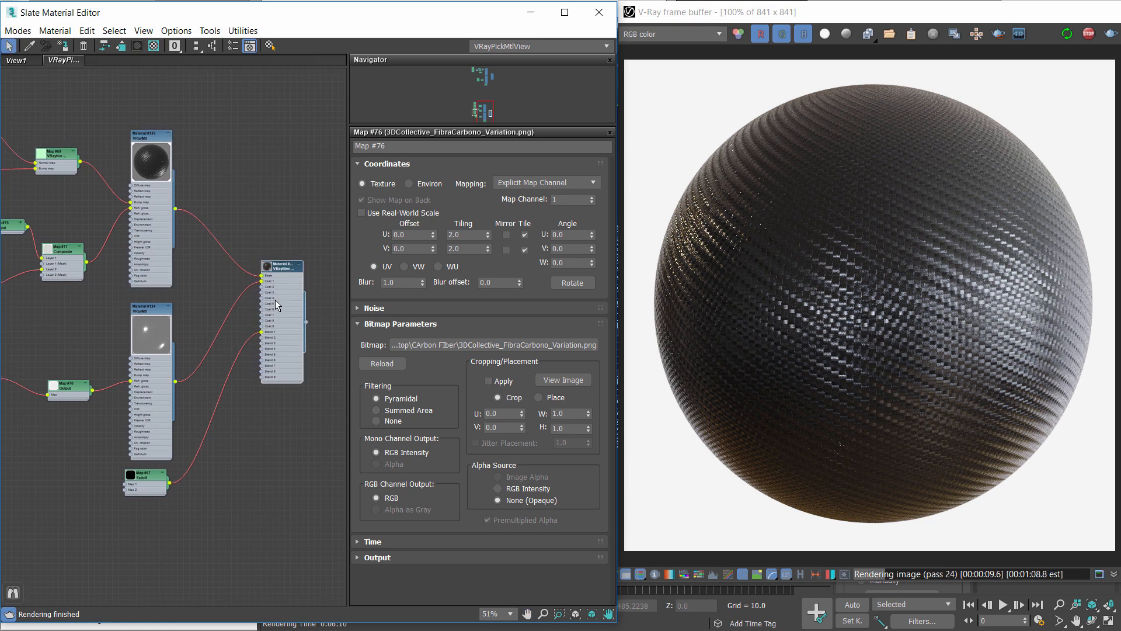
middle_click_drag(80, 359, 195, 333)
middle_click_drag(330, 276, 177, 282)
scroll(177, 282, "down", 1)
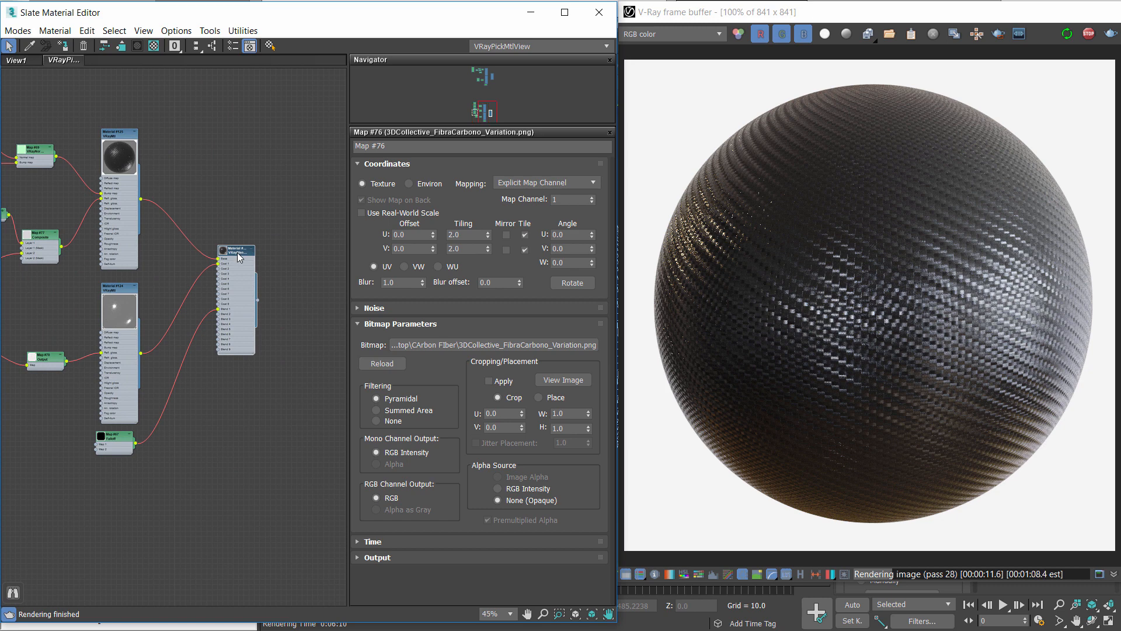